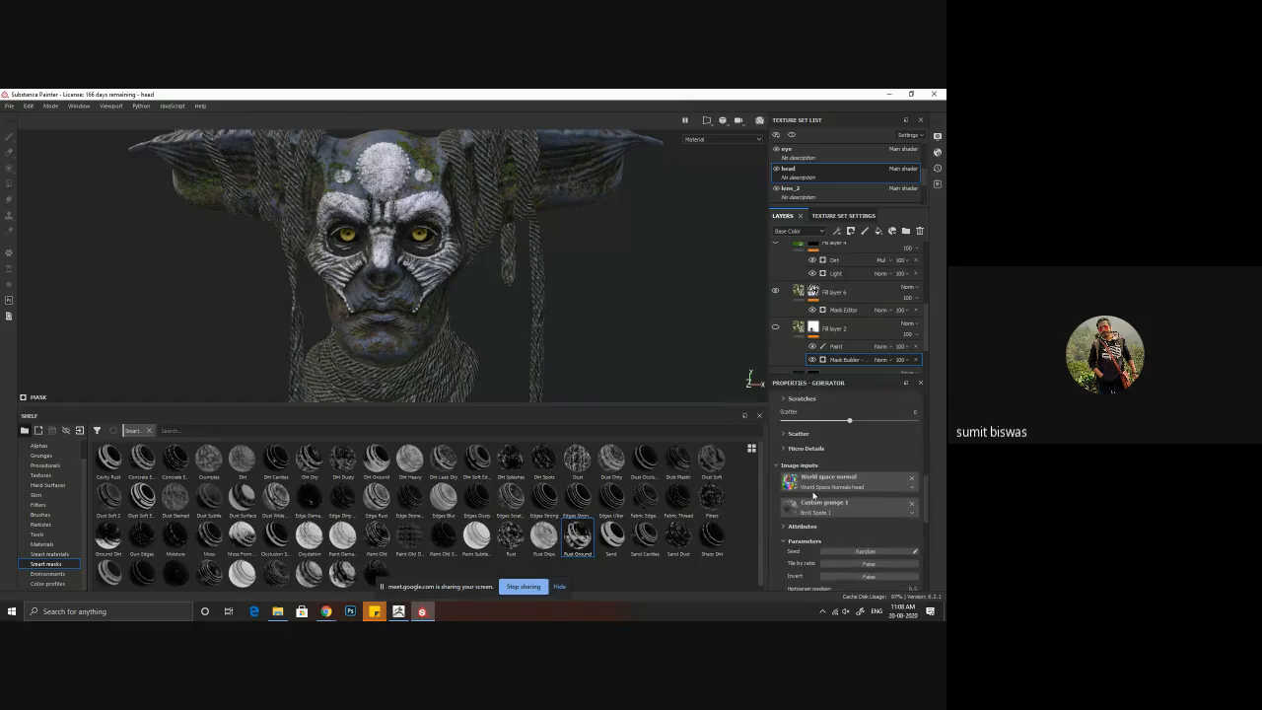
Step: Look over the Mask Builder generator's settings on Fill layer 2 and enlarge the layer list
scroll(813, 496, down, 2)
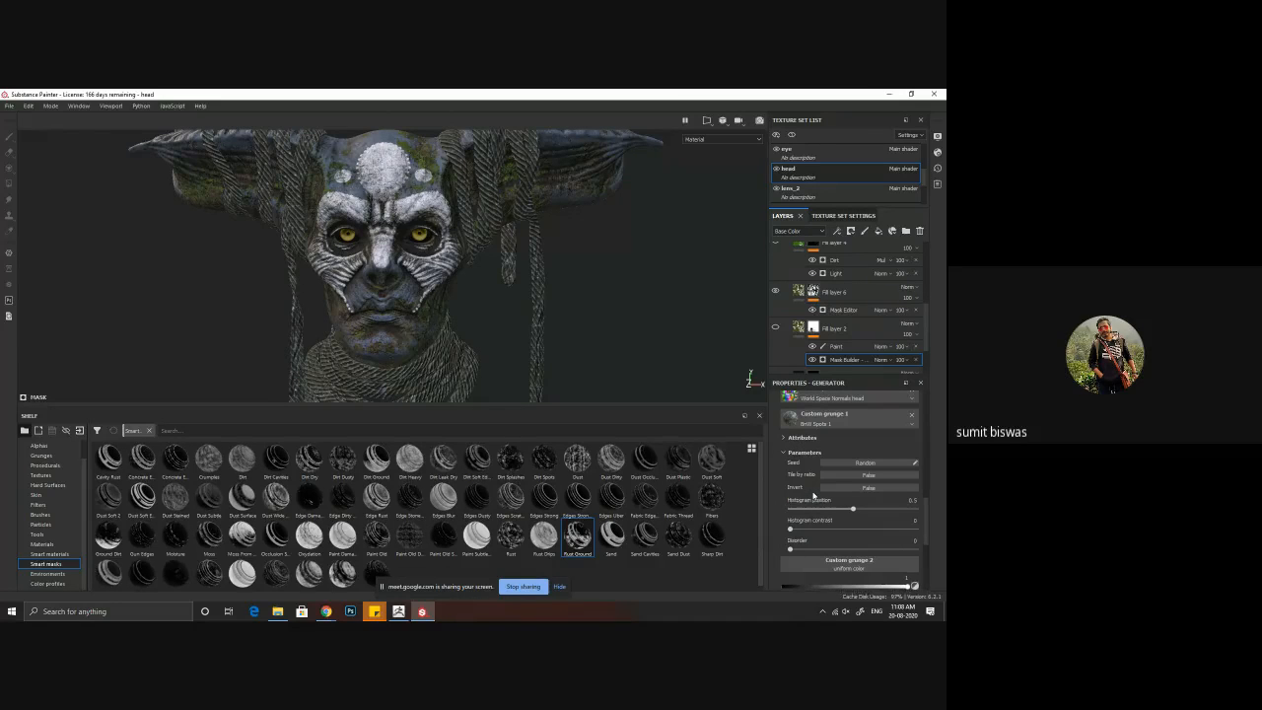
scroll(814, 496, down, 4)
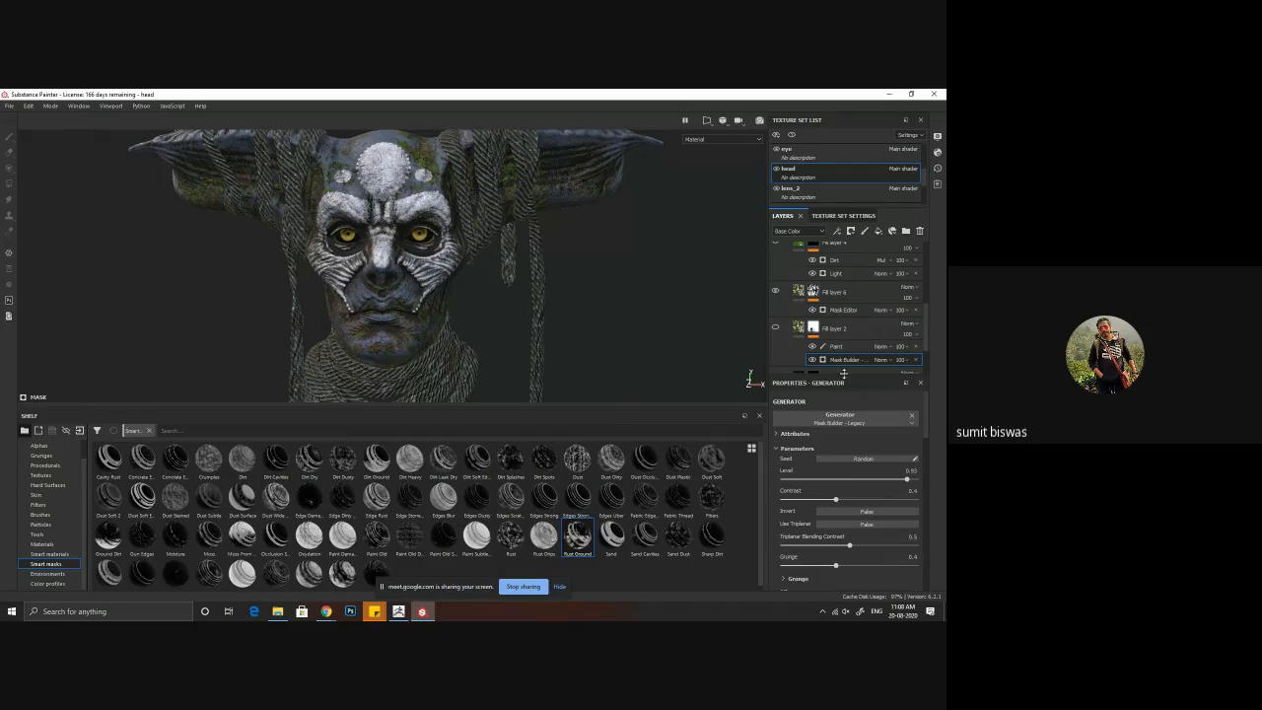
drag(844, 373, 844, 441)
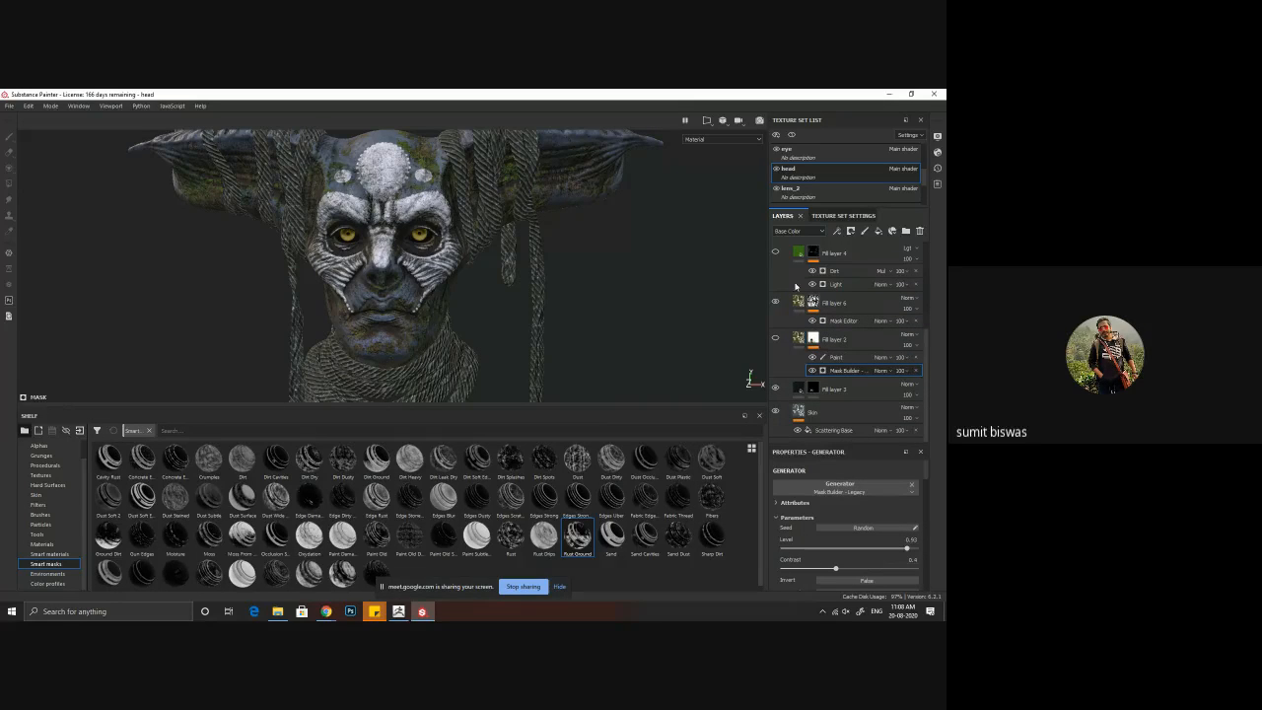
Step: Turn on Global Invert in the Mask Editor generator of Fill layer 6 and check the moss coverage around the head
alt+middle_drag(430, 290, 427, 397)
alt+right_drag(426, 397, 467, 314)
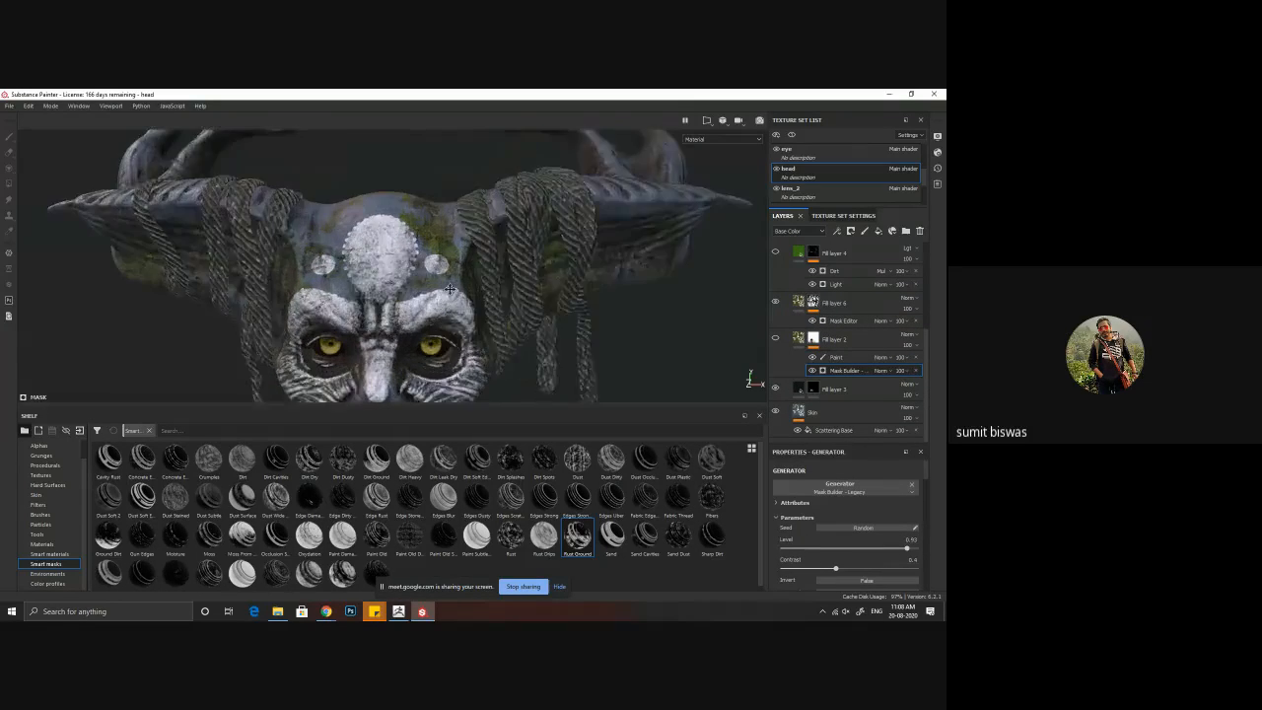
alt+drag(468, 314, 516, 283)
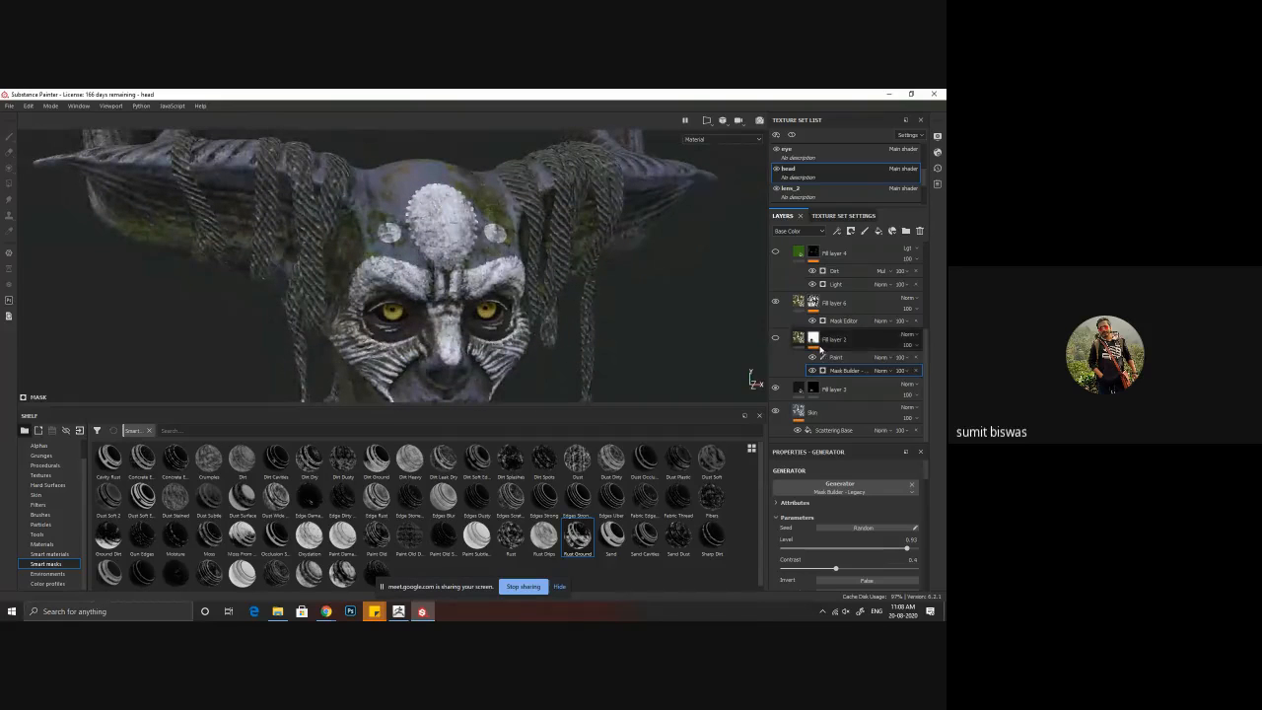
click(840, 321)
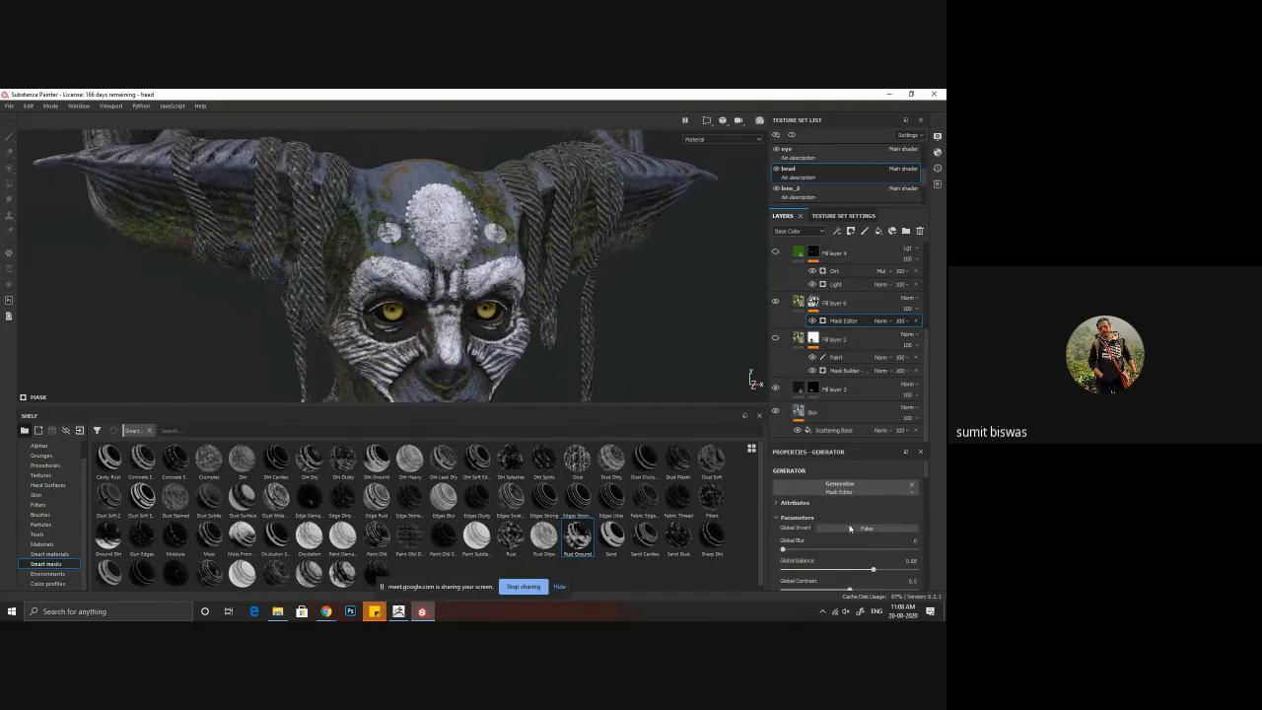
alt+drag(388, 259, 411, 234)
alt+middle_drag(410, 235, 407, 281)
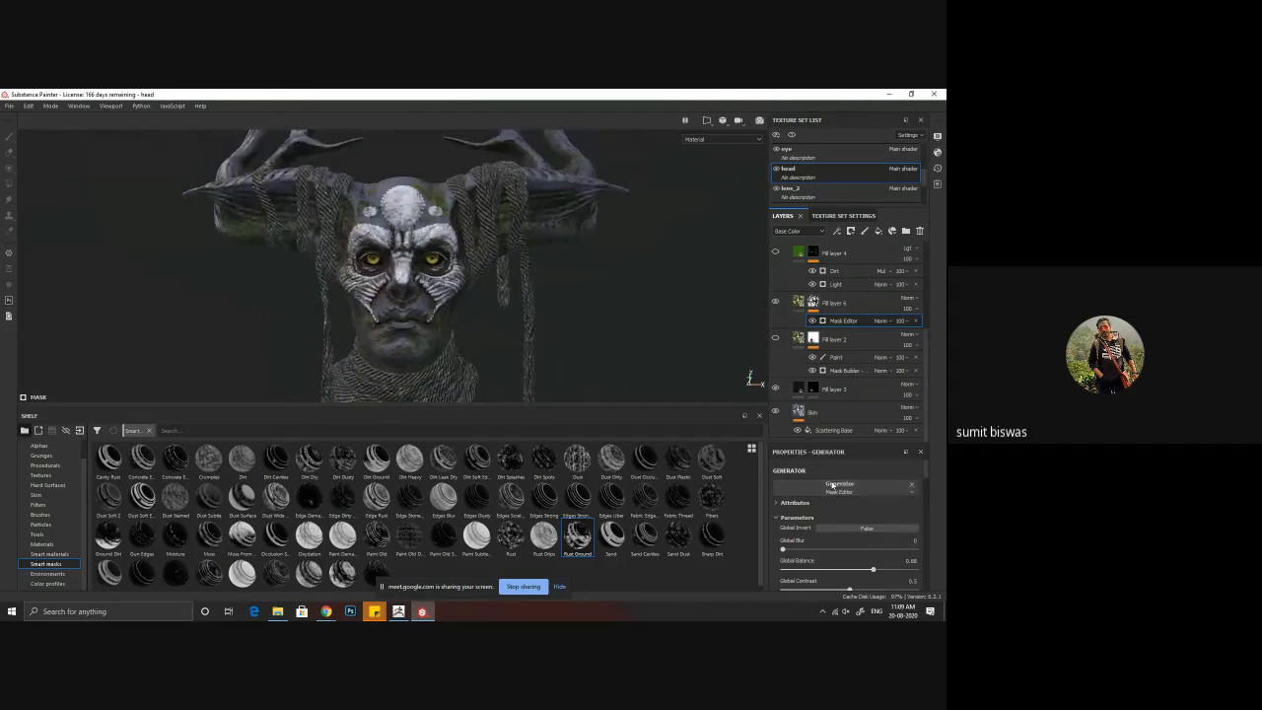
click(869, 529)
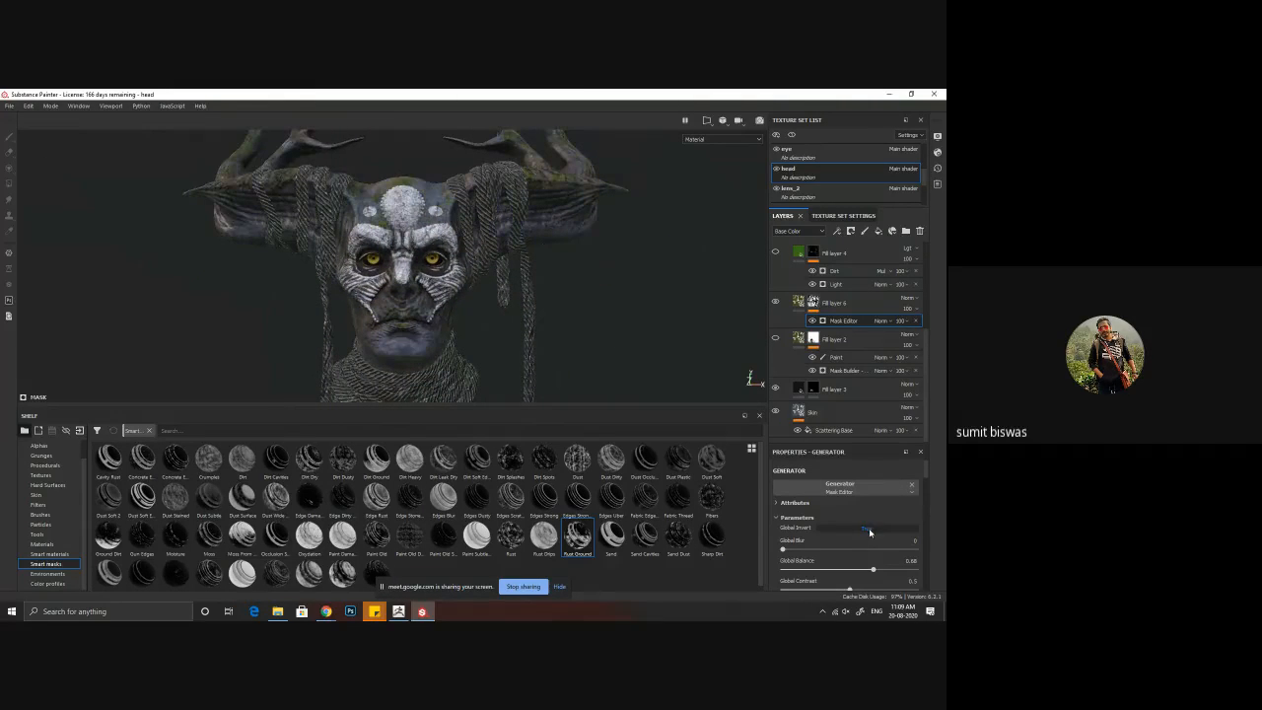
alt+drag(461, 296, 467, 349)
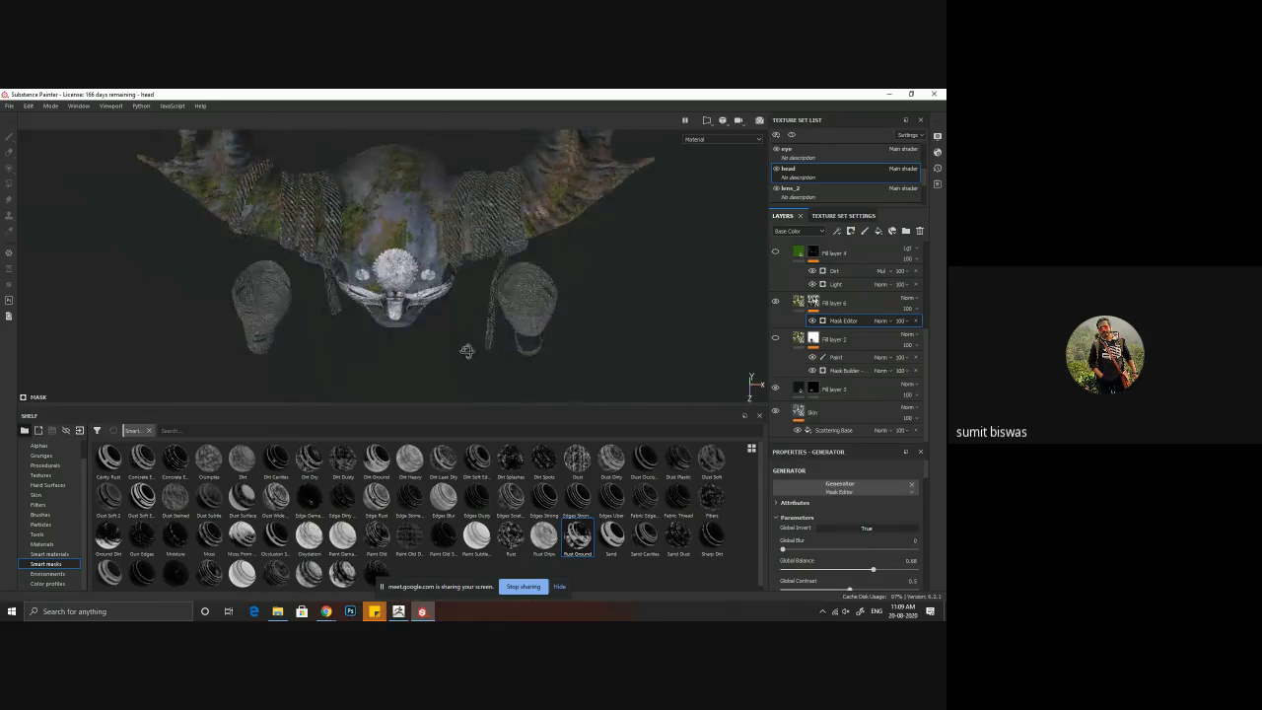
alt+middle_drag(387, 210, 386, 262)
alt+right_drag(386, 262, 517, 294)
alt+drag(517, 294, 365, 239)
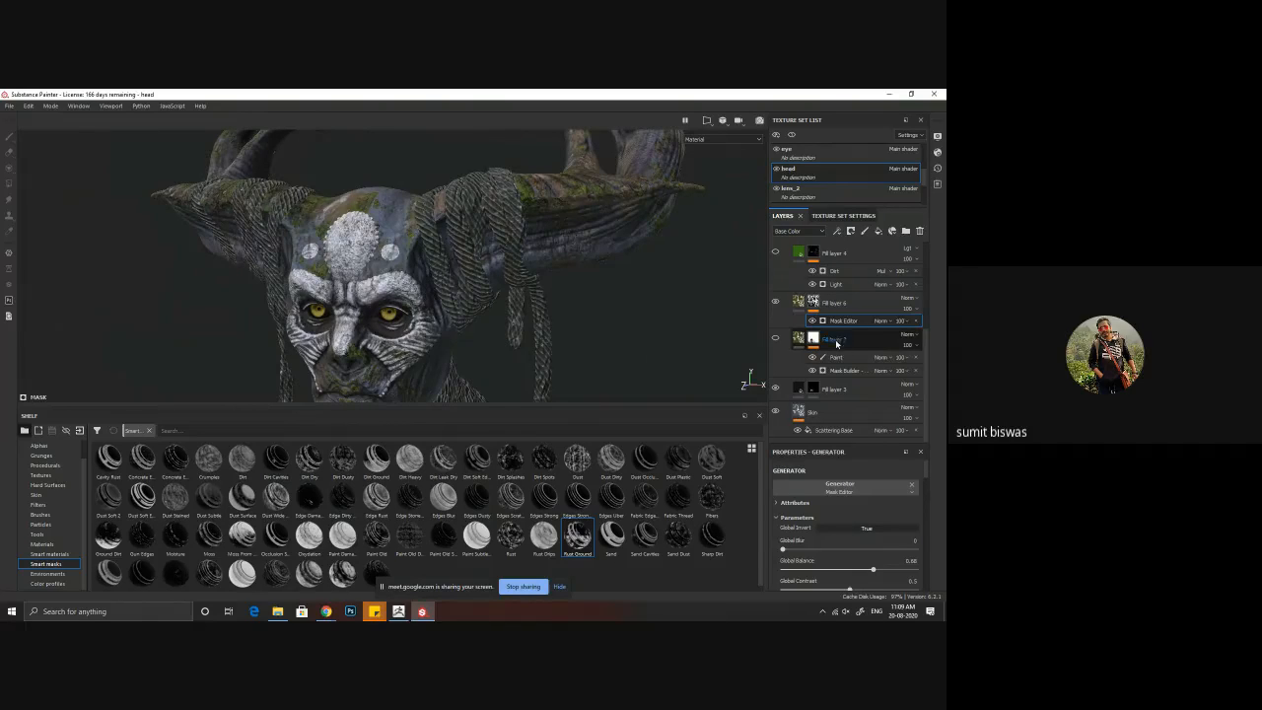
alt+drag(494, 309, 543, 311)
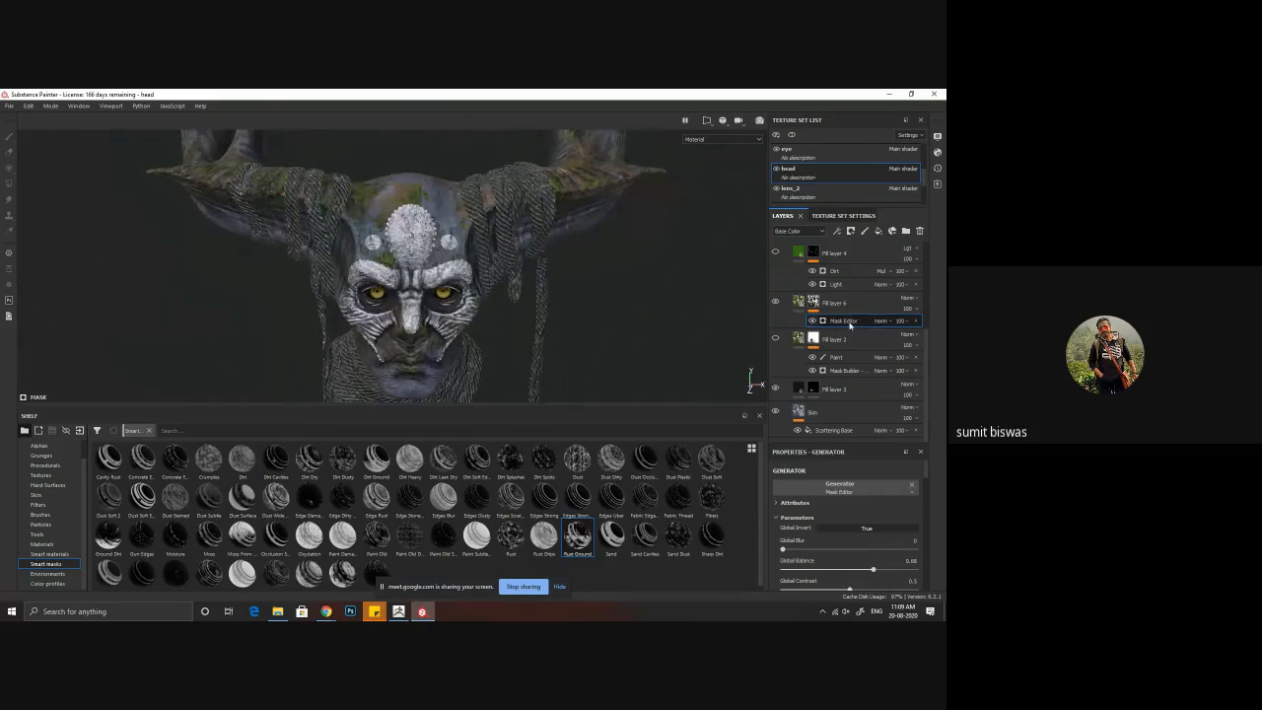
Step: Add a Light generator above the Mask Editor on Fill layer 6's mask and set its Vertical Angle to about 274
right_click(851, 325)
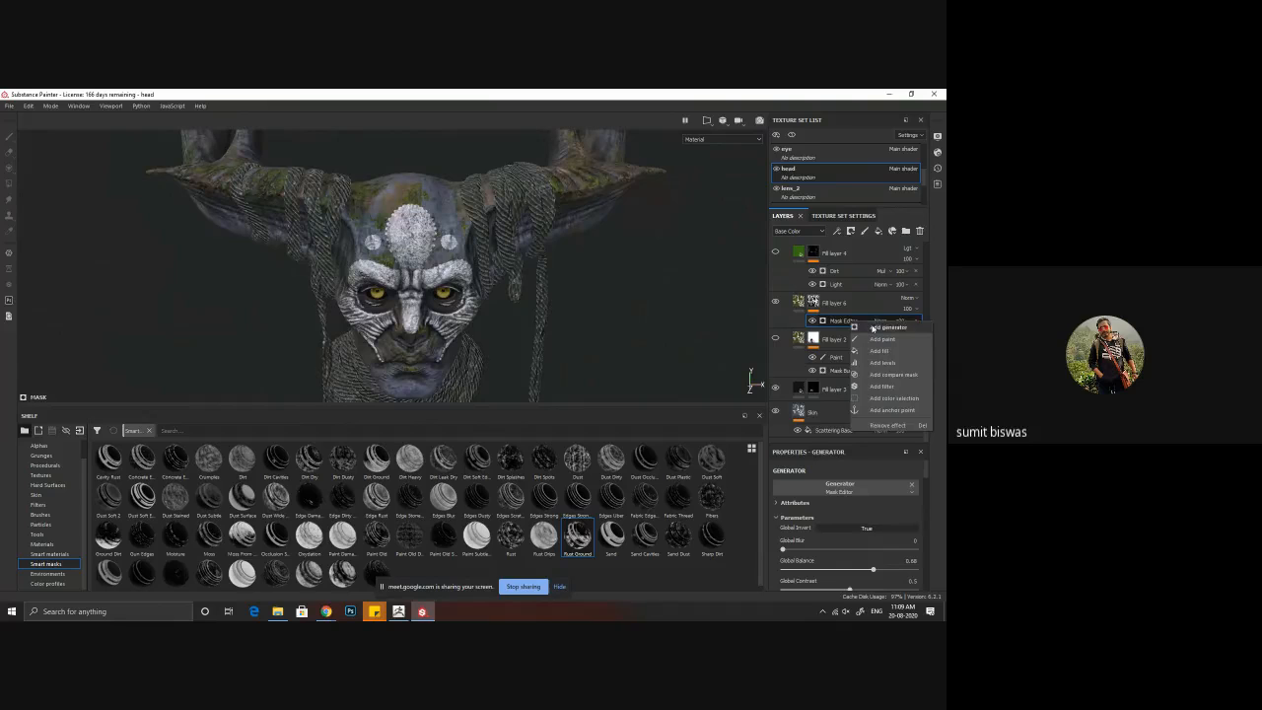
click(888, 326)
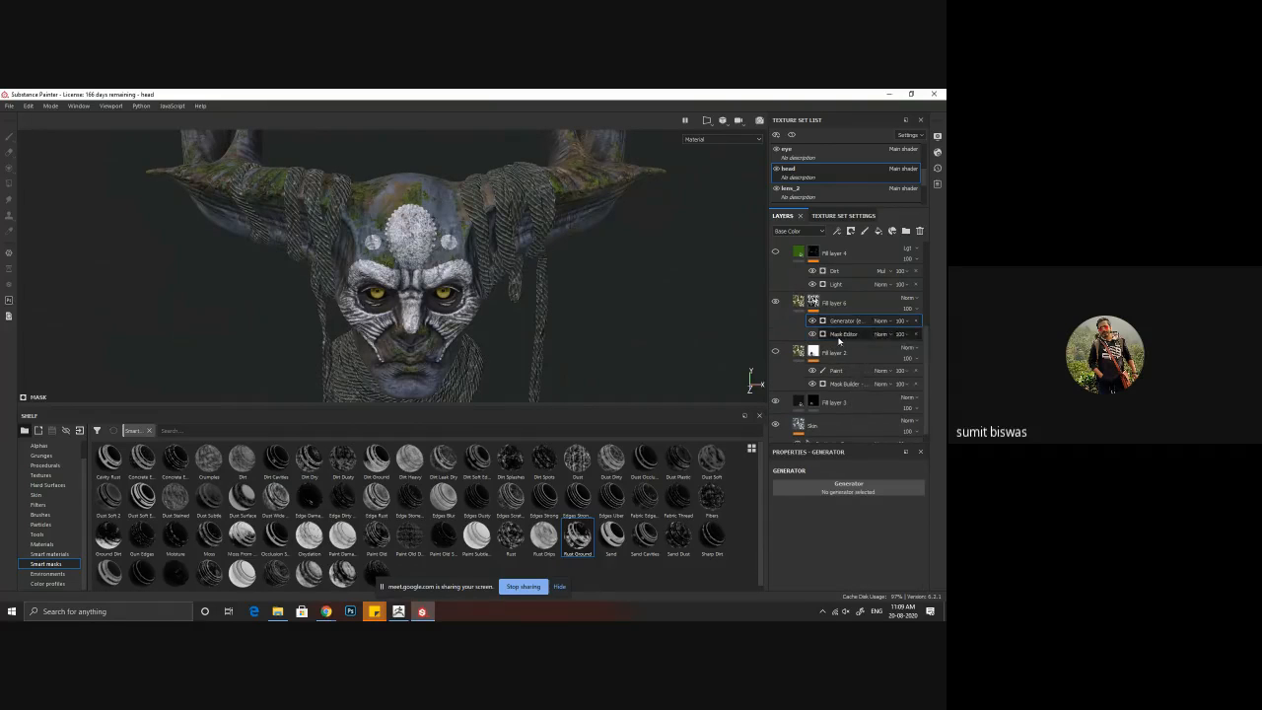
click(848, 487)
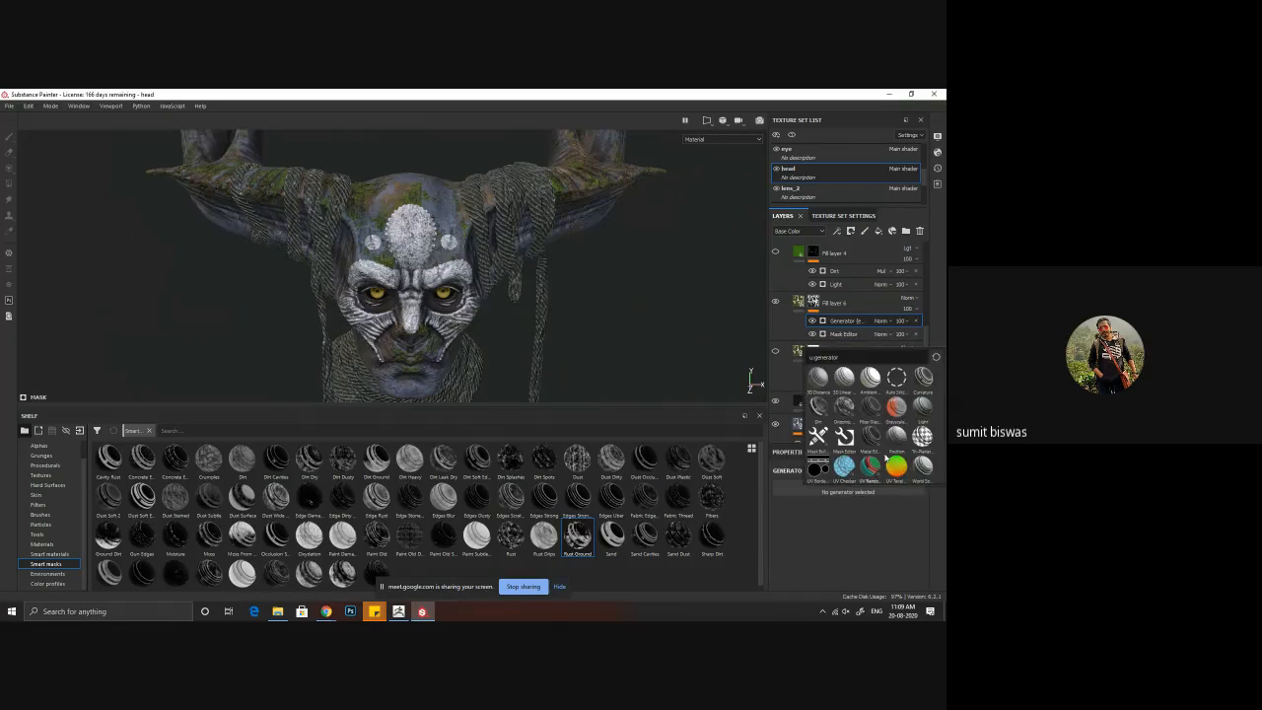
click(924, 408)
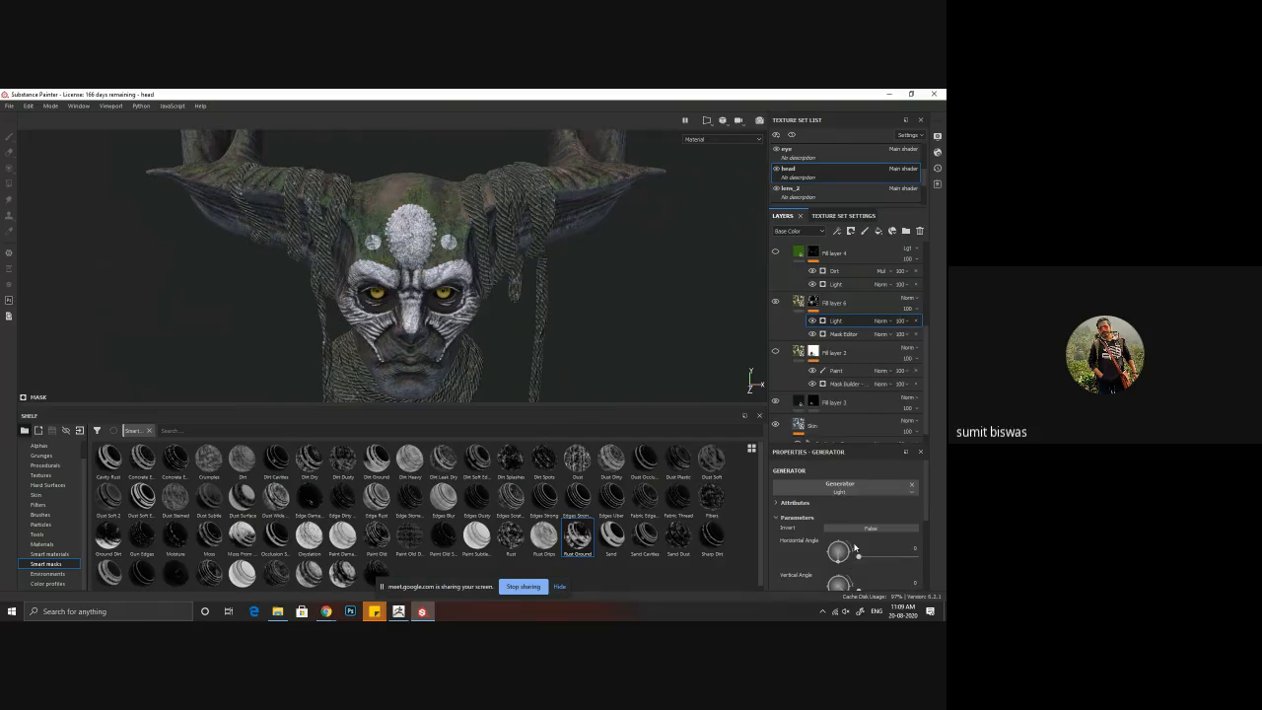
scroll(854, 547, down, 2)
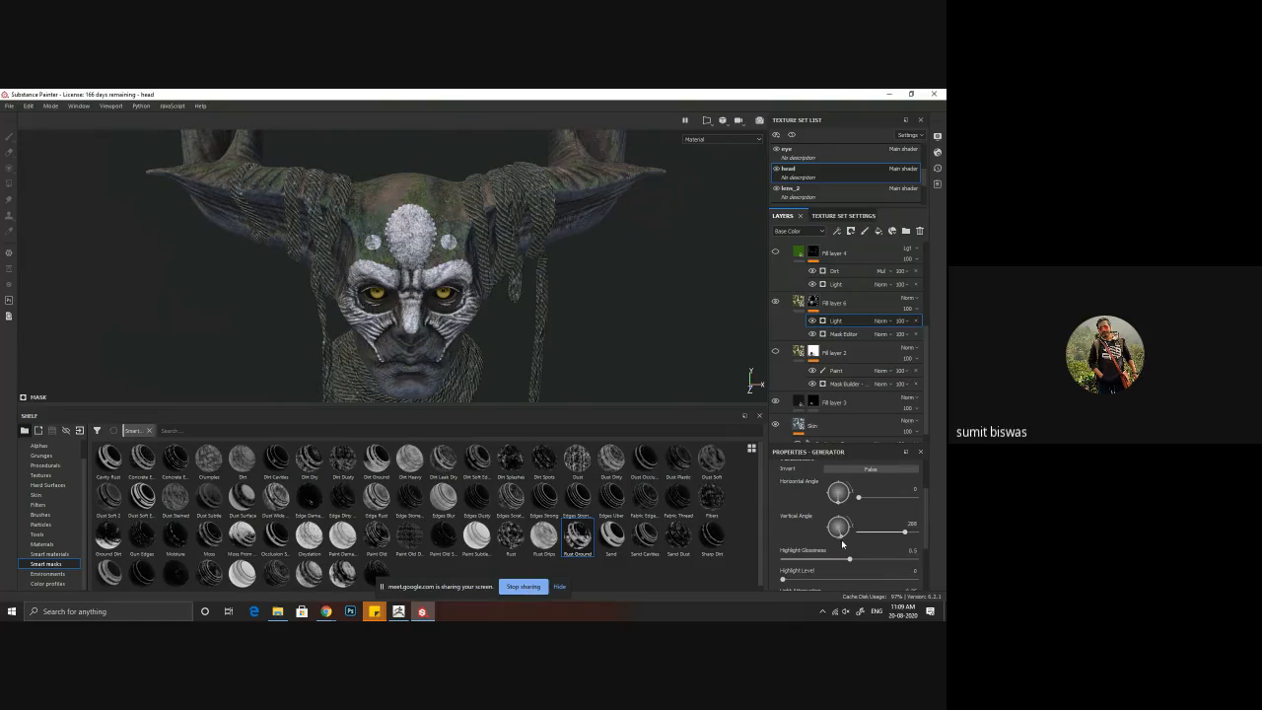
drag(842, 544, 840, 545)
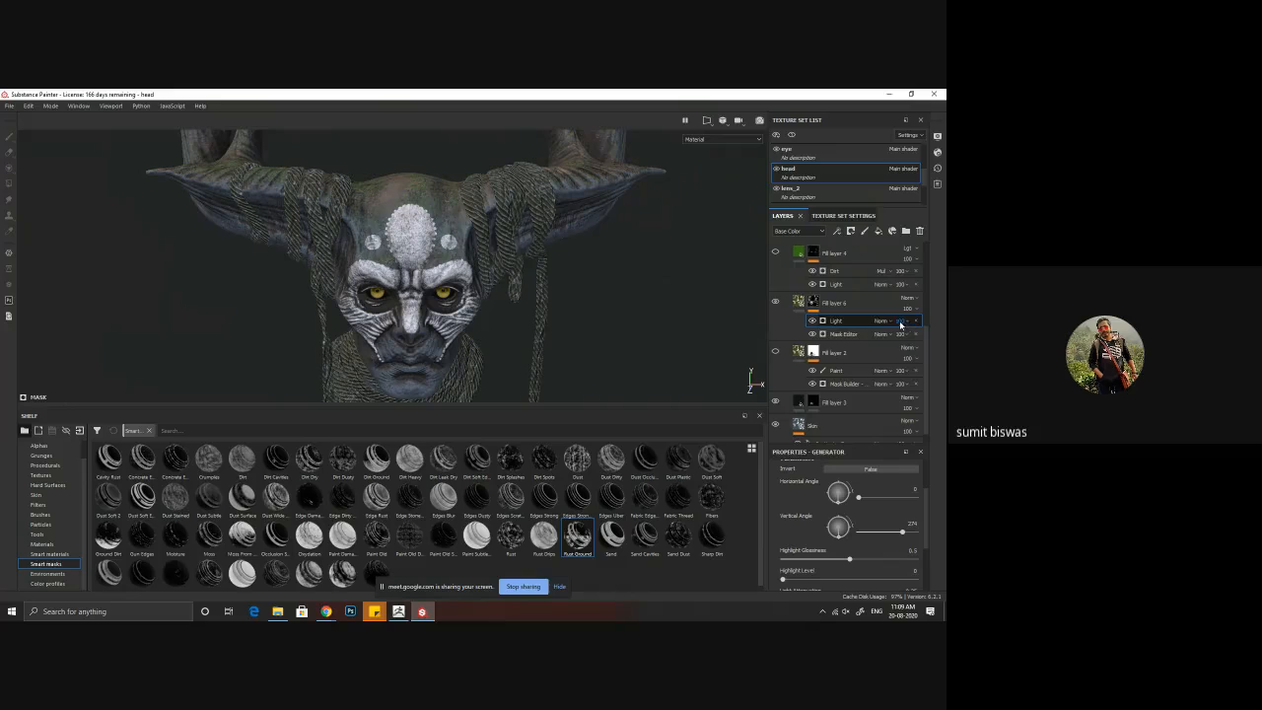
Step: Set the blending mode of Fill layer 6's Light generator to Multiply and check the head from both sides
click(892, 323)
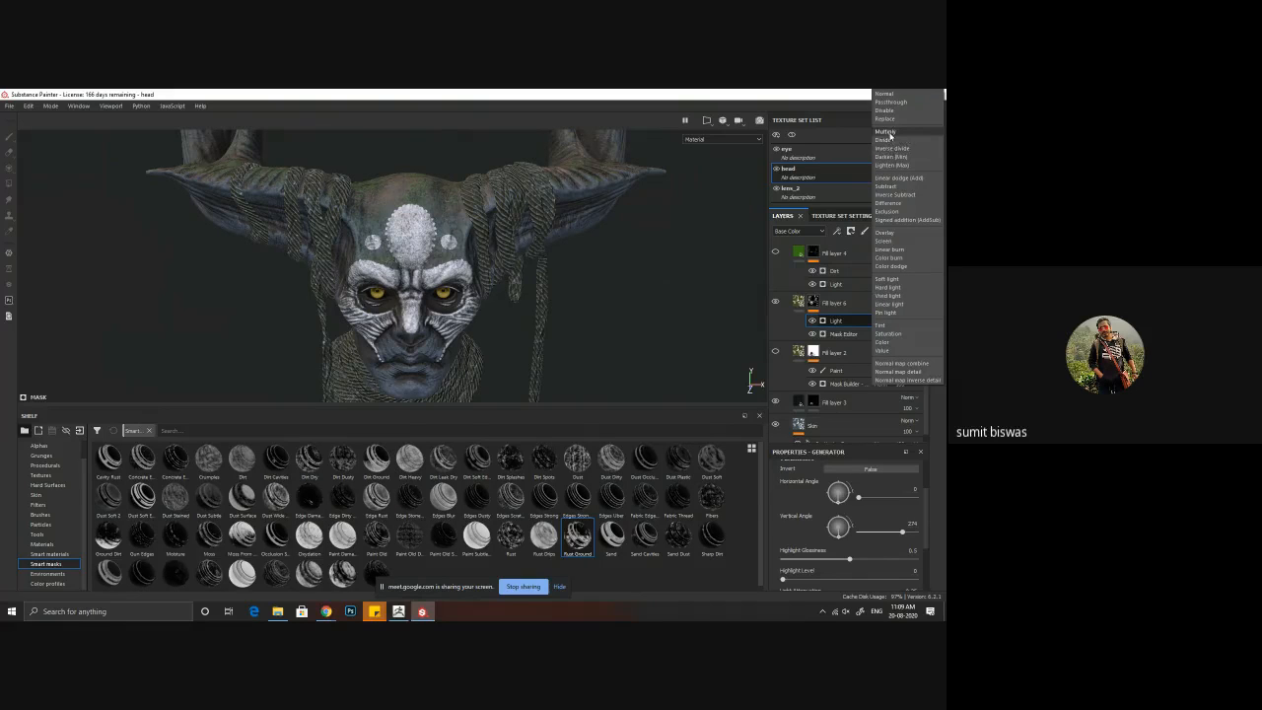
click(886, 131)
alt+drag(464, 273, 327, 252)
alt+drag(348, 323, 416, 261)
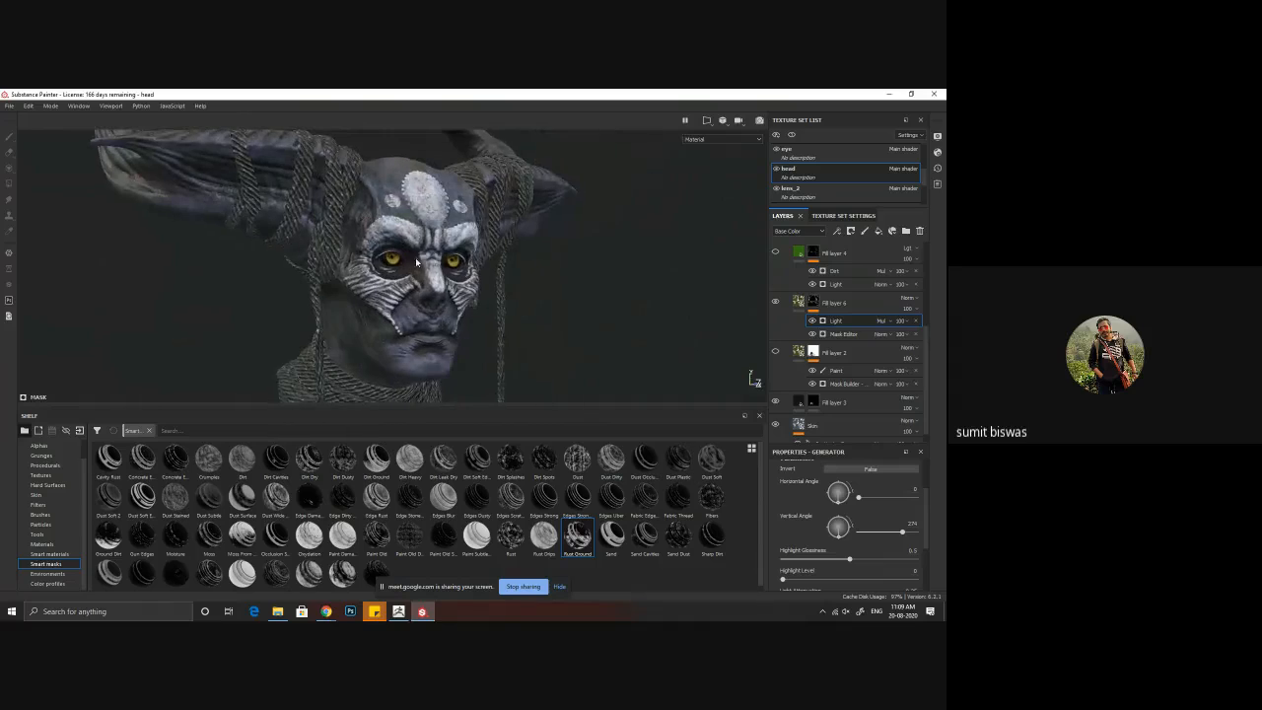
alt+drag(315, 264, 439, 314)
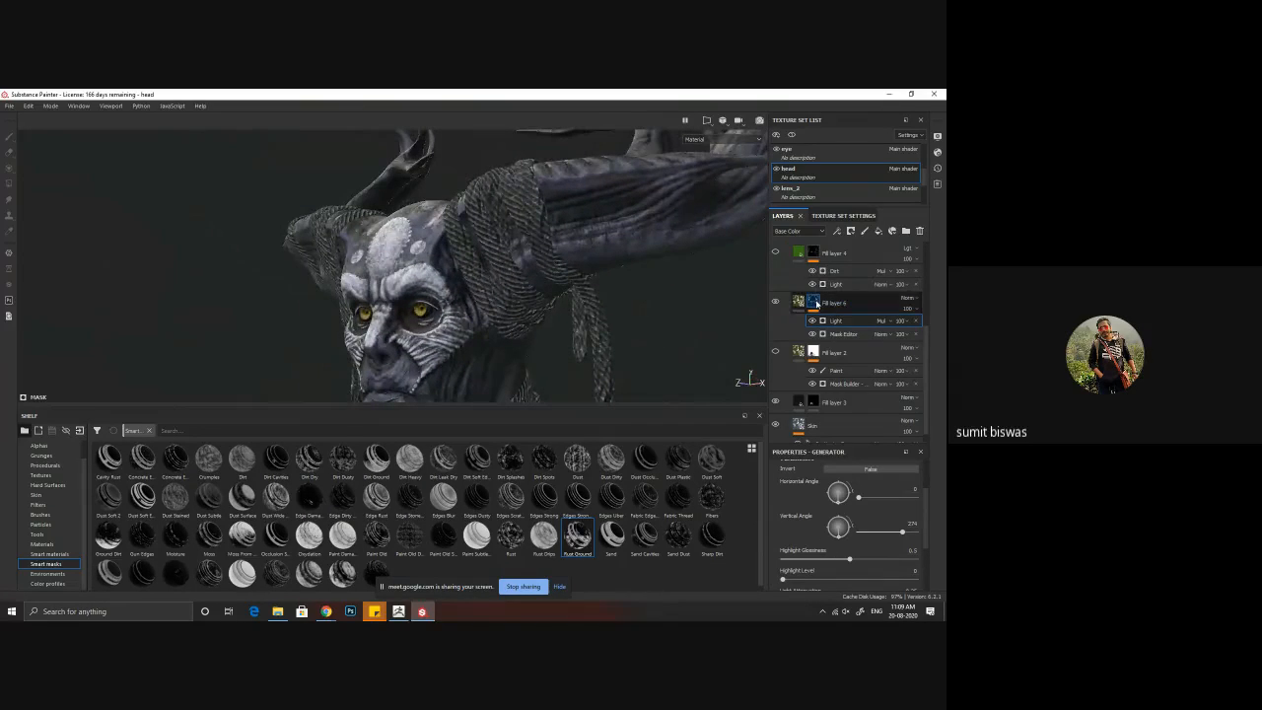
Step: Show only Fill layer 6's mask on the model and examine its coverage over the scalp and horns
alt+click(816, 303)
scroll(533, 295, down, 3)
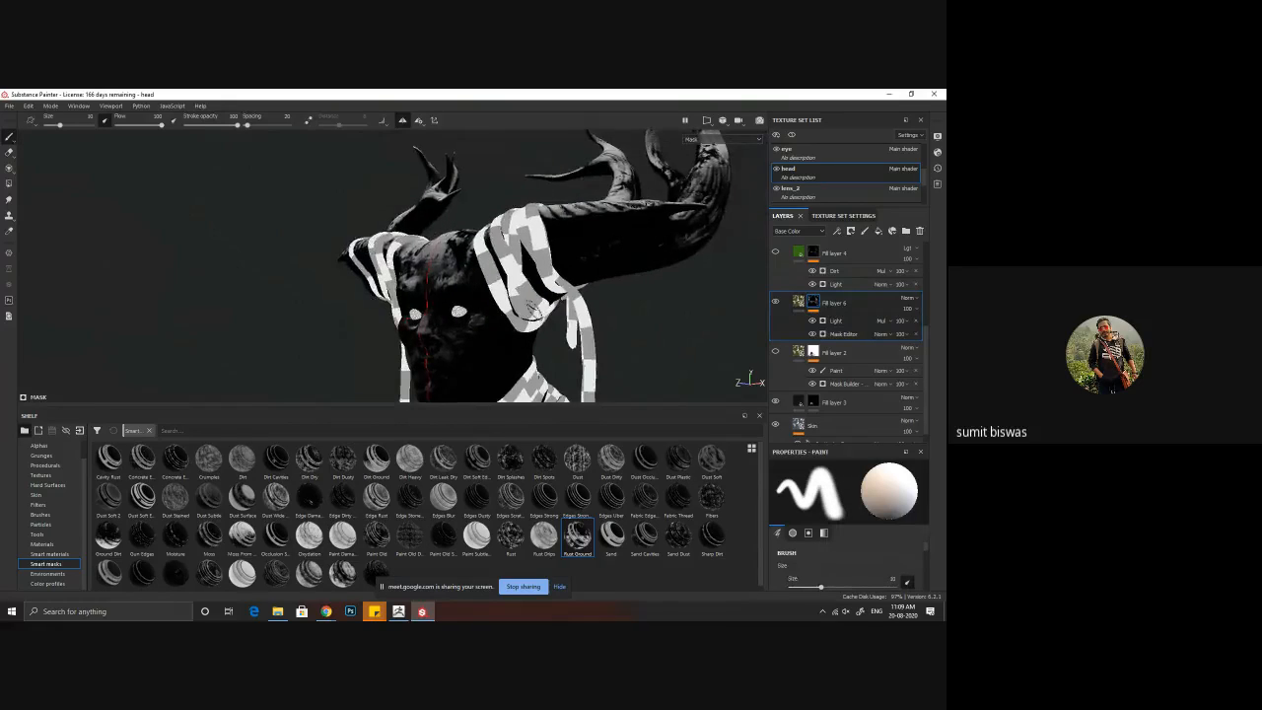
alt+drag(523, 296, 631, 349)
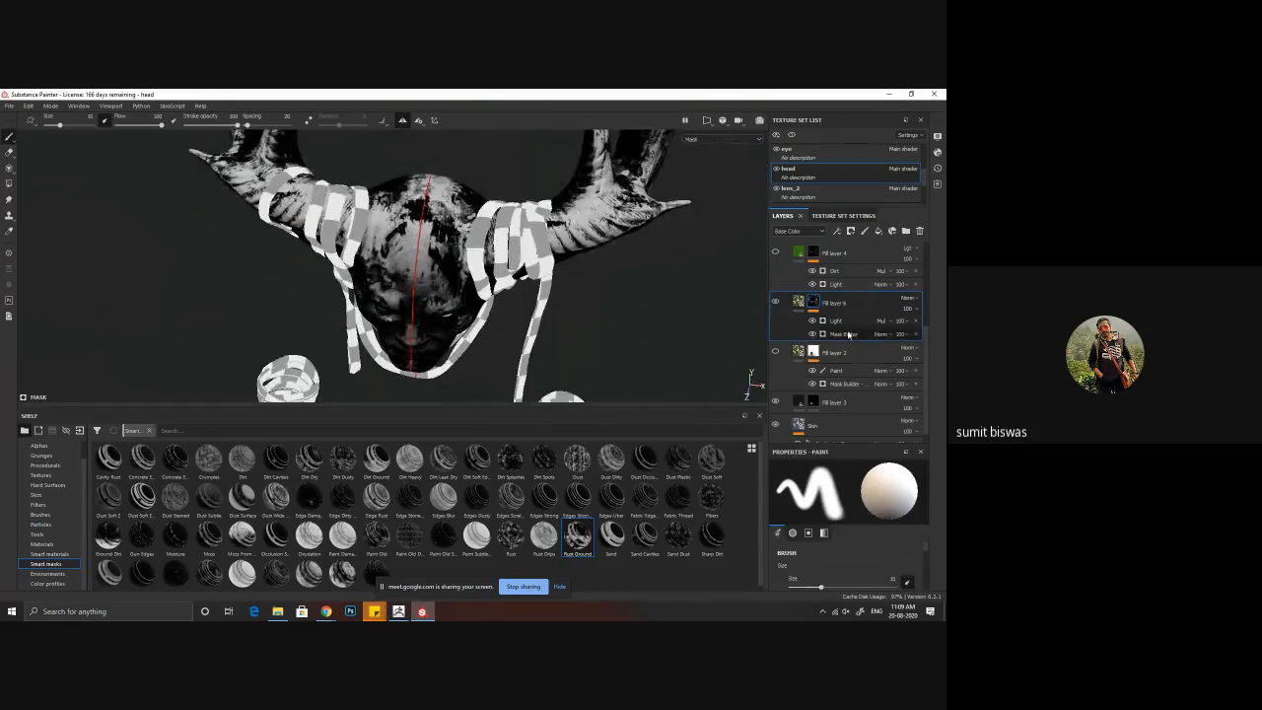
mouse_move(462, 297)
alt+mouse_down()
mouse_move(500, 286)
mouse_move(575, 330)
mouse_move(611, 297)
alt+mouse_up()
Step: Set the UV scale of Fill layer 6's tri-planar fill to about 13 and check the texture on the scalp
click(799, 302)
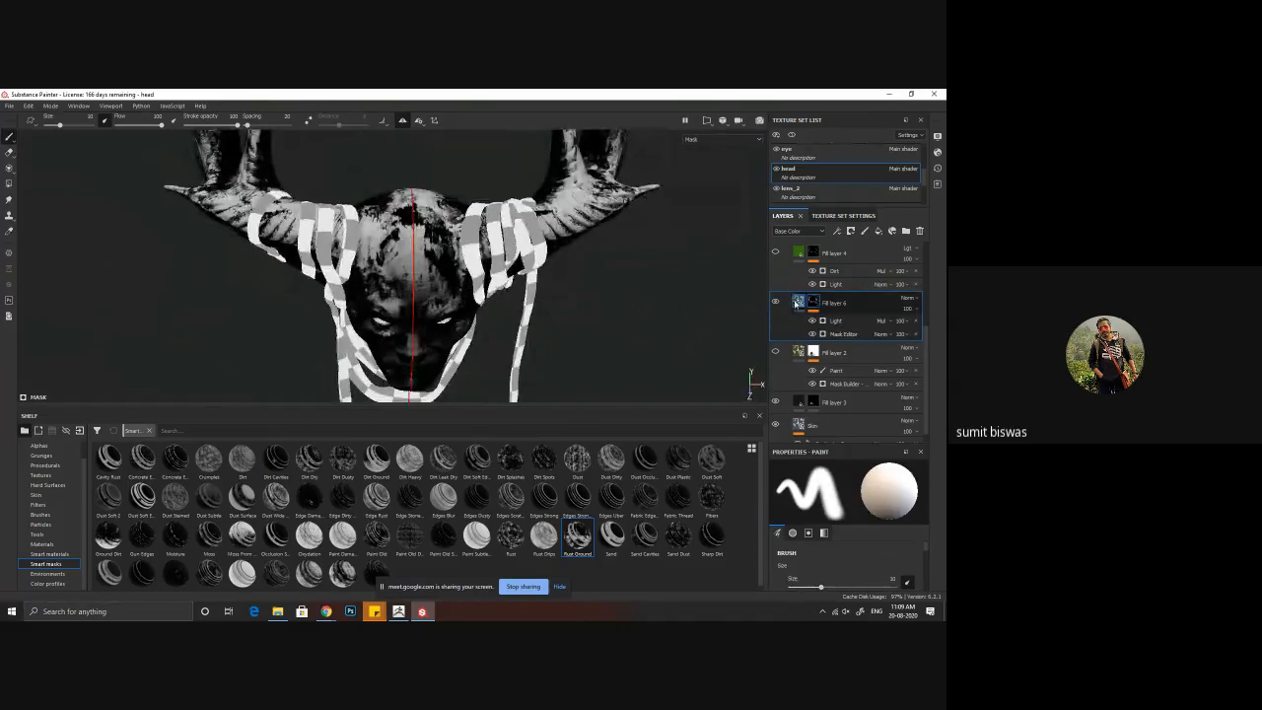
alt+drag(505, 317, 326, 236)
scroll(395, 275, up, 5)
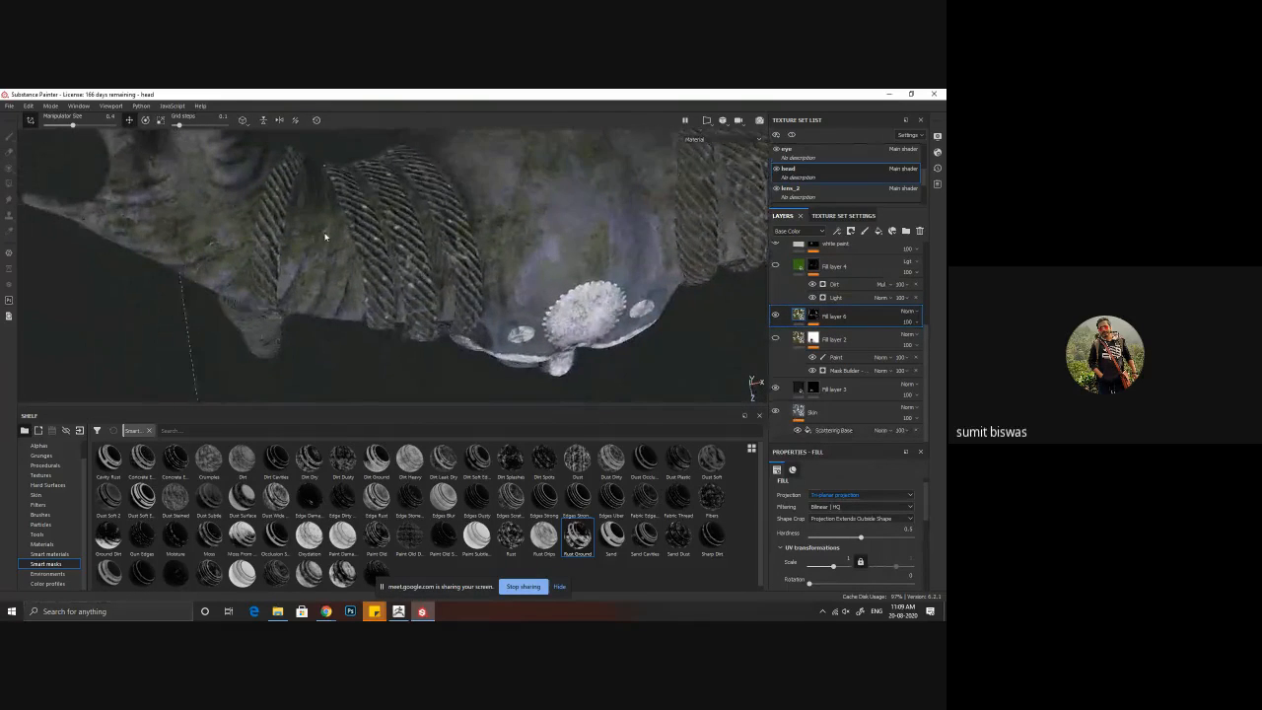
alt+right_drag(325, 237, 742, 346)
alt+drag(595, 305, 394, 262)
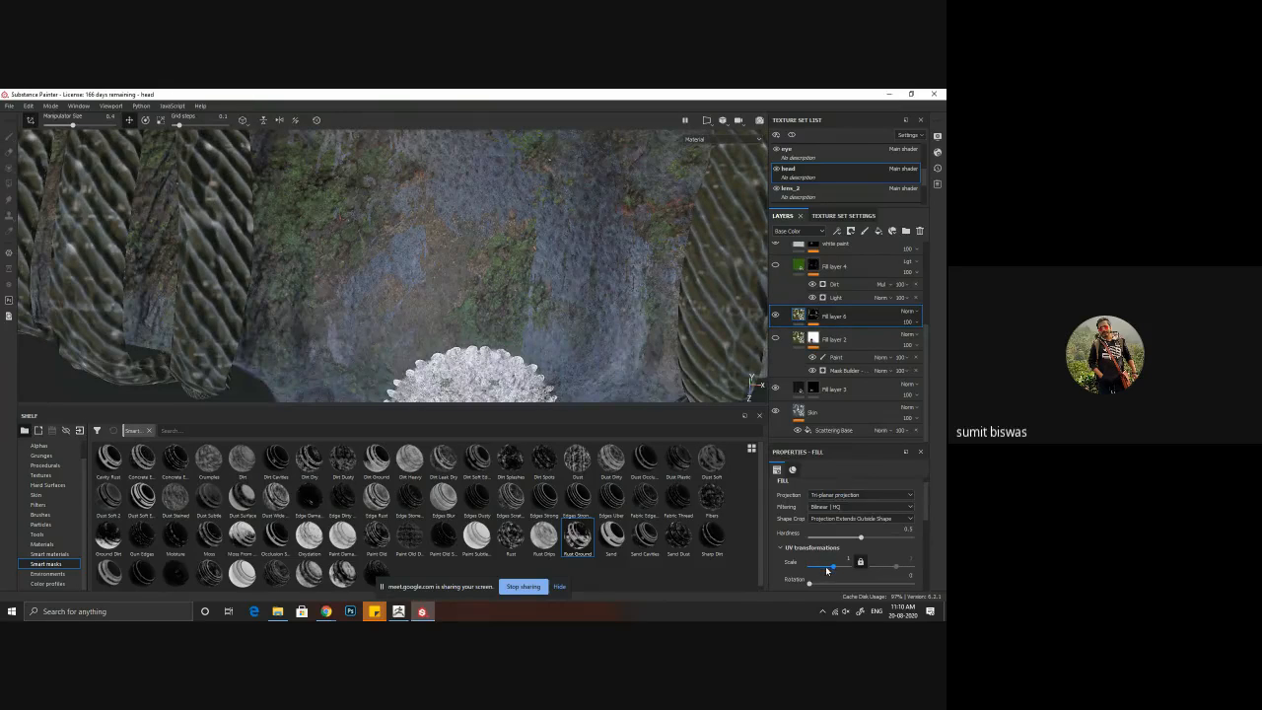
drag(835, 569, 841, 569)
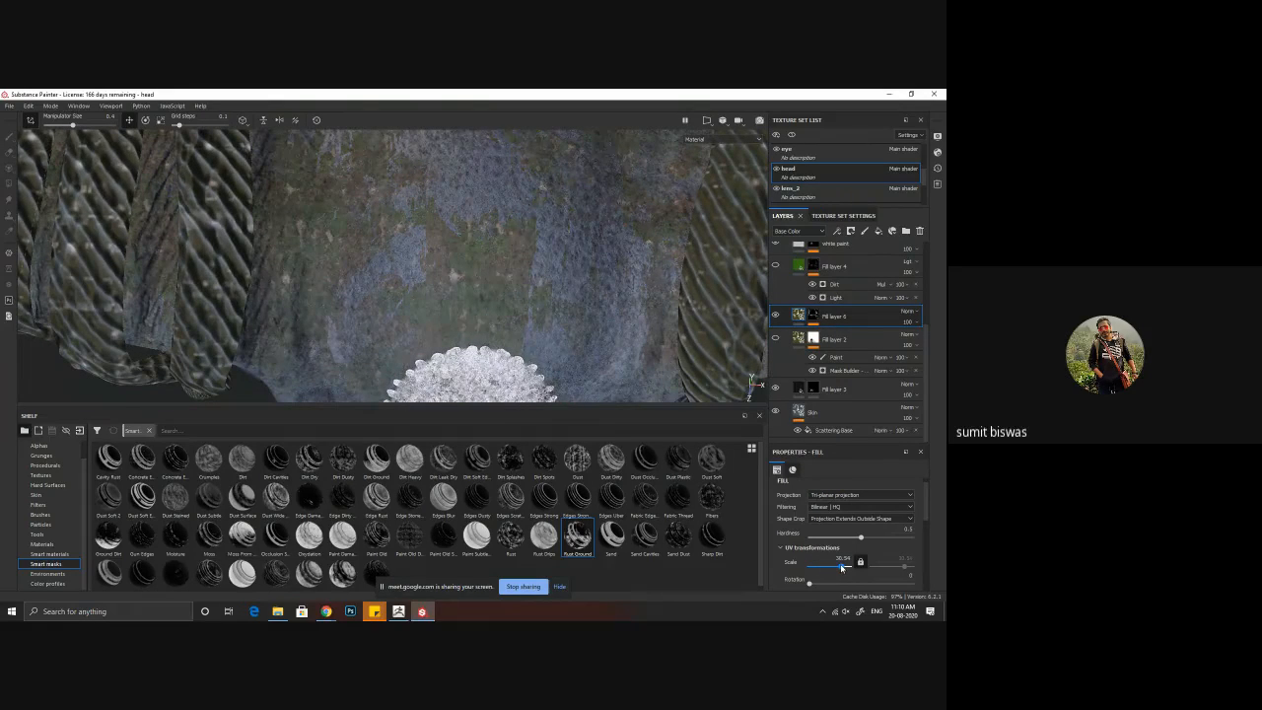
drag(840, 569, 837, 565)
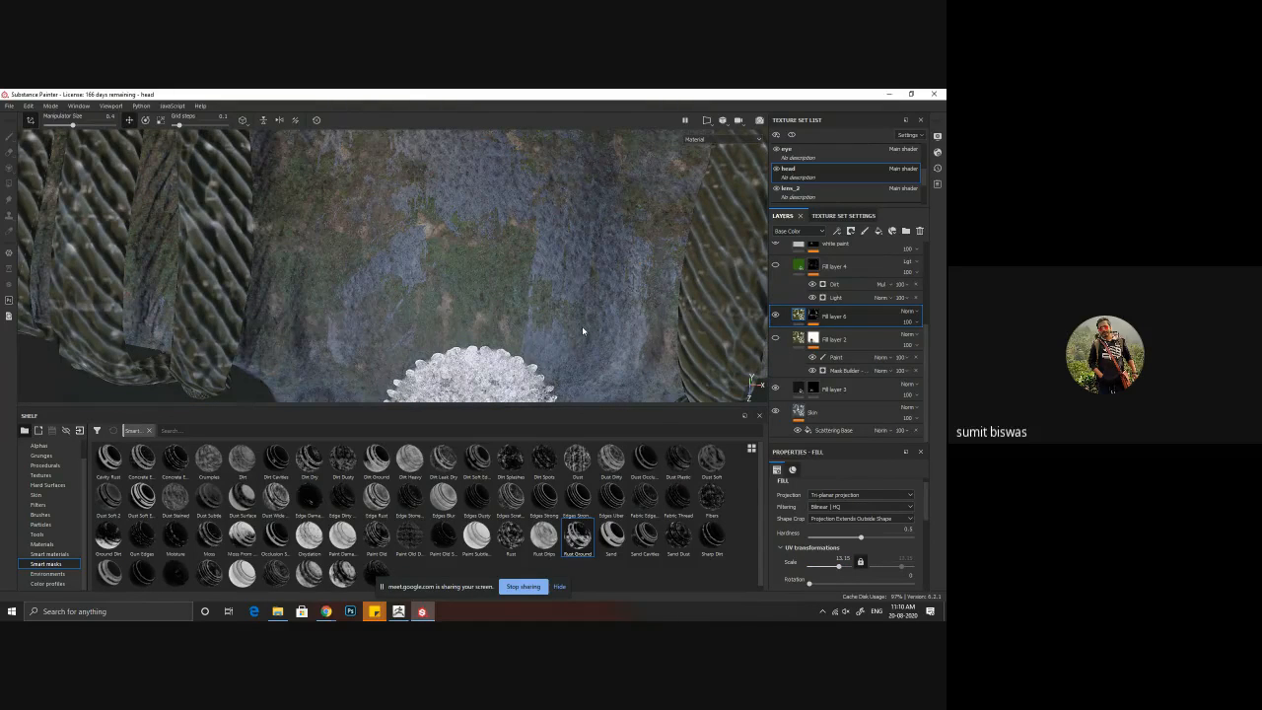
alt+drag(582, 332, 363, 247)
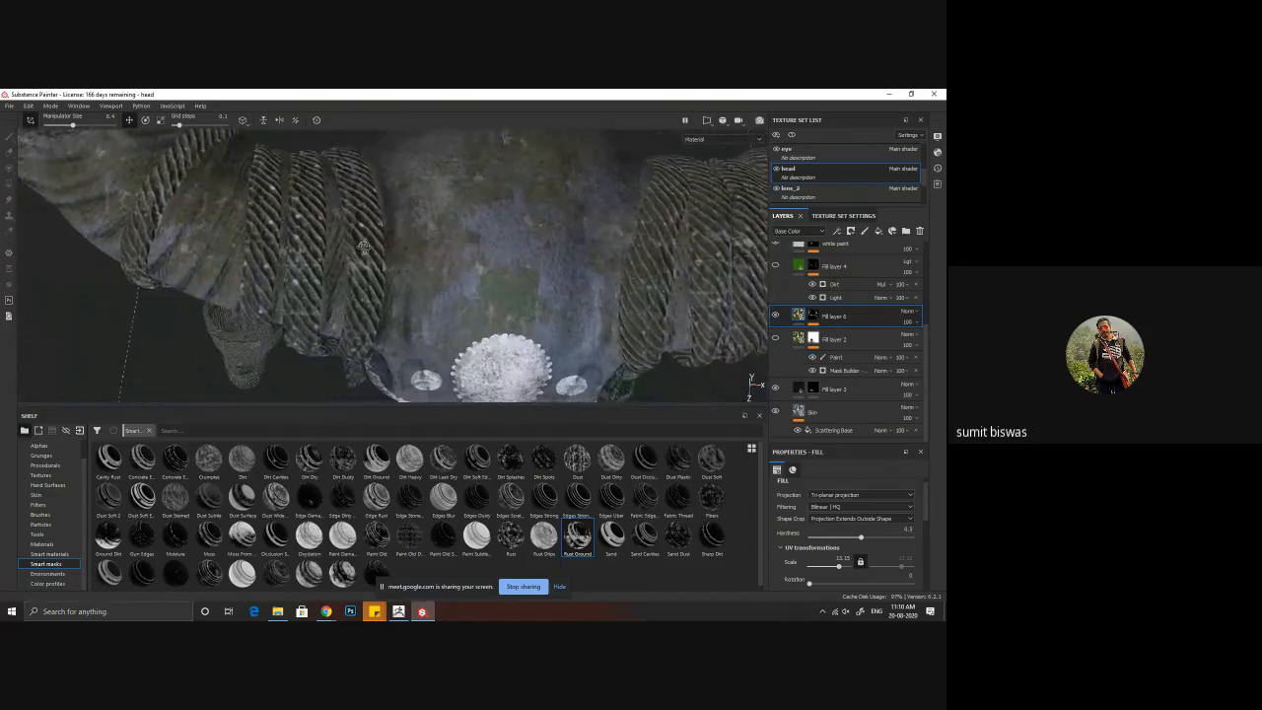
alt+right_drag(364, 246, 443, 215)
alt+drag(444, 215, 706, 296)
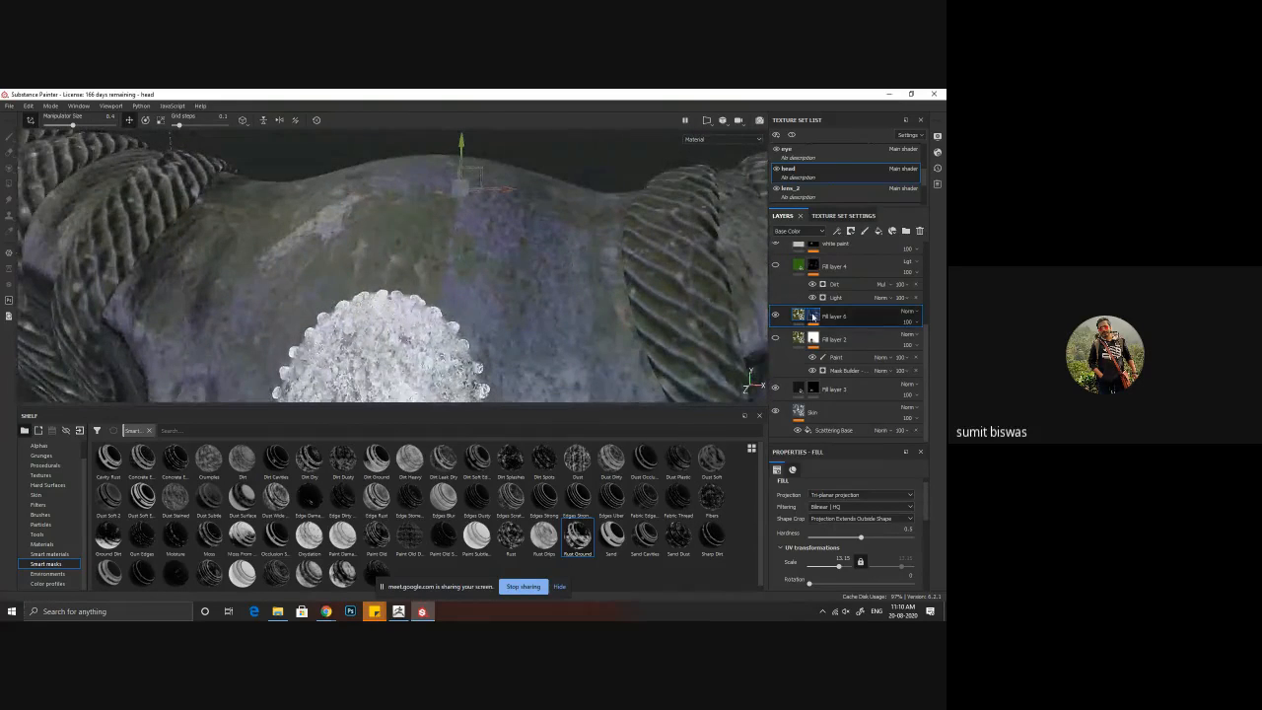
Step: Show Fill layer 6's mask on the model and set its Light generator's Highlight Glossiness to 0.81
alt+click(812, 315)
alt+drag(474, 320, 375, 288)
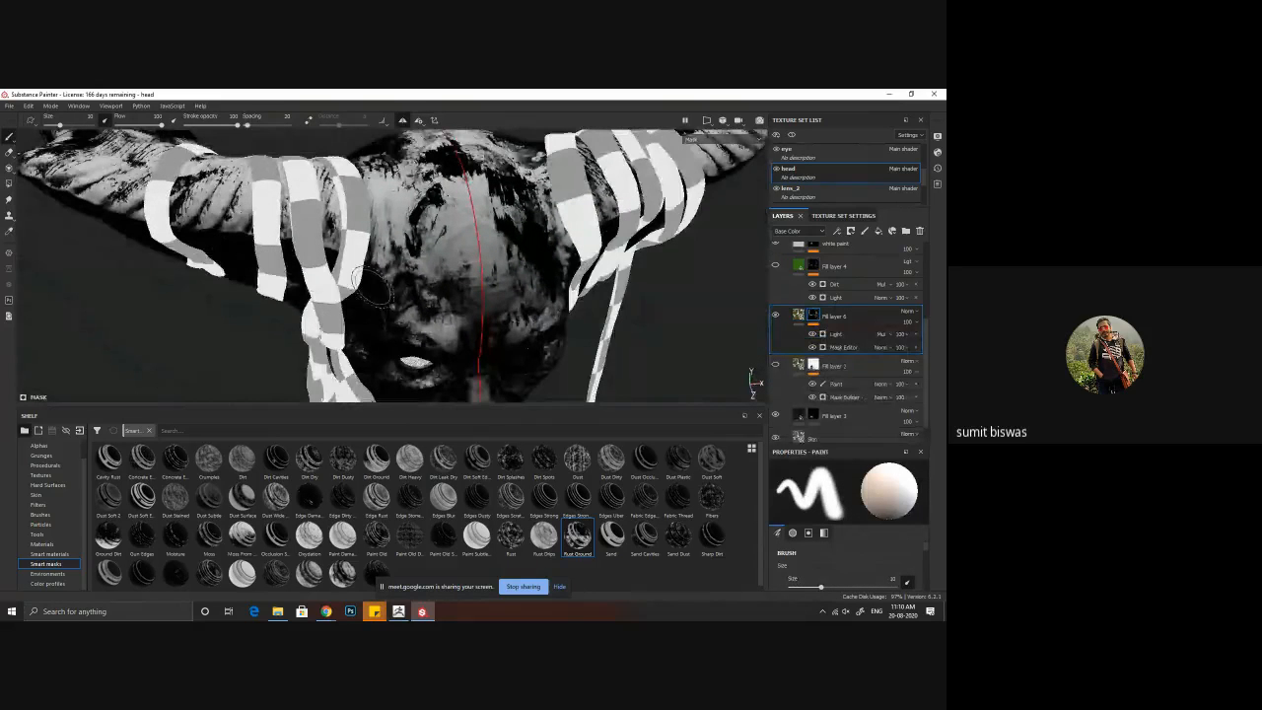
click(838, 336)
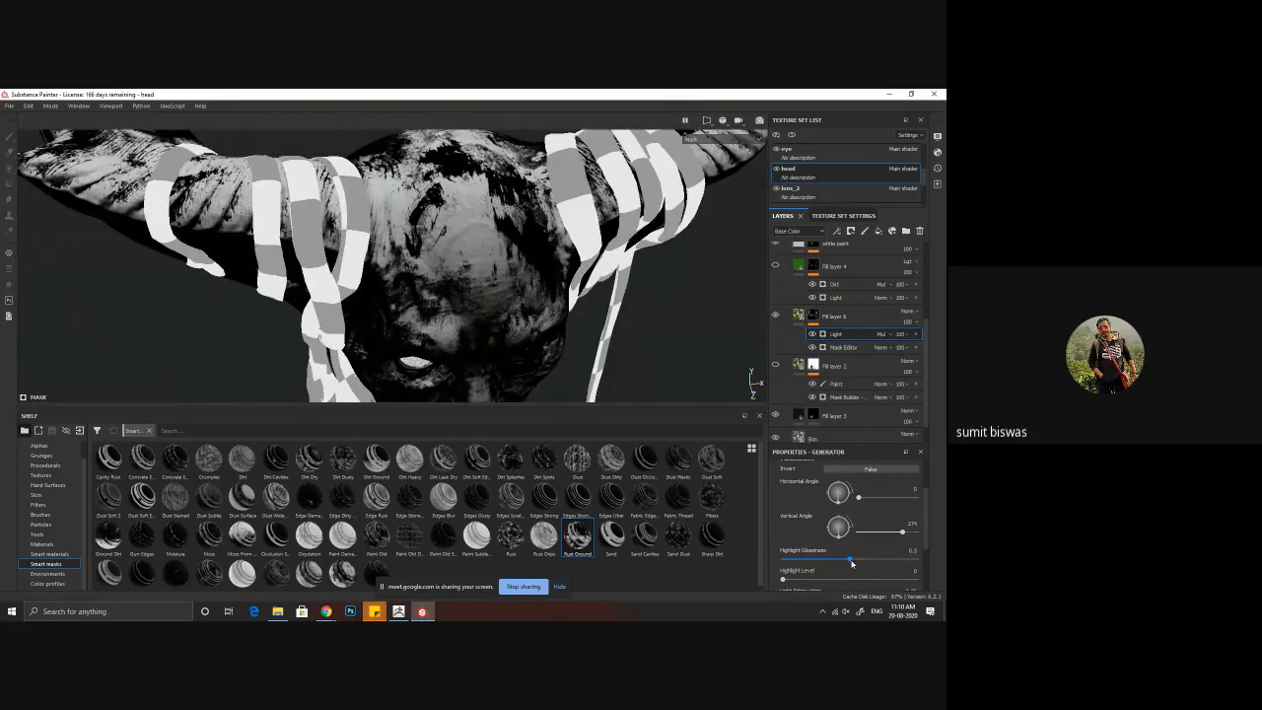
drag(852, 563, 892, 565)
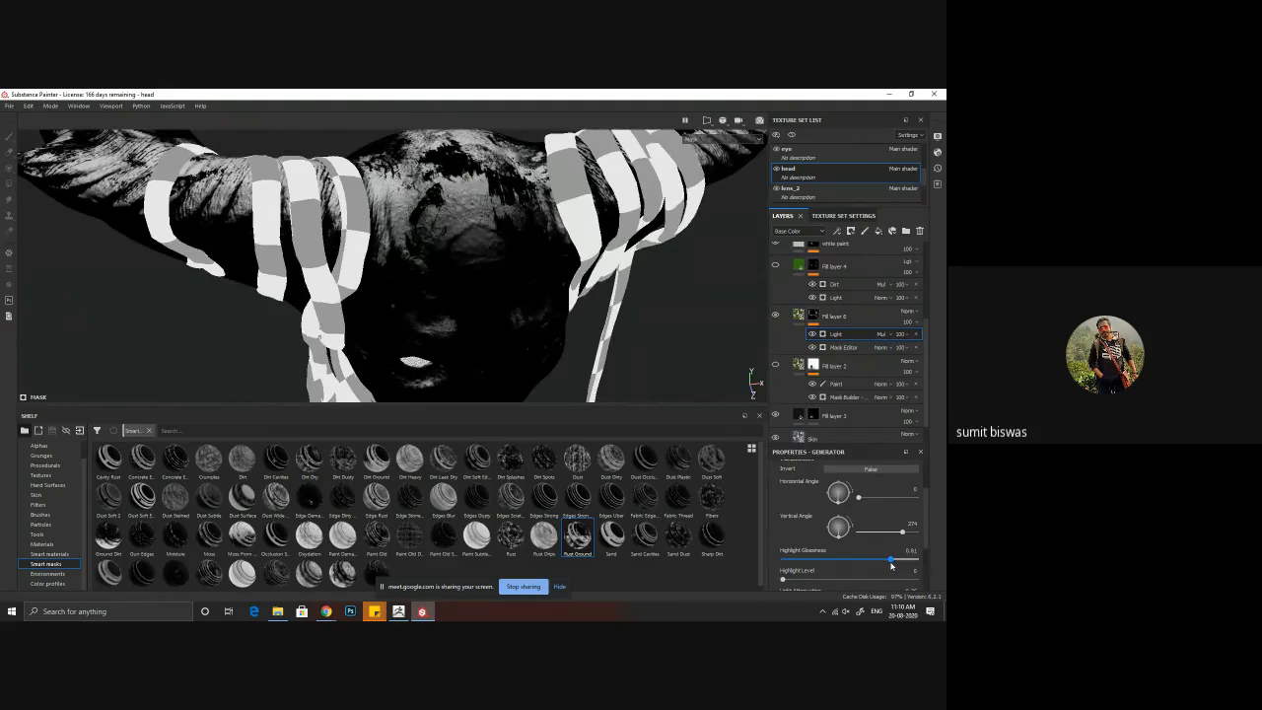
Step: Set the Light generator's Highlight Level to 0.48 and its Vertical Angle to 270
scroll(810, 563, down, 2)
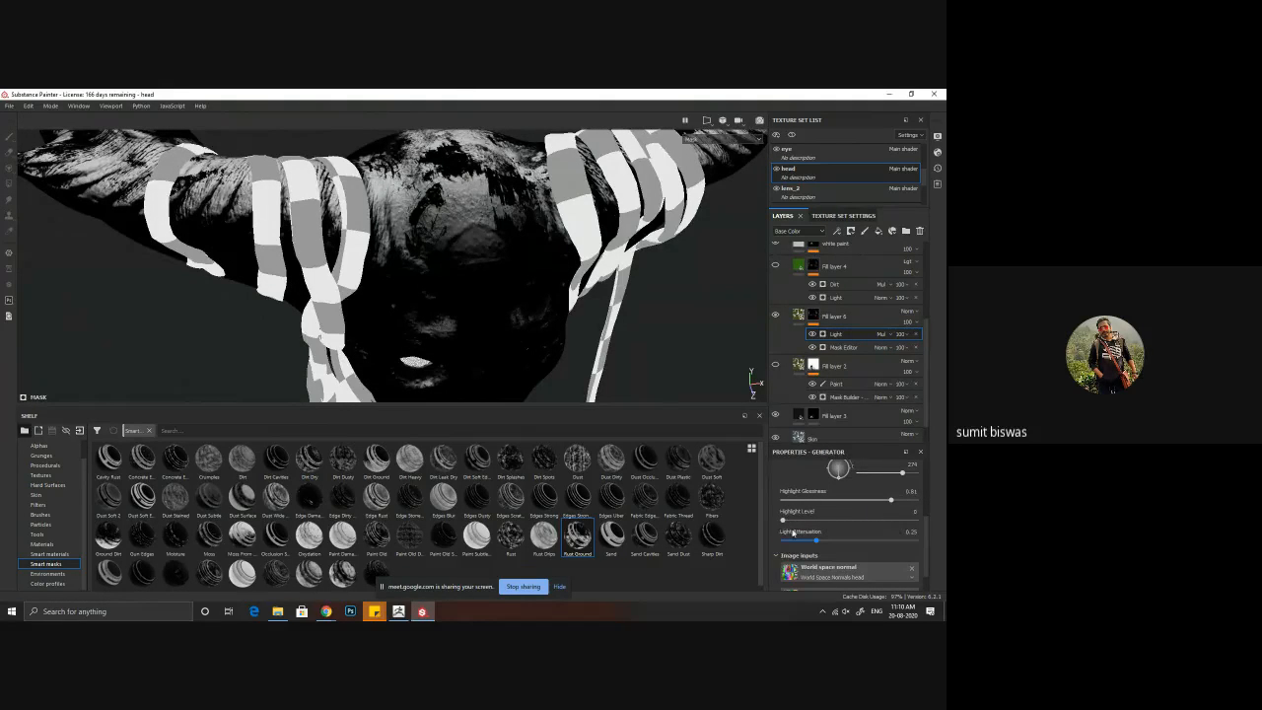
drag(797, 521, 847, 536)
scroll(826, 520, down, 1)
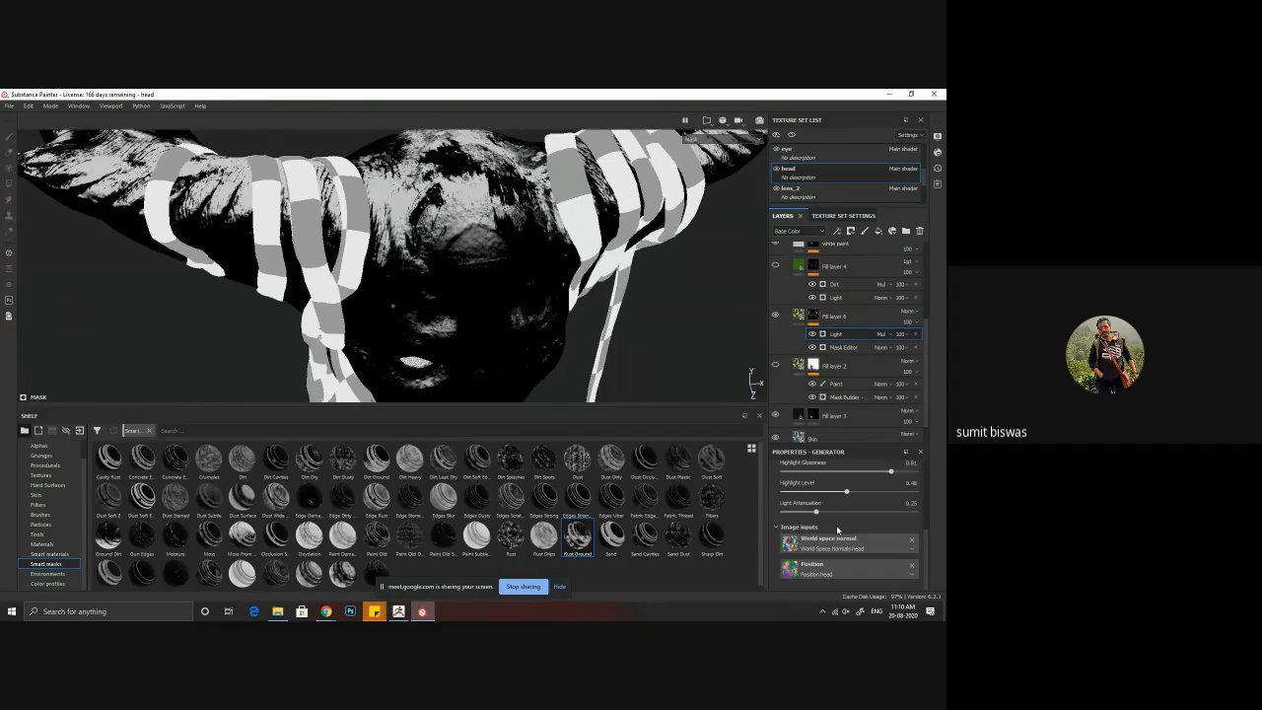
scroll(837, 529, up, 3)
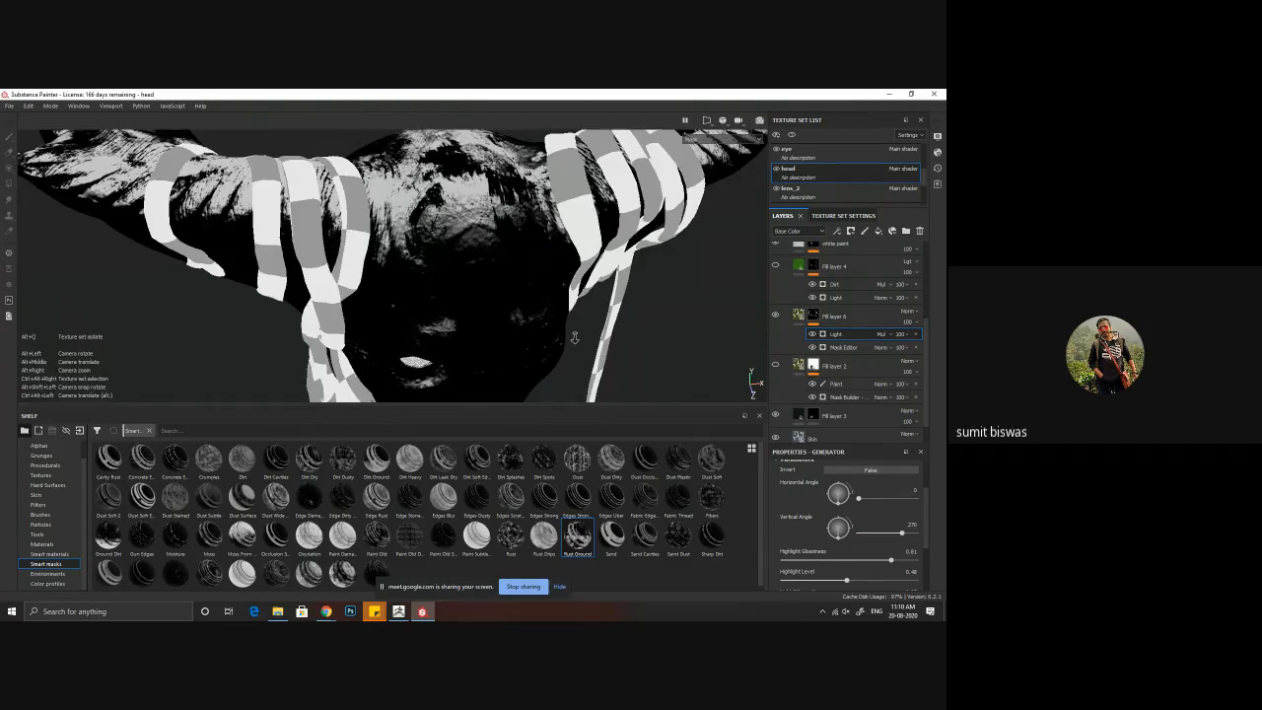
Step: Switch from Fill layer 6's mask to its full material and examine the moss coverage over the scalp and horns
alt+right_drag(572, 338, 197, 265)
alt+drag(573, 296, 587, 210)
alt+drag(503, 350, 473, 371)
click(799, 318)
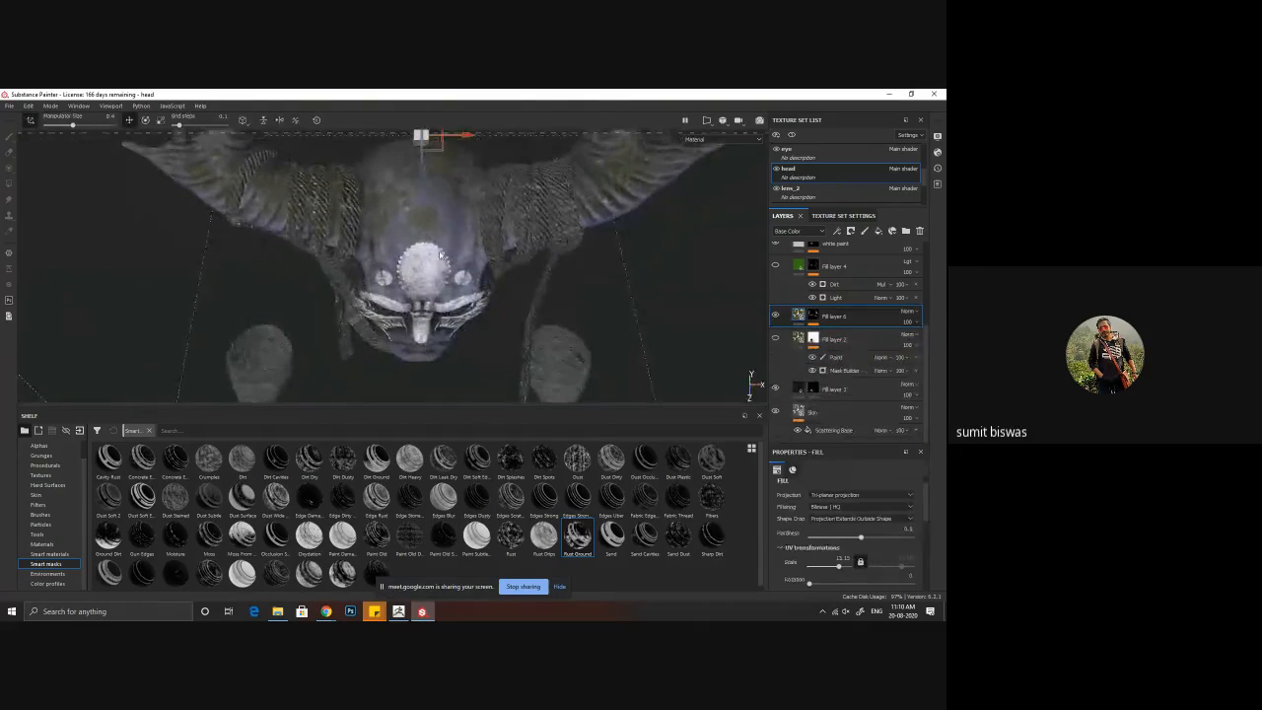
alt+middle_drag(395, 253, 410, 318)
alt+drag(410, 319, 426, 260)
alt+drag(592, 296, 596, 264)
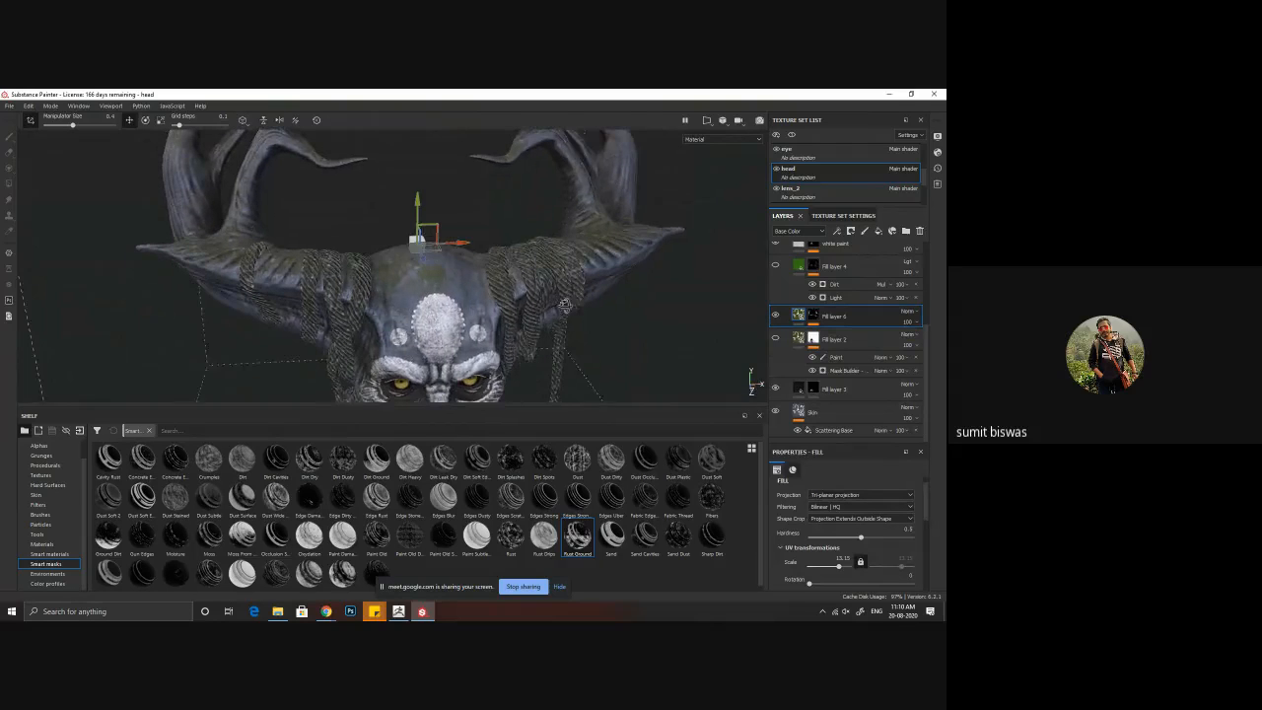
Step: Show Fill layer 4 to compare its green tint on the scalp and horns, and hide it again
click(776, 267)
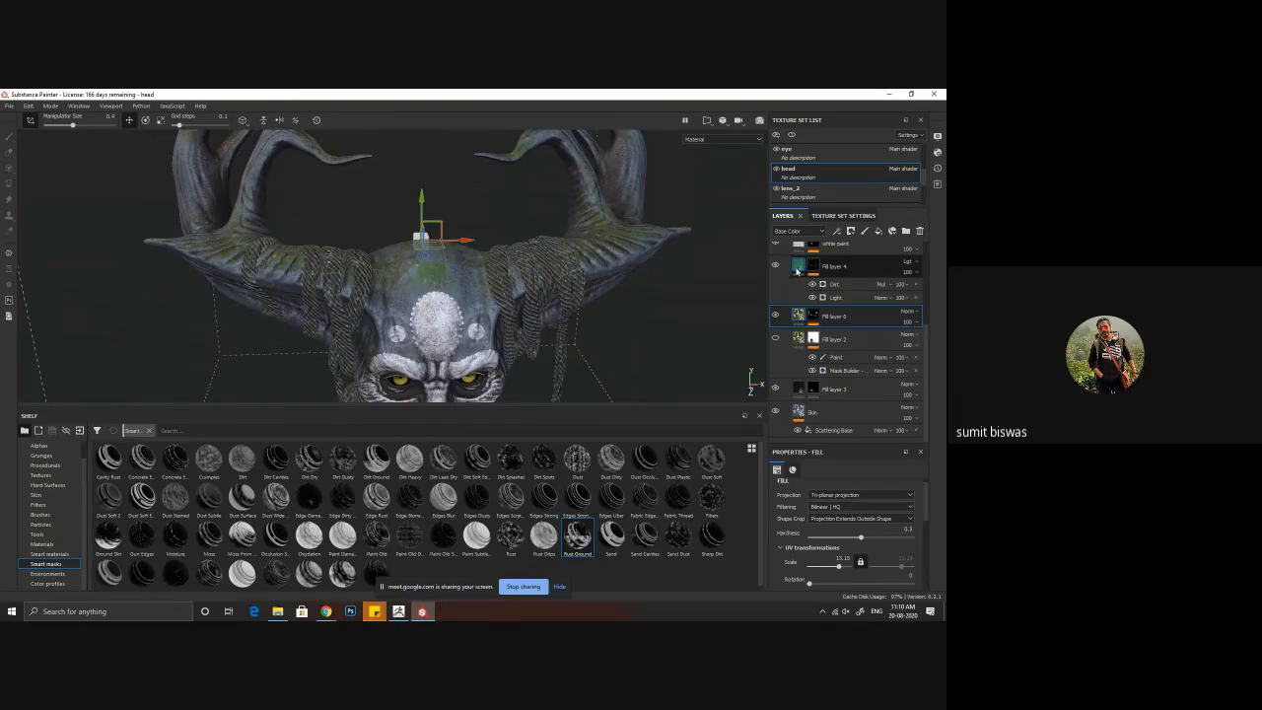
alt+drag(519, 268, 512, 335)
alt+middle_drag(436, 300, 461, 307)
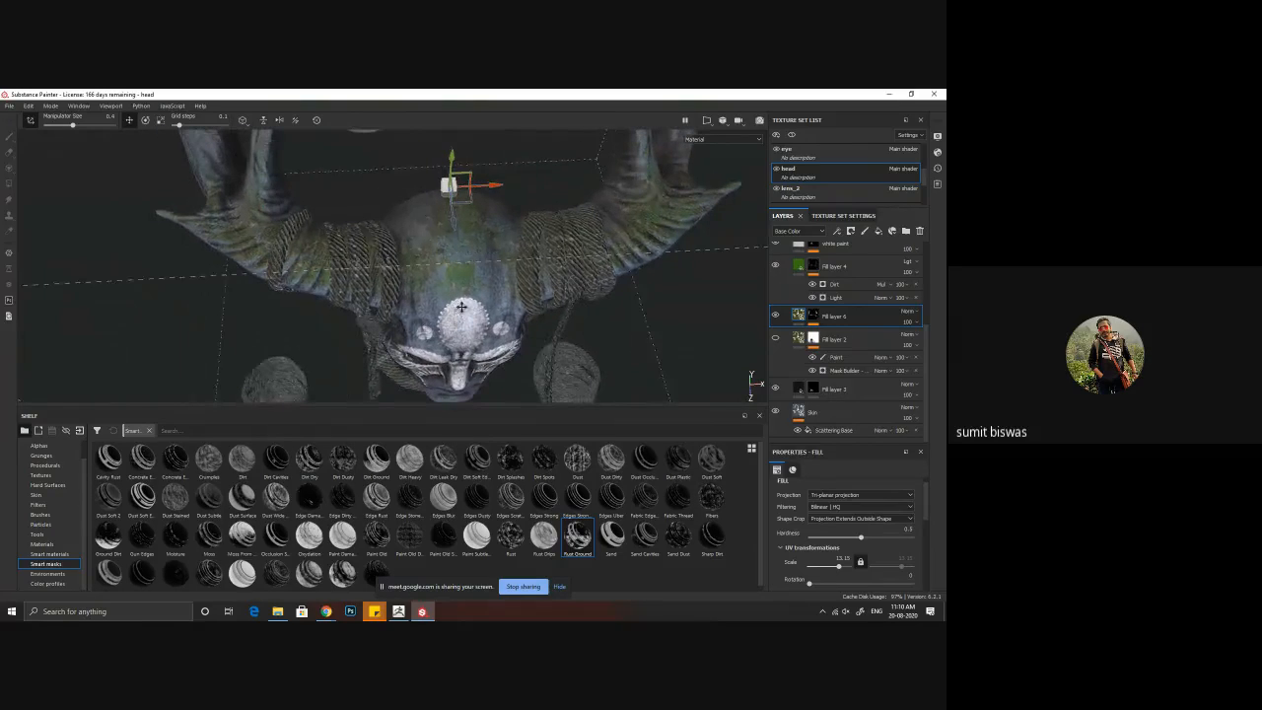
alt+drag(462, 307, 426, 253)
alt+middle_drag(426, 253, 367, 188)
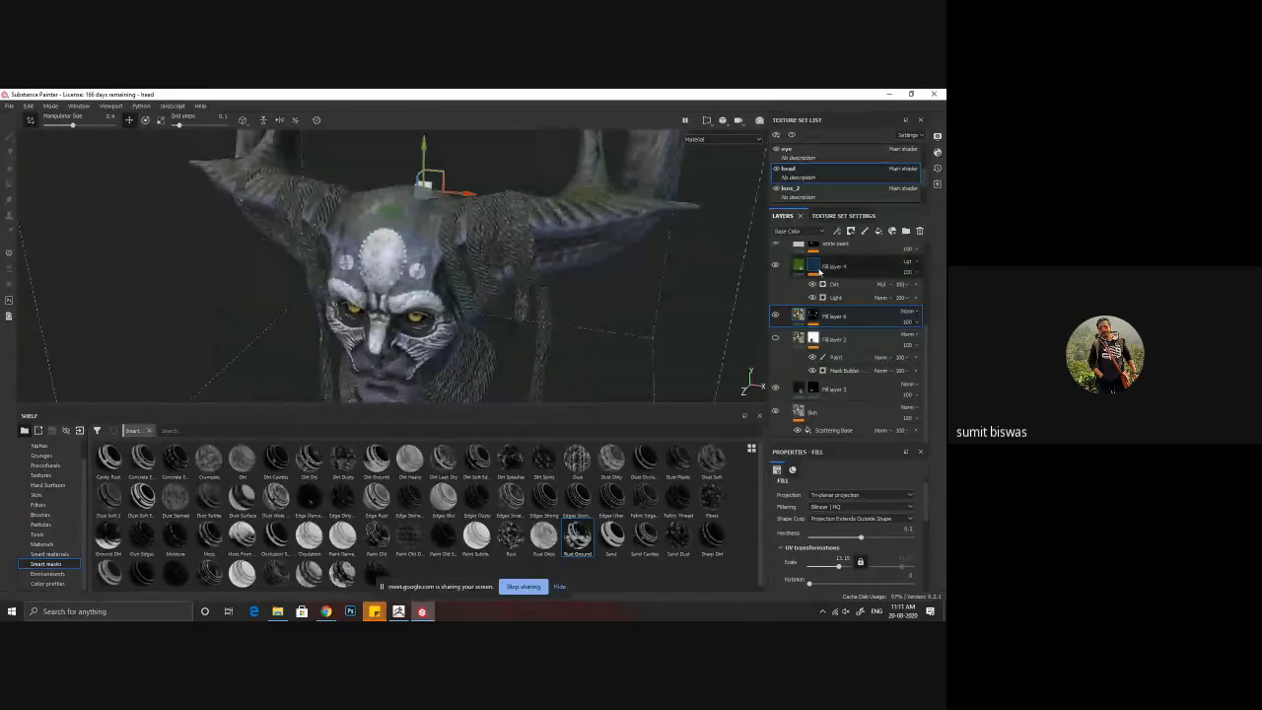
click(776, 267)
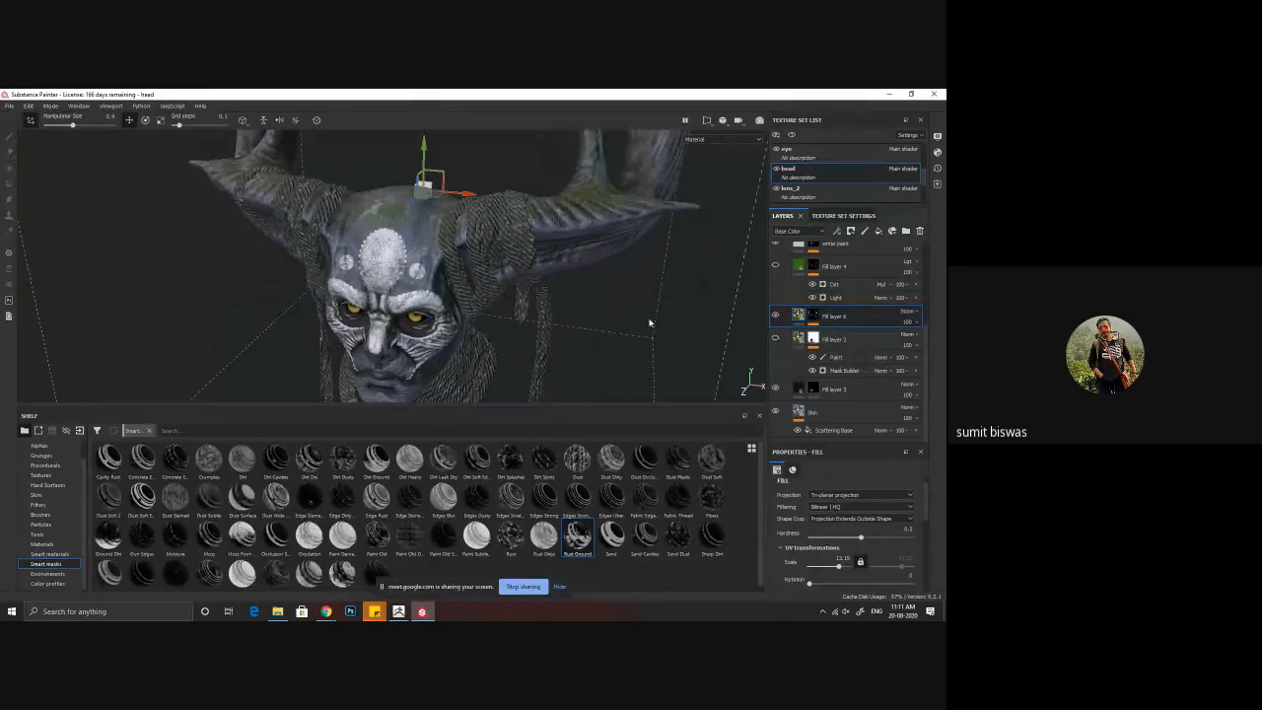
Step: Show Fill layer 2 as the moss on the head and delete Fill layer 6
alt+drag(650, 322, 725, 313)
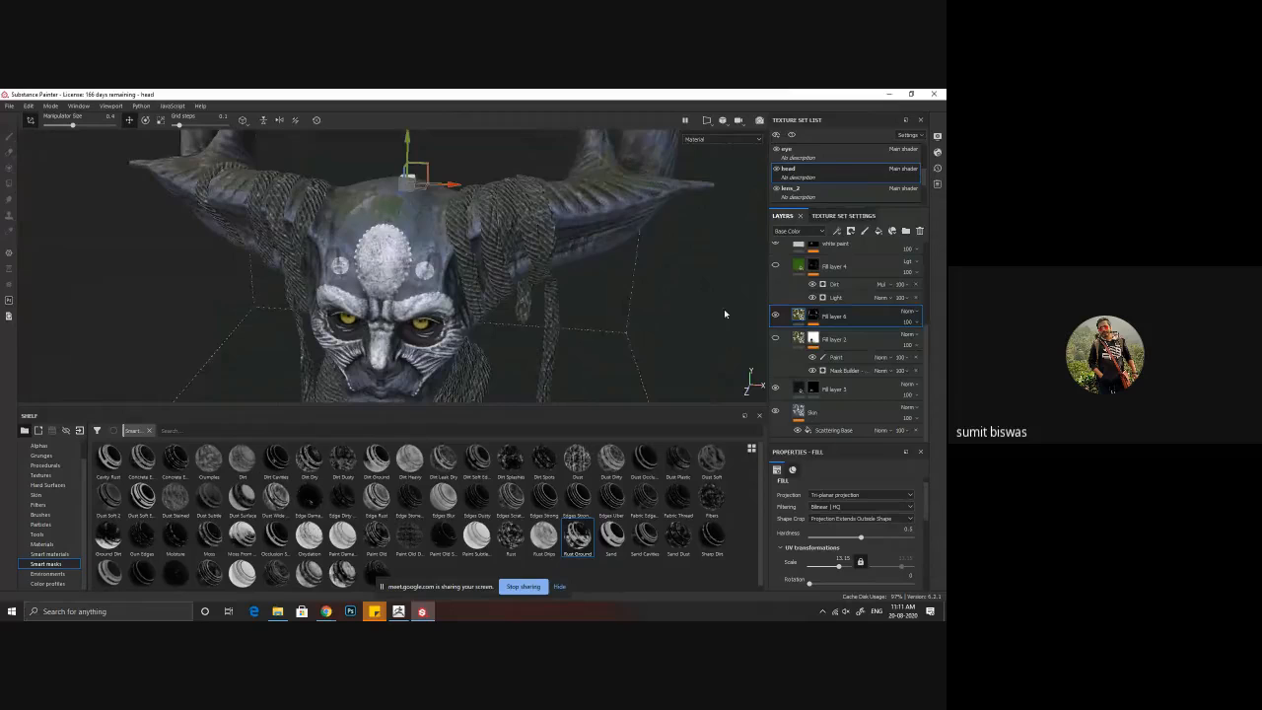
click(776, 339)
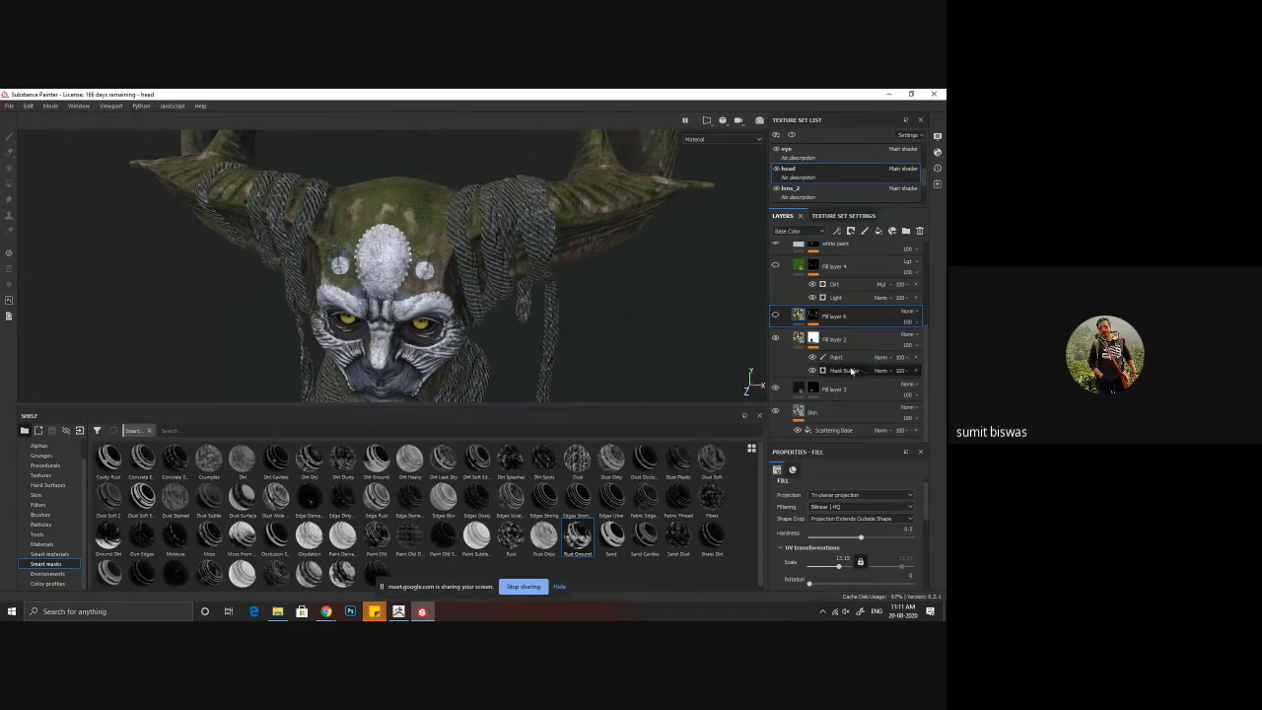
alt+drag(371, 224, 454, 301)
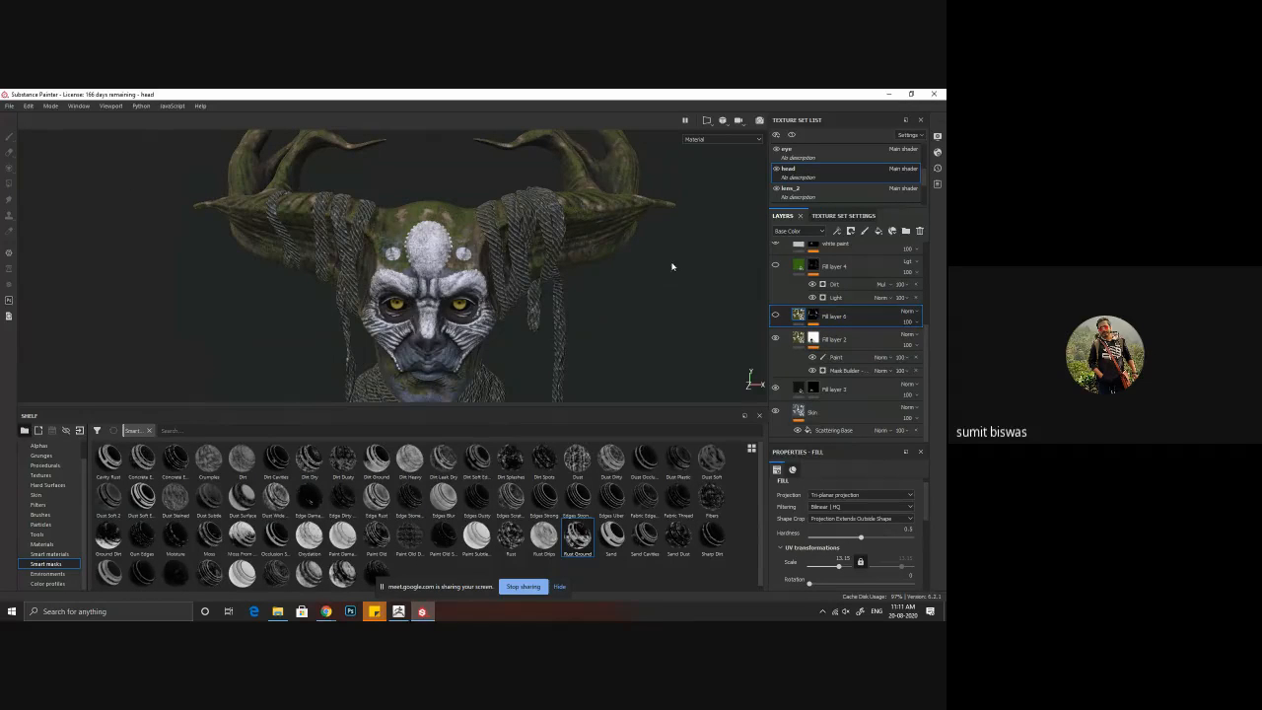
click(921, 231)
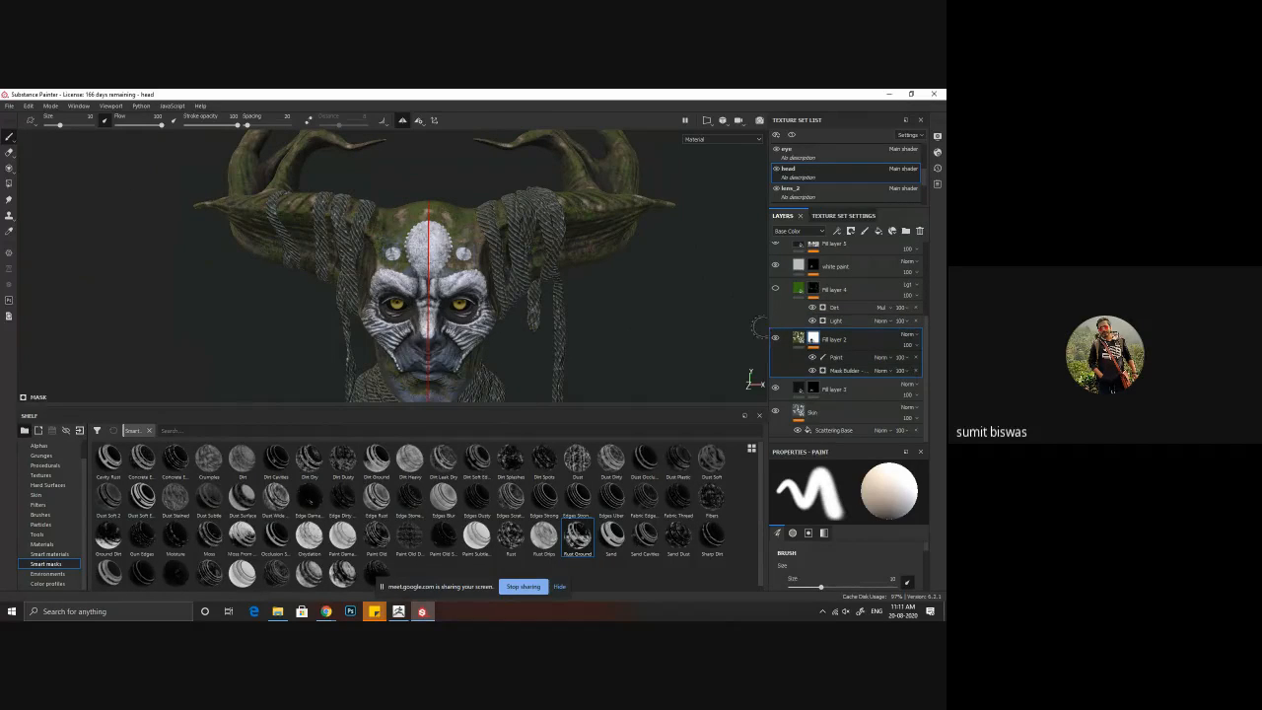
Step: Make Fill layer 4 visible on the head and check the face up close
click(787, 292)
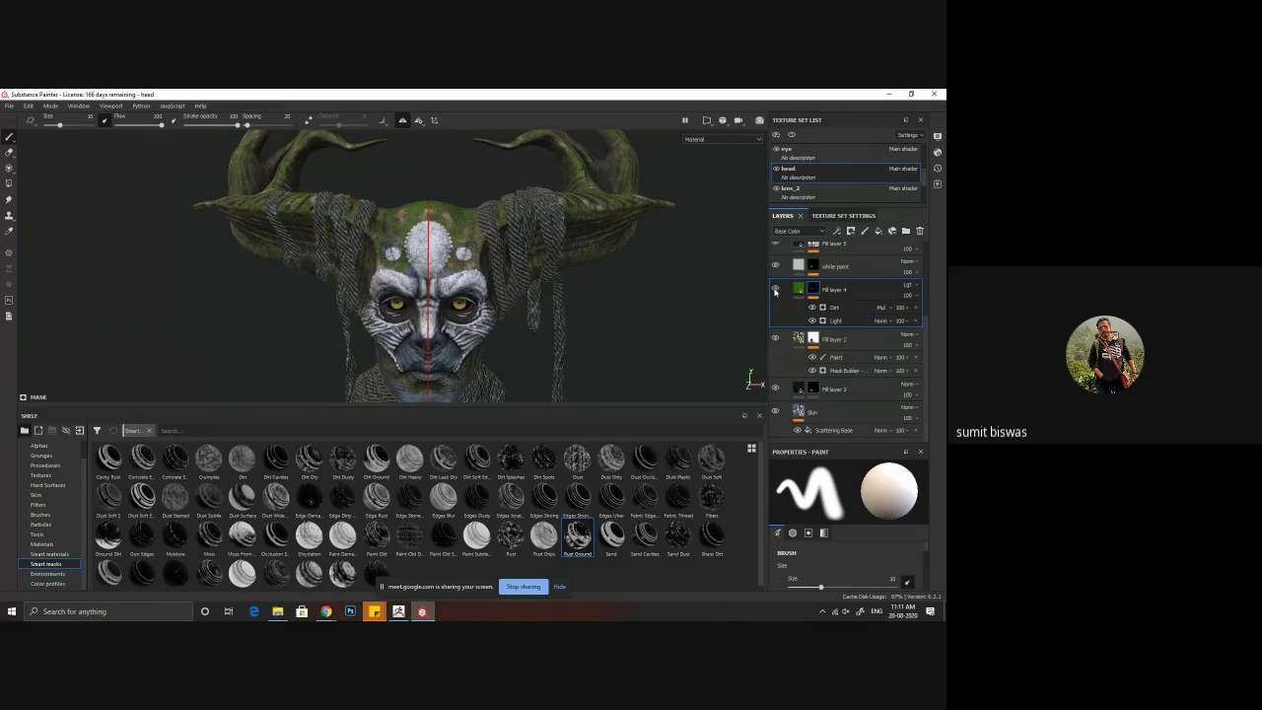
alt+drag(478, 311, 480, 290)
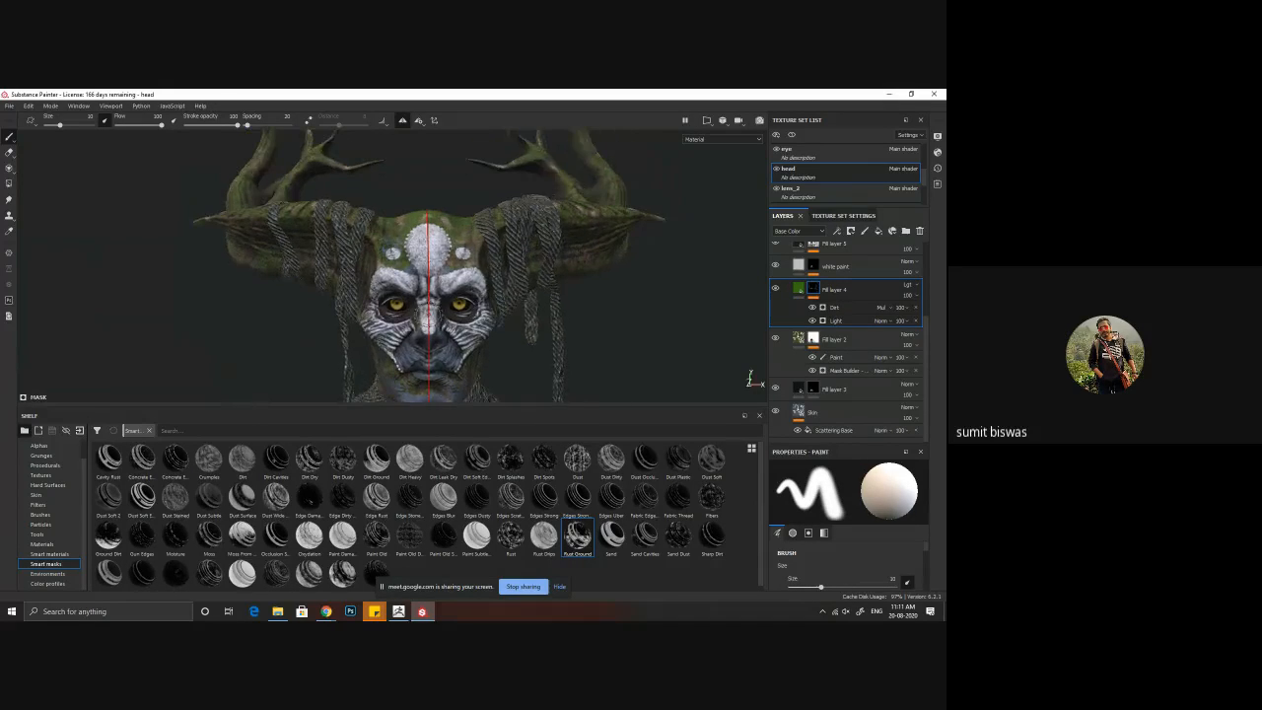
scroll(497, 322, up, 4)
alt+middle_drag(497, 322, 483, 284)
alt+drag(484, 284, 460, 295)
scroll(459, 294, up, 2)
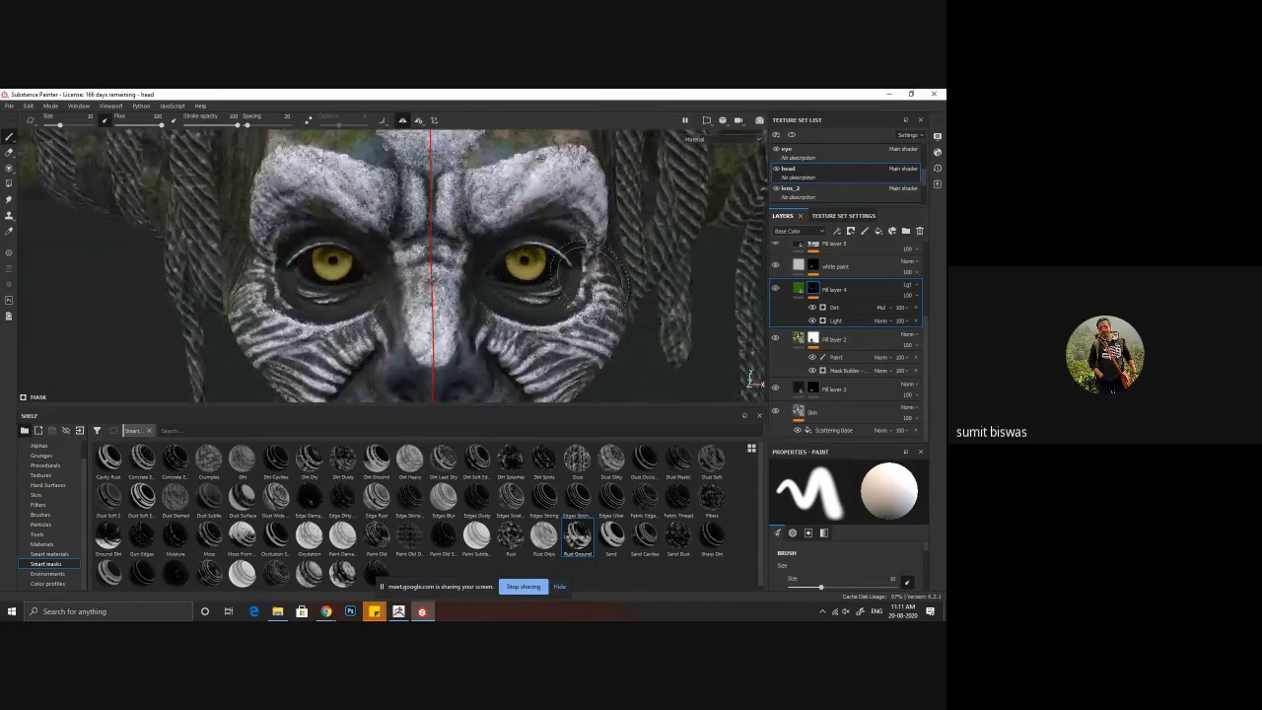
Step: Switch to the eye texture set and compare the irises with Fill layer 4 and Fill layer 3 shown and hidden
click(811, 158)
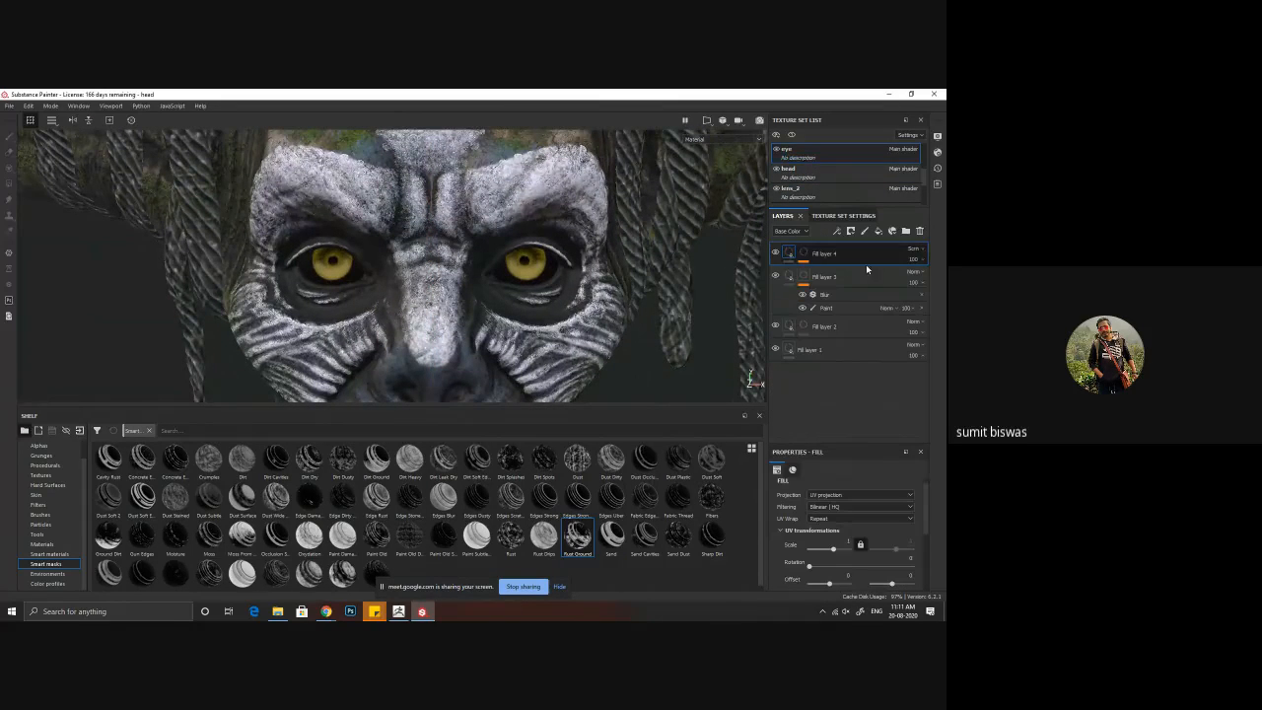
click(777, 257)
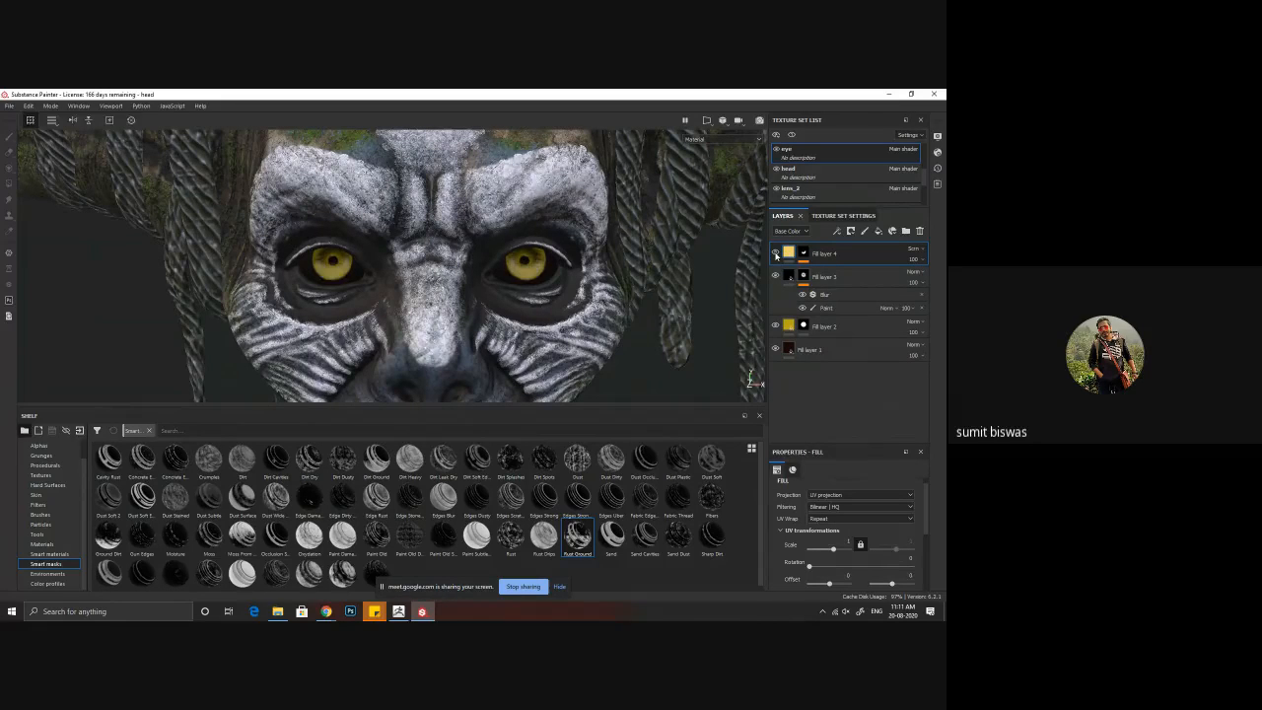
click(776, 255)
click(775, 277)
click(775, 278)
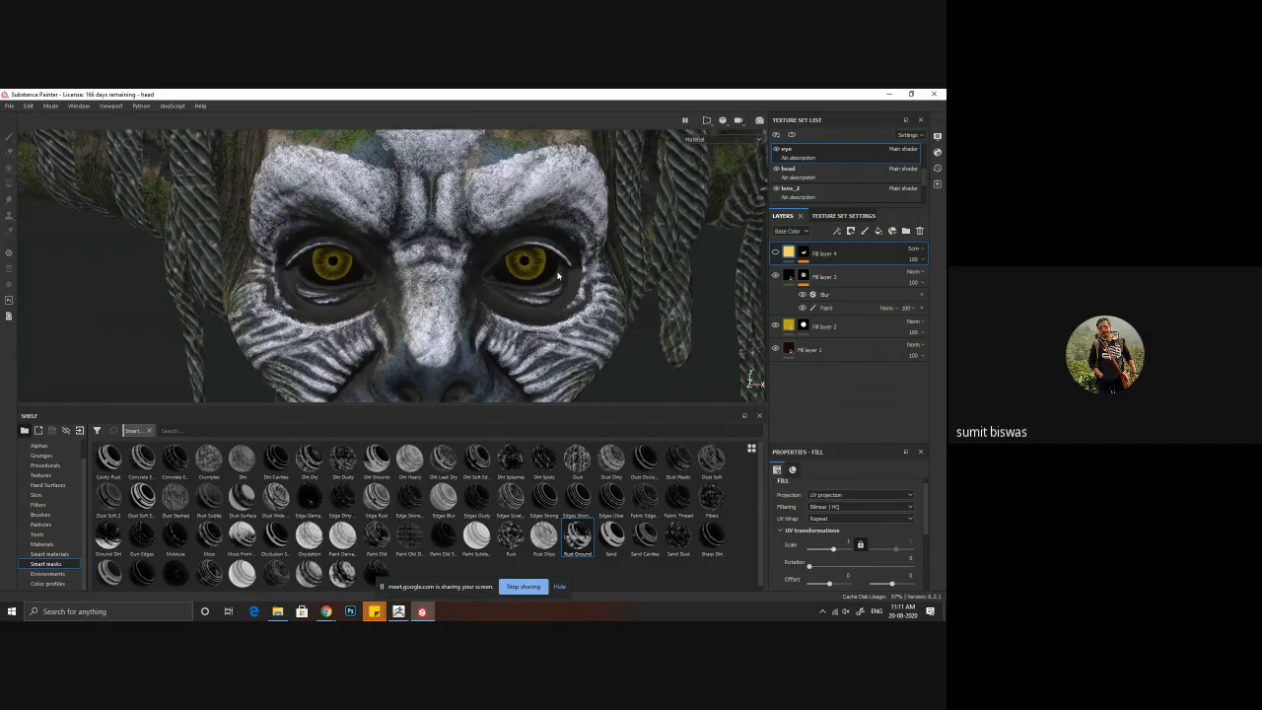
scroll(582, 293, up, 6)
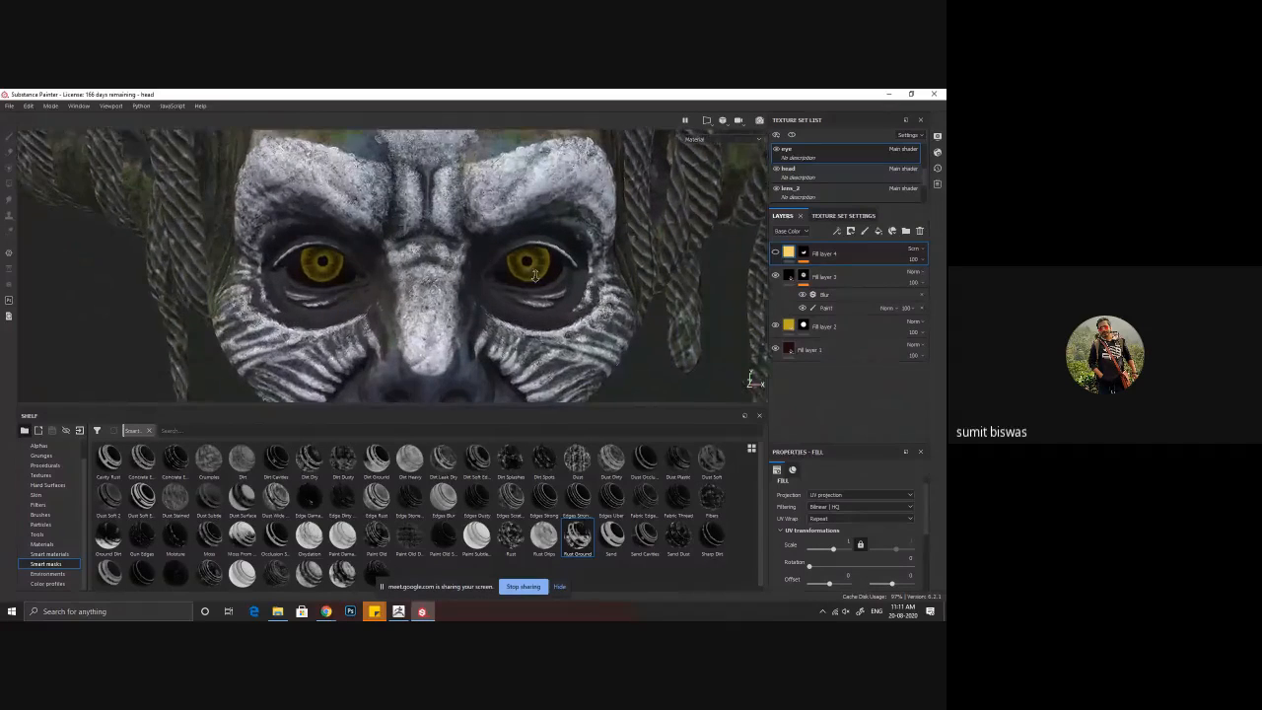
mouse_move(568, 292)
alt+mouse_down()
mouse_move(563, 273)
mouse_move(616, 293)
mouse_move(591, 303)
alt+mouse_up()
scroll(616, 294, up, 2)
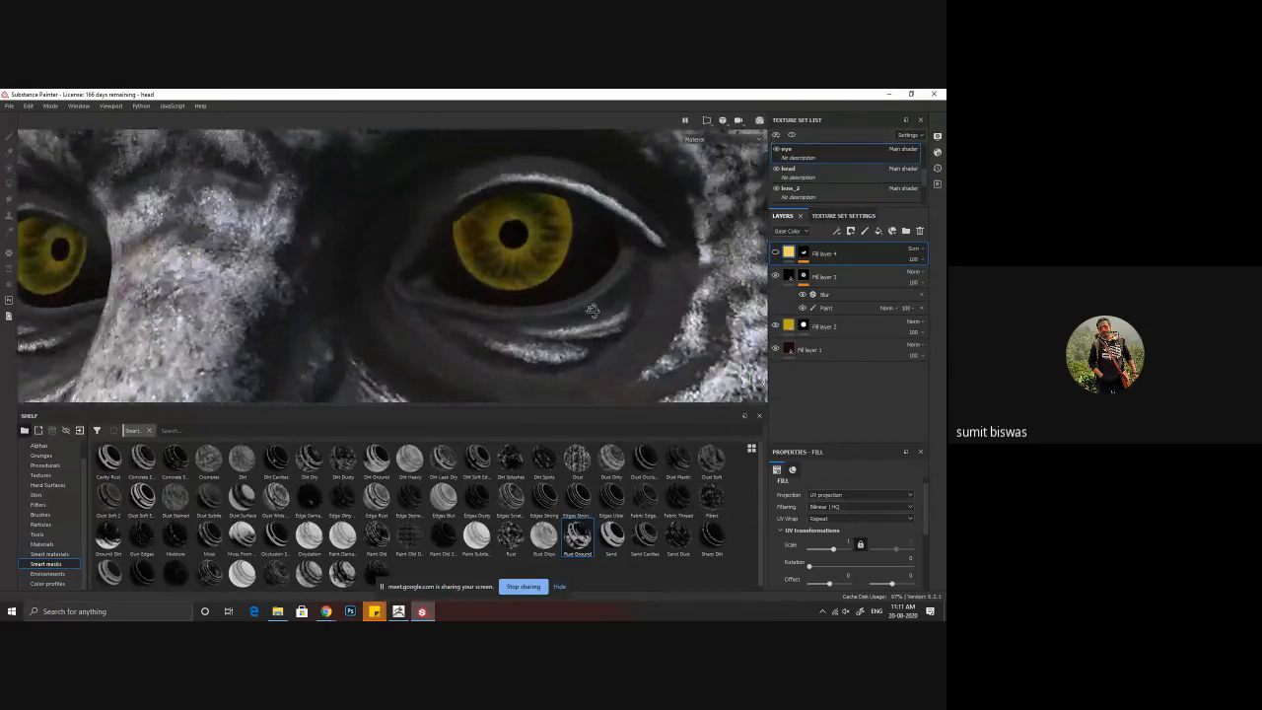
Step: Show Fill layer 4 on the eyes and reduce its opacity to about 55
click(775, 253)
click(803, 254)
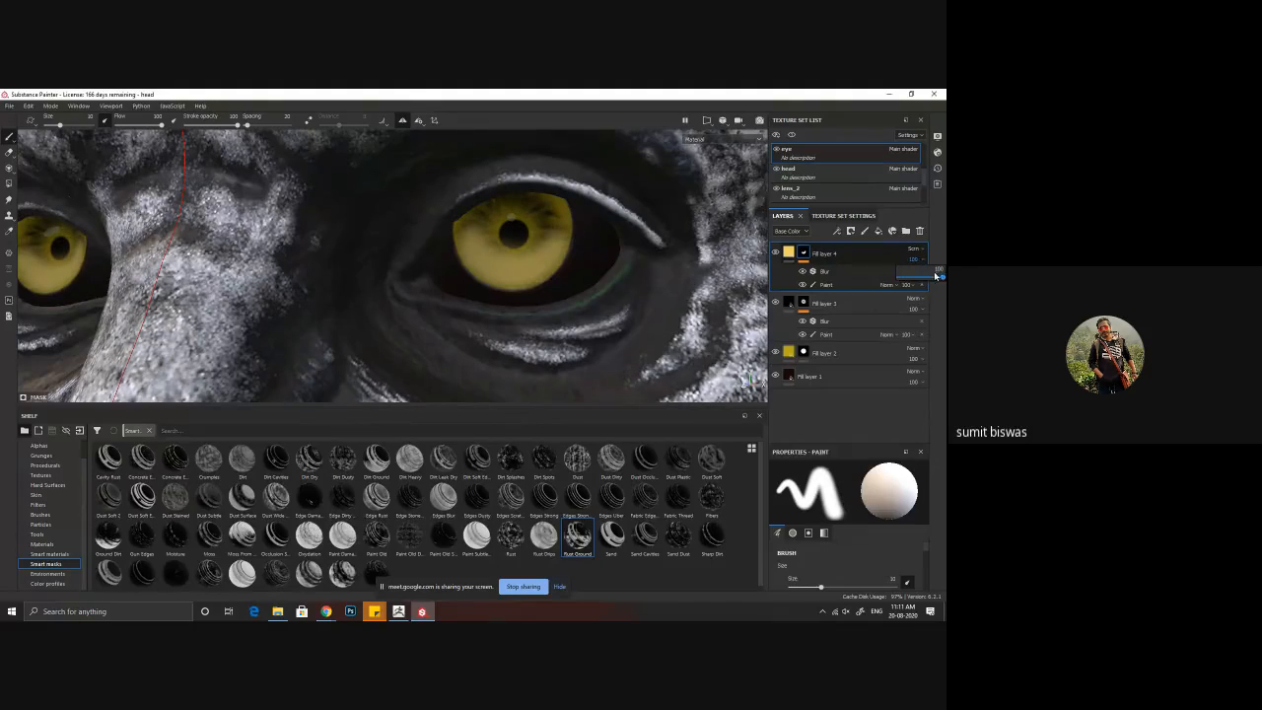
drag(936, 276, 924, 281)
key(f)
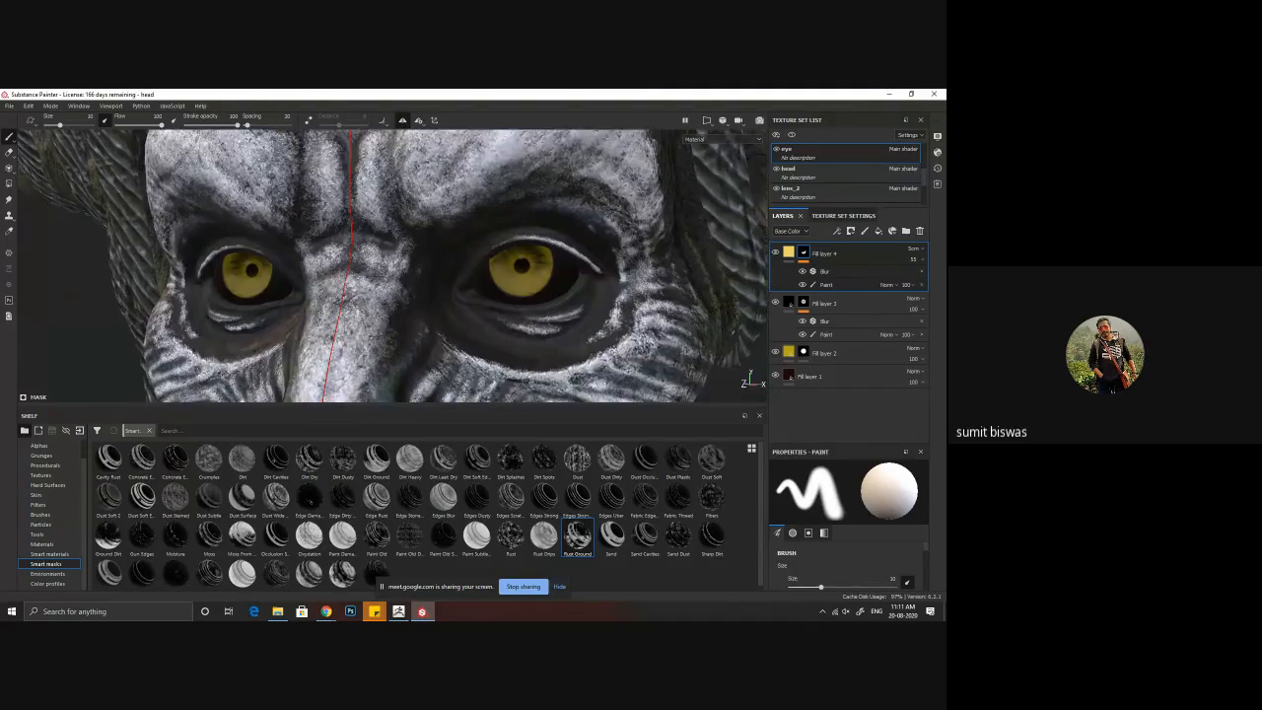
Step: Set the base color of the eyes' Fill layer 4 to a saturated yellow, about RGB 0.946, 0.647, 0.004
click(789, 252)
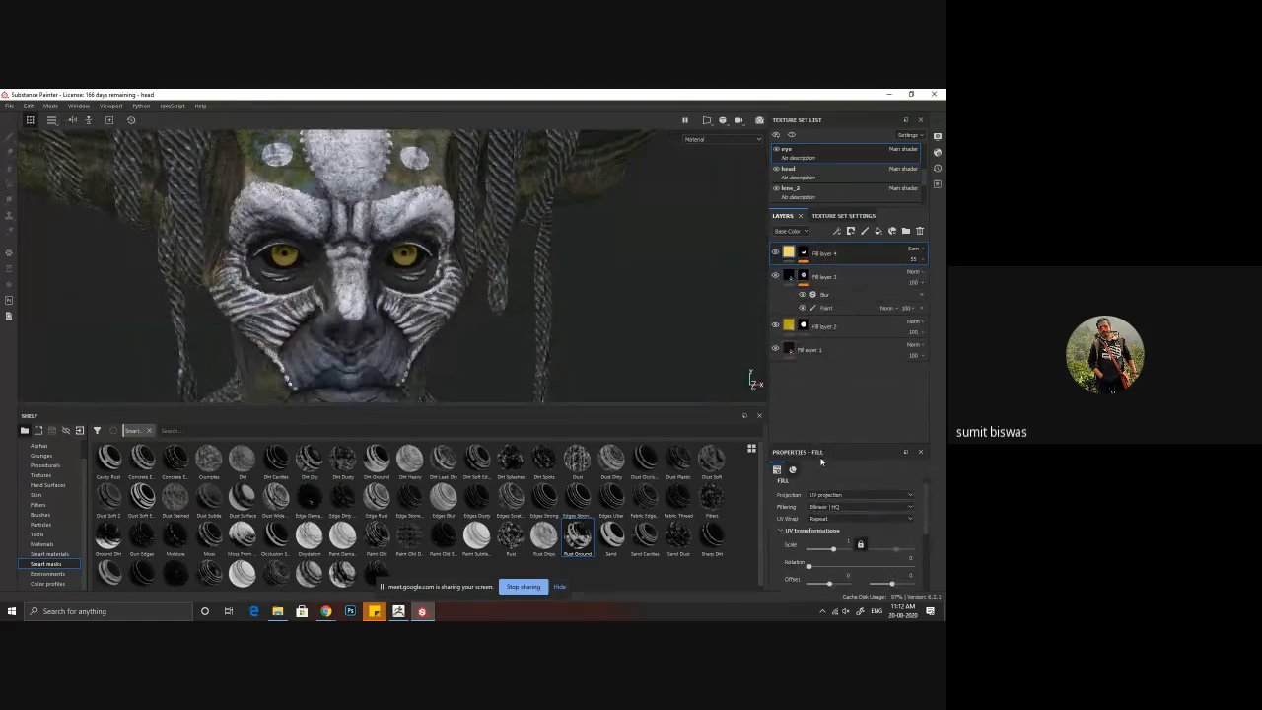
scroll(797, 477, down, 2)
click(845, 569)
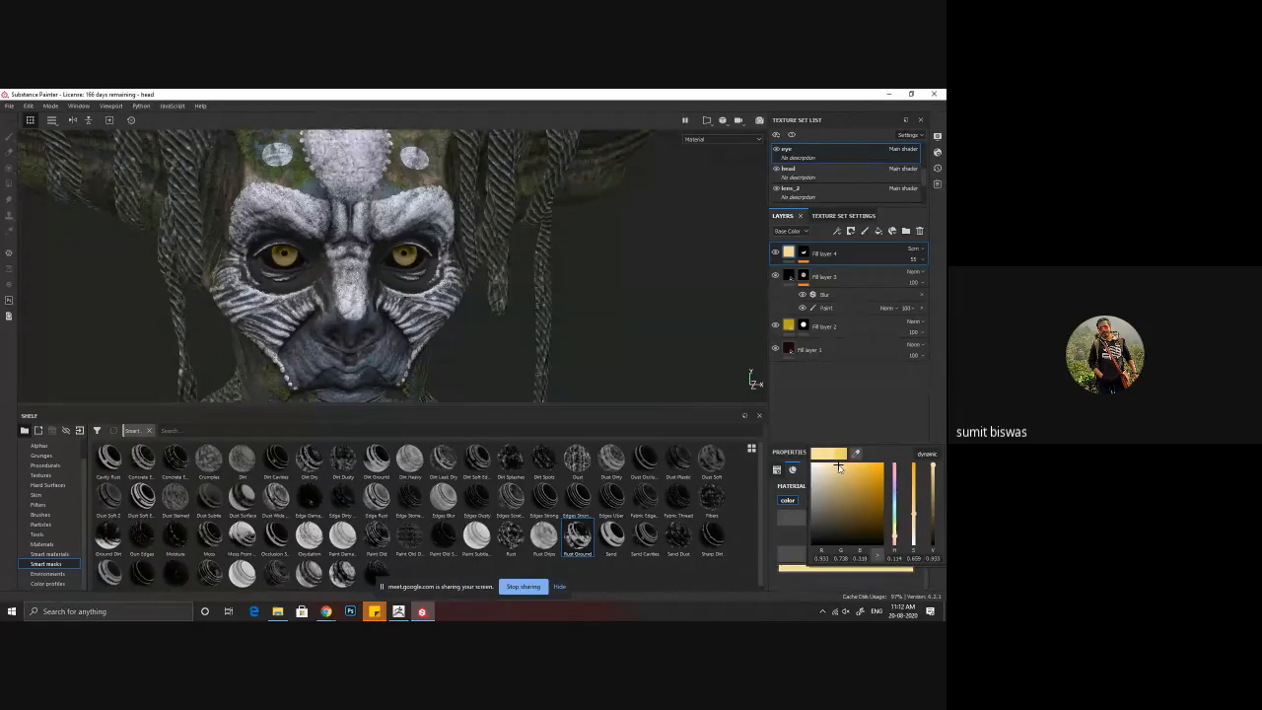
click(850, 473)
drag(850, 472, 878, 464)
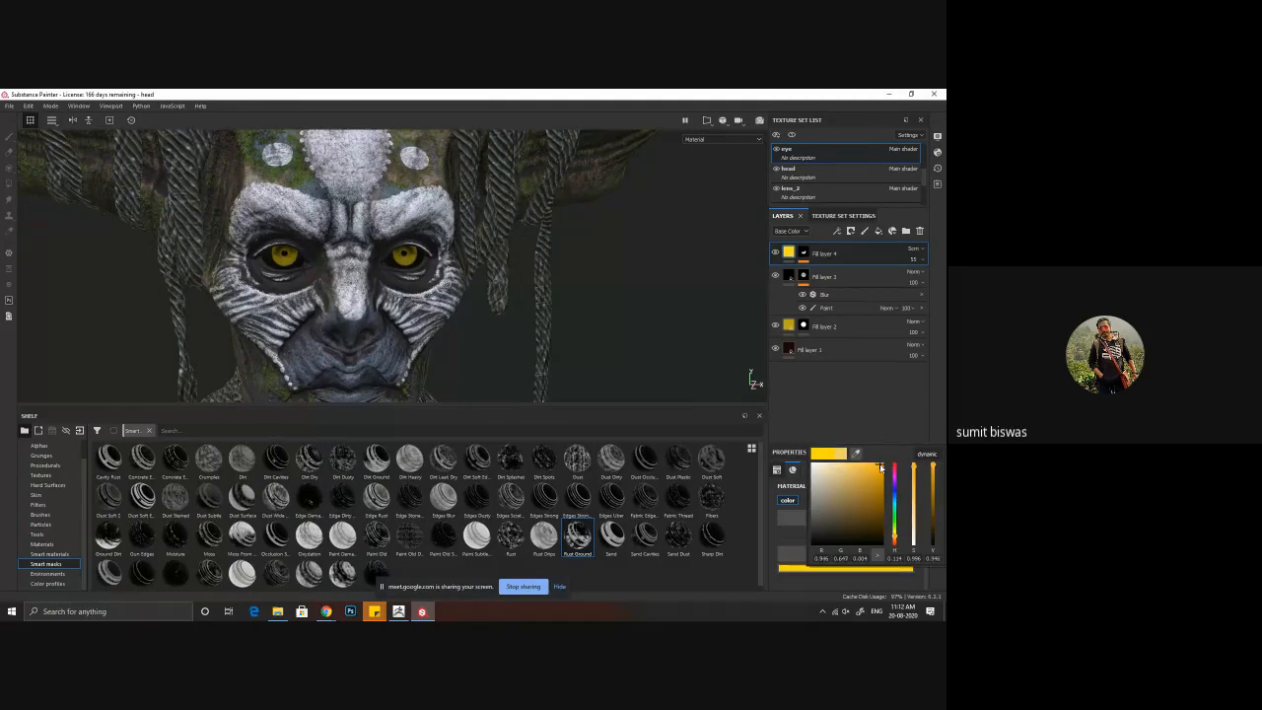
Step: Examine the recolored yellow eyes from several angles and distances
alt+drag(576, 342, 449, 286)
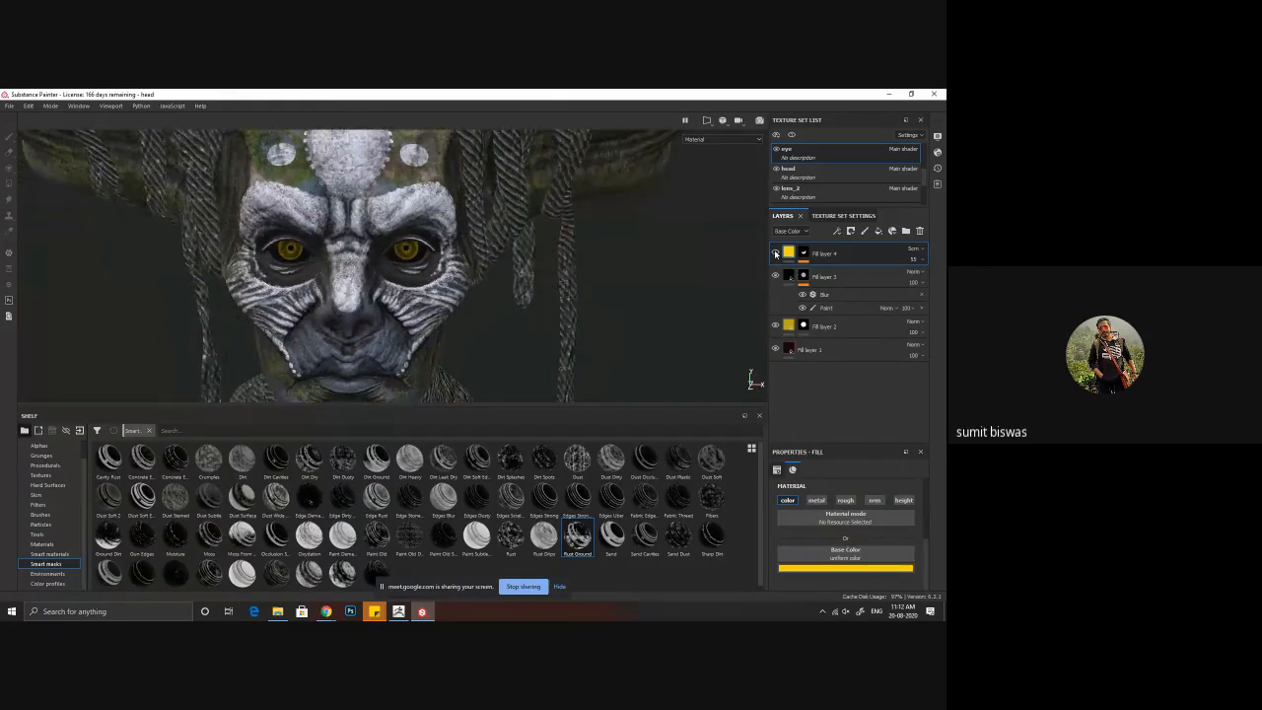
alt+drag(451, 237, 465, 290)
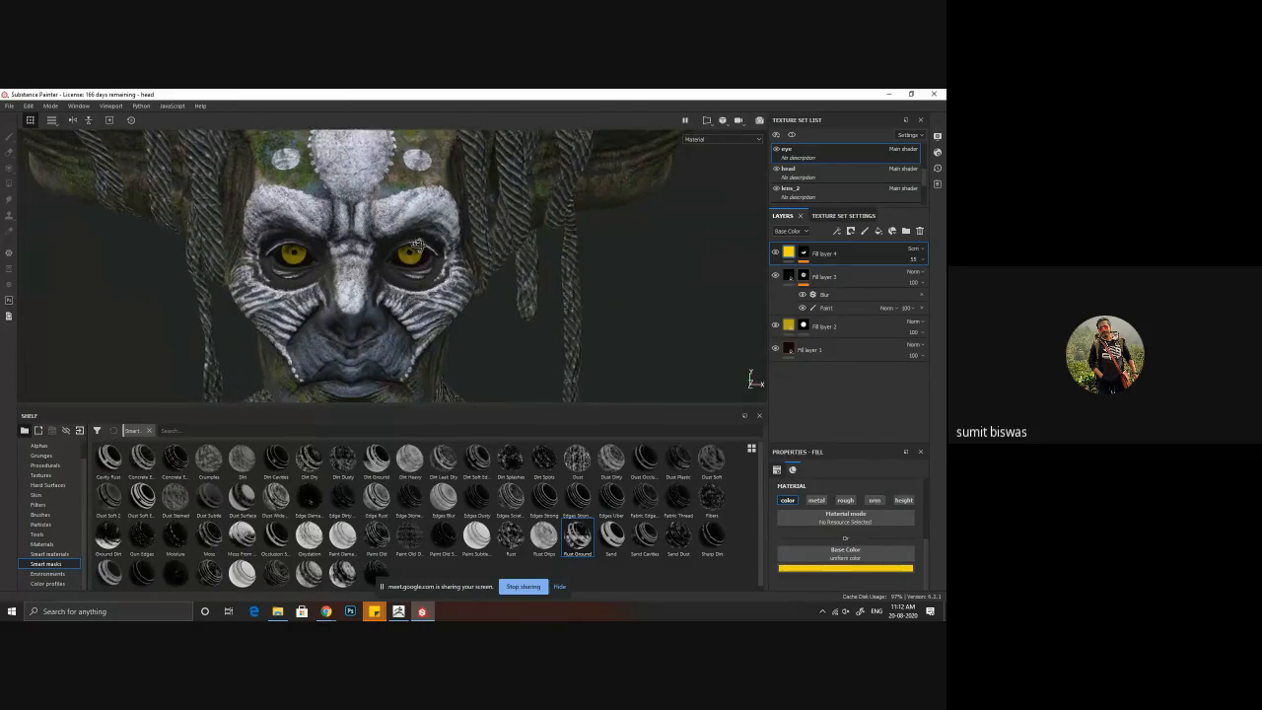
alt+right_drag(466, 291, 513, 335)
mouse_move(513, 335)
alt+mouse_down()
mouse_move(517, 314)
mouse_move(509, 326)
alt+mouse_up()
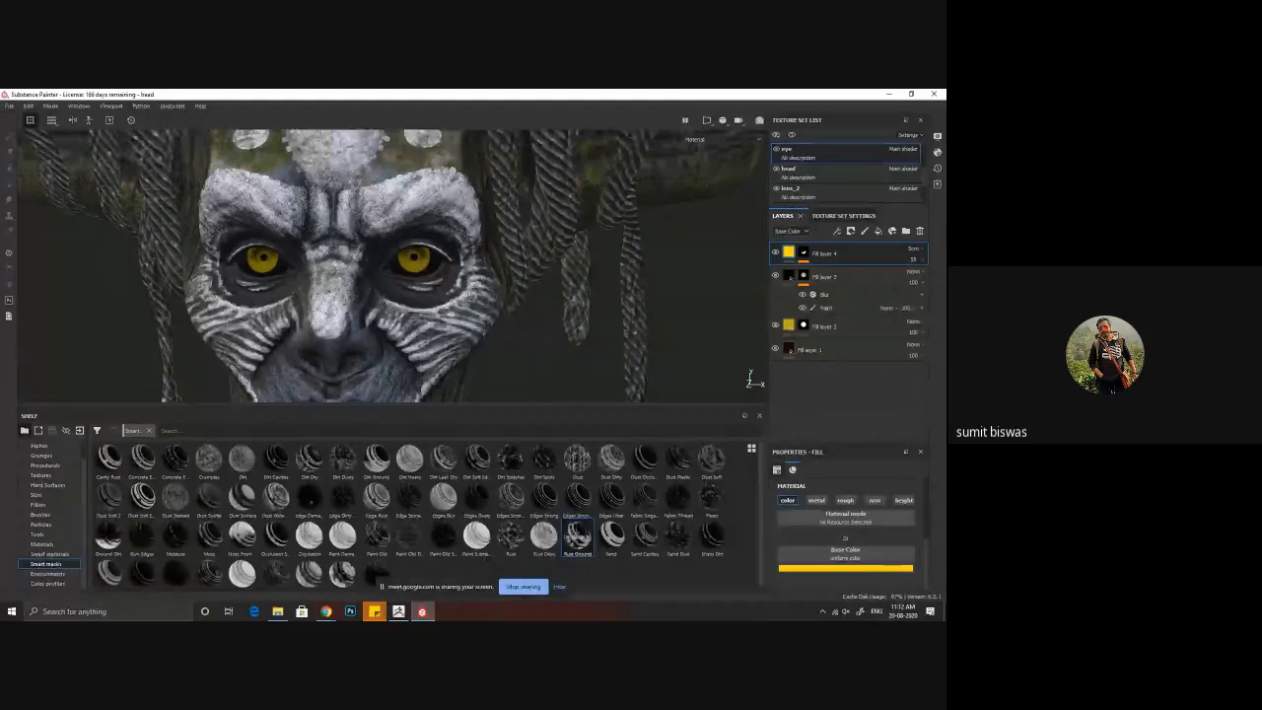
alt+drag(489, 343, 385, 291)
alt+middle_drag(385, 291, 391, 321)
alt+right_drag(391, 320, 405, 262)
alt+drag(406, 263, 167, 181)
Step: Open the eye texture set's general settings and inspect the face and forehead detail up close
click(833, 215)
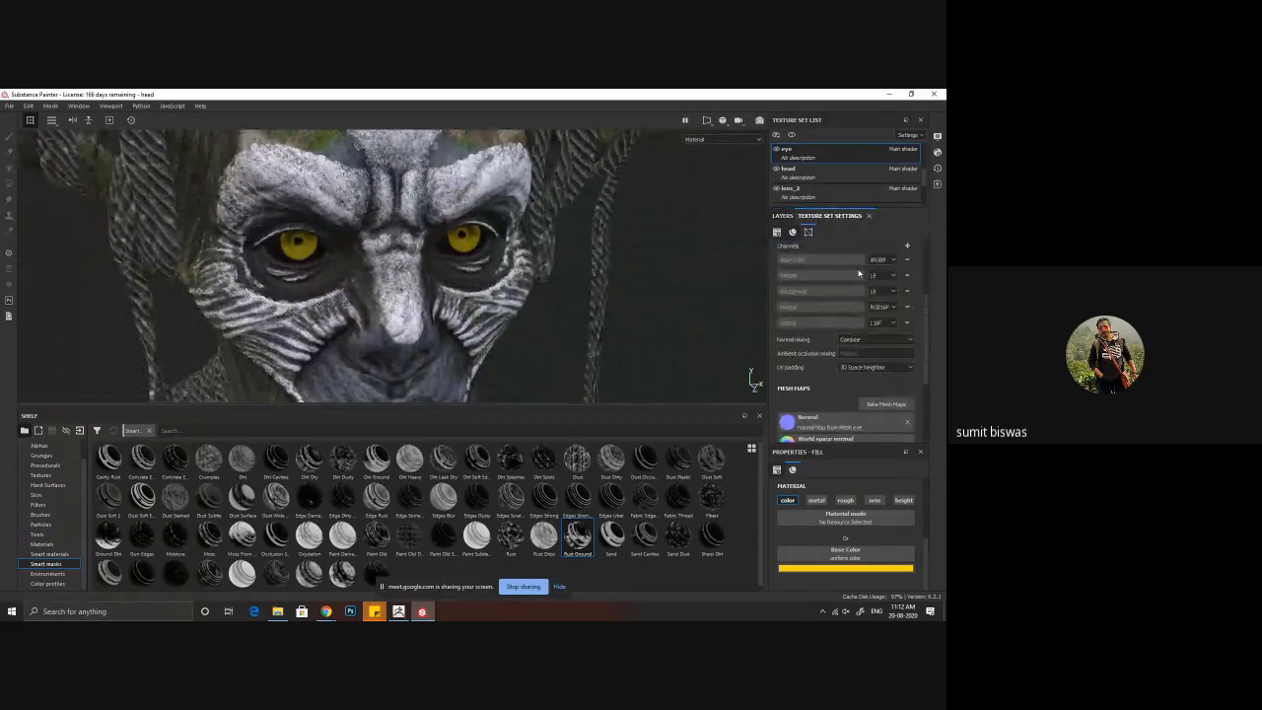
scroll(827, 380, up, 4)
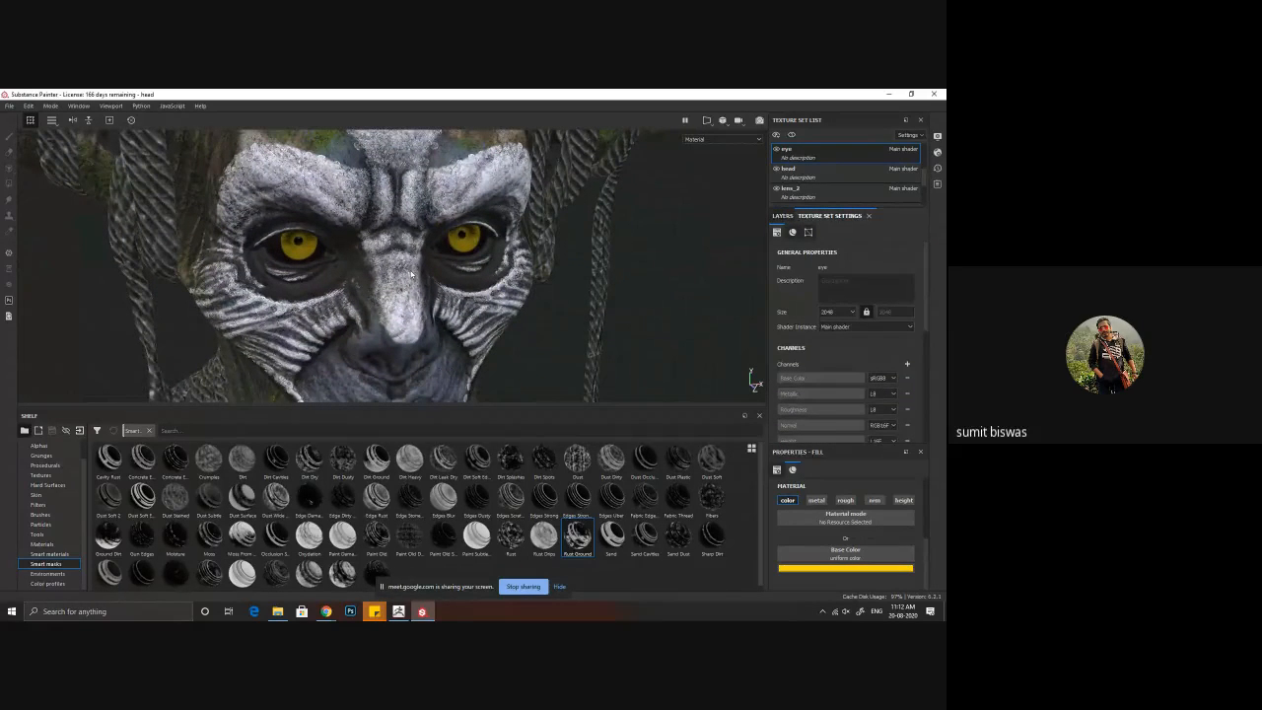
scroll(514, 295, down, 4)
alt+middle_drag(414, 212, 386, 236)
alt+drag(386, 236, 379, 281)
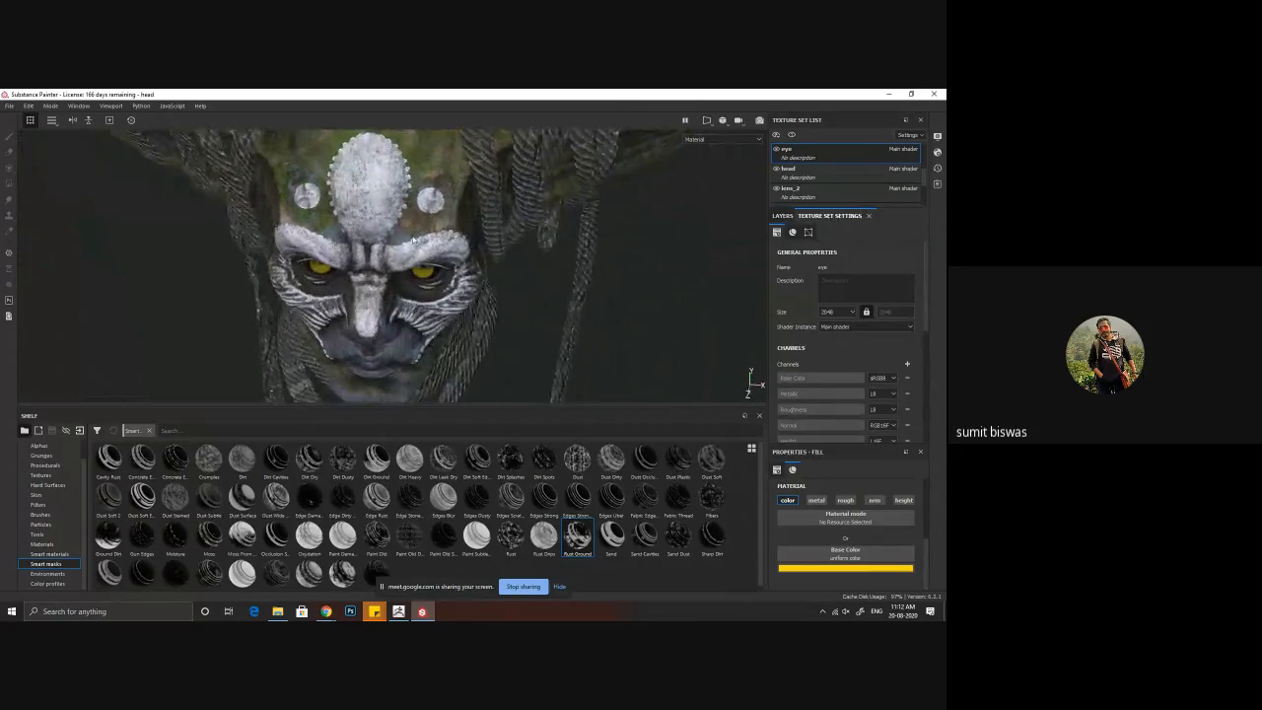
scroll(365, 197, up, 2)
alt+middle_drag(358, 172, 356, 253)
scroll(356, 253, up, 2)
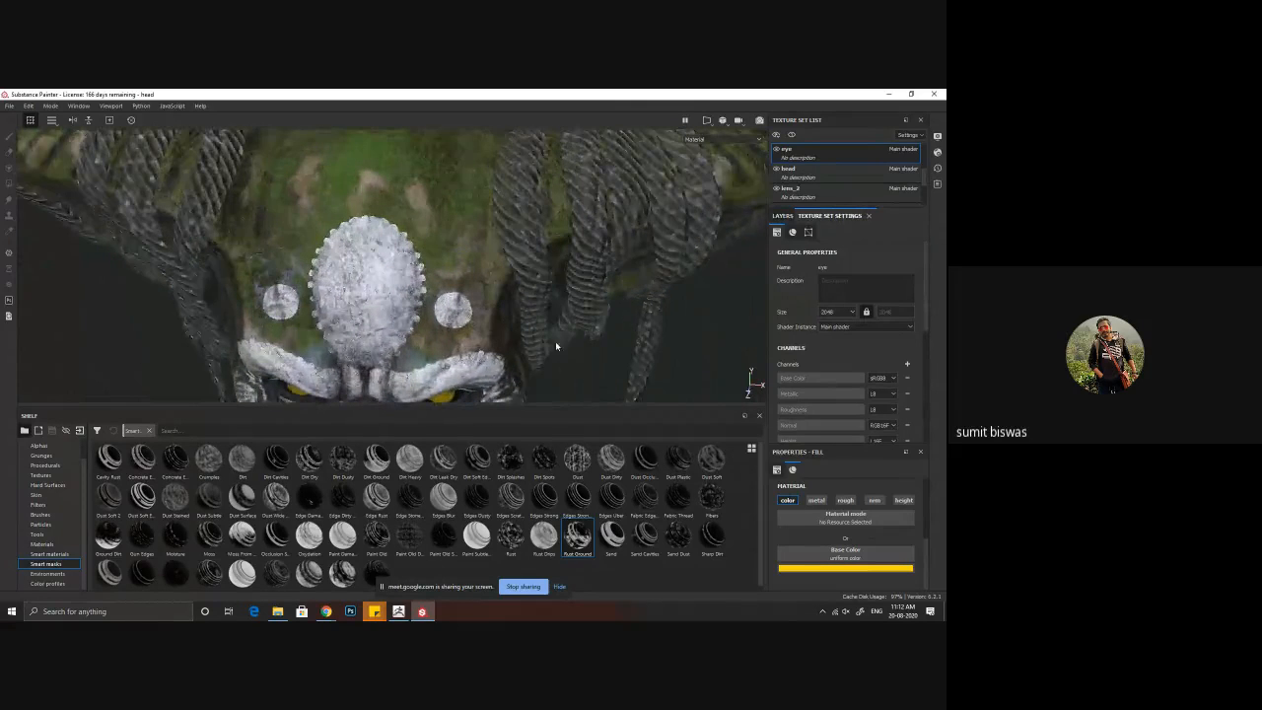
Step: Try a size of 4096 for the eye texture set and check the eyes
click(836, 312)
click(835, 352)
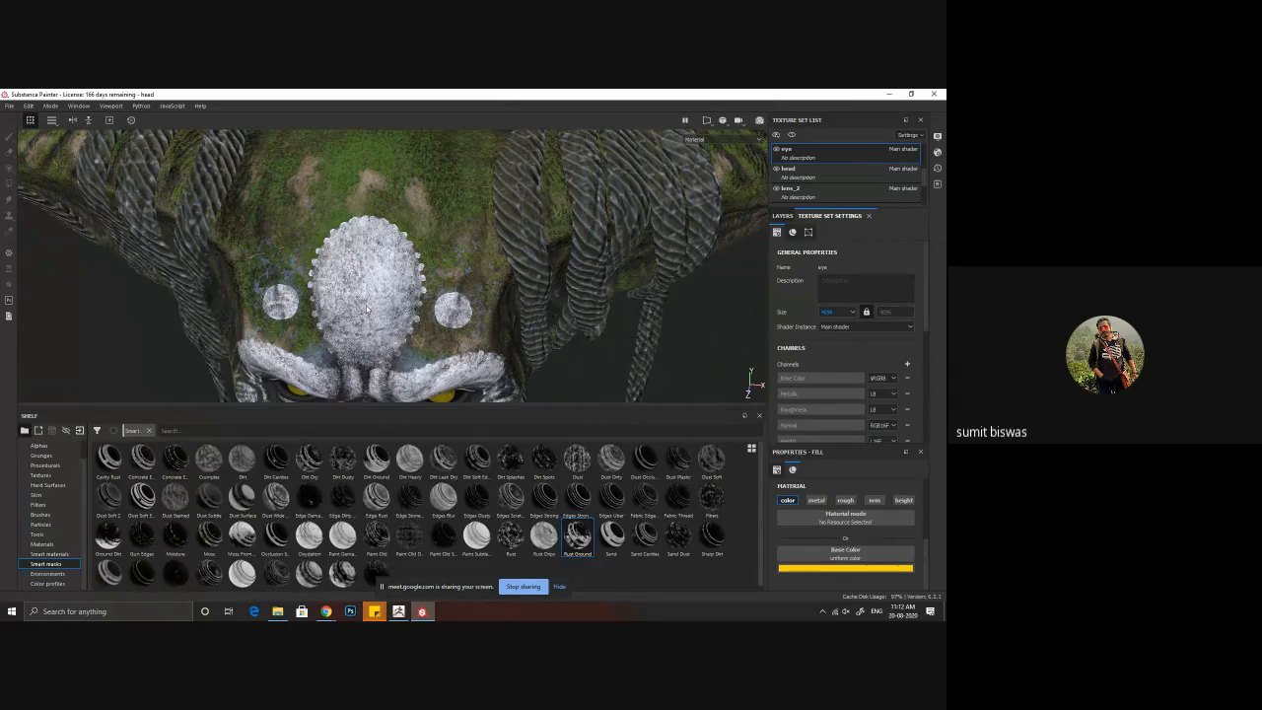
alt+drag(369, 305, 426, 271)
scroll(449, 278, up, 2)
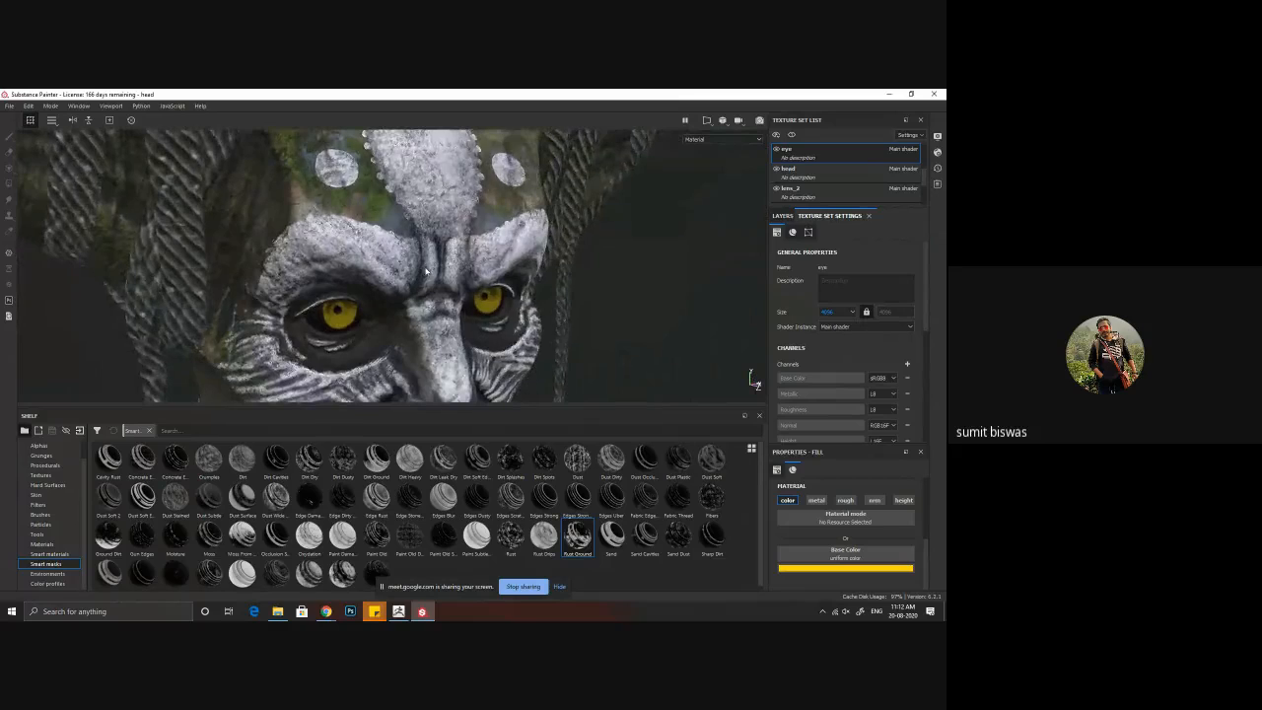
Step: Set the eye texture set's size to 1024 and check the eyes from the front
click(838, 311)
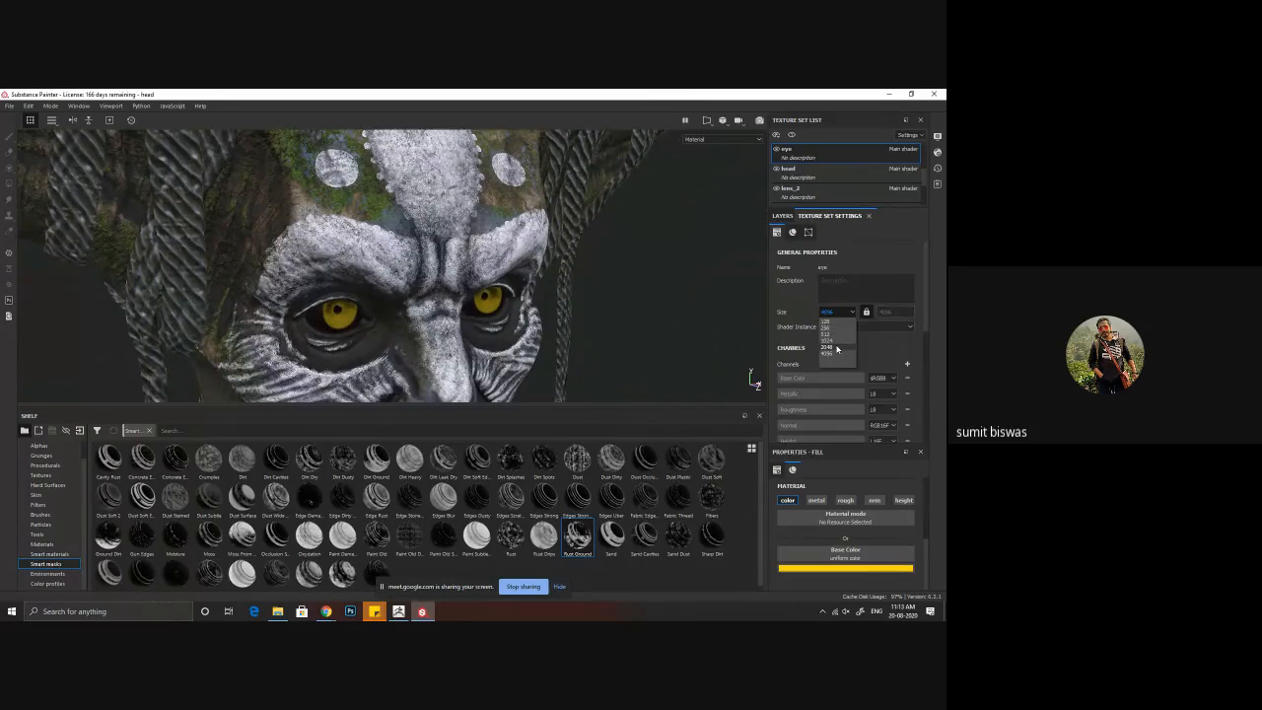
click(837, 348)
click(845, 313)
click(838, 342)
alt+drag(489, 281, 421, 279)
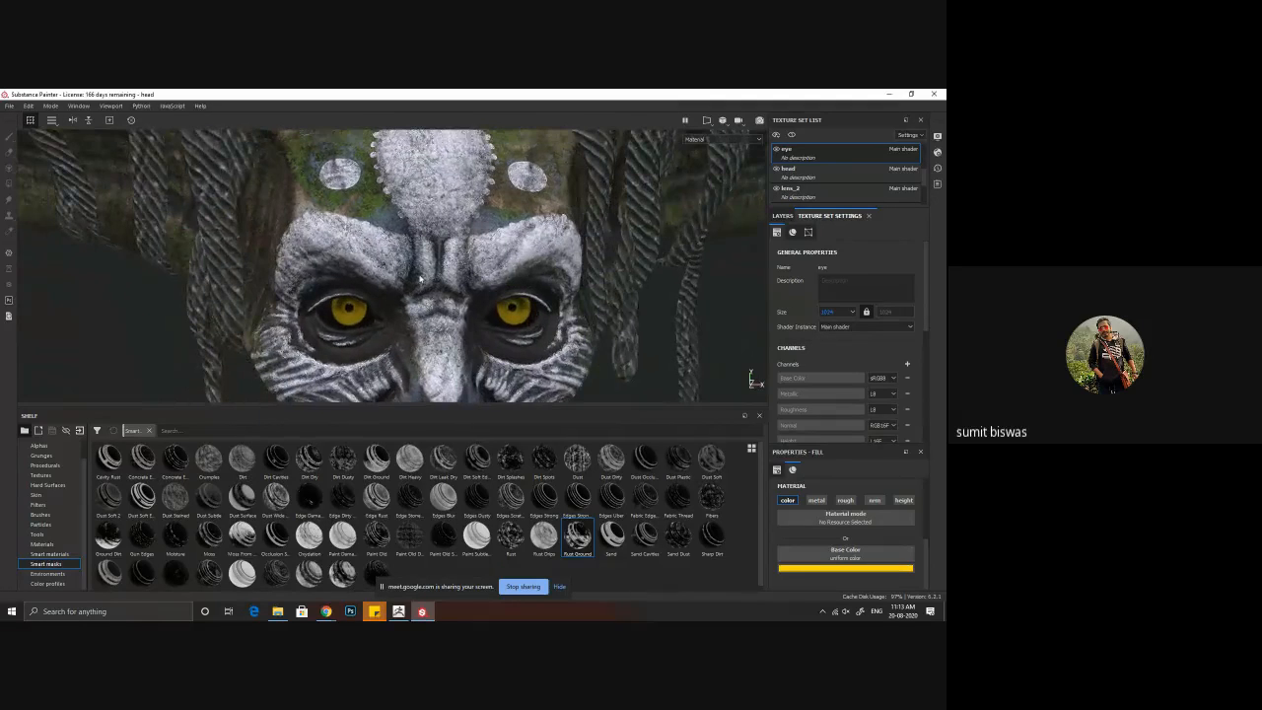
alt+middle_drag(420, 279, 392, 249)
Step: Switch to the head texture set, turn off paint symmetry and review the whole head
click(811, 178)
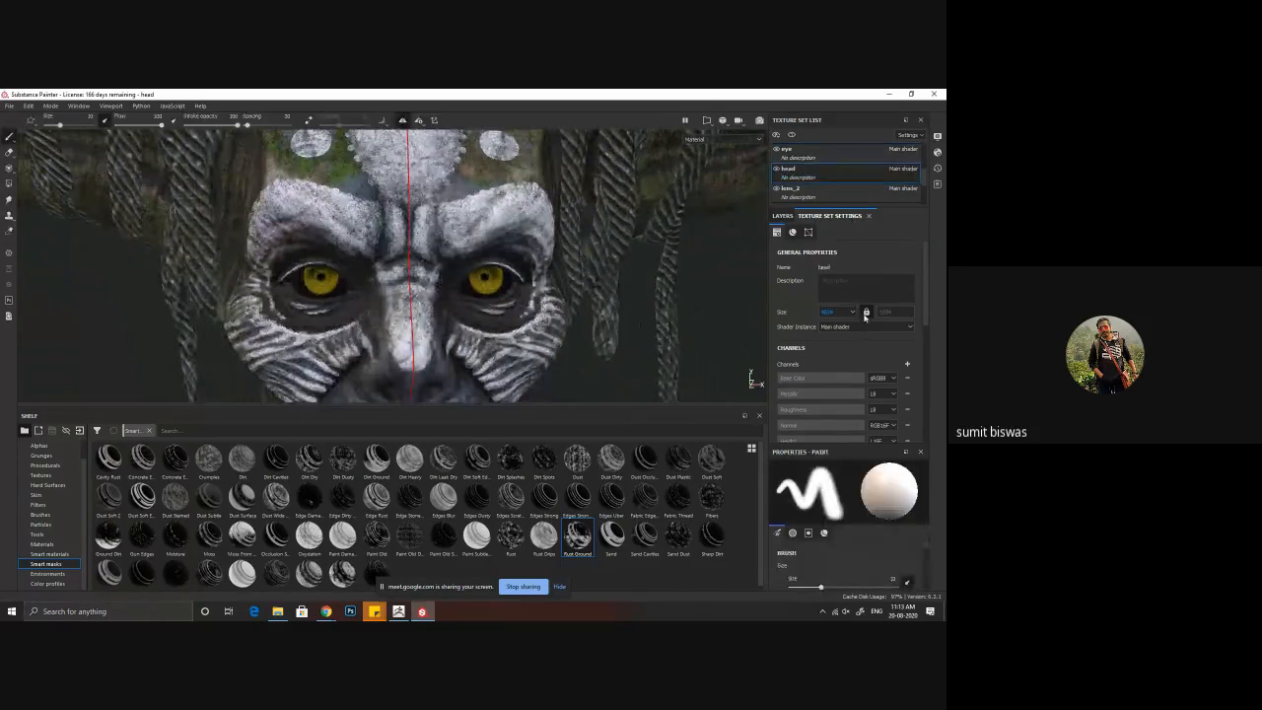
scroll(460, 280, down, 3)
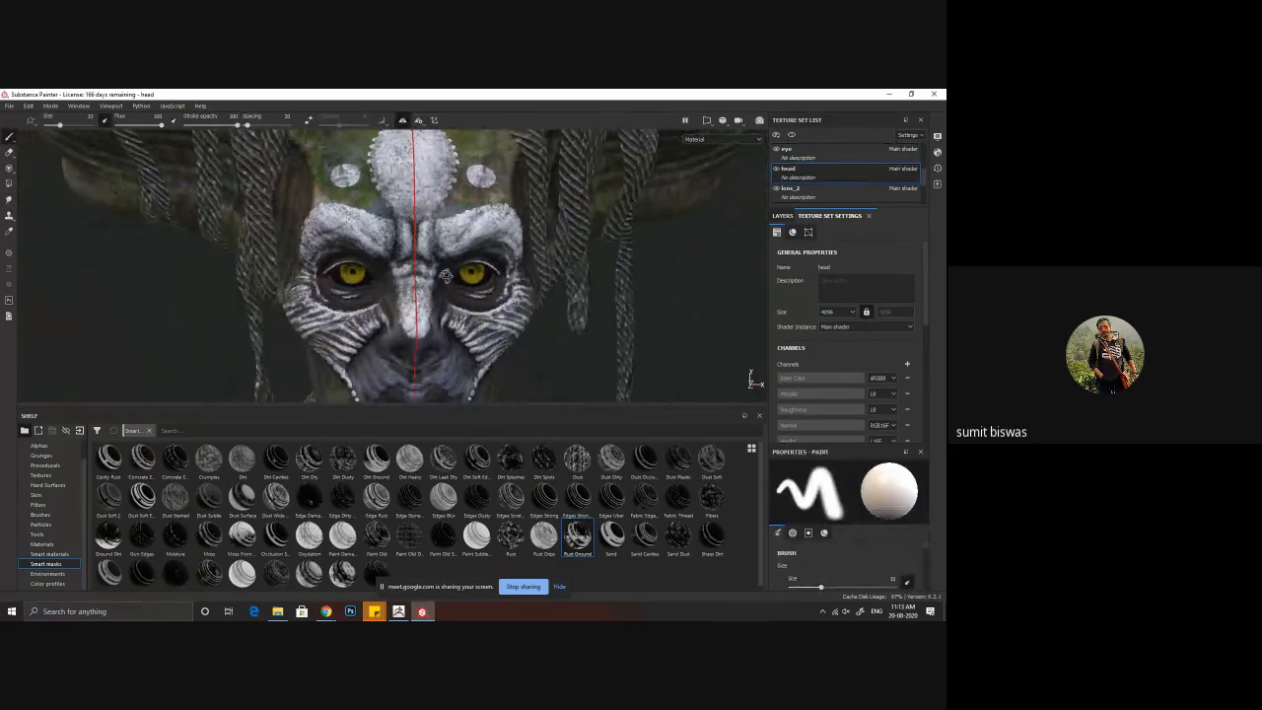
click(403, 123)
alt+drag(439, 281, 524, 318)
scroll(524, 319, down, 3)
alt+drag(392, 341, 417, 355)
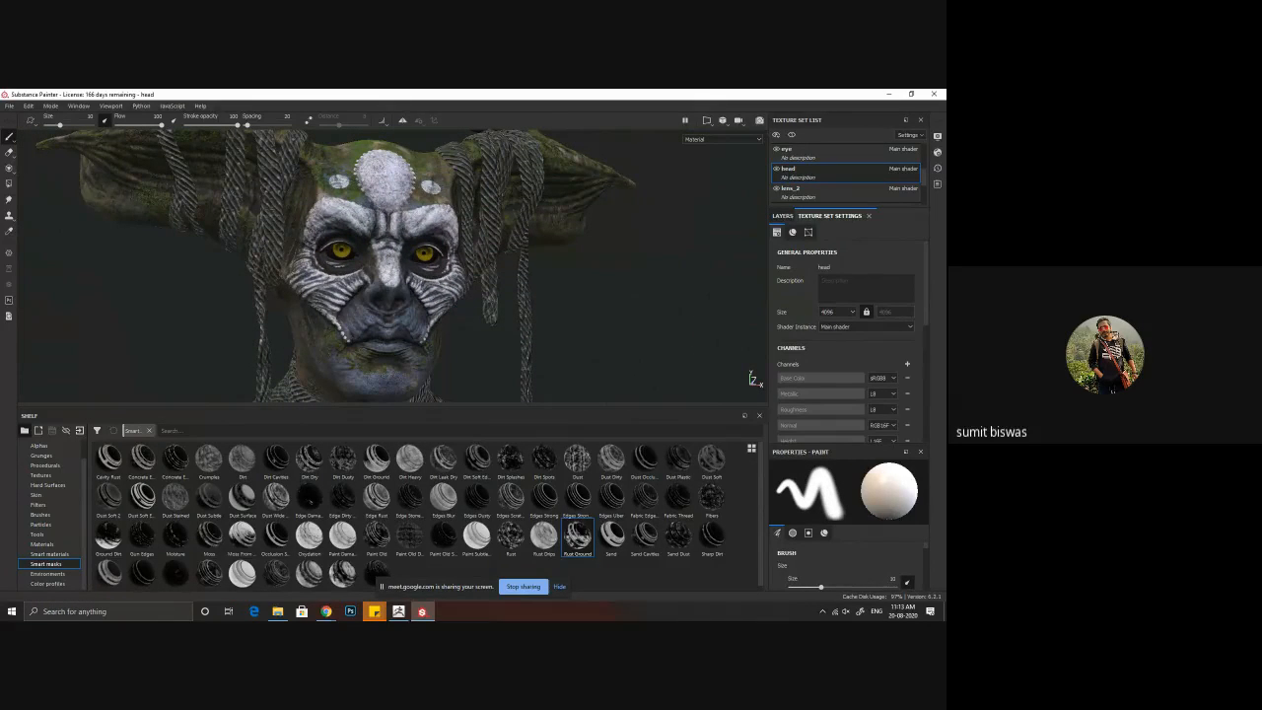
Step: Bring up the horned character reference image, compare it with the model, and move it aside to review the face
key(alt+Tab)
key(alt+Tab)
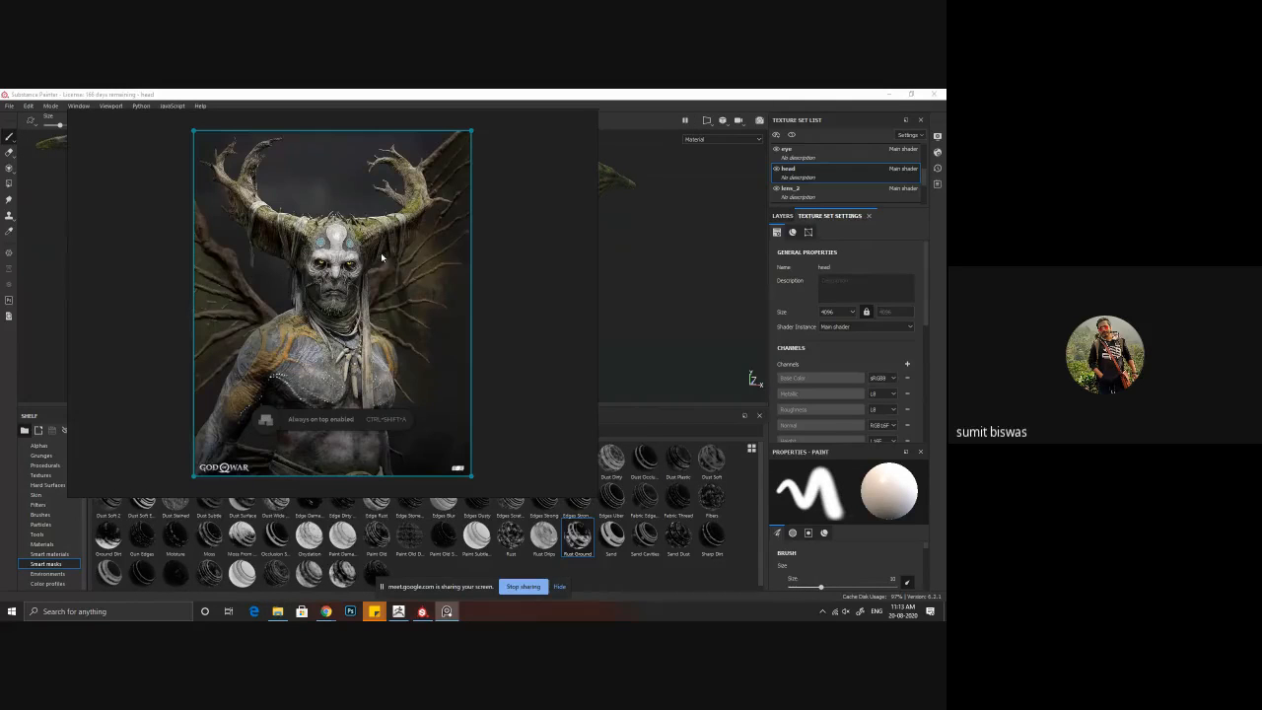
mouse_move(511, 210)
right_down()
mouse_move(0, 225)
mouse_move(0, 194)
mouse_move(578, 211)
right_up()
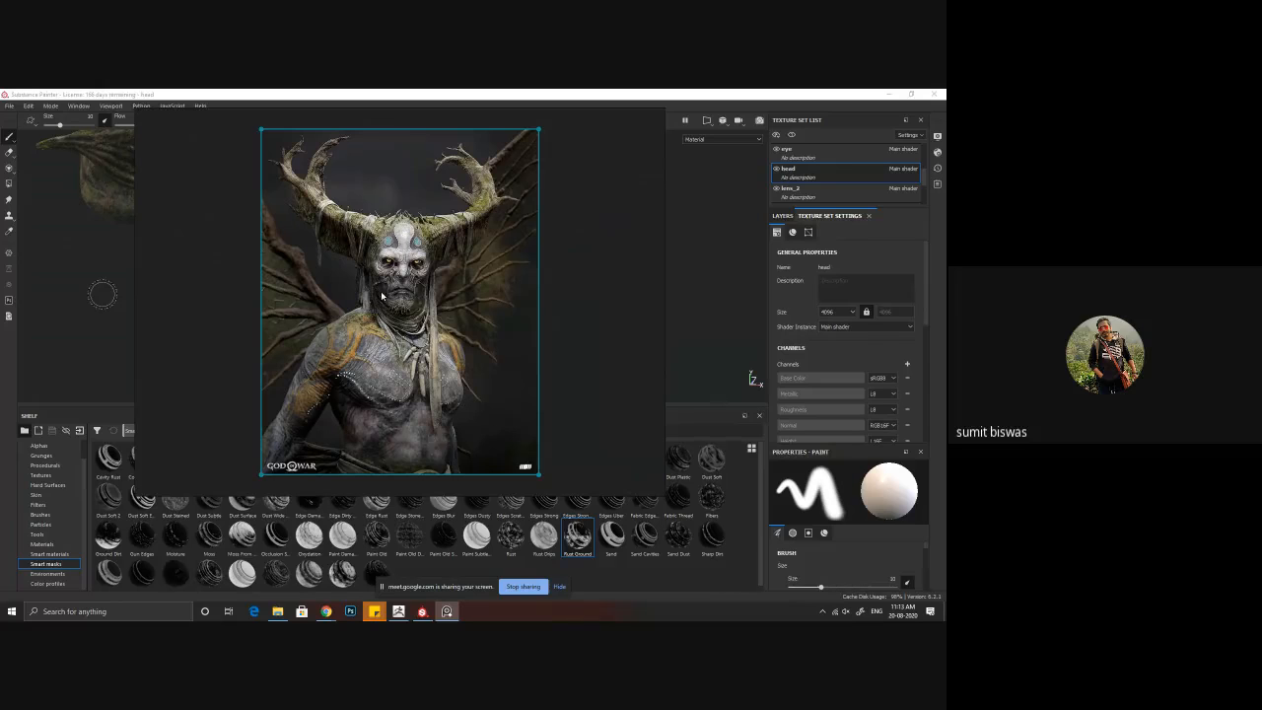
right_drag(549, 270, 0, 282)
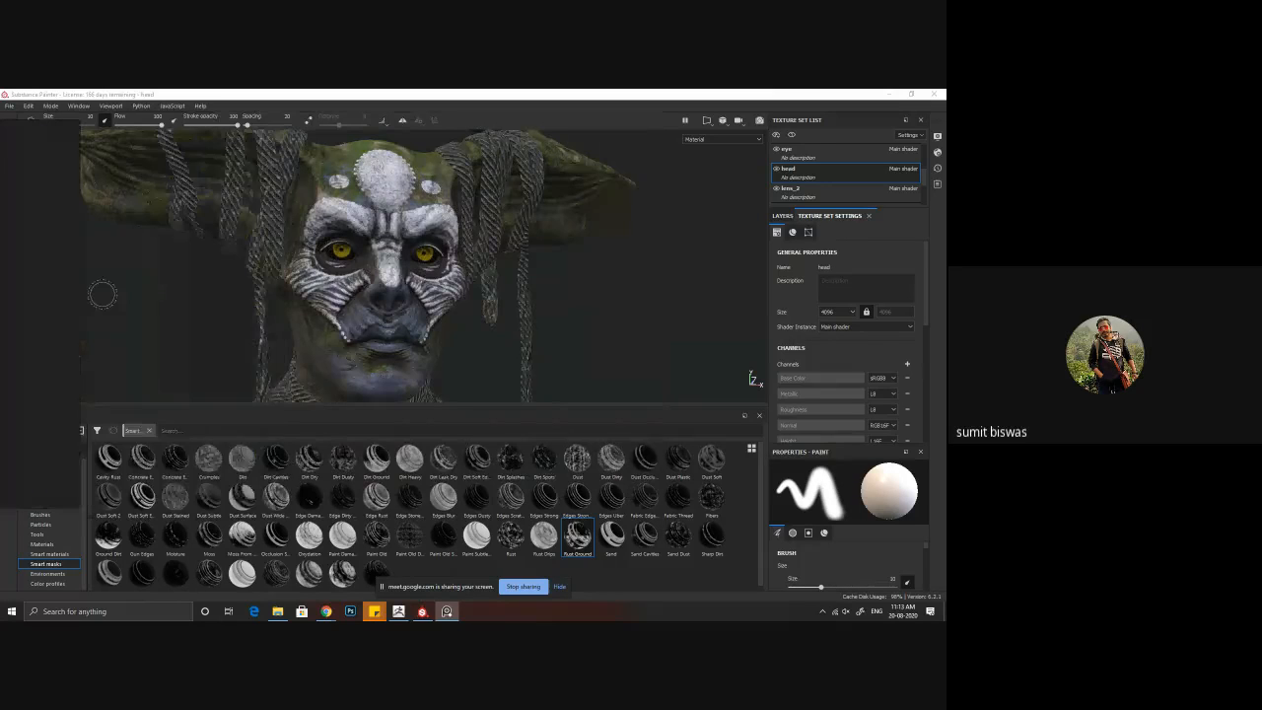
click(560, 326)
mouse_move(559, 329)
alt+mouse_down()
mouse_move(507, 303)
mouse_move(451, 313)
alt+mouse_up()
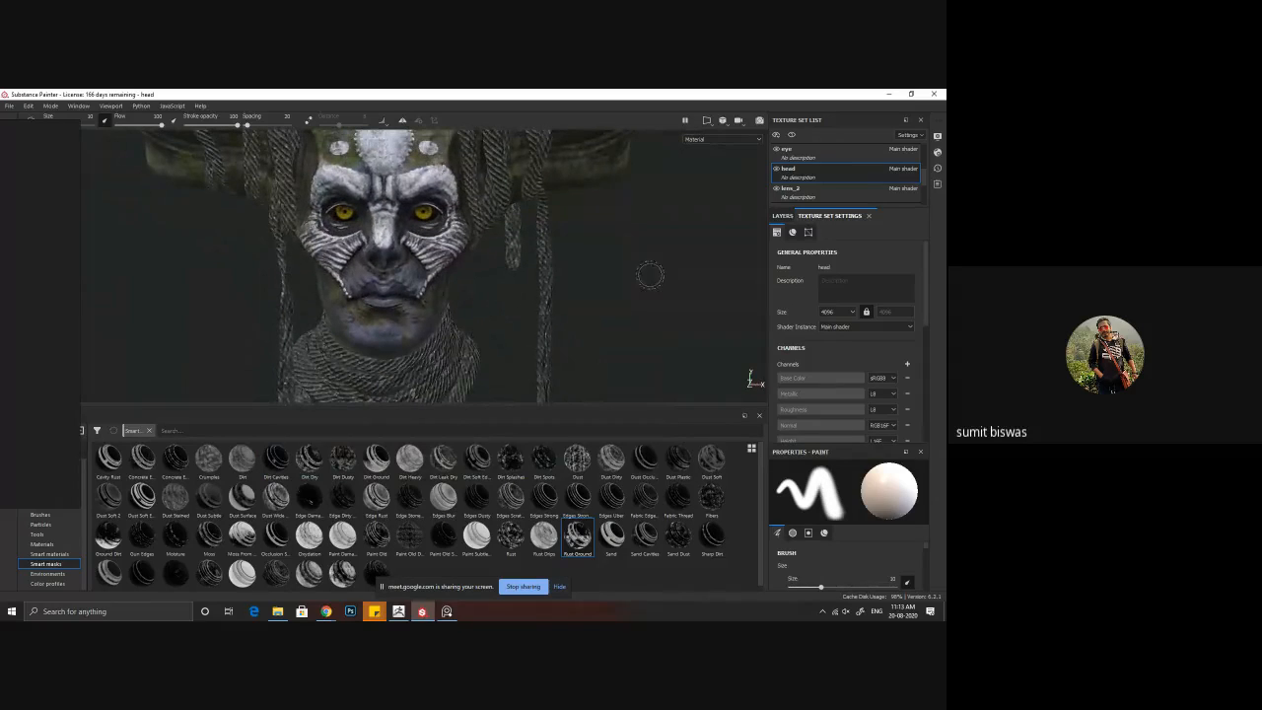
alt+middle_drag(537, 281, 539, 293)
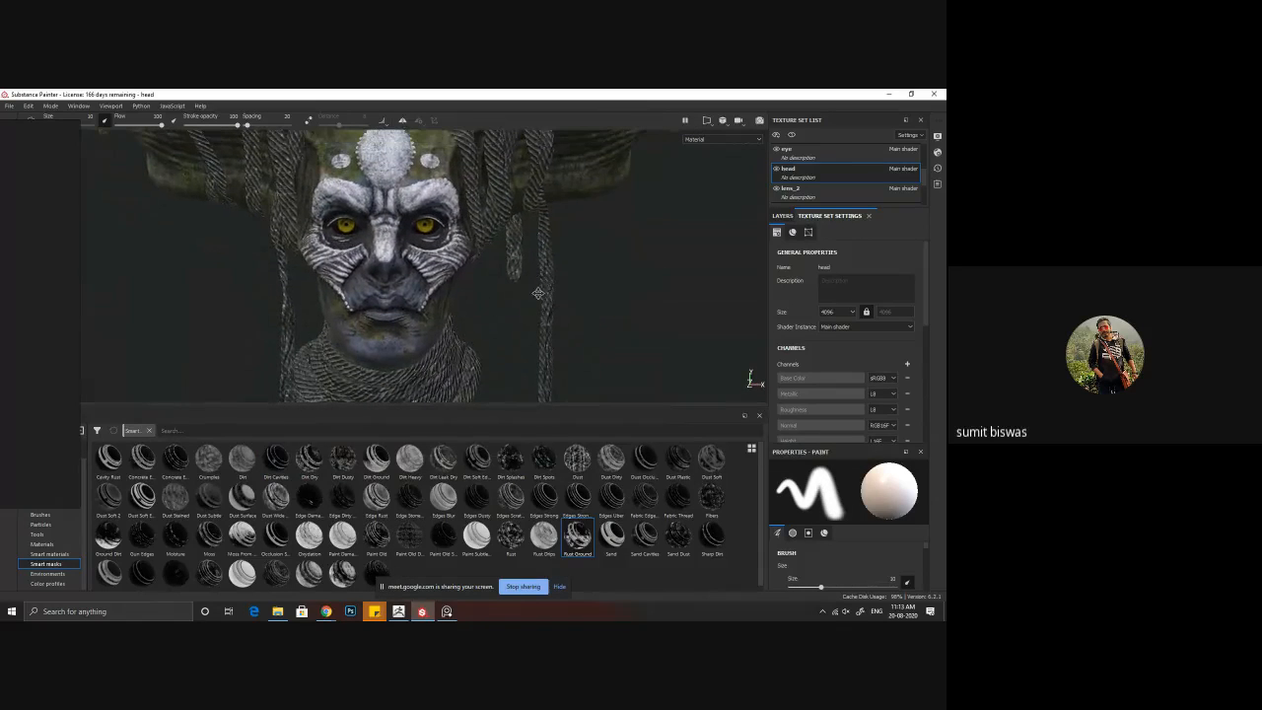
Step: Open the head's layer stack and toggle the Skin layer off and on to examine its contribution
click(782, 215)
scroll(789, 395, down, 2)
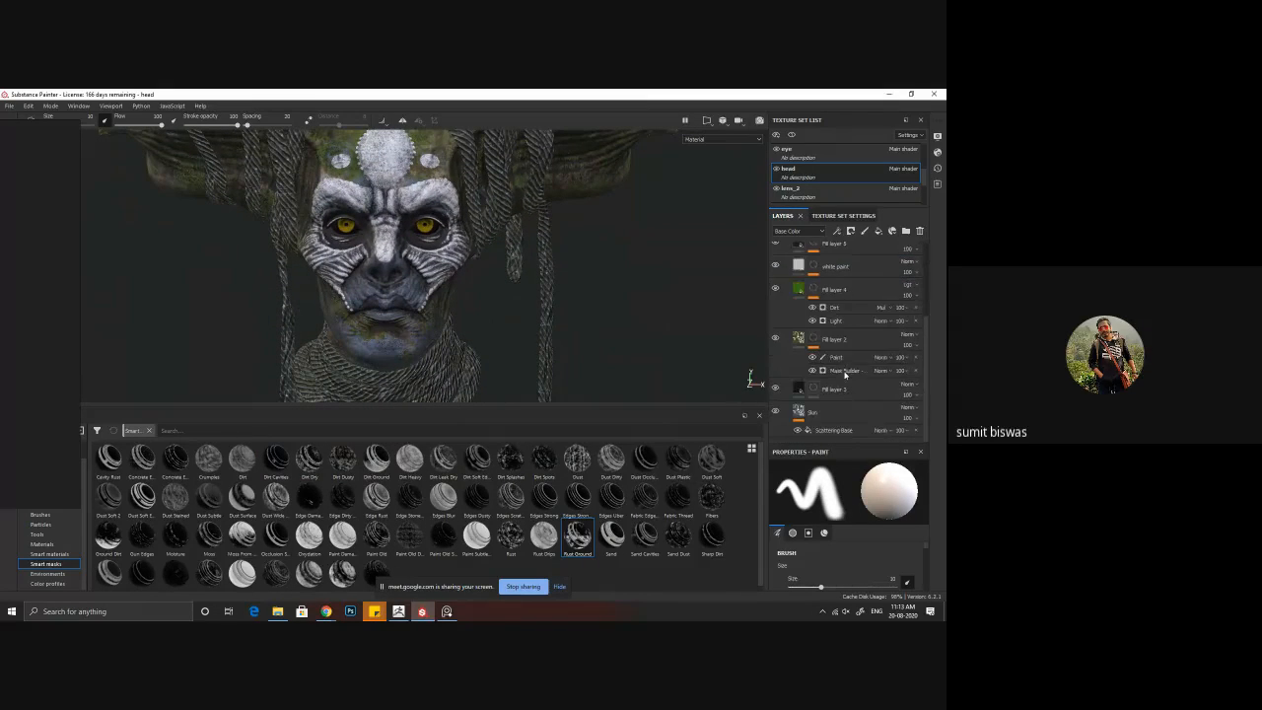
click(777, 414)
click(778, 413)
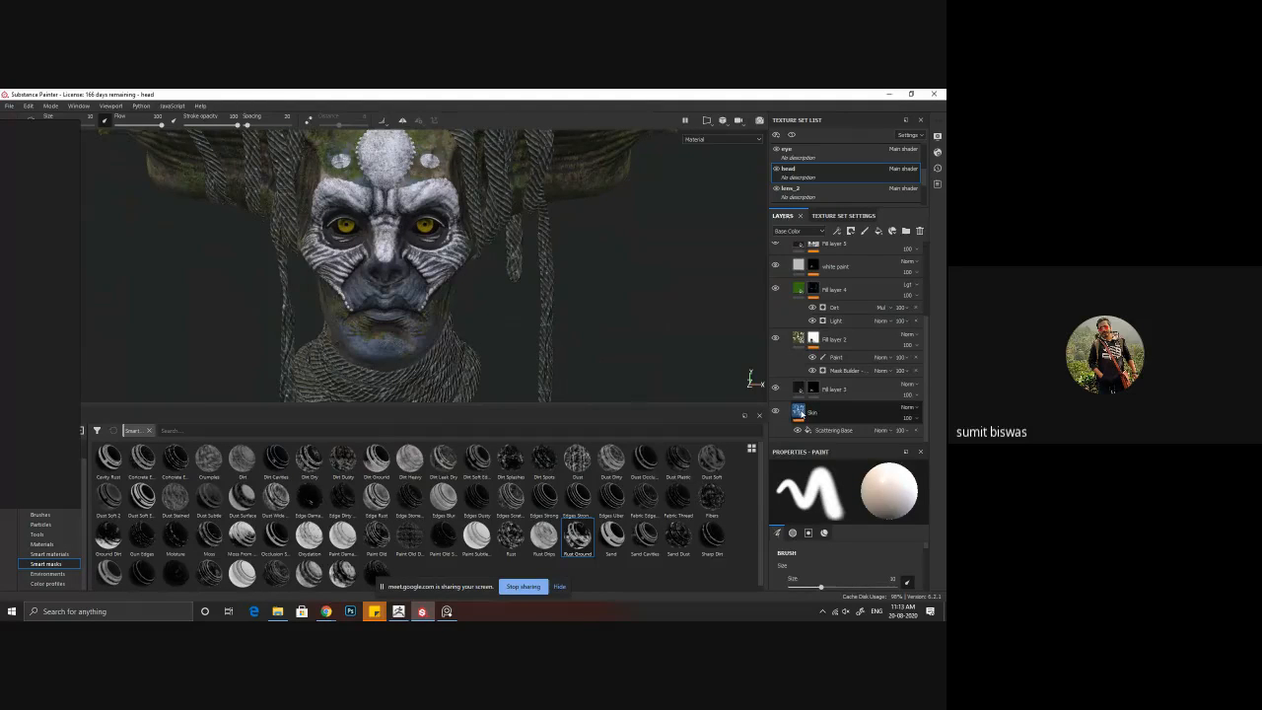
Step: Adjust the Skin layer's colour to a muted grey-blue and check the face from several angles
click(803, 414)
scroll(853, 552, down, 3)
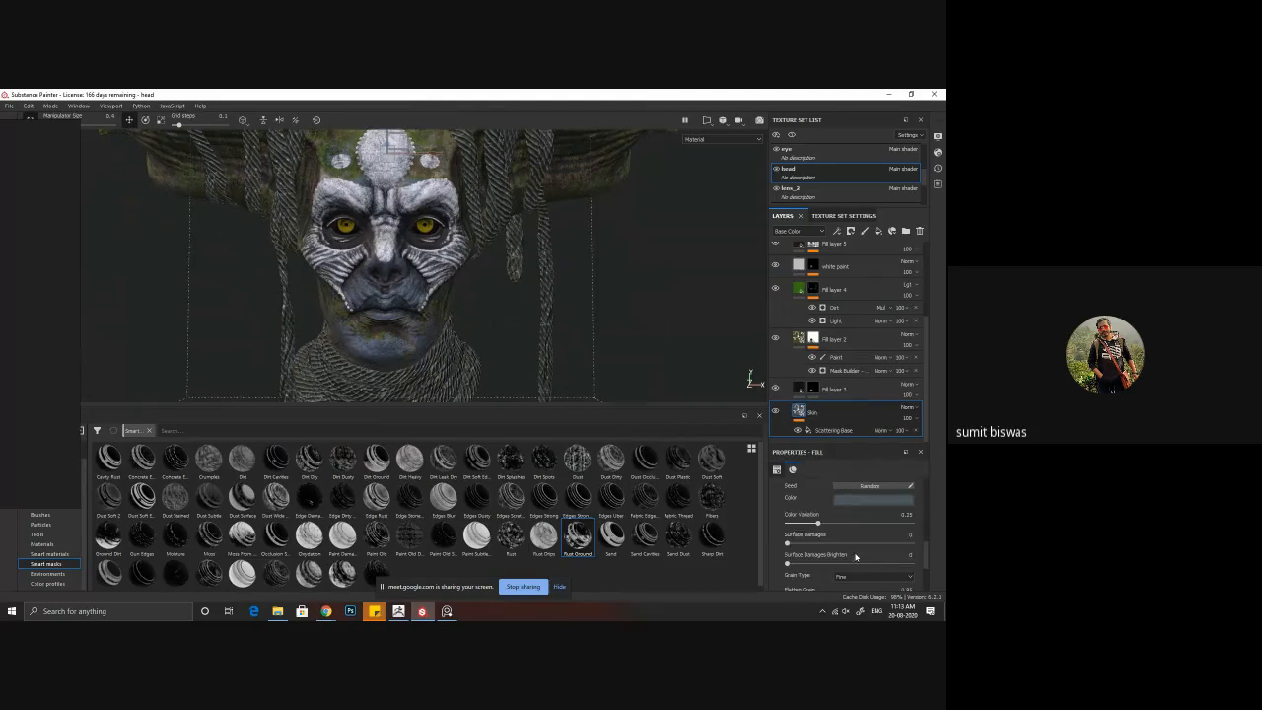
click(874, 499)
click(821, 443)
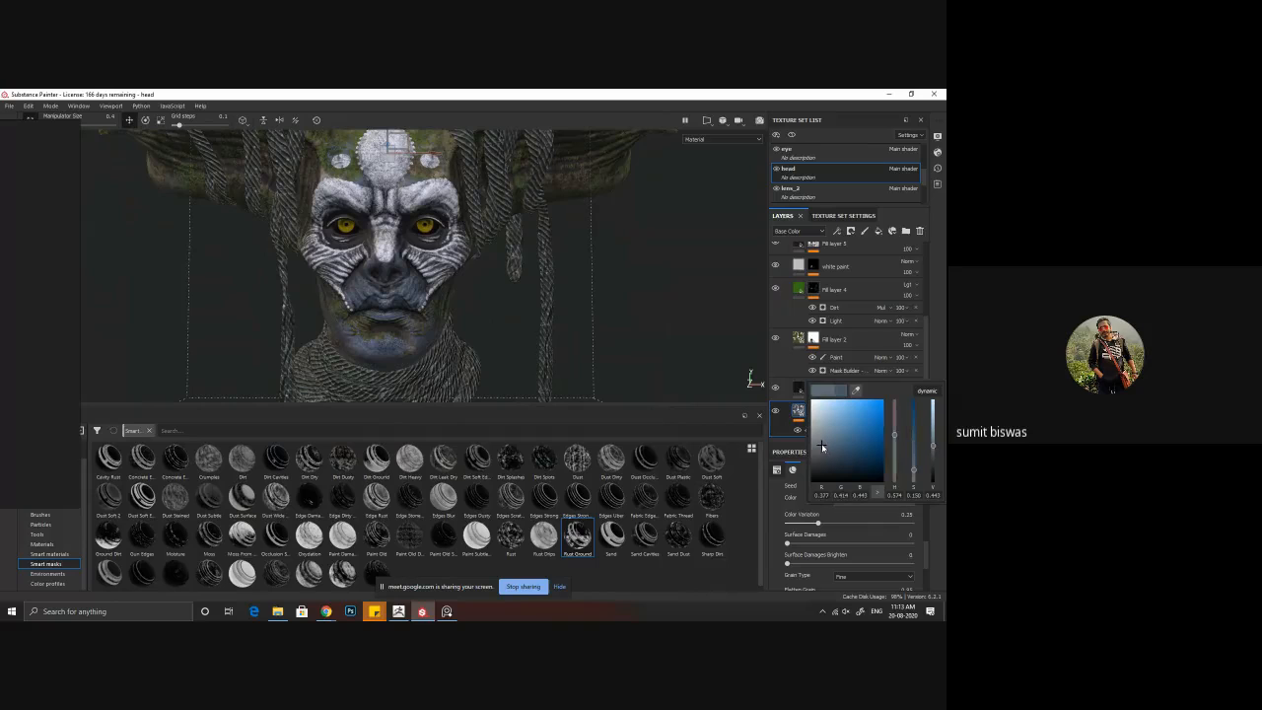
click(822, 437)
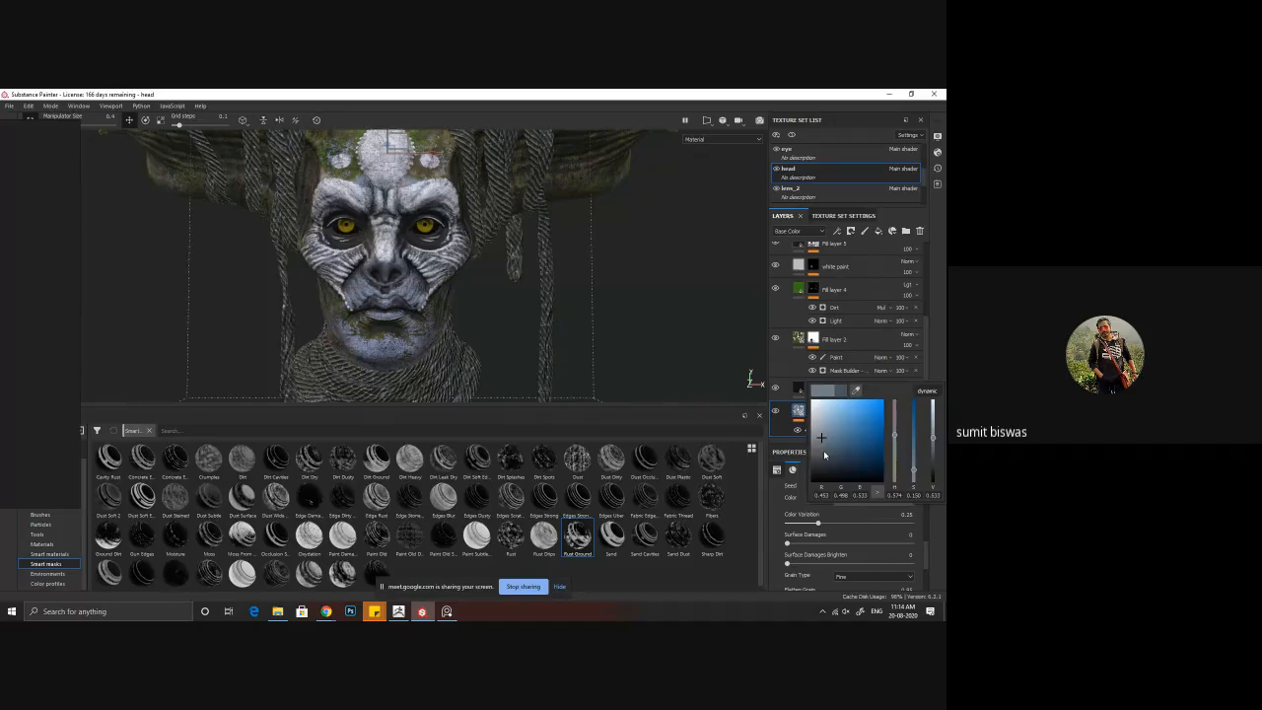
click(823, 448)
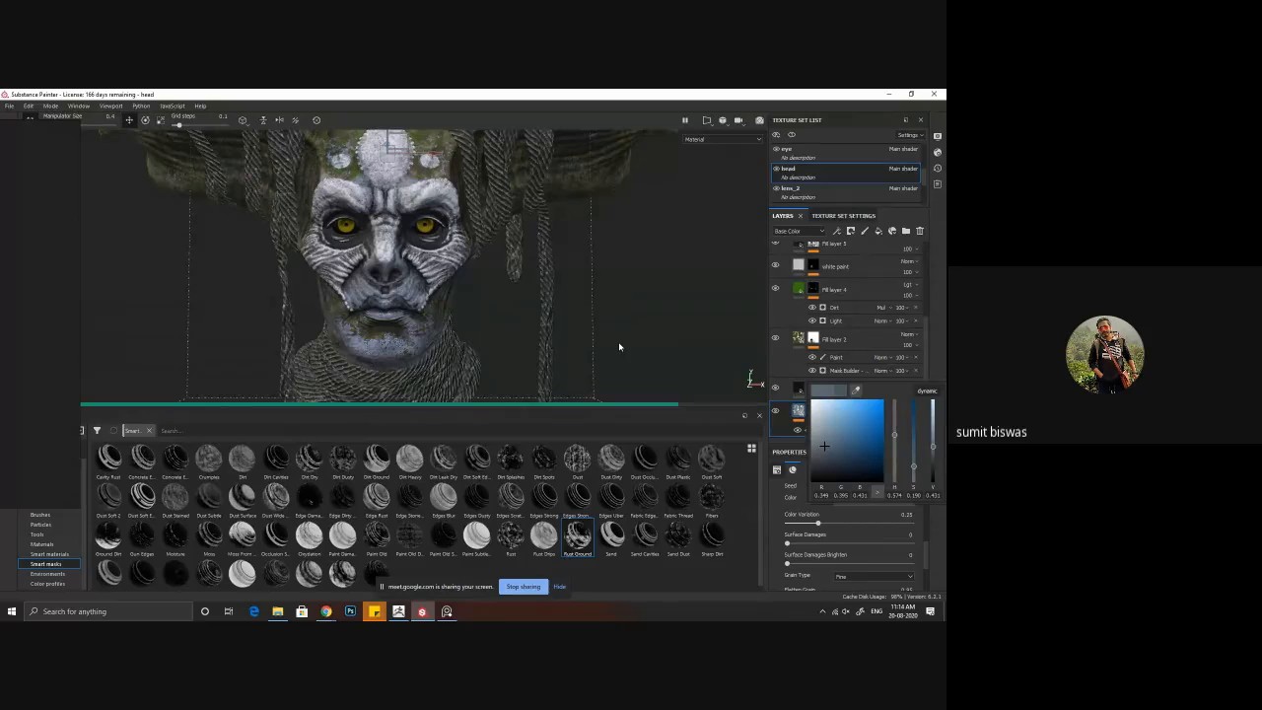
alt+drag(620, 346, 388, 329)
alt+right_drag(388, 330, 680, 417)
alt+middle_drag(501, 207, 500, 233)
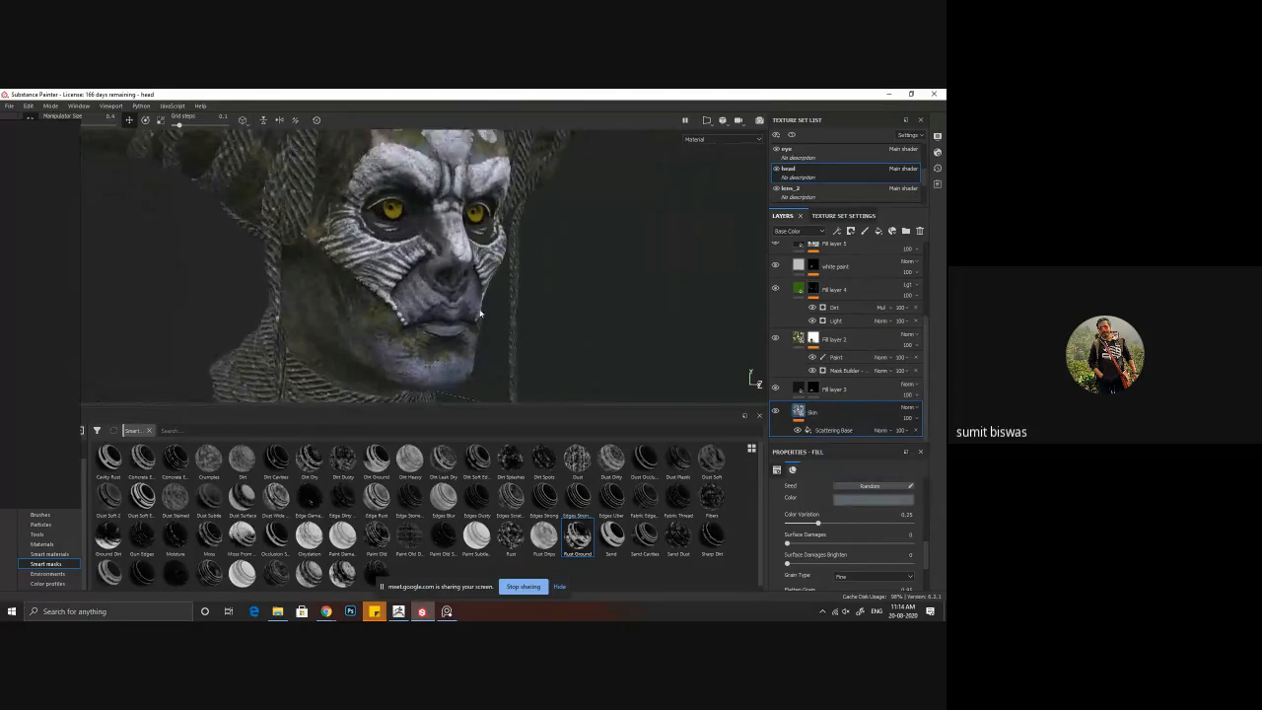
alt+drag(500, 232, 474, 235)
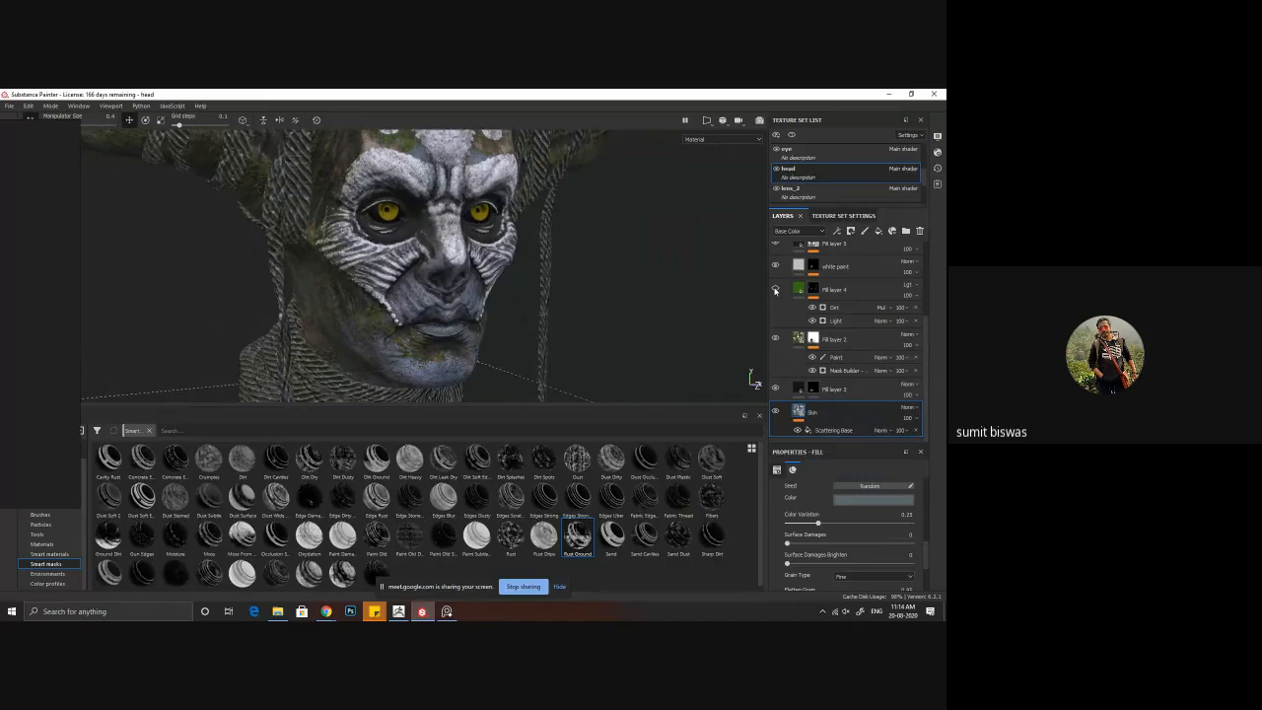
Step: Toggle Fill layer 2 and its Paint mask effect off and on to examine their influence on the face
scroll(806, 335, up, 1)
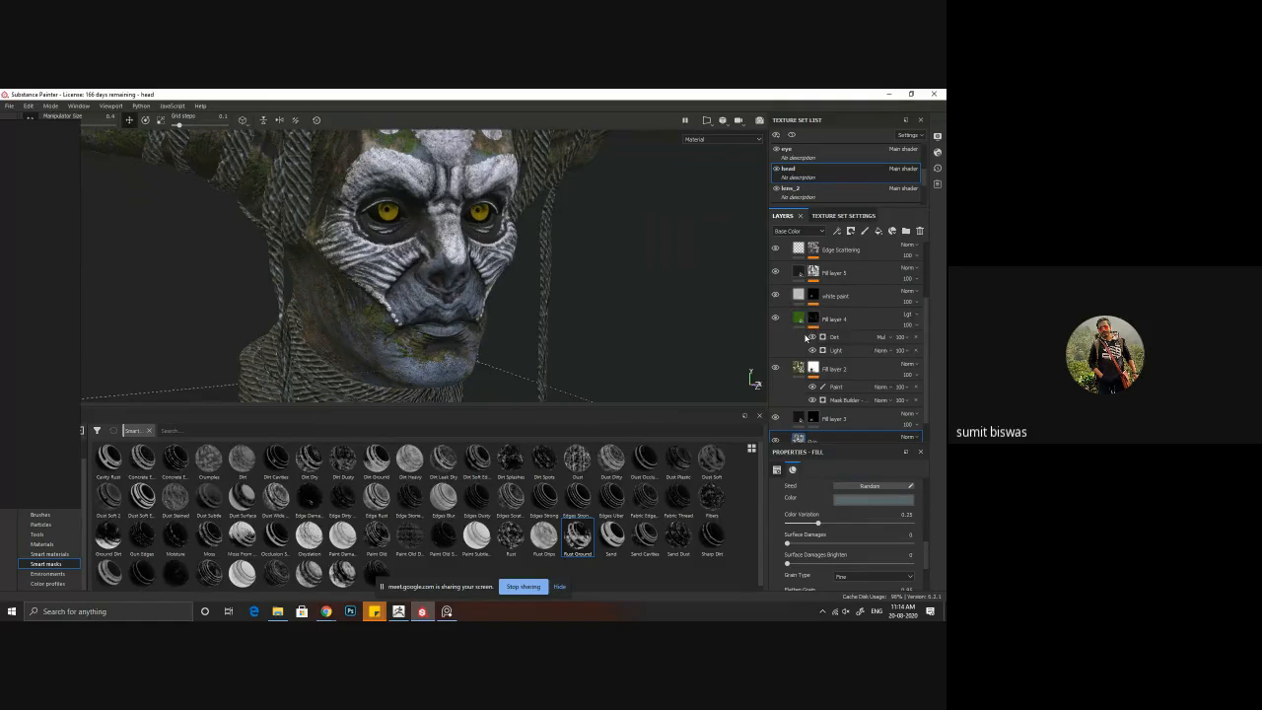
click(776, 368)
click(776, 369)
mouse_move(473, 332)
alt+mouse_down()
mouse_move(443, 348)
mouse_move(451, 336)
alt+mouse_up()
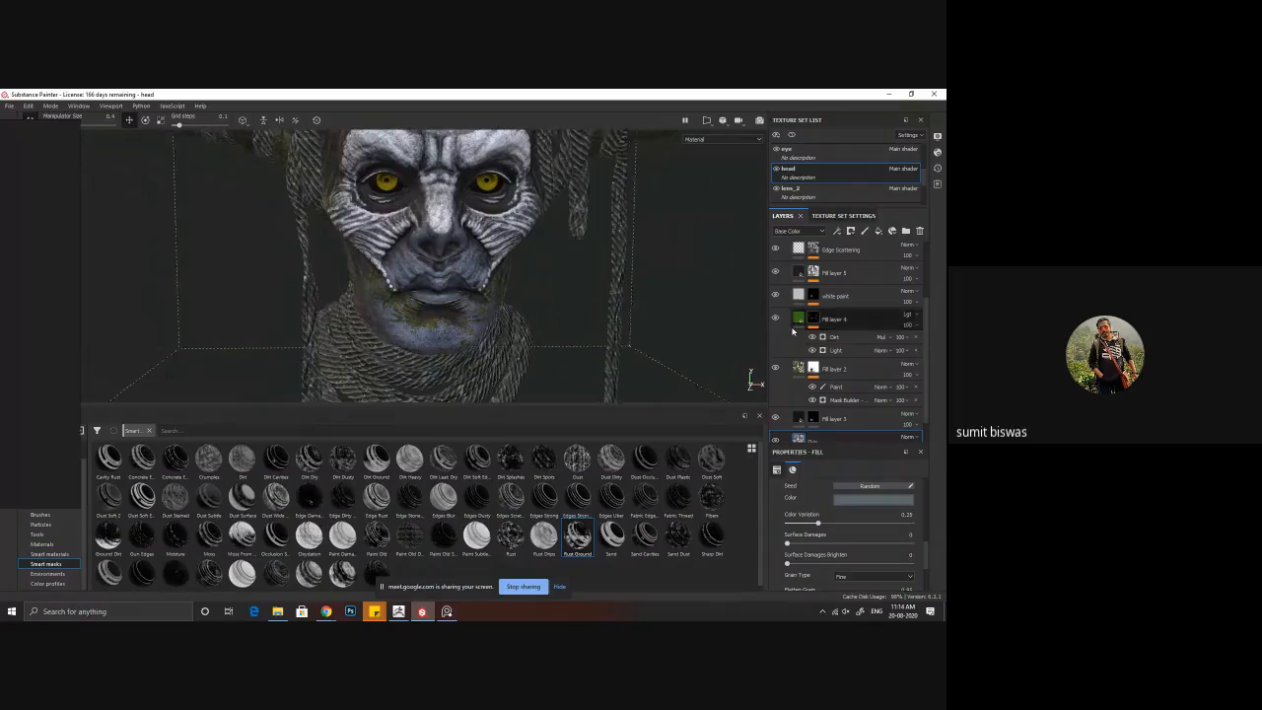
click(812, 388)
click(813, 388)
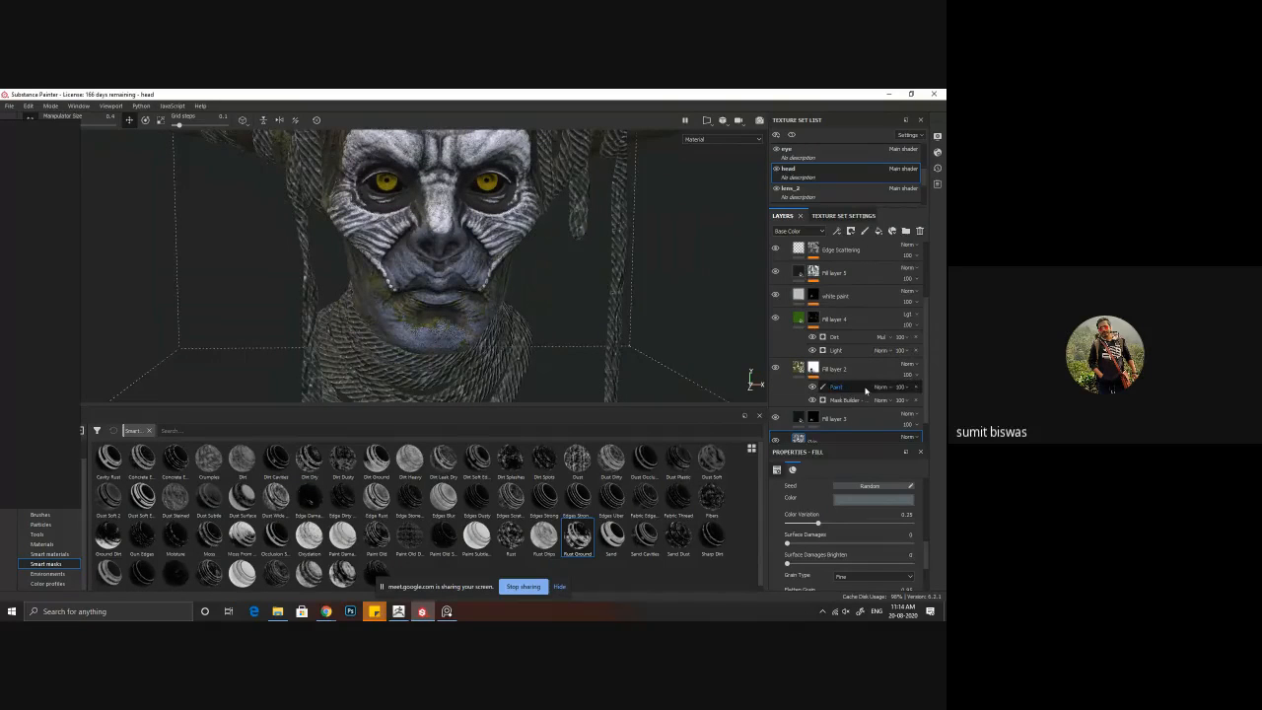
Step: Add a Light generator above the Paint effect in Fill layer 2's mask
click(836, 387)
right_click(864, 387)
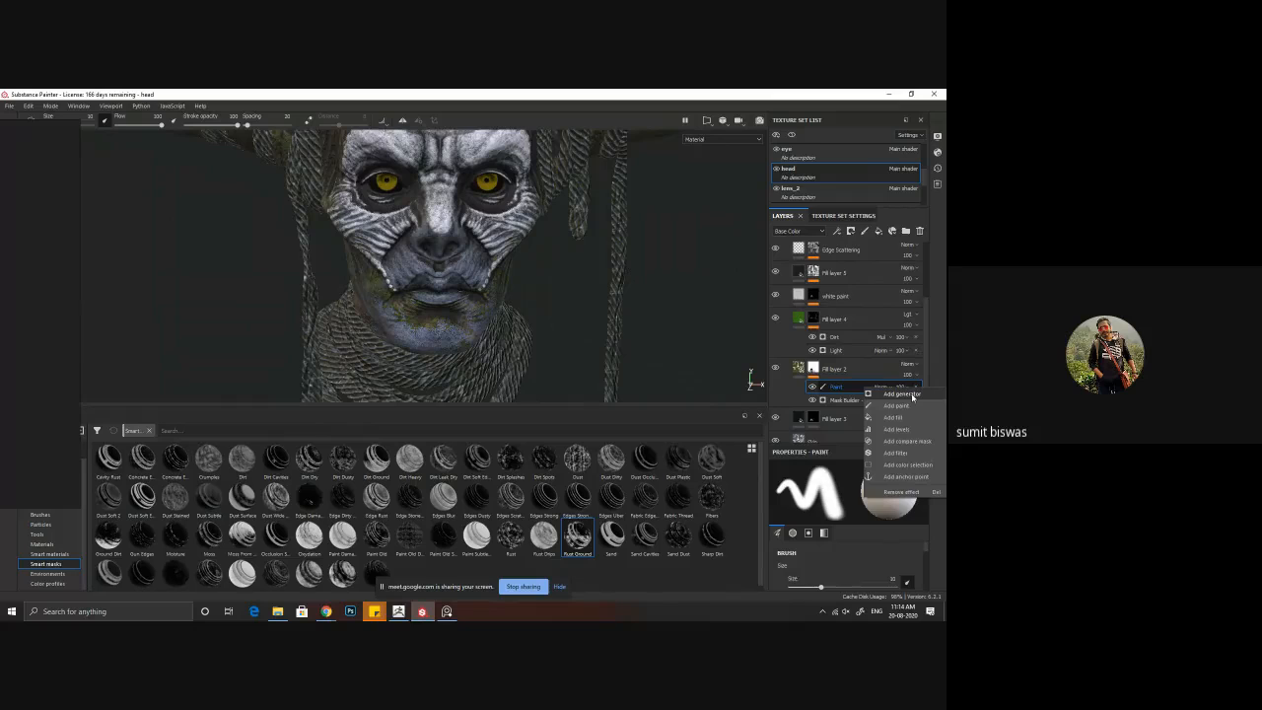
click(912, 397)
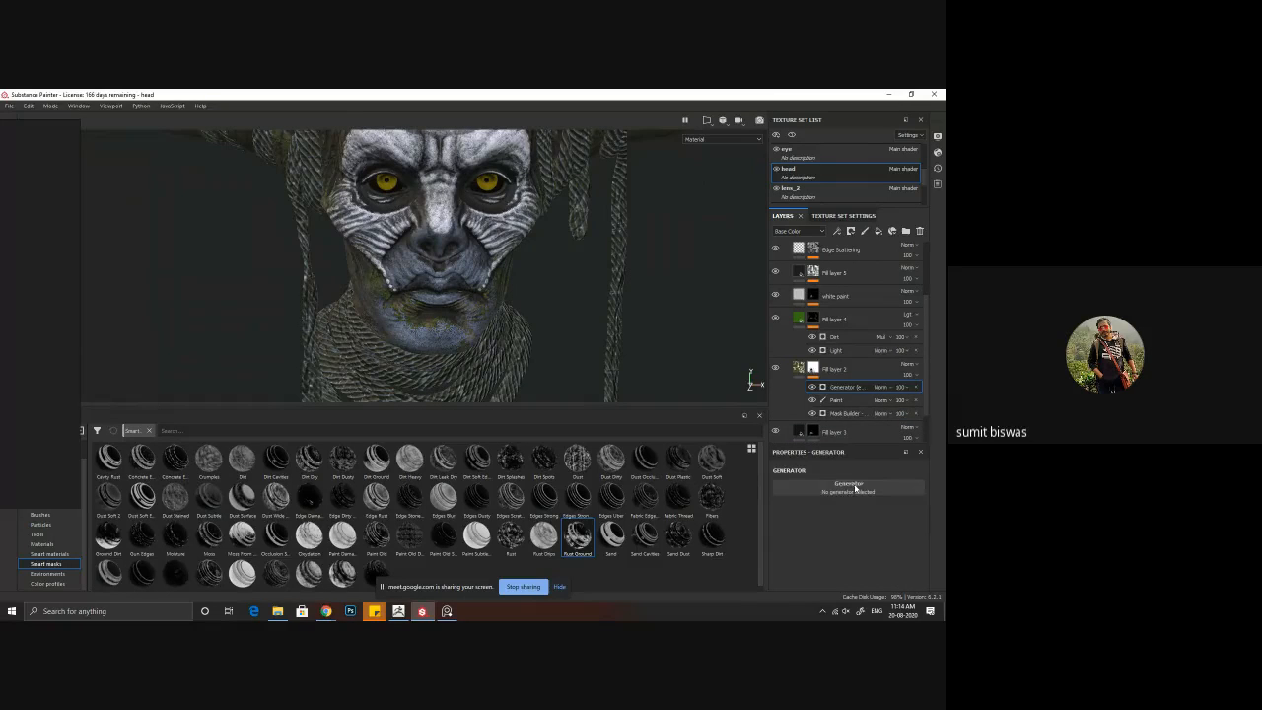
click(856, 485)
click(919, 405)
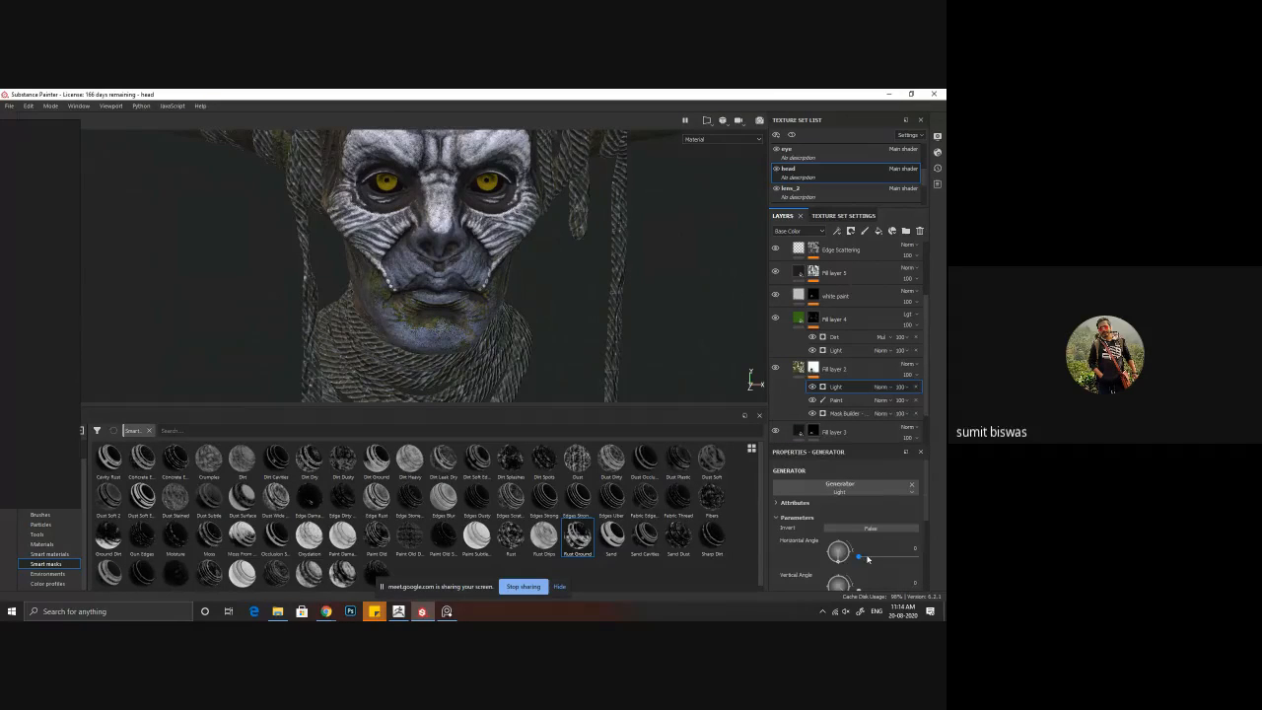
Step: Set the Light generator's vertical angle to 274 and frame the whole head
scroll(848, 566, down, 1)
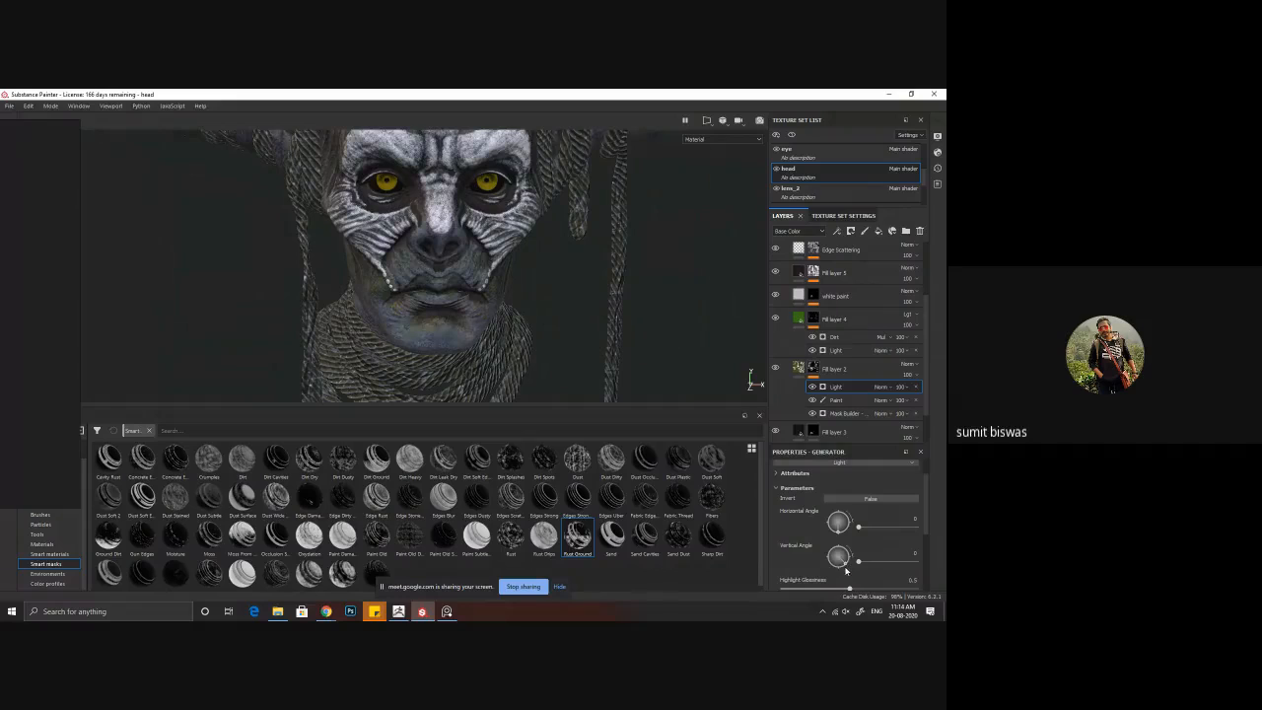
drag(846, 570, 841, 579)
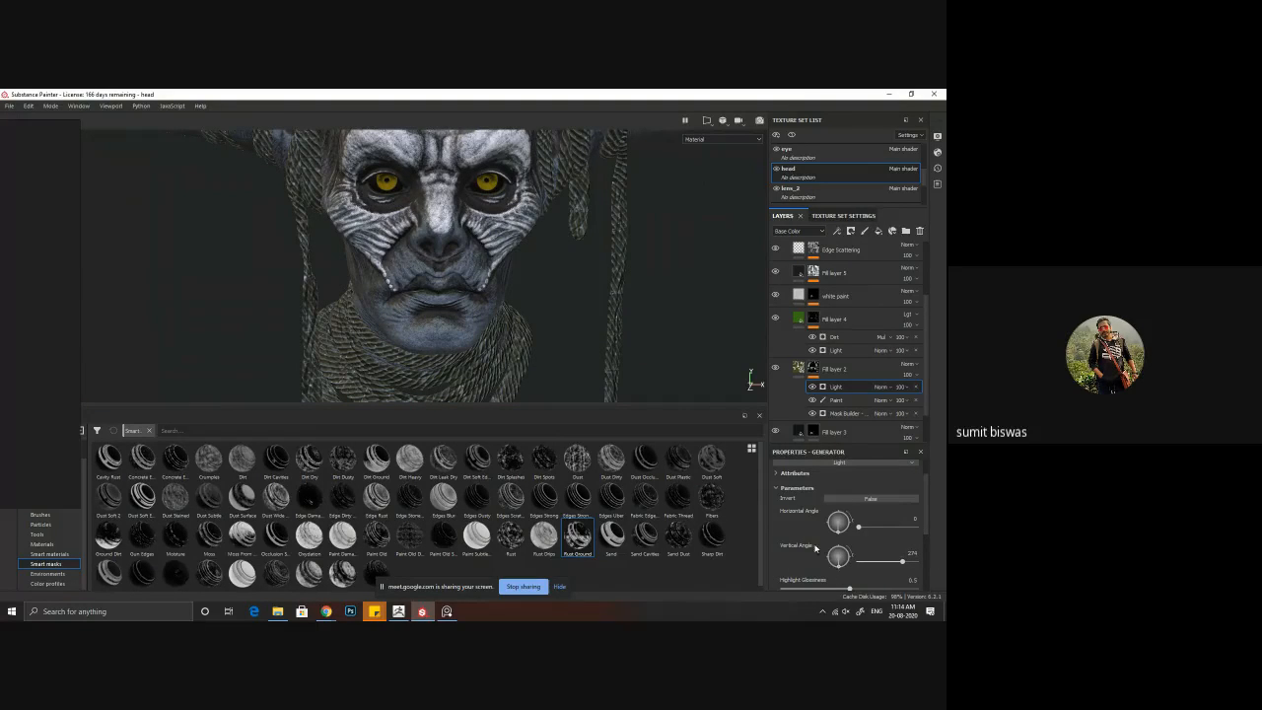
key(f)
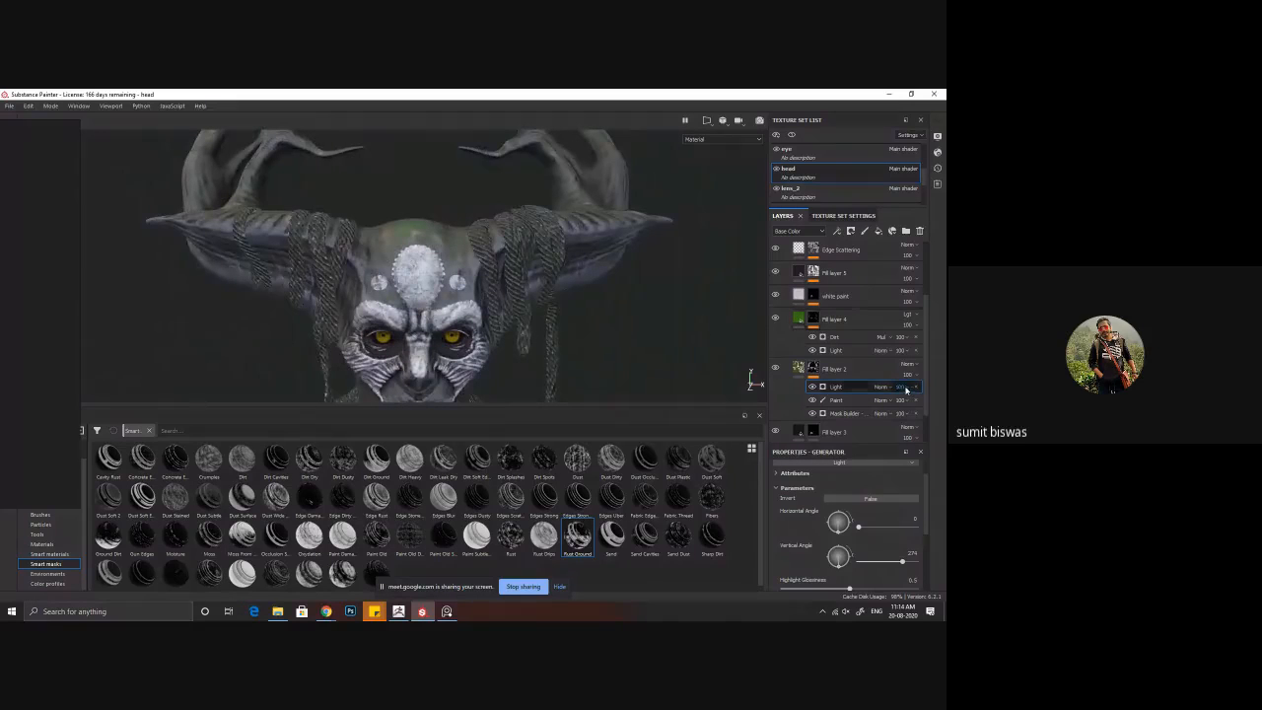
Step: Try the Multiply blend mode for the Light generator and inspect the forehead and horns
click(890, 387)
click(902, 139)
alt+drag(579, 307, 606, 293)
alt+right_drag(606, 293, 597, 355)
alt+middle_drag(598, 355, 613, 393)
Step: Set the Light generator's blend mode to Darken (Min) and check the head from the front
click(887, 387)
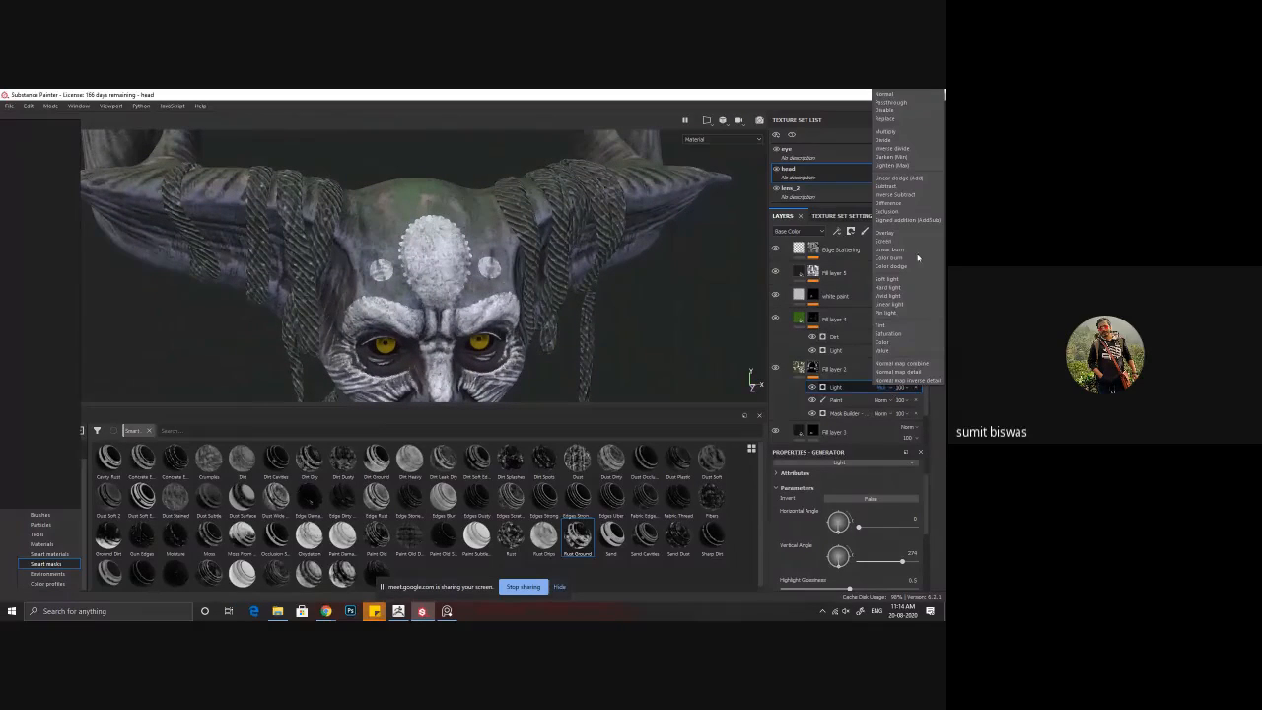
click(916, 161)
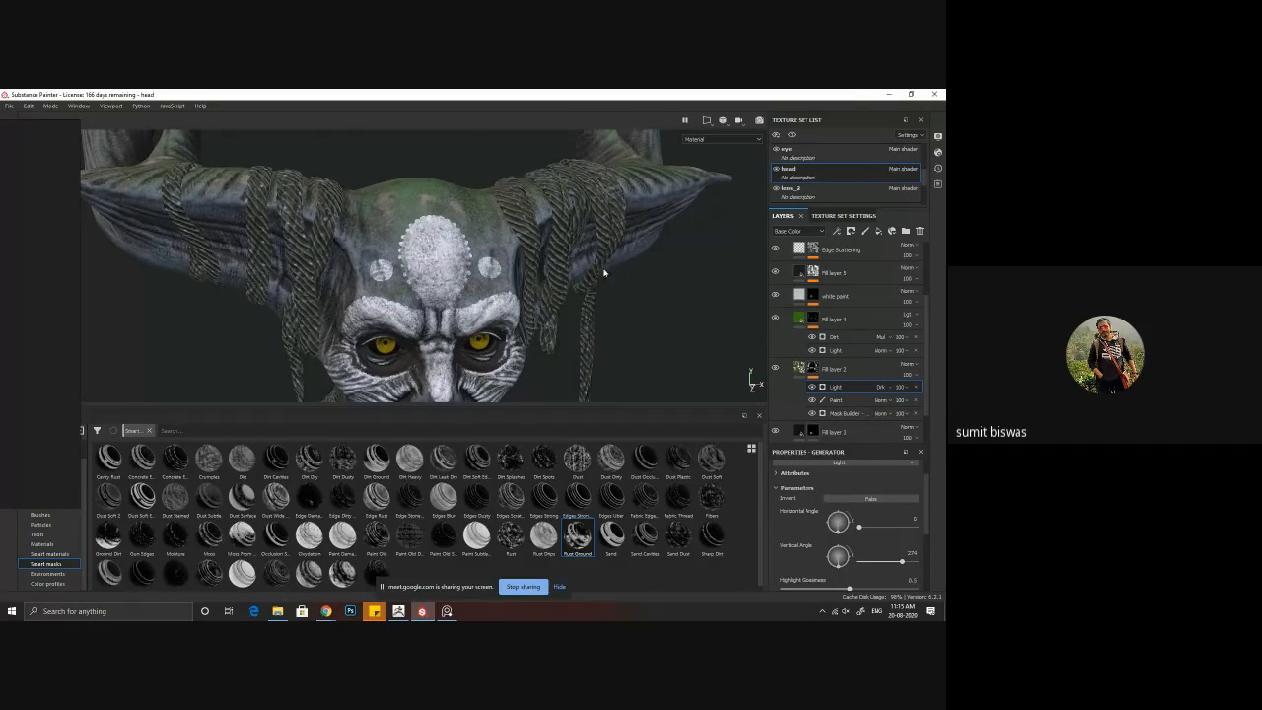
alt+drag(603, 271, 614, 272)
alt+middle_drag(613, 272, 622, 233)
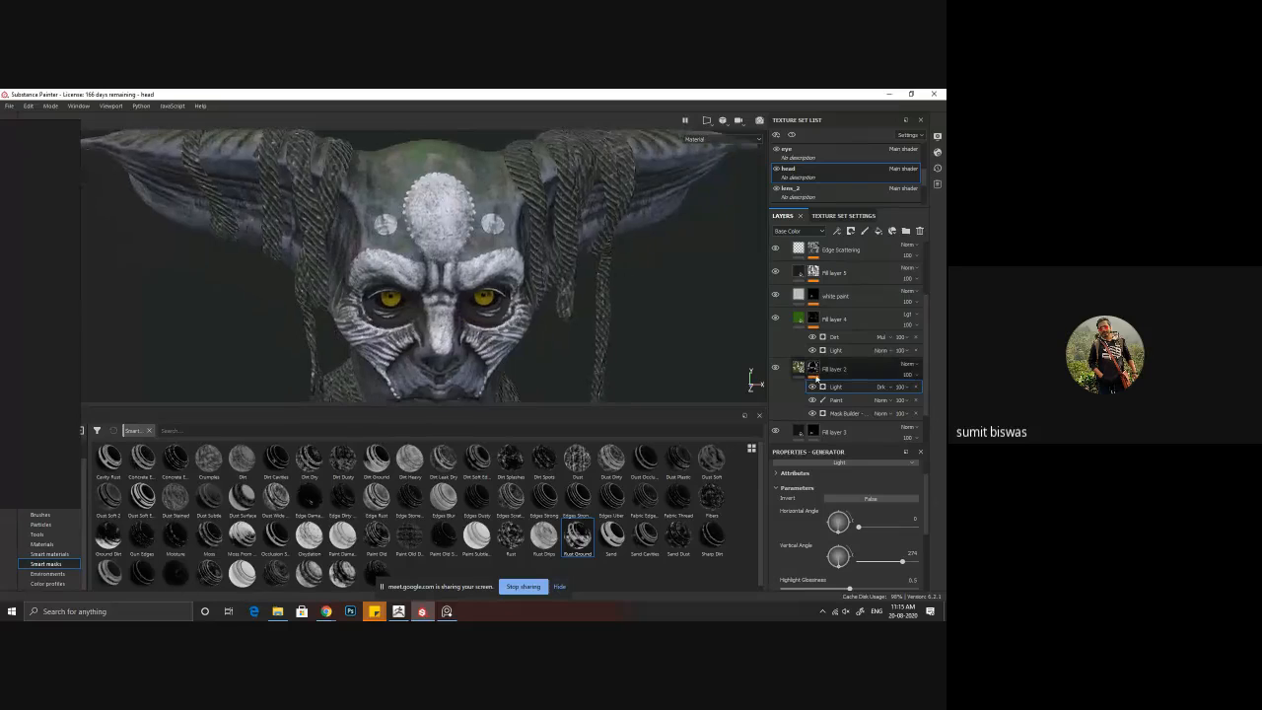
Step: Display Fill layer 2's mask on the head and compare it with the Light generator off and on
alt+click(813, 370)
alt+right_drag(543, 358, 479, 340)
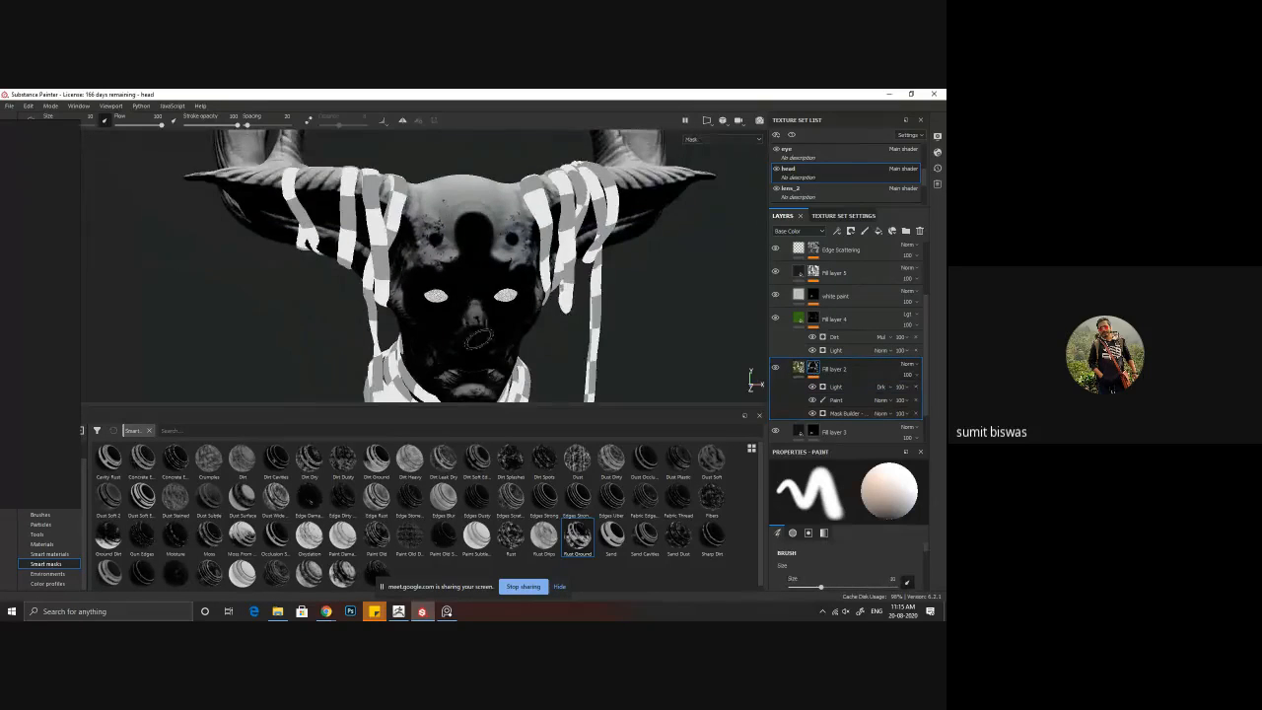
alt+middle_drag(479, 339, 496, 292)
click(812, 386)
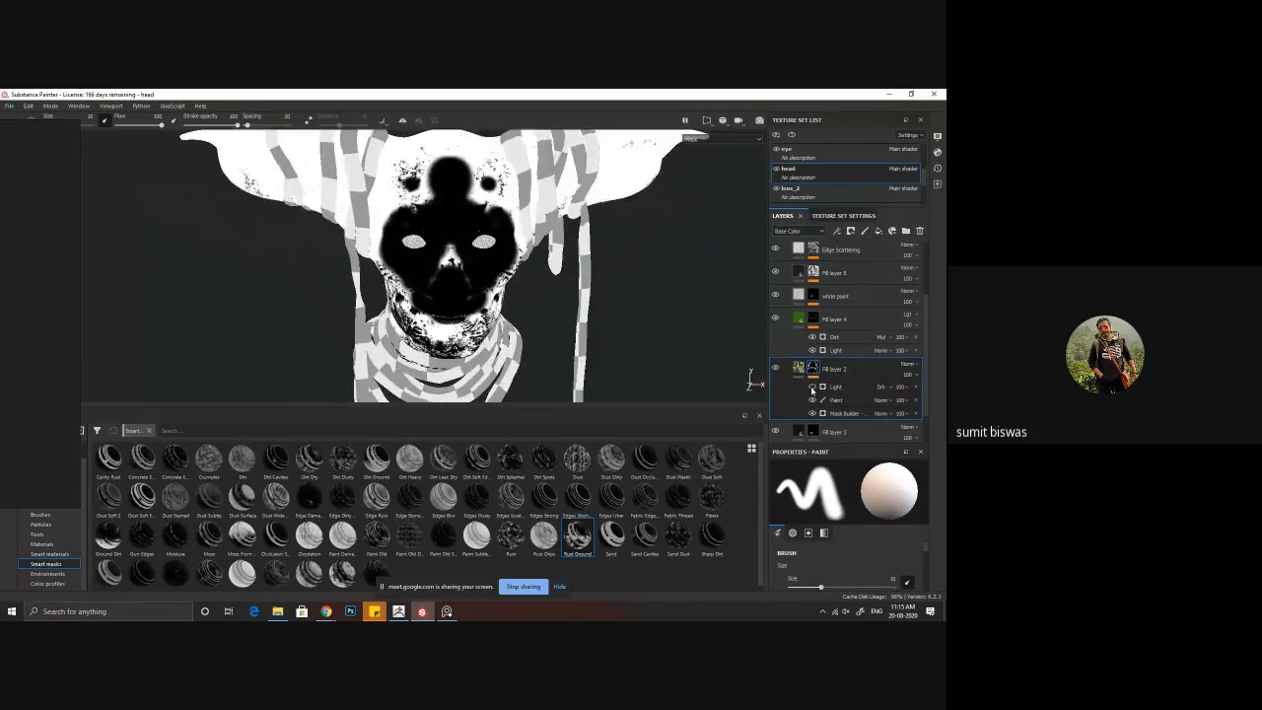
click(813, 386)
click(813, 386)
click(813, 387)
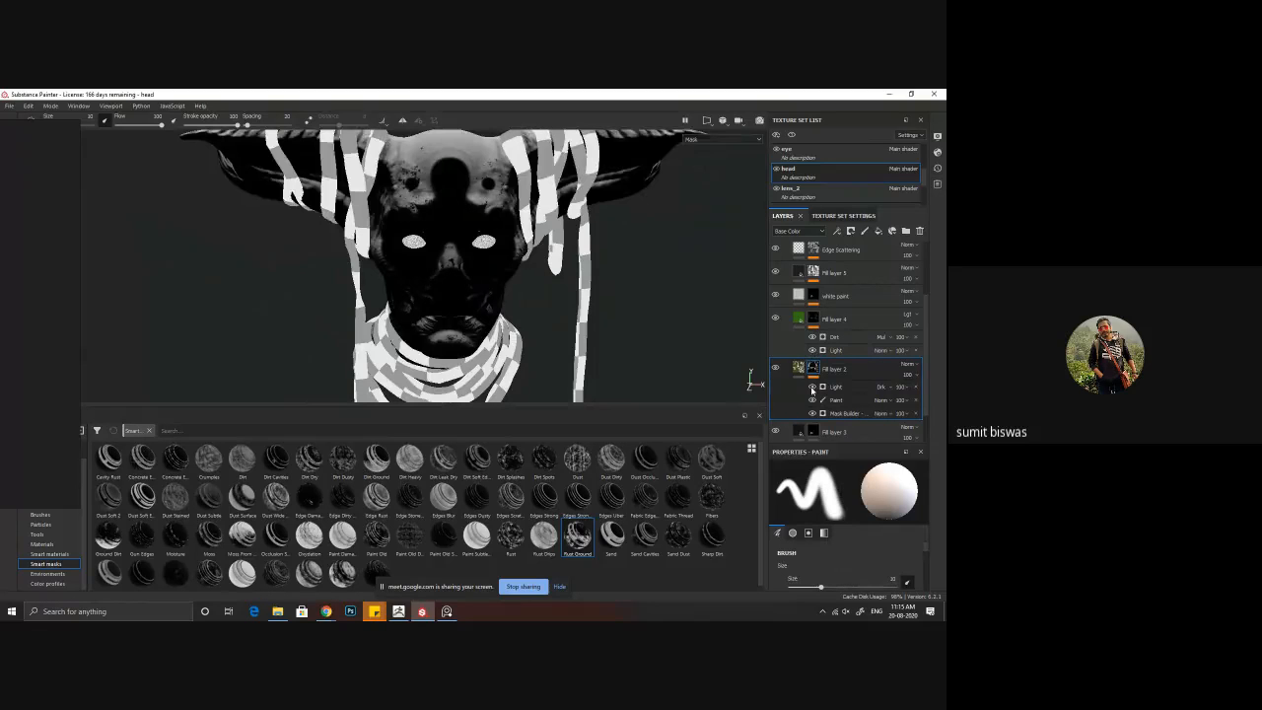
click(812, 386)
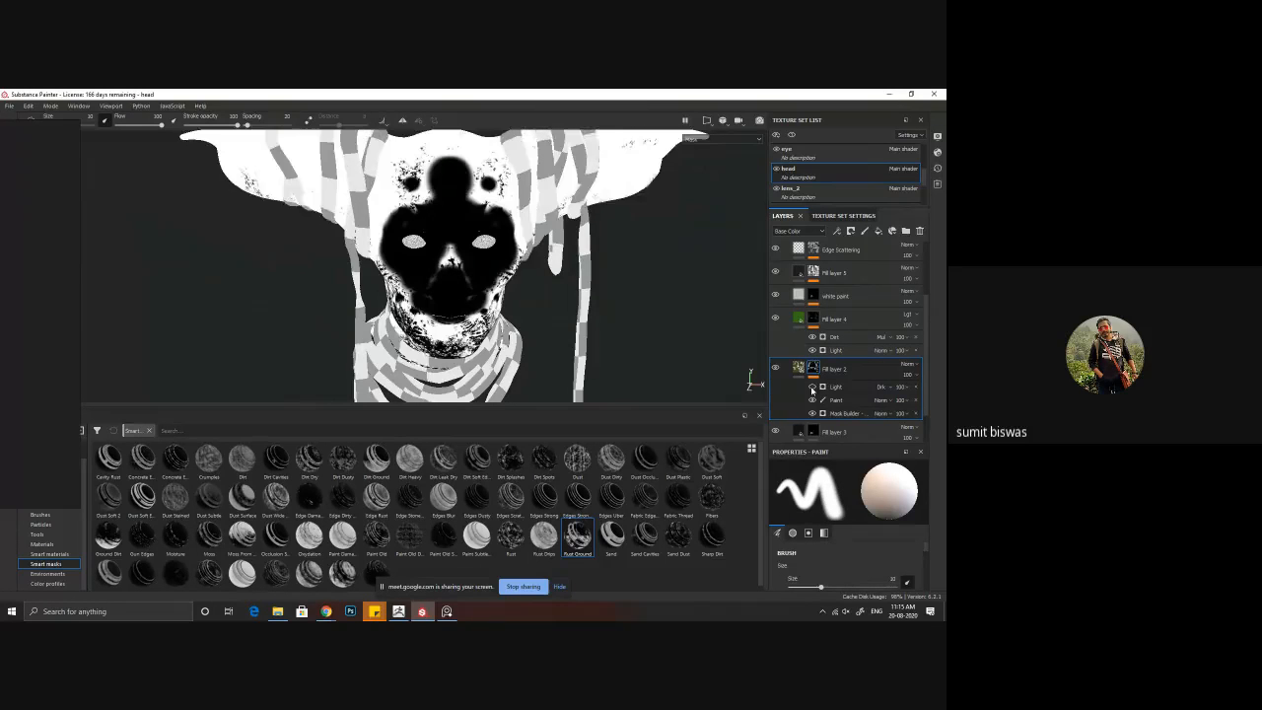
click(812, 386)
Step: Set the Light generator's highlight glossiness to 0, highlight level to 0.46 and light attenuation to 0, checking the mask
click(839, 387)
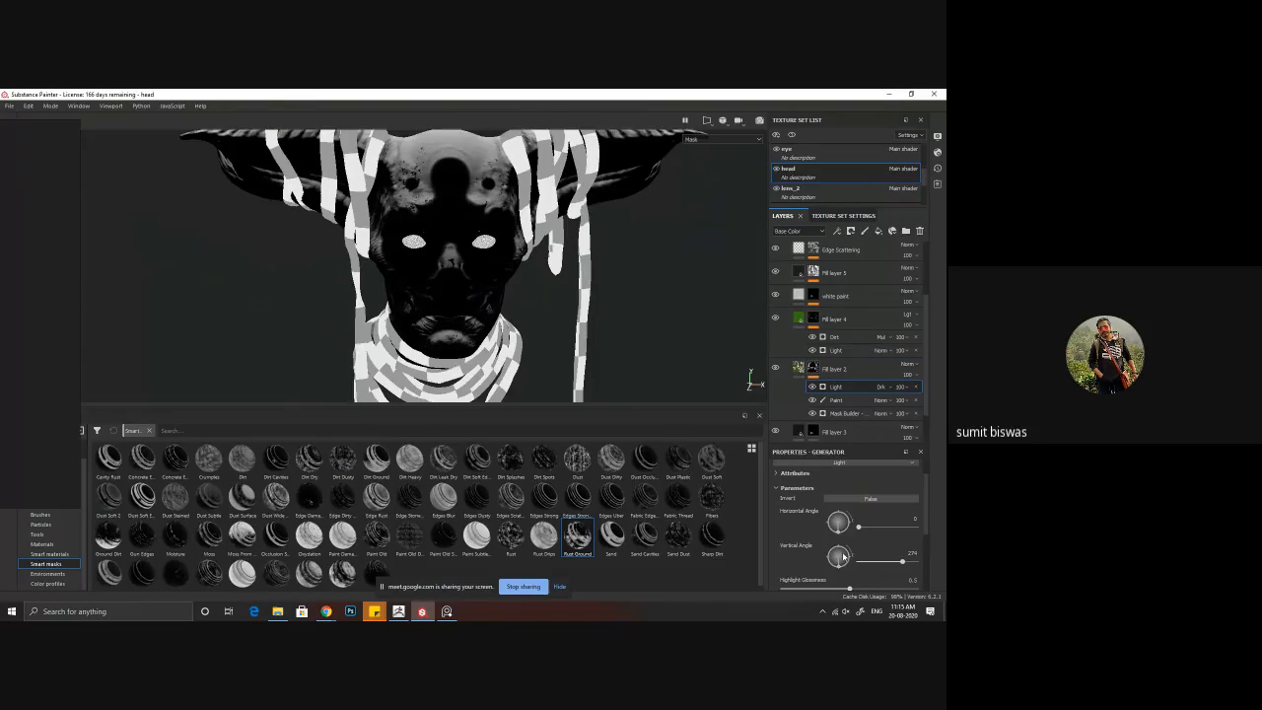
scroll(815, 537, down, 1)
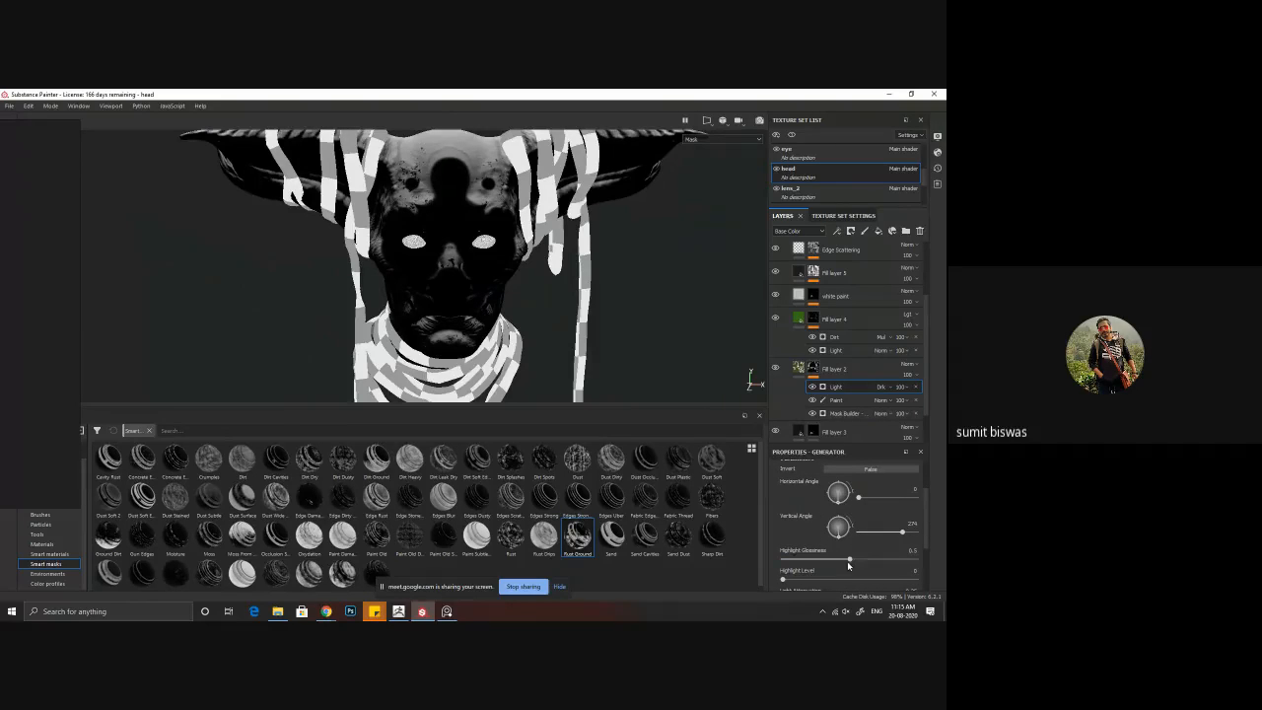
mouse_move(849, 562)
mouse_down()
mouse_move(921, 563)
mouse_move(749, 567)
mouse_move(917, 583)
mouse_move(845, 583)
mouse_up()
scroll(848, 569, down, 1)
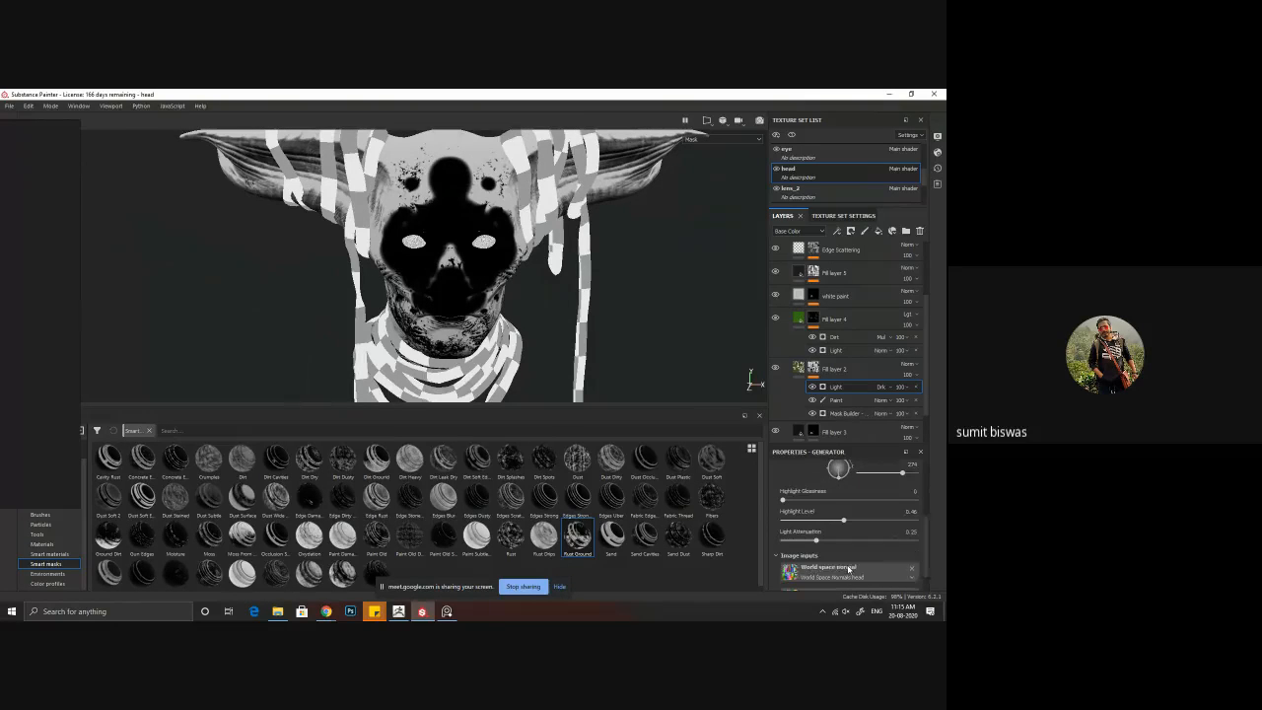
drag(817, 543, 783, 541)
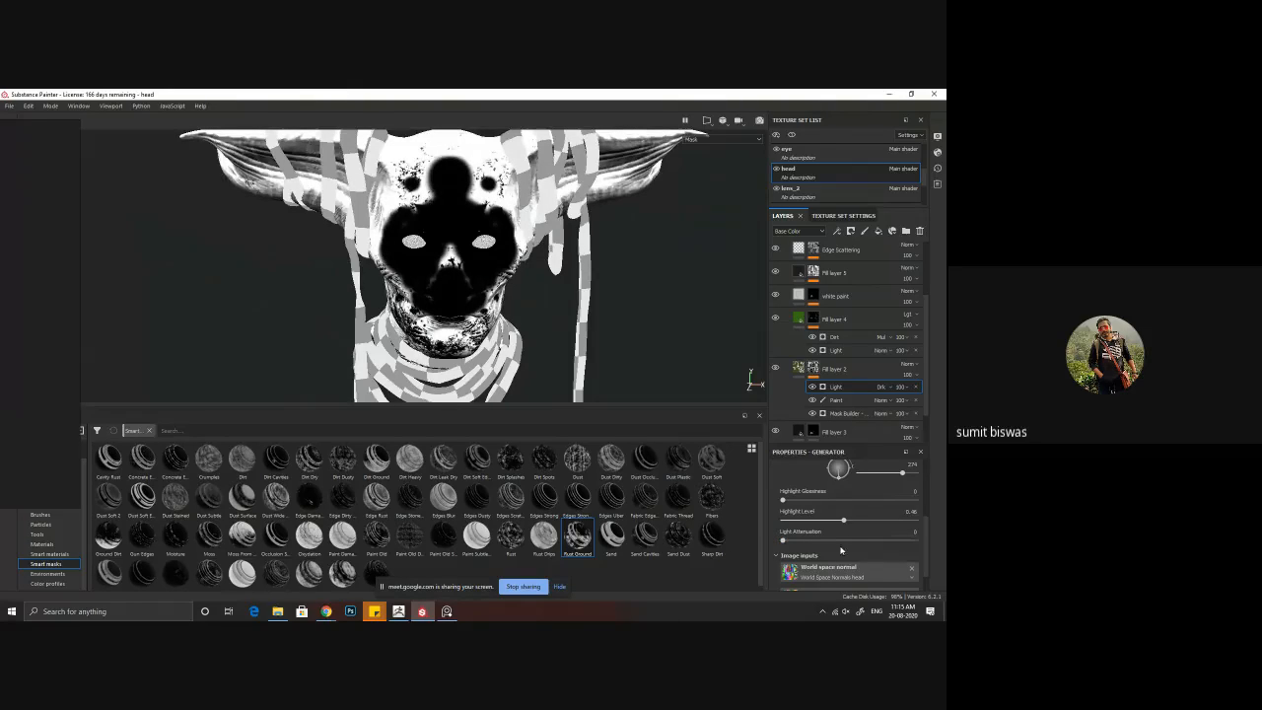
scroll(555, 324, down, 1)
alt+drag(556, 324, 590, 307)
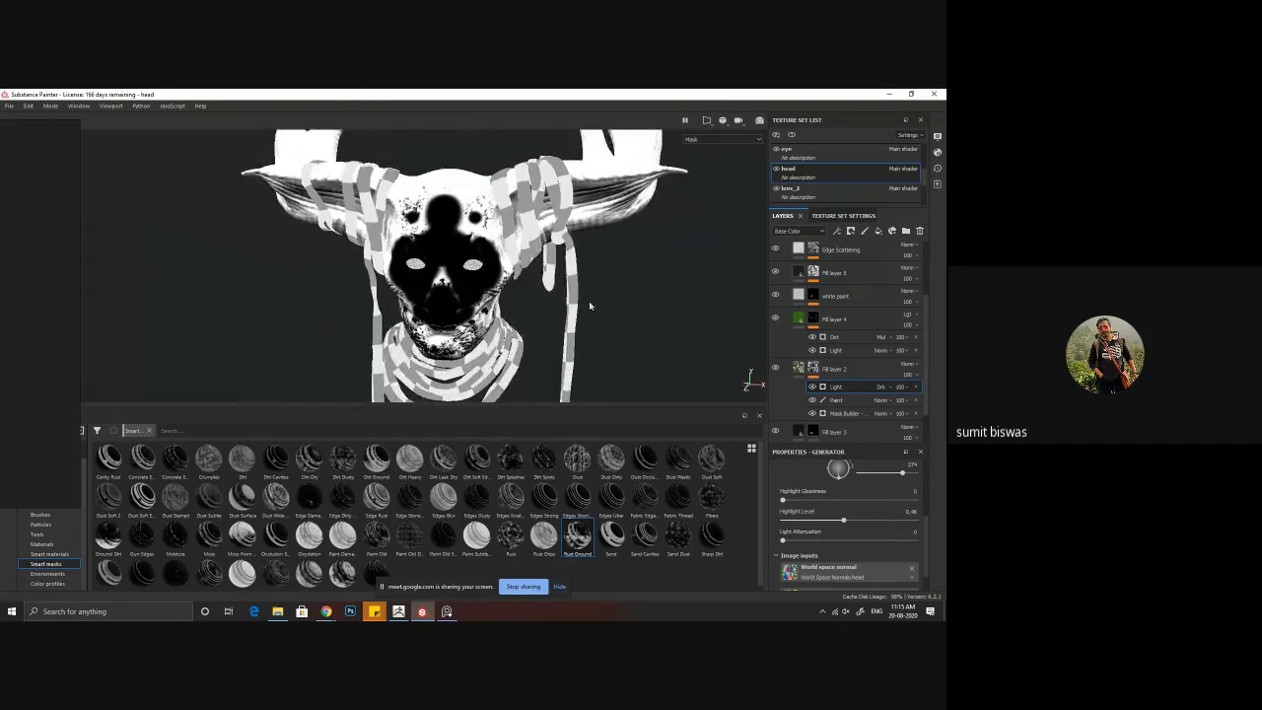
Step: Return from the mask view to Fill layer 2's material and inspect the mossy forehead up close
click(799, 367)
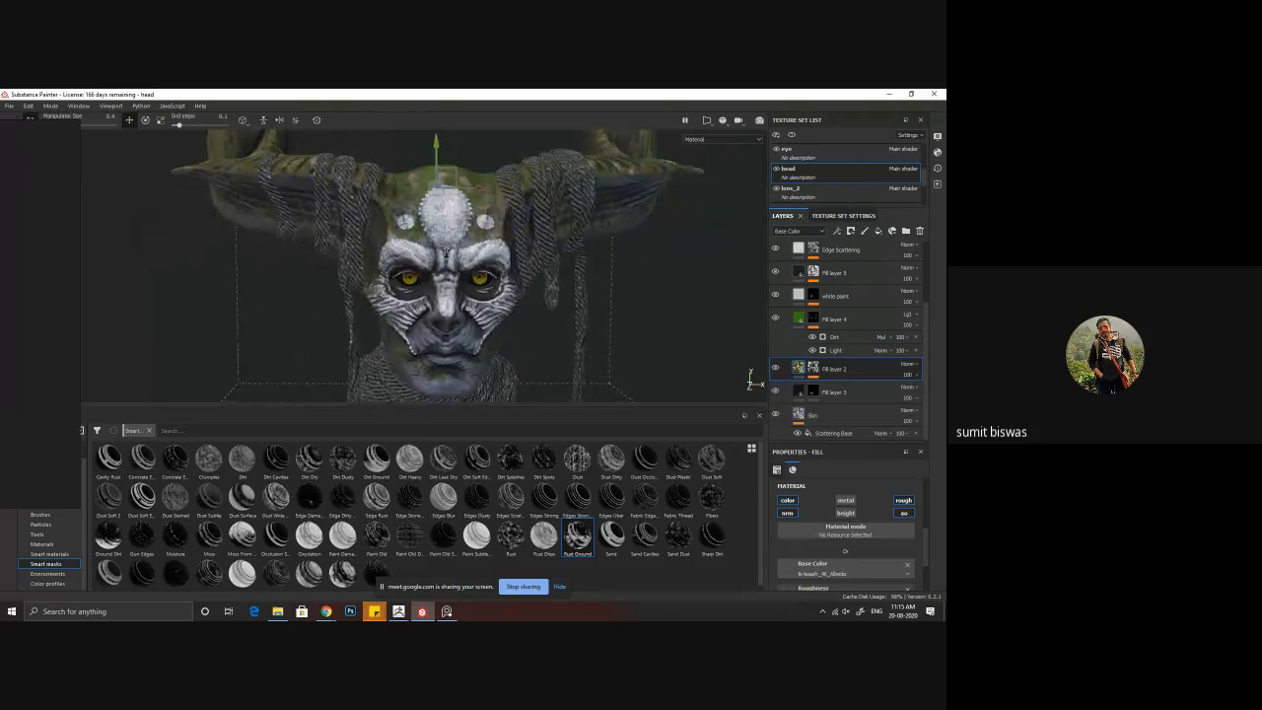
alt+right_drag(446, 254, 452, 304)
alt+drag(452, 304, 456, 334)
alt+middle_drag(456, 334, 457, 361)
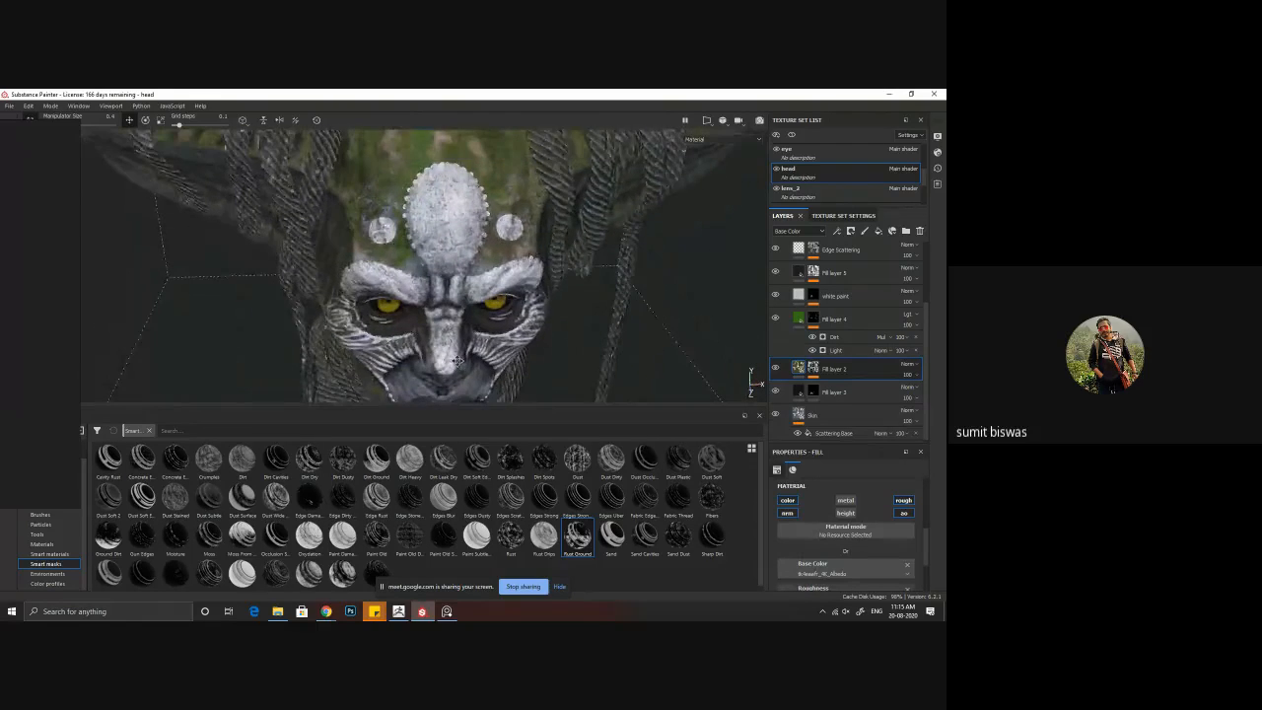
Step: Examine the moss on top of the head and the skin around the nose, mouth and chin
alt+drag(458, 361, 602, 296)
alt+right_drag(601, 296, 566, 414)
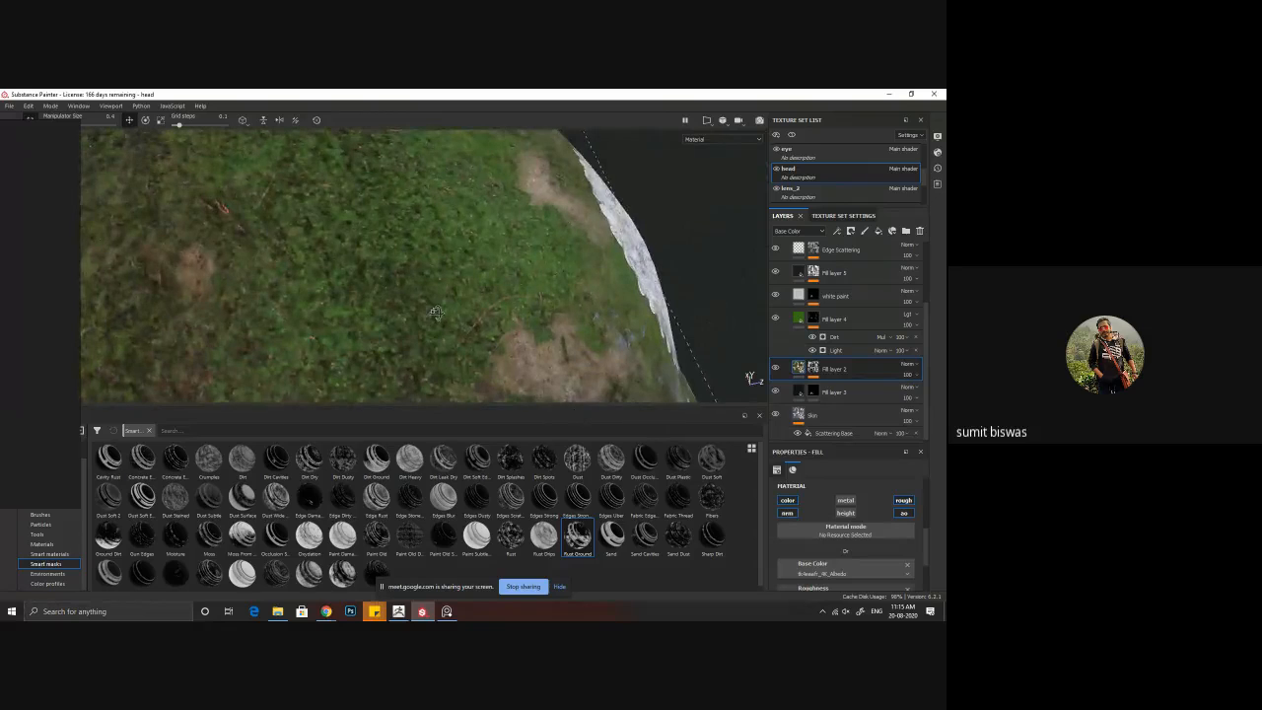
alt+drag(435, 313, 476, 317)
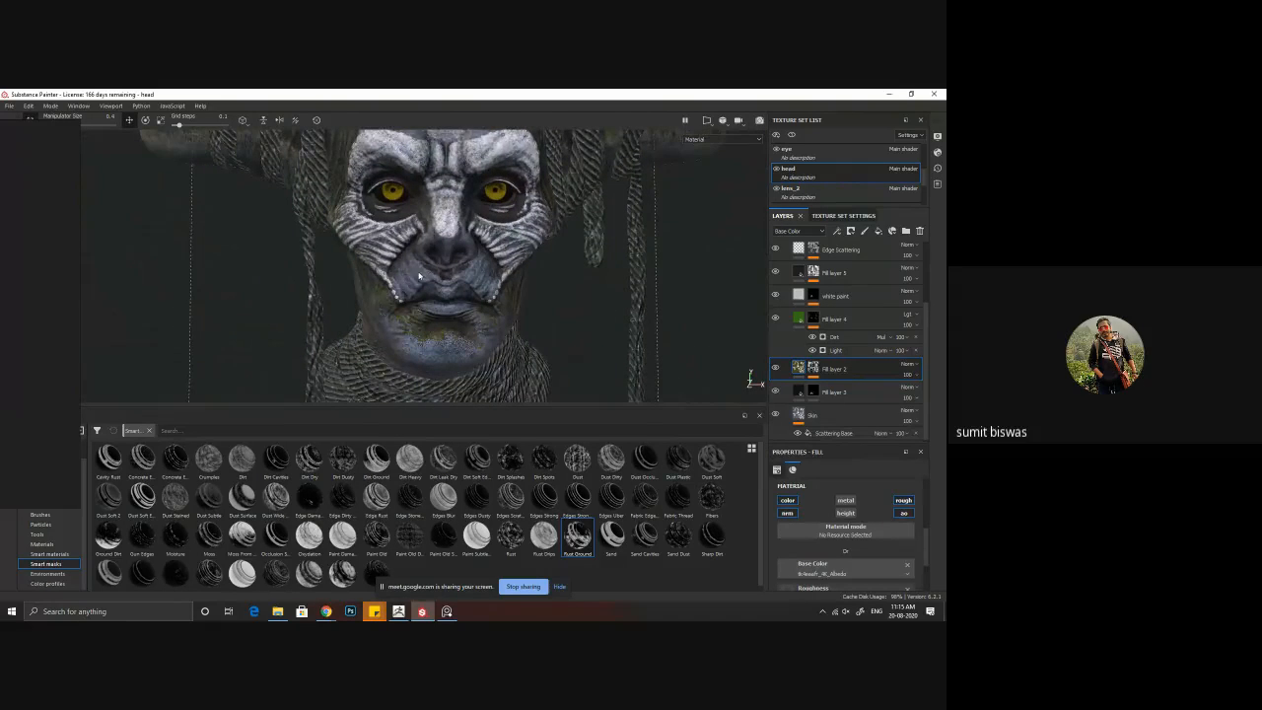
alt+drag(419, 276, 461, 314)
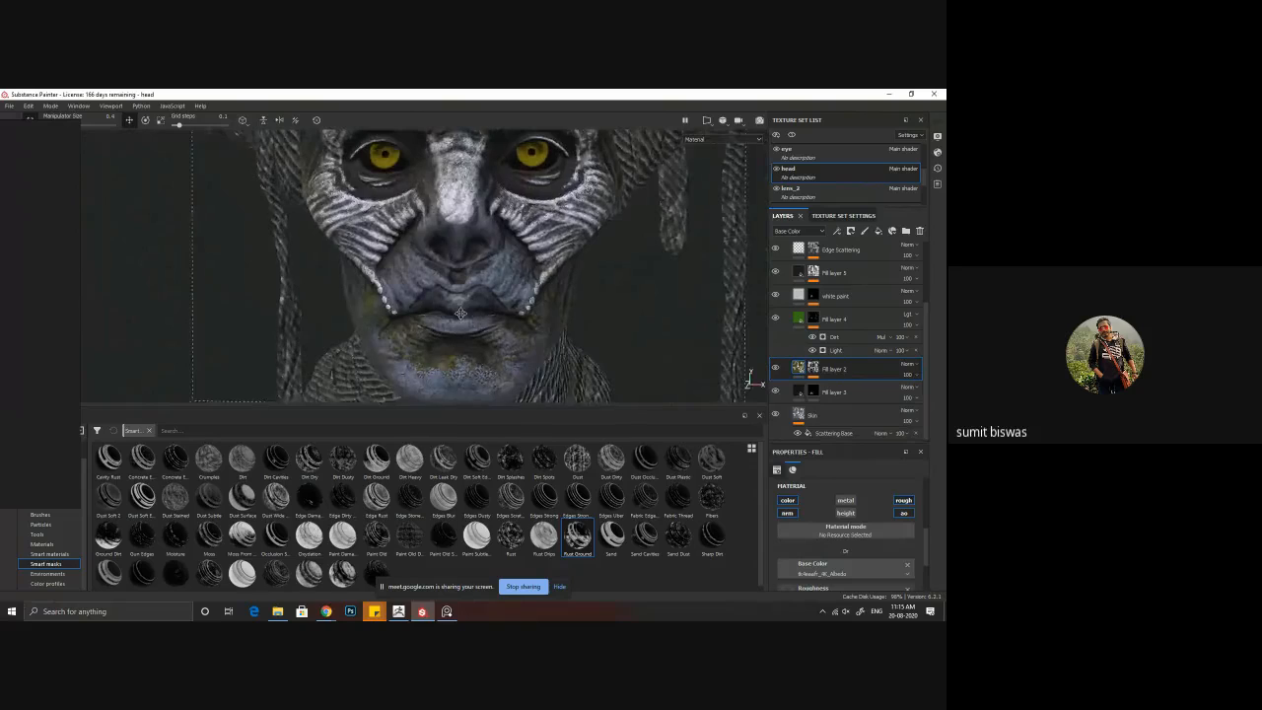
alt+middle_drag(461, 314, 427, 318)
alt+drag(430, 331, 429, 353)
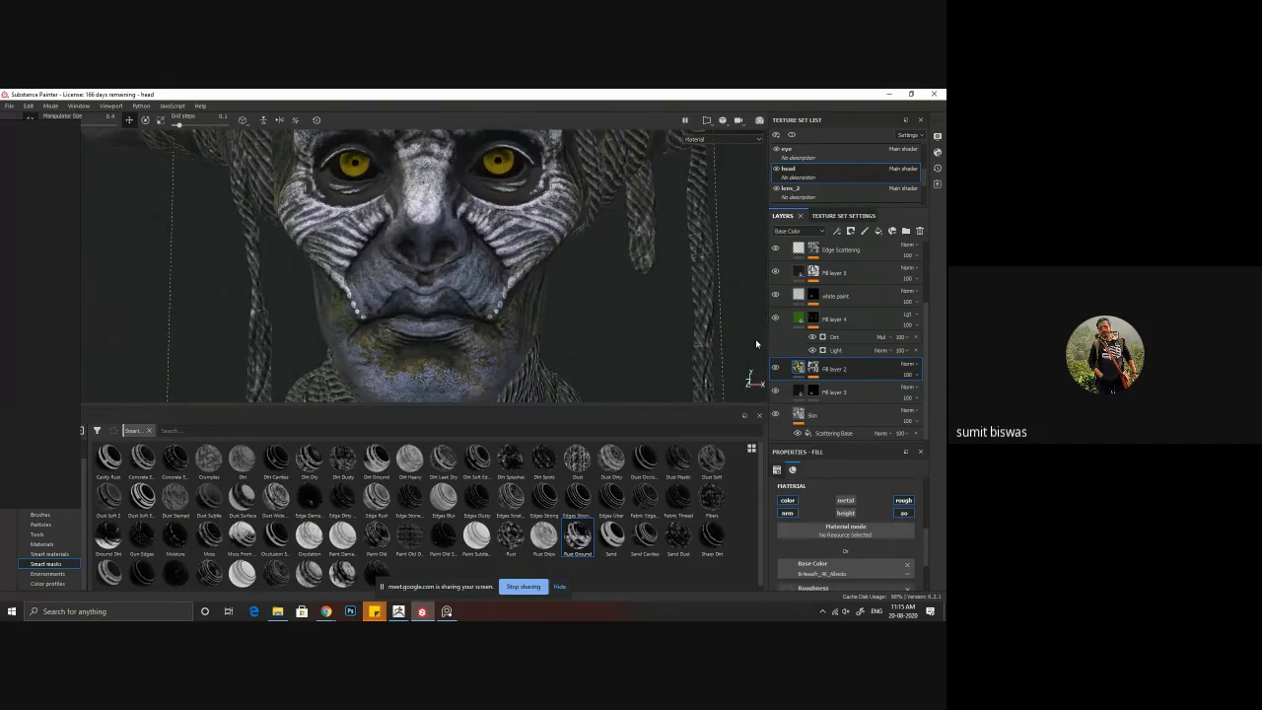
Step: Add a Paint effect above the Dirt generator in the mask of Fill layer 5
click(777, 273)
click(812, 272)
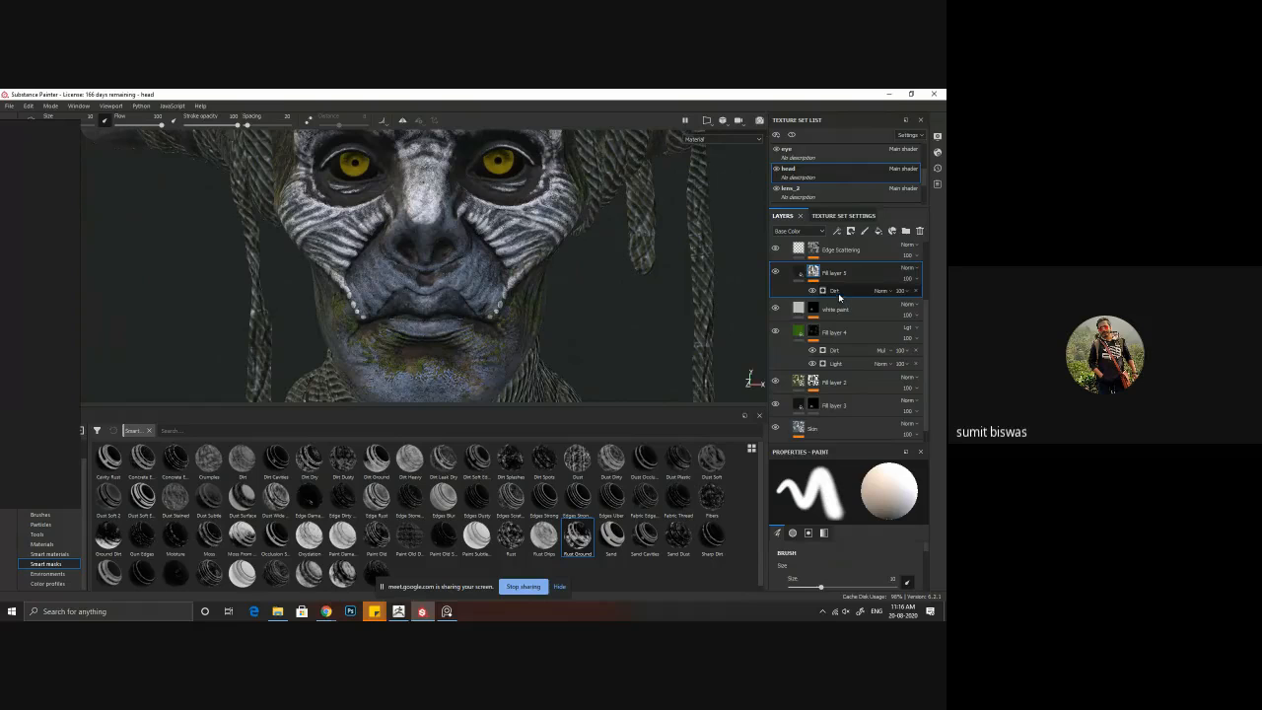
click(843, 294)
right_click(837, 291)
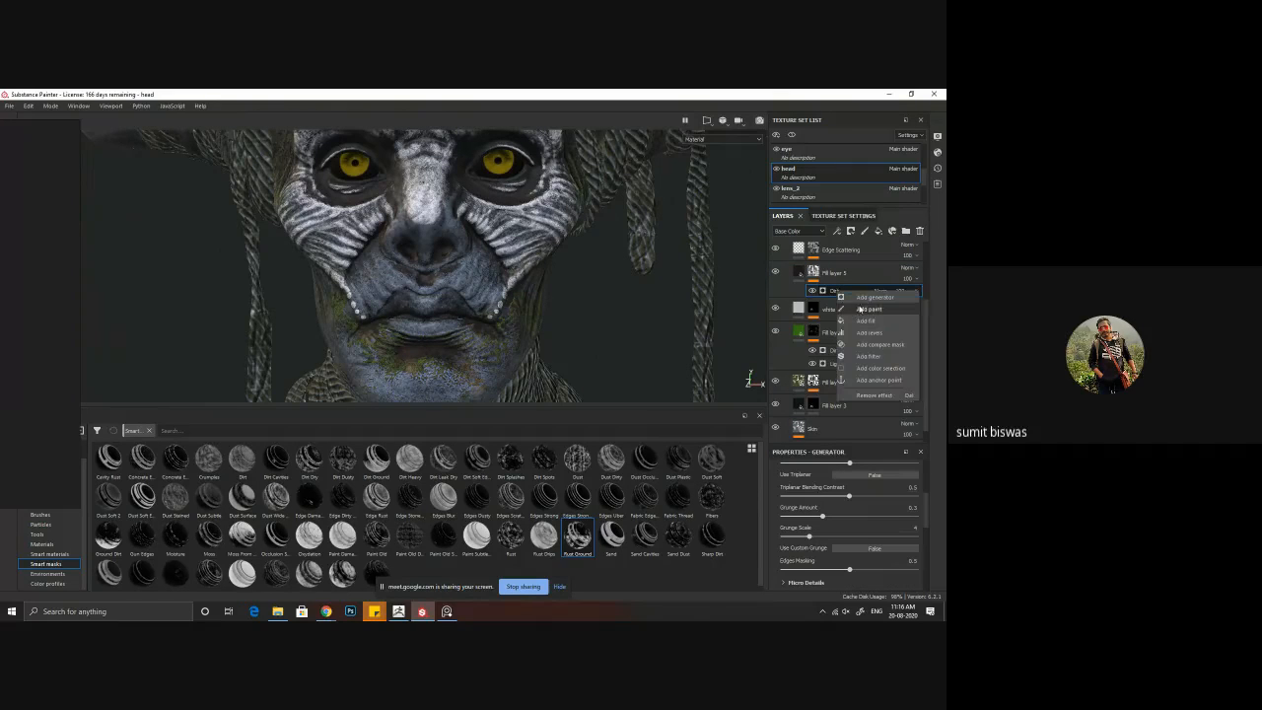
click(633, 326)
scroll(592, 323, down, 2)
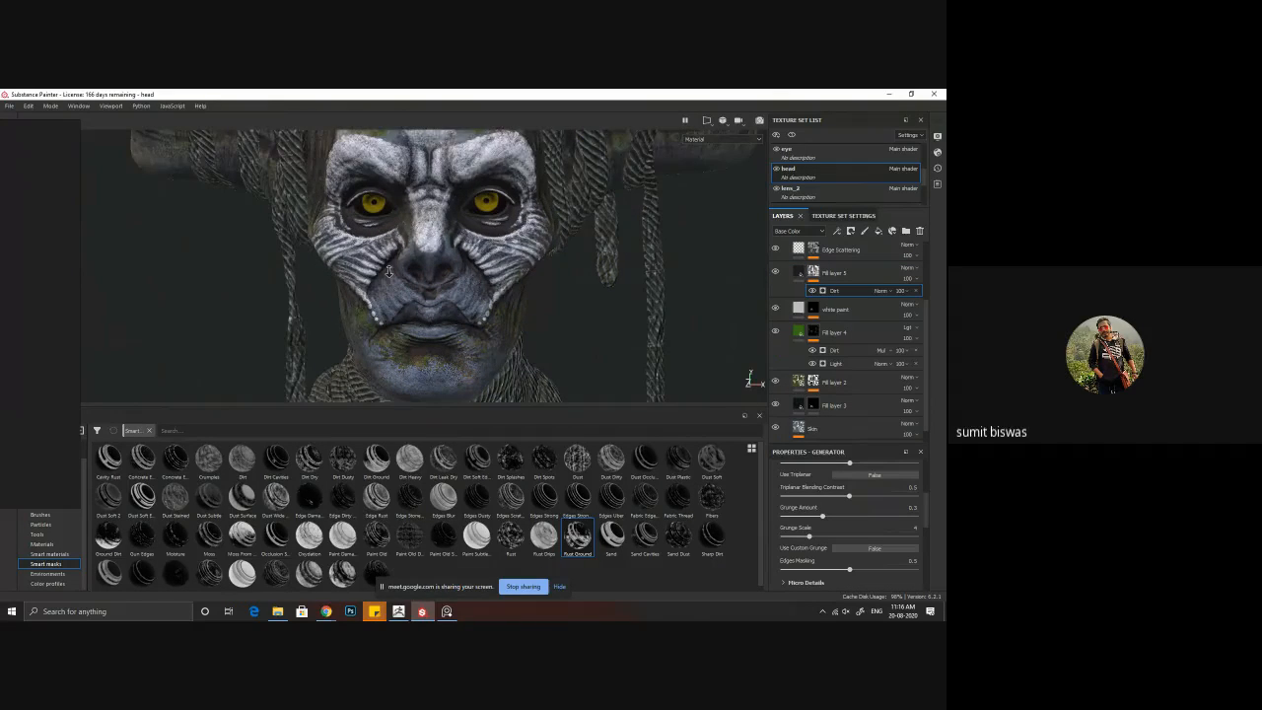
alt+drag(394, 308, 456, 312)
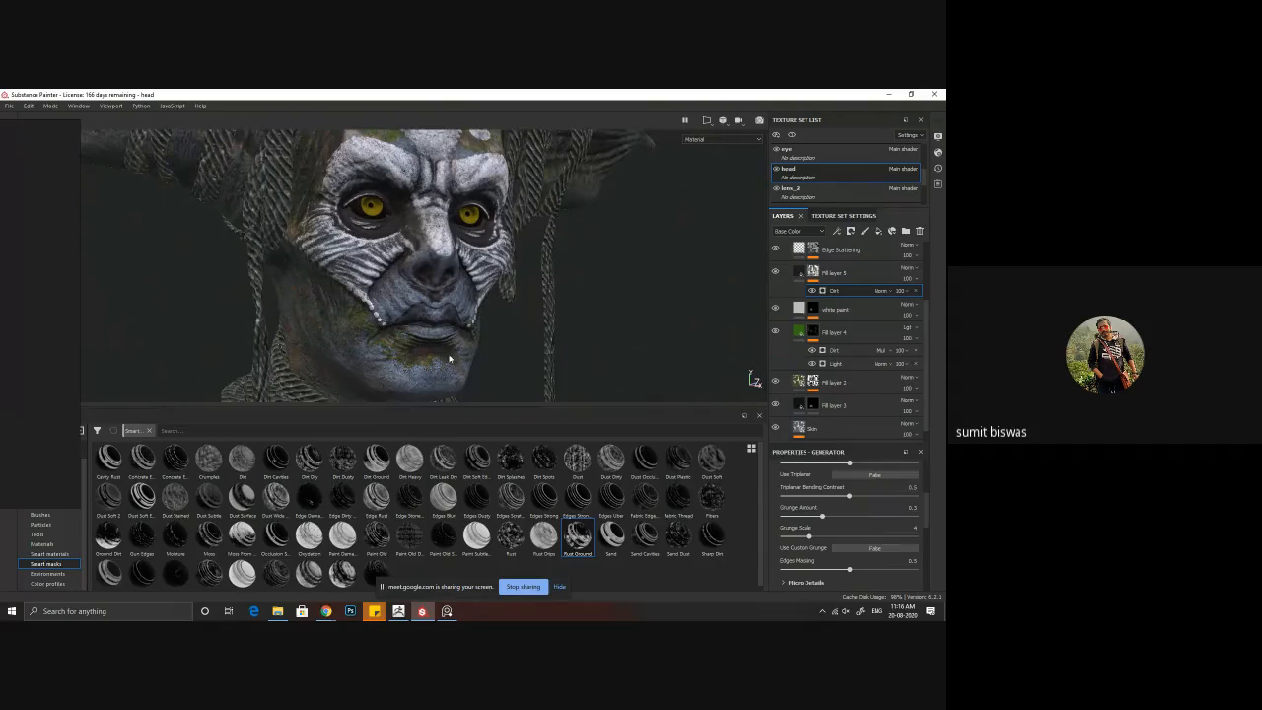
right_click(858, 292)
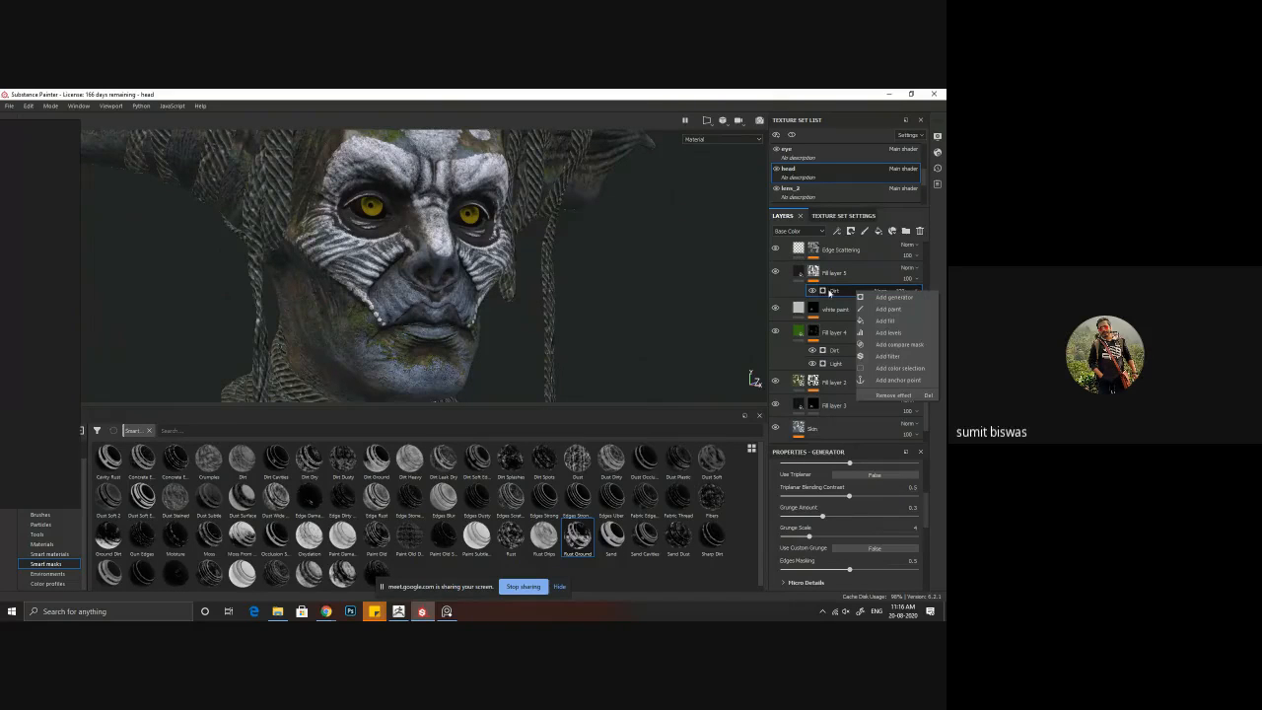
click(889, 309)
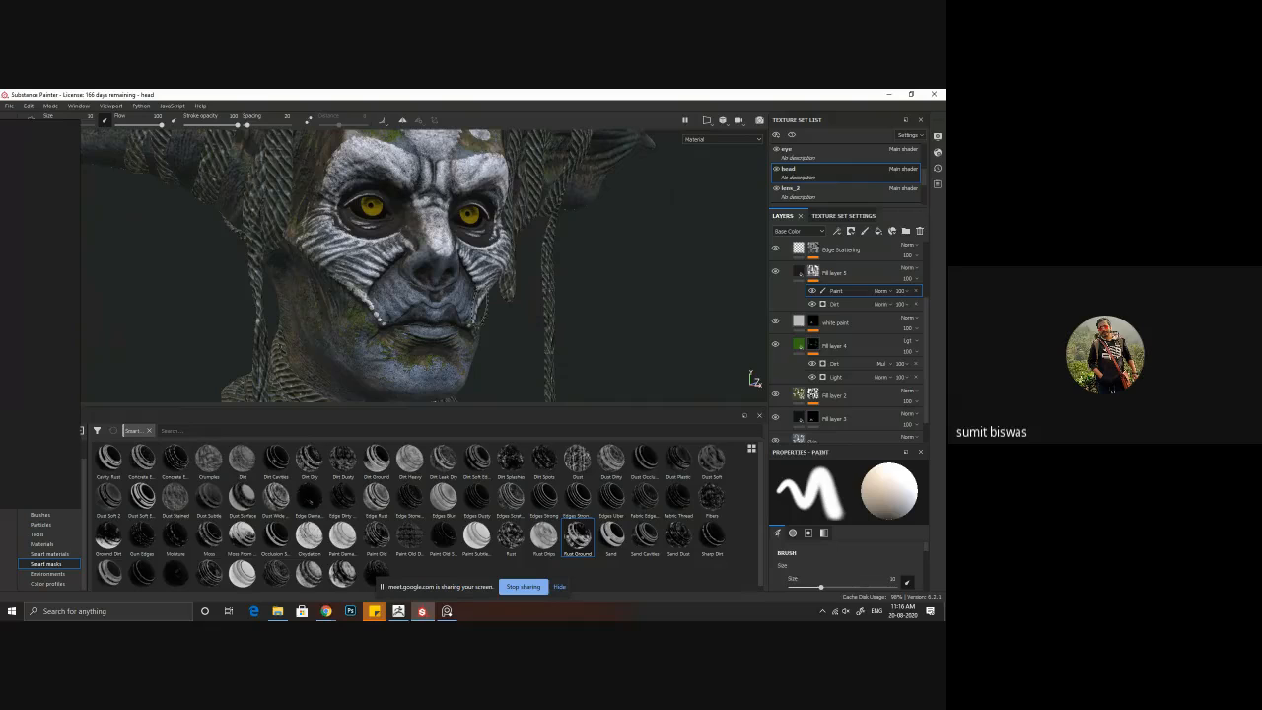
Step: Browse the brush library and choose the Dirt 2 brush for the mask painting
alt+drag(480, 308, 444, 318)
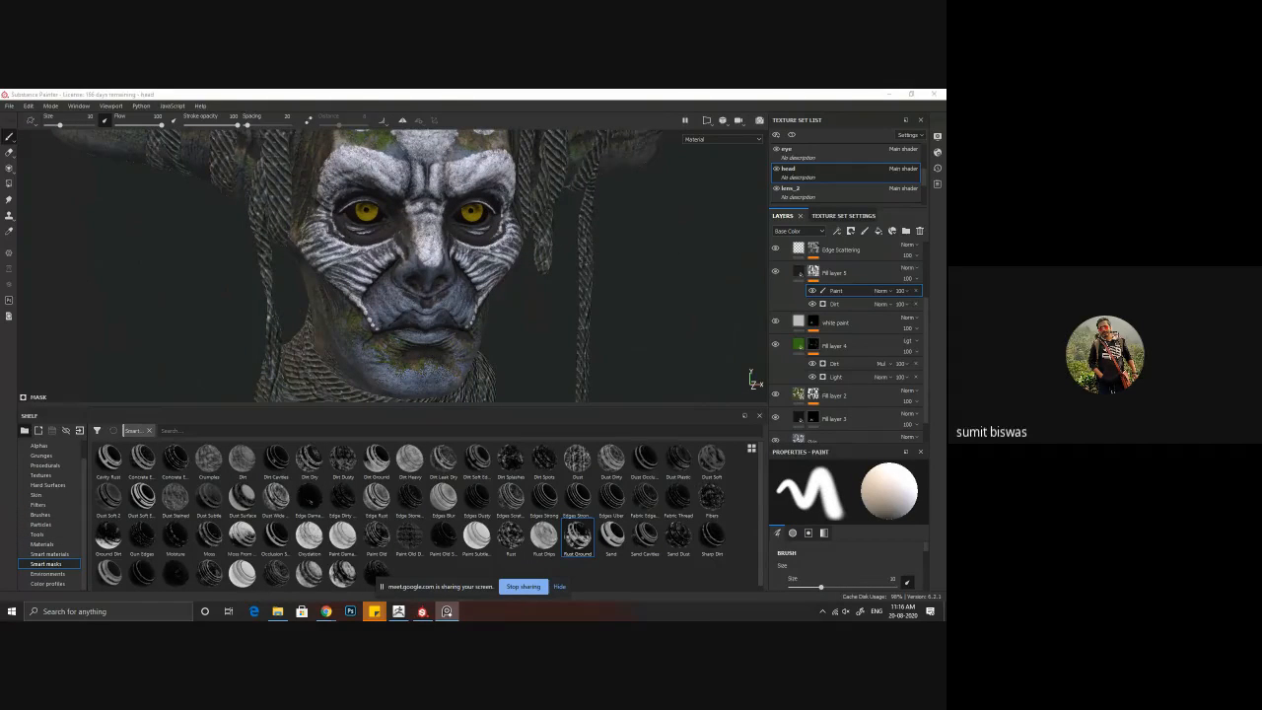
click(44, 516)
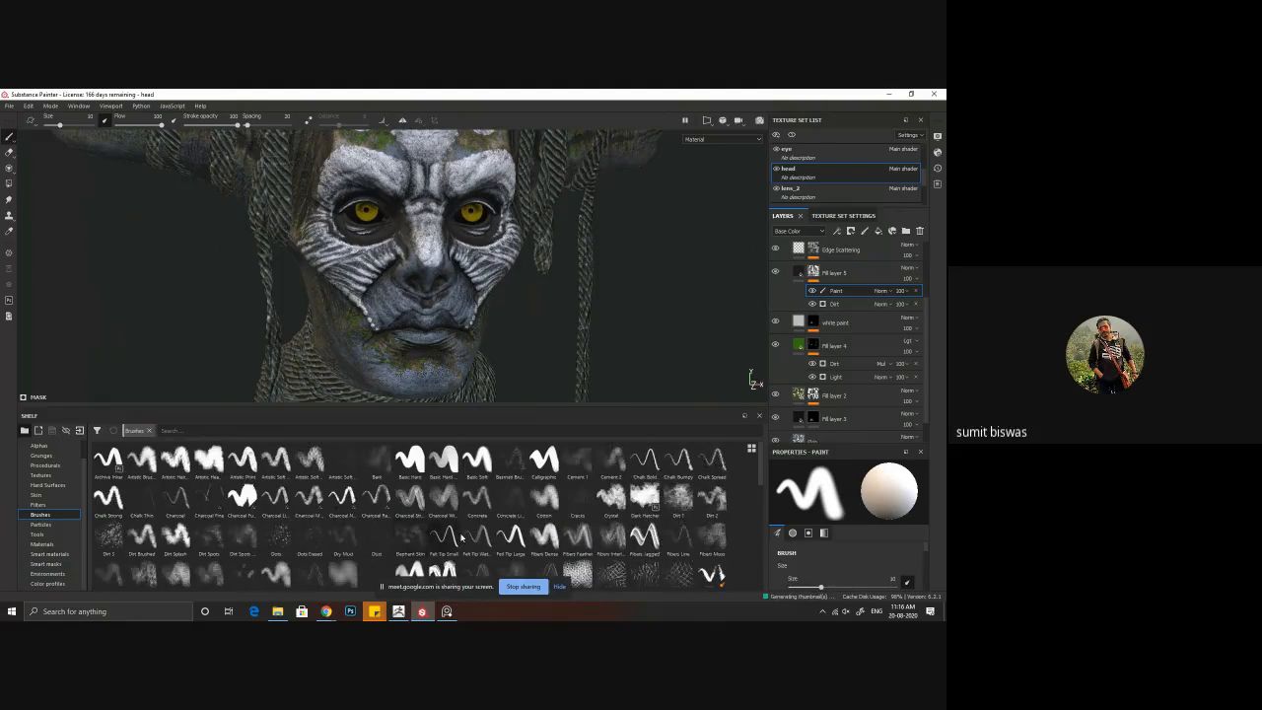
scroll(463, 468, down, 3)
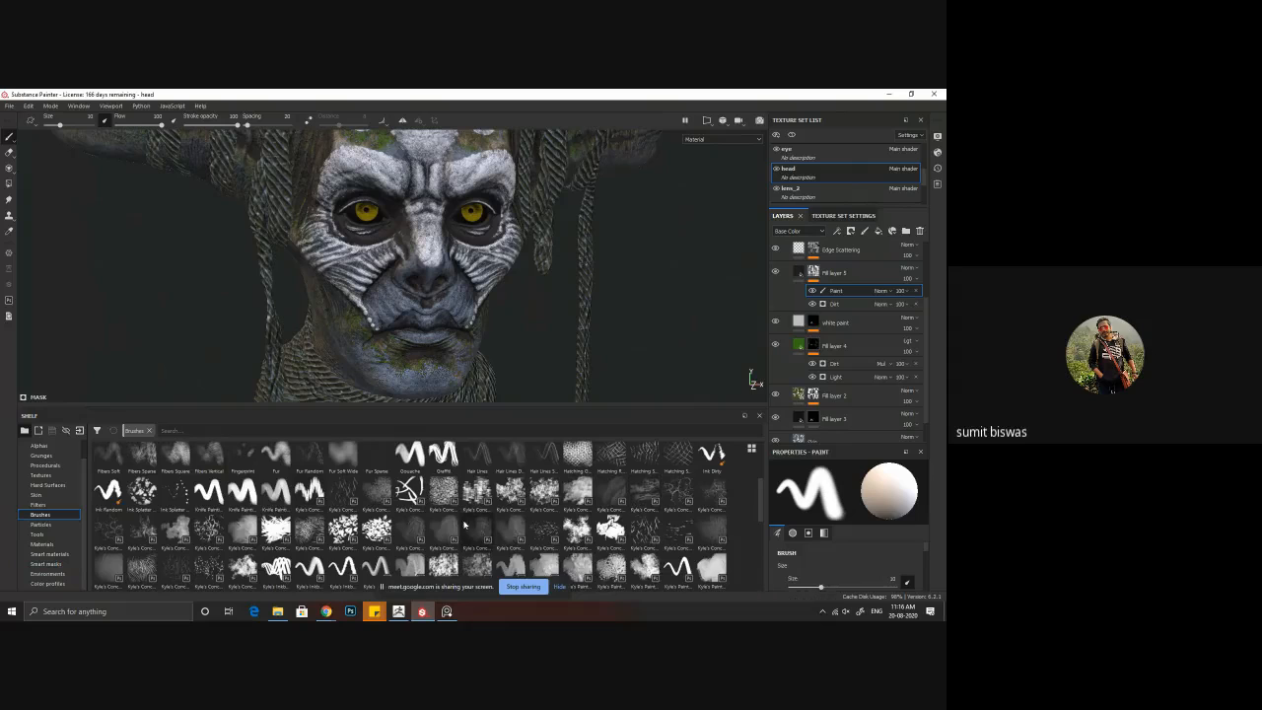
scroll(340, 546, up, 3)
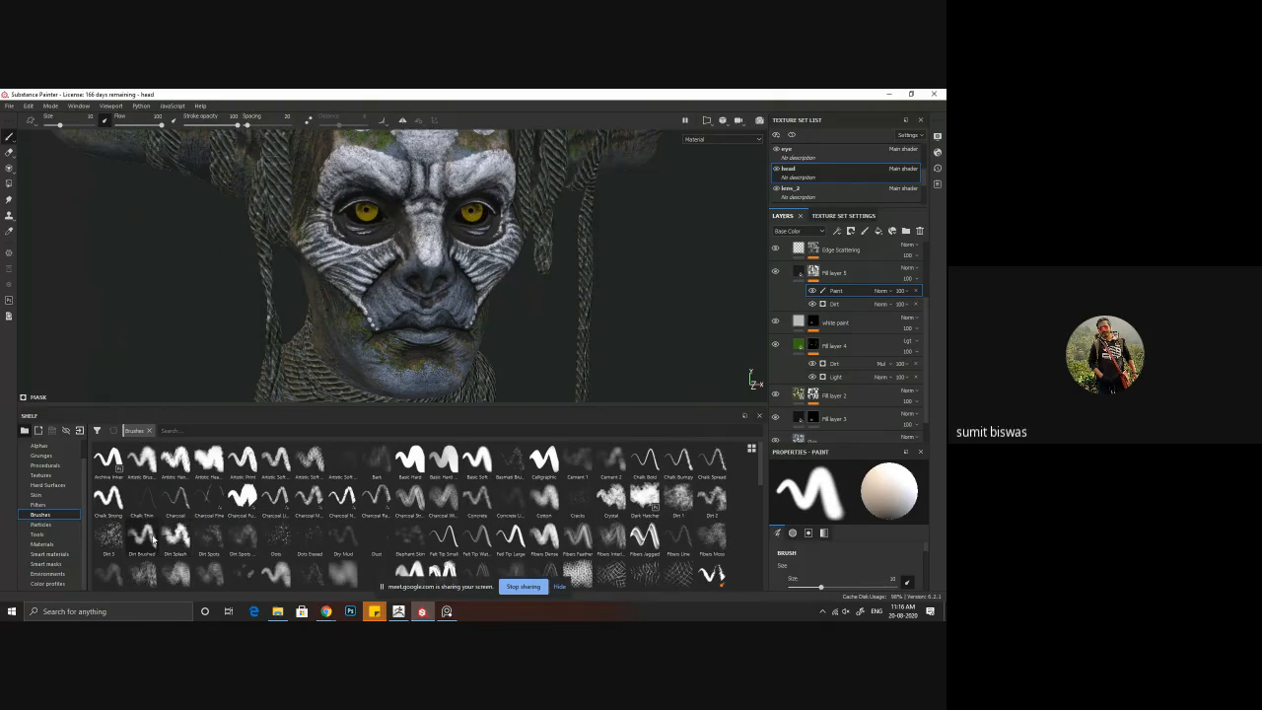
click(708, 501)
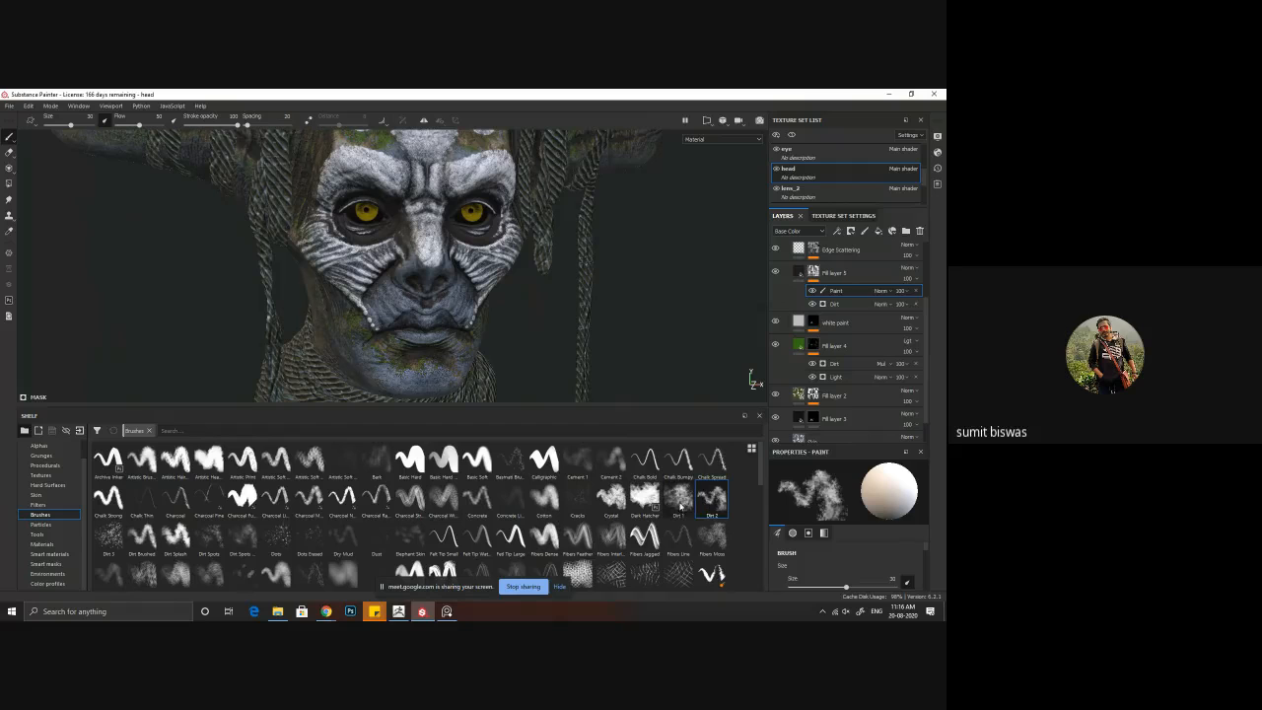
scroll(527, 349, up, 5)
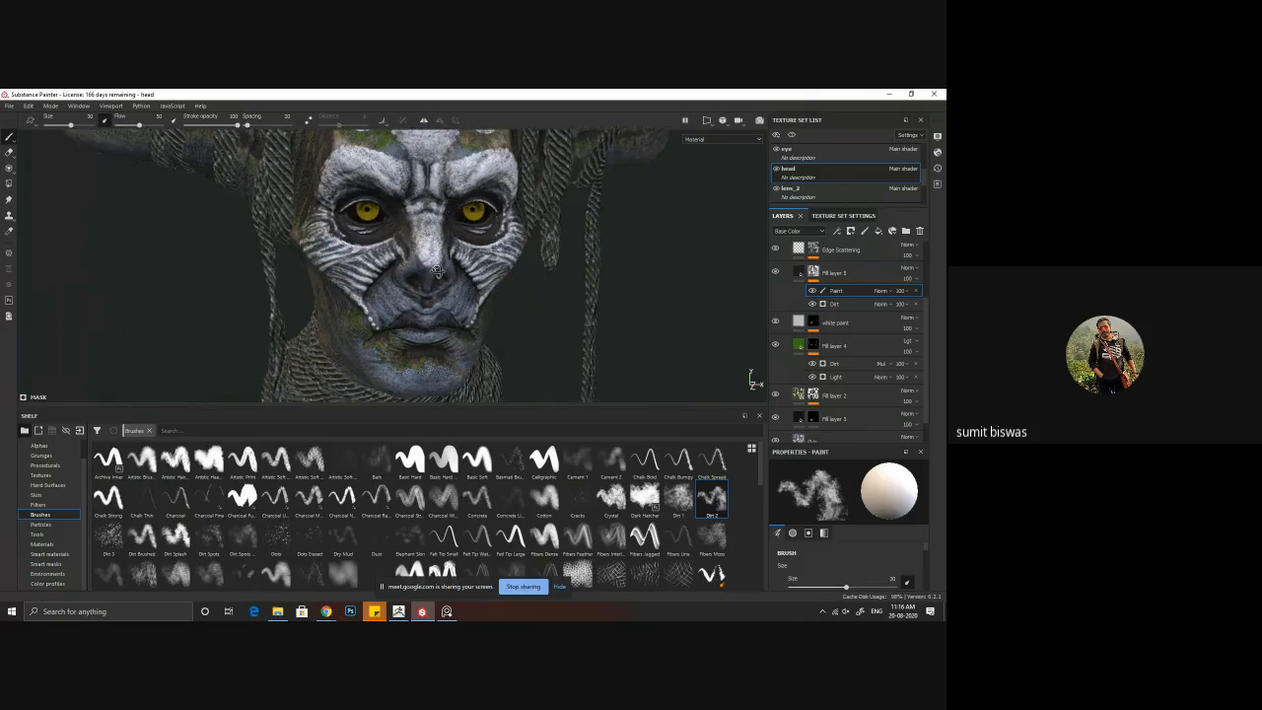
Step: Switch the mask brush to black and set its size to 10.75 for the area around the nose and upper lip
alt+right_drag(528, 348, 523, 367)
alt+drag(434, 305, 409, 263)
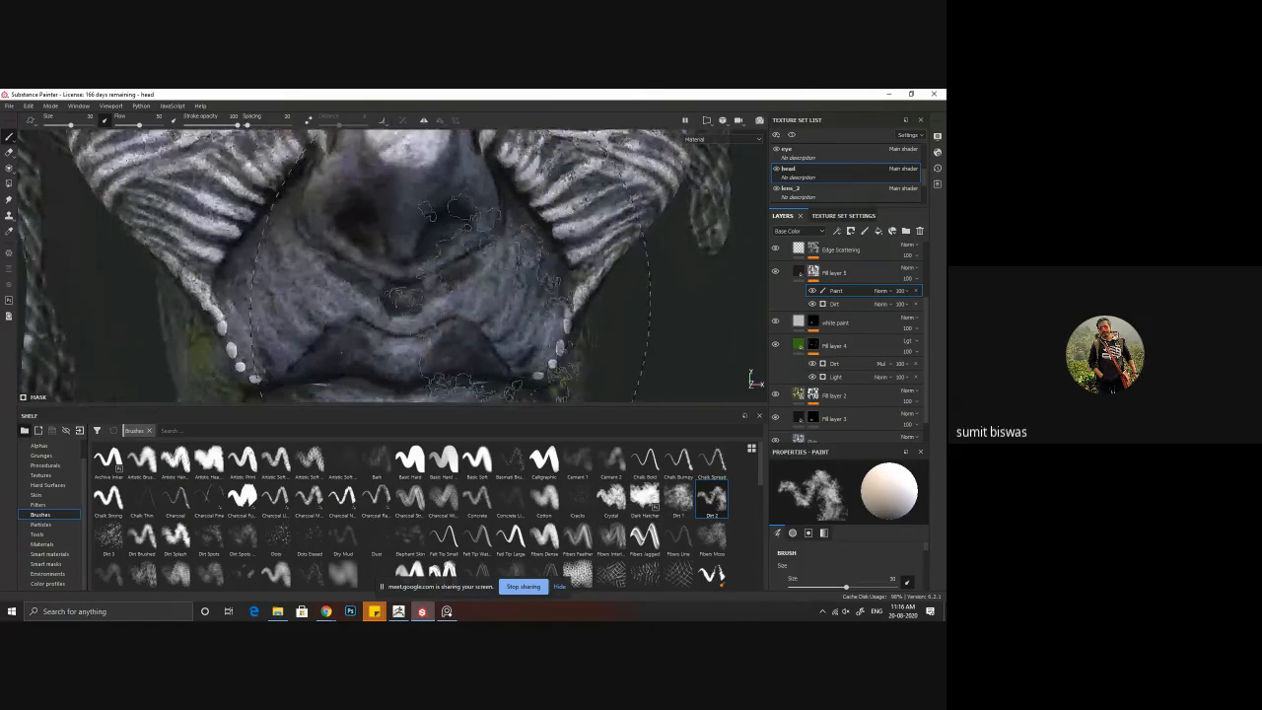
mouse_move(410, 263)
ctrl+right_down()
mouse_move(345, 264)
mouse_move(383, 263)
ctrl+right_up()
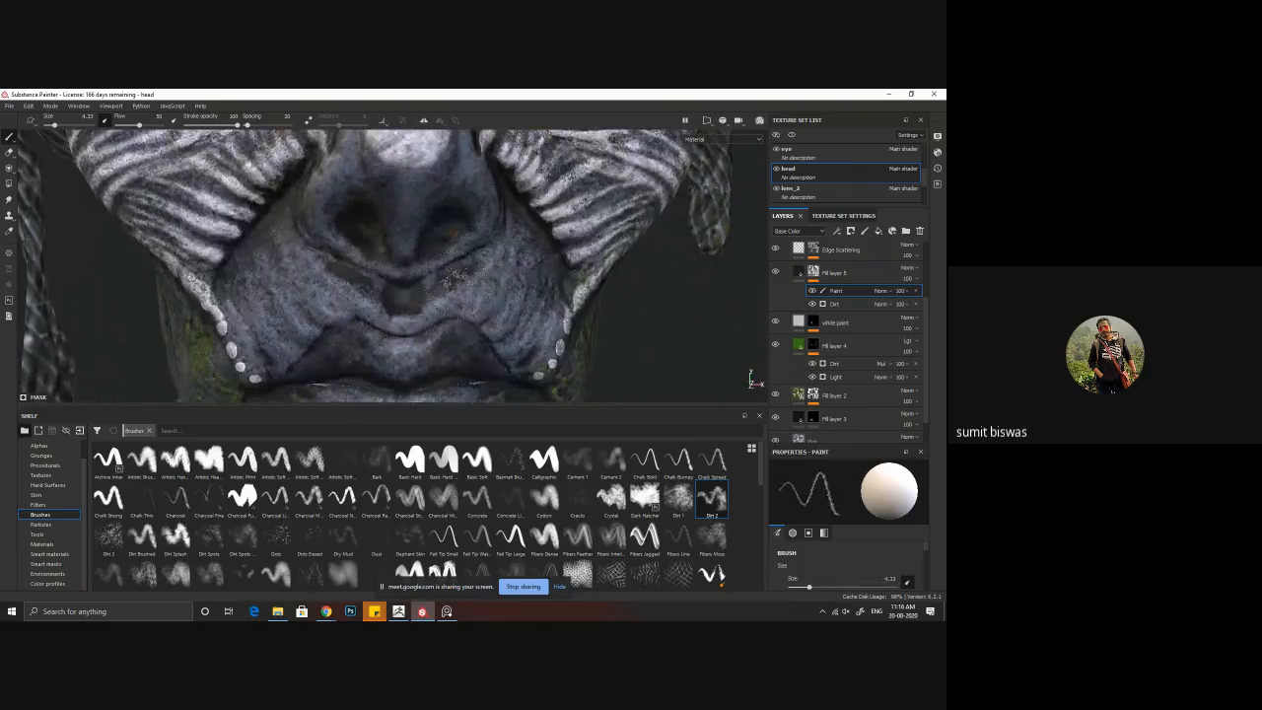
mouse_move(675, 453)
key(x)
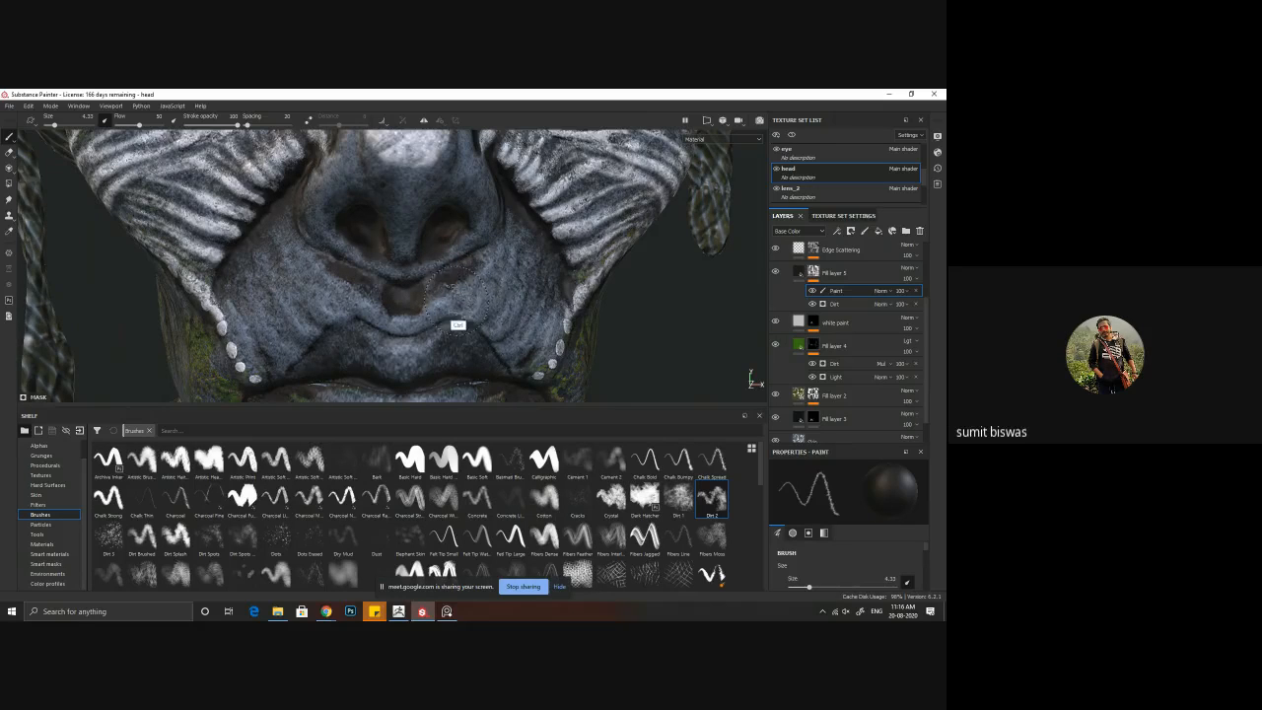
ctrl+right_drag(625, 330, 639, 337)
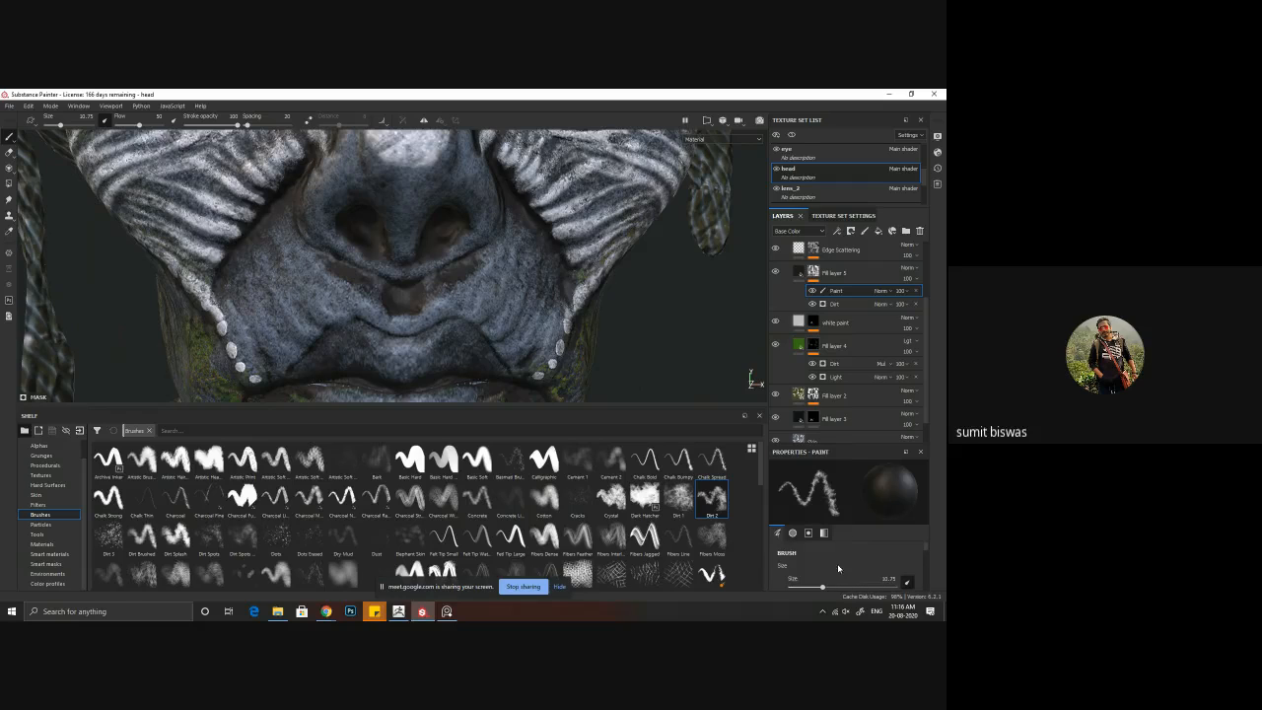
Step: Try a stroke under the nose at stroke opacity 51, undo it and set the stroke opacity to 17
scroll(839, 570, down, 1)
scroll(823, 581, down, 2)
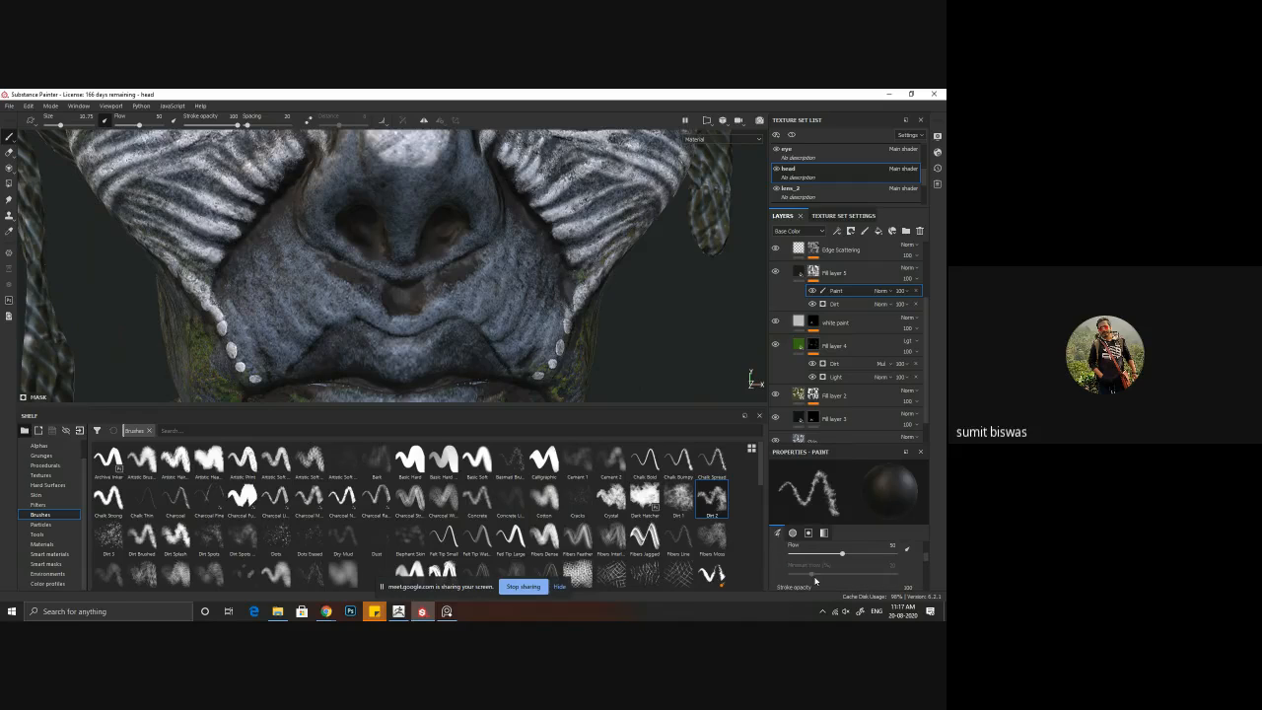
scroll(835, 563, down, 2)
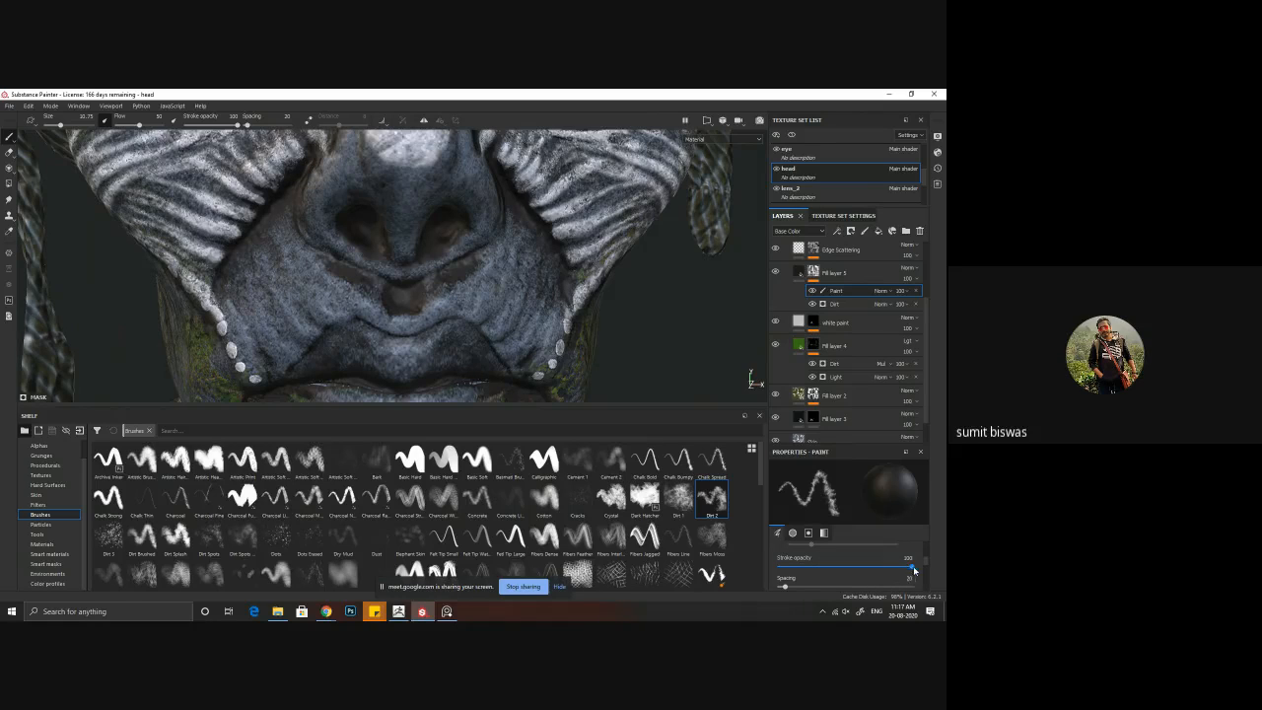
drag(892, 573, 845, 569)
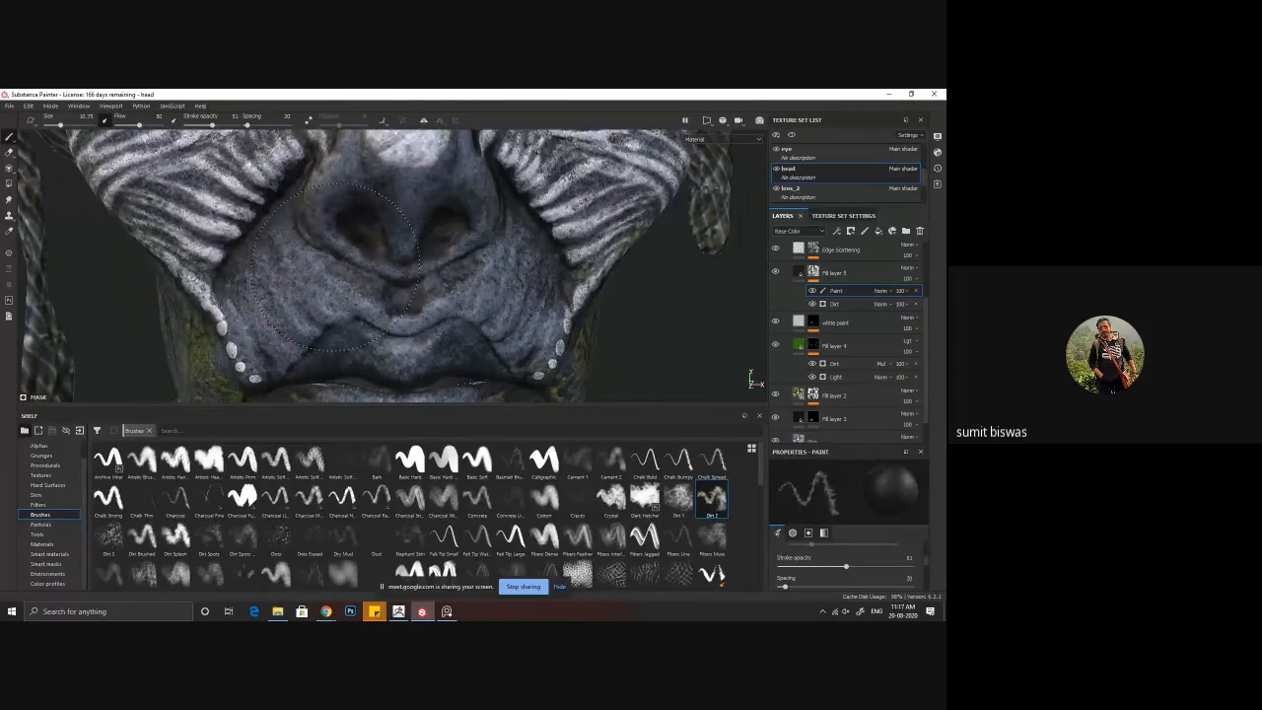
drag(414, 251, 448, 285)
key(ctrl+z)
drag(210, 127, 195, 126)
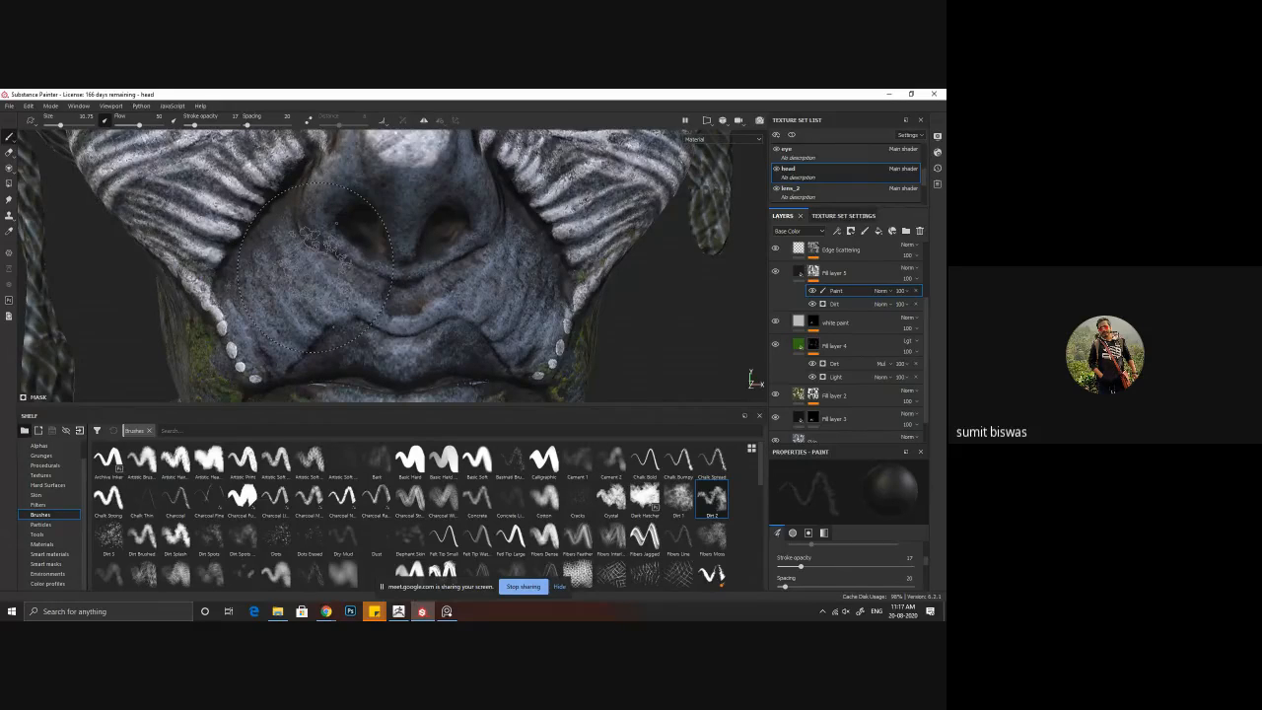
Step: Paint black on Fill layer 5's mask around the upper lip, mouth and chin to soften the dirt
mouse_move(315, 268)
alt+mouse_down()
mouse_move(372, 266)
mouse_move(349, 296)
mouse_move(254, 276)
alt+mouse_up()
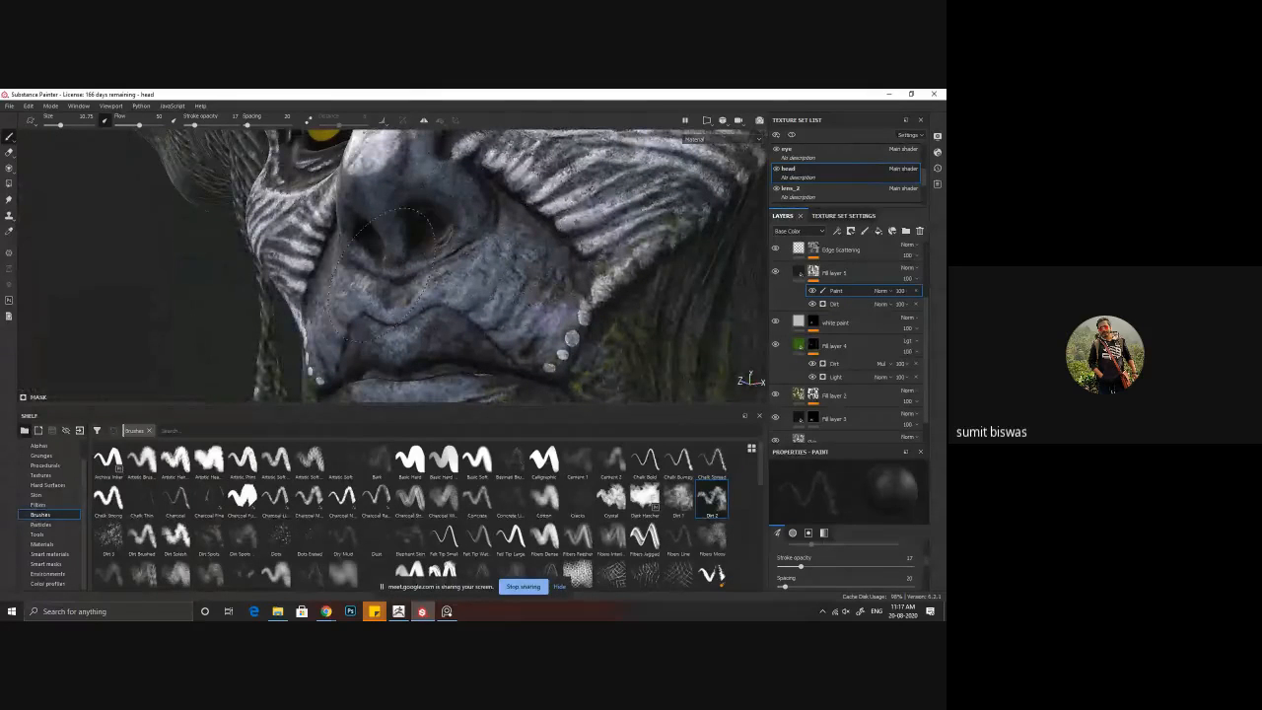
mouse_move(468, 309)
alt+mouse_down()
mouse_move(526, 339)
mouse_move(534, 295)
mouse_move(496, 259)
alt+mouse_up()
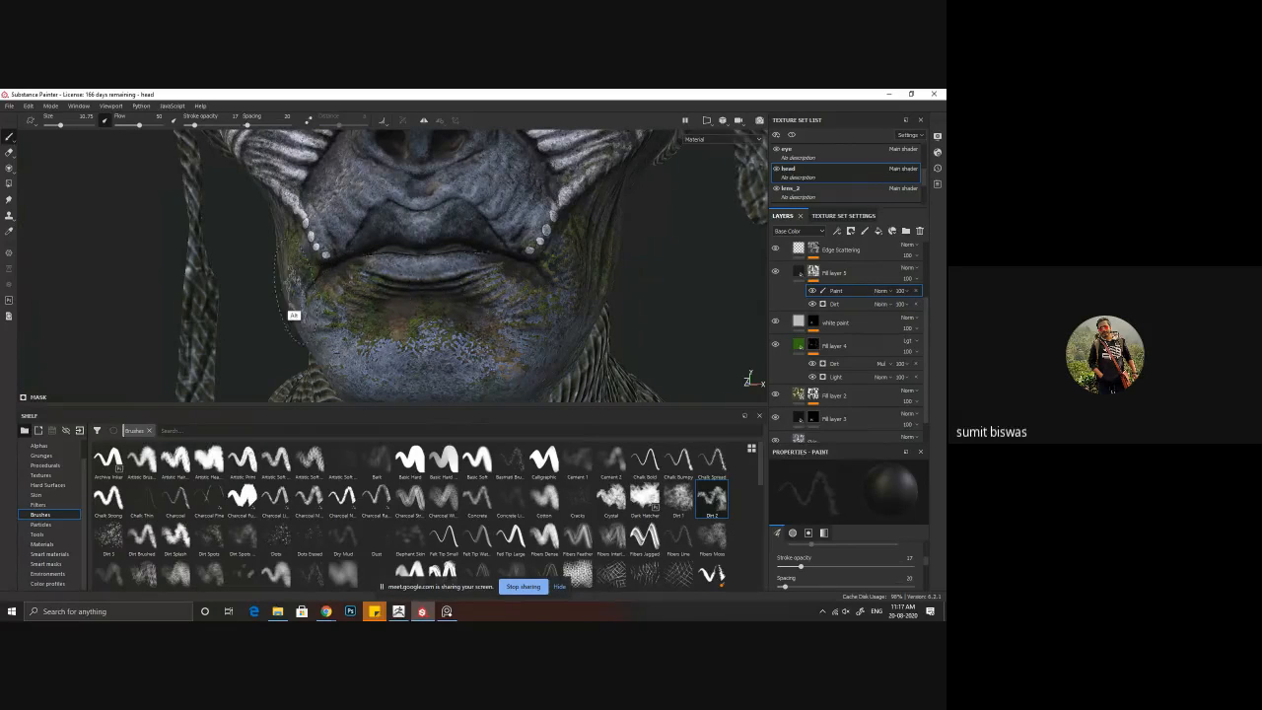
alt+drag(293, 312, 473, 325)
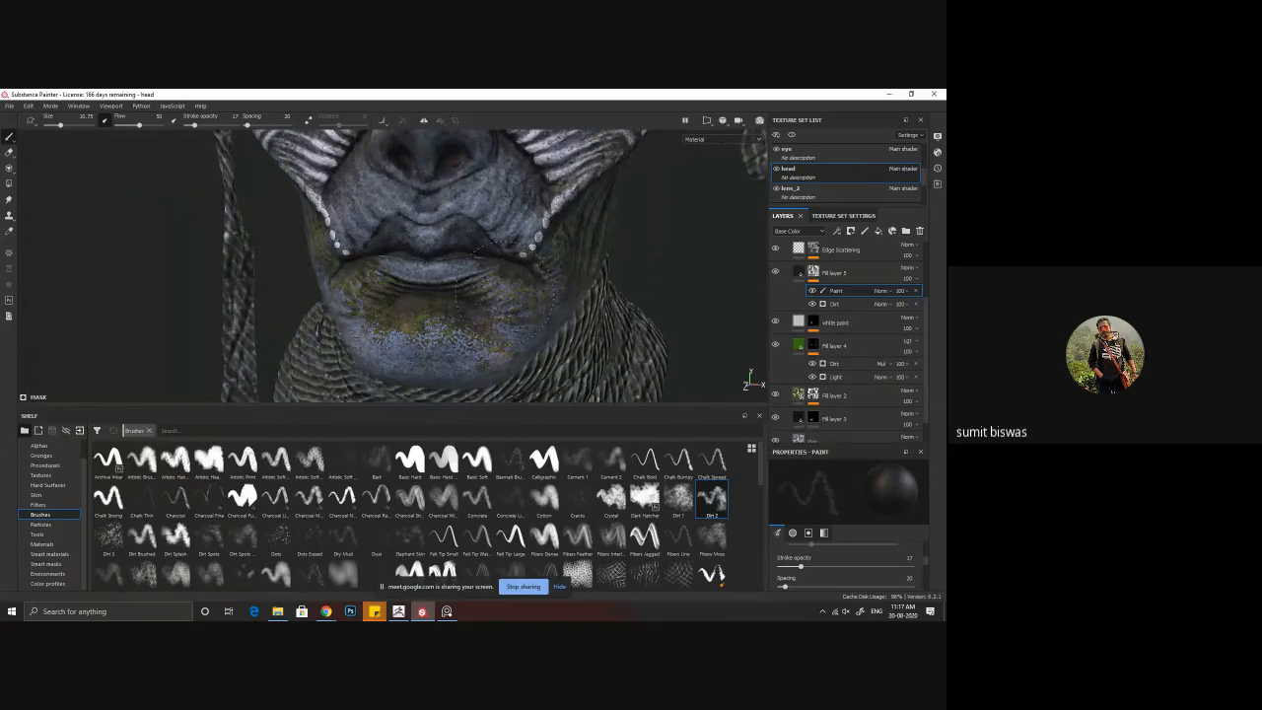
mouse_move(508, 313)
alt+mouse_down()
mouse_move(398, 290)
mouse_move(543, 305)
mouse_move(445, 269)
alt+mouse_up()
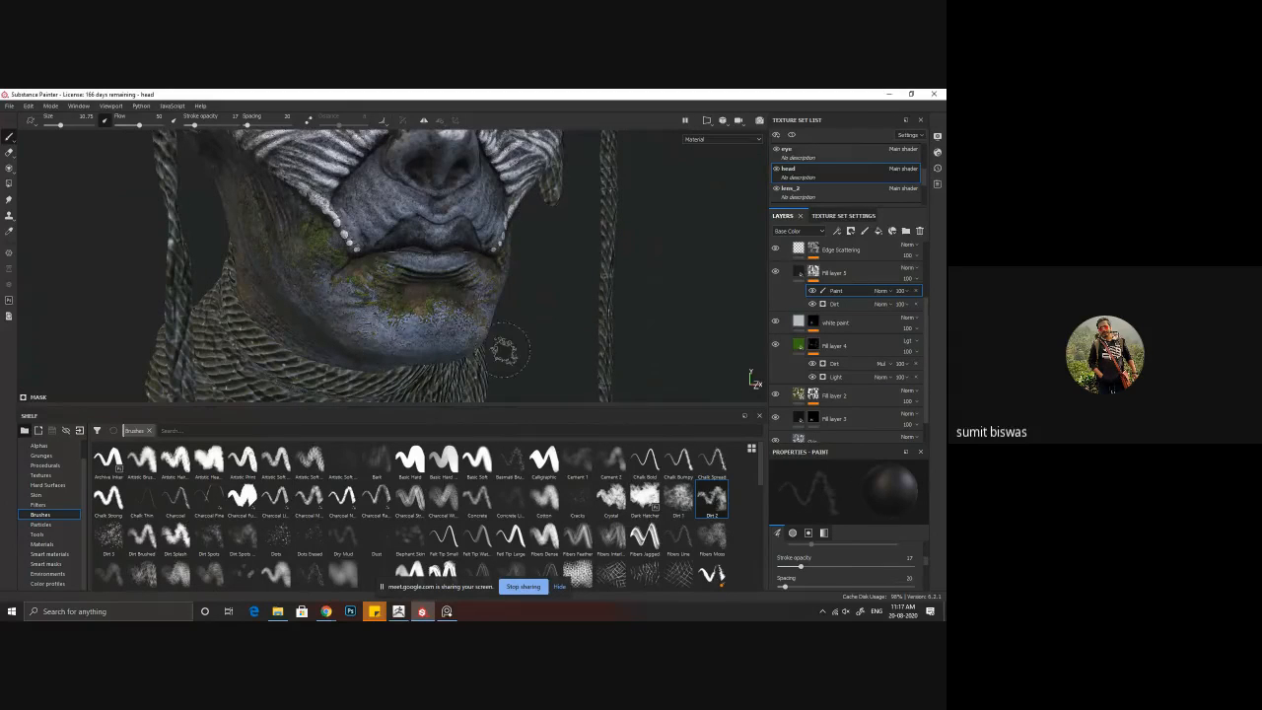
Step: Add a Paint effect above the Light generator in Fill layer 2's mask
click(817, 397)
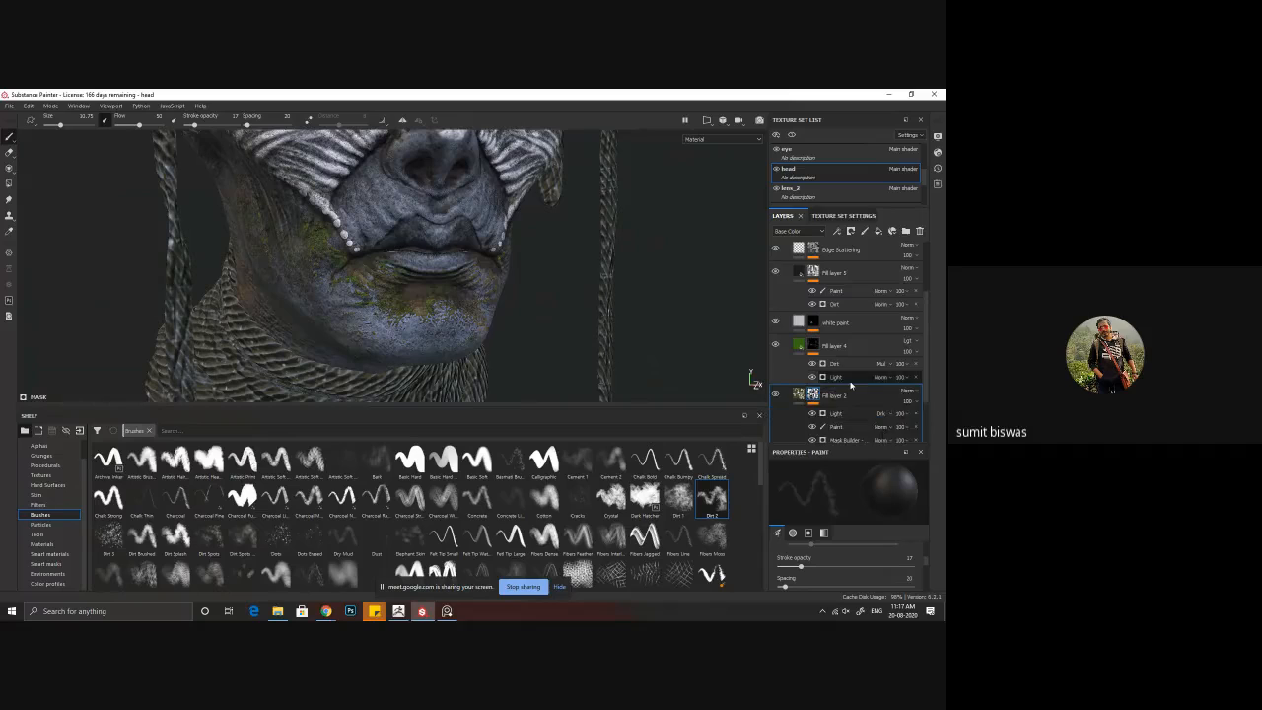
scroll(842, 380, down, 1)
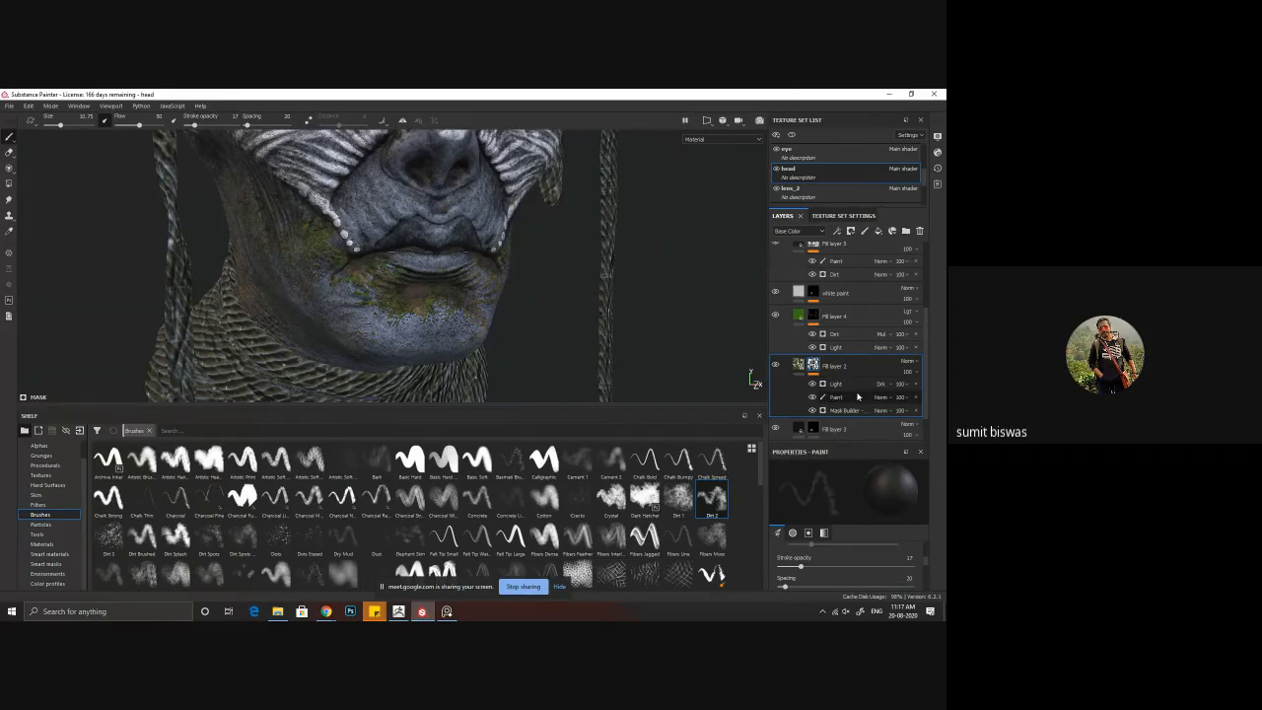
right_click(855, 385)
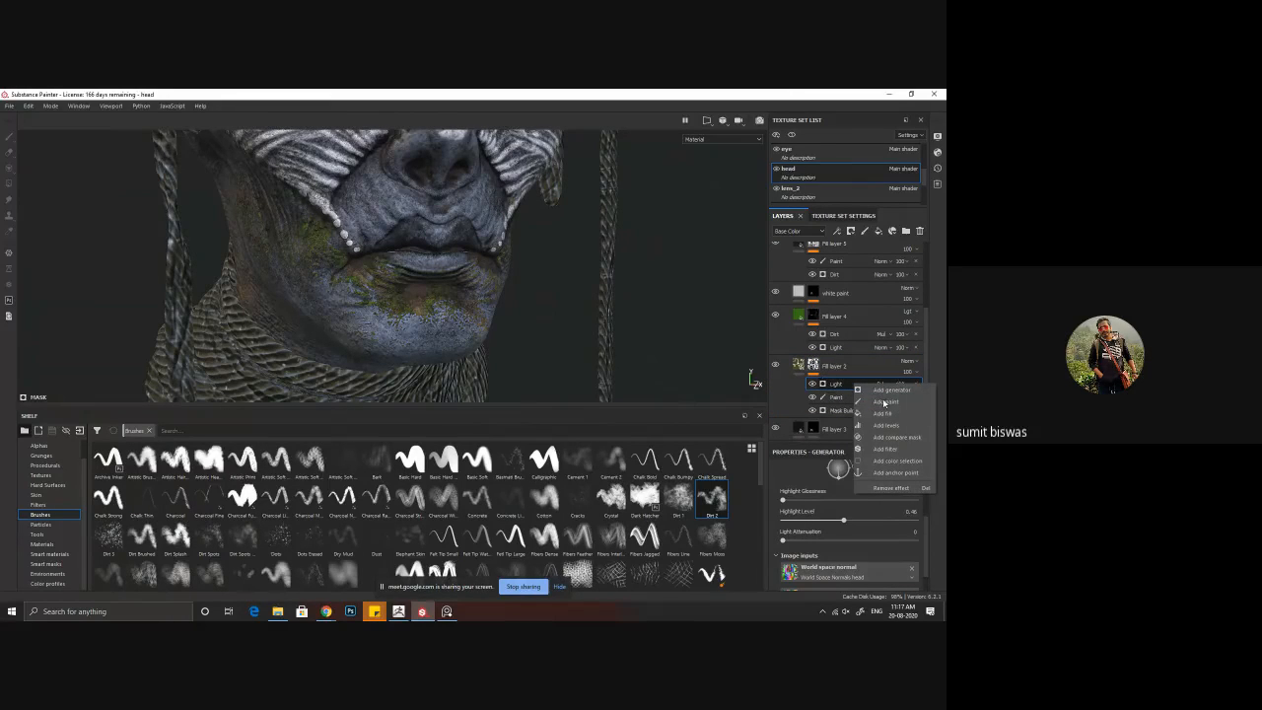
click(899, 401)
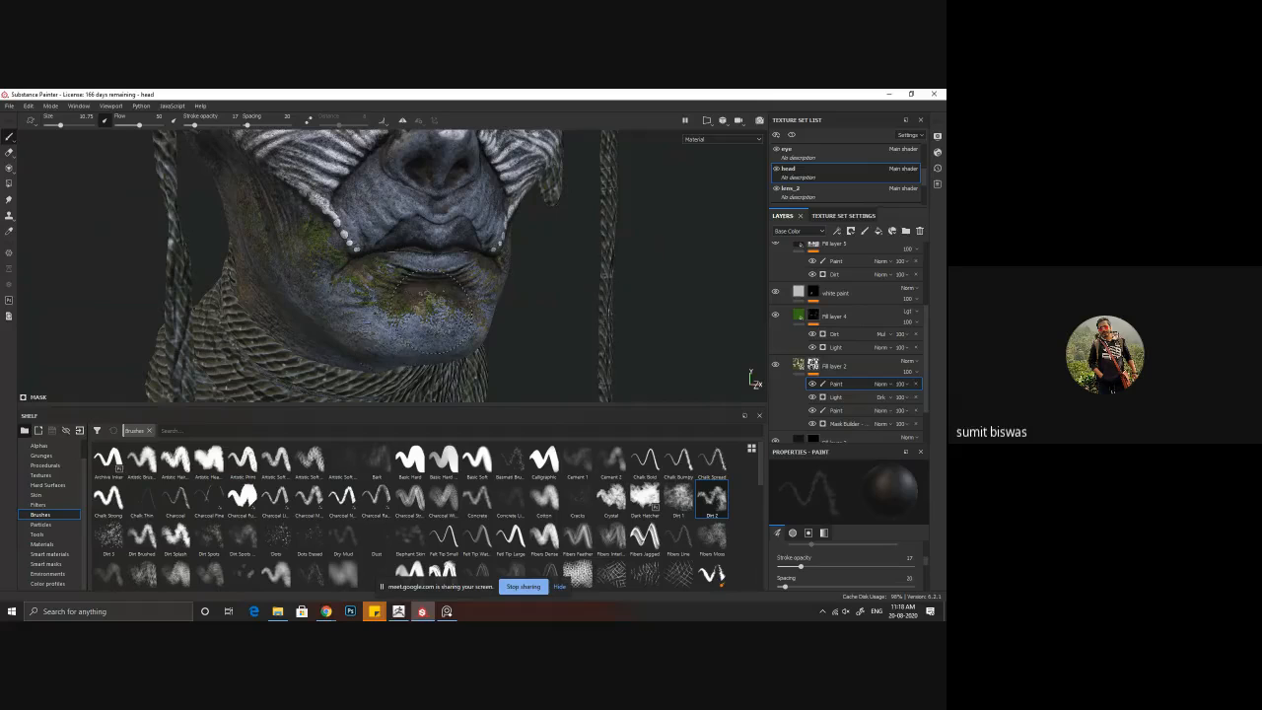
Step: Paint moss onto the chin in Fill layer 2's mask with the white Dirt 2 brush at stroke opacity 34
alt+drag(422, 342, 403, 321)
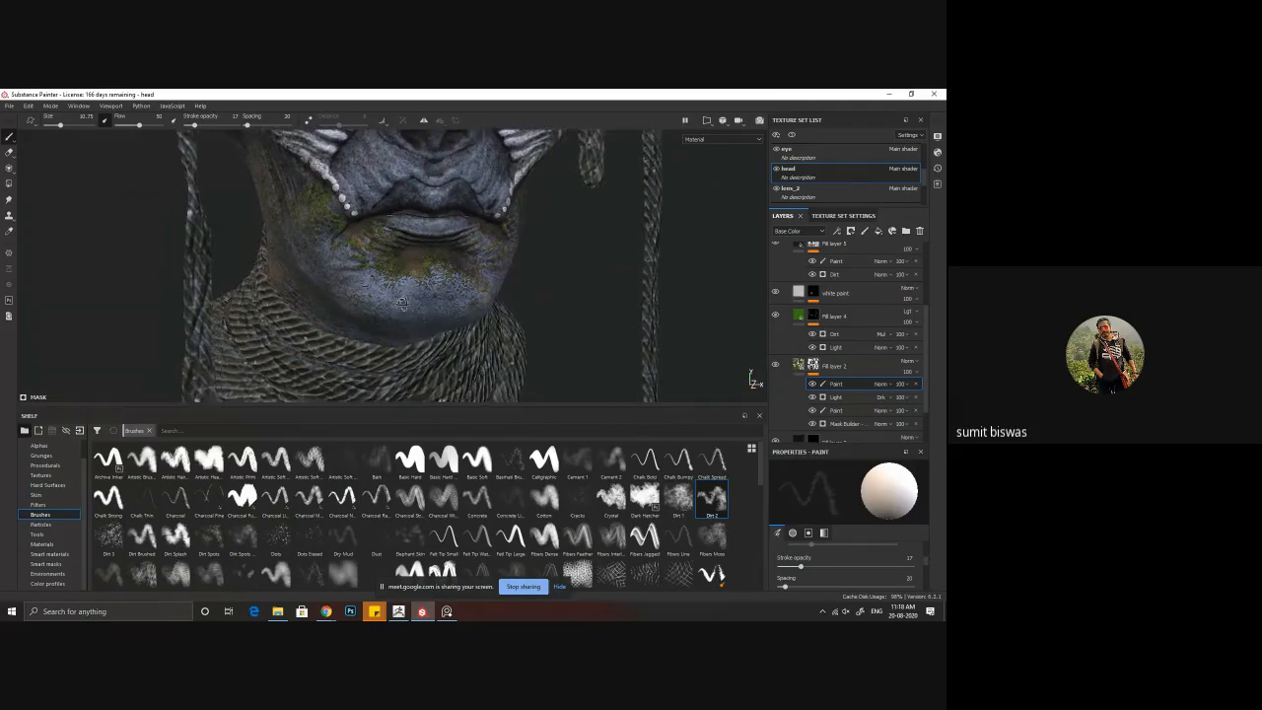
alt+right_drag(403, 321, 468, 348)
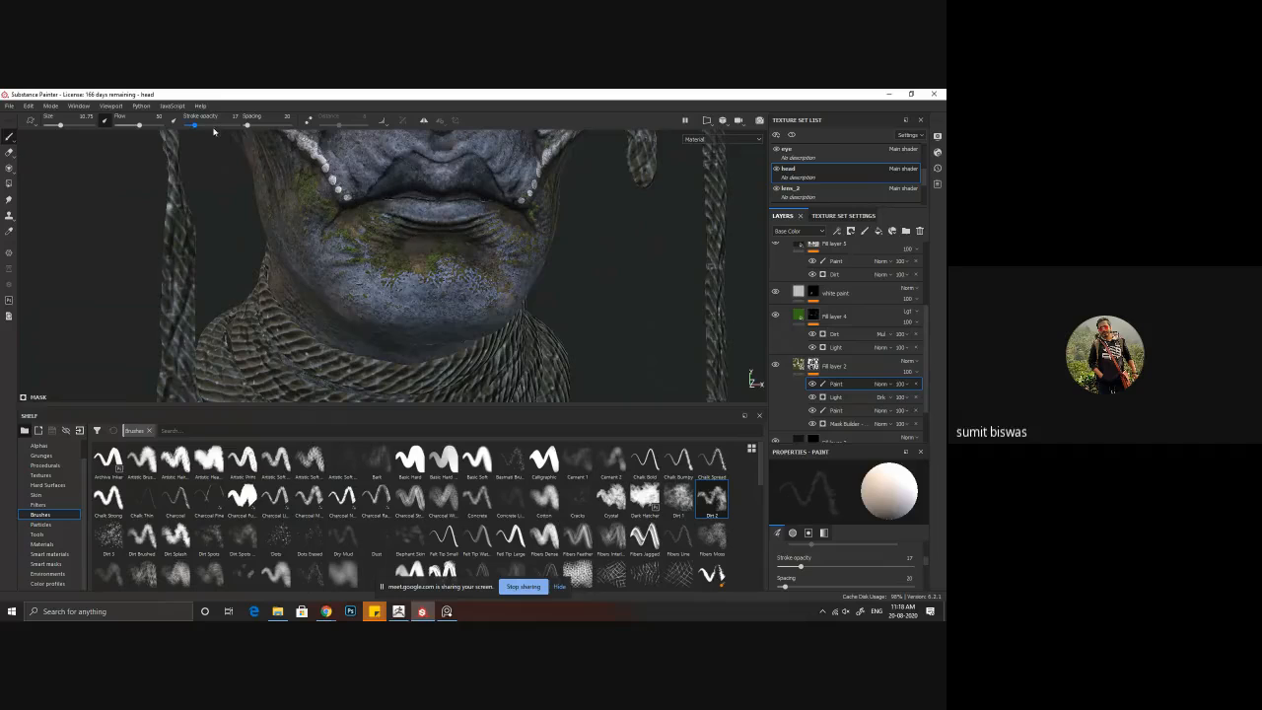
drag(194, 125, 203, 125)
alt+drag(394, 321, 464, 288)
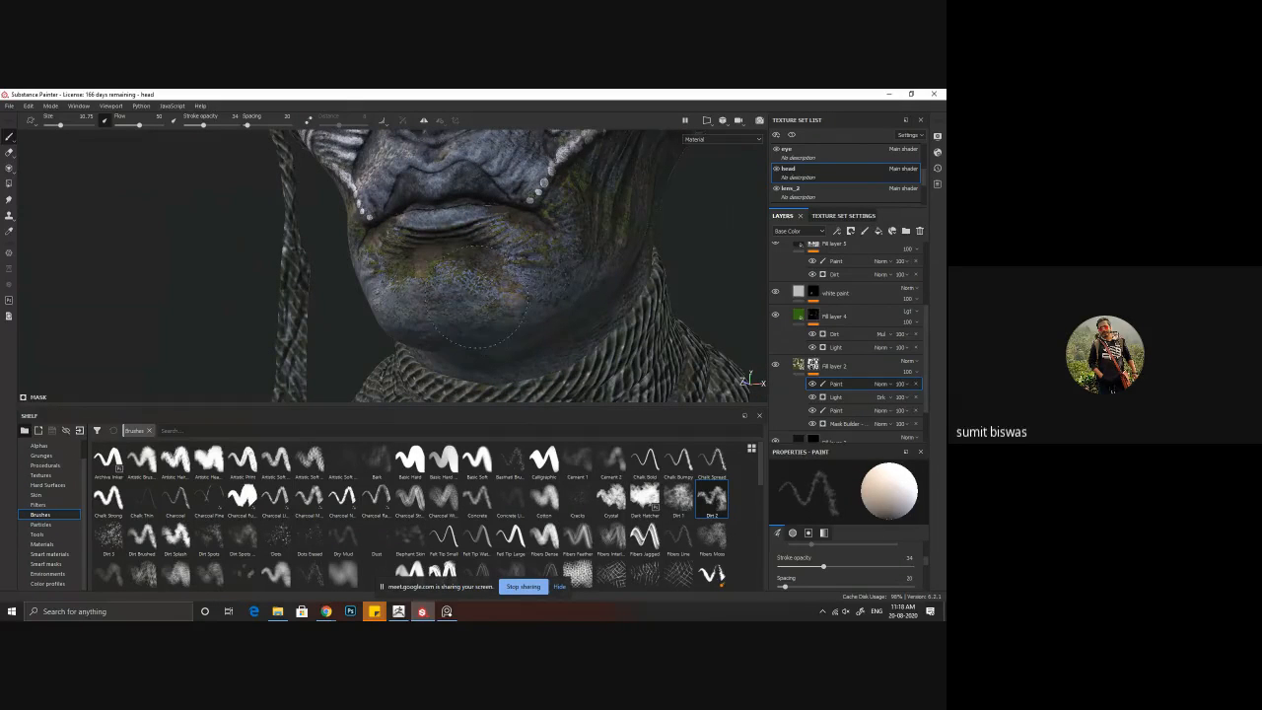
Step: Extend the moss across the sides of the chin and along the jaw in Fill layer 2's mask
alt+drag(414, 302, 398, 328)
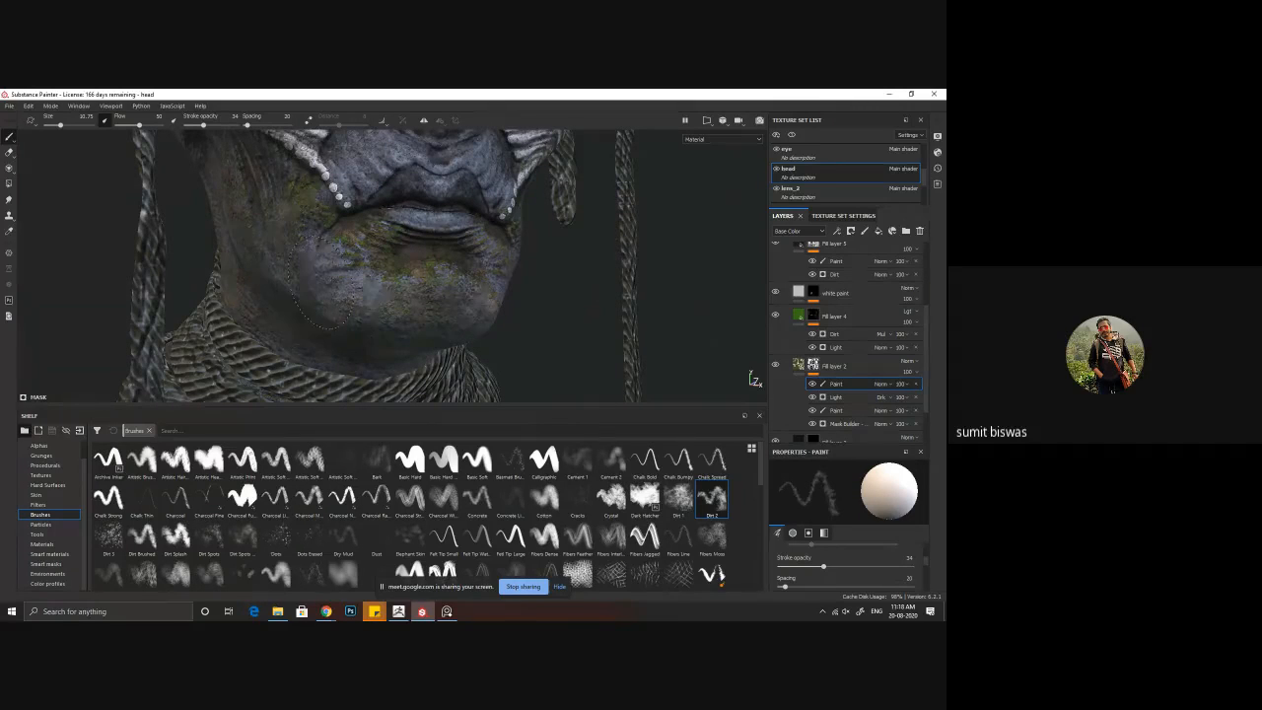
alt+drag(479, 325, 622, 303)
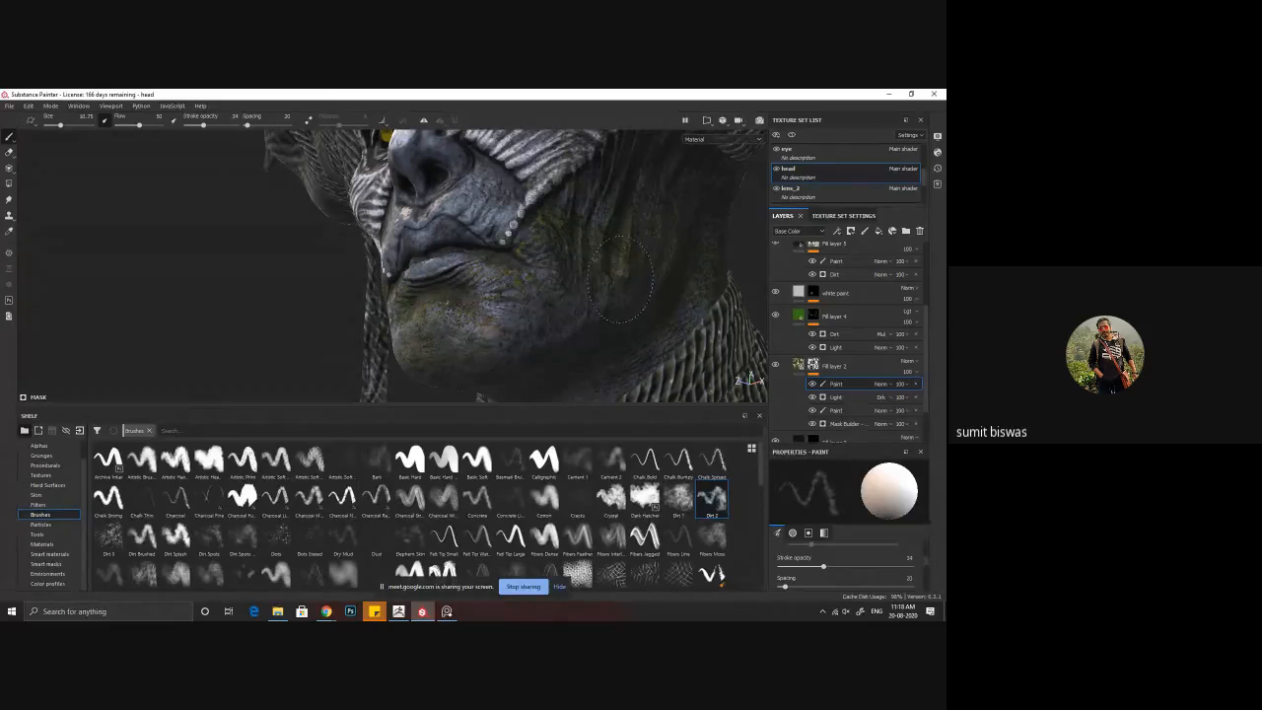
alt+drag(485, 343, 518, 329)
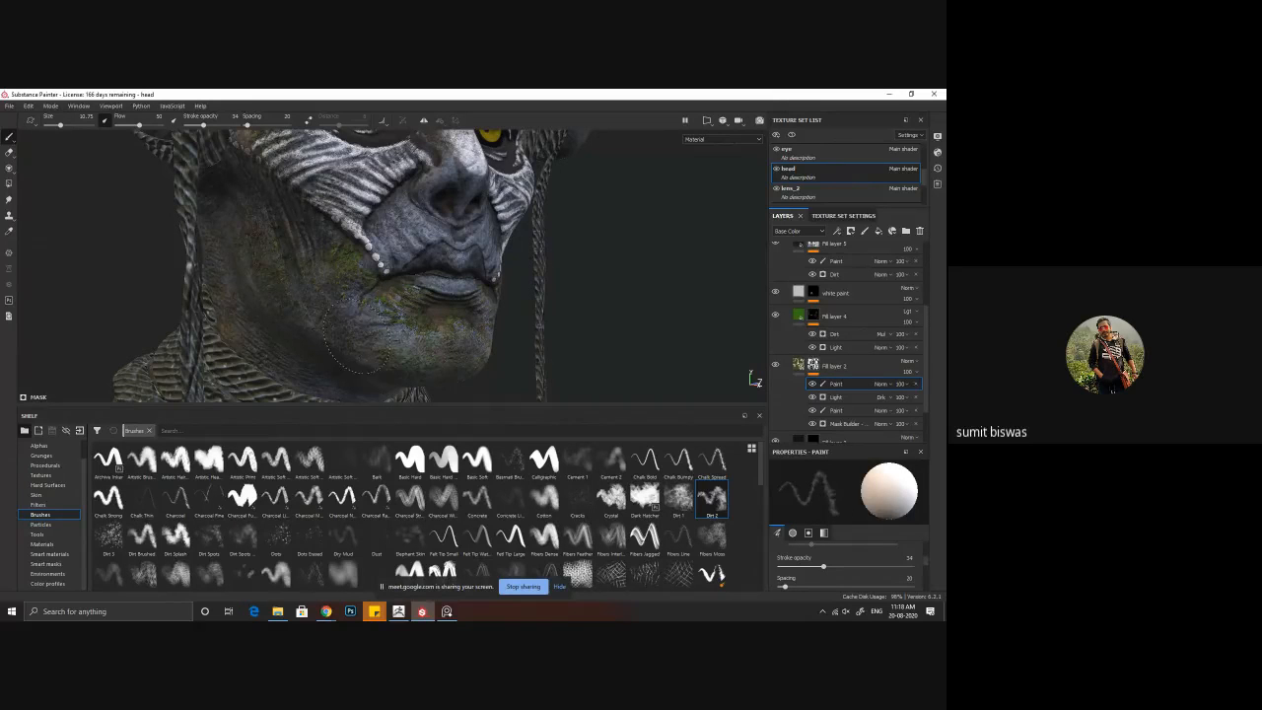
alt+drag(501, 333, 456, 328)
alt+drag(421, 335, 418, 336)
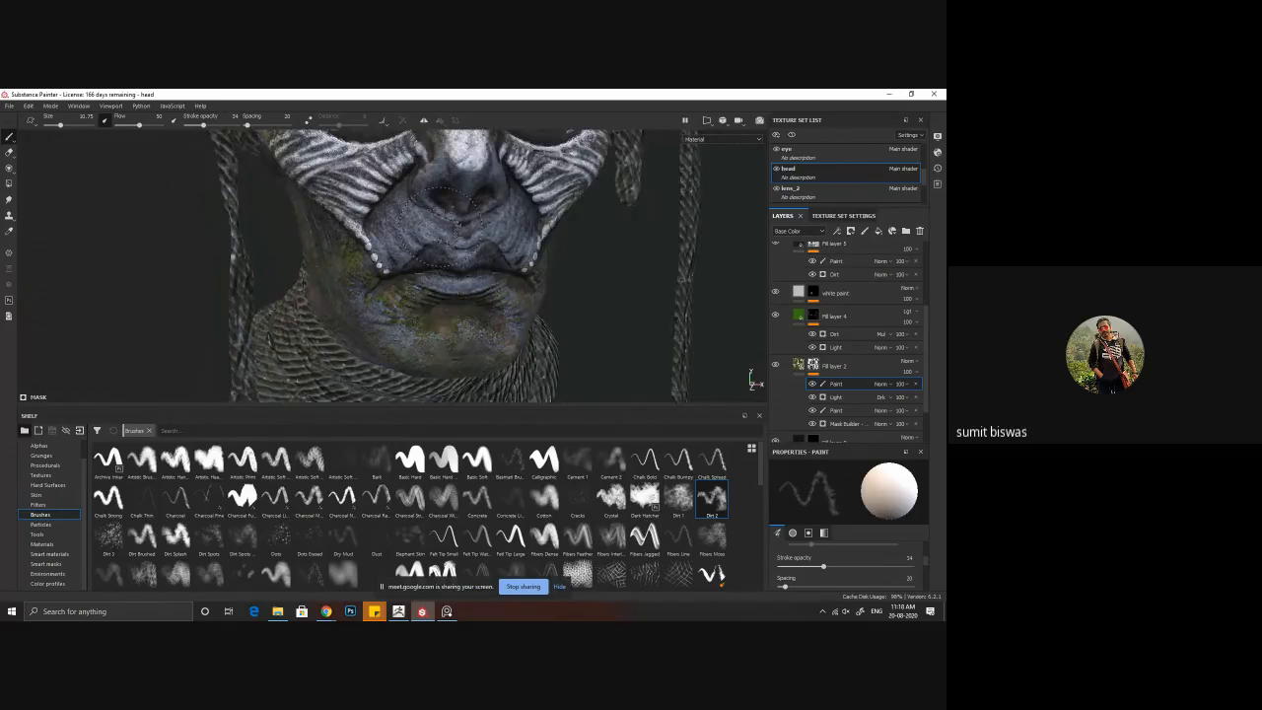
Step: Examine the whole face and head from the front and sides to judge the mossy skin and face paint
alt+right_drag(458, 224, 449, 289)
mouse_move(465, 244)
alt+mouse_down()
mouse_move(358, 289)
mouse_move(403, 320)
alt+mouse_up()
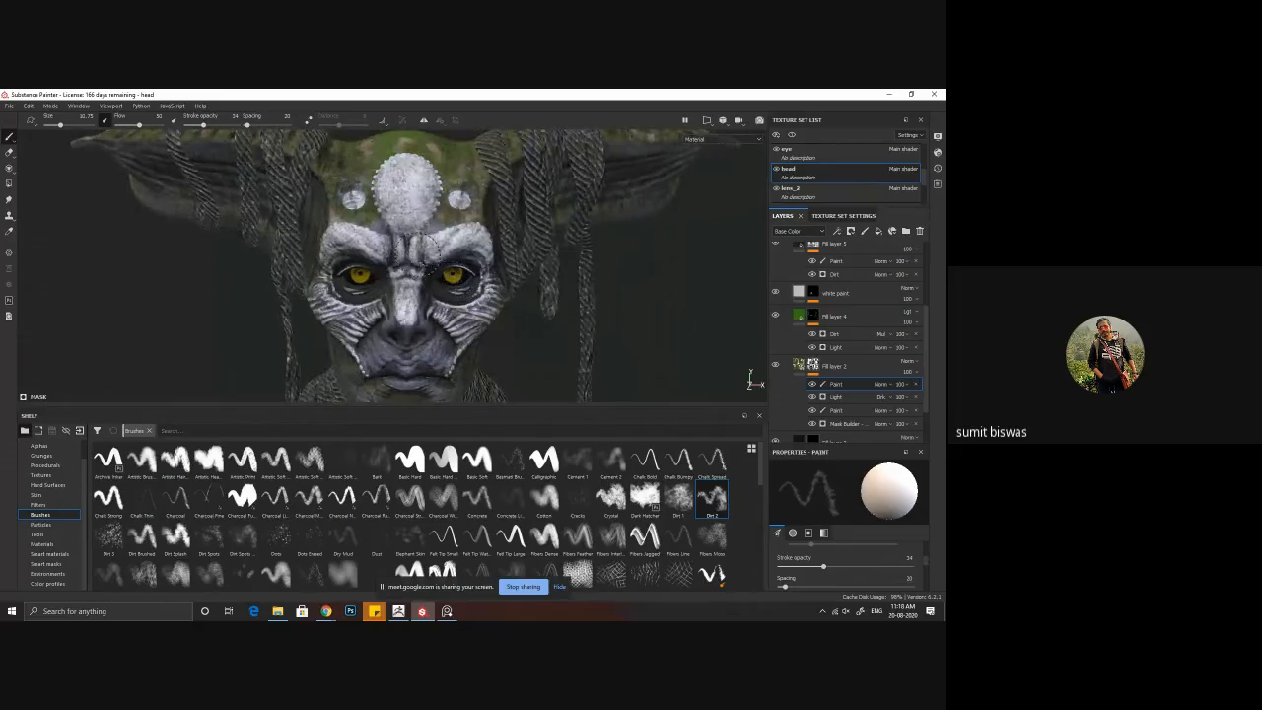
alt+drag(419, 253, 415, 278)
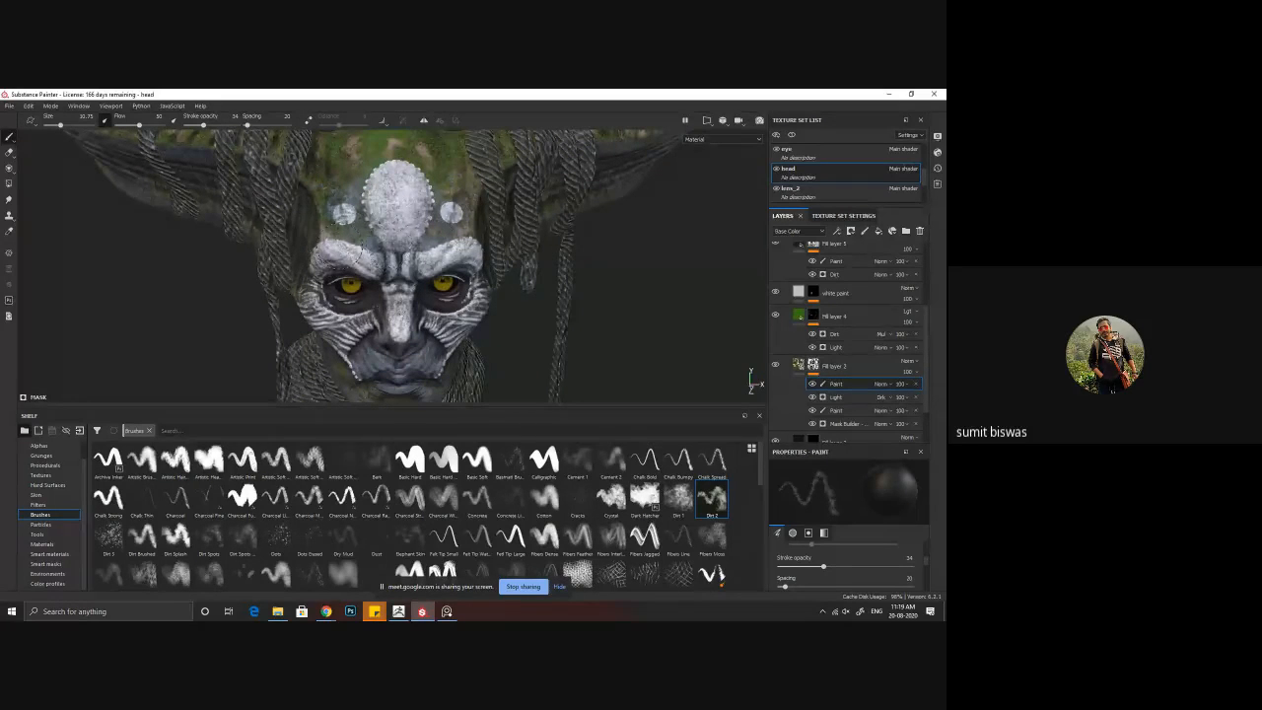
mouse_move(424, 223)
alt+mouse_down()
mouse_move(339, 221)
mouse_move(390, 233)
mouse_move(424, 218)
alt+mouse_up()
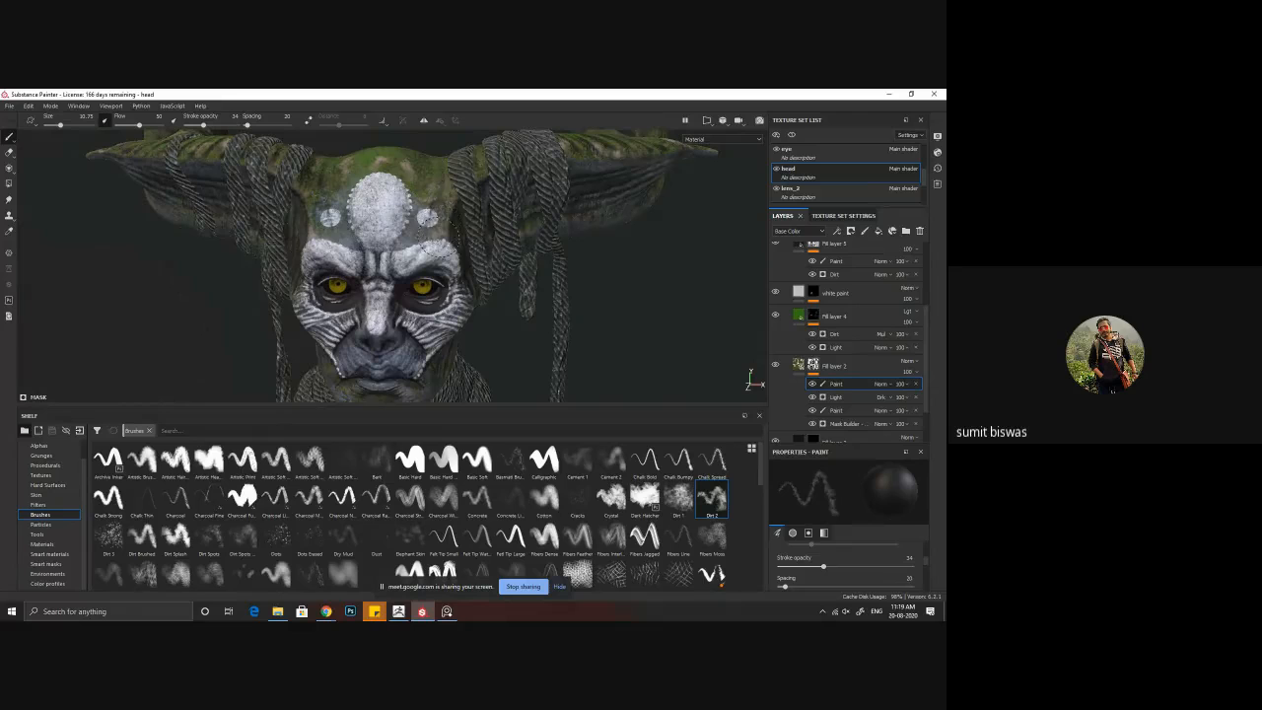
alt+drag(450, 264, 454, 248)
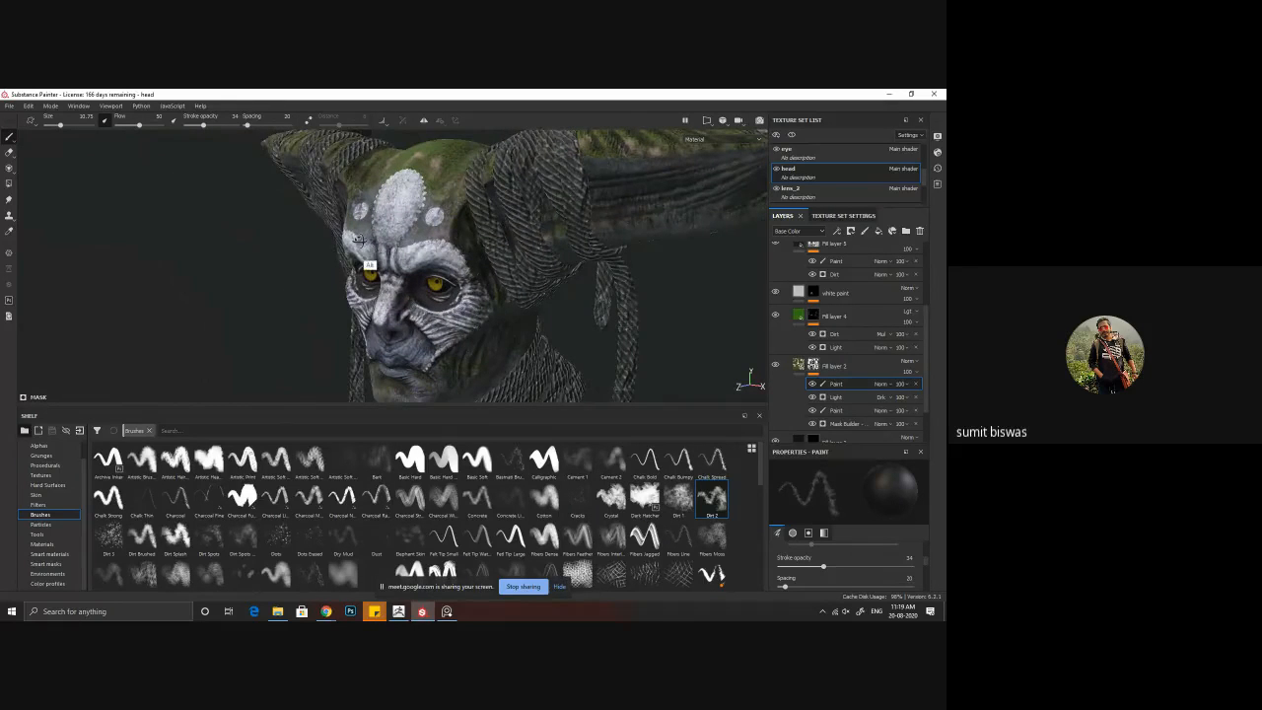
alt+drag(370, 266, 510, 228)
alt+drag(464, 289, 467, 278)
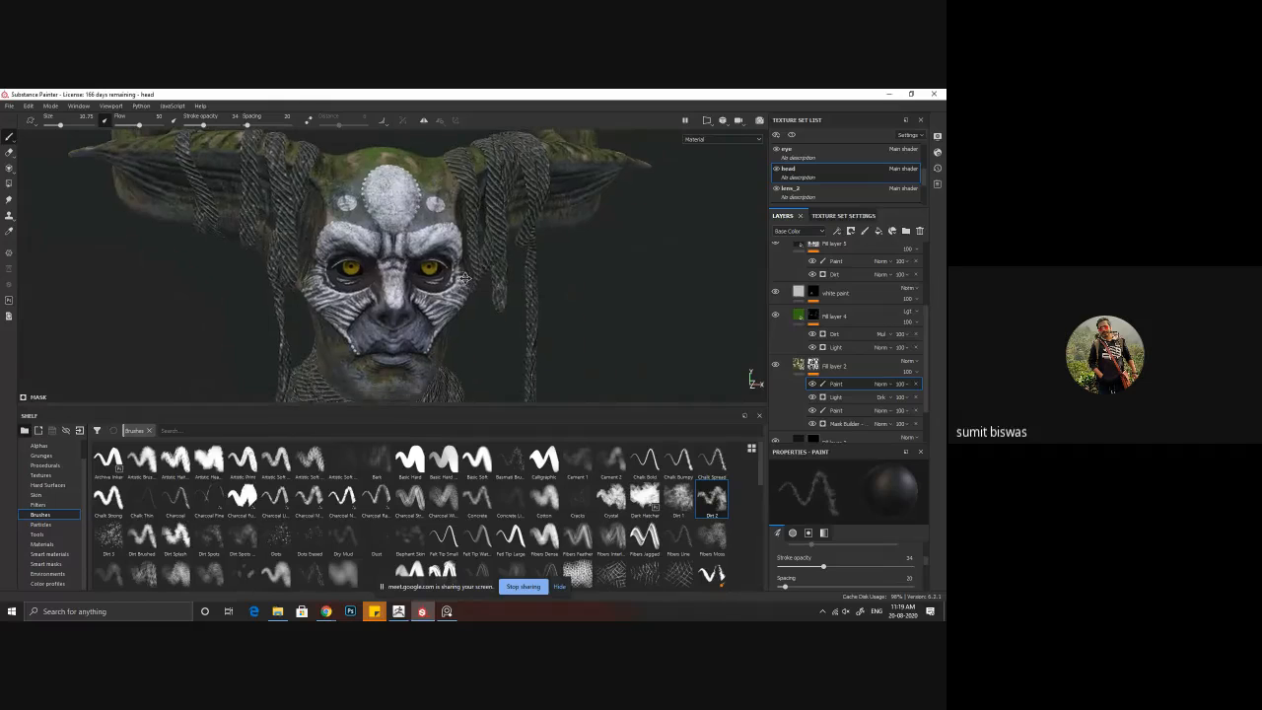
alt+right_drag(370, 264, 407, 306)
alt+middle_drag(407, 306, 430, 259)
alt+drag(443, 279, 477, 287)
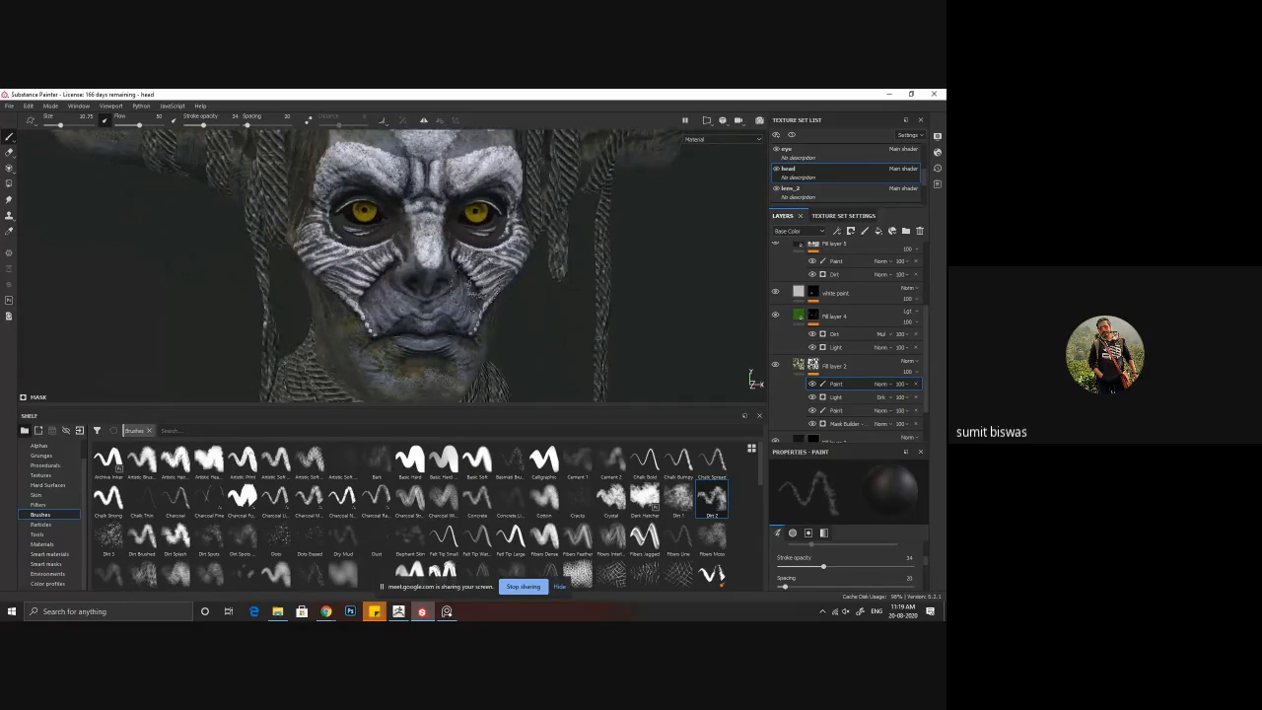
alt+middle_drag(468, 252, 451, 297)
alt+right_drag(452, 297, 386, 285)
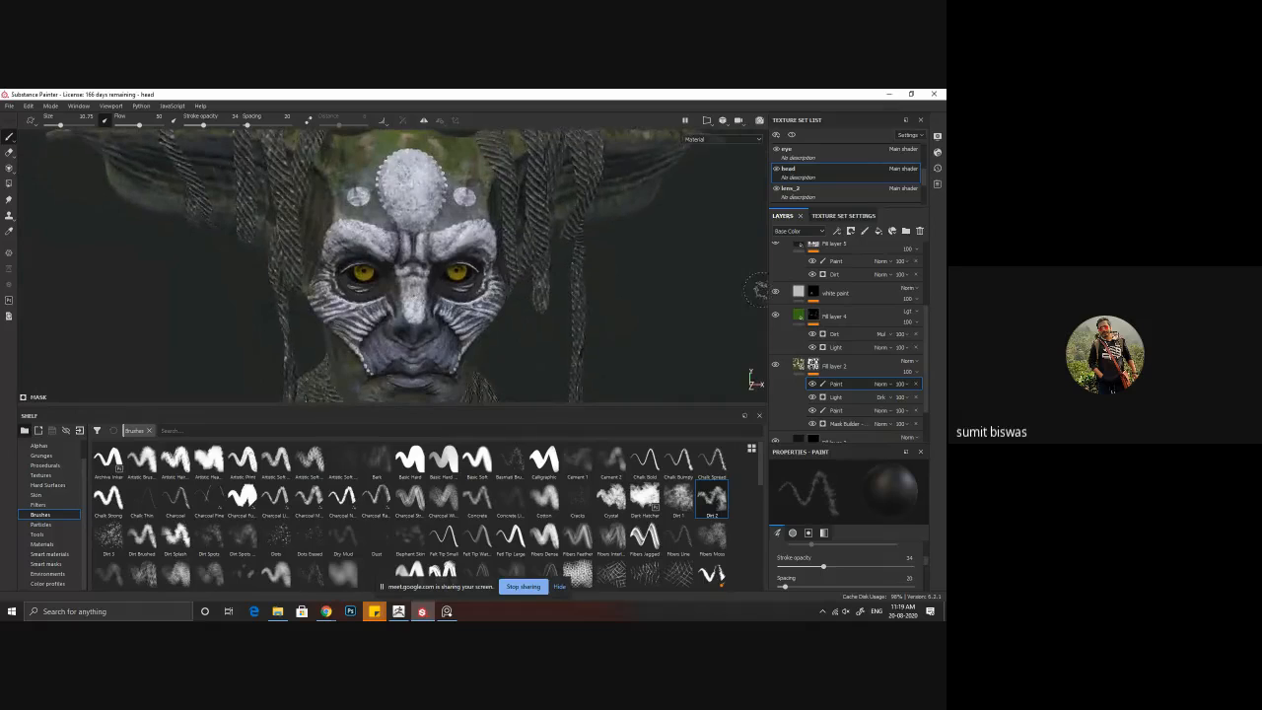
Step: Compare the face with the white paint layer hidden and shown
click(777, 293)
click(776, 293)
alt+right_drag(601, 300, 504, 323)
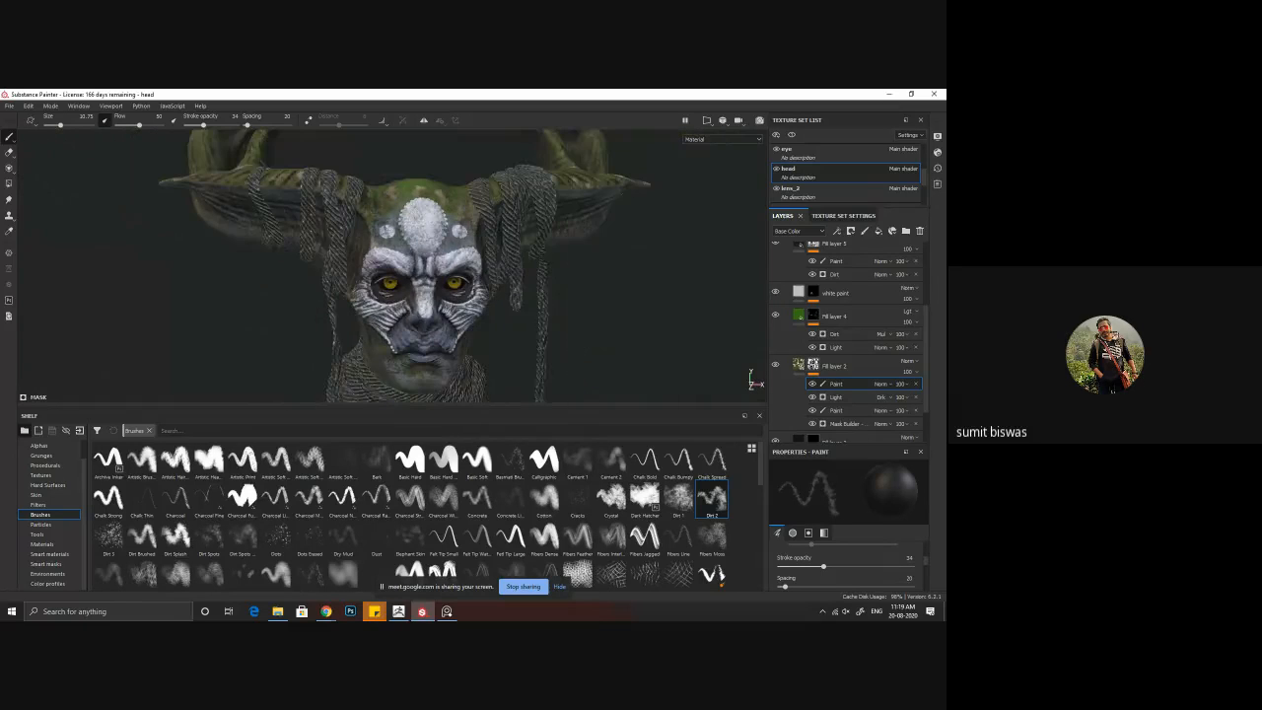
alt+middle_drag(504, 324, 483, 288)
Step: Try a metallic look on the white paint layer by enabling its metal channel and setting Metallic to 1
click(783, 287)
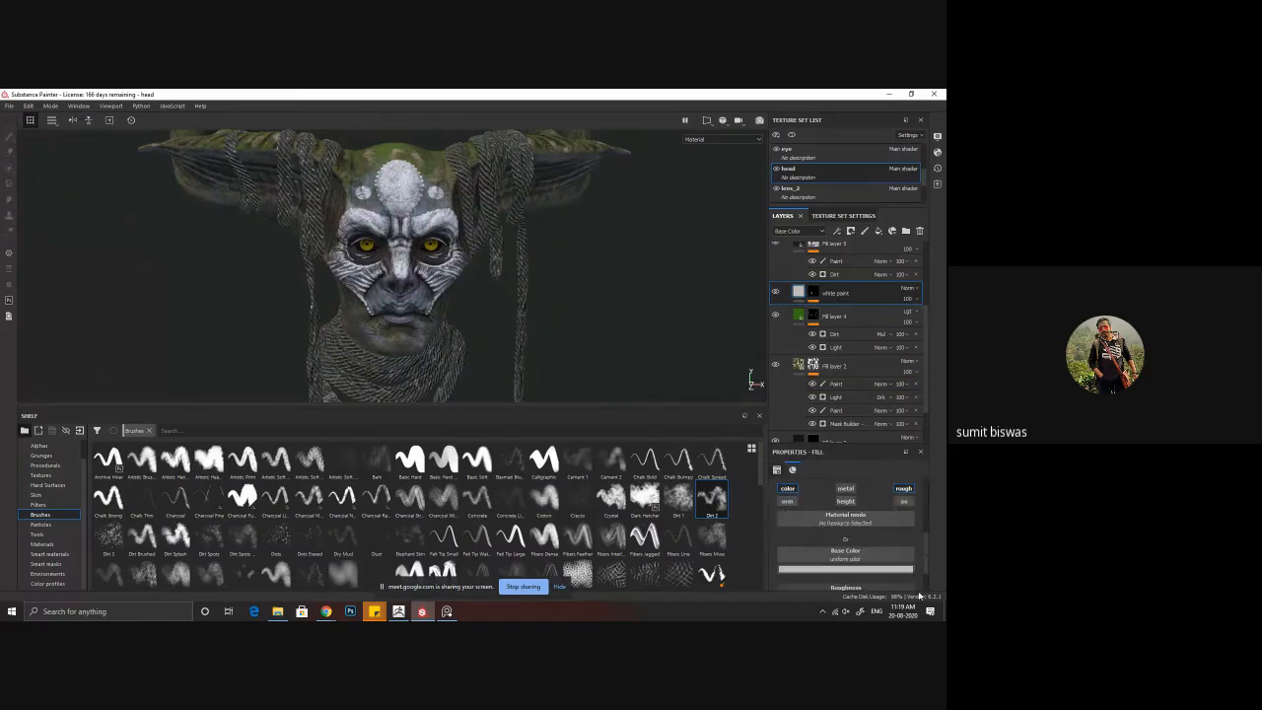
click(846, 489)
scroll(850, 571, down, 2)
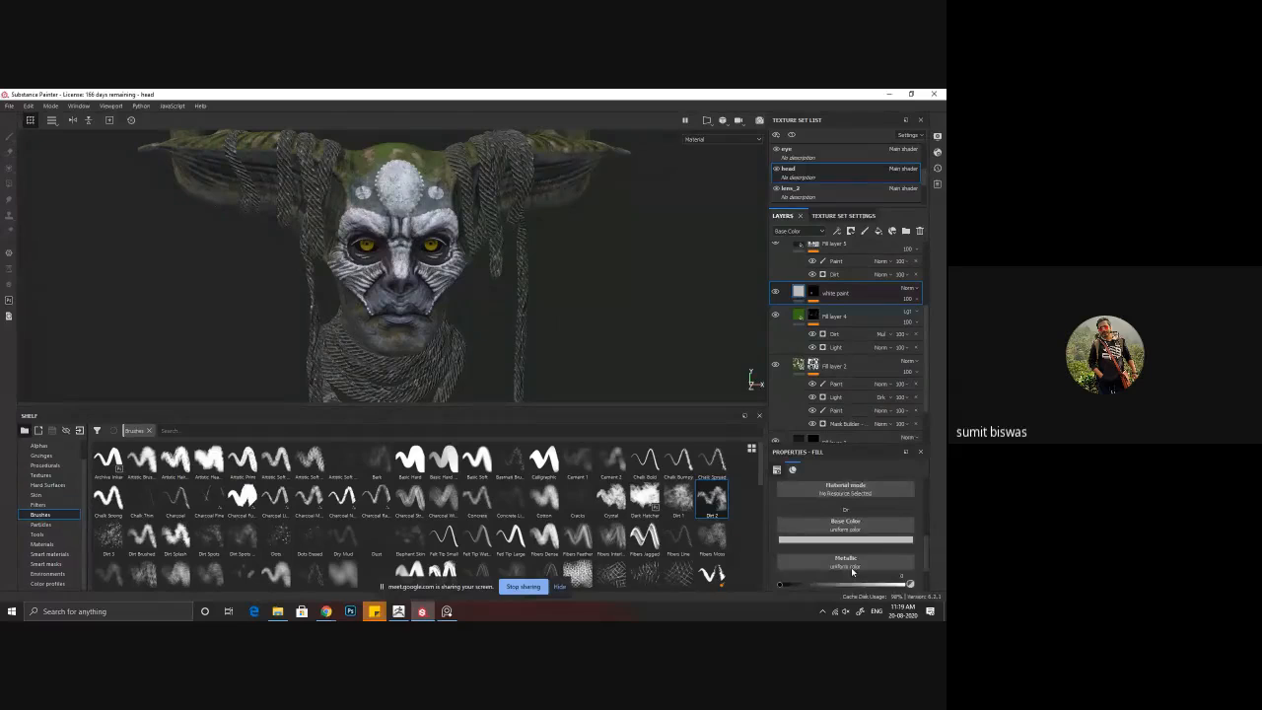
drag(866, 557, 918, 558)
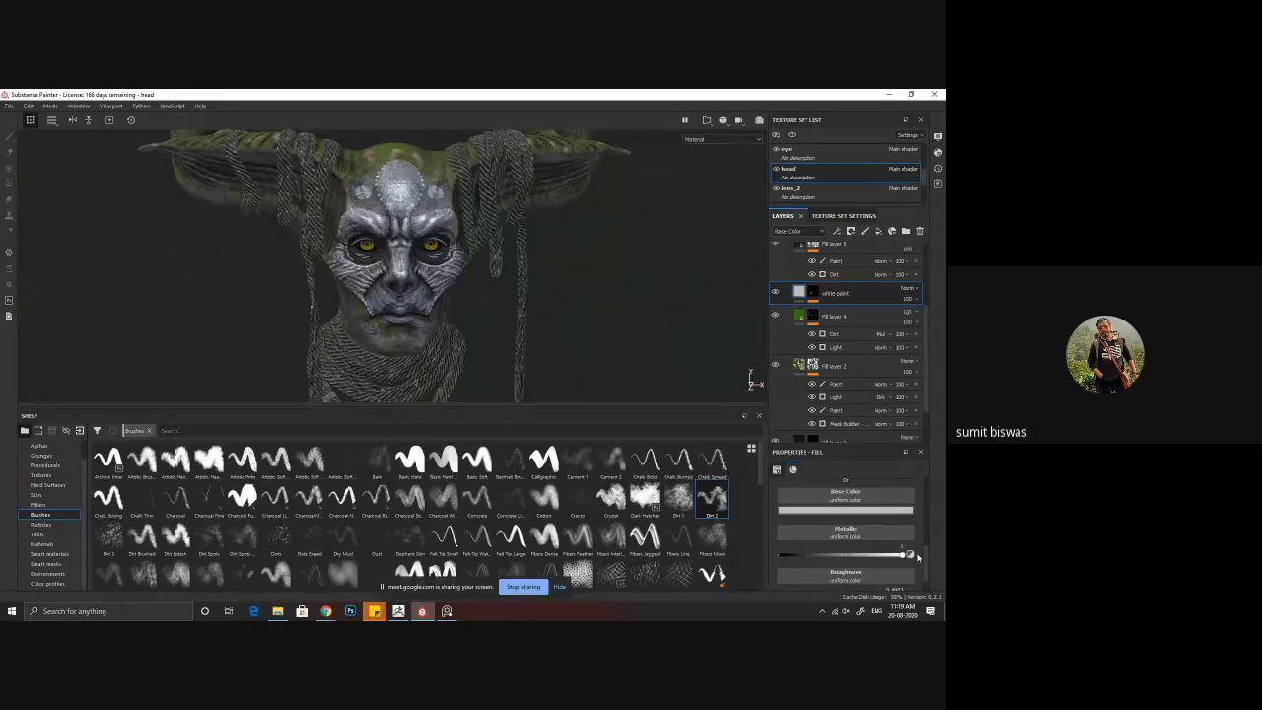
Step: Try a saturated golden-yellow base colour on the white paint layer and inspect the face up close
click(843, 511)
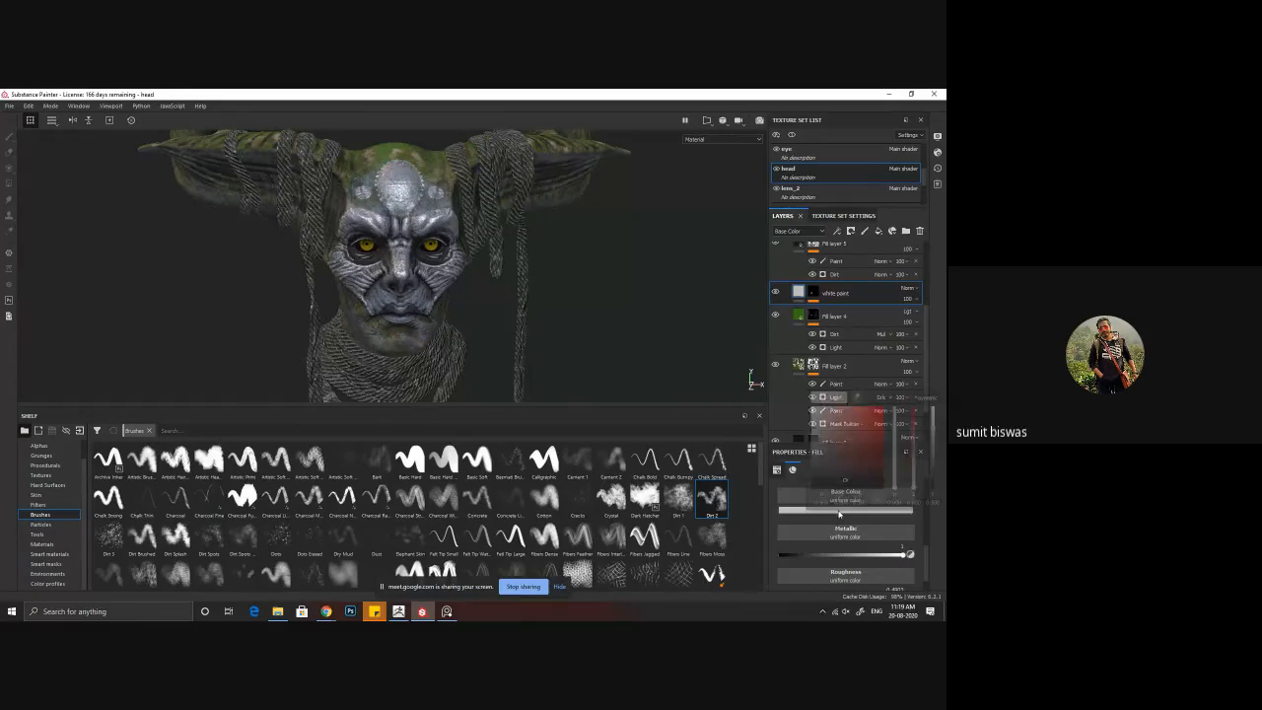
drag(899, 490, 894, 482)
drag(851, 439, 868, 429)
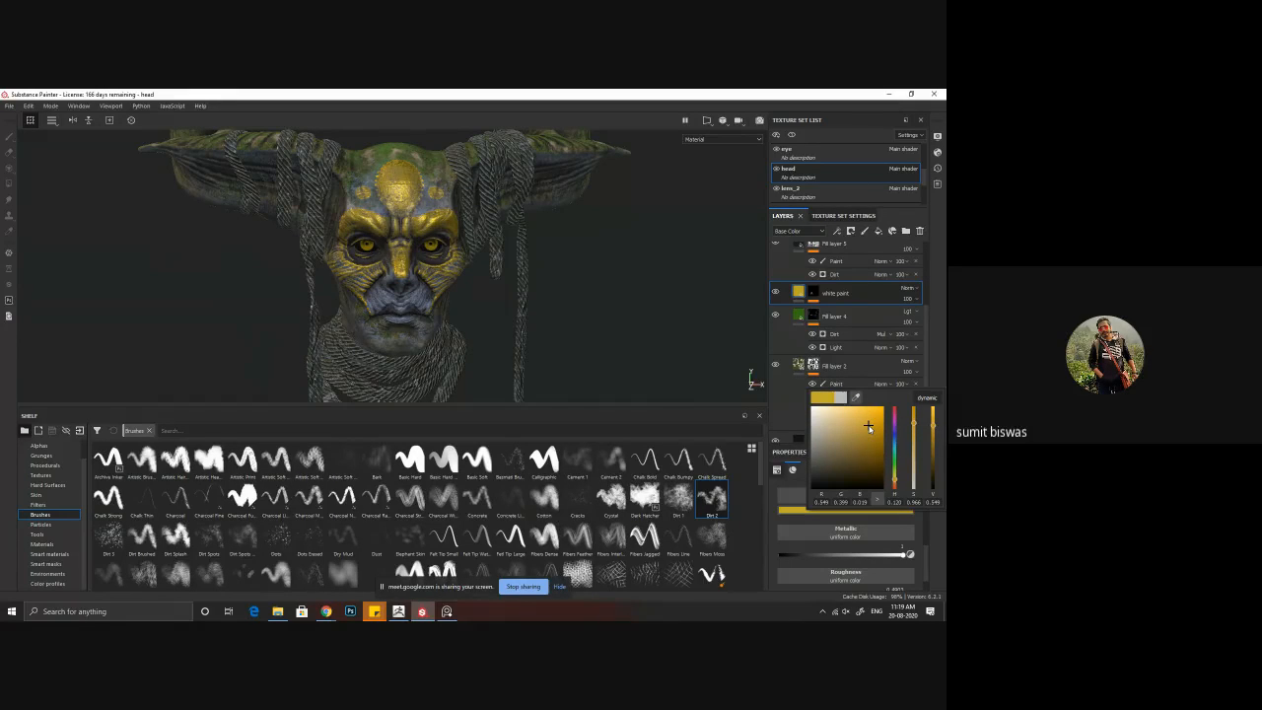
drag(869, 426, 879, 418)
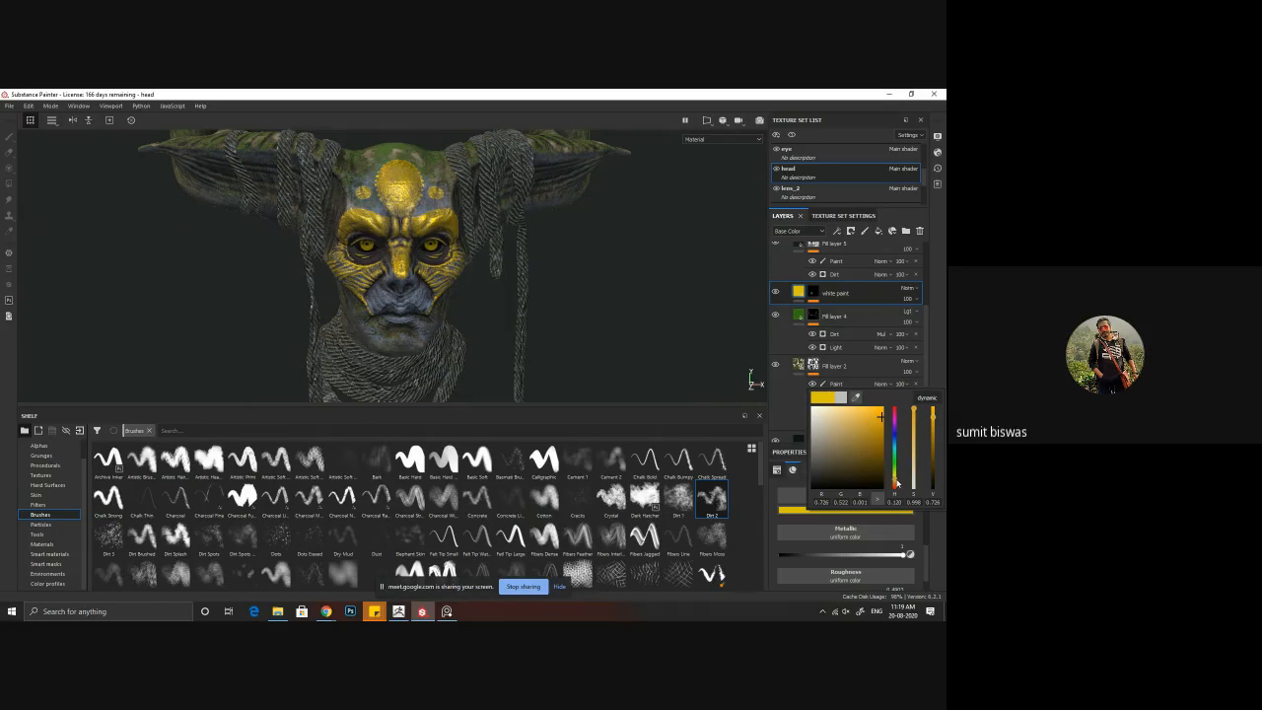
drag(895, 481, 895, 484)
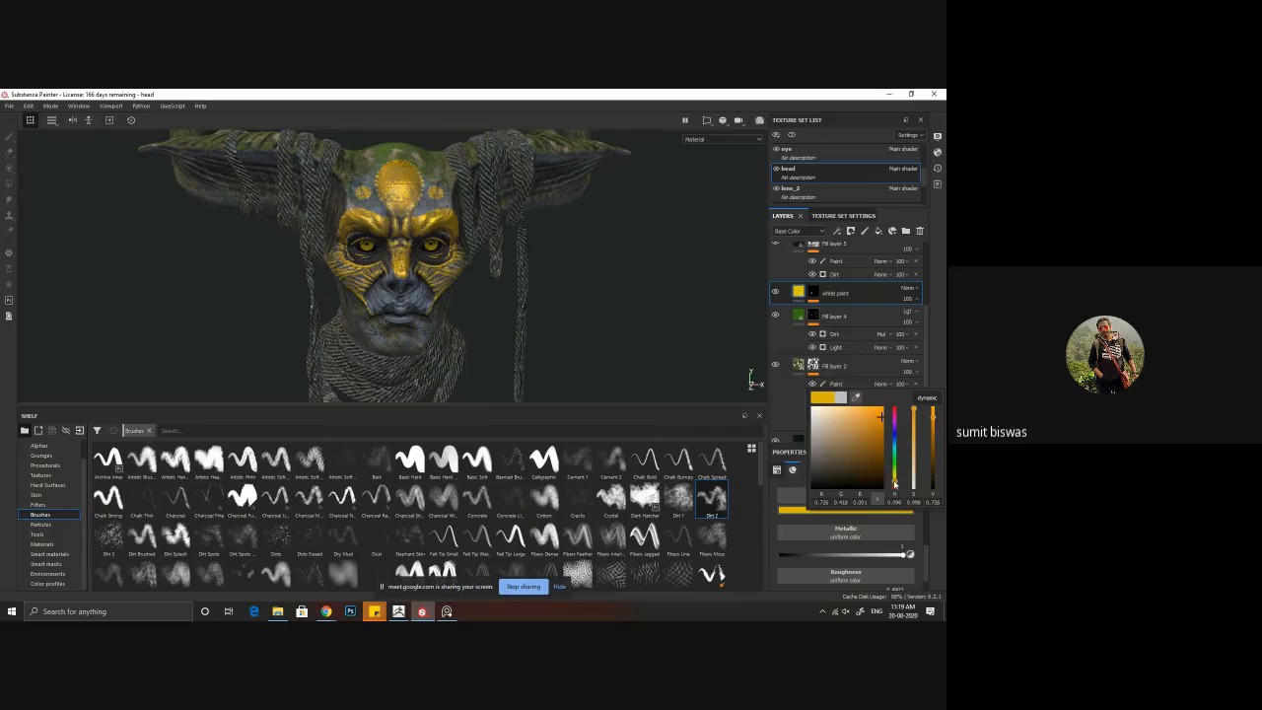
alt+drag(560, 306, 592, 315)
alt+right_drag(592, 316, 697, 394)
alt+drag(697, 395, 530, 330)
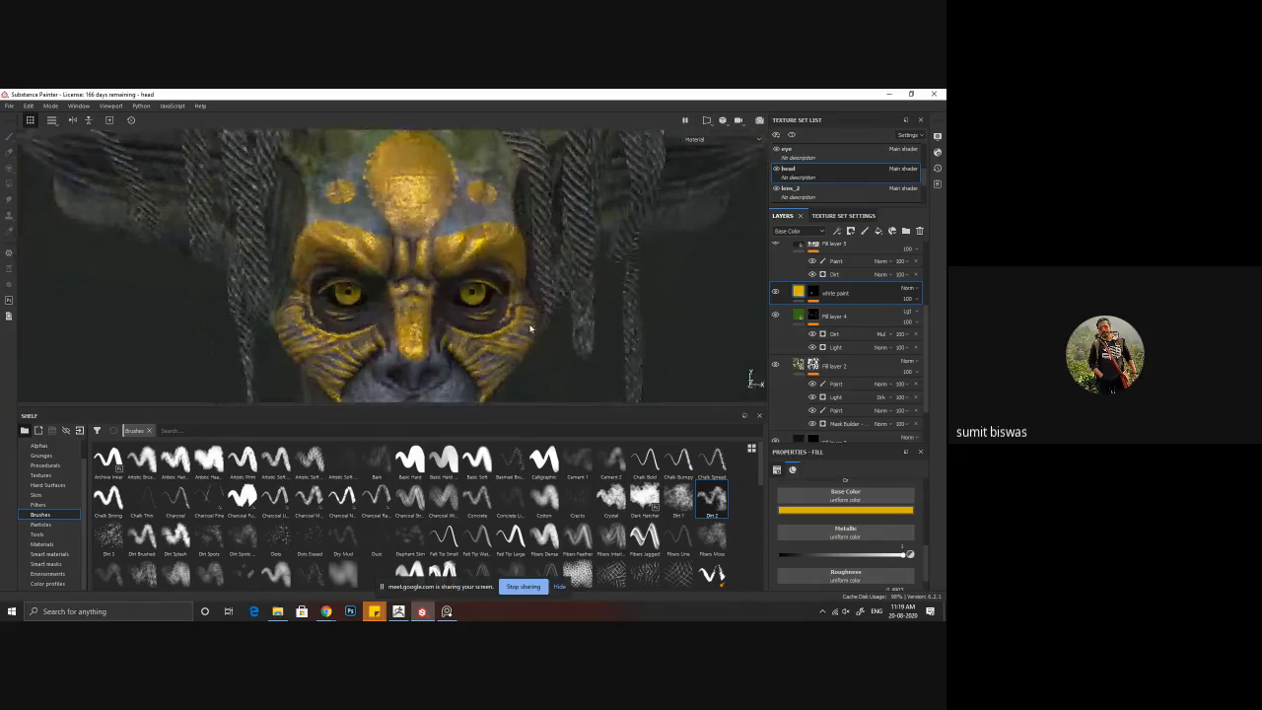
alt+right_drag(530, 330, 257, 234)
alt+middle_drag(256, 234, 219, 122)
Step: Undo the gold colour and metallic value on the white paint layer and disable its metal channel
key(ctrl+z)
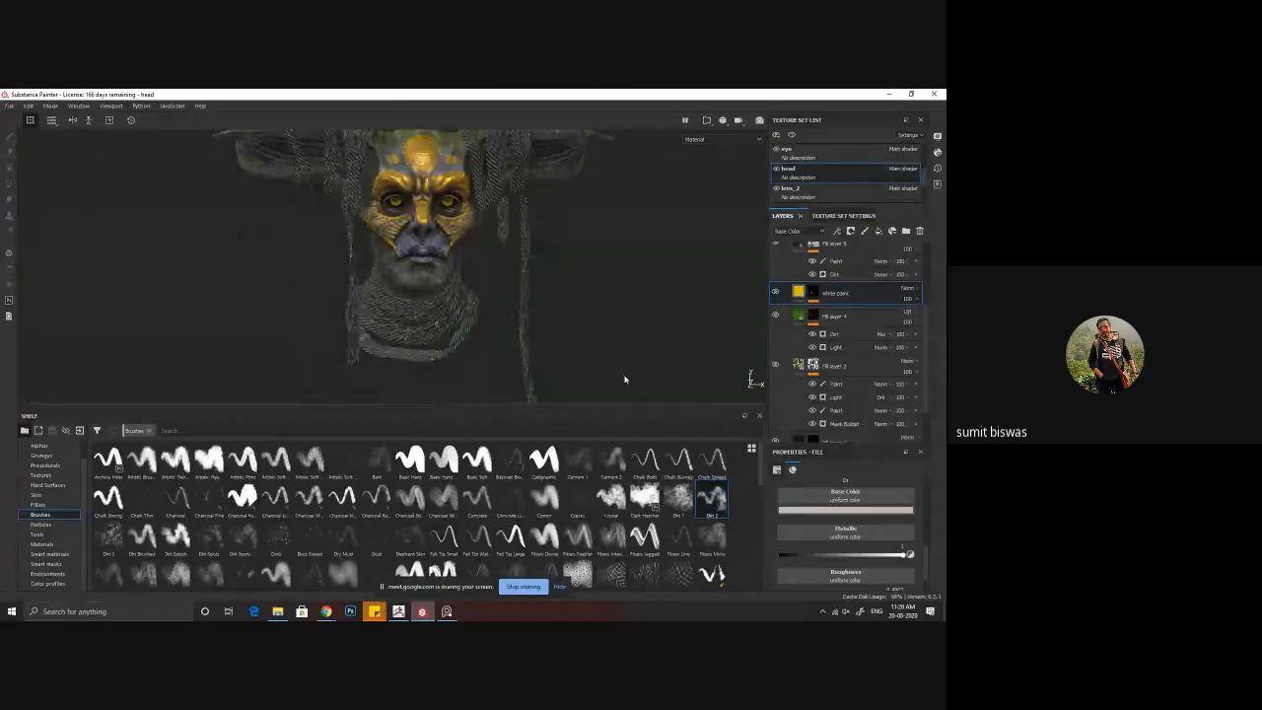
key(ctrl+z)
mouse_move(574, 284)
alt+mouse_down()
mouse_move(561, 309)
mouse_move(471, 312)
mouse_move(564, 310)
mouse_move(575, 351)
alt+mouse_up()
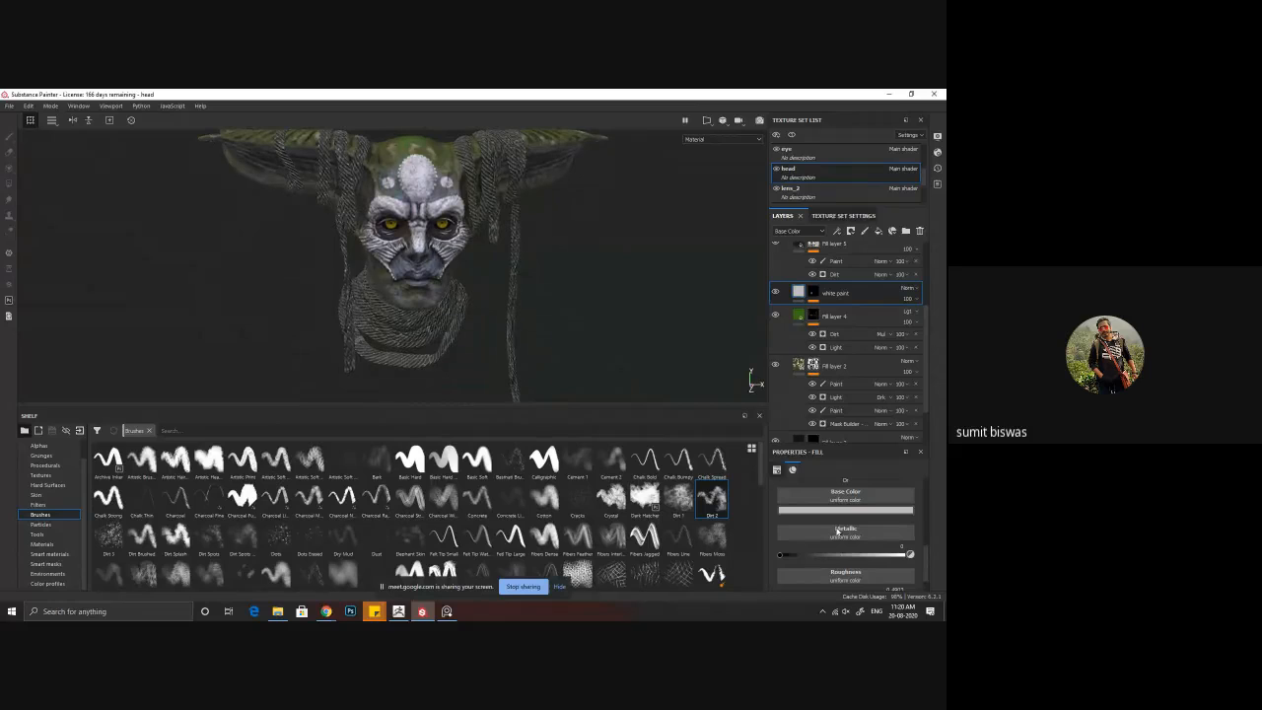
scroll(844, 523, down, 1)
scroll(853, 501, up, 3)
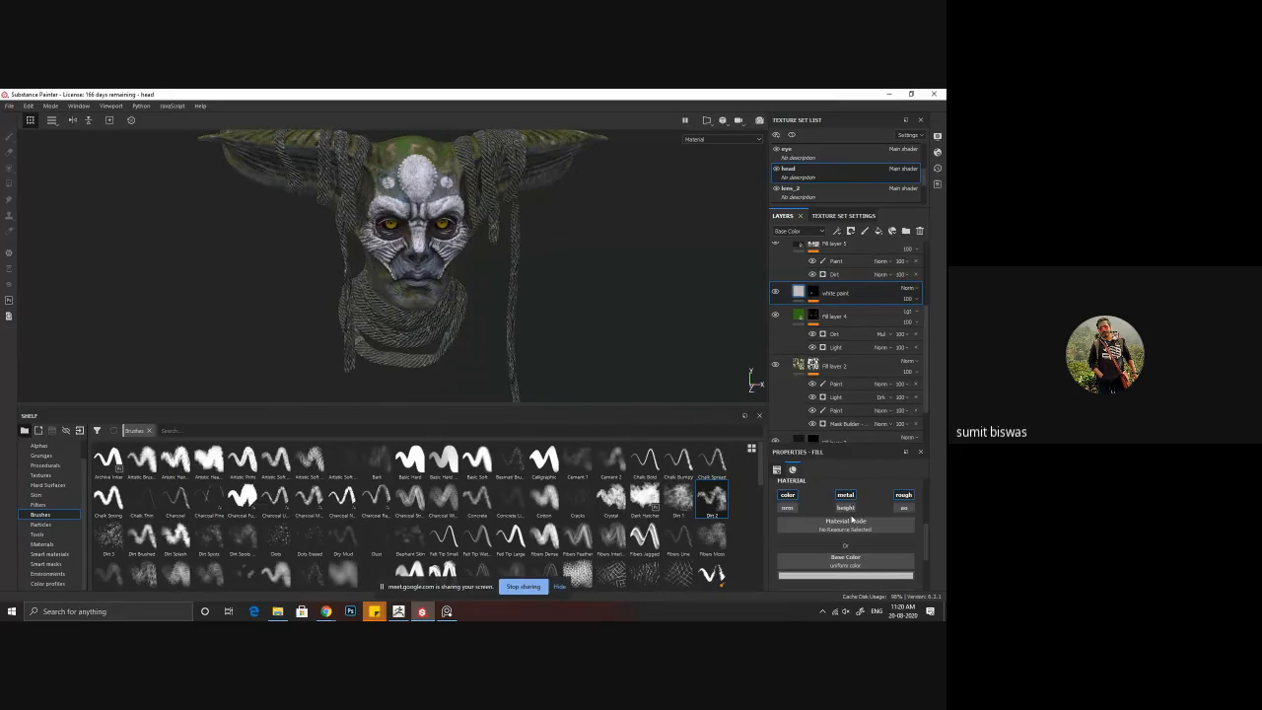
alt+drag(447, 234, 446, 292)
scroll(437, 284, up, 2)
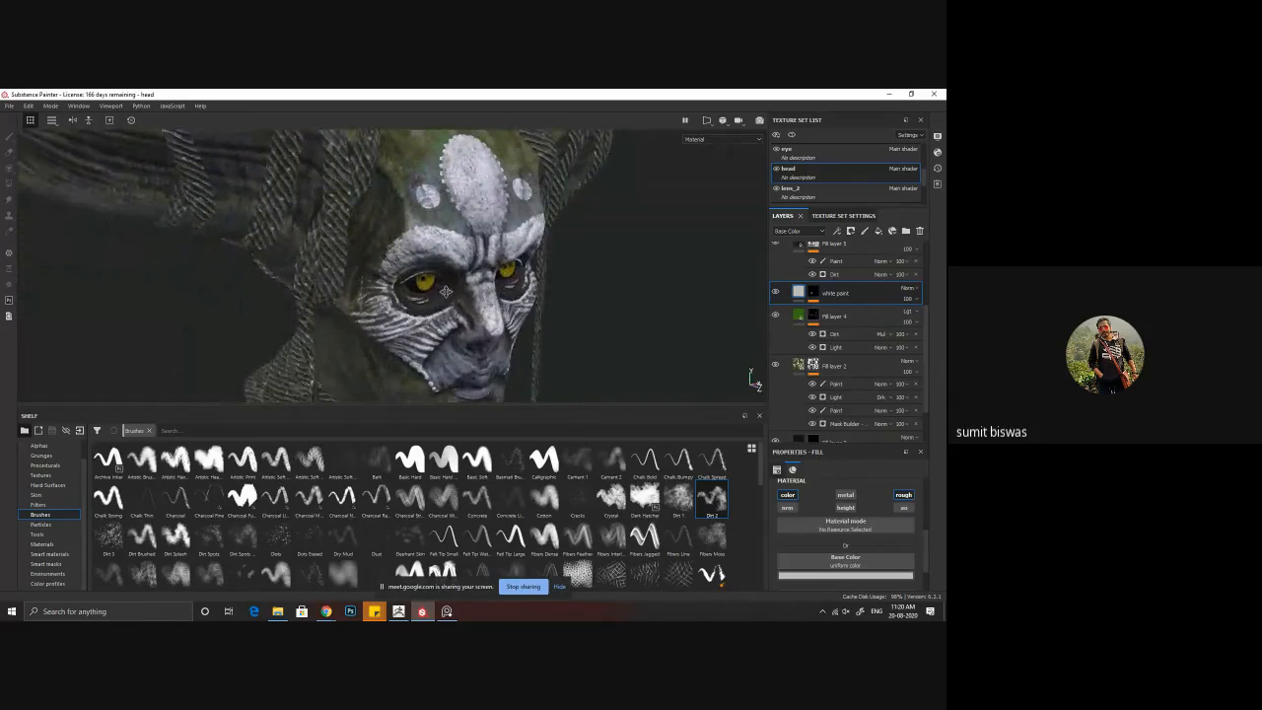
Step: Examine the face up close and compare it with Fill layer 5's dirt hidden and shown
alt+drag(582, 336, 481, 331)
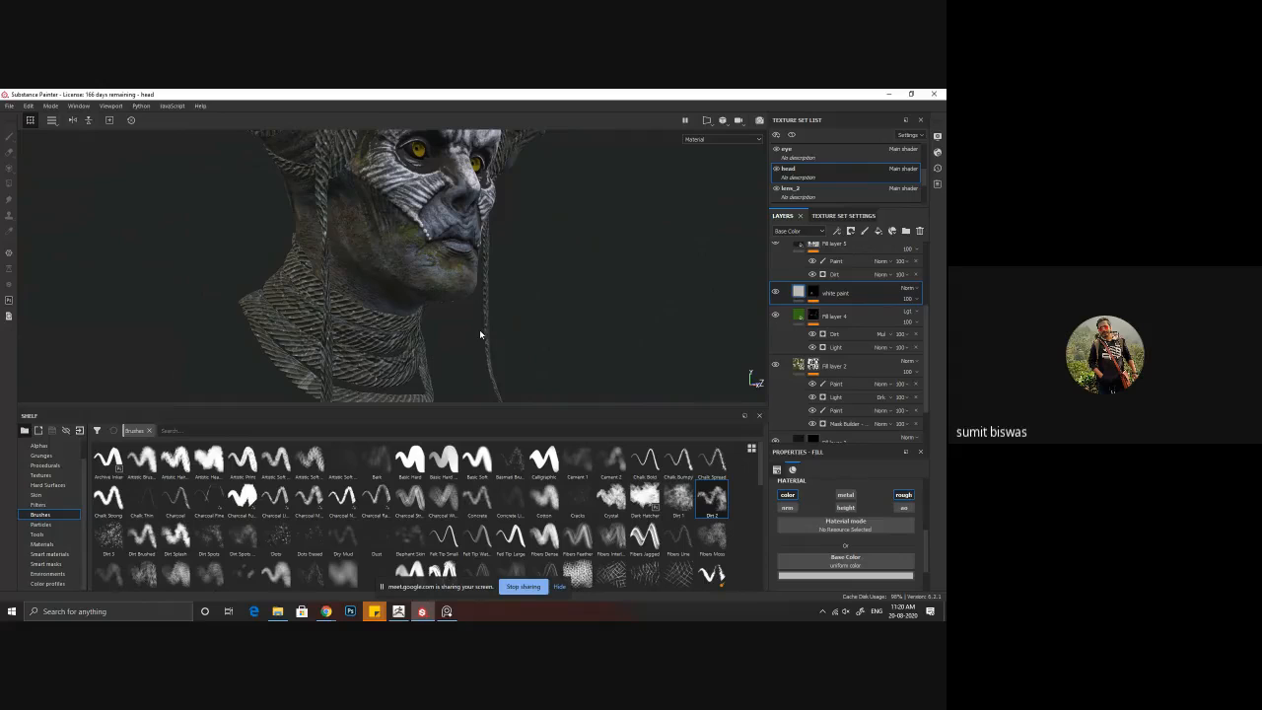
alt+drag(569, 282, 449, 313)
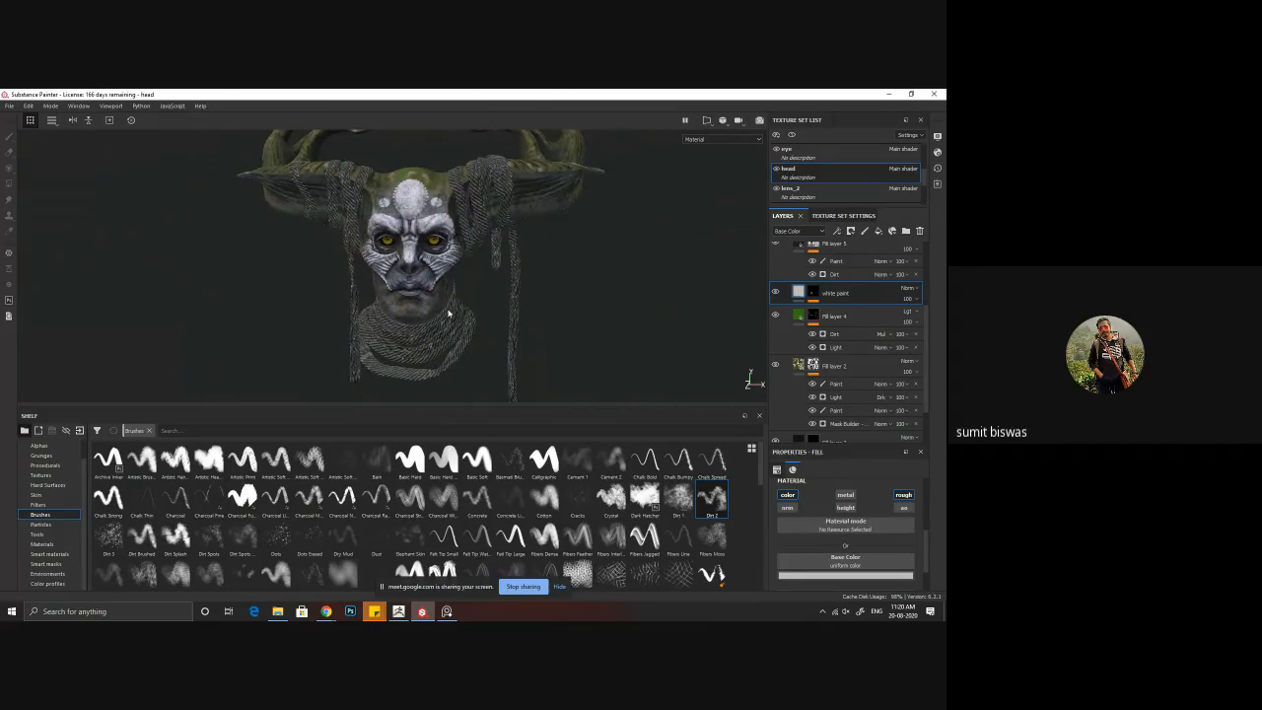
alt+drag(444, 256, 450, 278)
alt+right_drag(493, 301, 632, 390)
alt+middle_drag(631, 390, 505, 301)
alt+right_drag(505, 300, 530, 324)
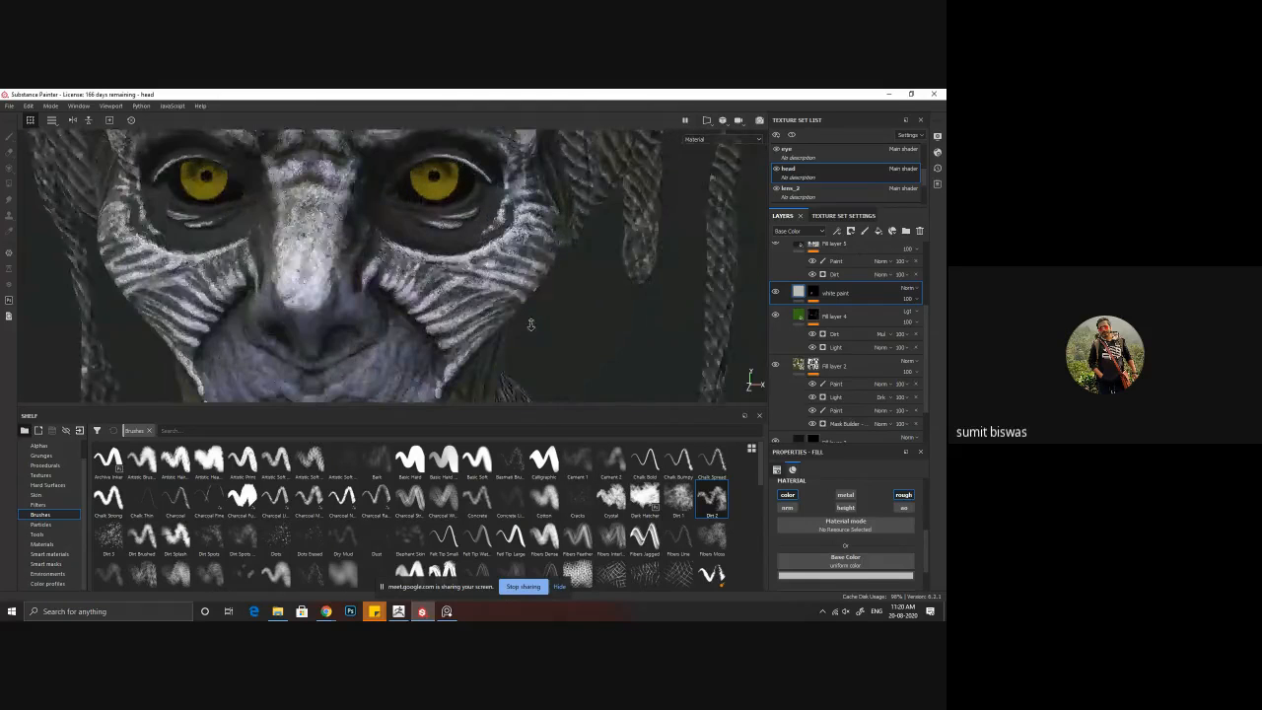
scroll(784, 325, up, 2)
click(776, 303)
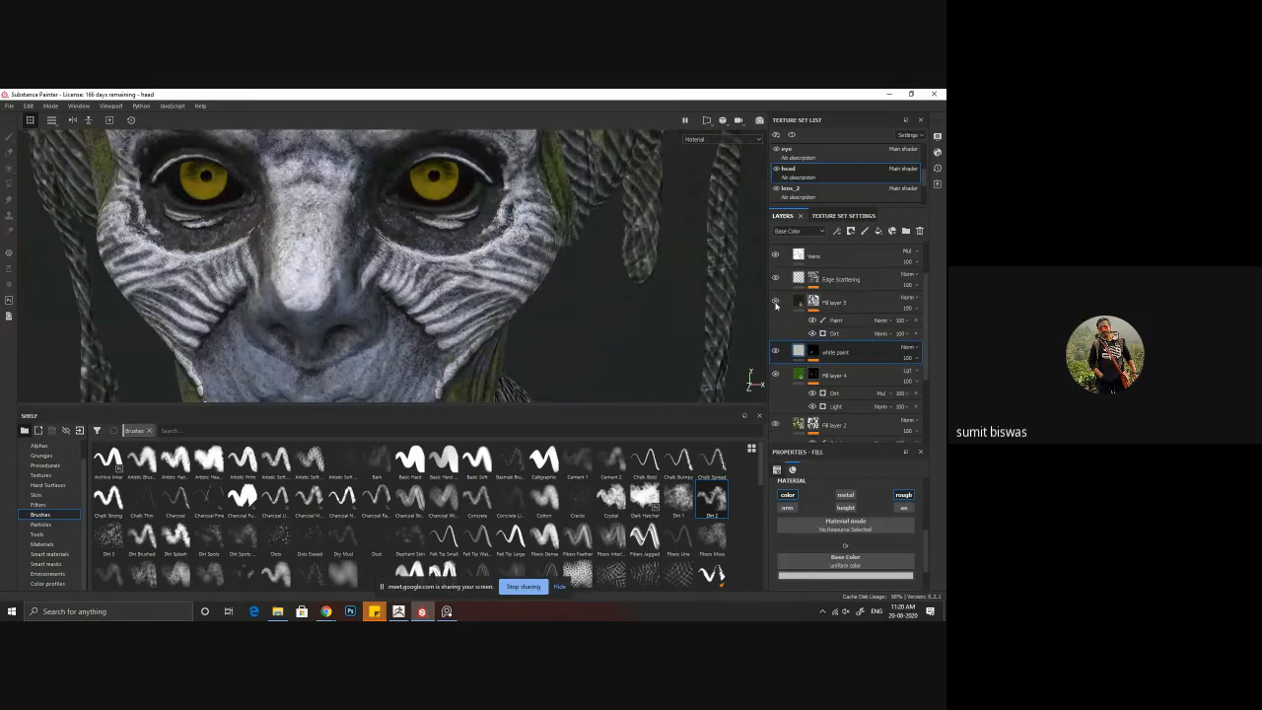
click(775, 303)
click(812, 321)
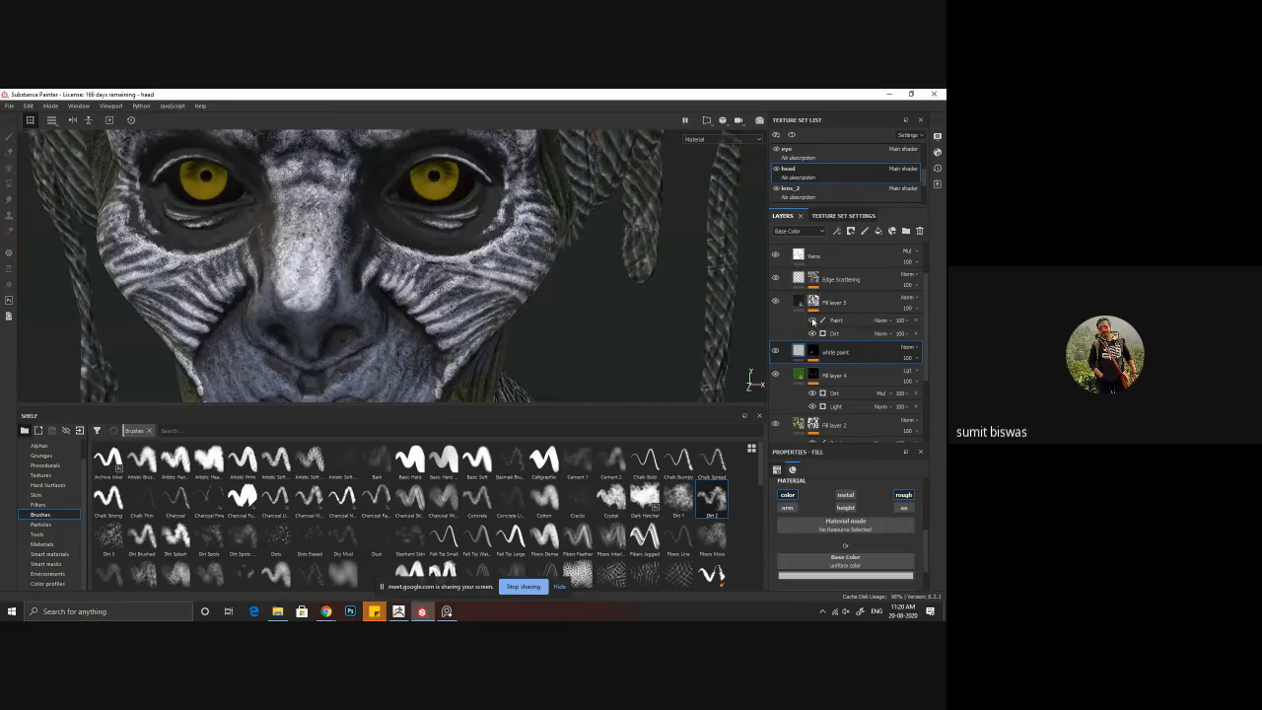
Step: Touch up Fill layer 5's dirt mask around the eyes with the Basic Soft brush and check the face against the reference
click(834, 320)
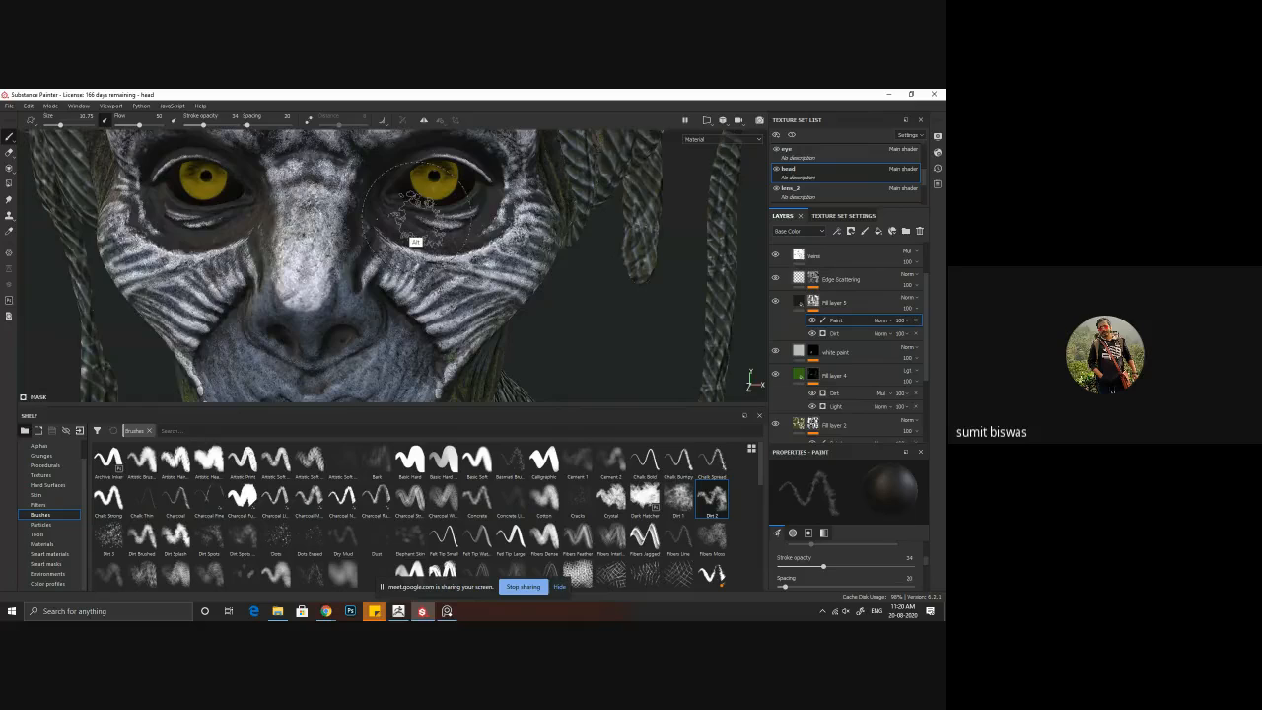
mouse_move(417, 209)
alt+mouse_down()
mouse_move(345, 177)
mouse_move(424, 160)
alt+mouse_up()
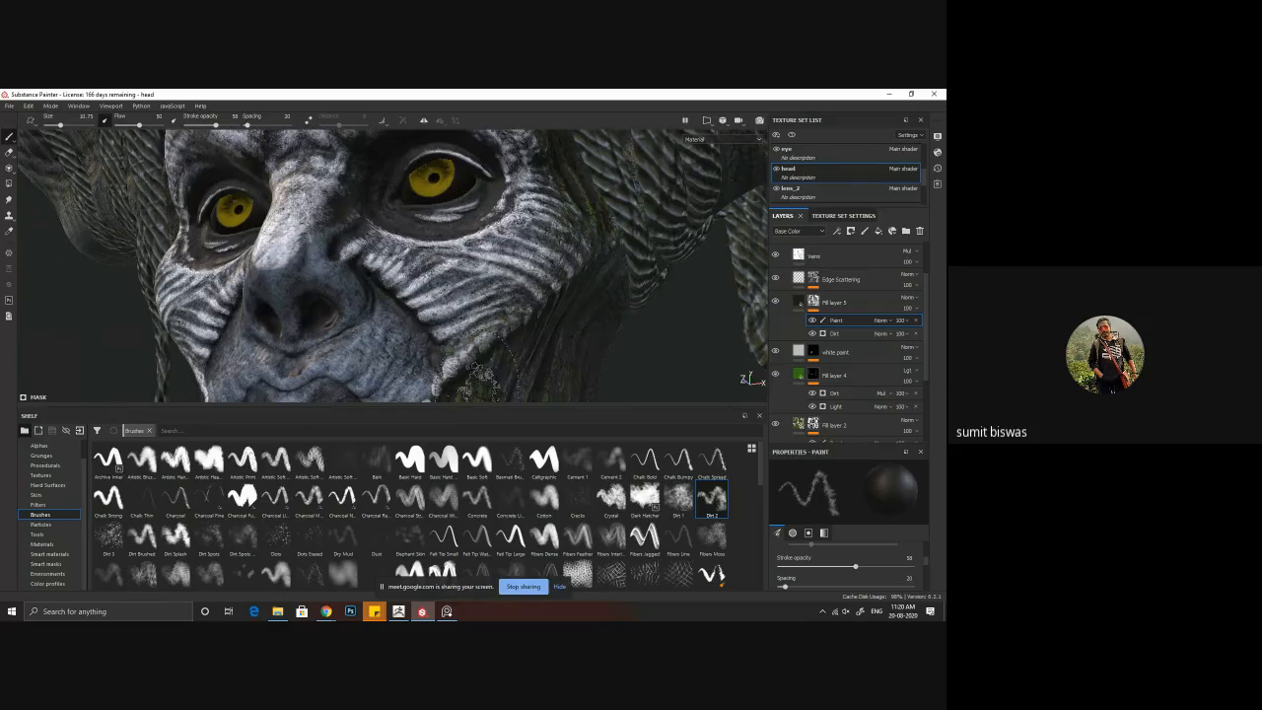
click(476, 462)
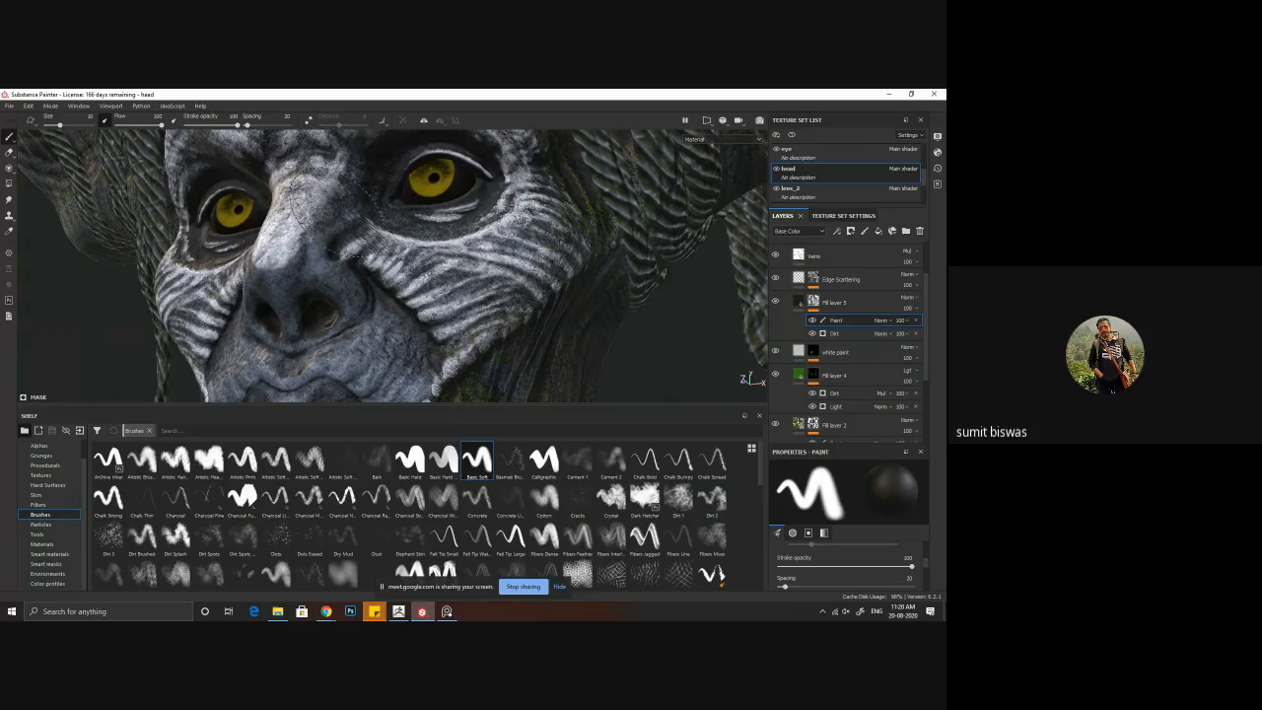
mouse_move(378, 202)
alt+mouse_down()
mouse_move(464, 229)
mouse_move(399, 241)
alt+mouse_up()
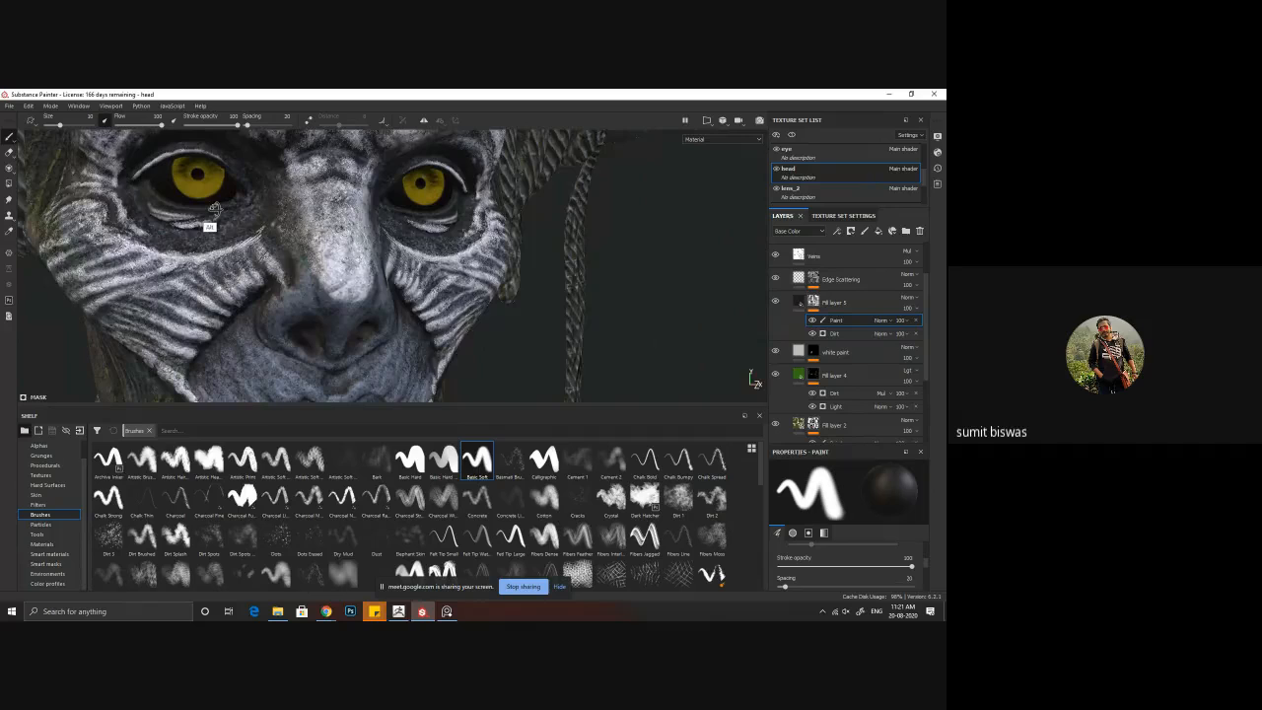
mouse_move(211, 220)
alt+mouse_down()
mouse_move(225, 170)
mouse_move(241, 202)
alt+mouse_up()
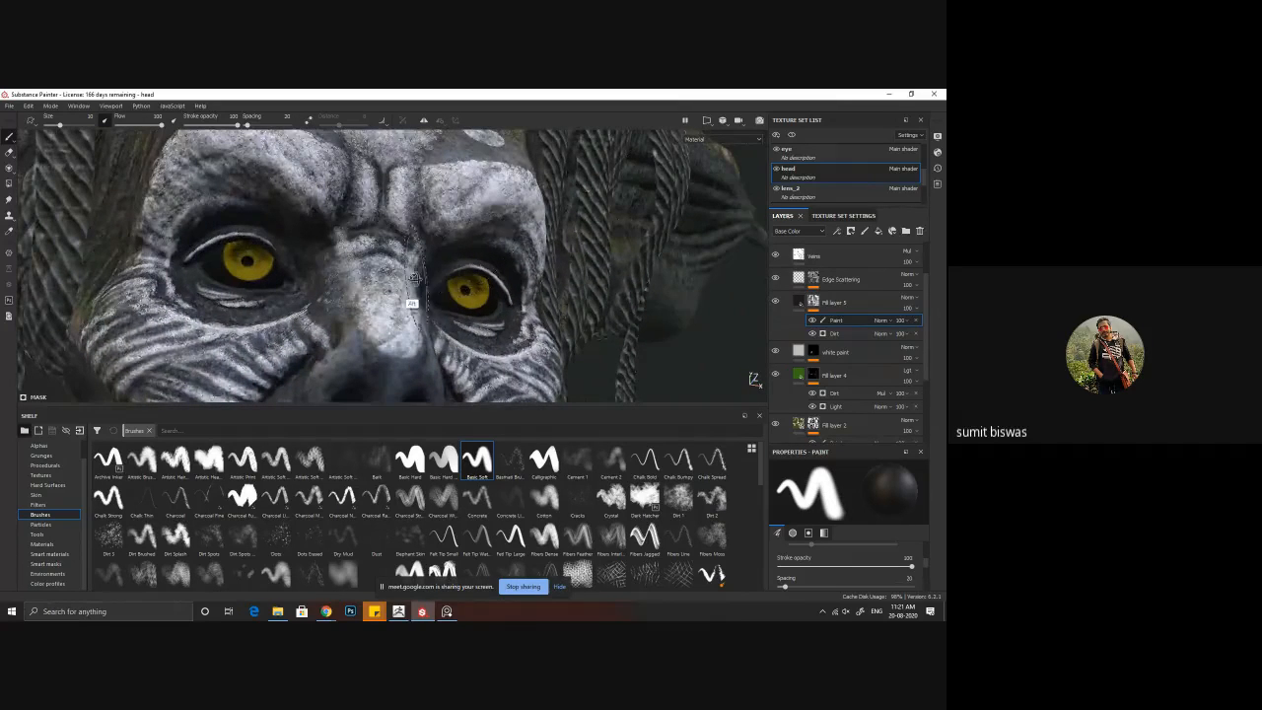
mouse_move(414, 302)
alt+mouse_down()
mouse_move(390, 341)
mouse_move(433, 317)
alt+mouse_up()
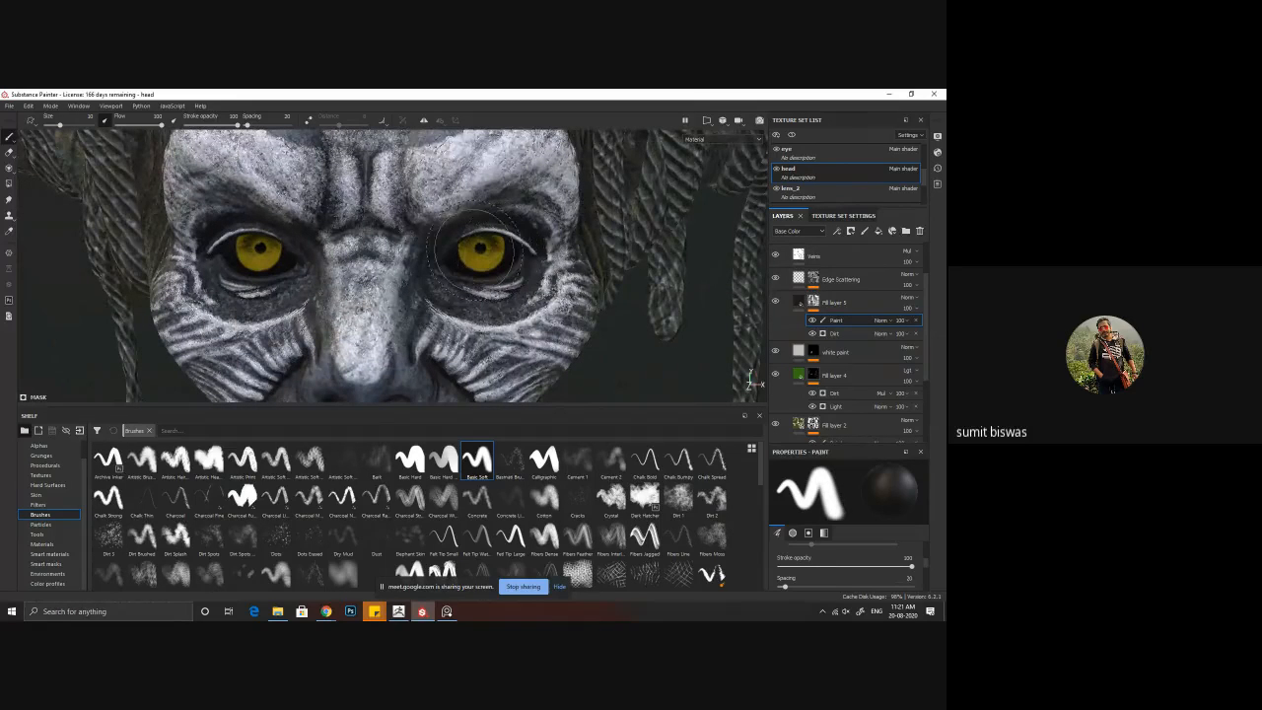
mouse_move(444, 261)
alt+mouse_down()
mouse_move(417, 308)
mouse_move(468, 279)
alt+mouse_up()
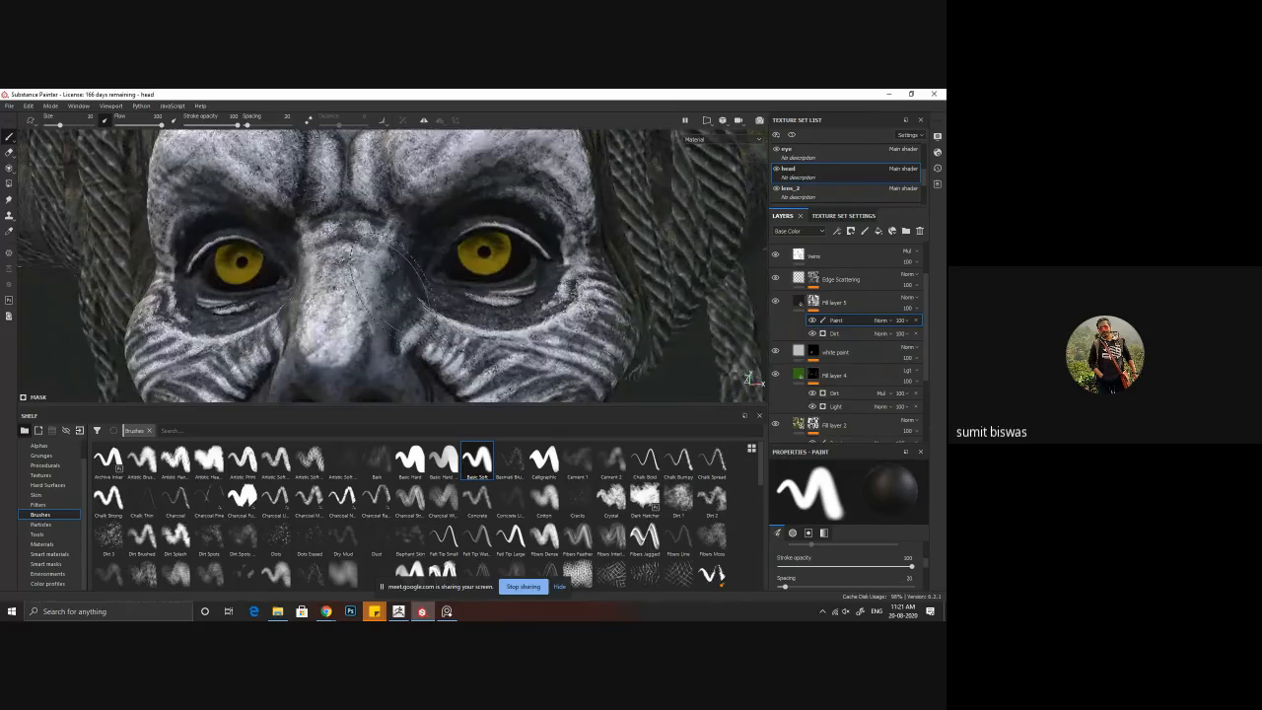
key(alt+Tab)
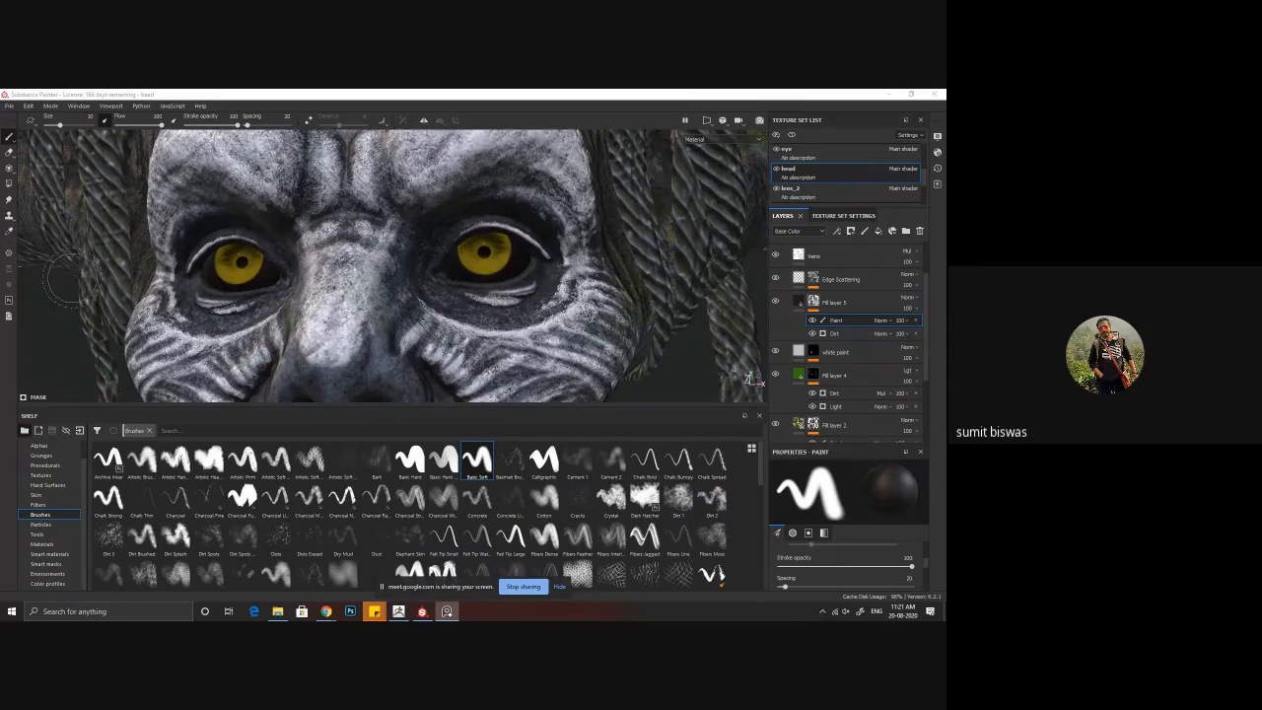
alt+right_drag(507, 297, 340, 279)
alt+drag(340, 280, 322, 294)
alt+middle_drag(322, 295, 313, 250)
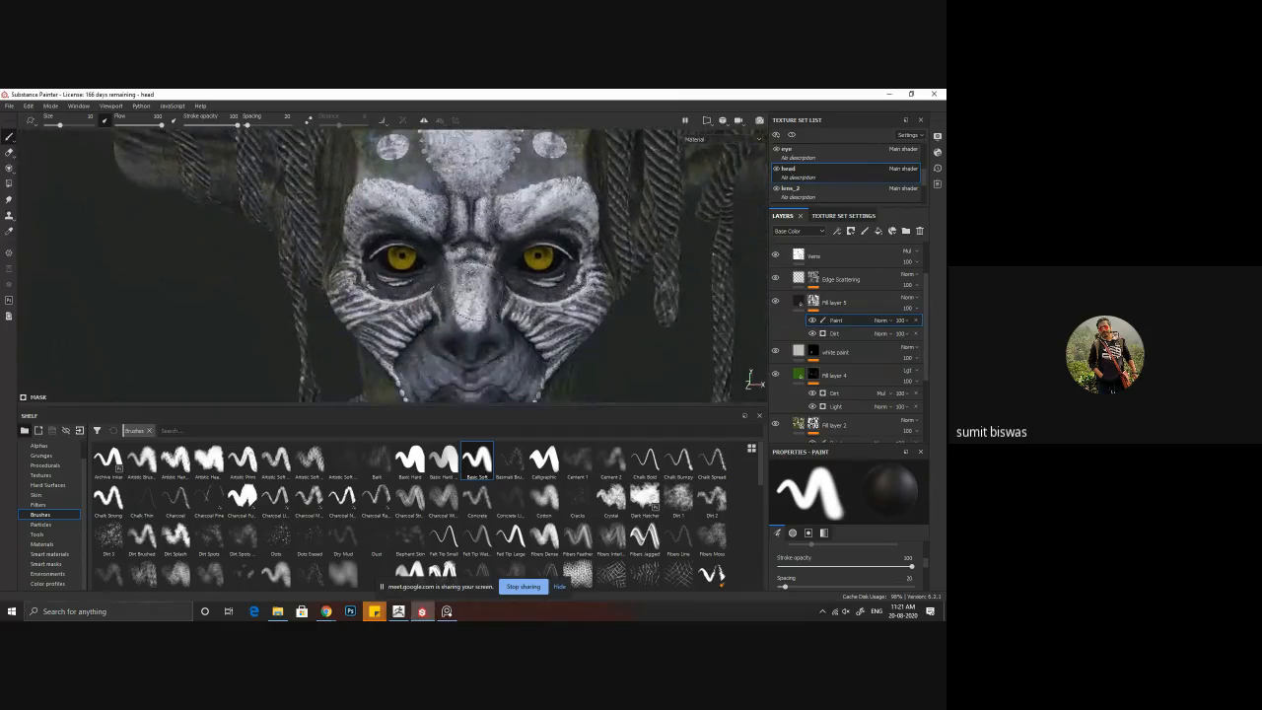
alt+drag(521, 295, 690, 286)
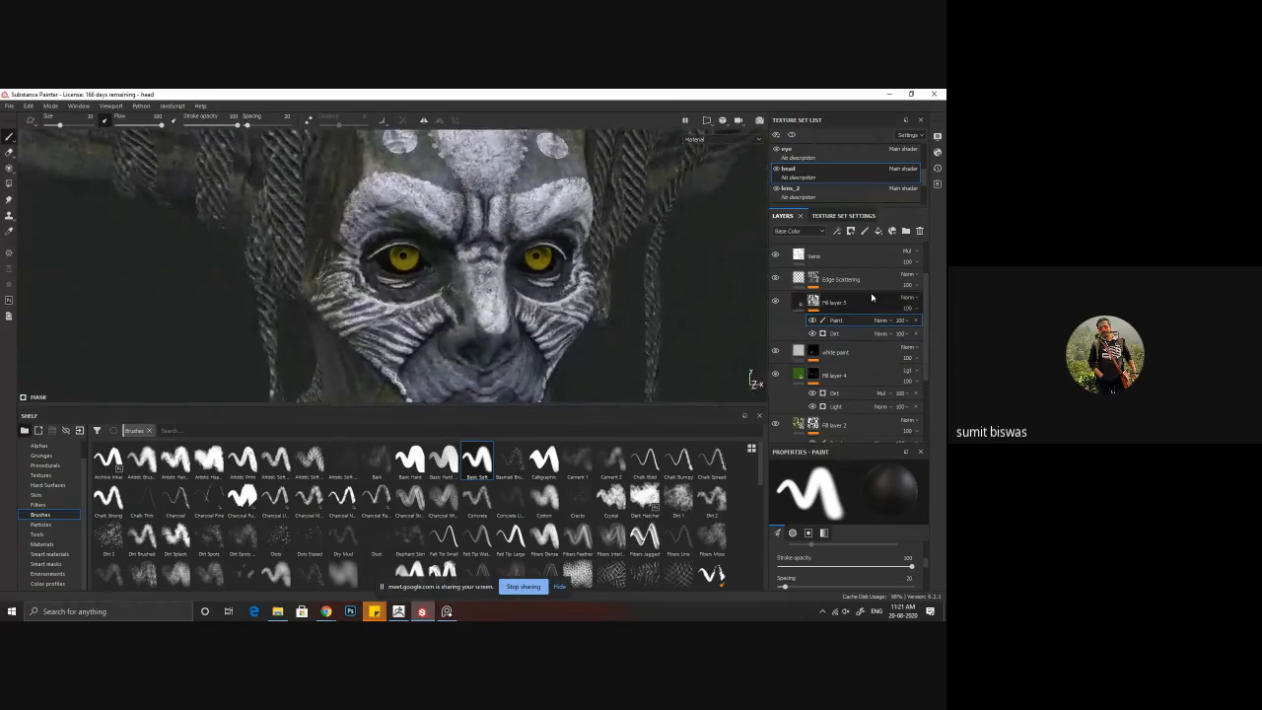
Step: Add a fill layer above the Sharpen layer and give it a dark muted red base colour
scroll(877, 284, up, 2)
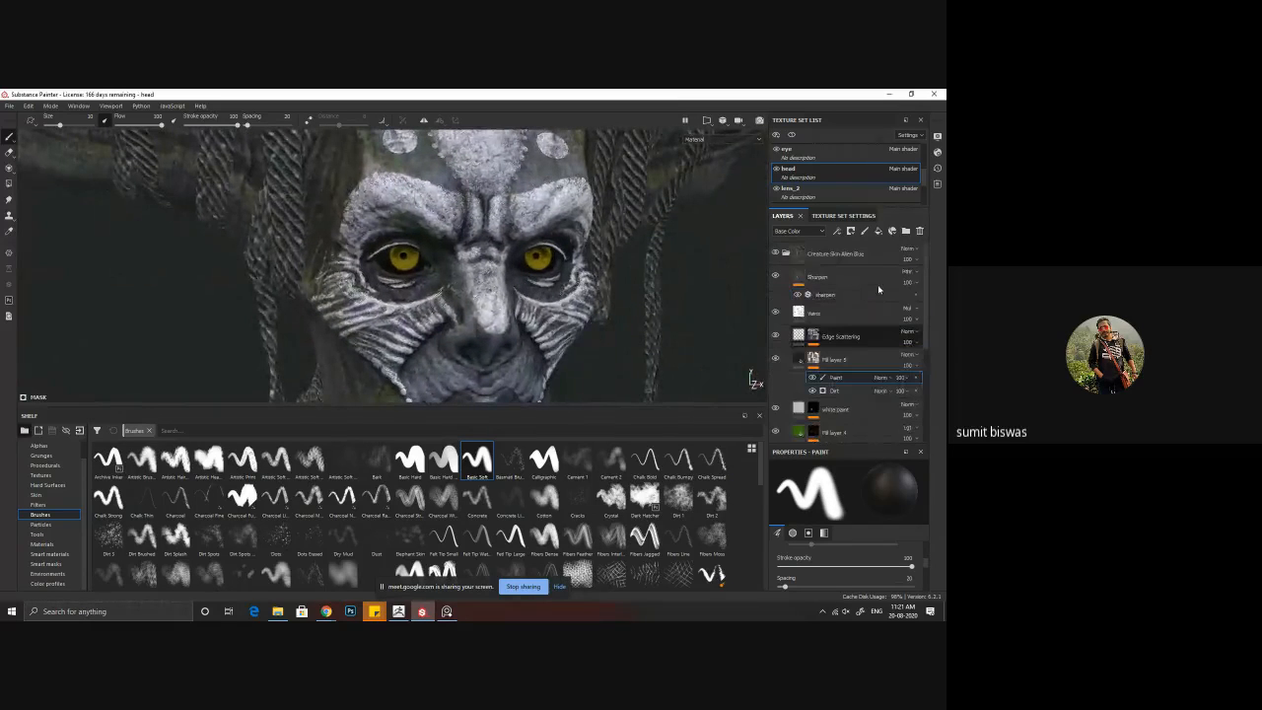
click(822, 274)
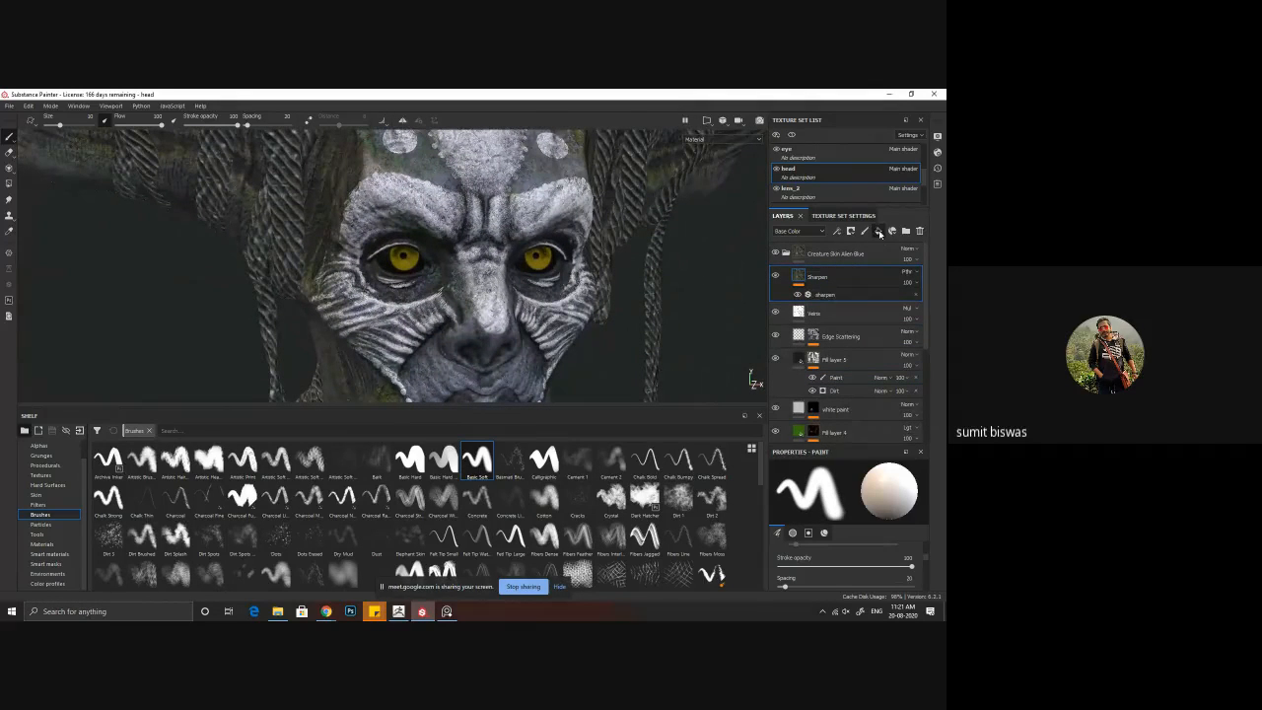
click(878, 231)
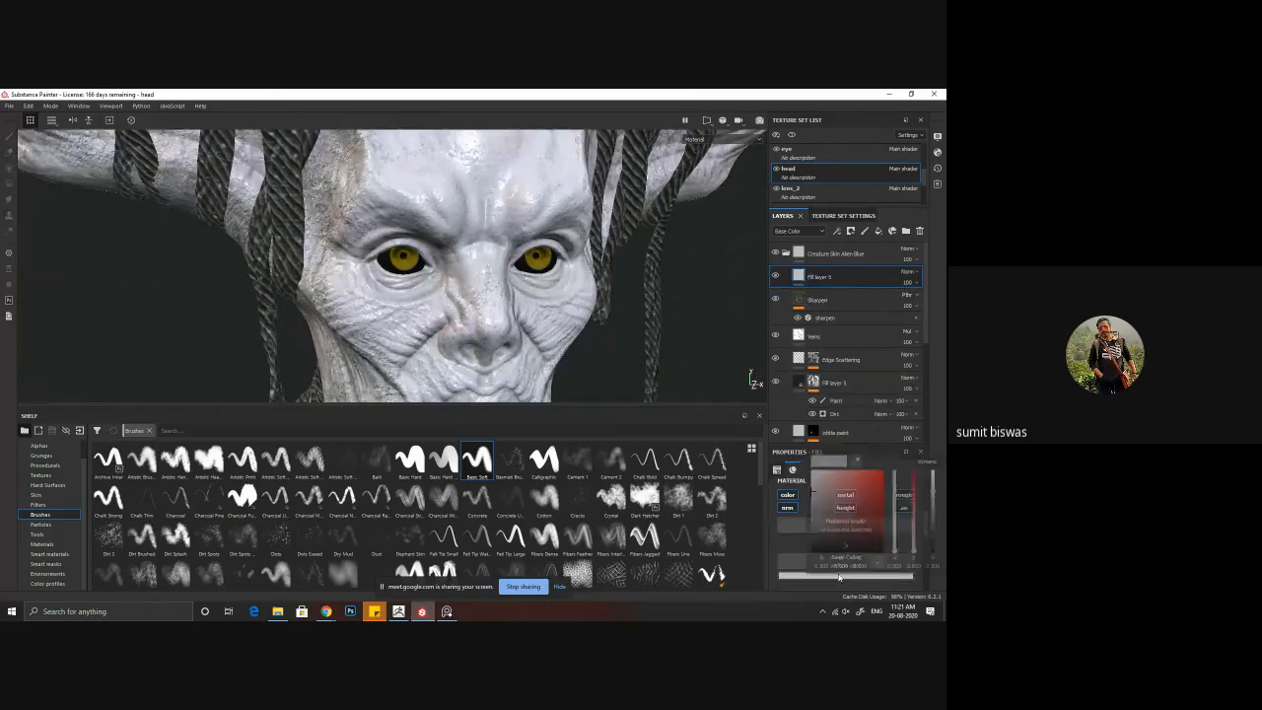
click(858, 486)
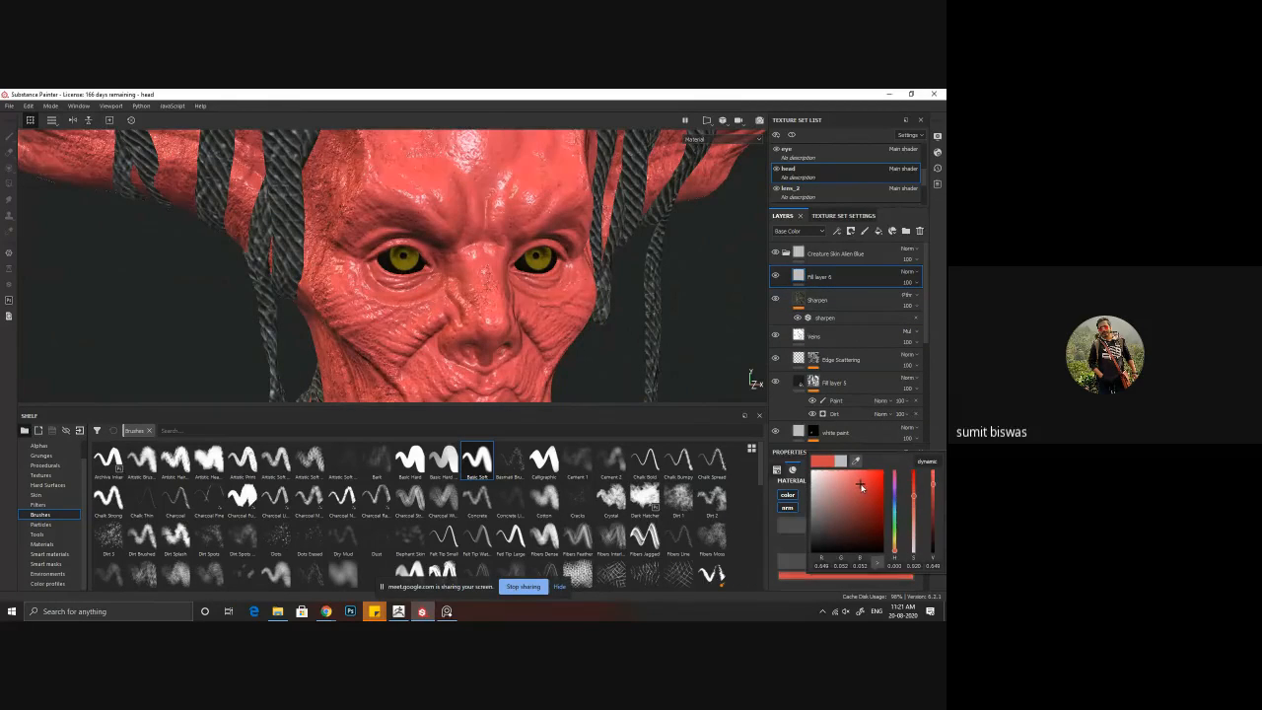
drag(861, 486, 853, 502)
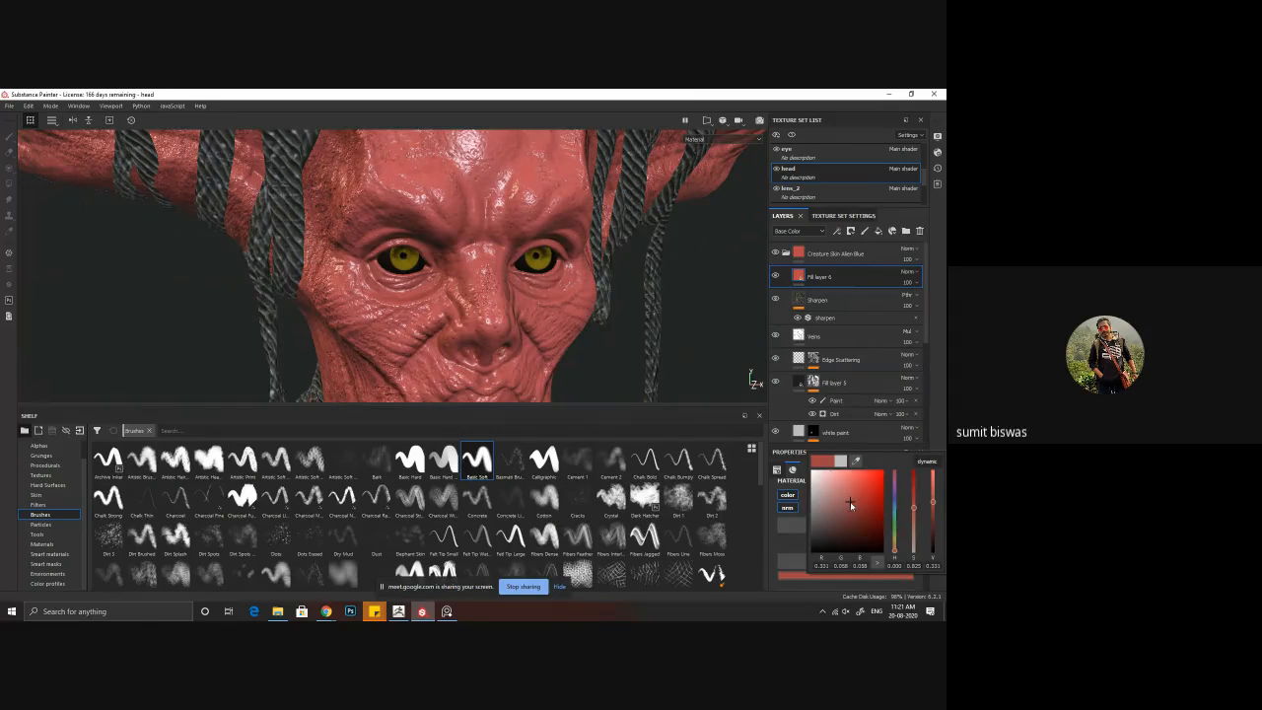
drag(850, 506, 849, 517)
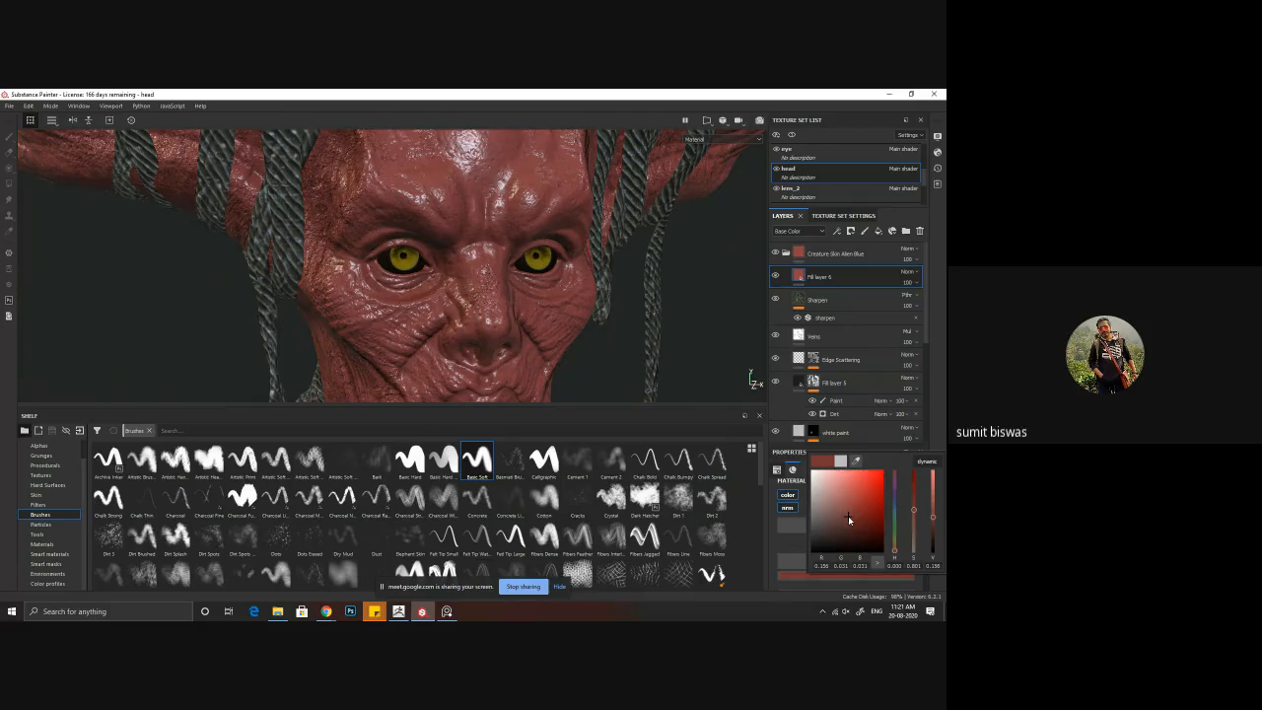
Step: Give the dark red fill layer a black mask and add a Paint effect to that mask
right_click(800, 277)
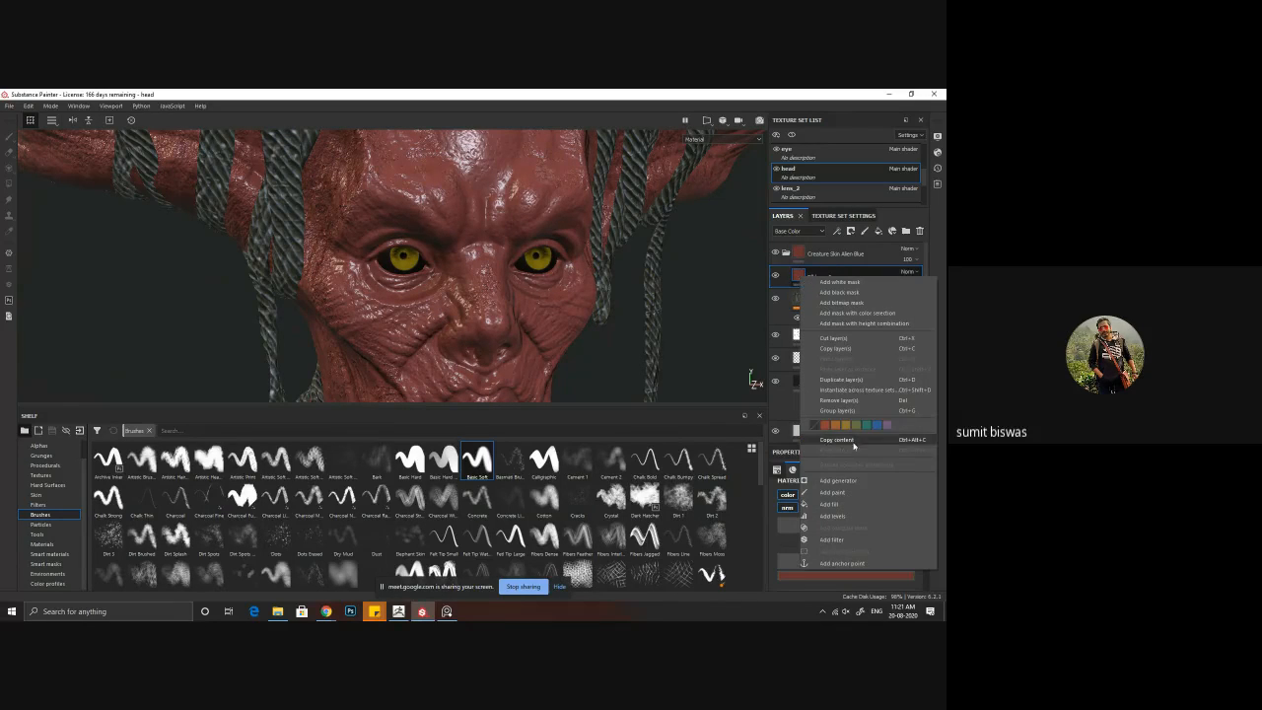
click(849, 295)
right_click(814, 277)
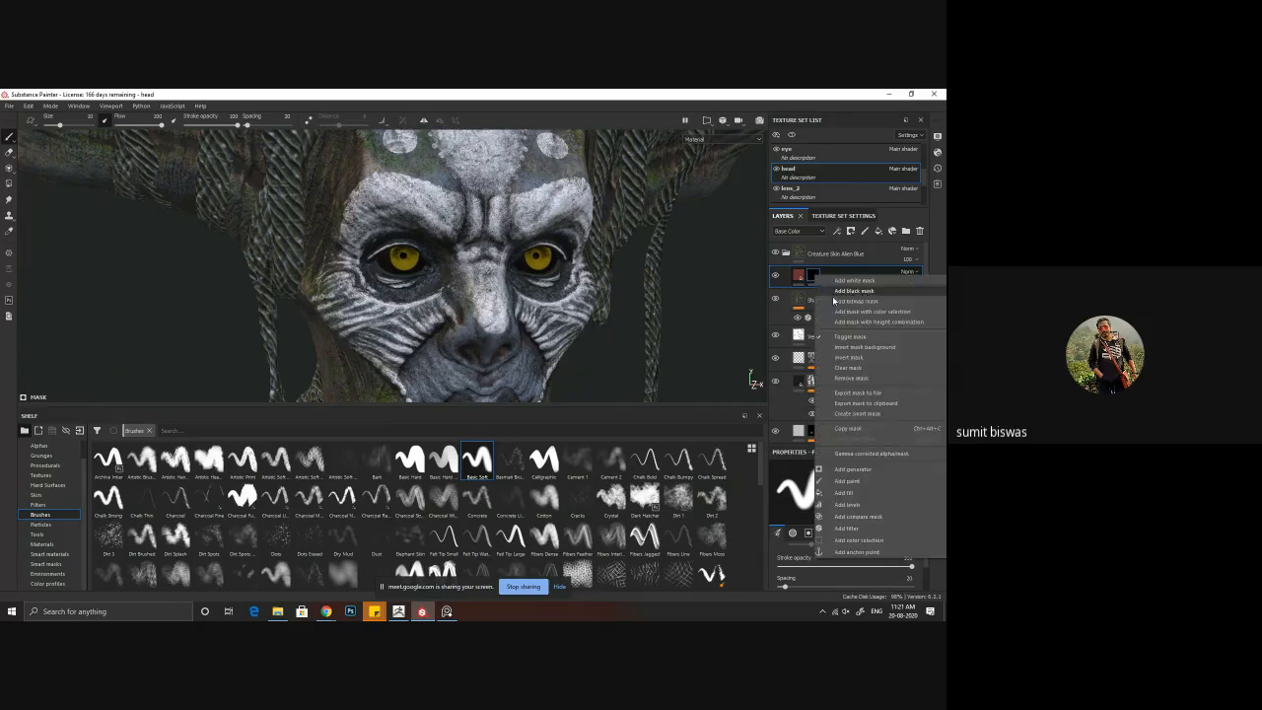
click(848, 481)
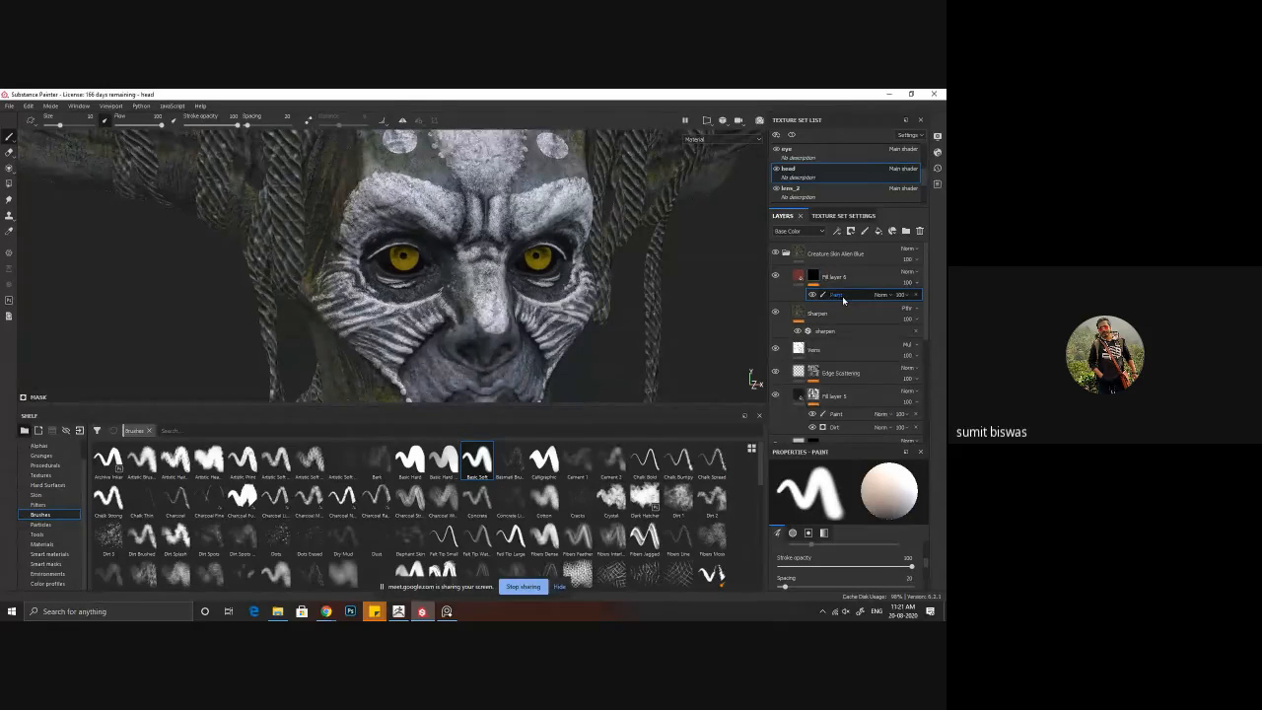
Step: Turn on symmetry and paint the red layer's mask along the eyelid rims and eye corners with a brush size of 1.37
alt+drag(533, 264, 497, 273)
alt+middle_drag(497, 273, 449, 280)
click(402, 121)
scroll(427, 281, up, 10)
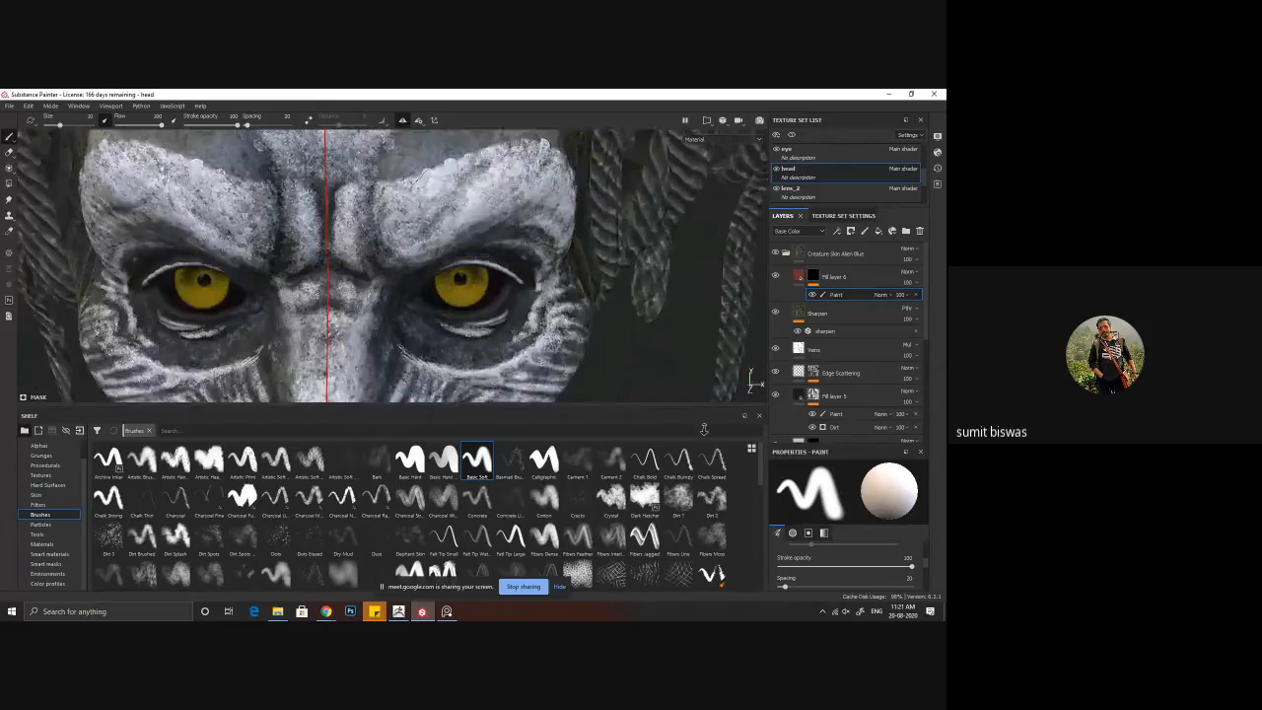
alt+drag(453, 290, 378, 243)
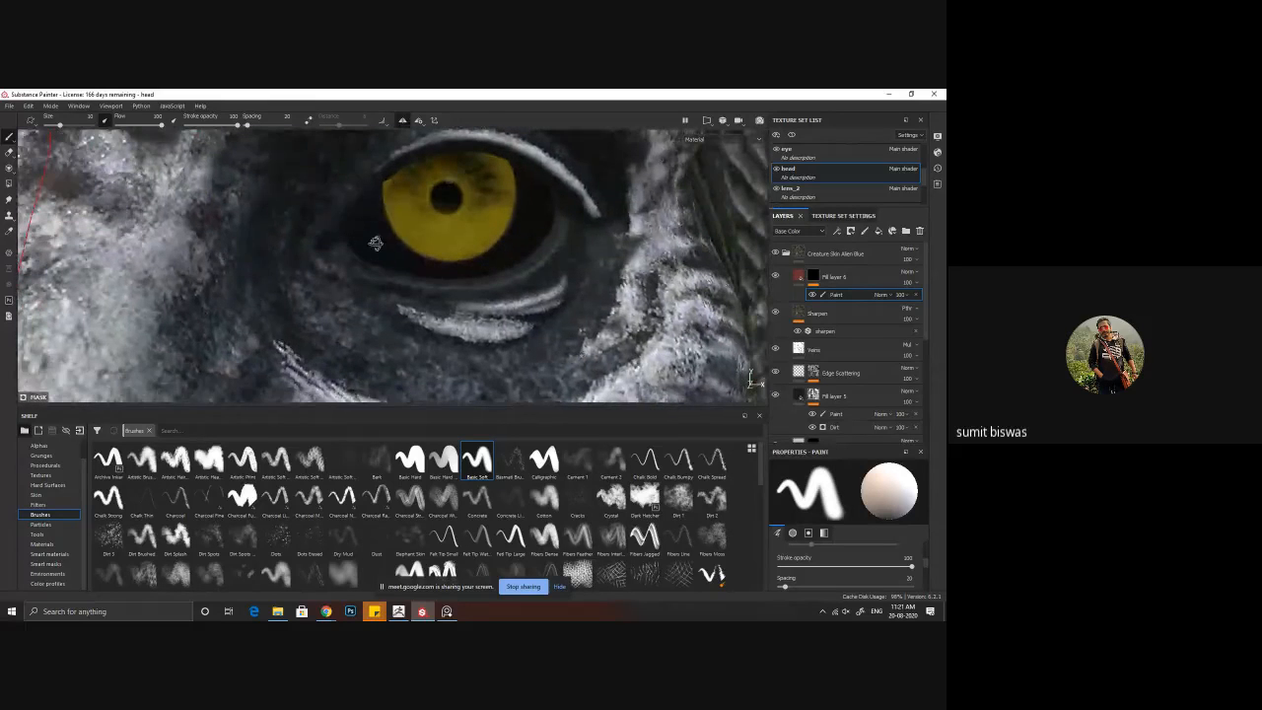
ctrl+right_drag(294, 232, 279, 232)
ctrl+right_drag(363, 257, 343, 252)
mouse_move(382, 242)
alt+mouse_down()
mouse_move(344, 247)
mouse_move(366, 266)
mouse_move(454, 285)
mouse_move(558, 247)
mouse_move(572, 221)
mouse_move(548, 203)
alt+mouse_up()
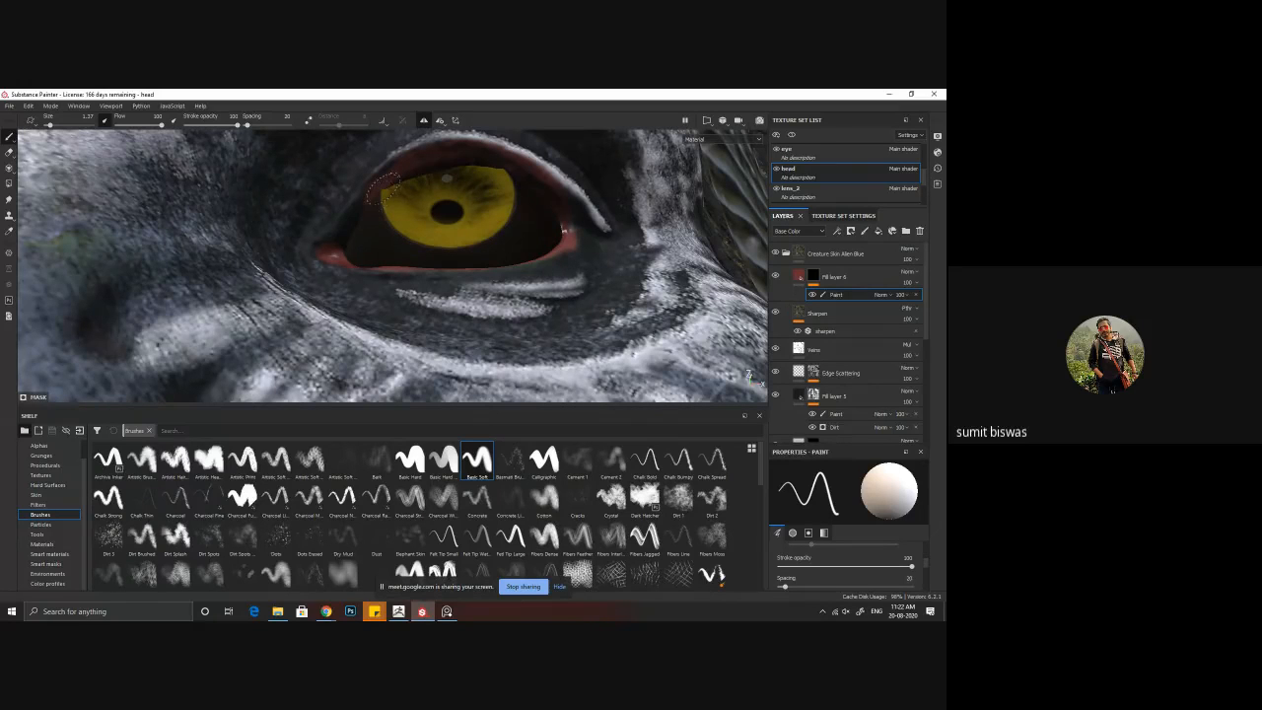
mouse_move(349, 240)
alt+mouse_down()
mouse_move(386, 258)
mouse_move(393, 283)
mouse_move(367, 251)
alt+mouse_up()
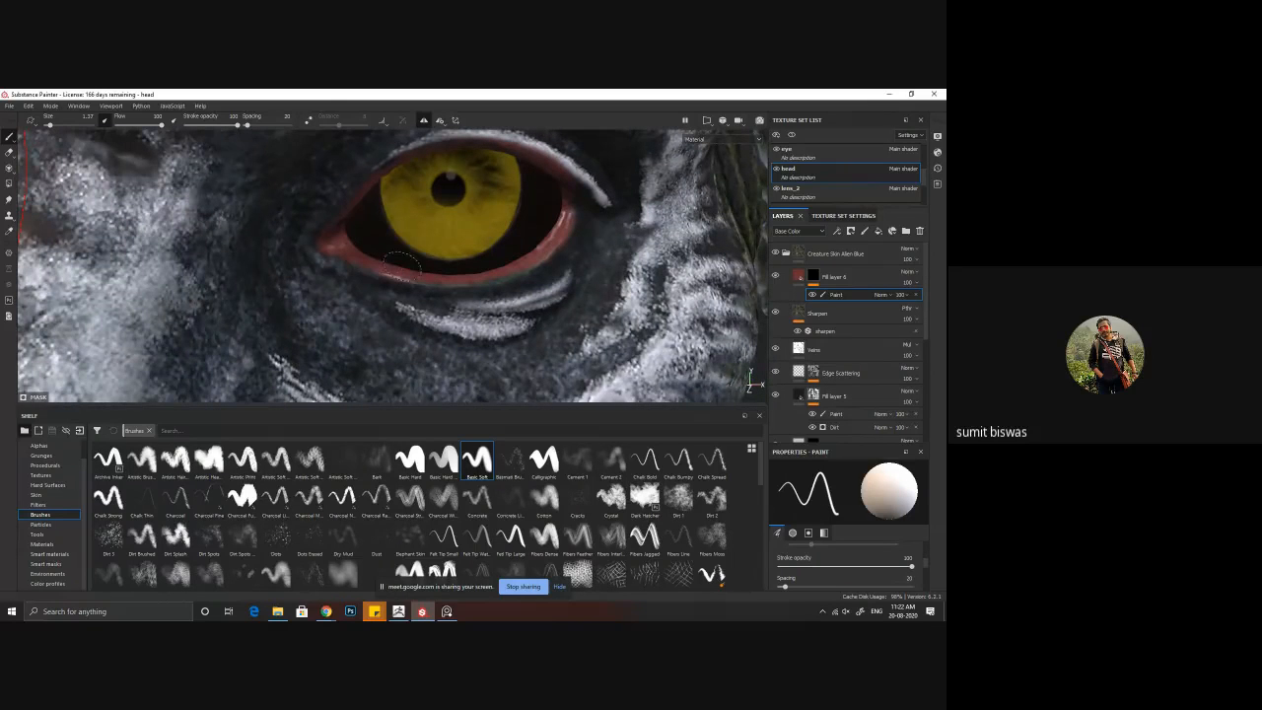
mouse_move(464, 268)
ctrl+right_down()
mouse_move(410, 267)
mouse_move(444, 279)
ctrl+right_up()
alt+drag(541, 238, 539, 181)
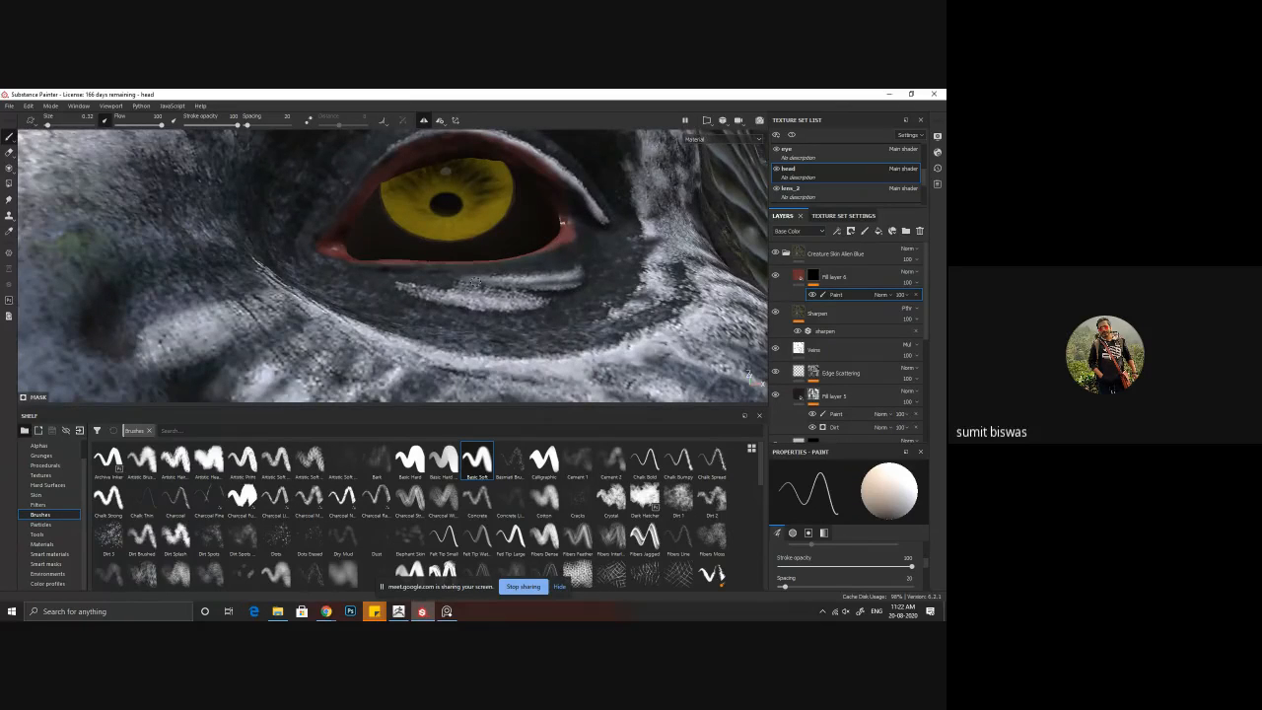
Step: Display the base colour channel only and refine the red rim around the eye opening with a brush size of 0.32
key(c)
key(c)
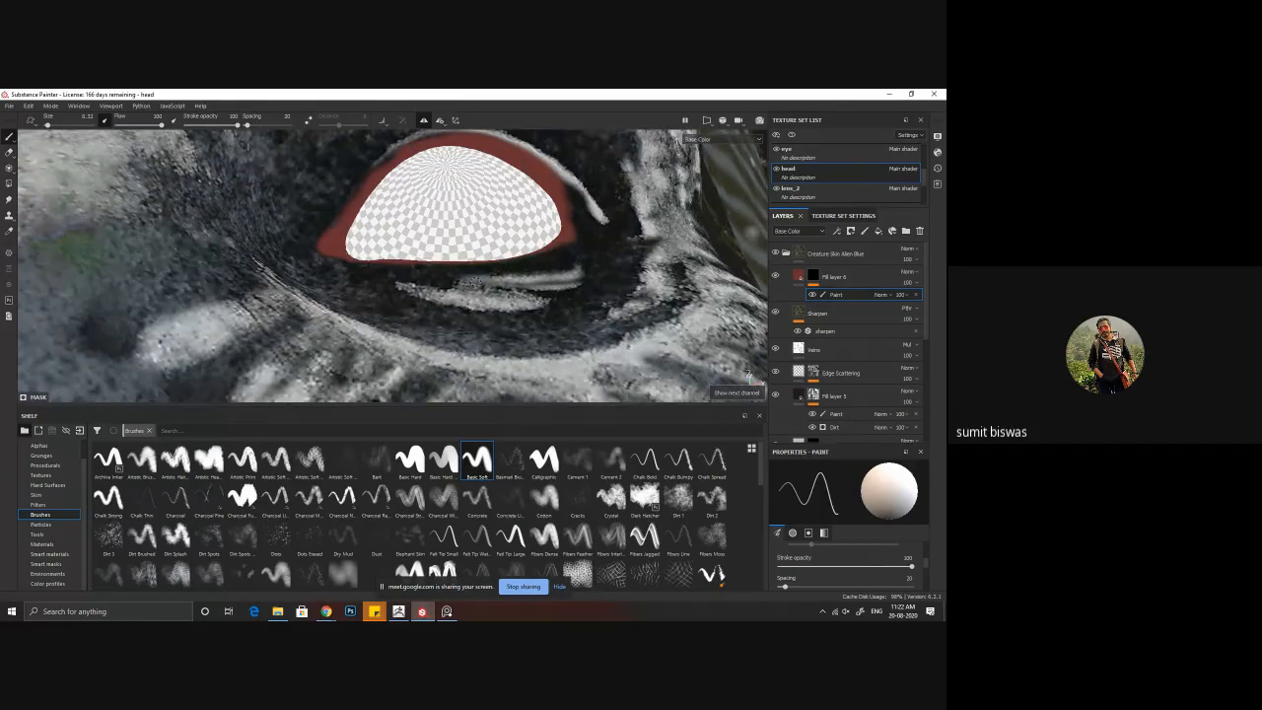
alt+middle_drag(460, 229, 460, 291)
alt+right_drag(461, 291, 523, 326)
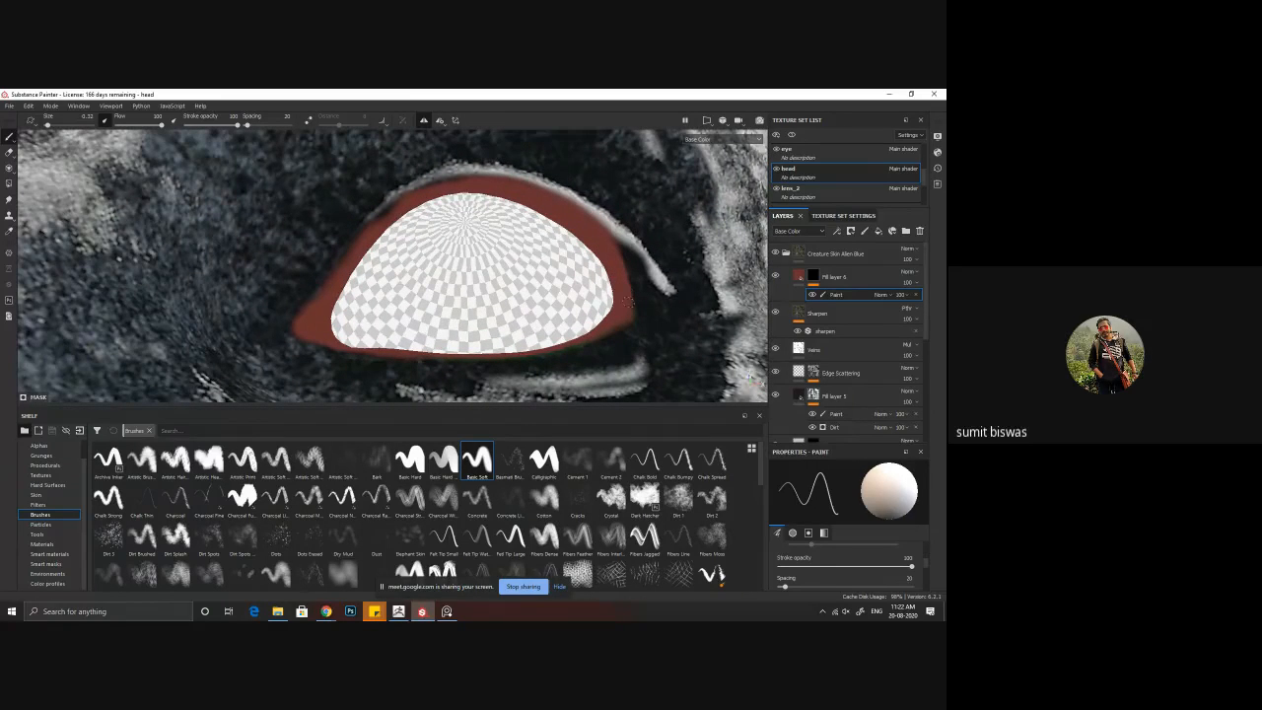
mouse_move(624, 316)
alt+mouse_down()
mouse_move(598, 344)
mouse_move(606, 369)
alt+mouse_up()
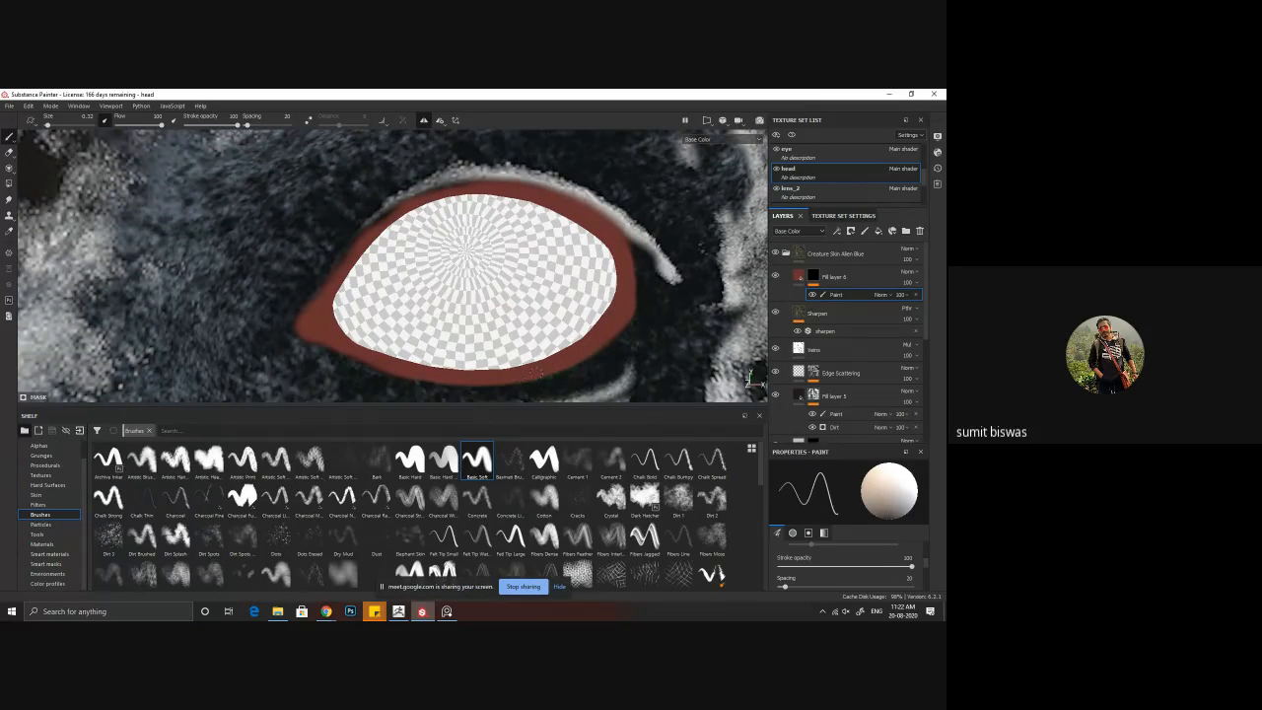
alt+drag(462, 253, 434, 215)
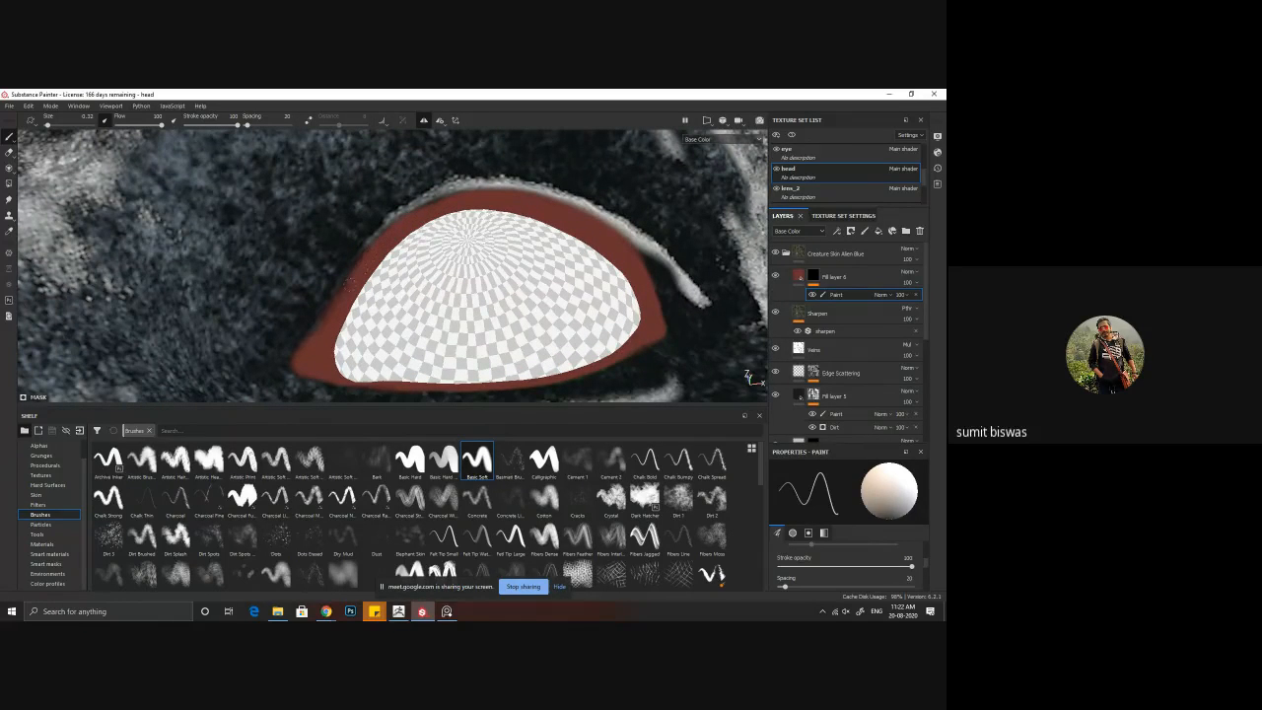
alt+drag(318, 334, 388, 405)
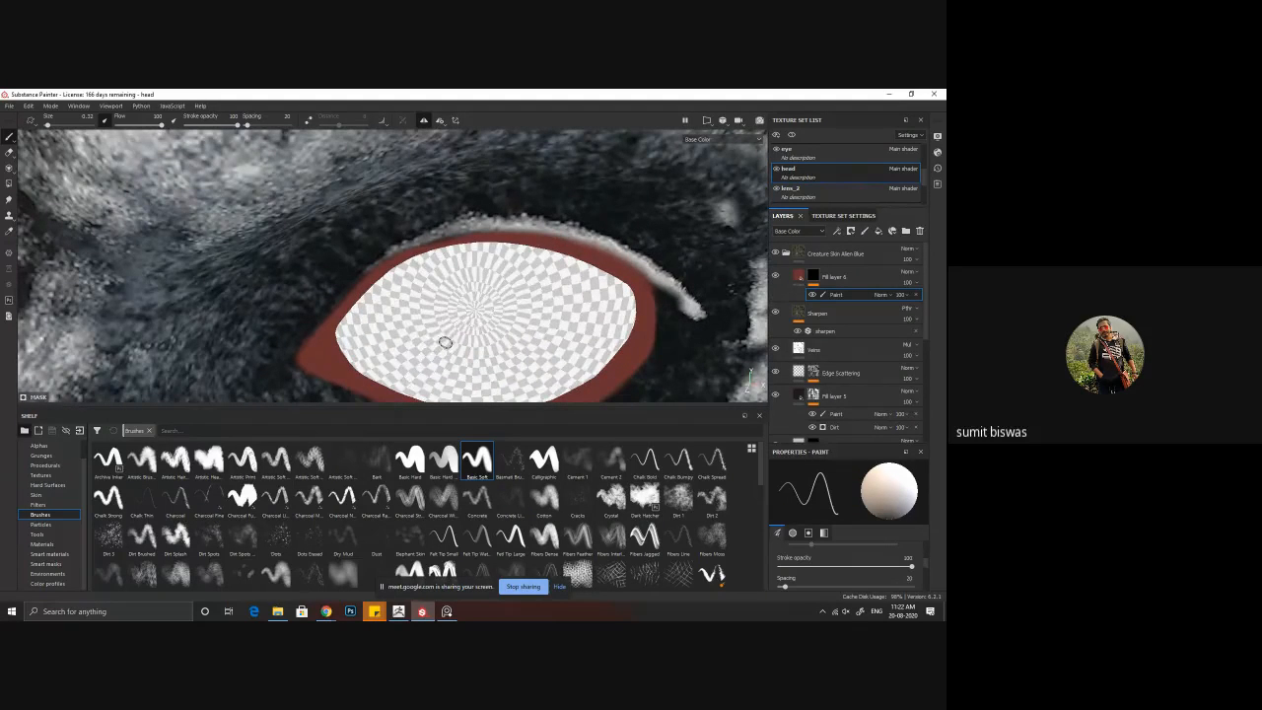
alt+right_drag(481, 318, 450, 286)
alt+middle_drag(450, 286, 446, 268)
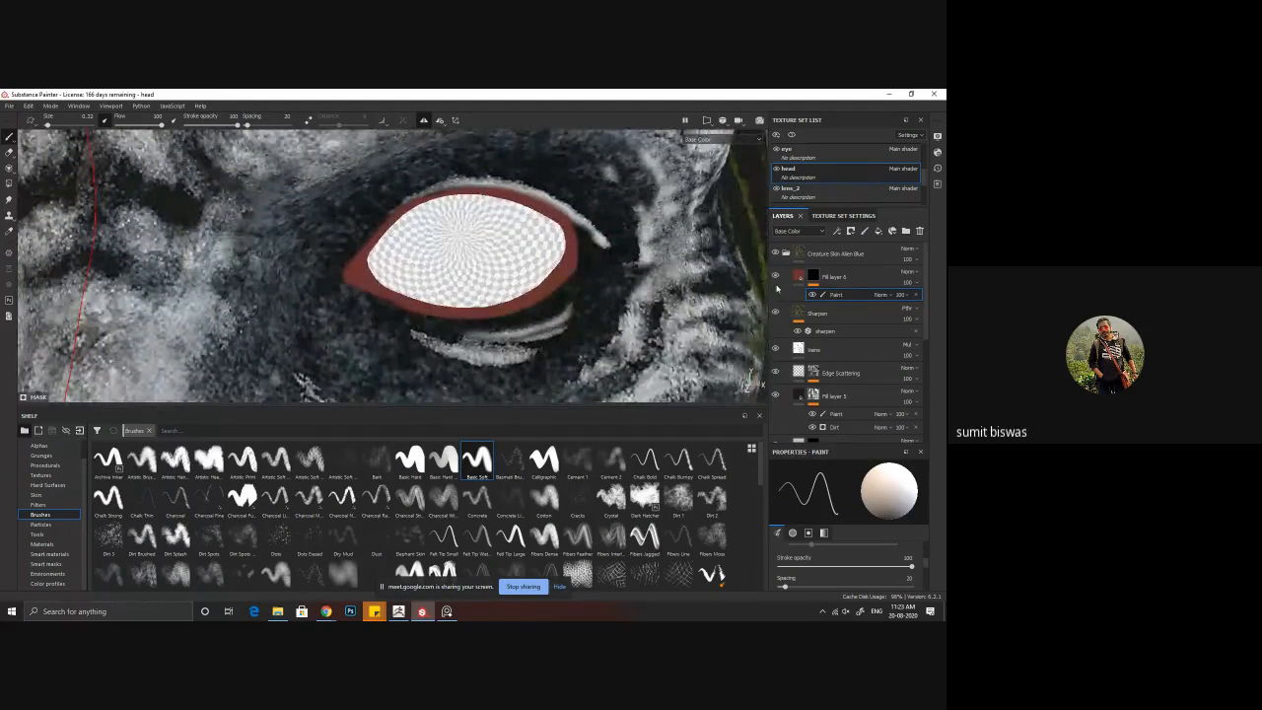
Step: Restore the full material display and examine the reddened eyelid rims on the whole face from several angles
key(m)
alt+drag(571, 307, 595, 295)
alt+right_drag(595, 295, 370, 280)
alt+middle_drag(370, 280, 389, 296)
mouse_move(390, 295)
alt+mouse_down()
mouse_move(549, 287)
mouse_move(220, 281)
mouse_move(326, 295)
mouse_move(446, 274)
alt+mouse_up()
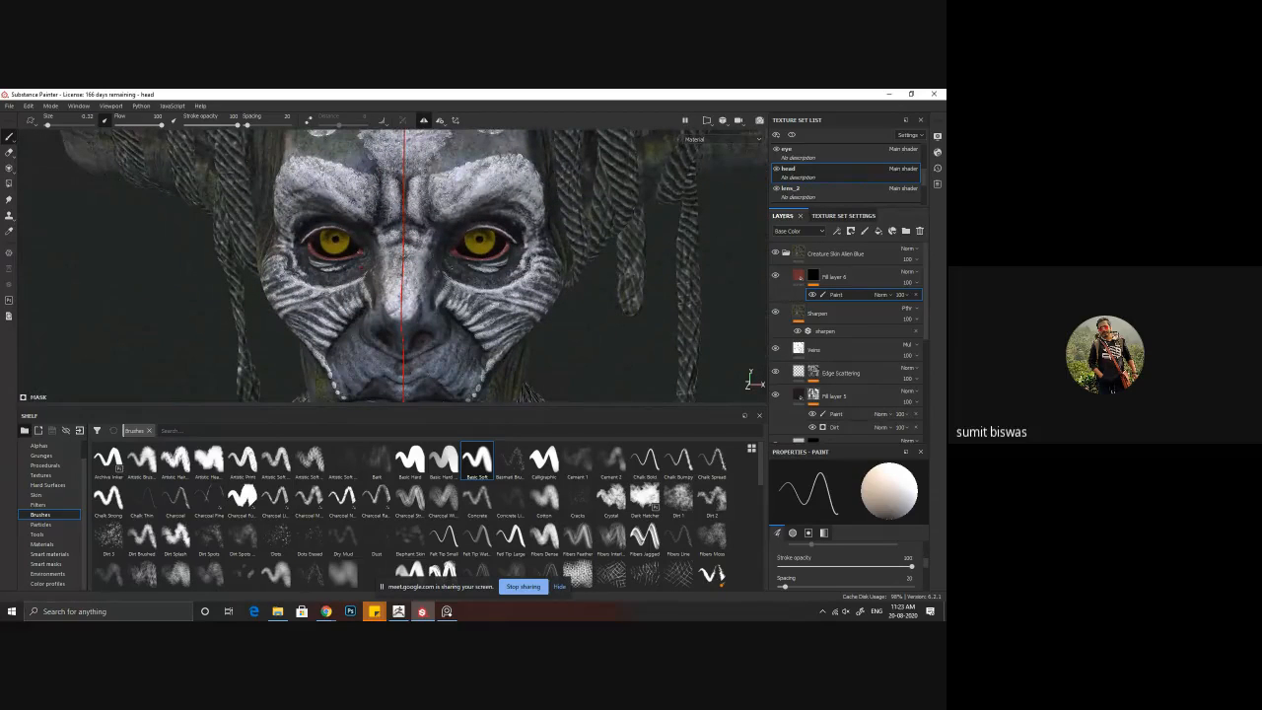
alt+drag(365, 291, 358, 266)
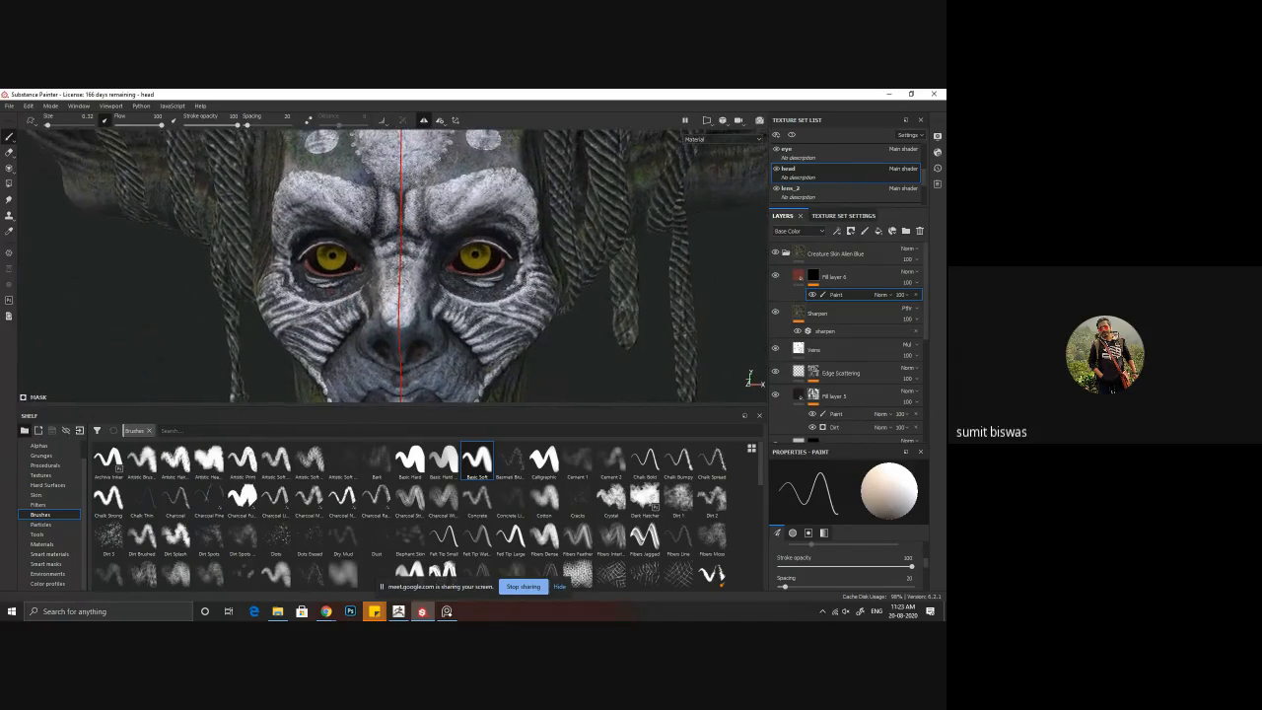
alt+drag(510, 293, 586, 299)
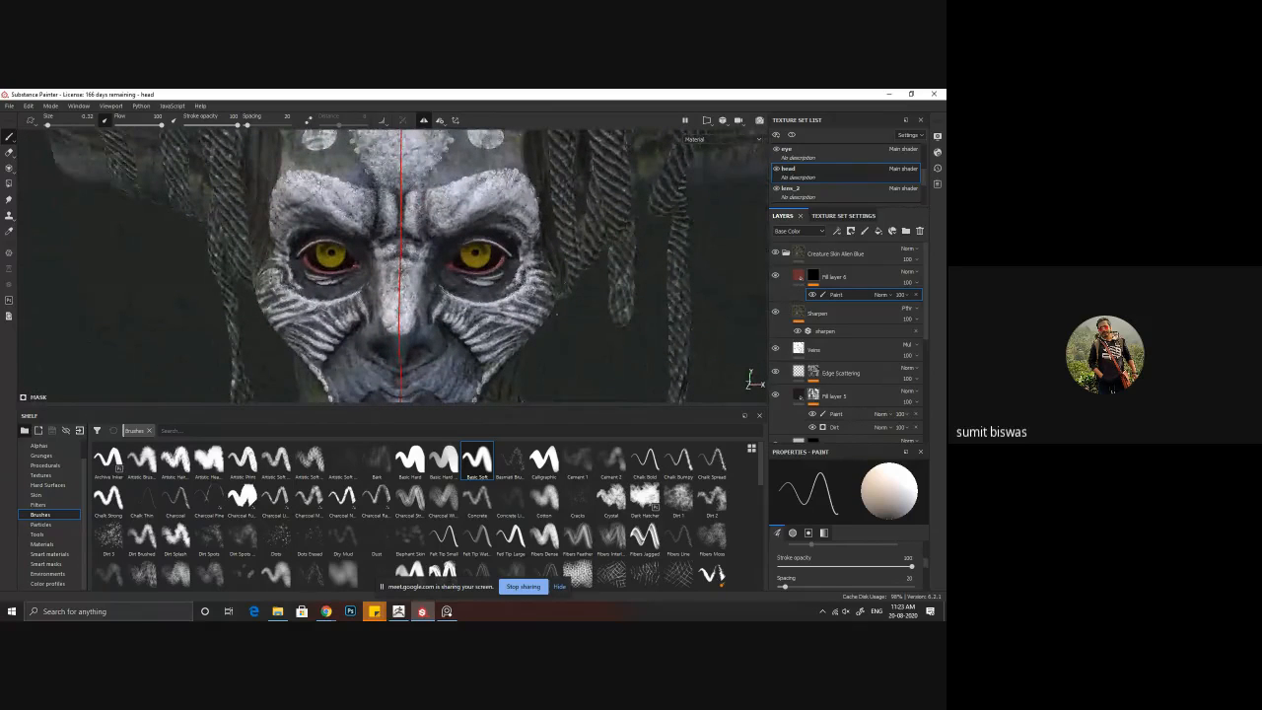
alt+drag(498, 275, 479, 308)
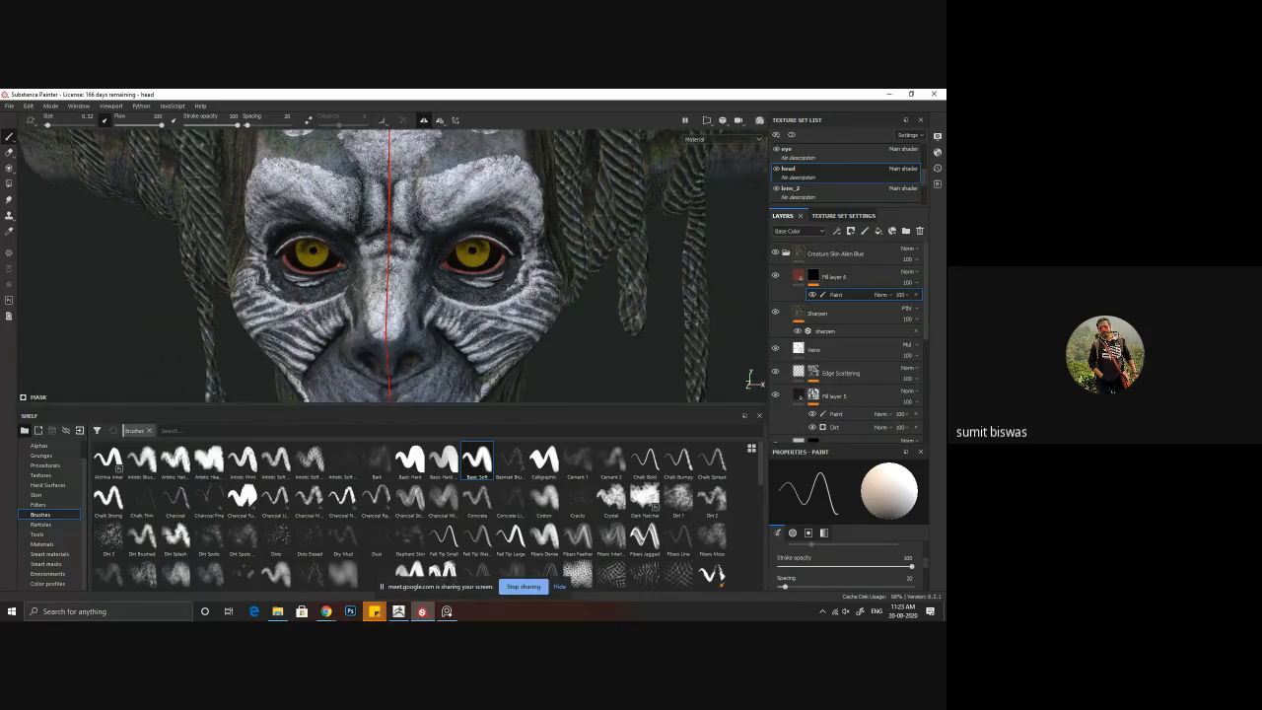
Step: Add a pale yellow fill layer to the eye texture set and give it a black mask
click(789, 149)
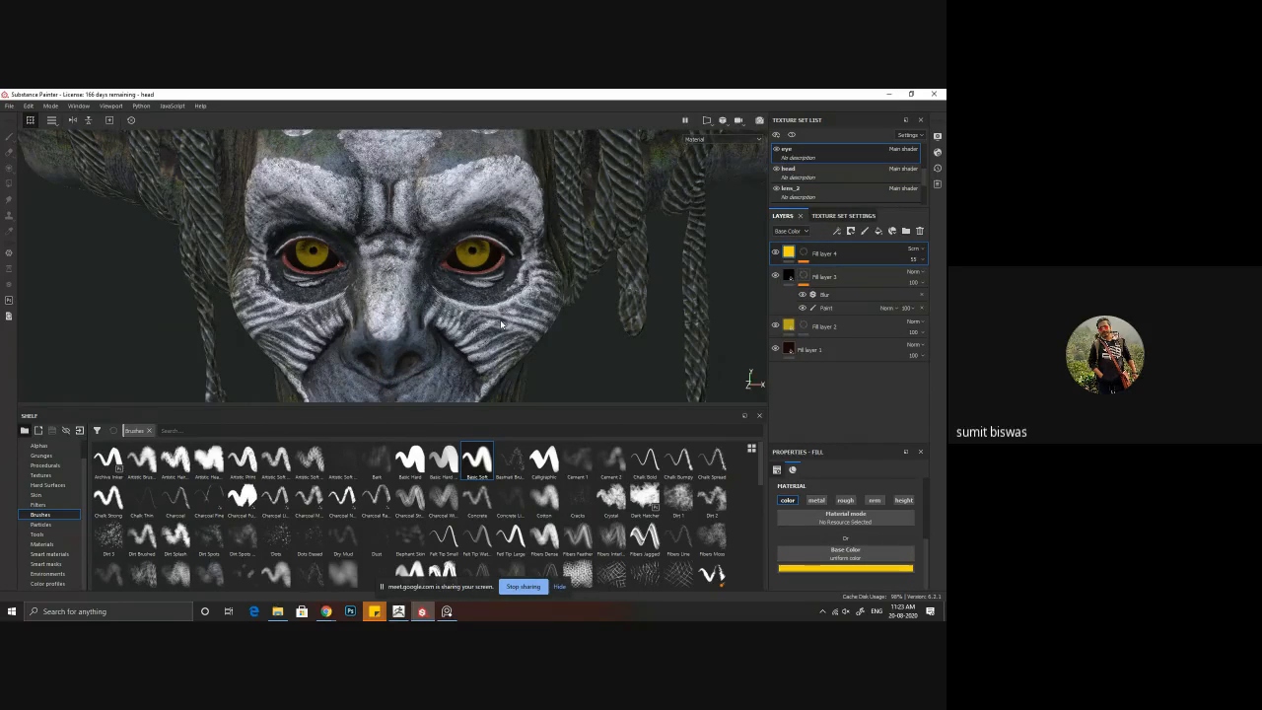
alt+drag(501, 325, 556, 314)
alt+drag(366, 309, 386, 308)
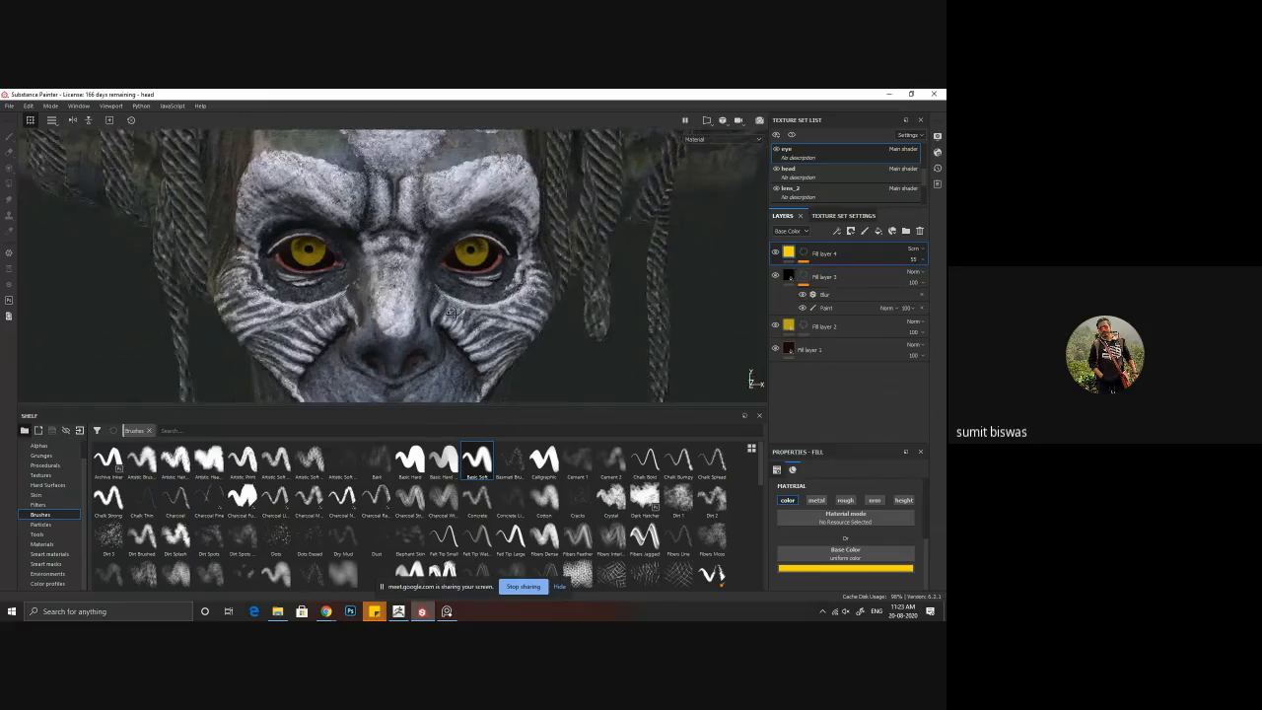
click(878, 232)
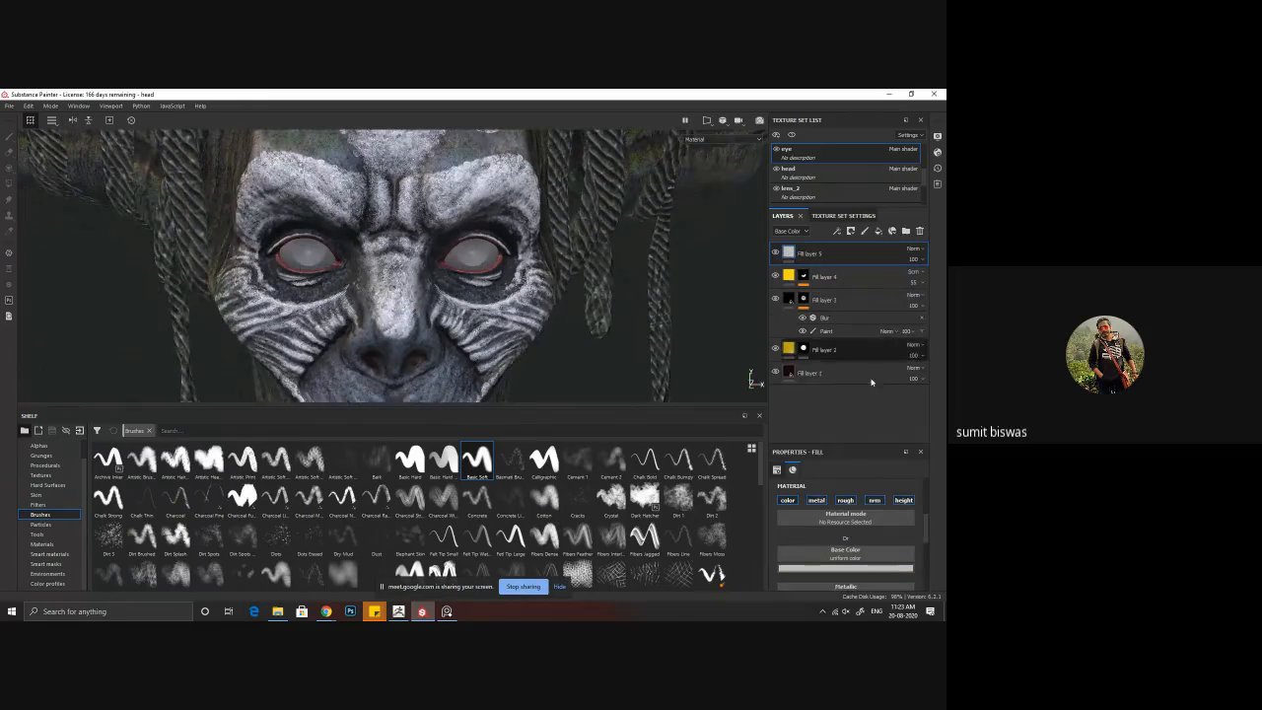
click(844, 569)
drag(814, 479, 823, 464)
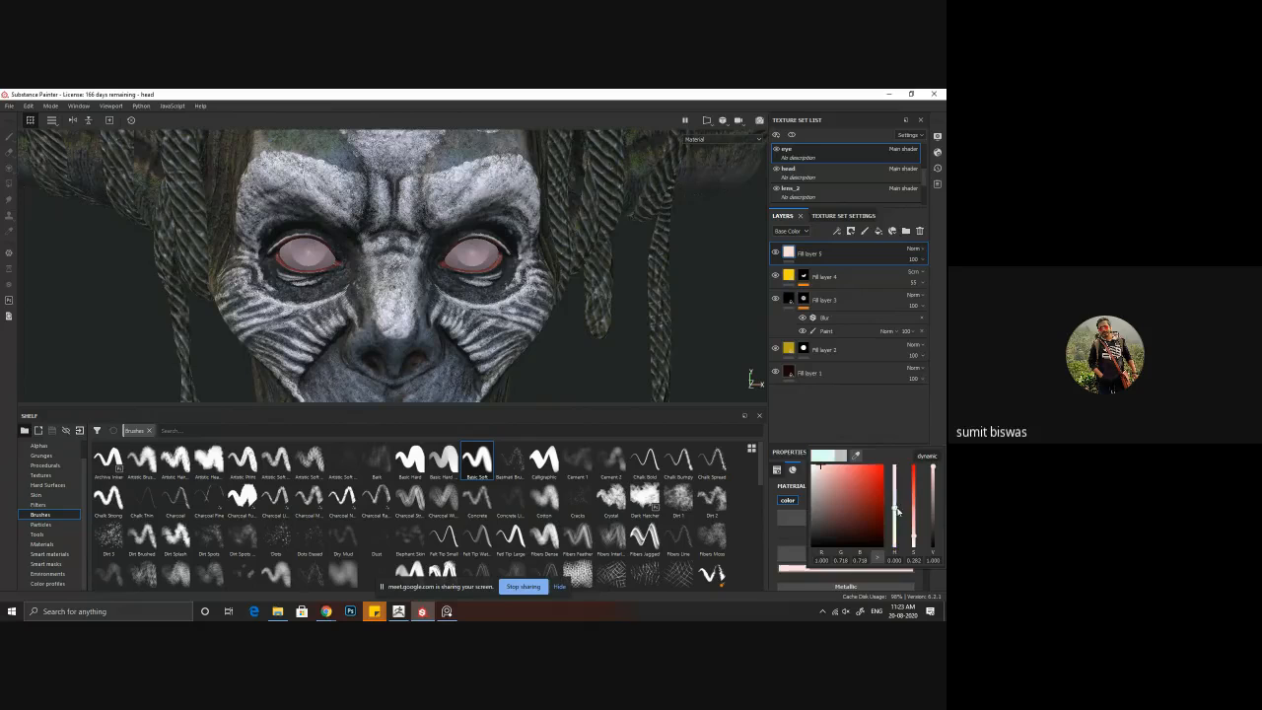
mouse_move(897, 513)
mouse_down()
mouse_move(895, 539)
mouse_move(892, 526)
mouse_up()
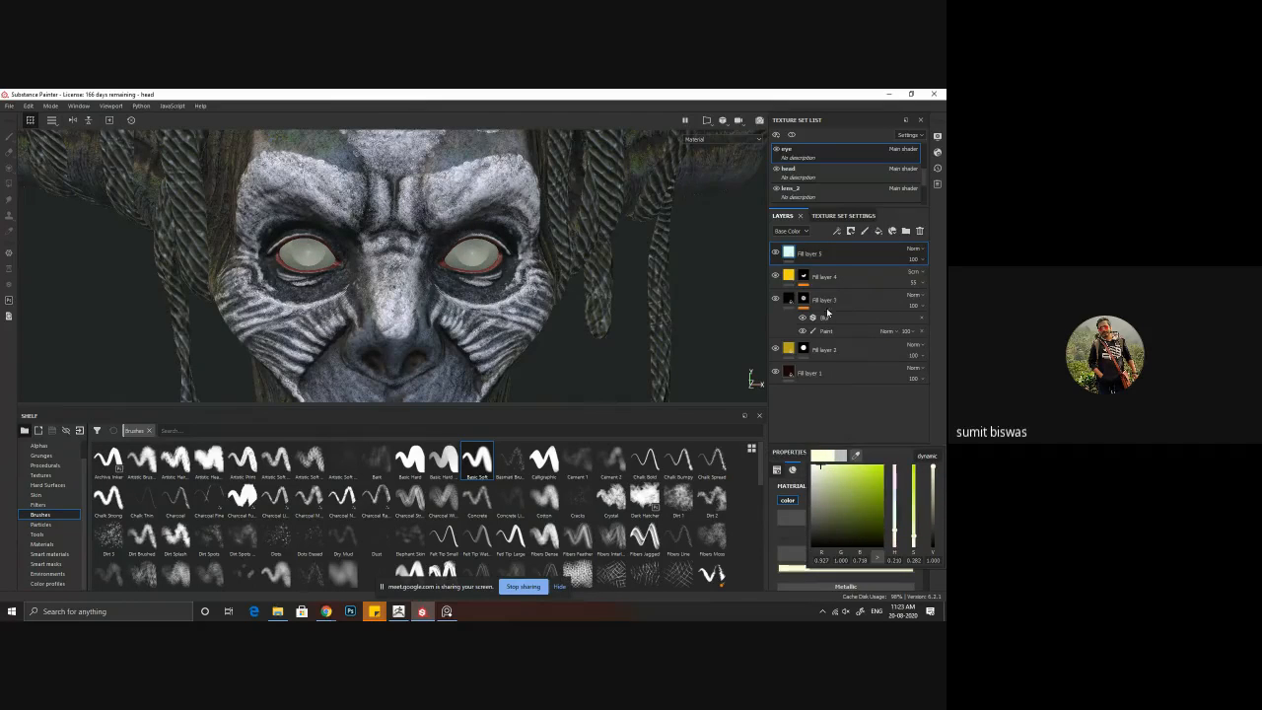
right_click(808, 254)
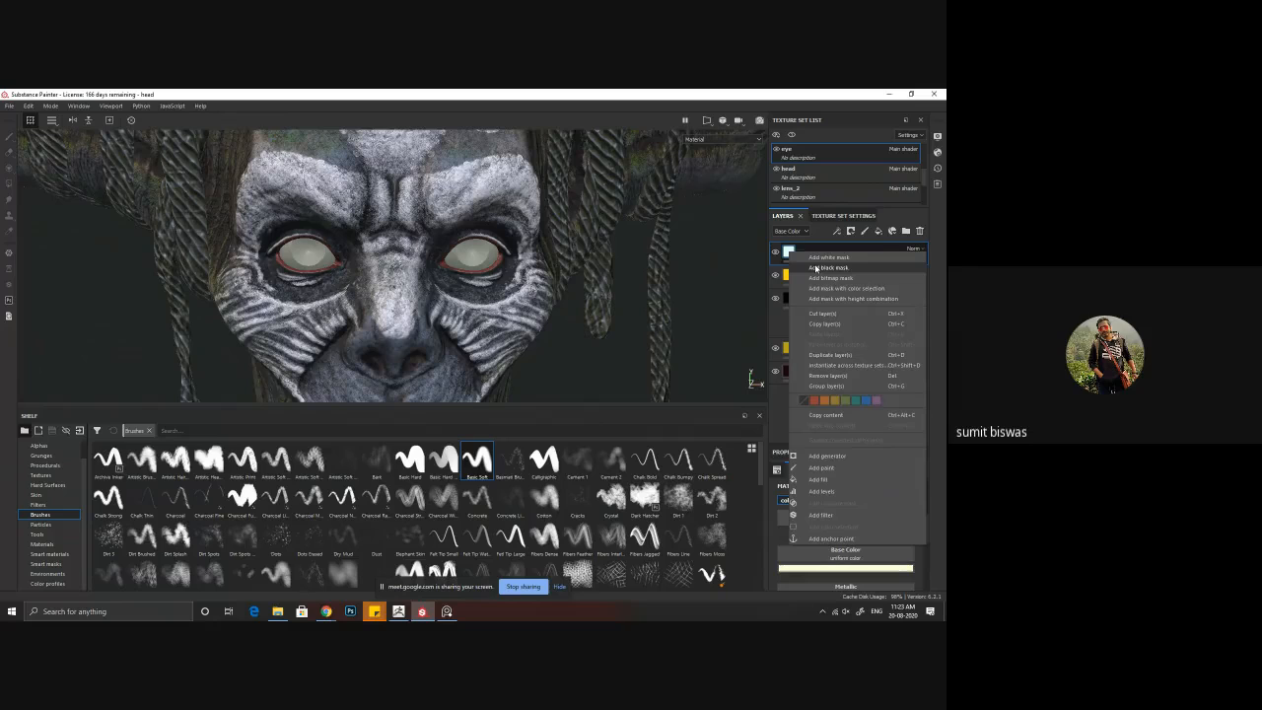
click(815, 267)
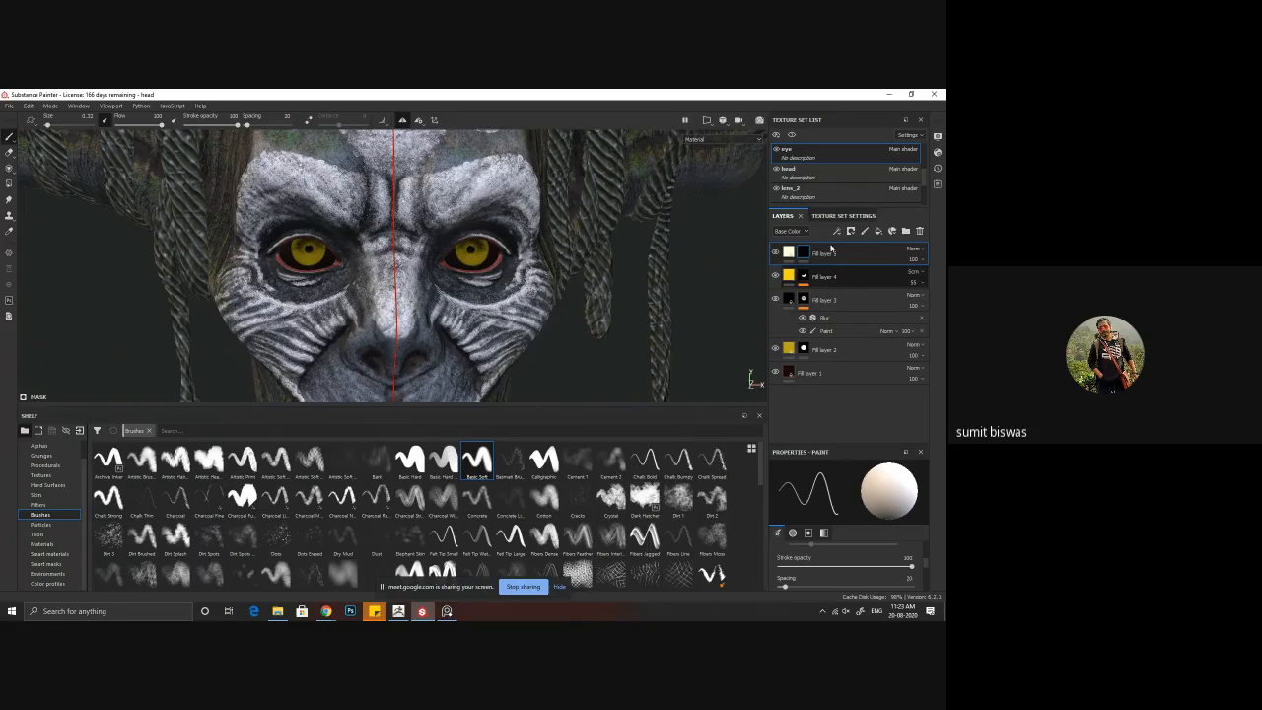
Step: Isolate the eyes and paint the pale layer's mask over the lower half of the iris with a brush size of 2.47
click(791, 134)
alt+right_drag(467, 236, 602, 345)
alt+drag(520, 259, 480, 262)
alt+right_drag(481, 262, 575, 326)
alt+middle_drag(575, 326, 424, 253)
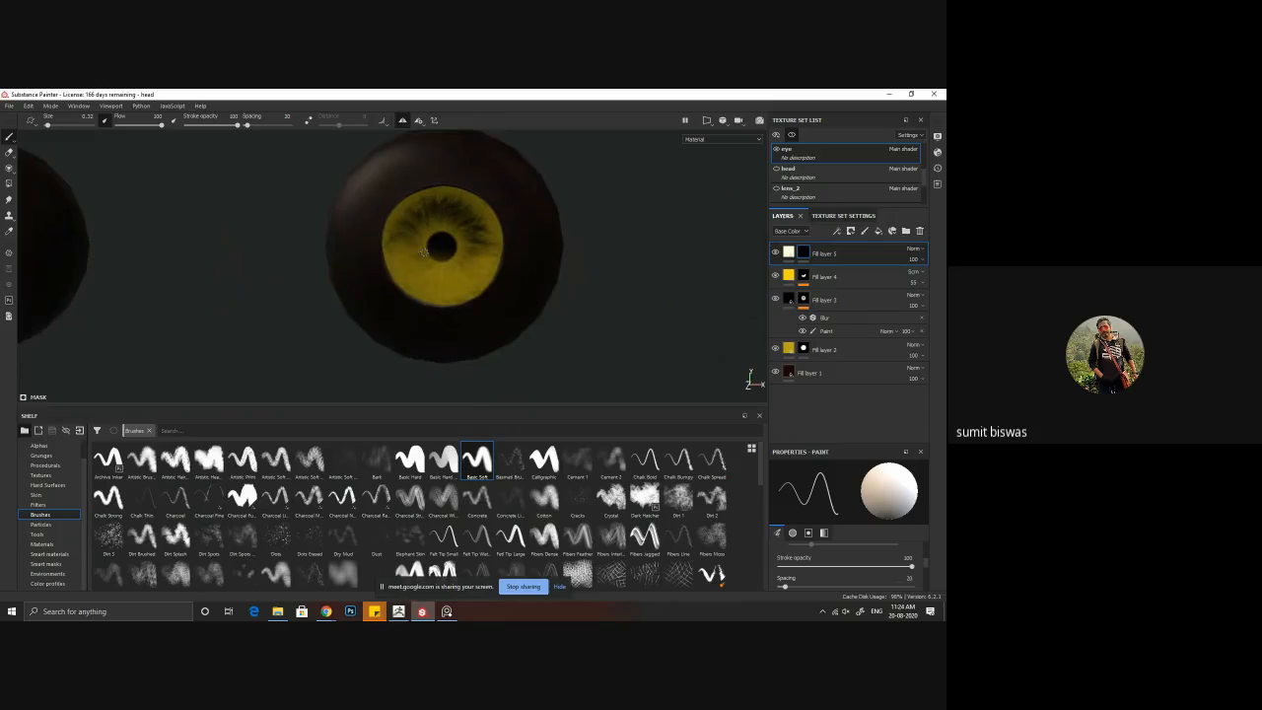
mouse_move(437, 255)
ctrl+right_down()
mouse_move(484, 256)
mouse_move(464, 254)
ctrl+right_up()
mouse_move(413, 251)
mouse_down()
mouse_move(439, 288)
mouse_move(461, 274)
mouse_move(456, 259)
mouse_up()
key(ctrl+z)
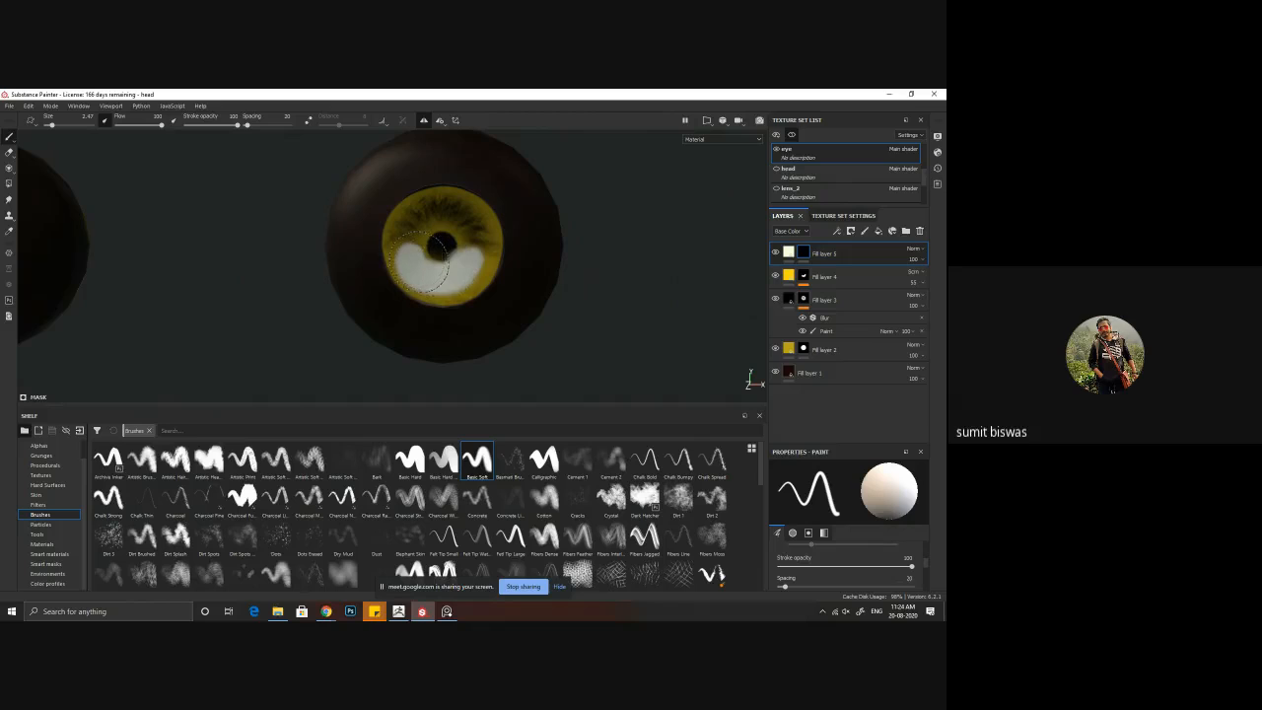
mouse_move(434, 258)
mouse_down()
mouse_move(440, 276)
mouse_move(468, 279)
mouse_move(441, 284)
mouse_move(448, 267)
mouse_up()
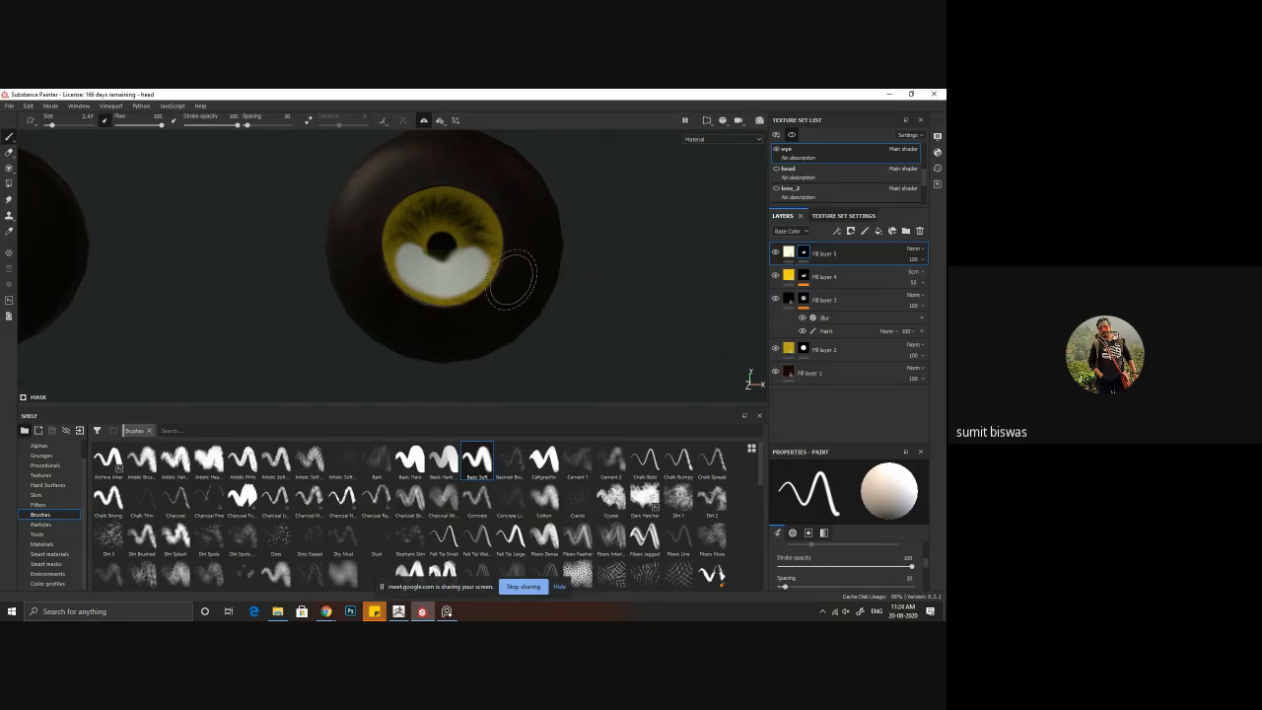
Step: Compare the iris with the pale layer hidden and shown, and raise the bright yellow fill layer's opacity to 100
click(777, 253)
click(776, 253)
click(913, 280)
drag(920, 298, 941, 304)
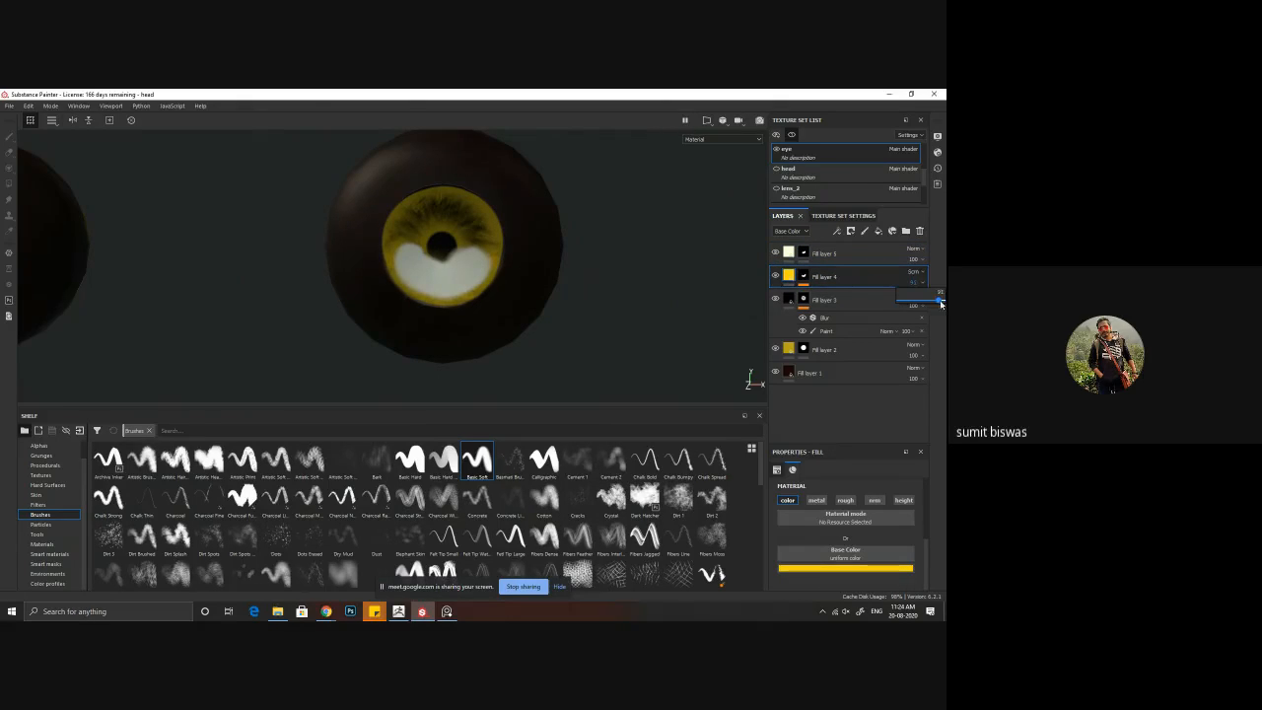
Step: Add a Blur filter to the pale layer's mask and set its blur intensity to 13.72
click(838, 258)
right_click(805, 255)
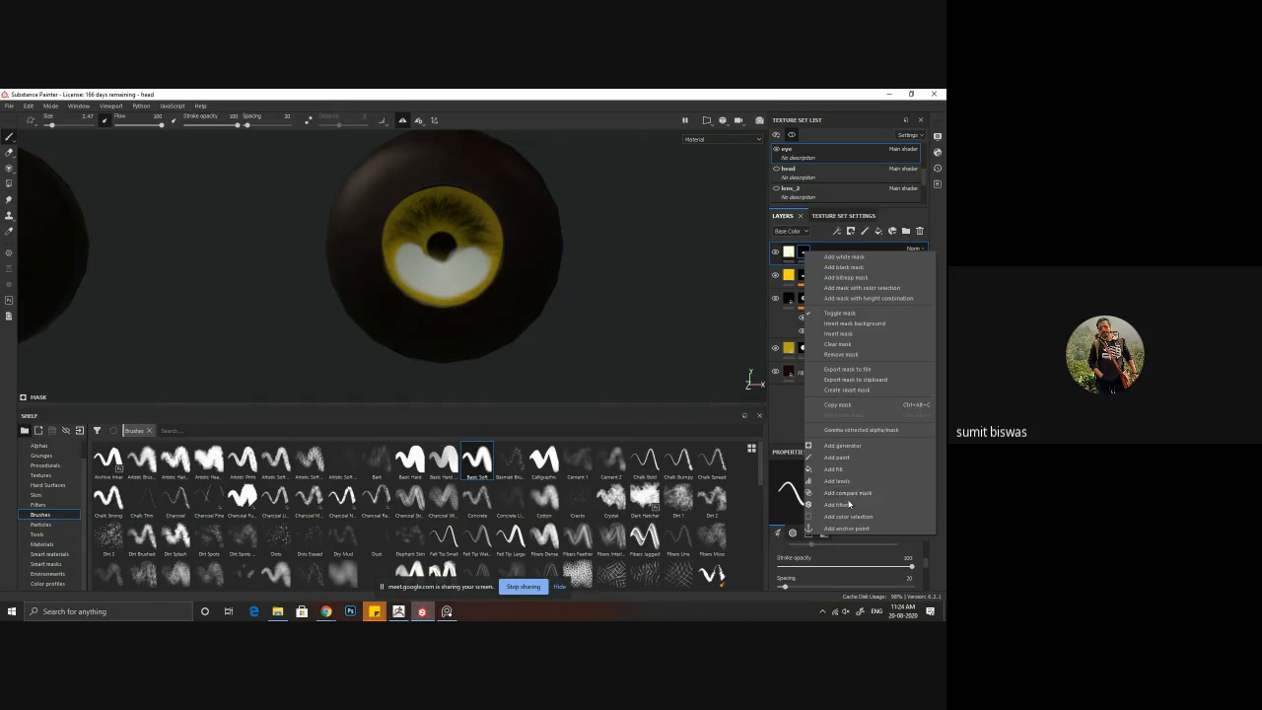
click(844, 504)
click(847, 485)
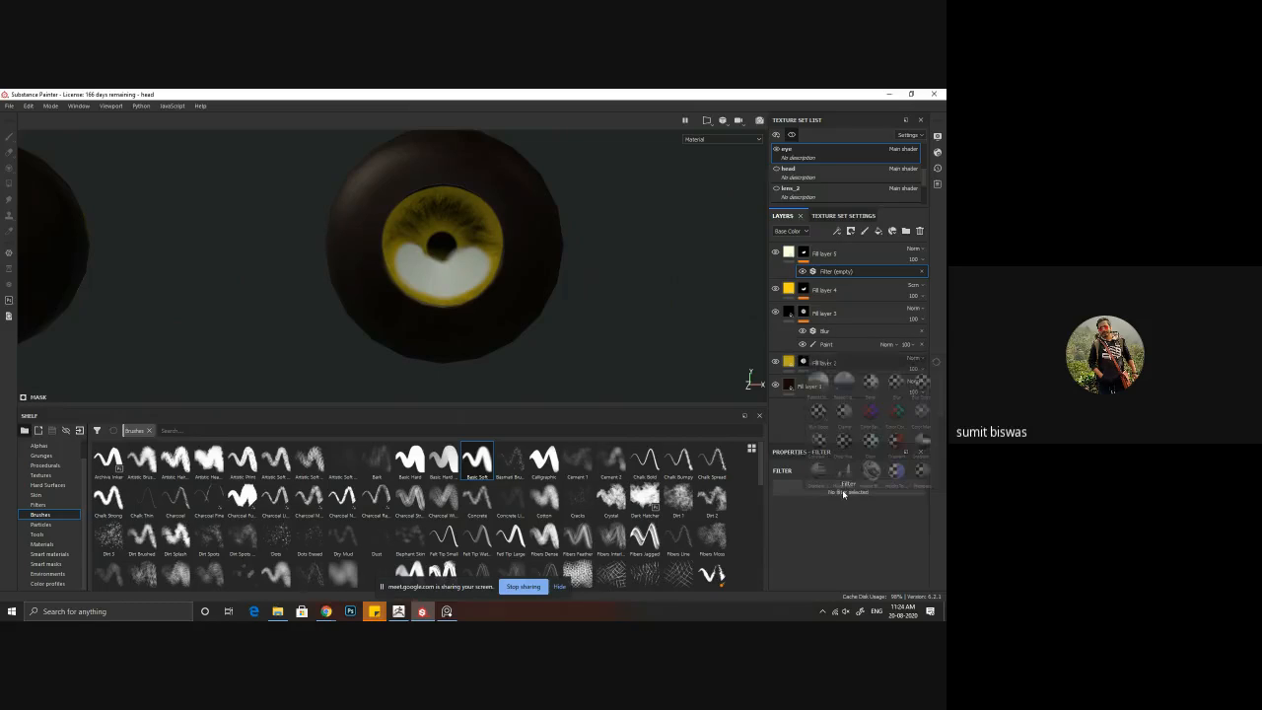
click(898, 384)
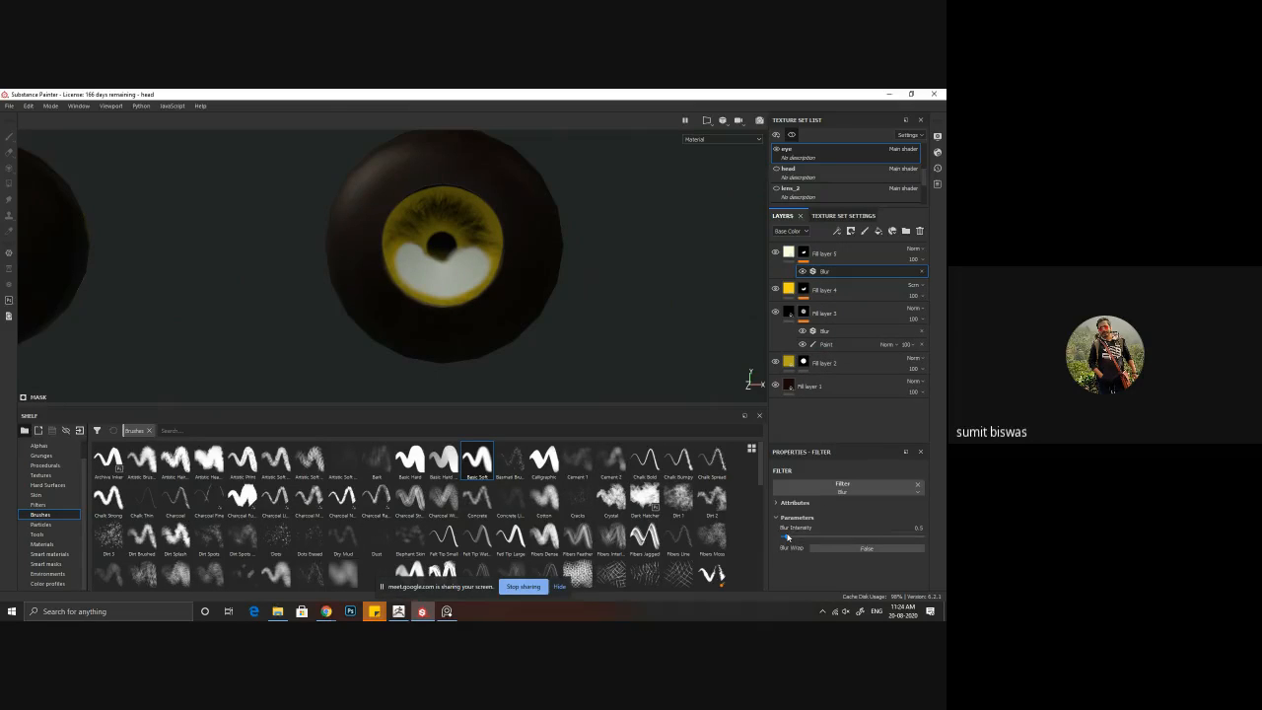
drag(787, 537, 903, 536)
Step: Lower the pale iris layer's opacity to about 28 and compare the eyes with the layer hidden and shown
click(919, 260)
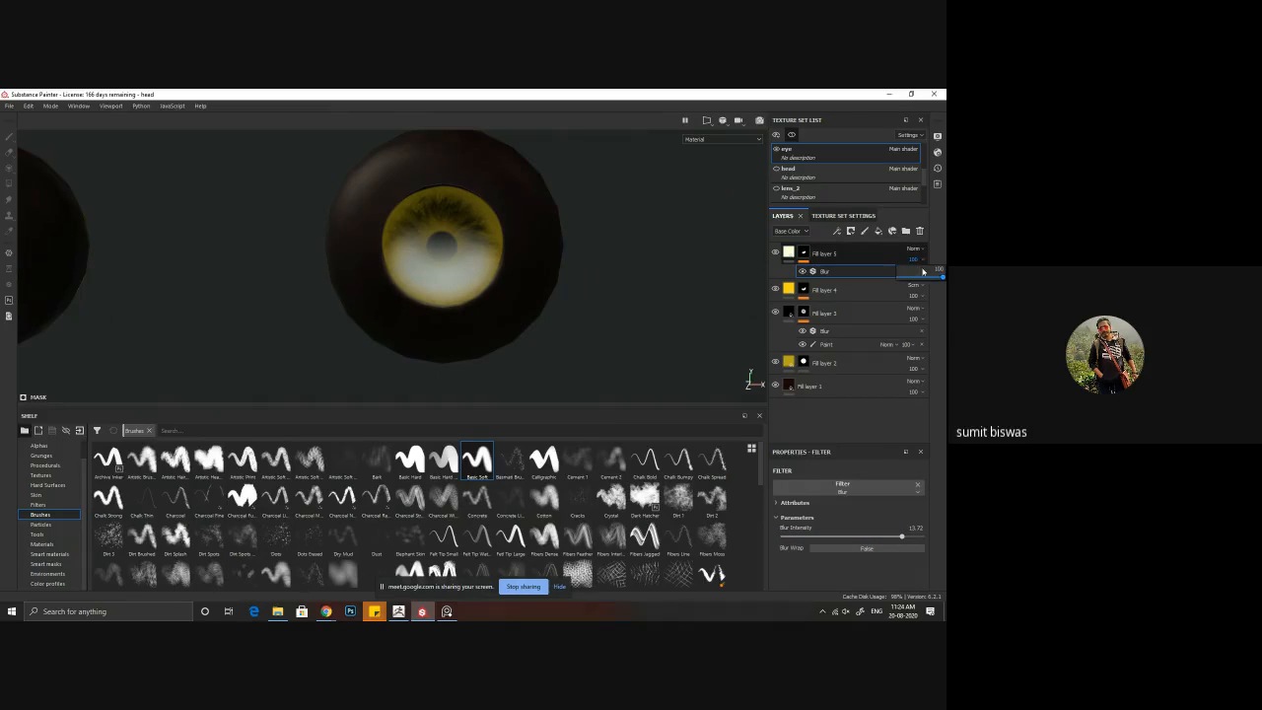
drag(942, 279, 912, 279)
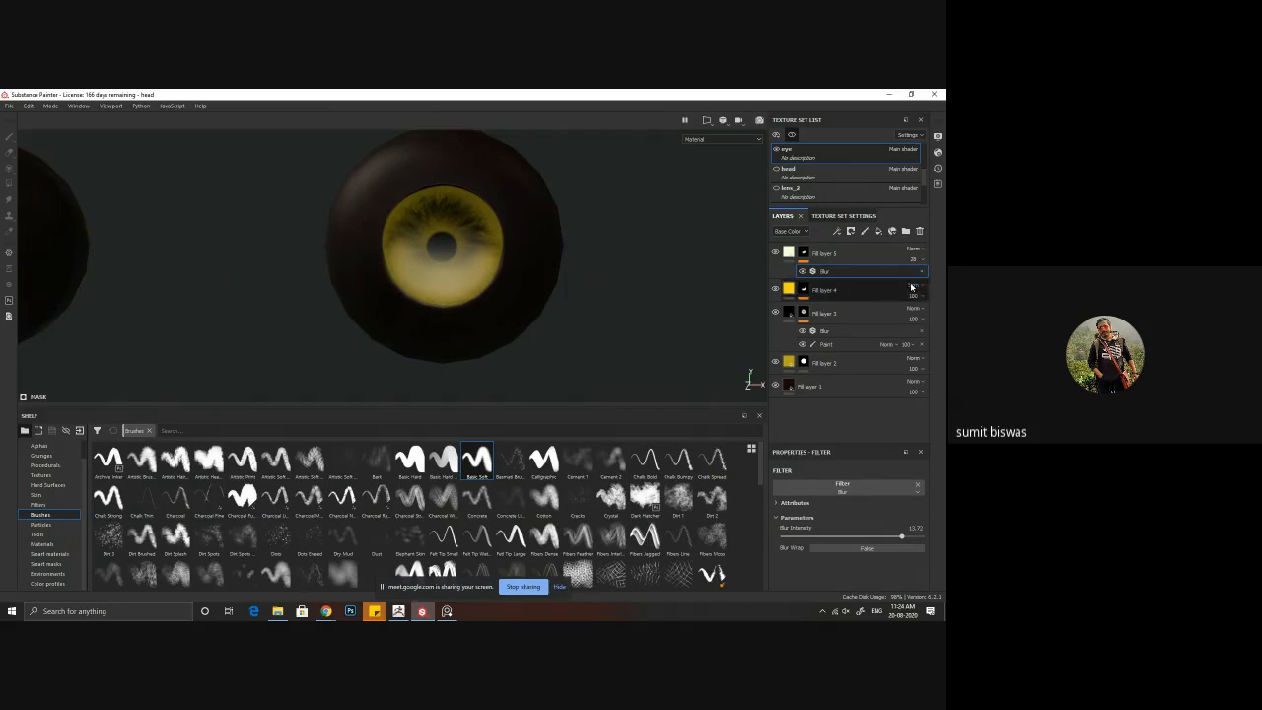
click(775, 252)
click(775, 253)
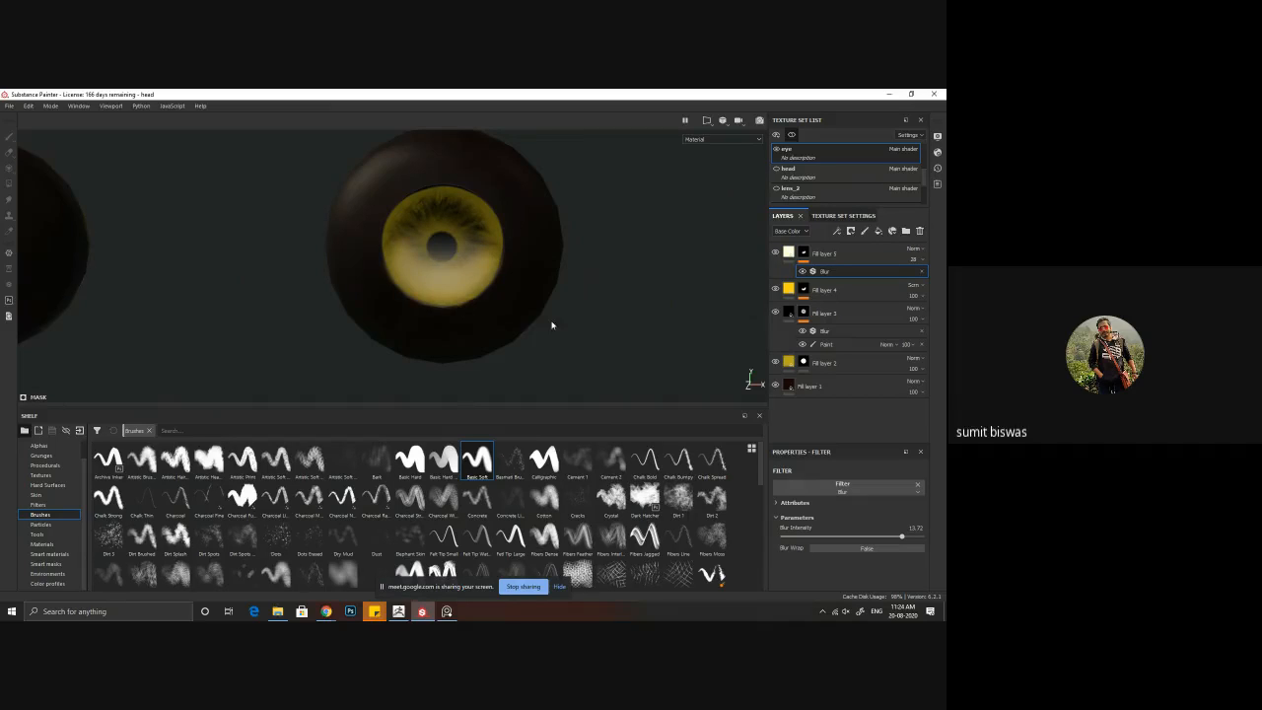
scroll(549, 324, down, 5)
alt+drag(329, 273, 306, 247)
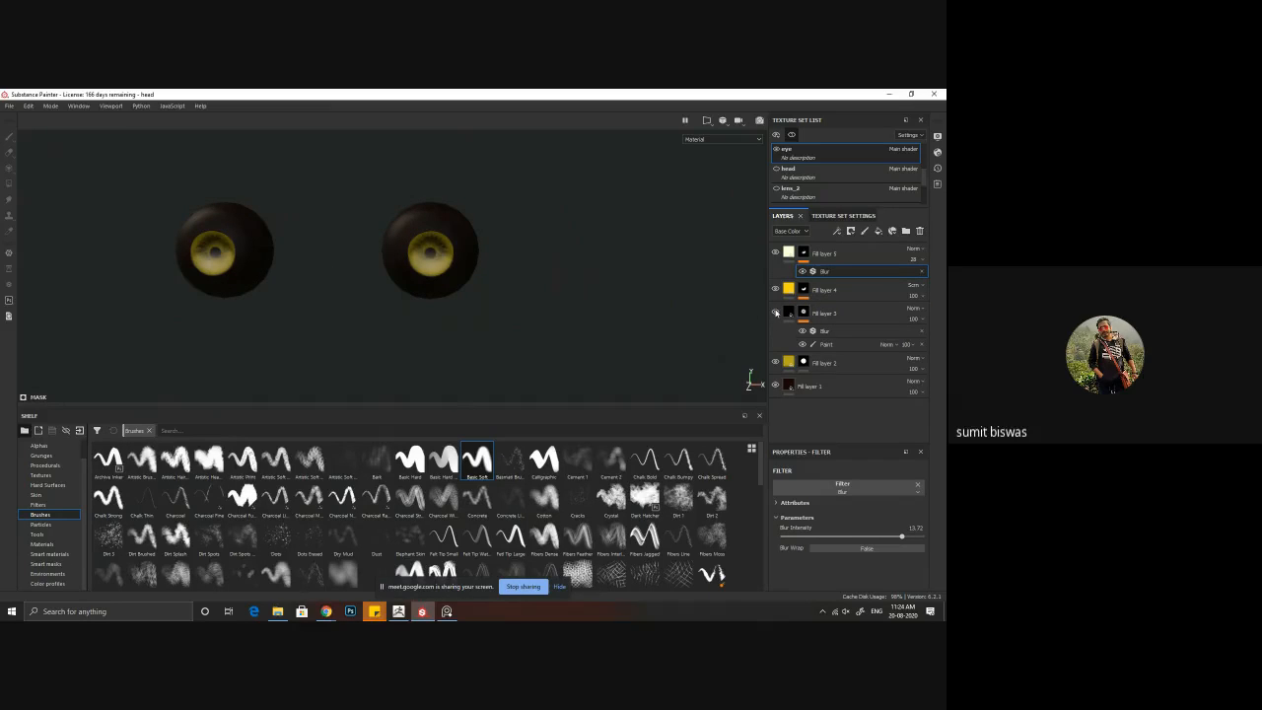
Step: Try the black Fill layer 3 at the top of the layer stack and return it below the bright yellow layer
double_click(826, 313)
drag(853, 320, 838, 251)
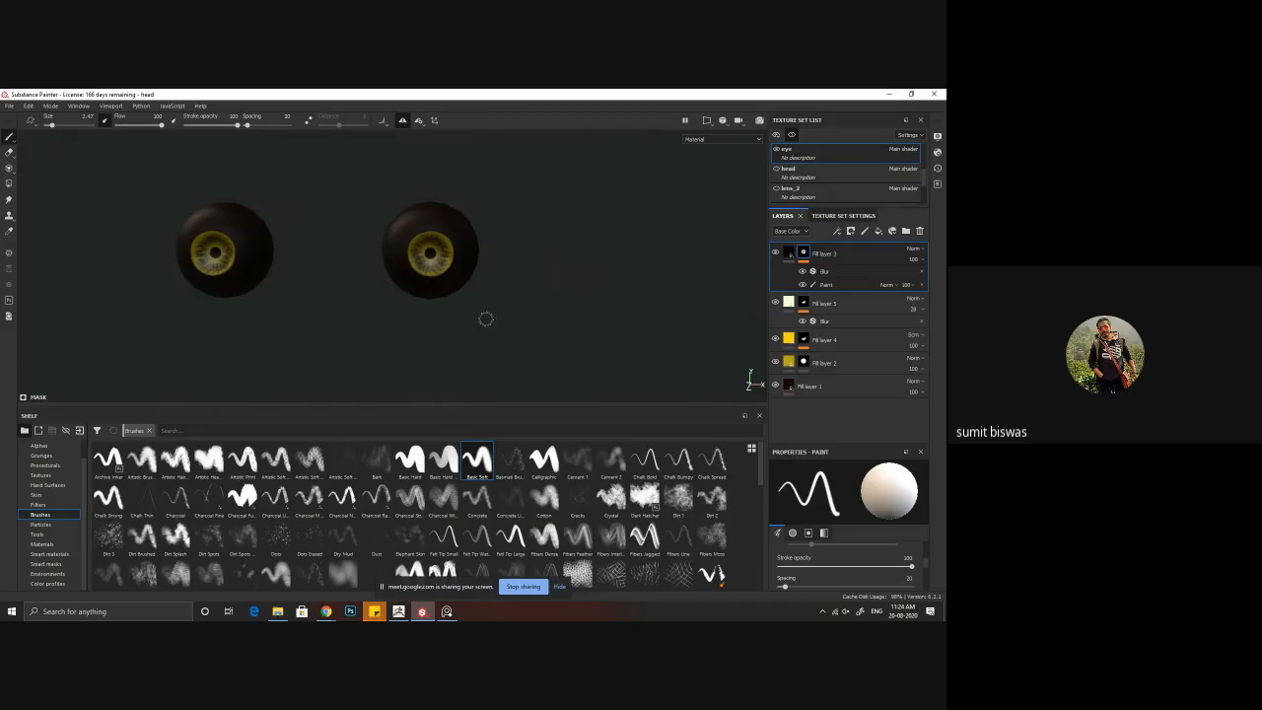
mouse_move(485, 319)
alt+mouse_down()
mouse_move(533, 301)
mouse_move(510, 318)
alt+mouse_up()
double_click(837, 254)
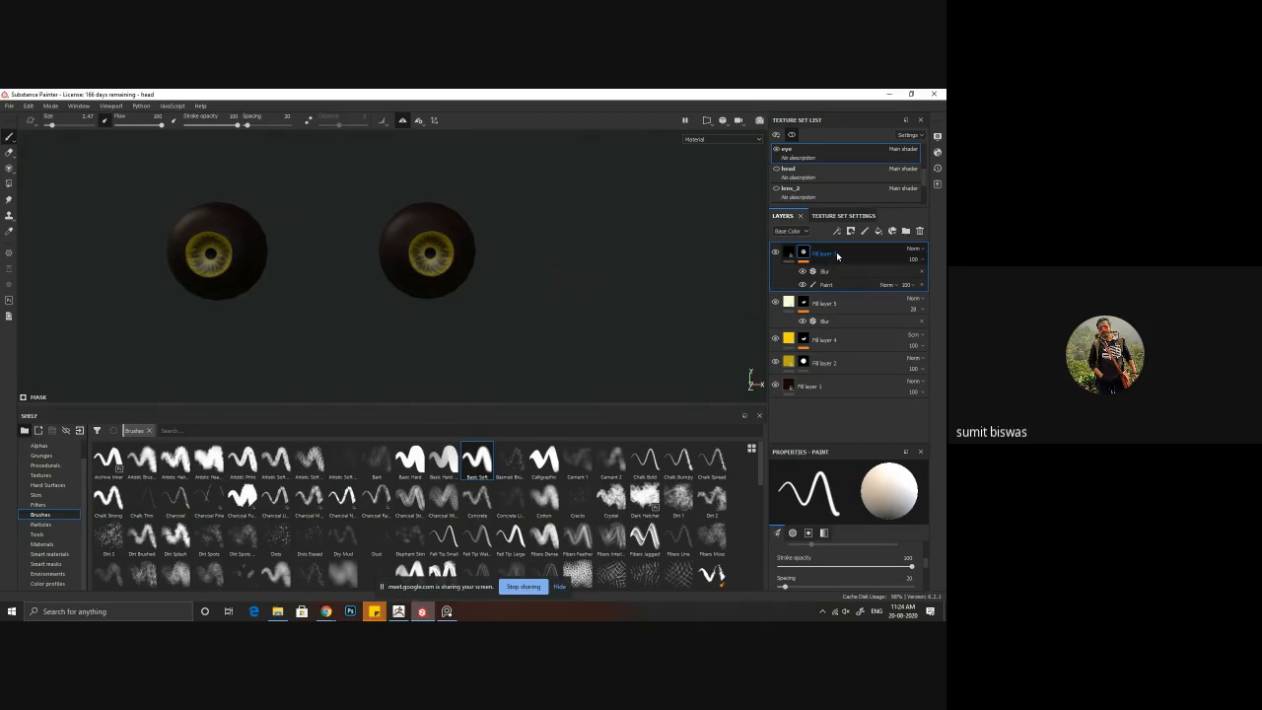
drag(837, 254, 839, 355)
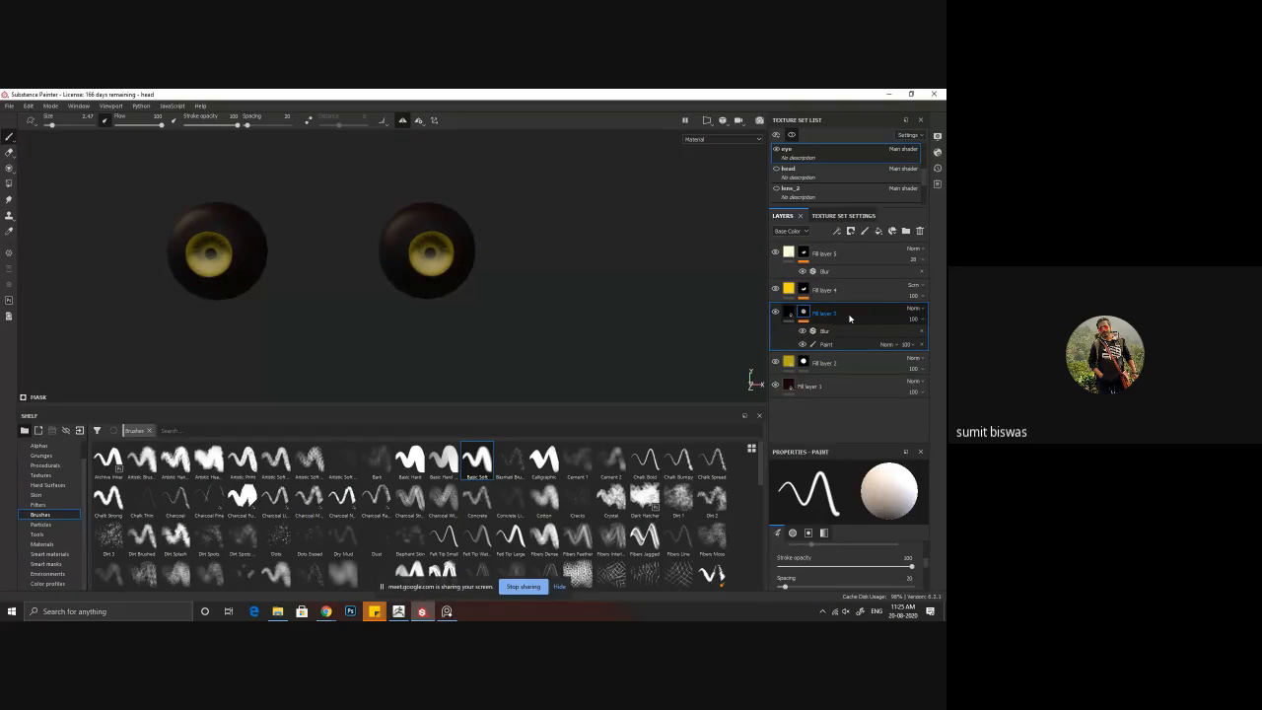
Step: Paste a copy of the black Fill layer 3 above the pale layer and remove the Blur and Paint effects from its mask
click(846, 256)
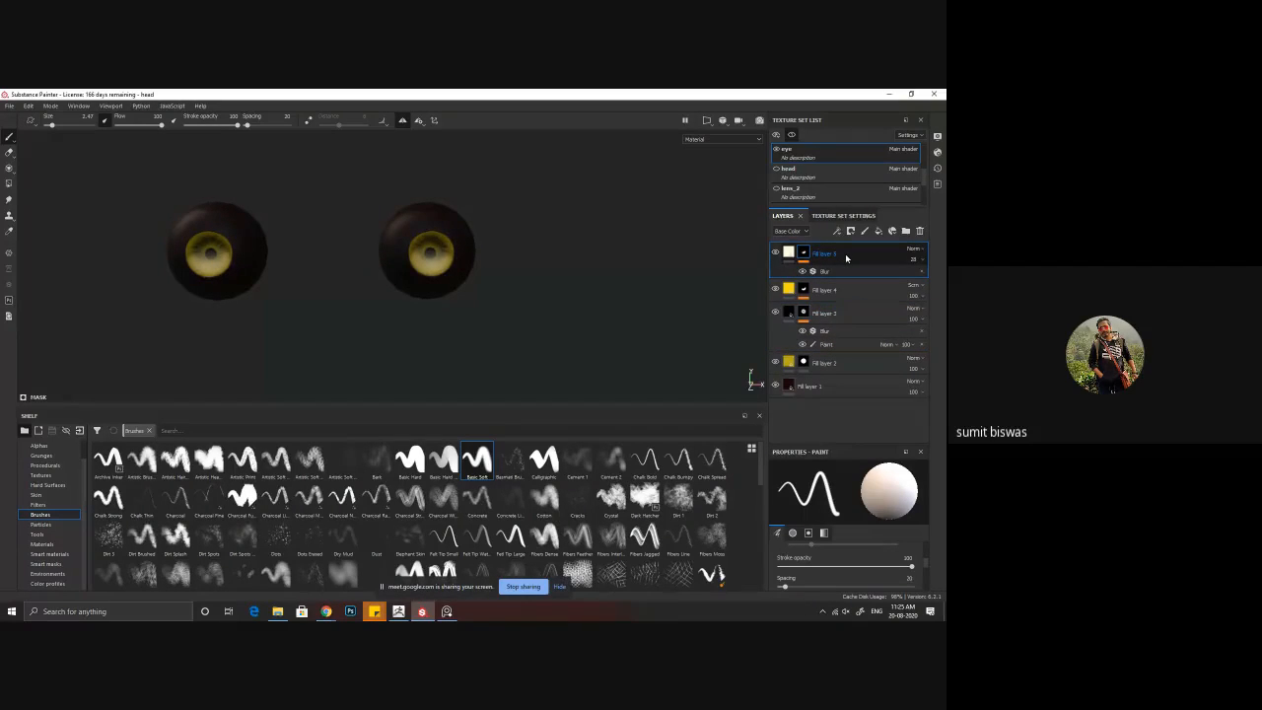
key(ctrl+v)
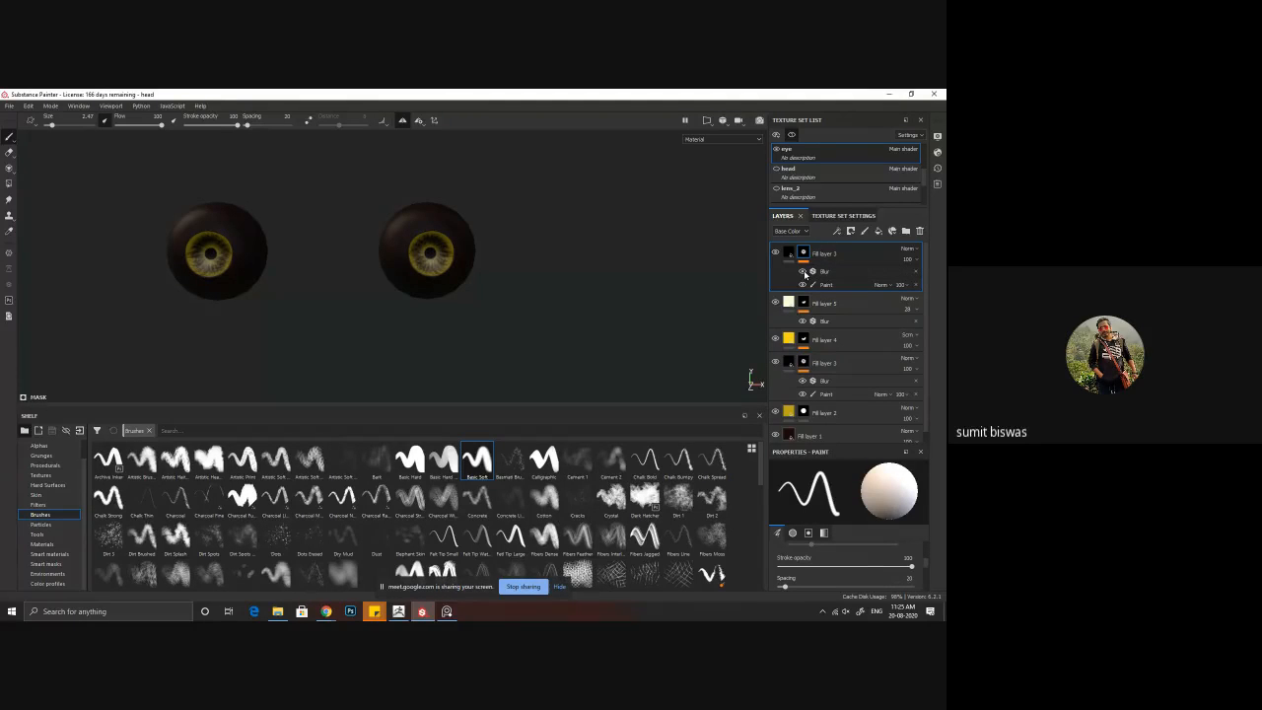
click(916, 271)
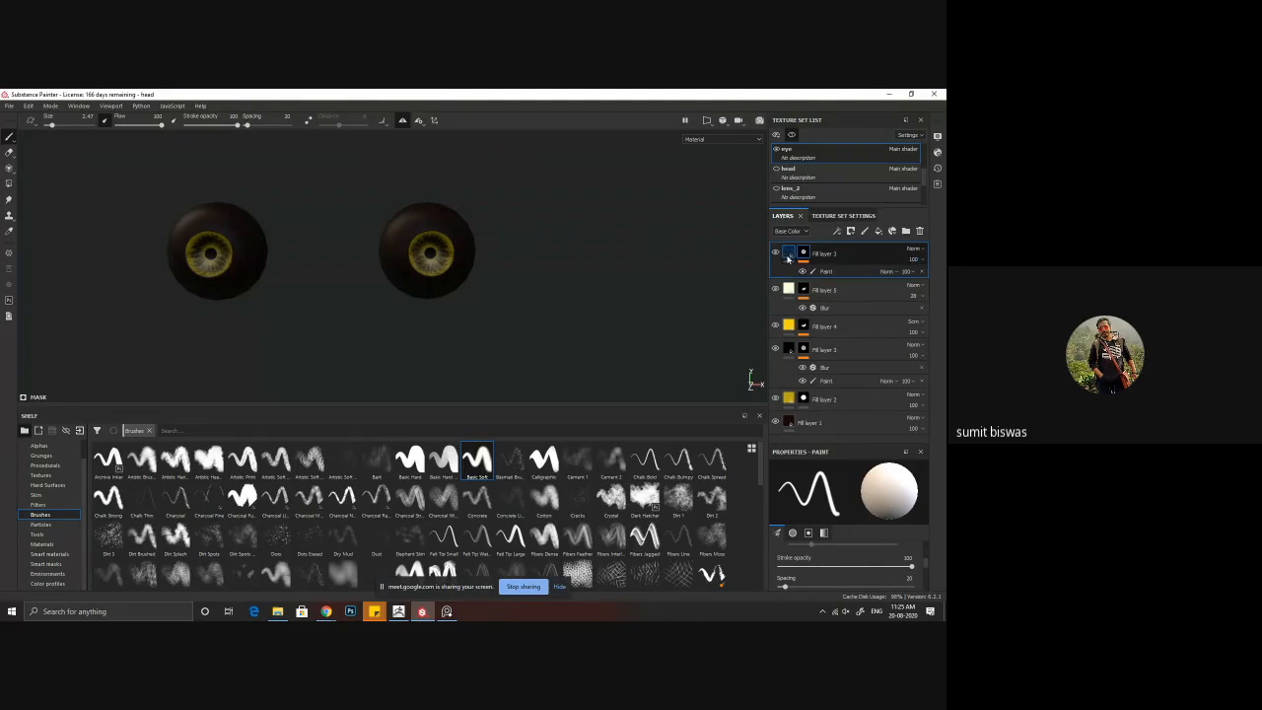
click(921, 272)
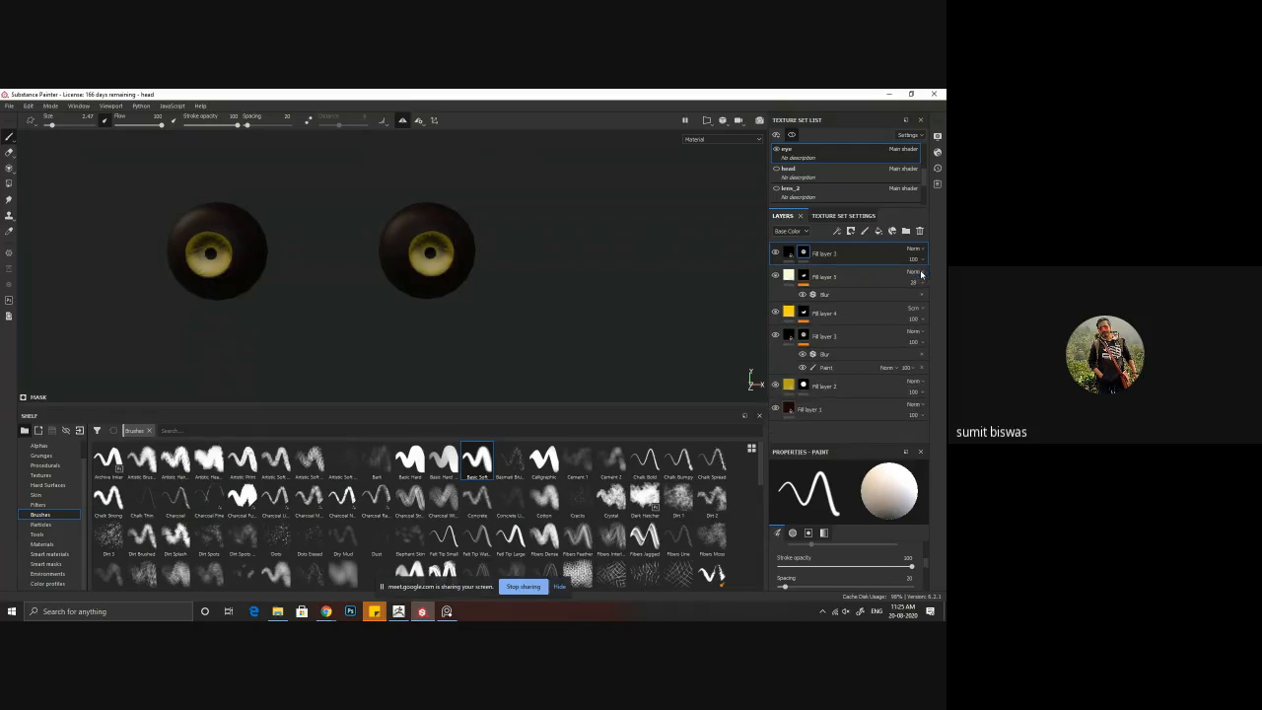
Step: Compare the pupils with the copied black layer hidden and shown, and examine both eyeballs from several angles and up close
click(774, 254)
click(774, 254)
click(774, 254)
click(774, 254)
mouse_move(383, 351)
alt+mouse_down()
mouse_move(377, 299)
mouse_move(406, 350)
mouse_move(273, 347)
mouse_move(383, 355)
alt+mouse_up()
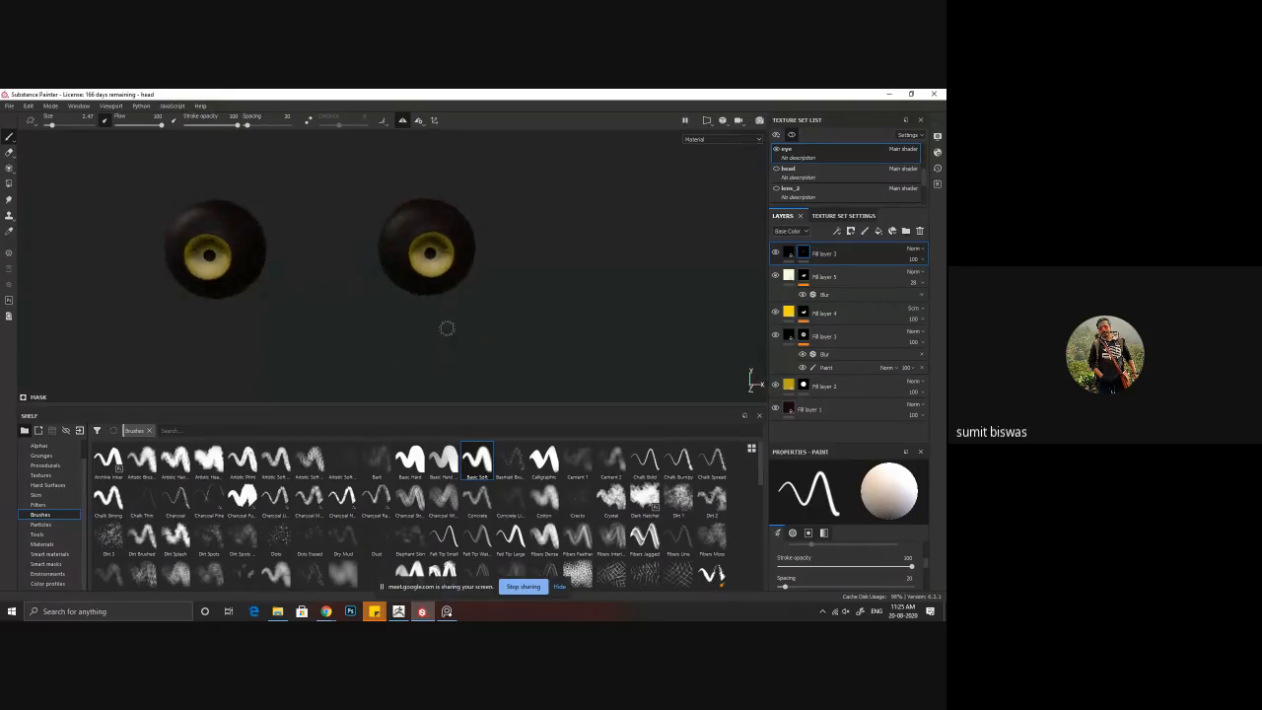
alt+drag(402, 315, 510, 203)
alt+drag(615, 251, 420, 326)
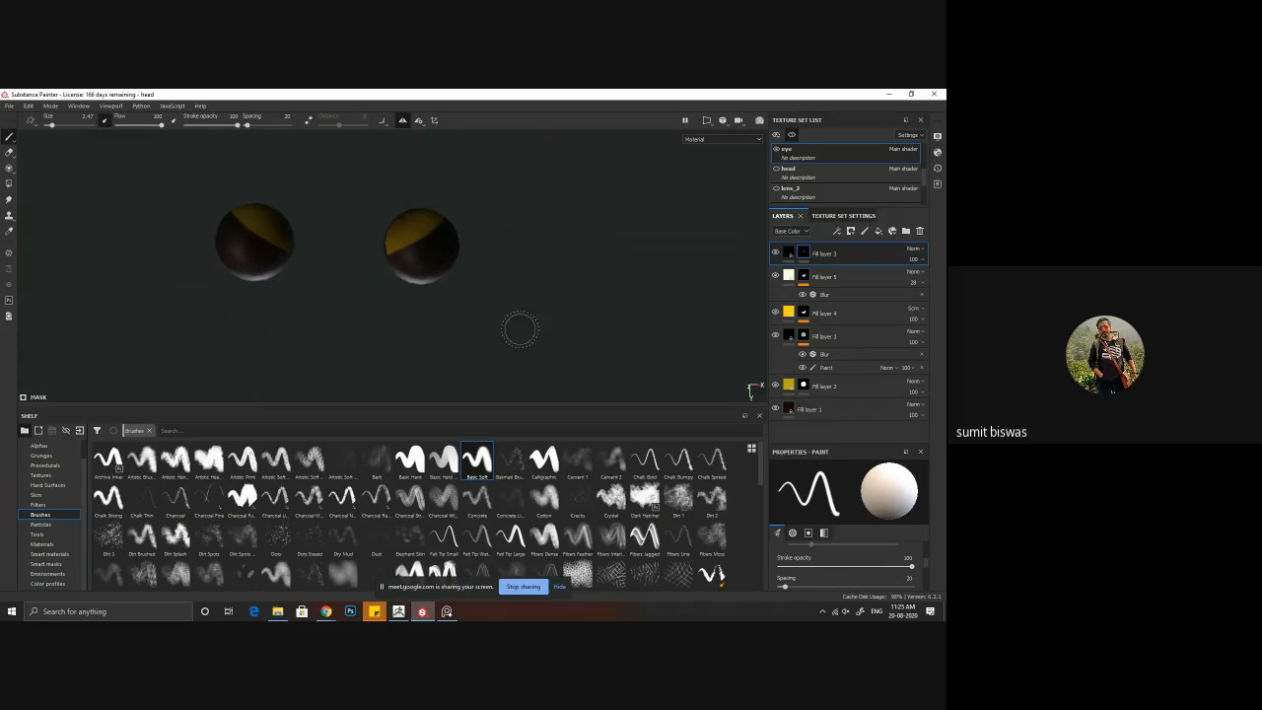
alt+drag(489, 305, 479, 254)
alt+right_drag(479, 254, 634, 386)
alt+right_drag(454, 310, 483, 325)
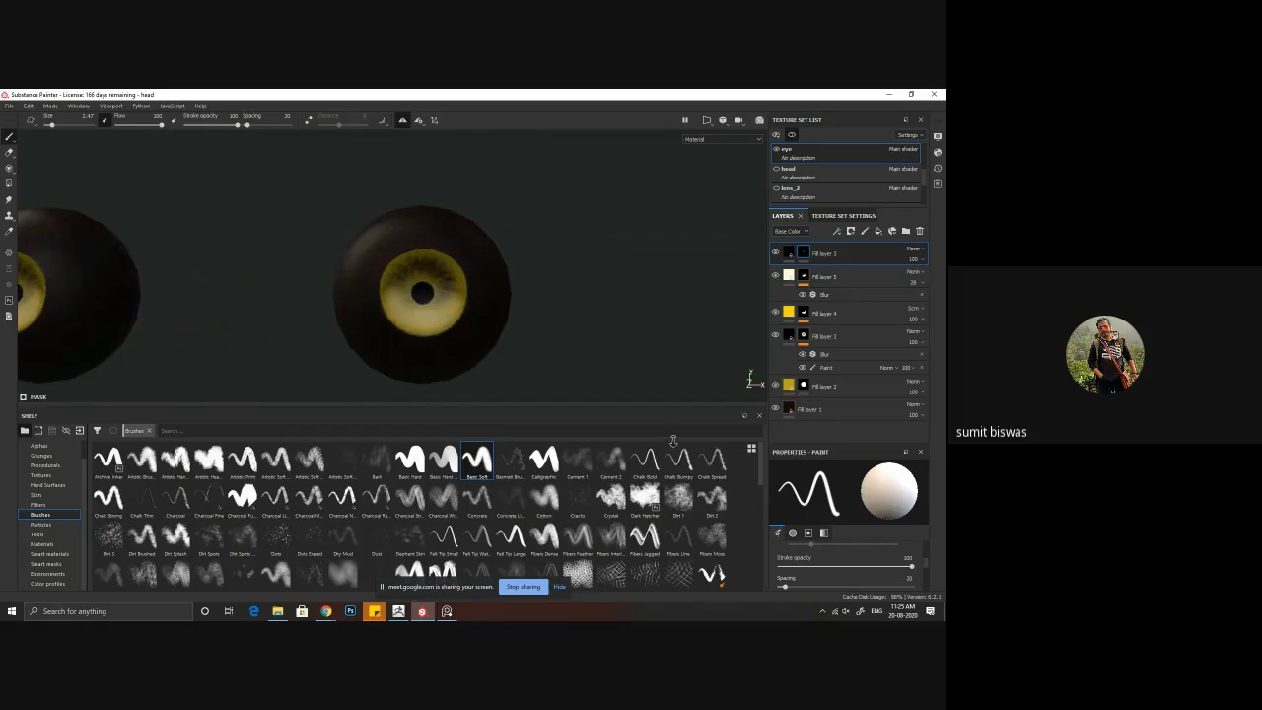
alt+middle_drag(477, 313, 470, 274)
alt+right_drag(469, 274, 569, 303)
alt+middle_drag(569, 303, 560, 327)
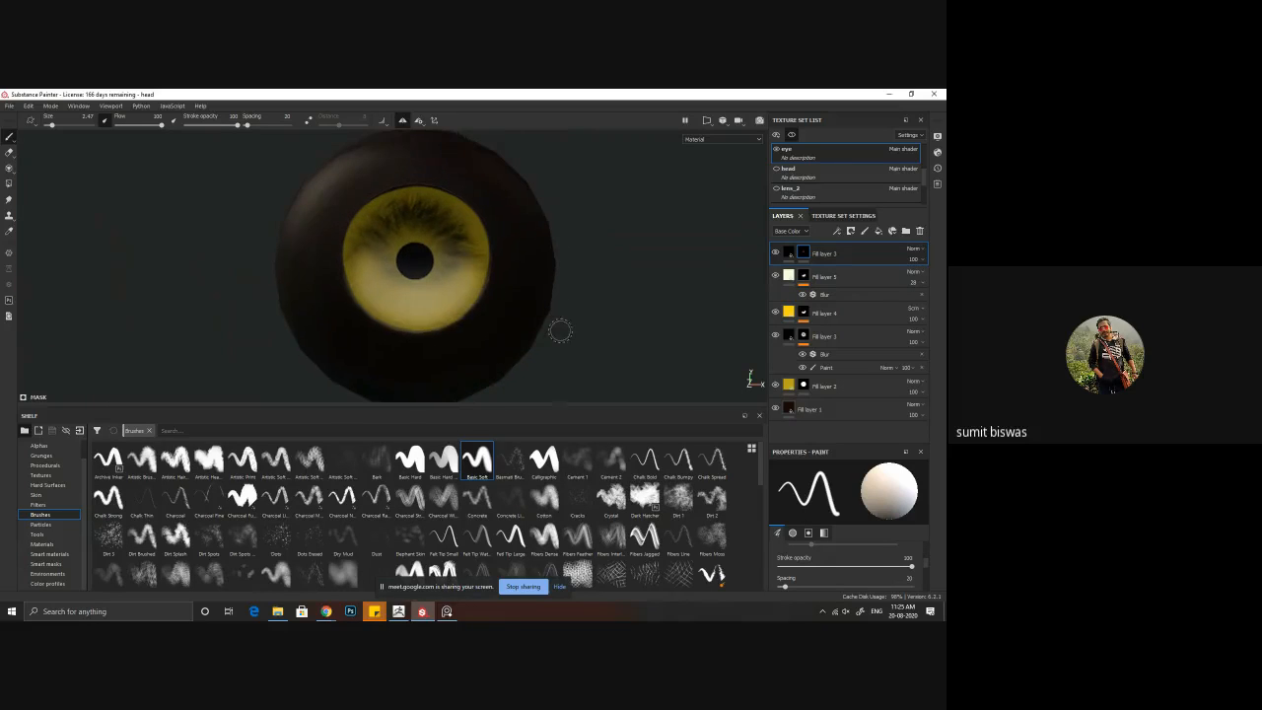
Step: Check the iris base layer's coverage, try Polygon Fill on its mask around the iris rim, and undo the last fill
click(776, 386)
click(775, 387)
click(776, 386)
click(776, 387)
click(804, 386)
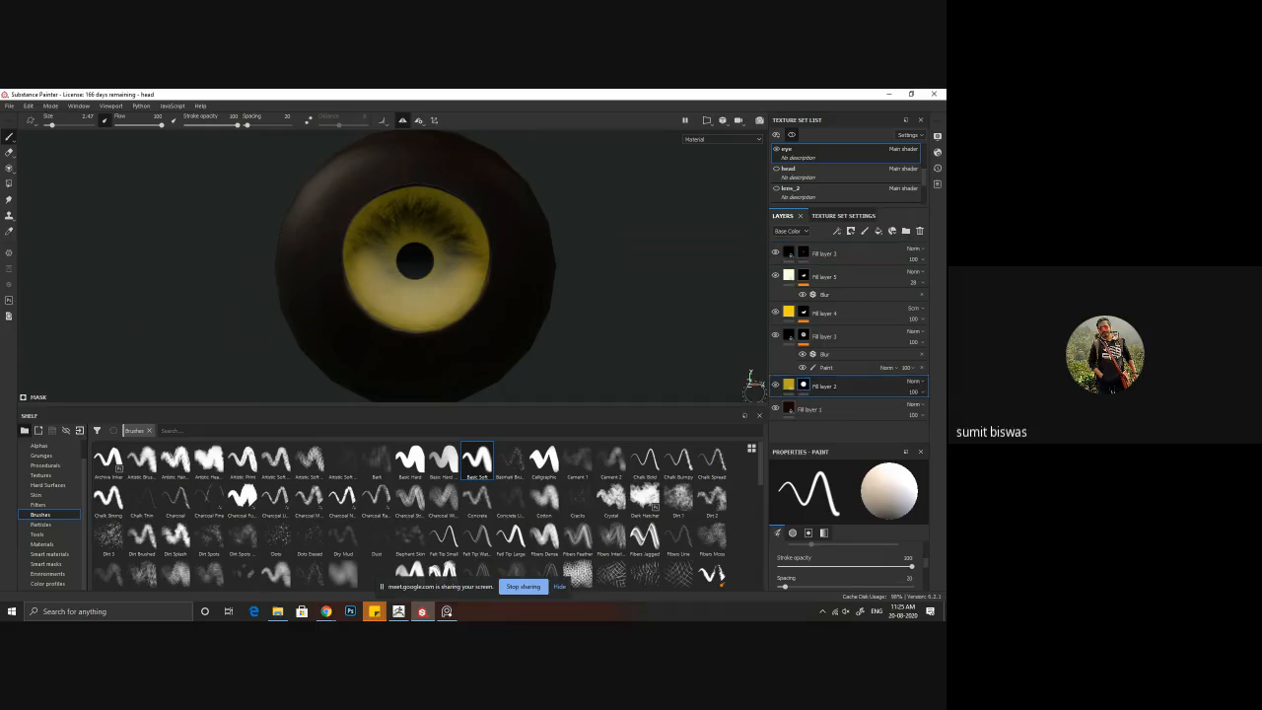
click(8, 184)
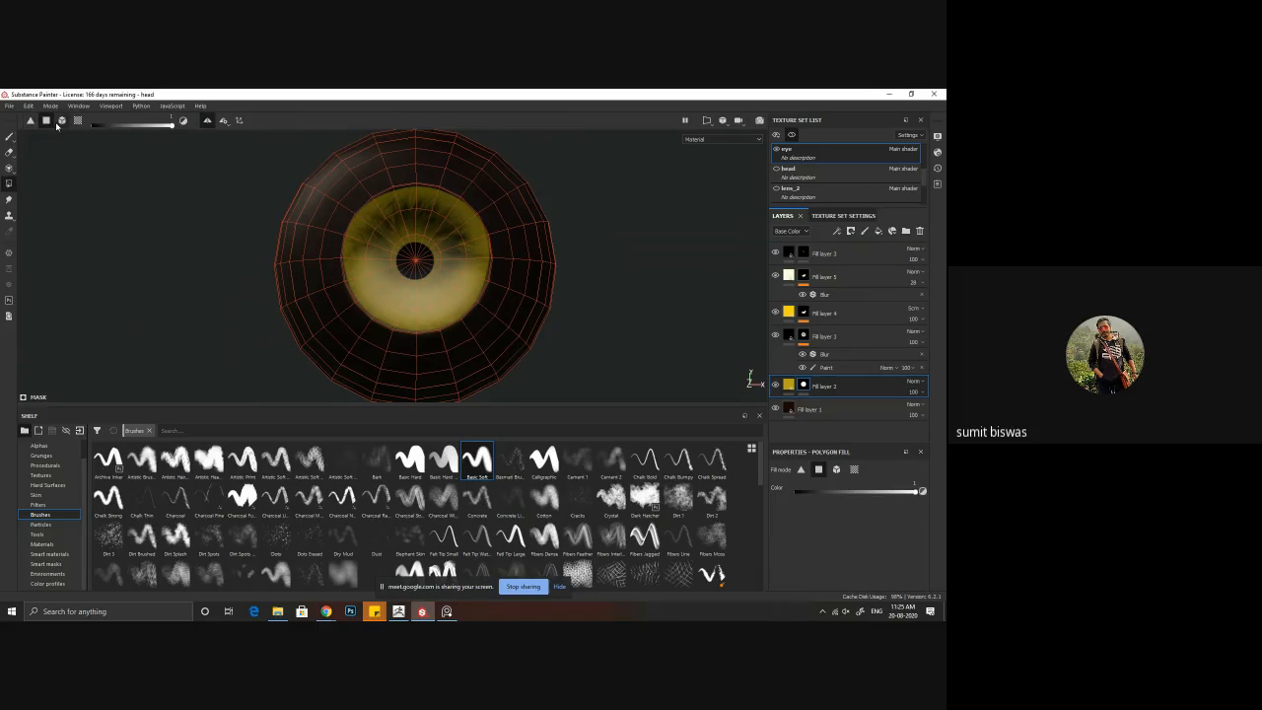
scroll(365, 212, up, 5)
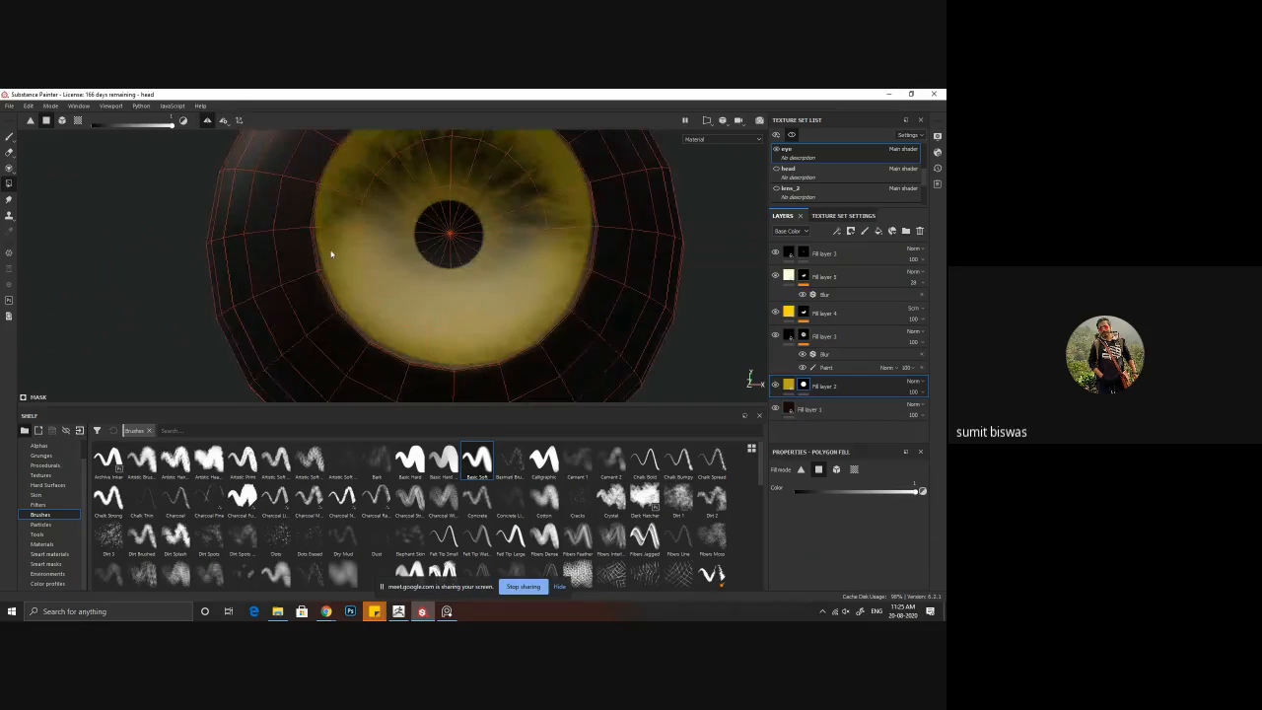
alt+drag(342, 253, 334, 271)
alt+middle_drag(333, 271, 312, 268)
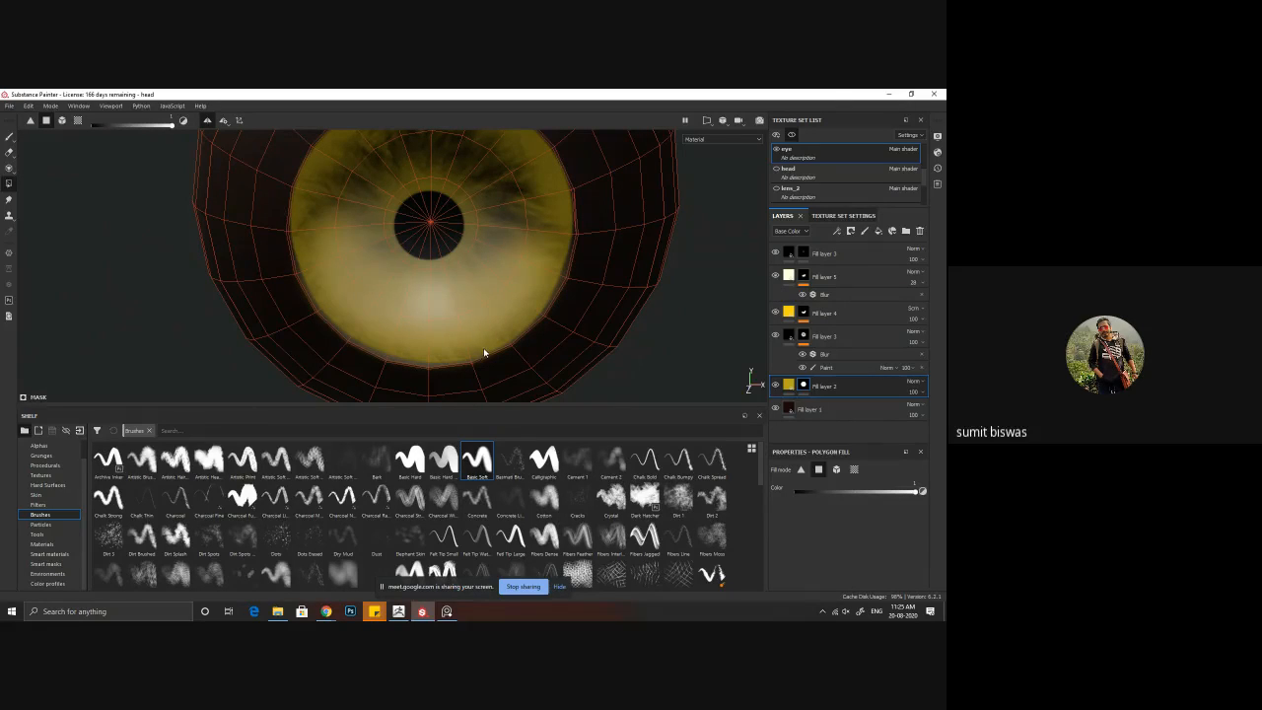
click(508, 367)
alt+drag(386, 320, 477, 311)
key(ctrl+z)
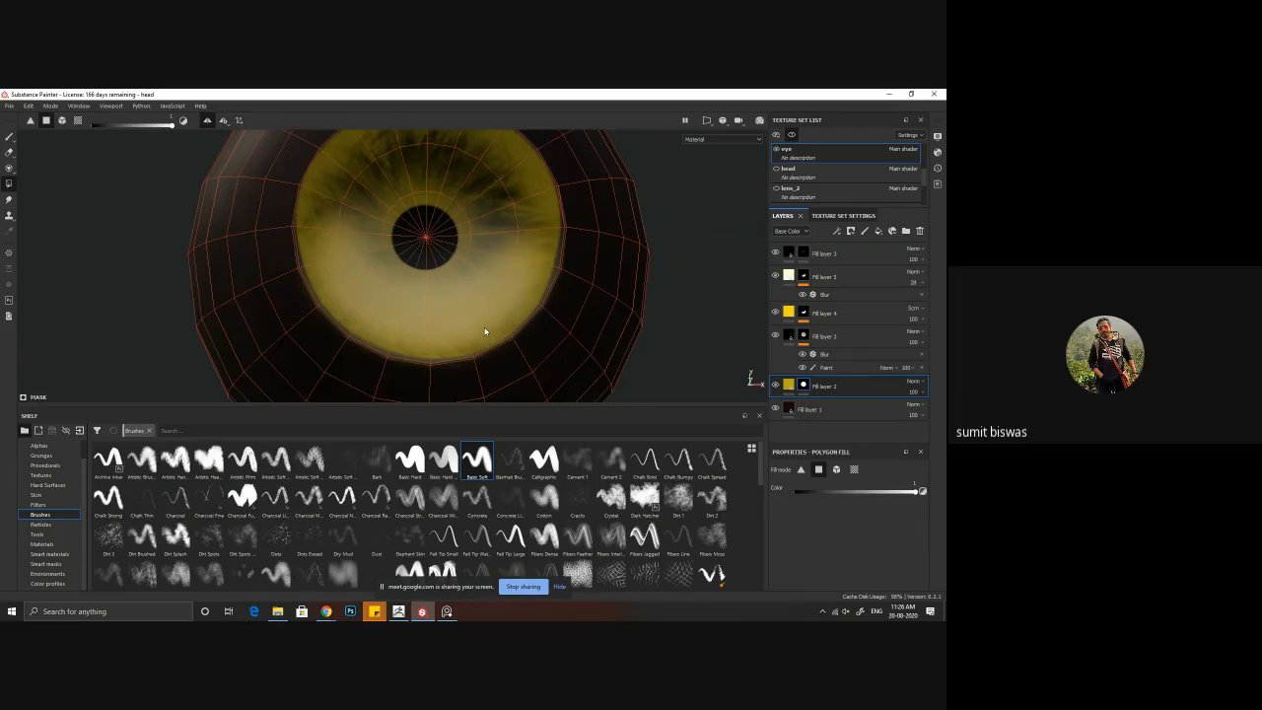
Step: Hide the layers above the iris base Fill layer 2 and inspect its yellow coverage along the iris rim
click(776, 253)
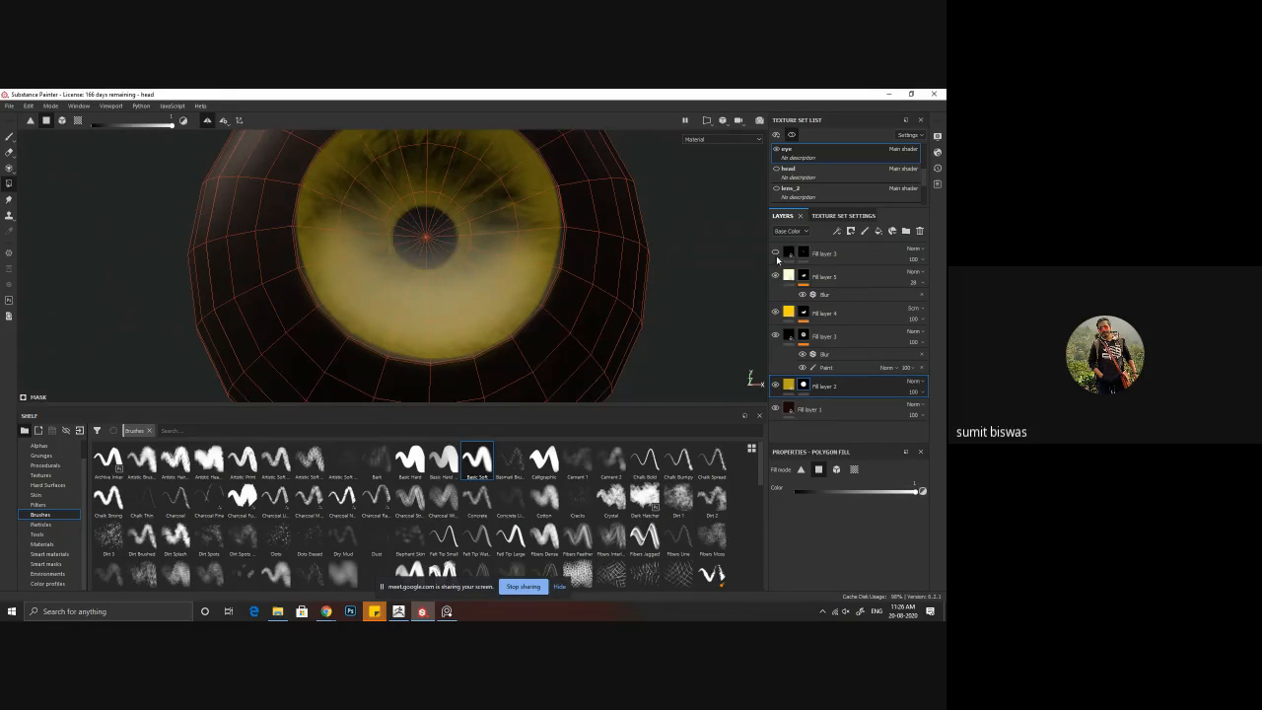
click(776, 277)
click(776, 313)
click(776, 336)
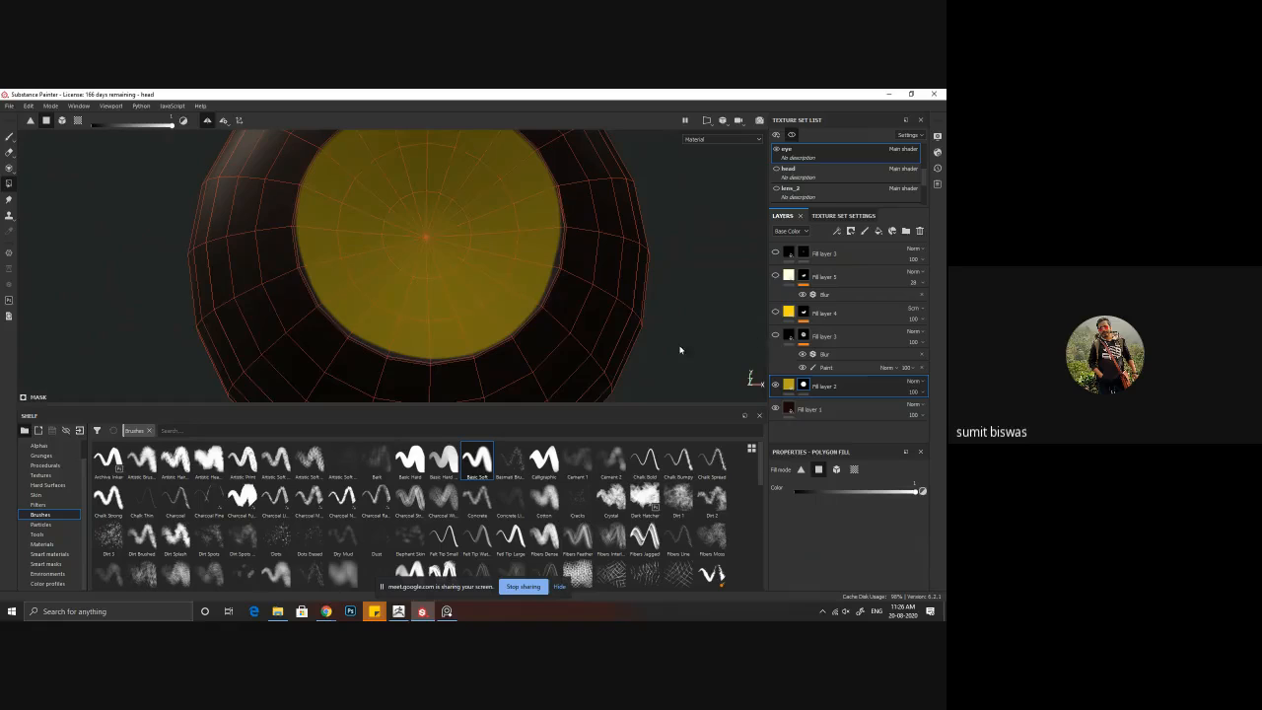
alt+drag(680, 350, 431, 340)
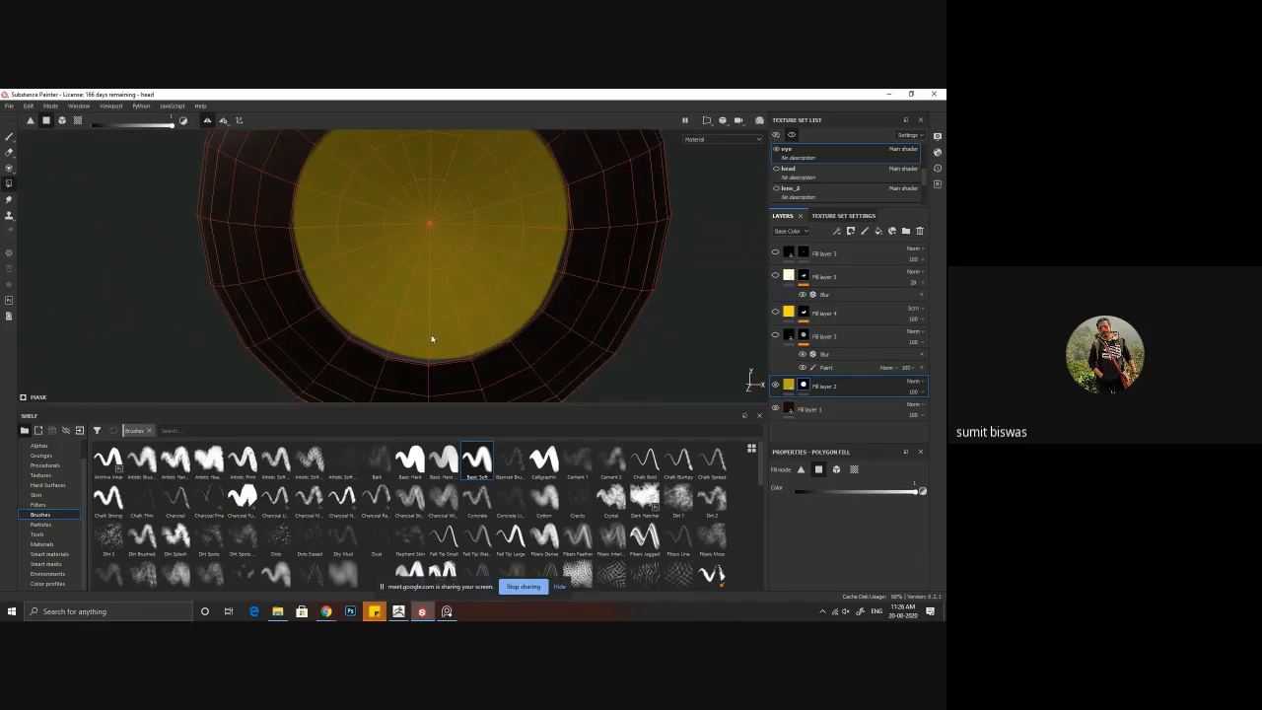
click(776, 386)
click(776, 386)
alt+drag(463, 368, 376, 354)
scroll(393, 336, up, 3)
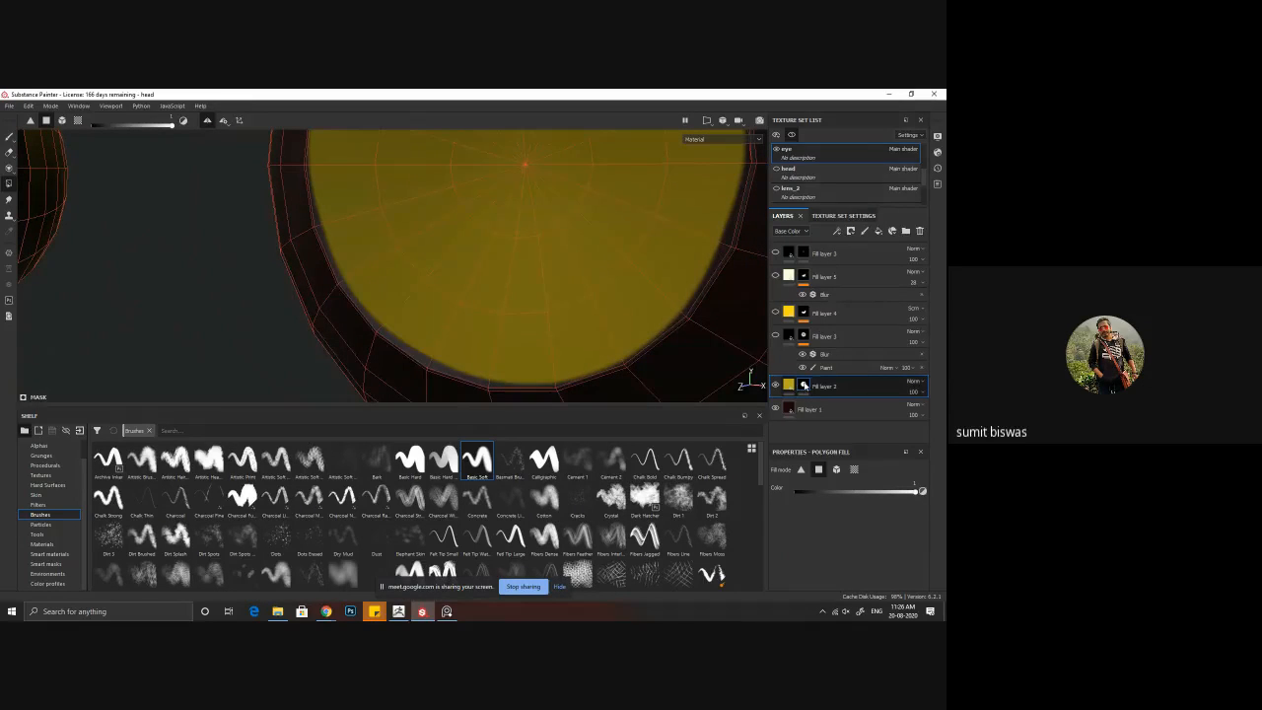
Step: Add a Paint effect to Fill layer 2's mask and use Polygon Fill in white to extend the yellow around the whole iris rim
right_click(803, 385)
click(852, 304)
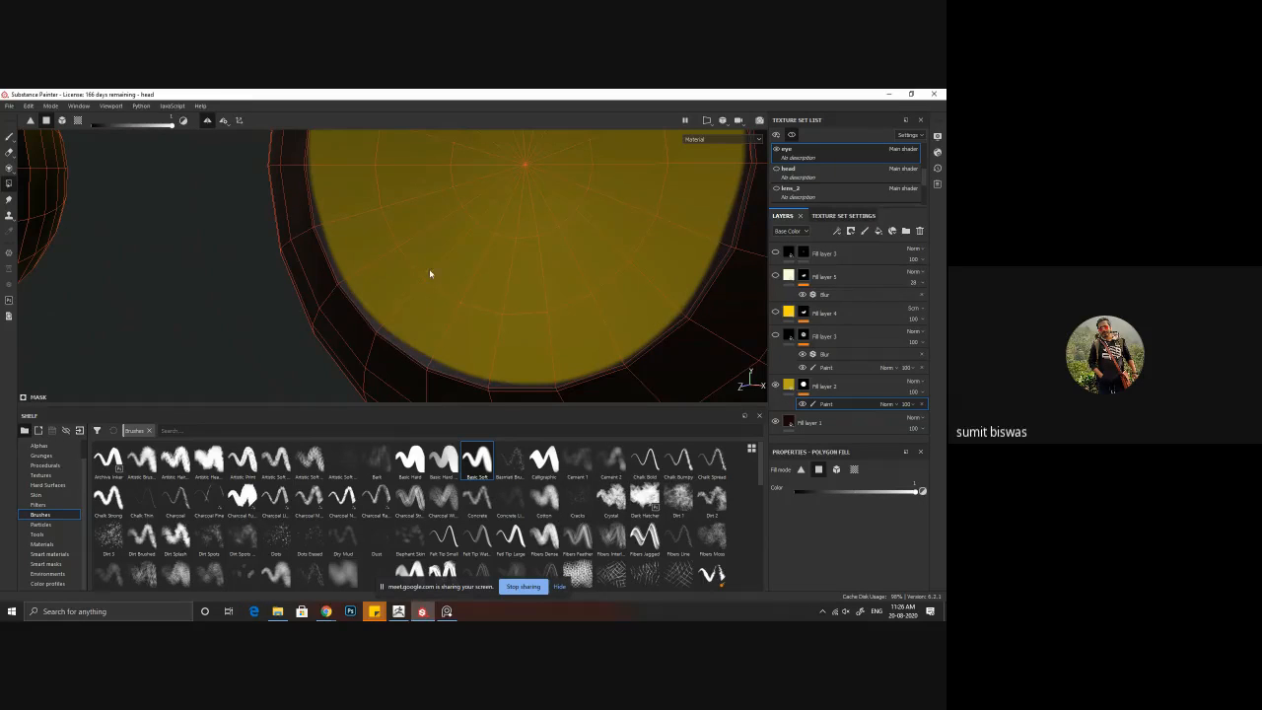
drag(410, 234, 445, 298)
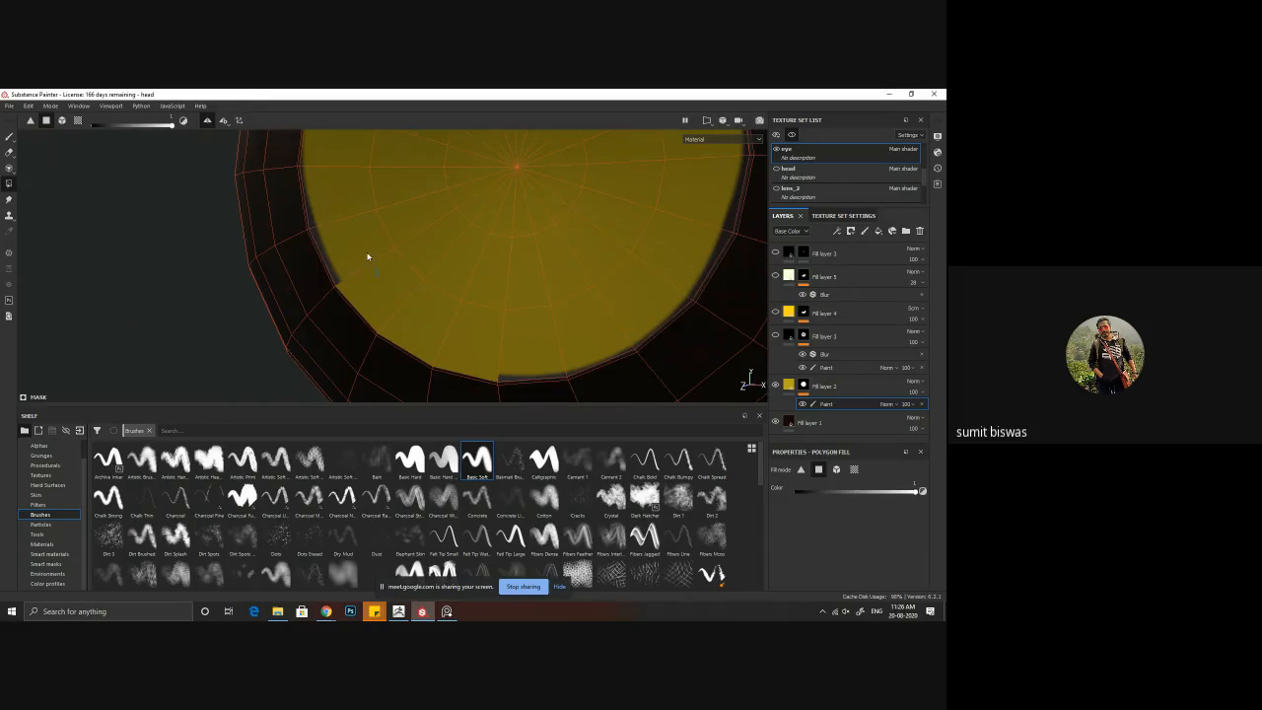
alt+drag(352, 214, 361, 249)
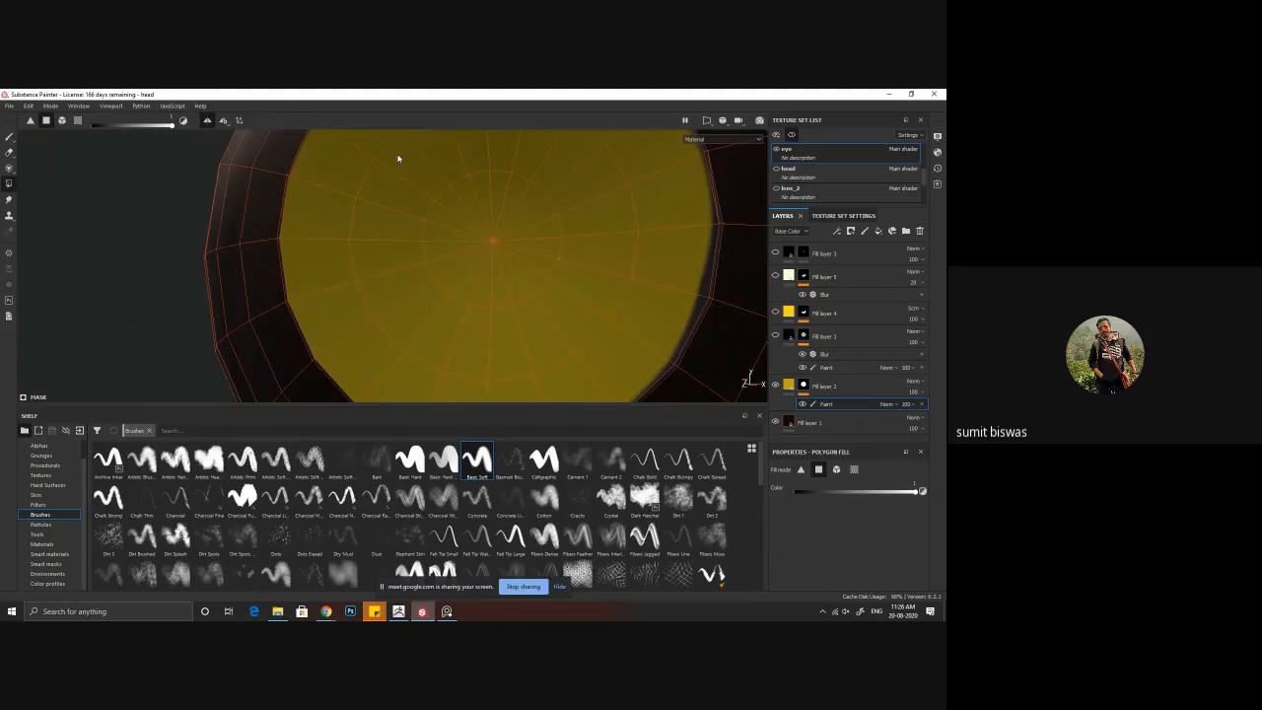
alt+drag(398, 158, 309, 230)
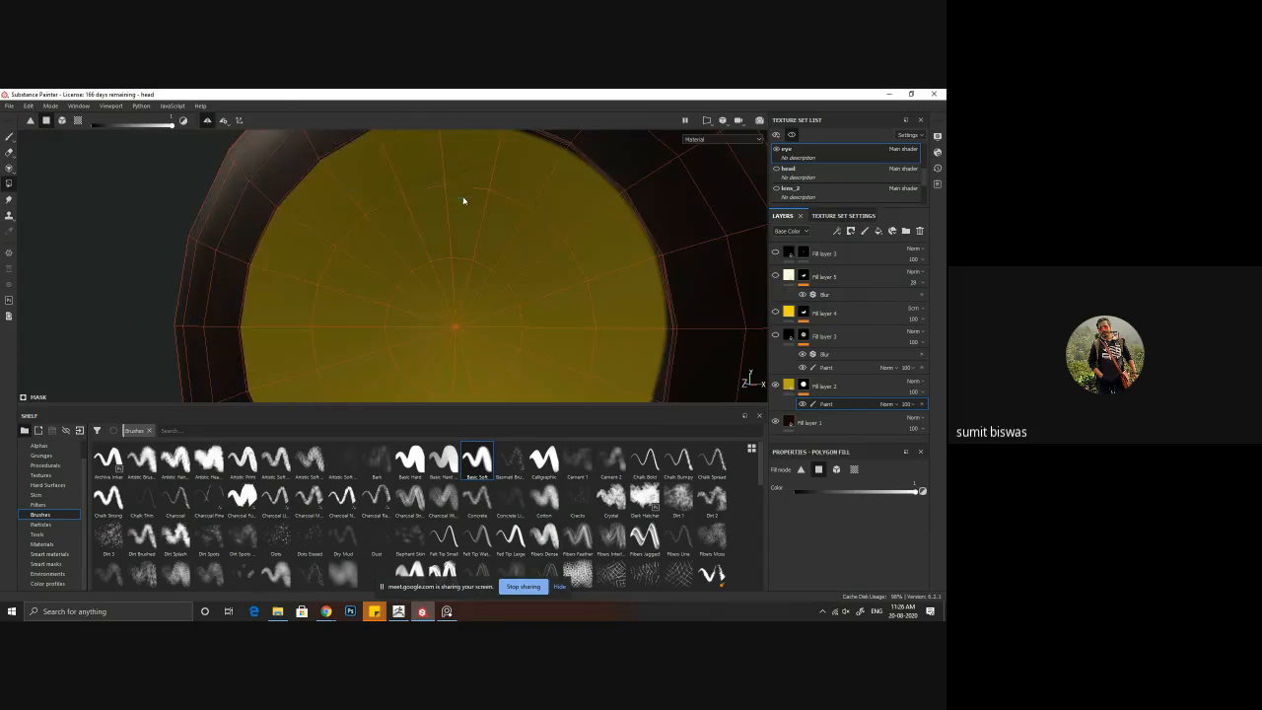
alt+drag(464, 201, 438, 249)
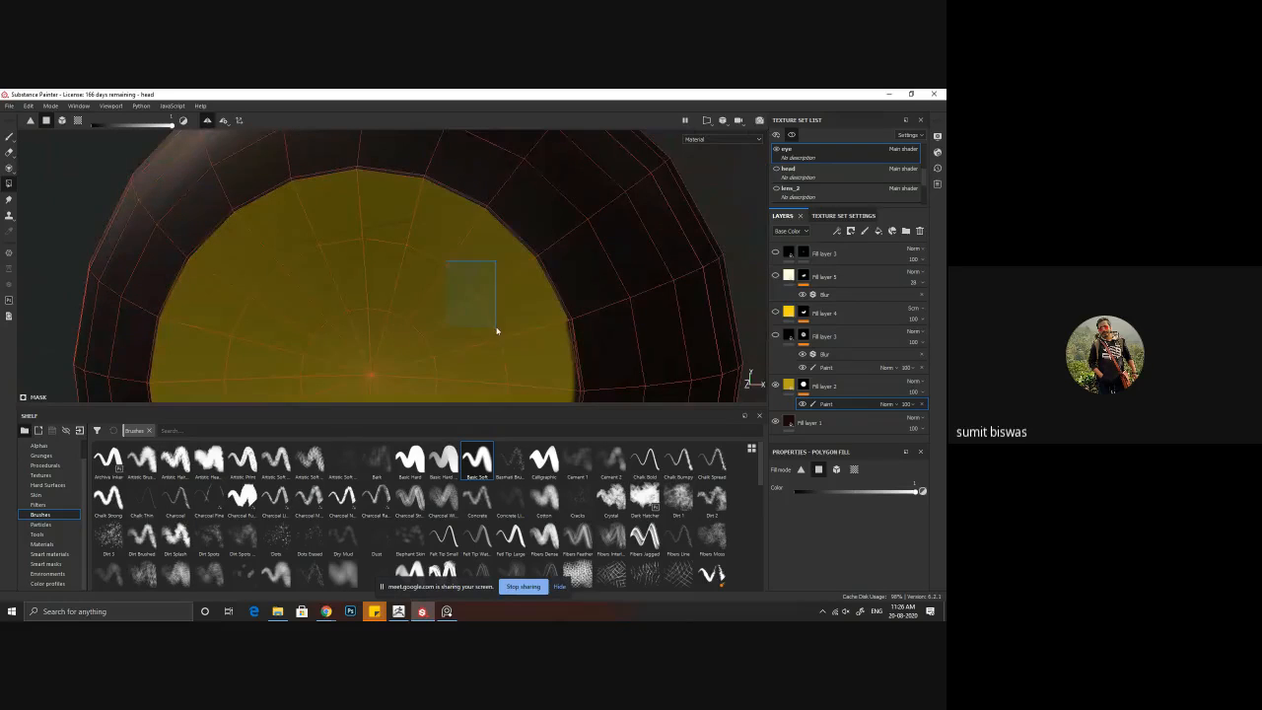
mouse_move(496, 329)
alt+mouse_down()
mouse_move(484, 314)
mouse_move(480, 327)
alt+mouse_up()
alt+middle_drag(458, 355, 442, 239)
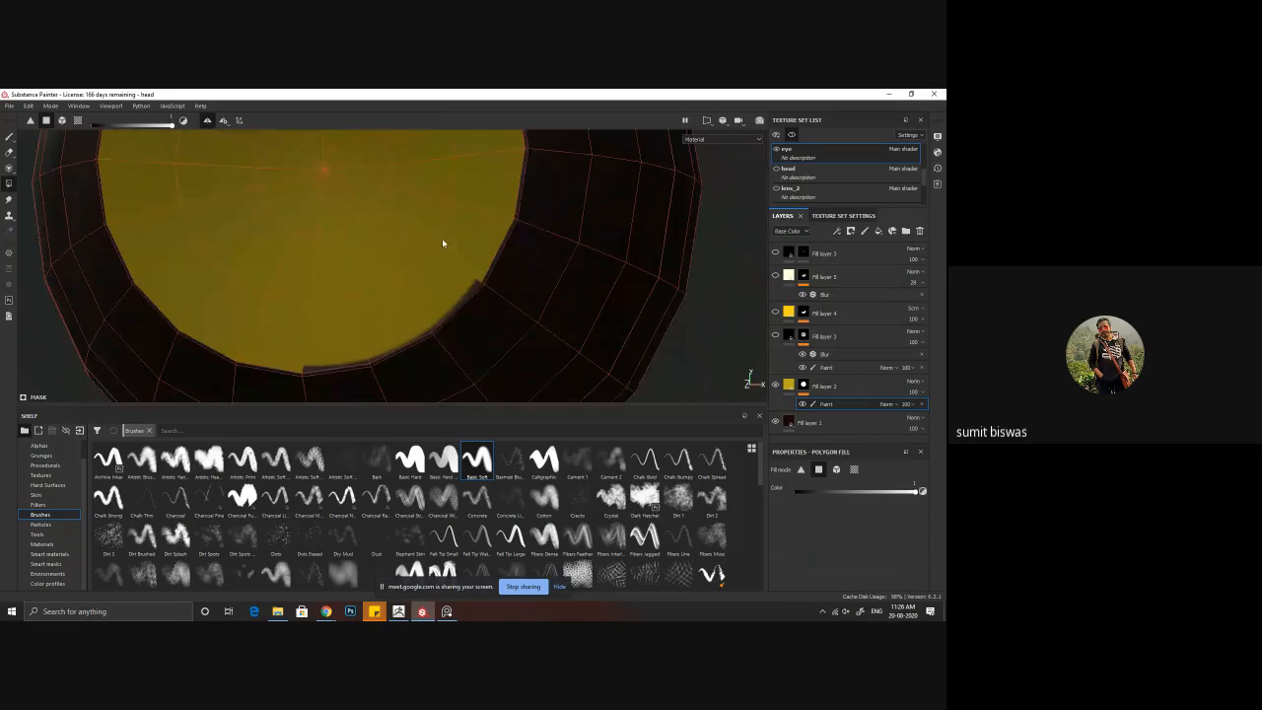
drag(416, 221, 456, 273)
drag(325, 290, 381, 324)
Step: Set the Polygon Fill color to black and remove stray yellow faces from the sides and backs of both eyeballs
scroll(531, 317, down, 3)
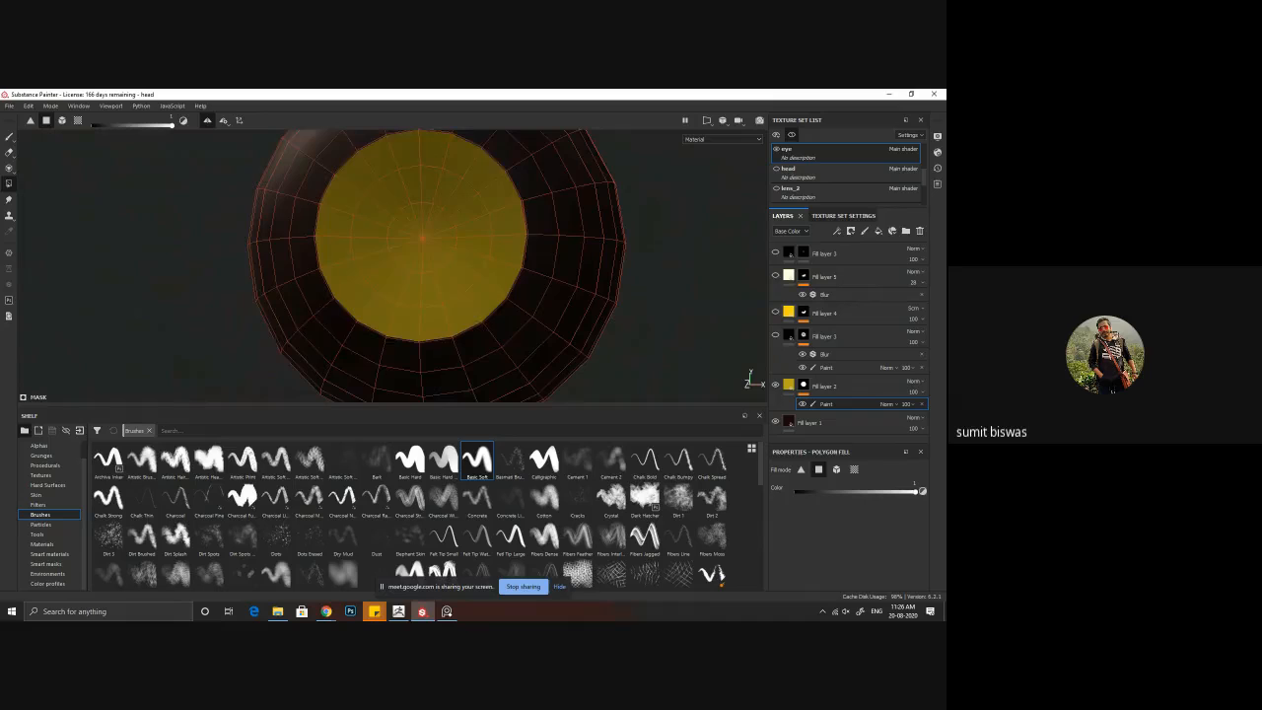
scroll(464, 273, down, 3)
alt+drag(465, 274, 438, 214)
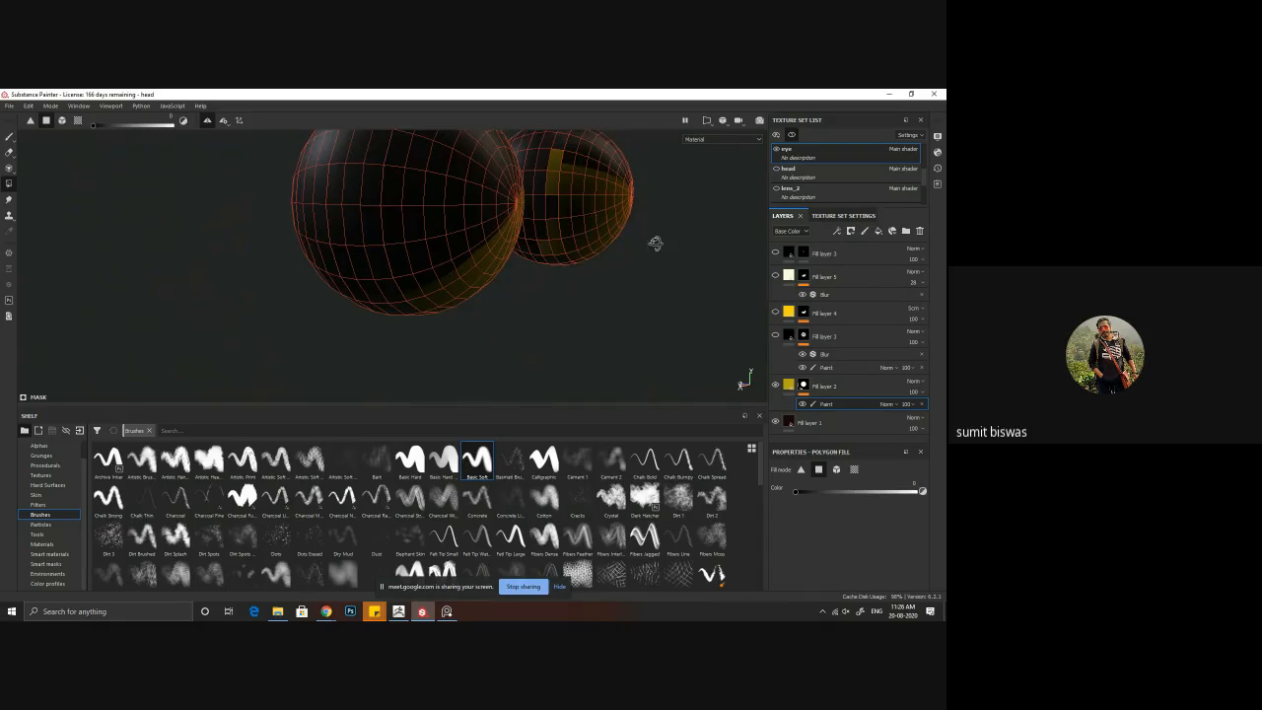
alt+drag(655, 243, 713, 239)
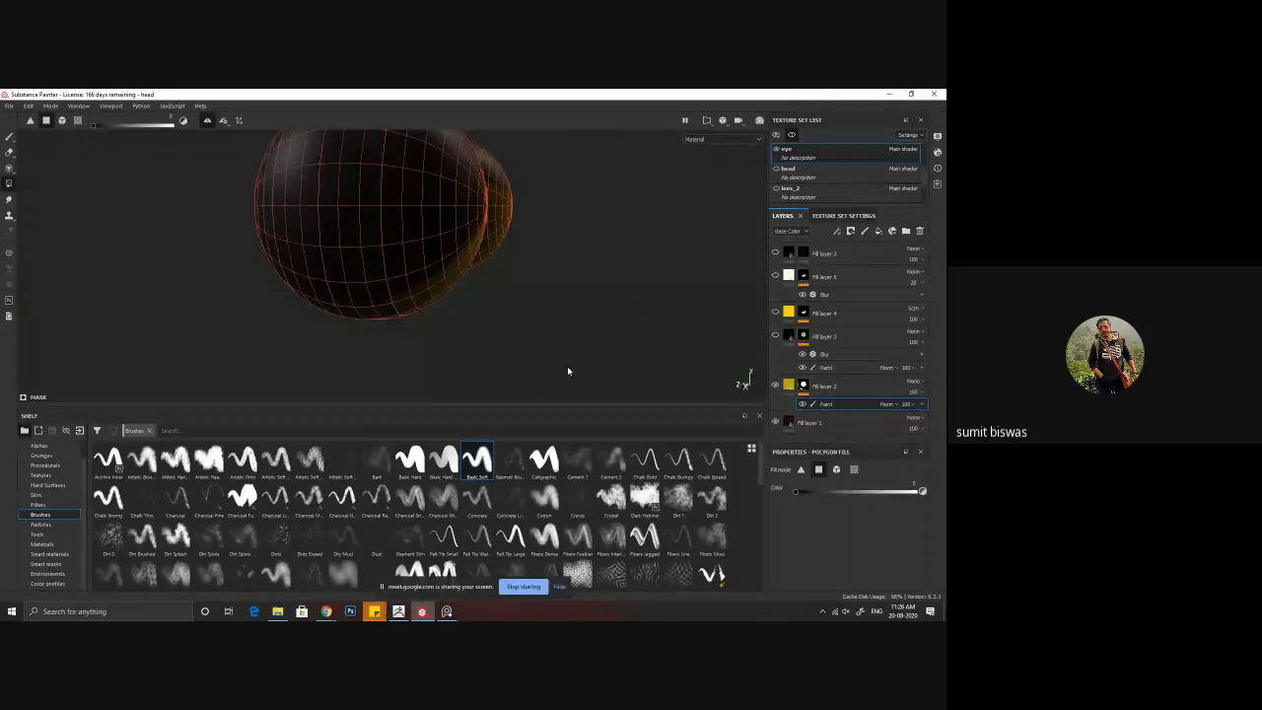
drag(568, 367, 366, 122)
alt+drag(529, 246, 575, 257)
alt+drag(487, 237, 218, 206)
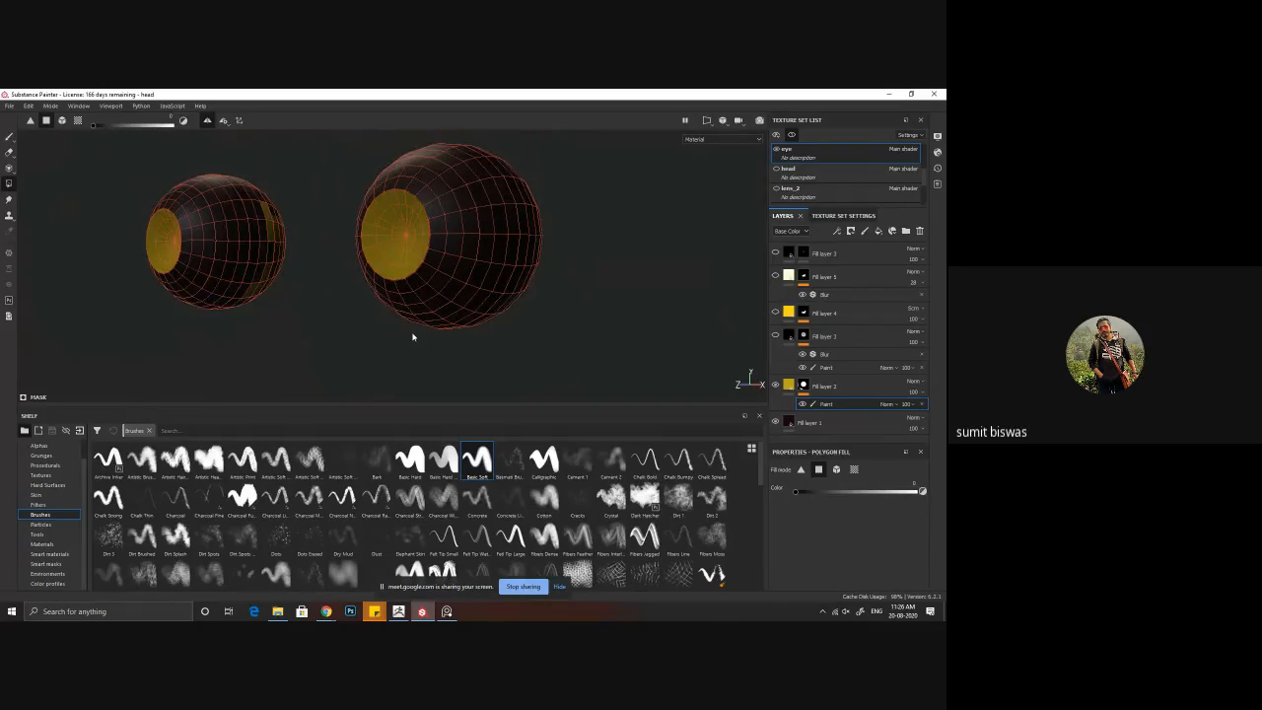
alt+drag(414, 335, 486, 316)
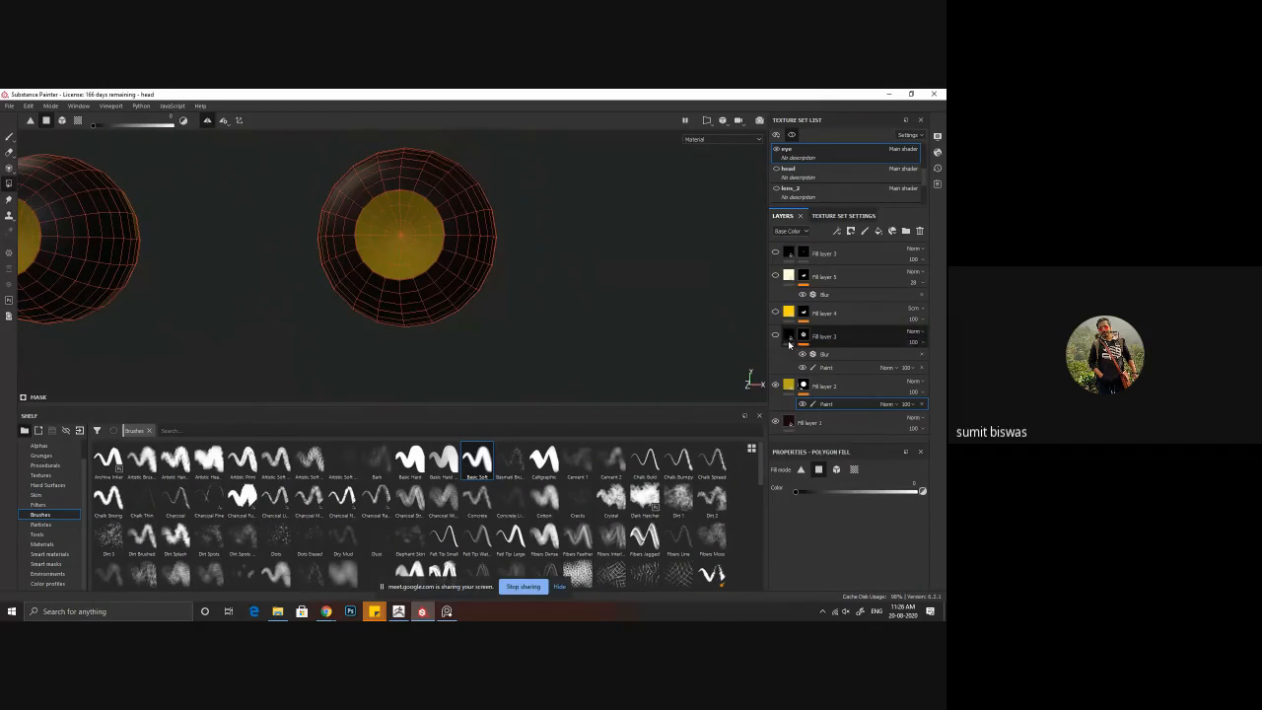
Step: Show the hidden eye layers again and turn off texture set solo to display the whole head
click(775, 312)
click(775, 311)
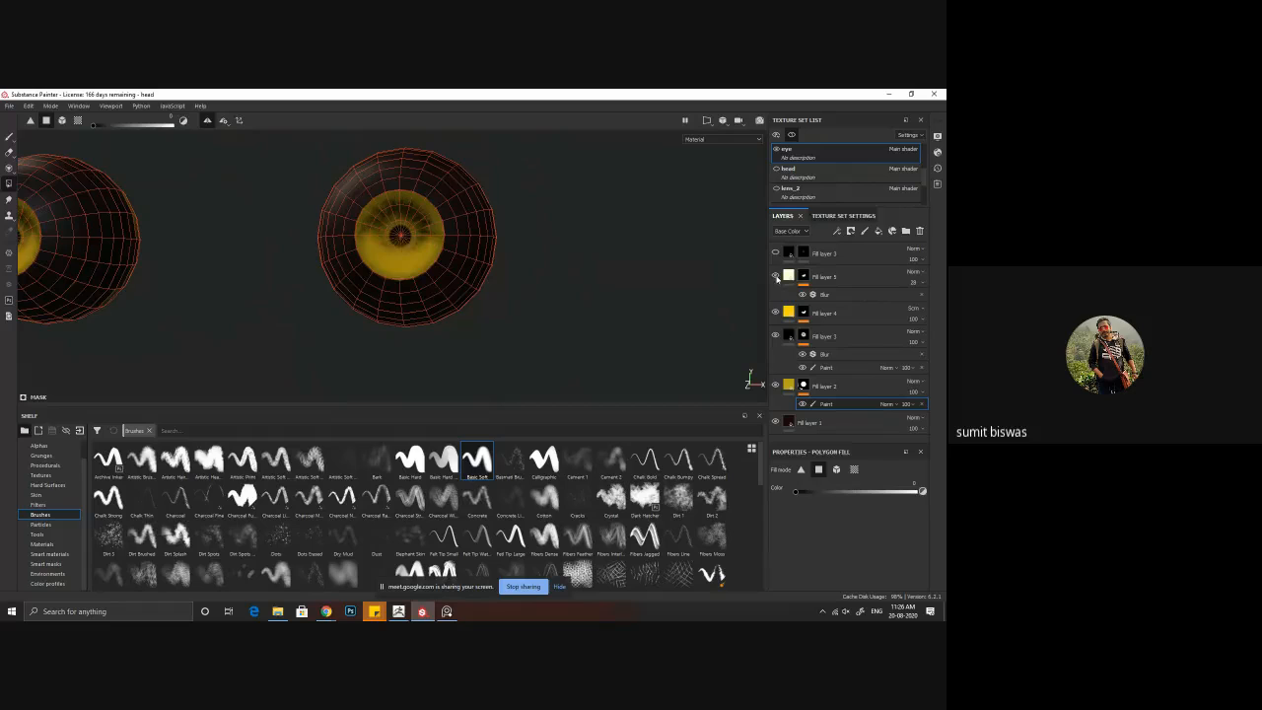
click(776, 276)
alt+drag(463, 296, 478, 292)
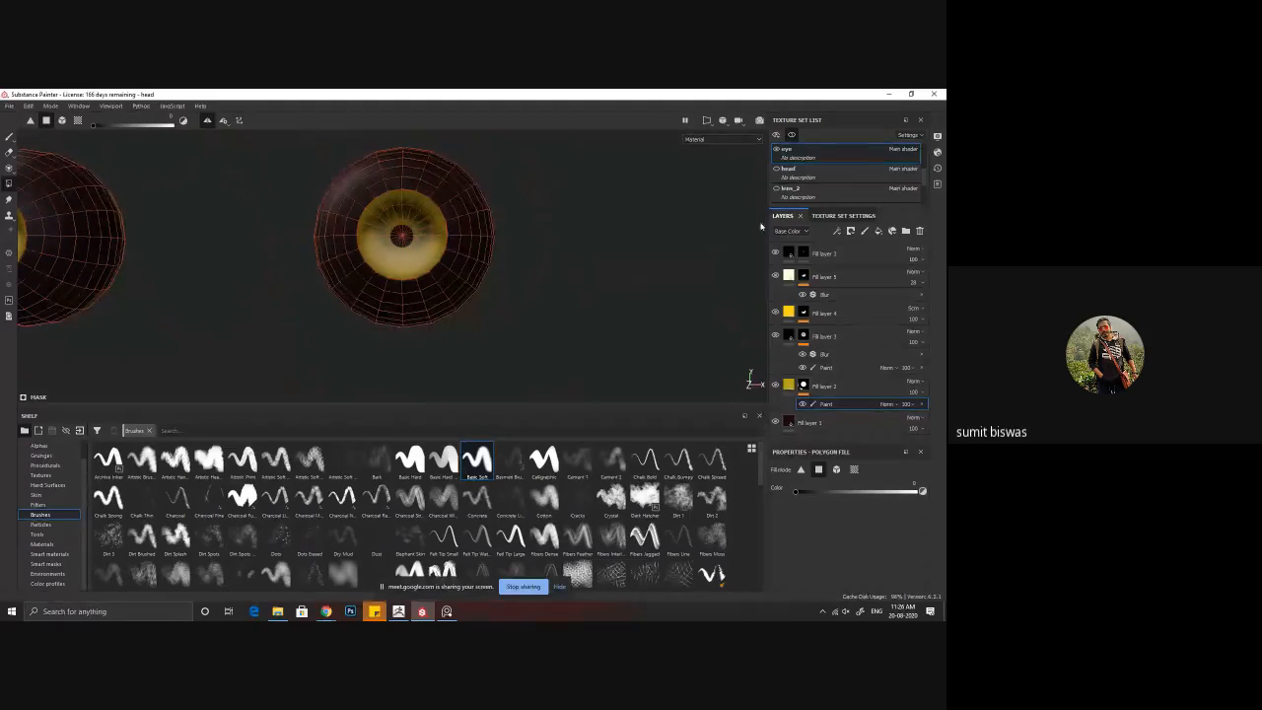
click(791, 134)
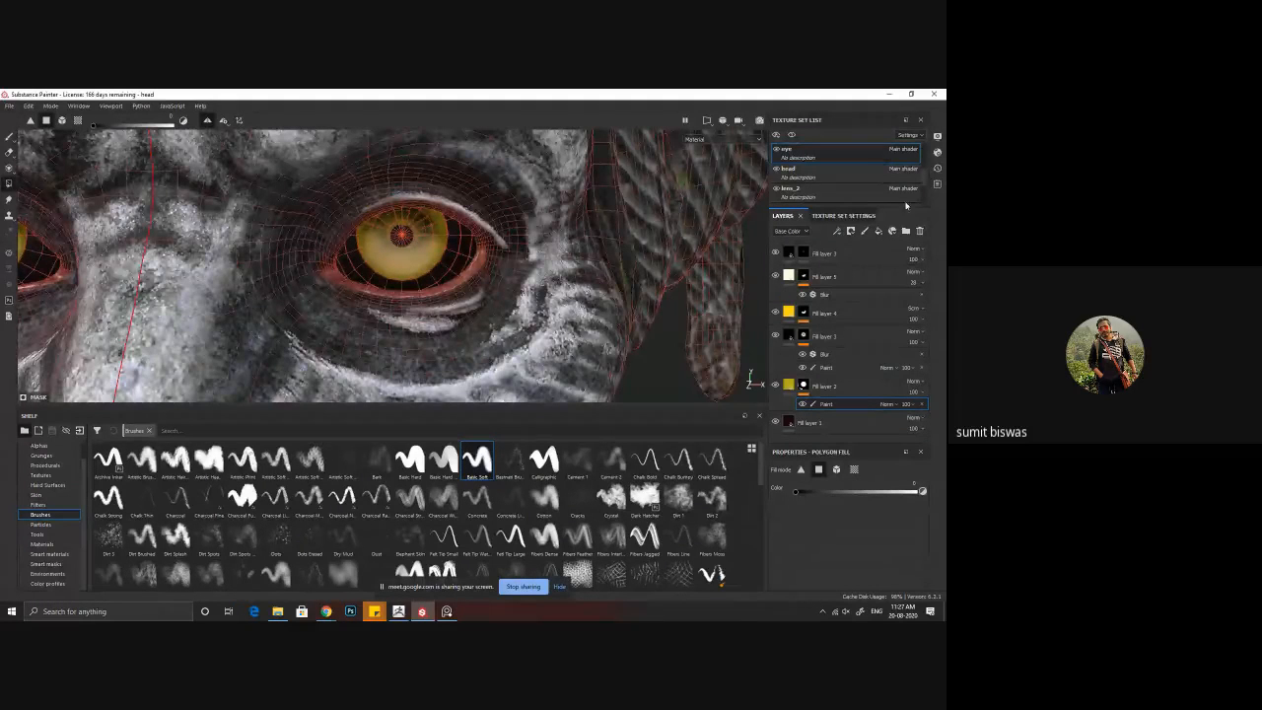
Step: Switch to the Paint tool, frame the model and examine the finished yellow eyes in the face from several angles
click(9, 137)
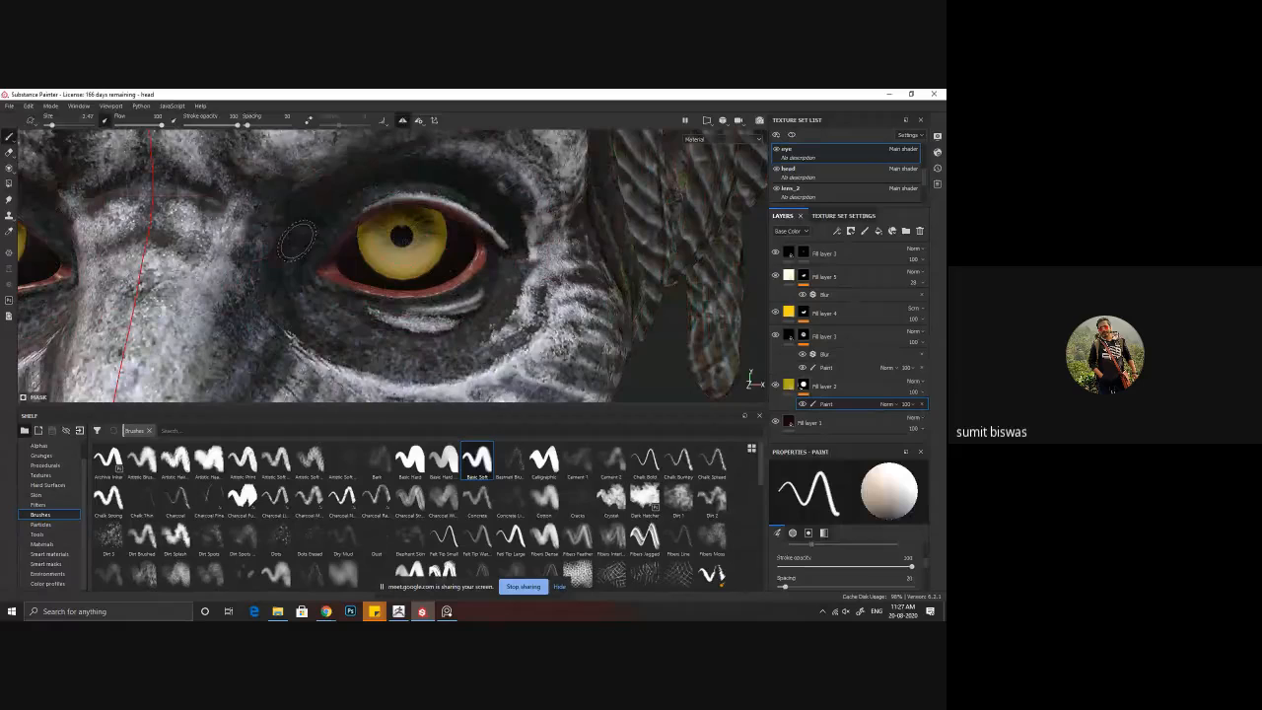
key(f)
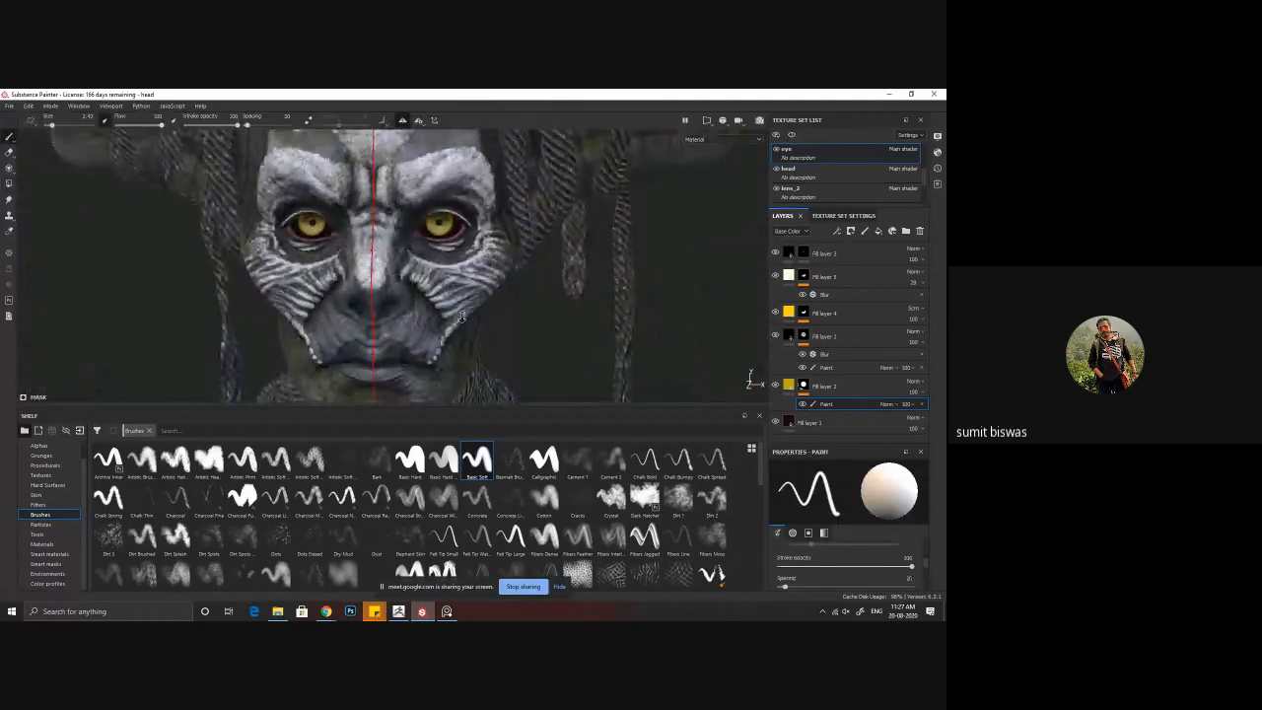
alt+drag(343, 311, 415, 304)
alt+right_drag(414, 304, 468, 323)
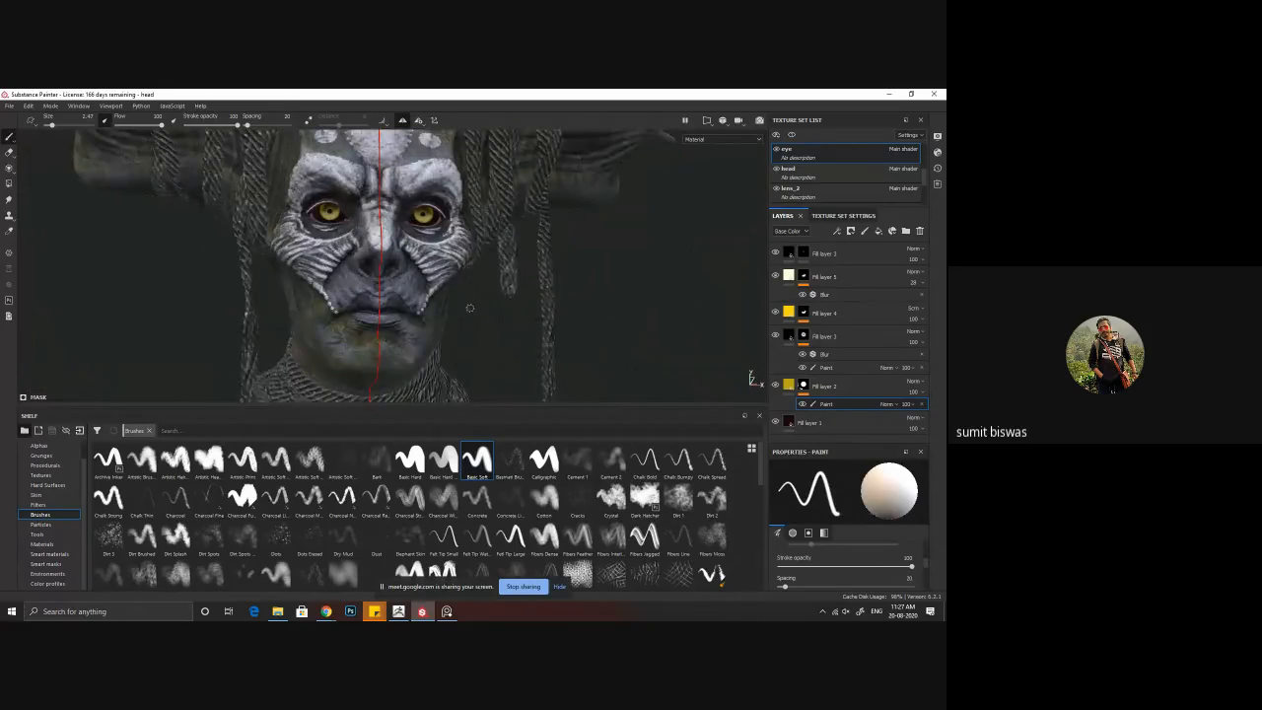
alt+drag(467, 324, 434, 296)
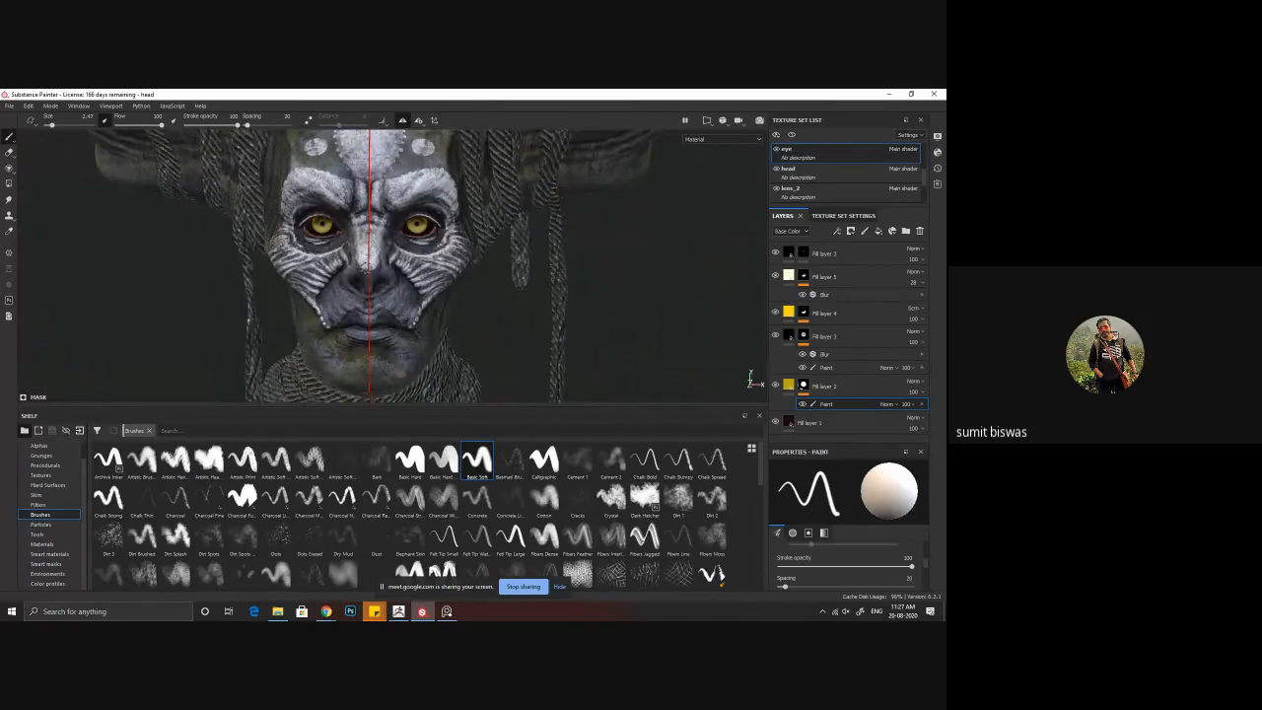
alt+right_drag(367, 267, 432, 303)
mouse_move(432, 304)
alt+mouse_down()
mouse_move(390, 307)
mouse_move(438, 310)
alt+mouse_up()
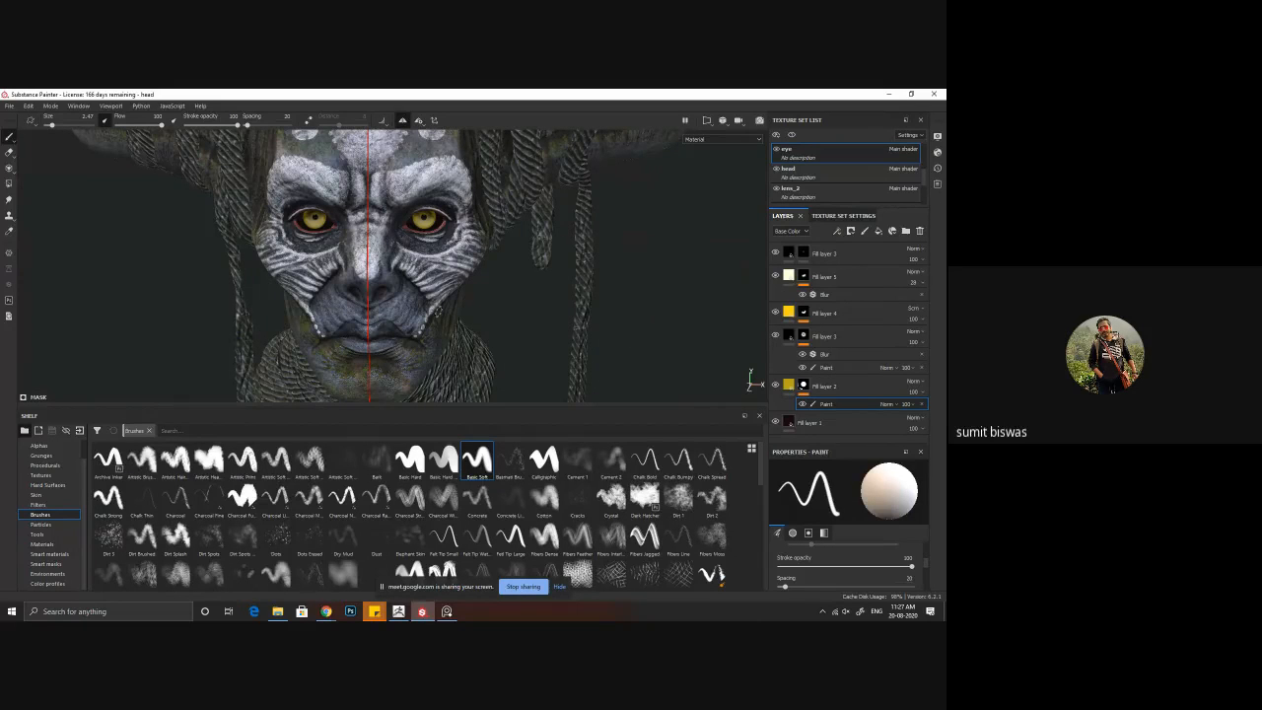
alt+drag(369, 309, 399, 296)
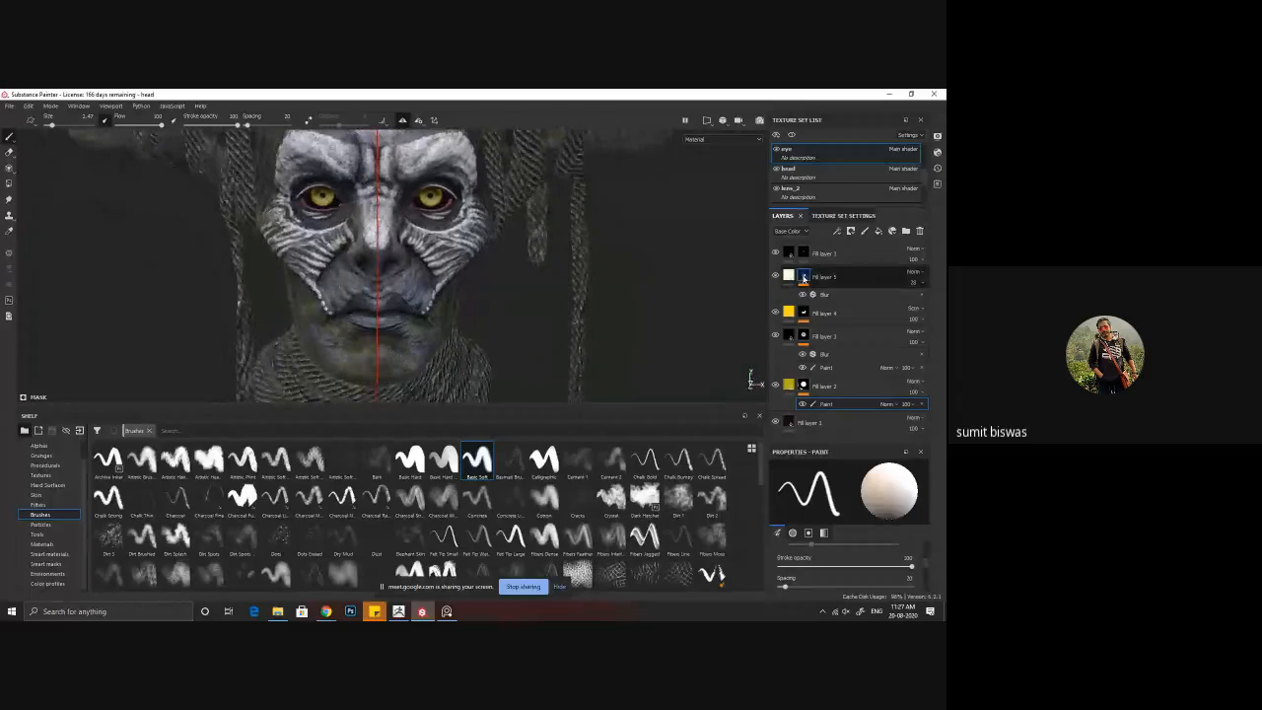
Step: Add a fill layer above Fill layer 6 in the head texture set and turn off its color, normal, height and metallic channels
click(821, 178)
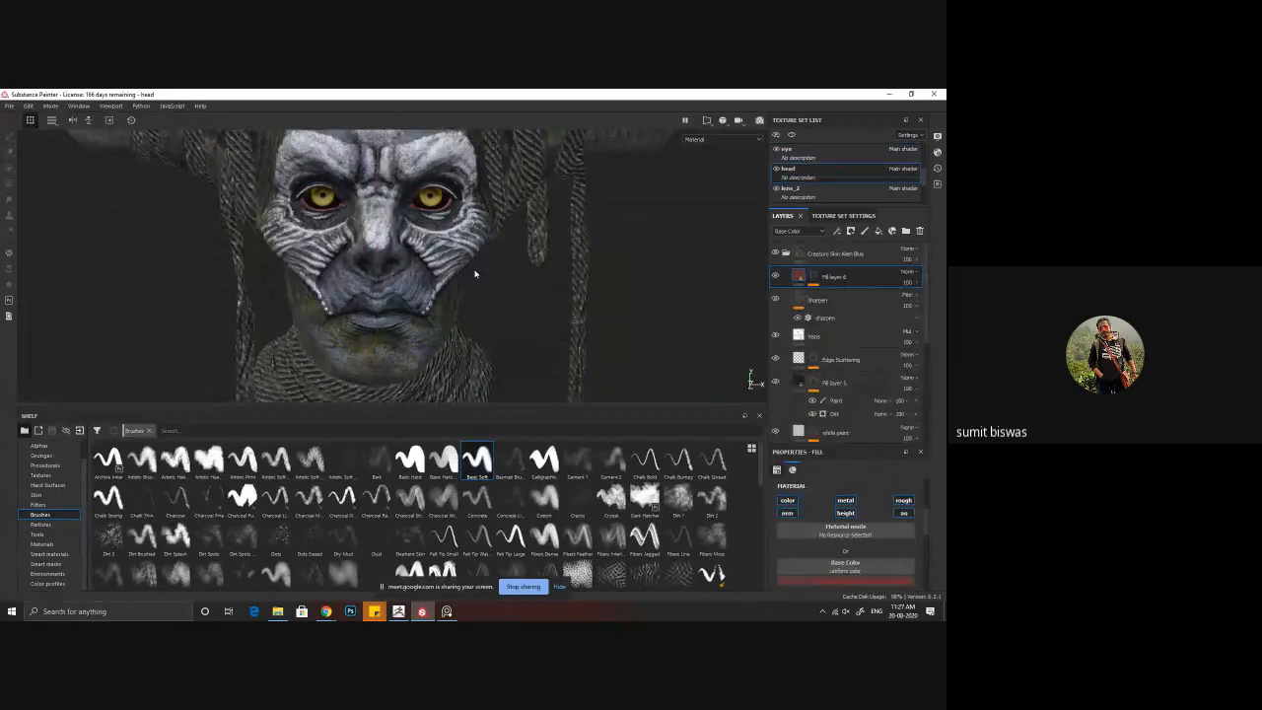
alt+right_drag(562, 295, 522, 301)
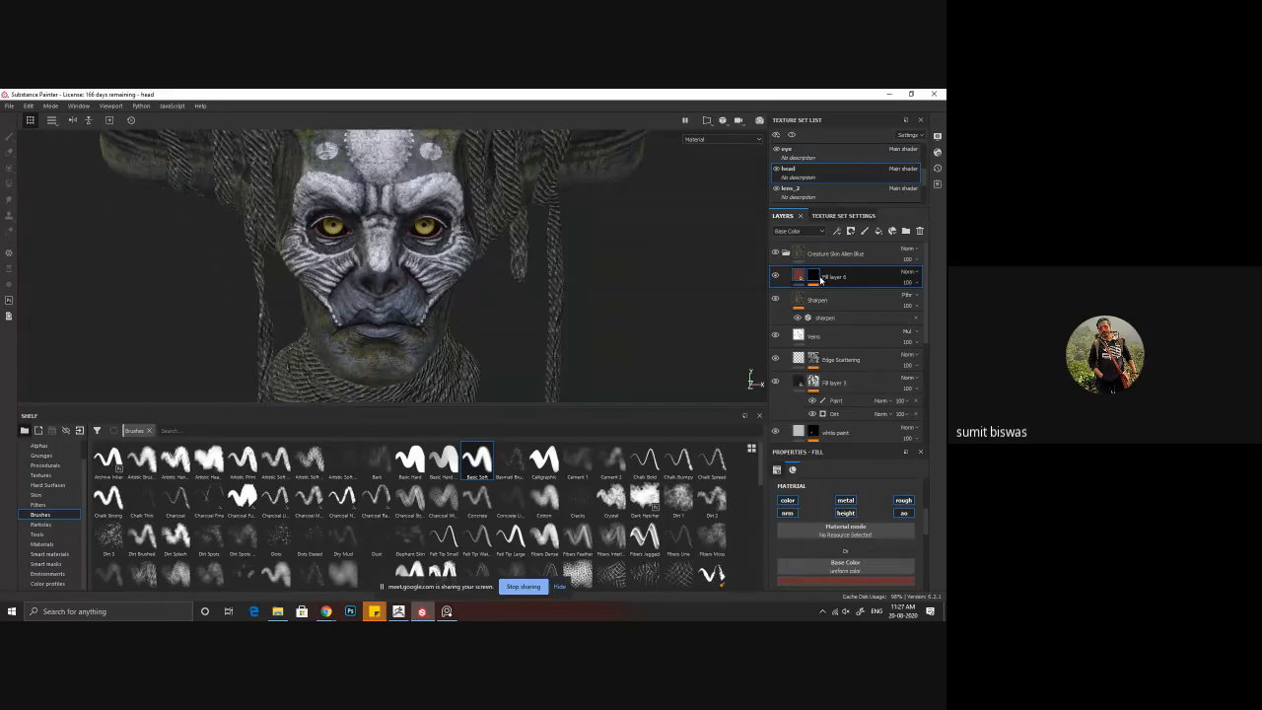
mouse_move(820, 280)
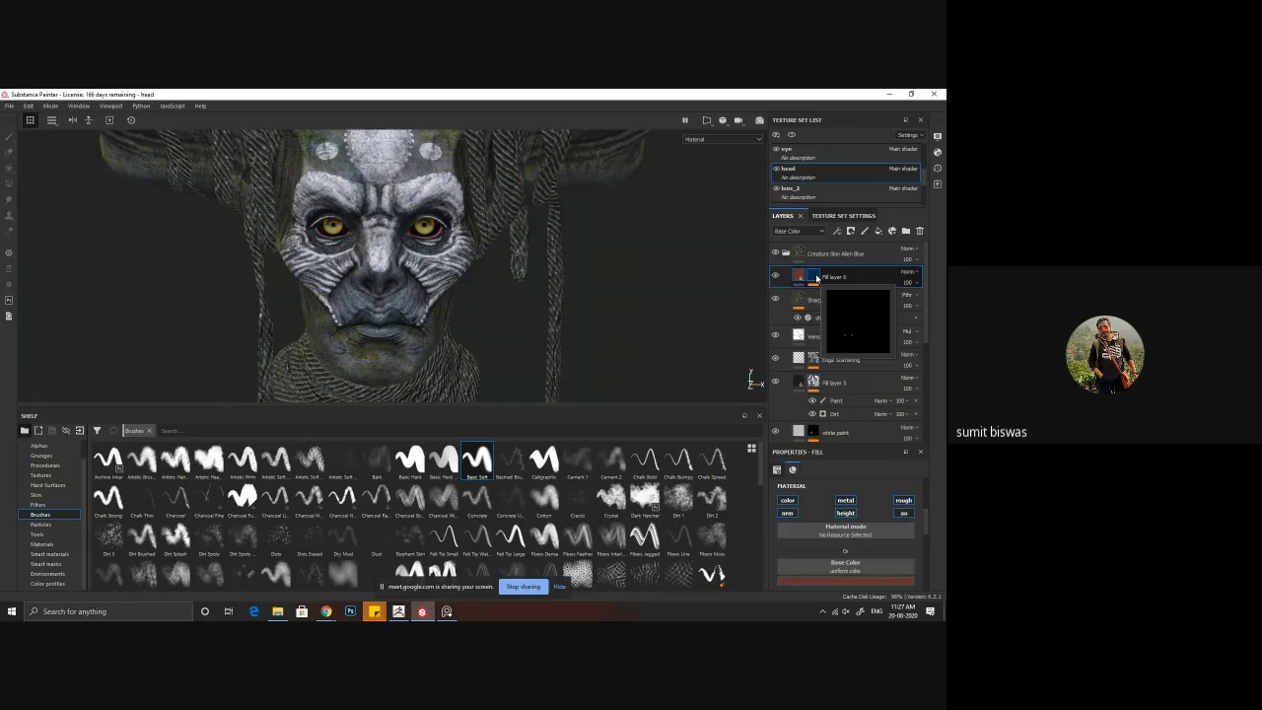
click(879, 231)
click(788, 500)
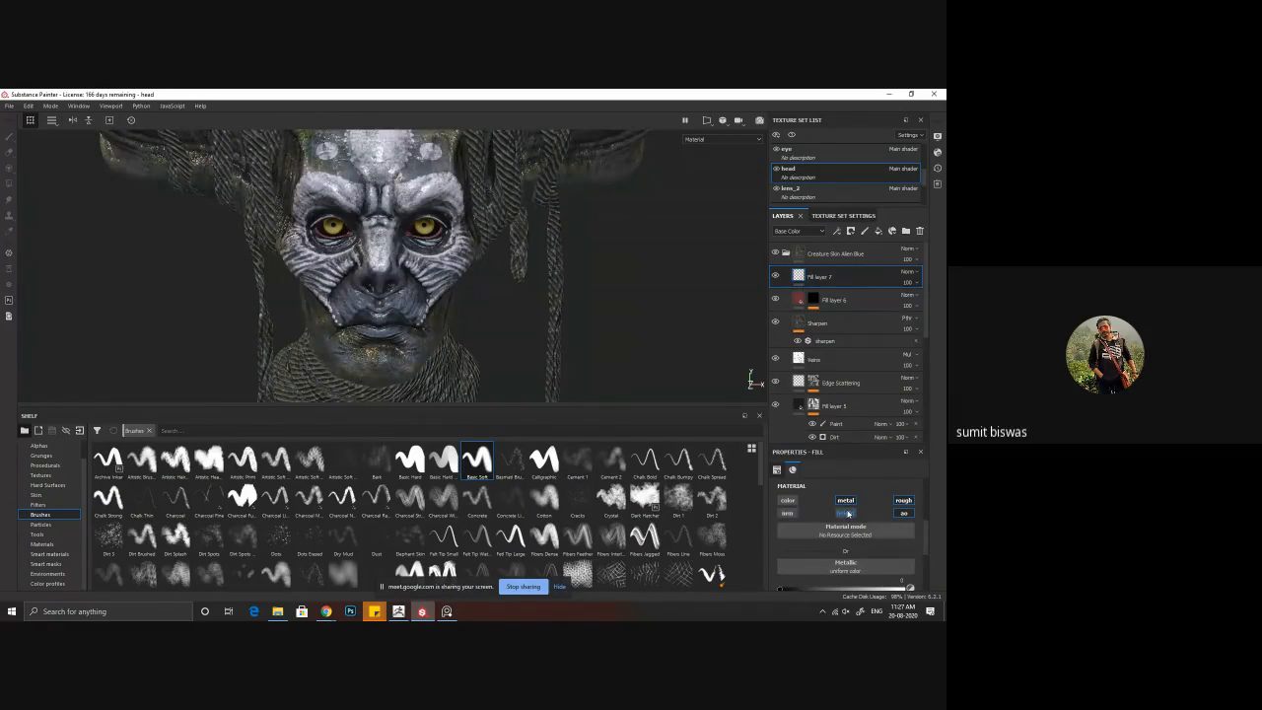
click(845, 500)
alt+drag(434, 307, 404, 288)
Step: Give the new roughness fill layer a black mask with a Paint effect
right_click(801, 276)
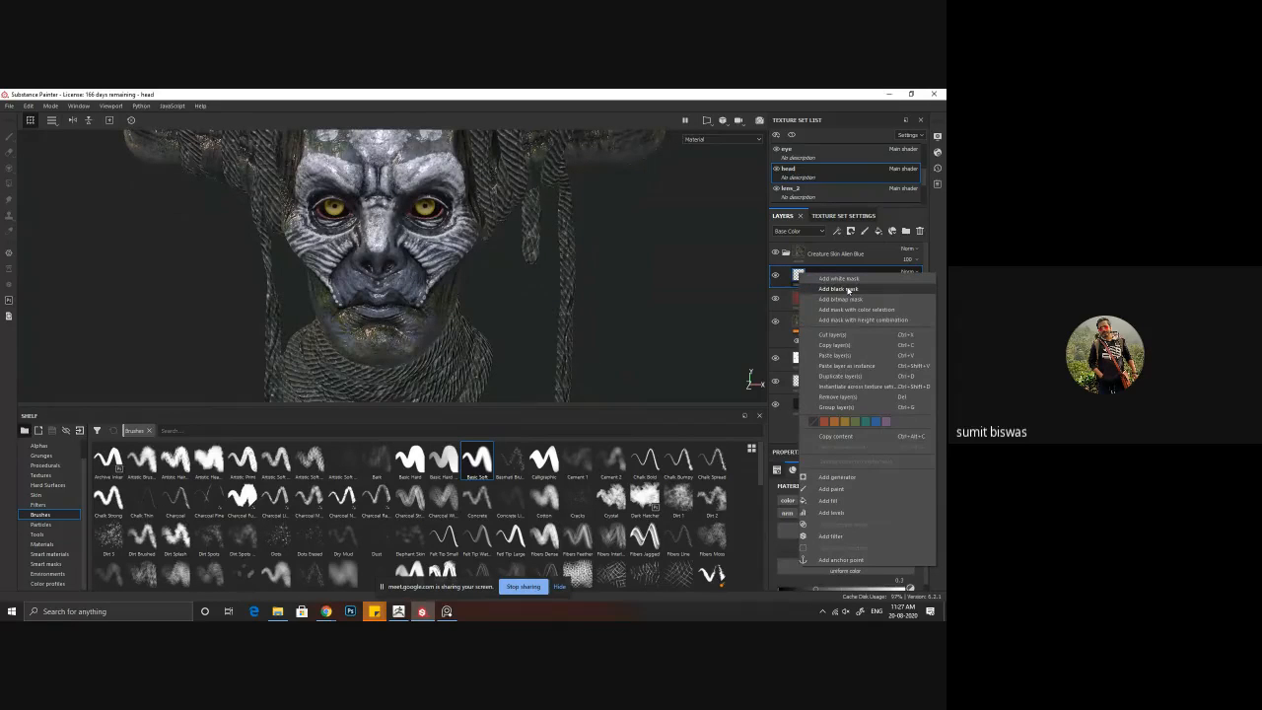
click(848, 288)
right_click(813, 277)
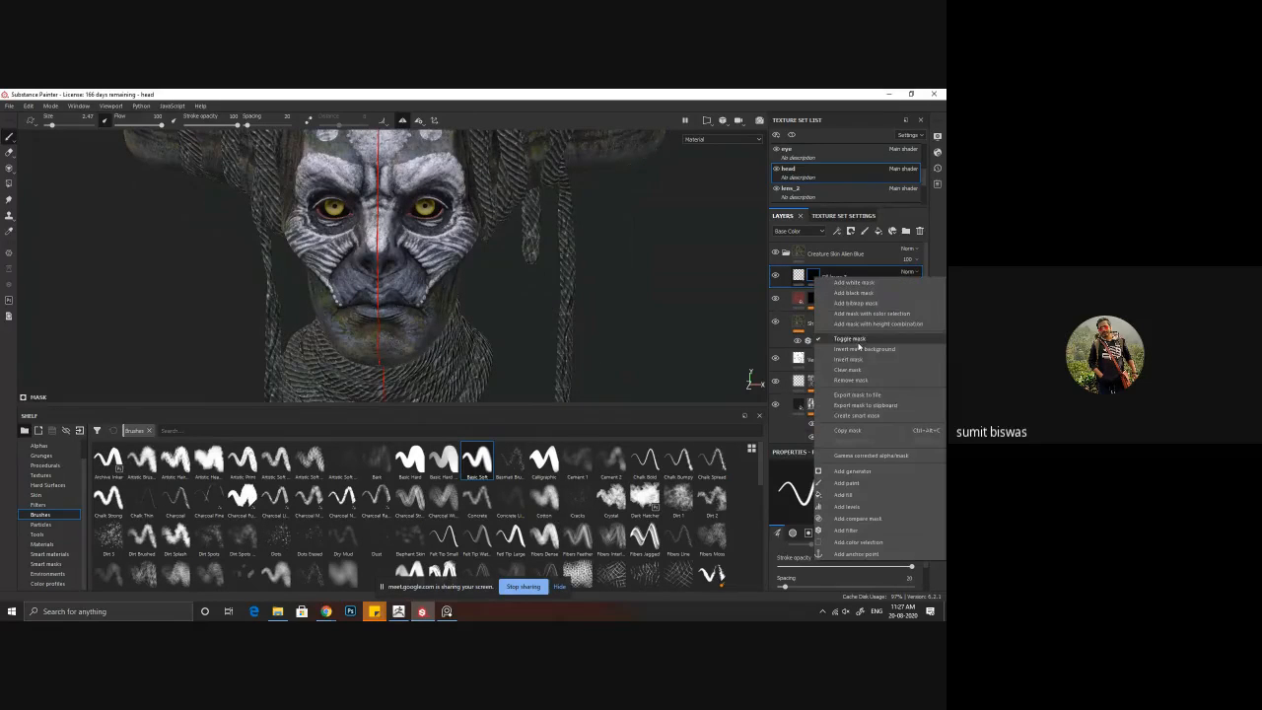
click(875, 483)
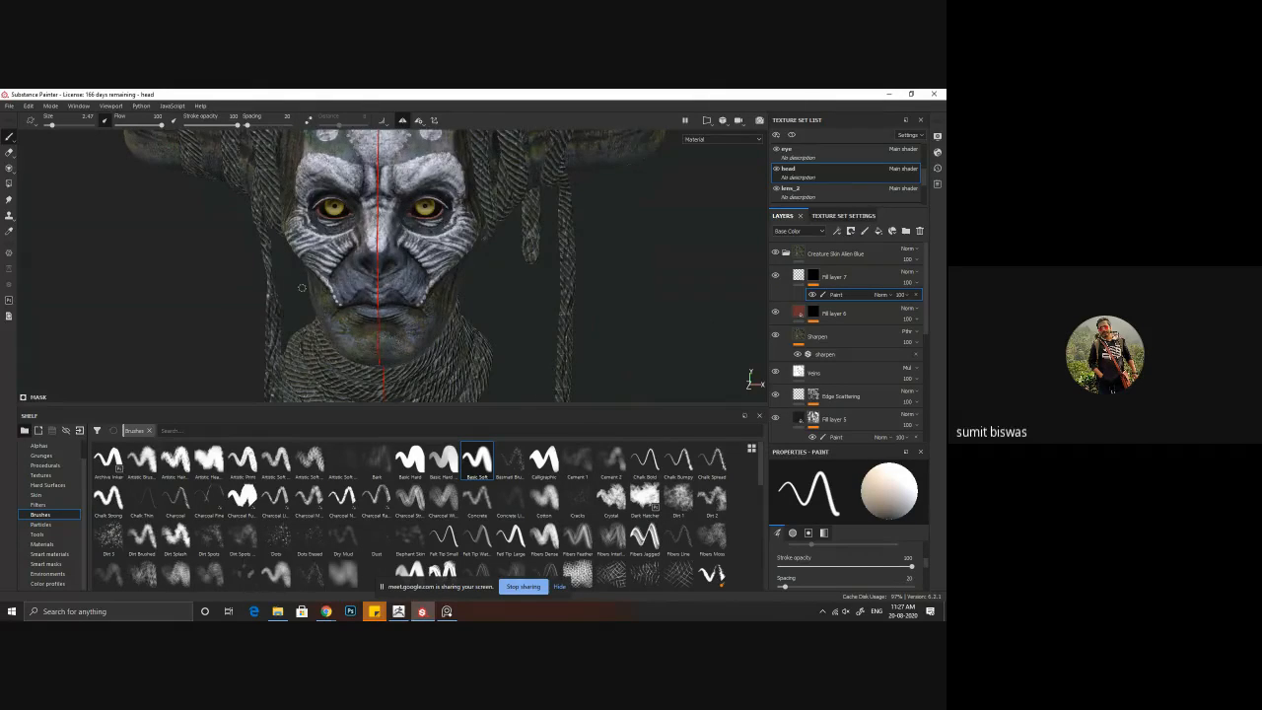
Step: Paint both lips into the roughness layer's mask with the Basic Soft brush, using symmetry
scroll(302, 287, up, 5)
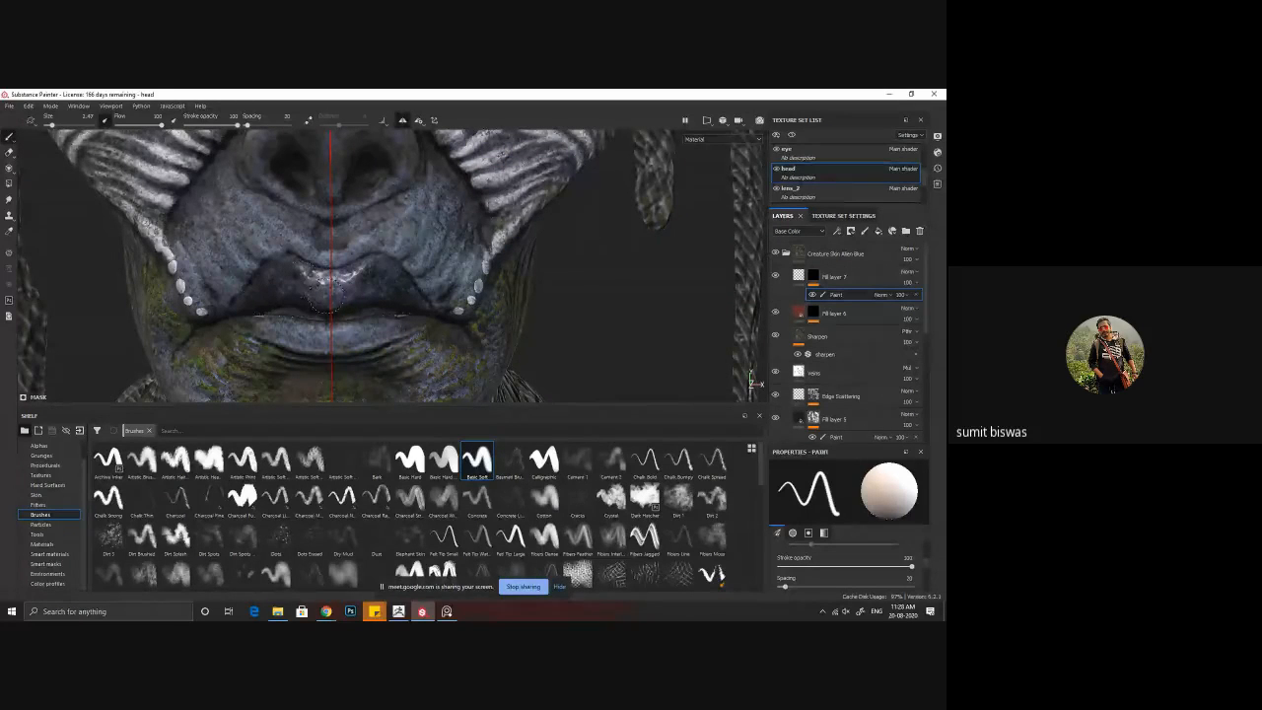
drag(292, 322, 307, 322)
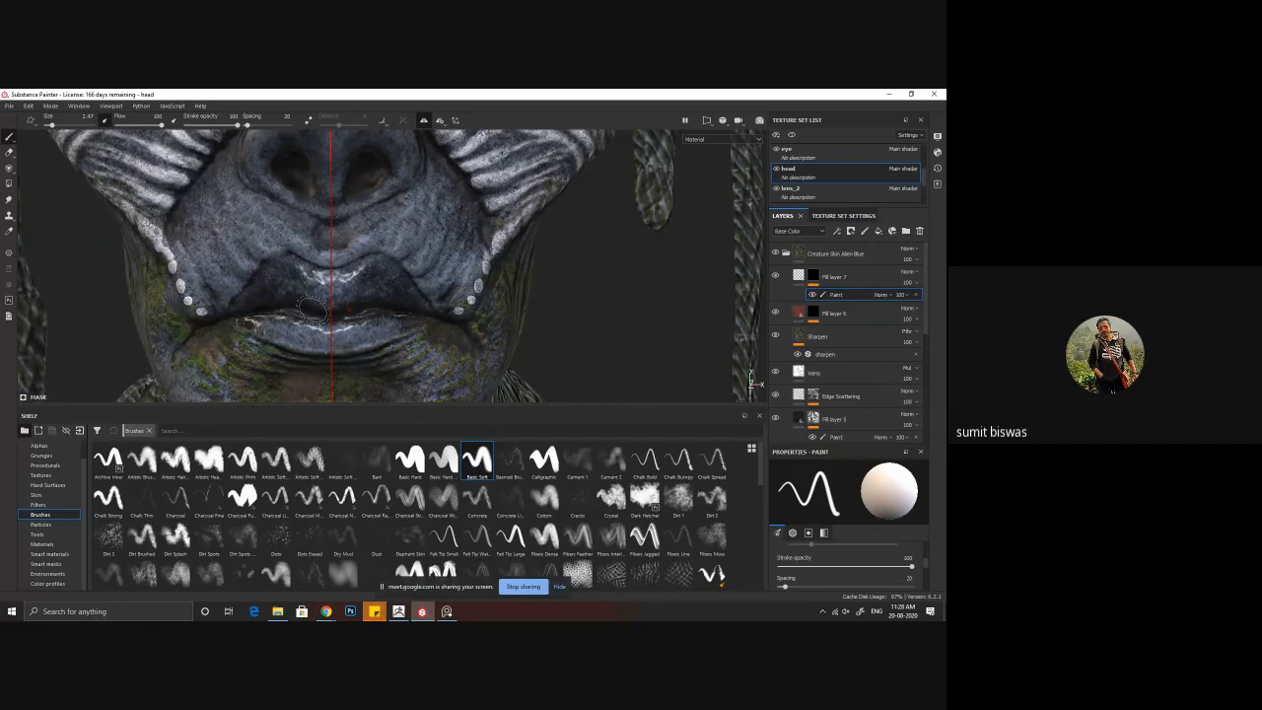
Step: Cycle through the mesh maps and channels to inspect the painted lips in the Roughness view, and return to the Material view
key(b)
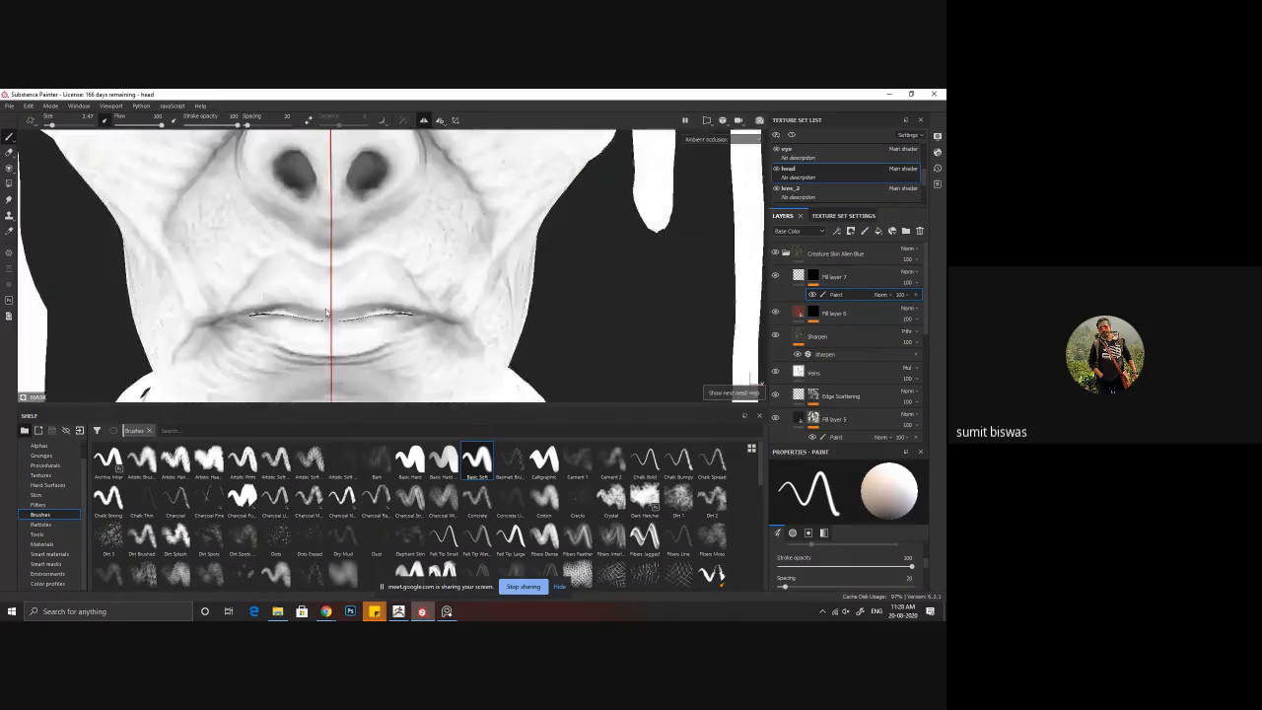
key(b)
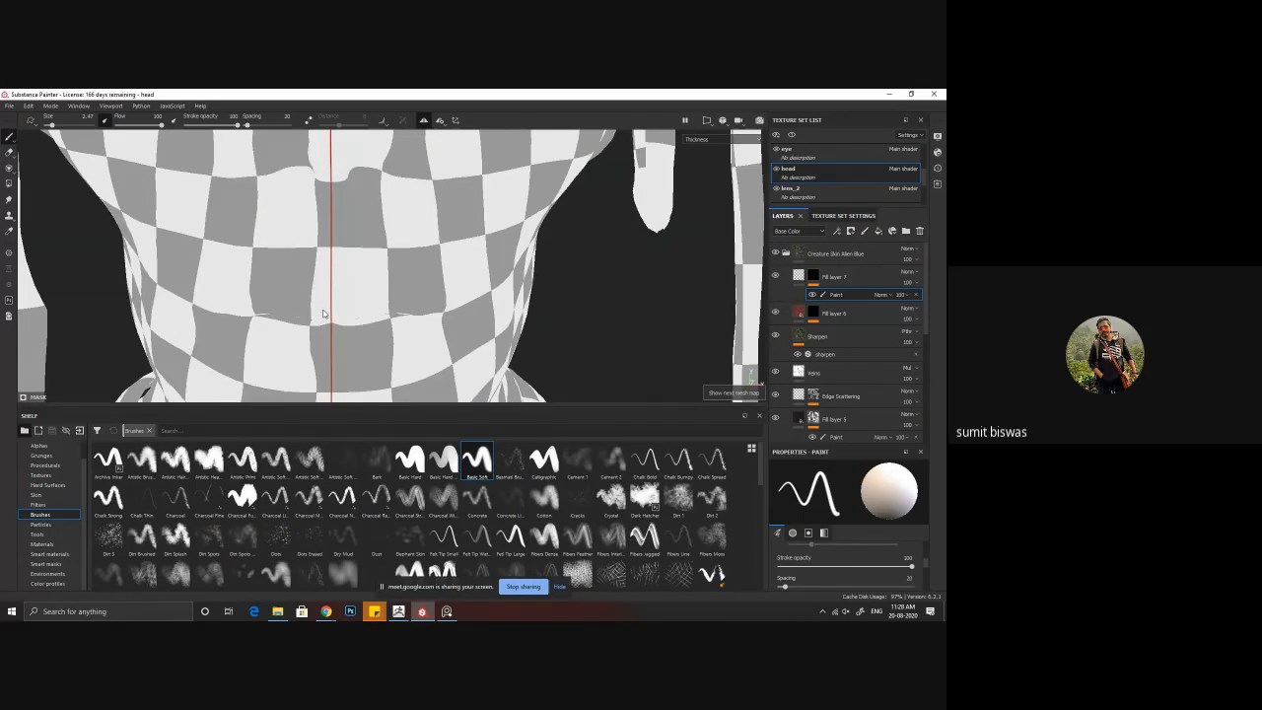
key(b)
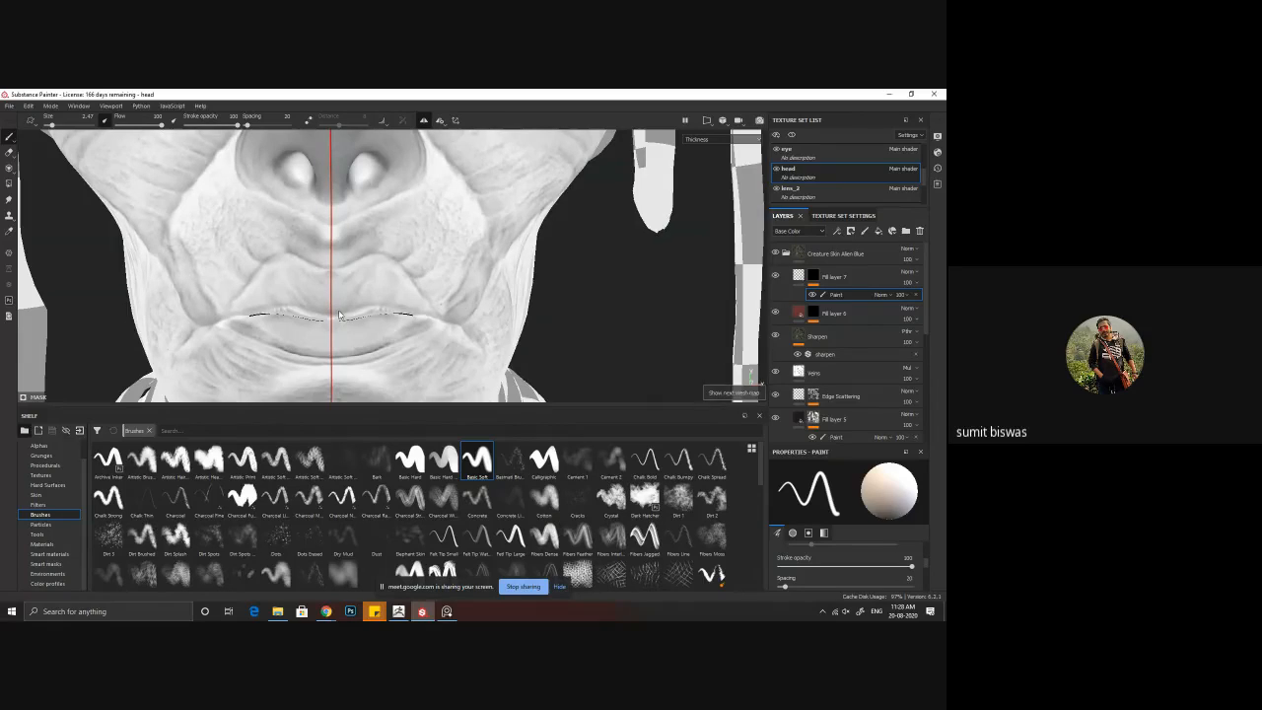
key(c)
key(c)
key(c)
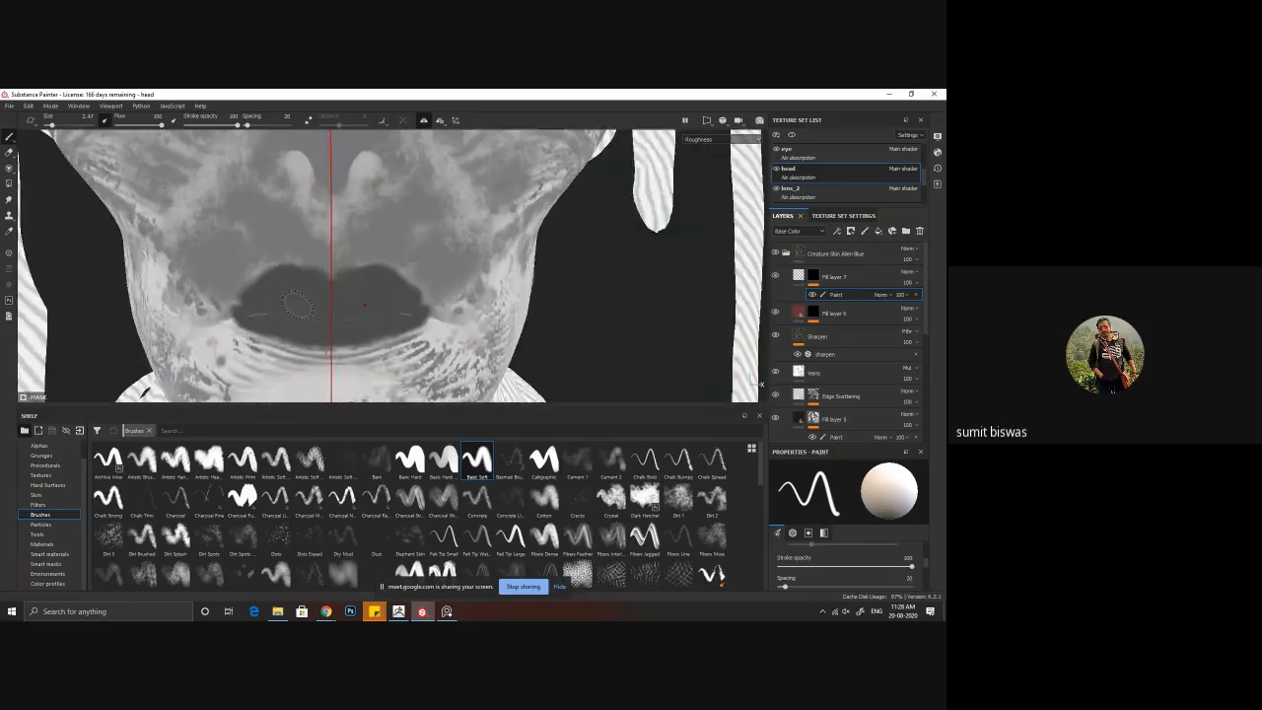
key(c)
key(m)
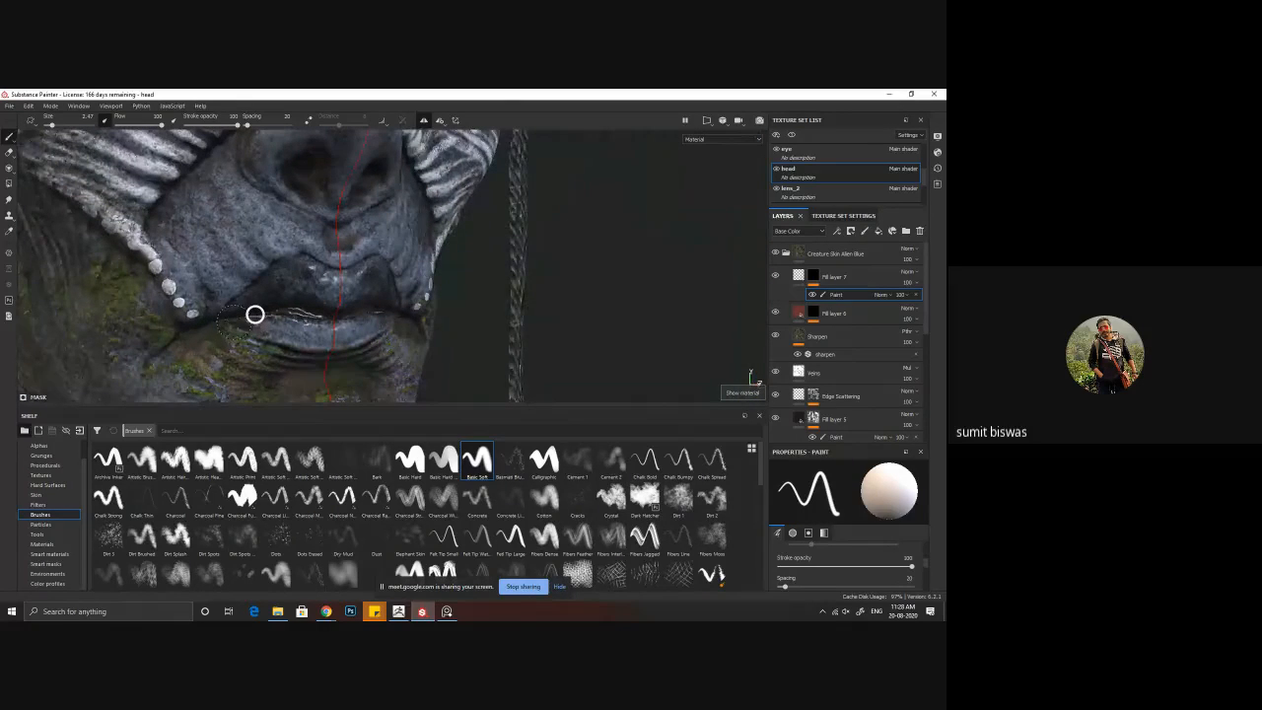
Step: Examine the reflections on the painted lips and the surrounding face from several angles and distances
alt+drag(254, 315, 329, 275)
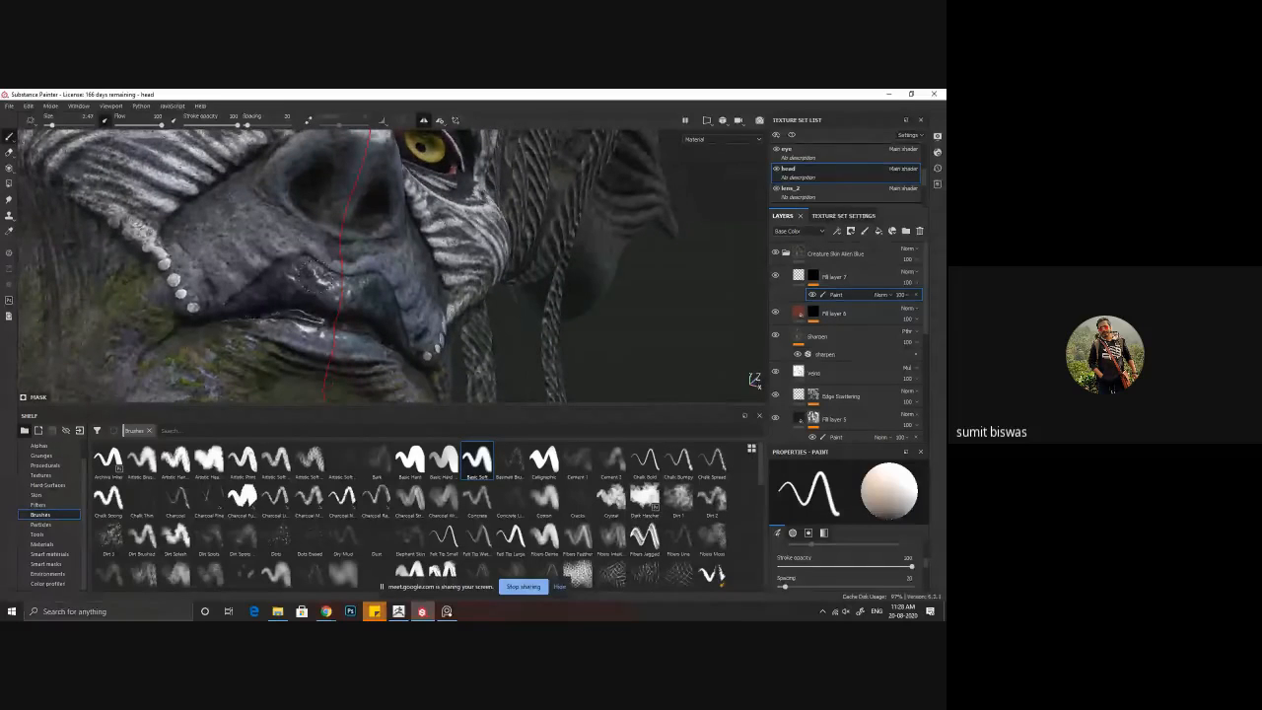
alt+drag(249, 298, 405, 316)
alt+right_drag(403, 314, 300, 197)
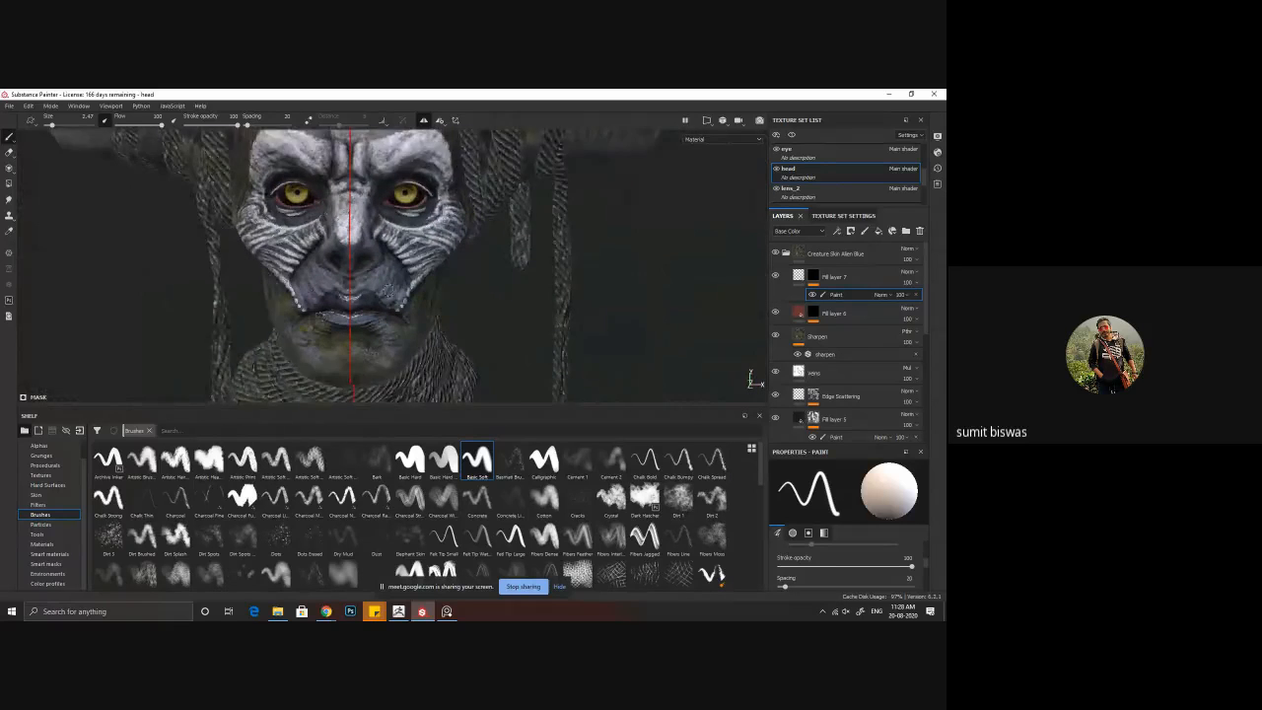
alt+middle_drag(349, 308, 381, 258)
alt+drag(380, 258, 384, 229)
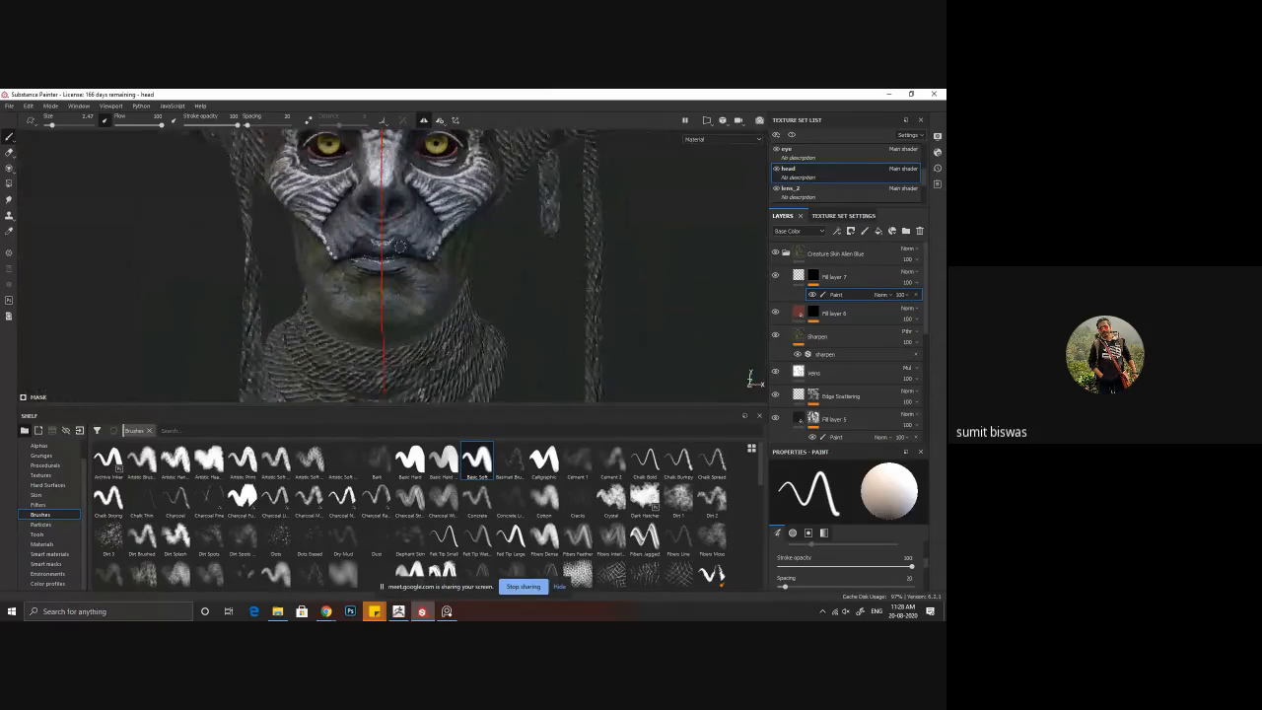
alt+middle_drag(383, 228, 378, 249)
alt+right_drag(614, 242, 691, 281)
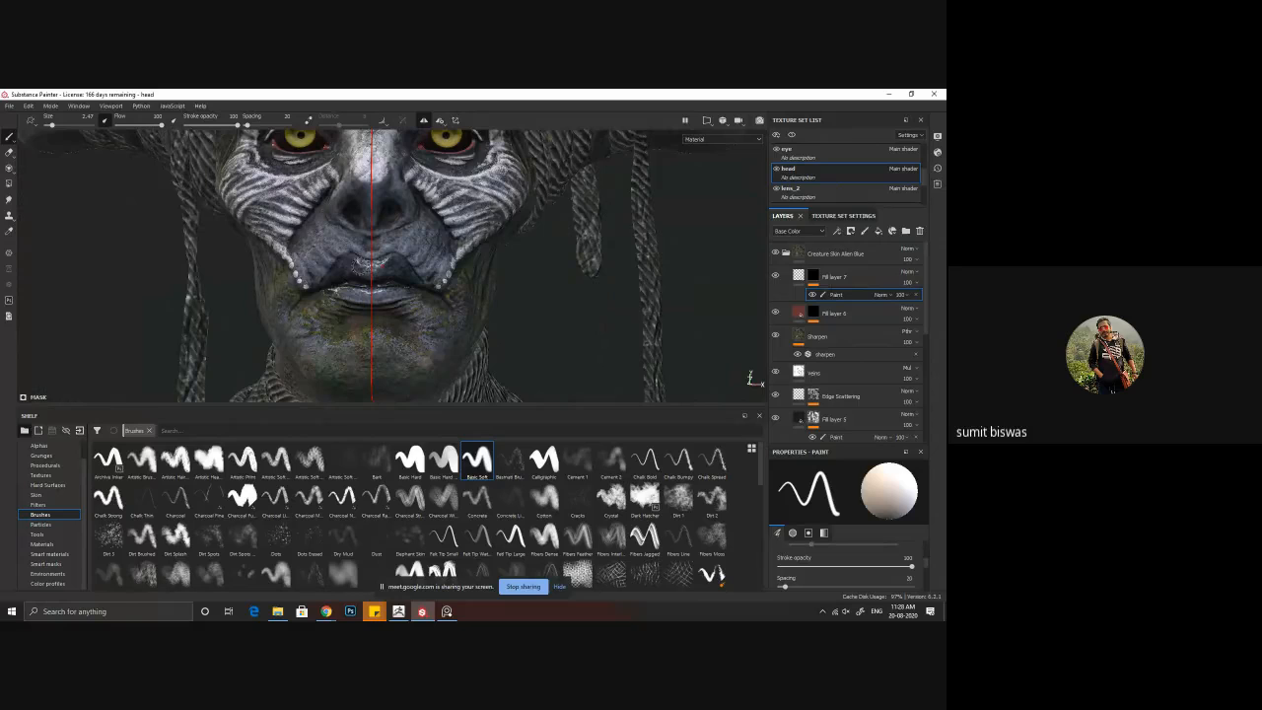
alt+drag(362, 265, 345, 241)
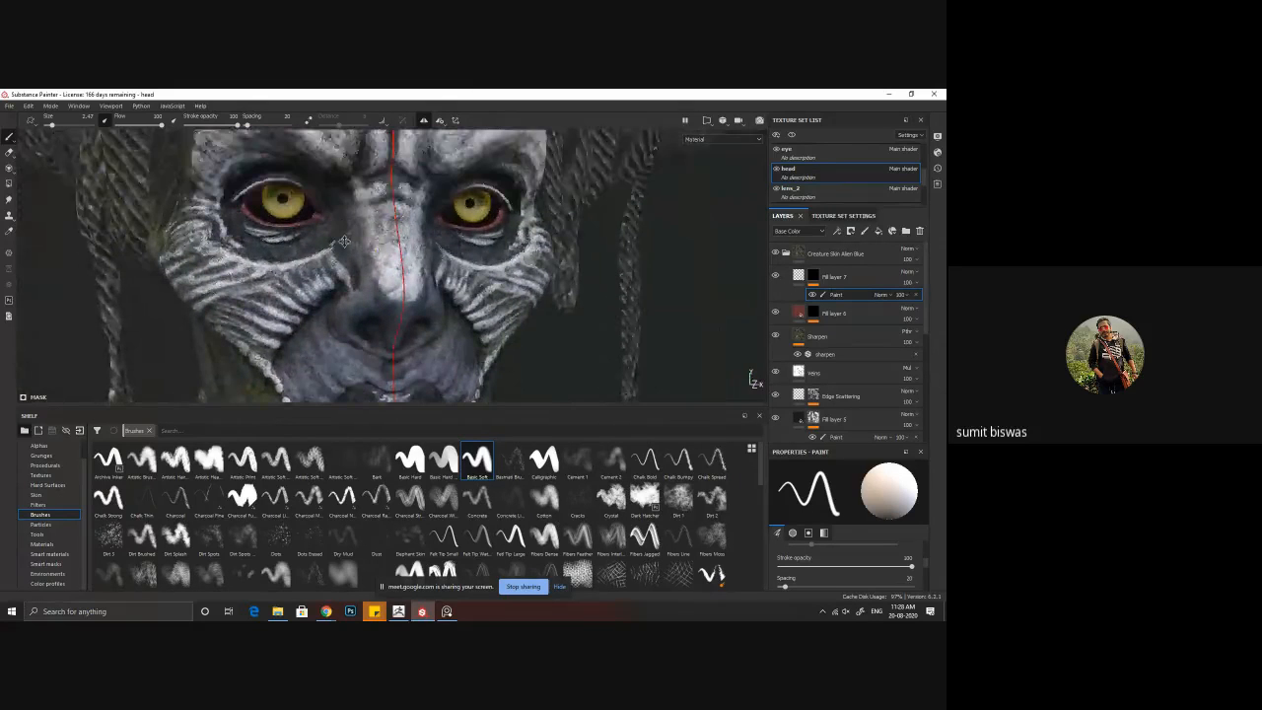
alt+middle_drag(344, 240, 361, 257)
Step: Paint roughness variation into the mask around the eyes with the Dirt 2 brush at a size of about 7
click(711, 499)
alt+middle_drag(305, 292, 312, 337)
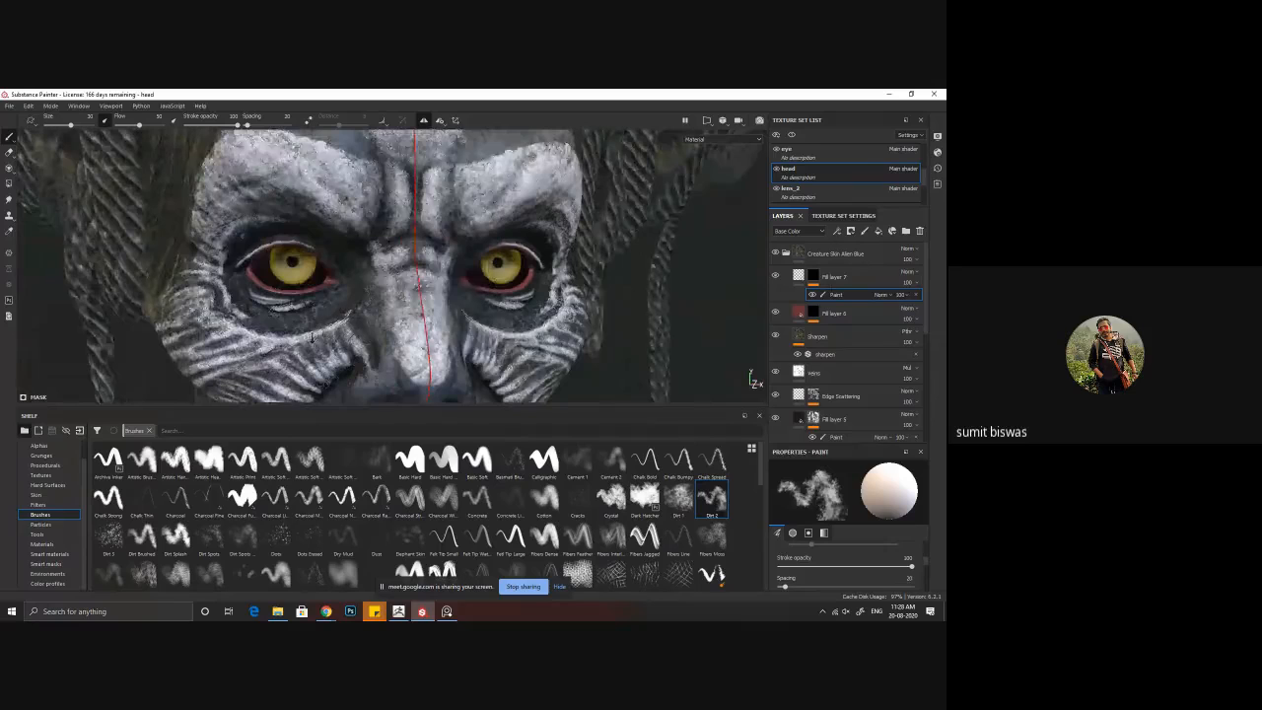
ctrl+right_drag(338, 278, 253, 239)
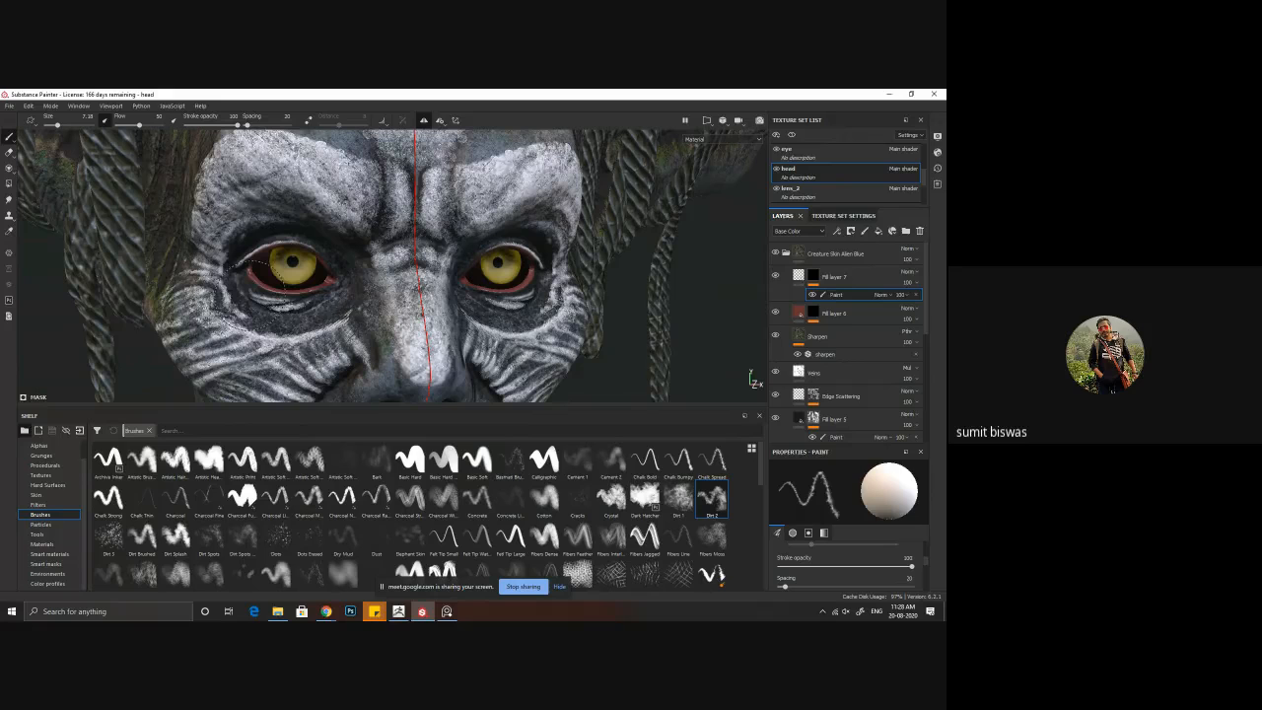
Step: Touch up the roughness mask around the eyes with symmetrical Dirt 2 brush strokes
mouse_move(229, 279)
alt+mouse_down()
mouse_move(302, 349)
mouse_move(258, 305)
alt+mouse_up()
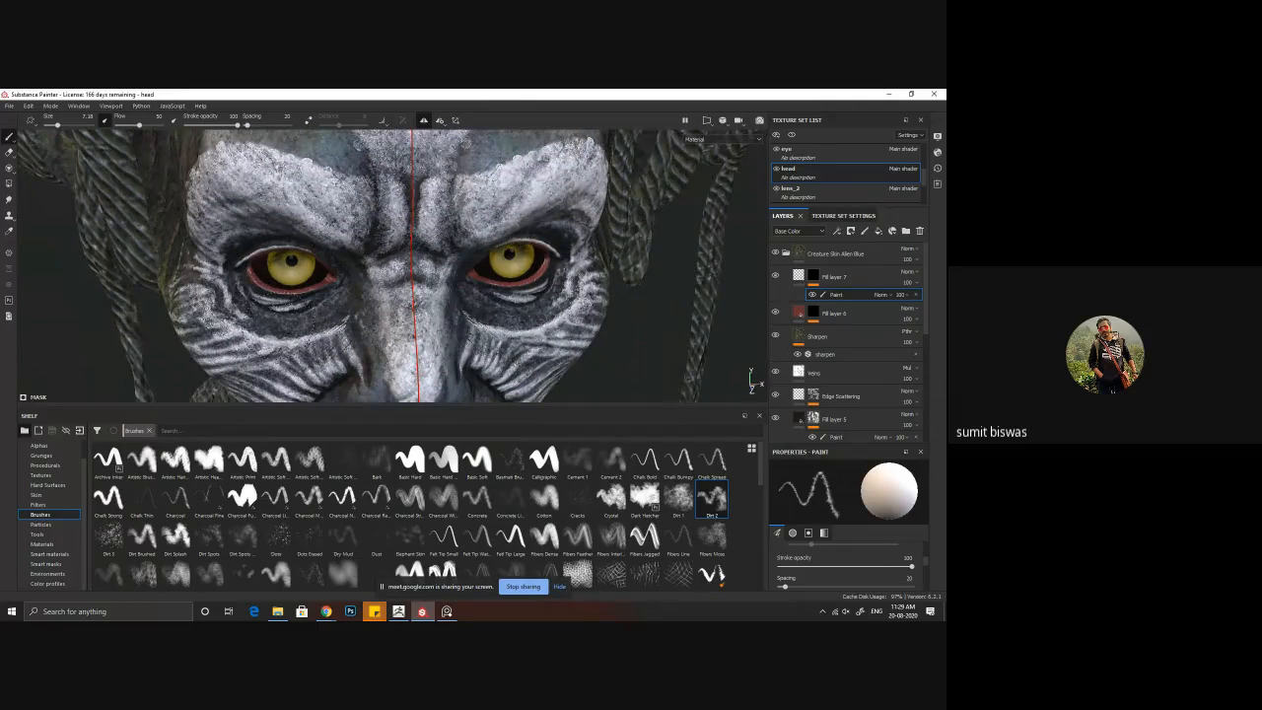
alt+drag(418, 326, 399, 296)
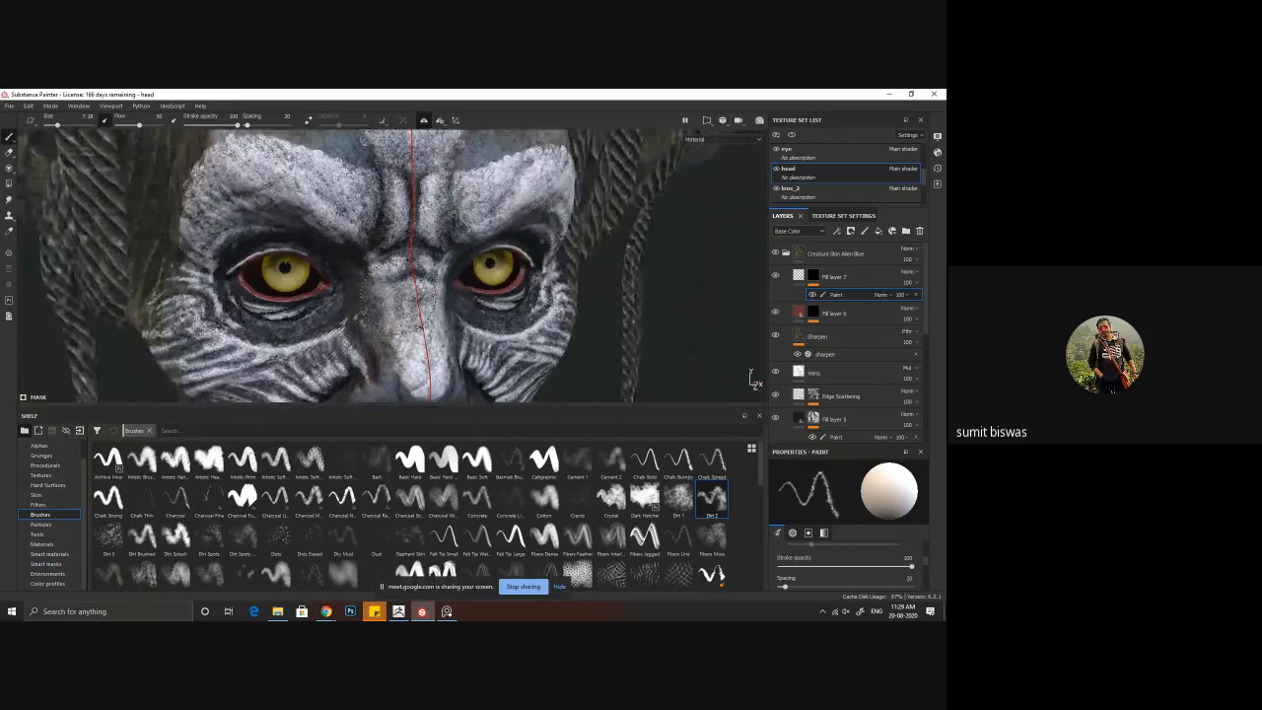
scroll(432, 286, down, 3)
alt+middle_drag(430, 276, 347, 212)
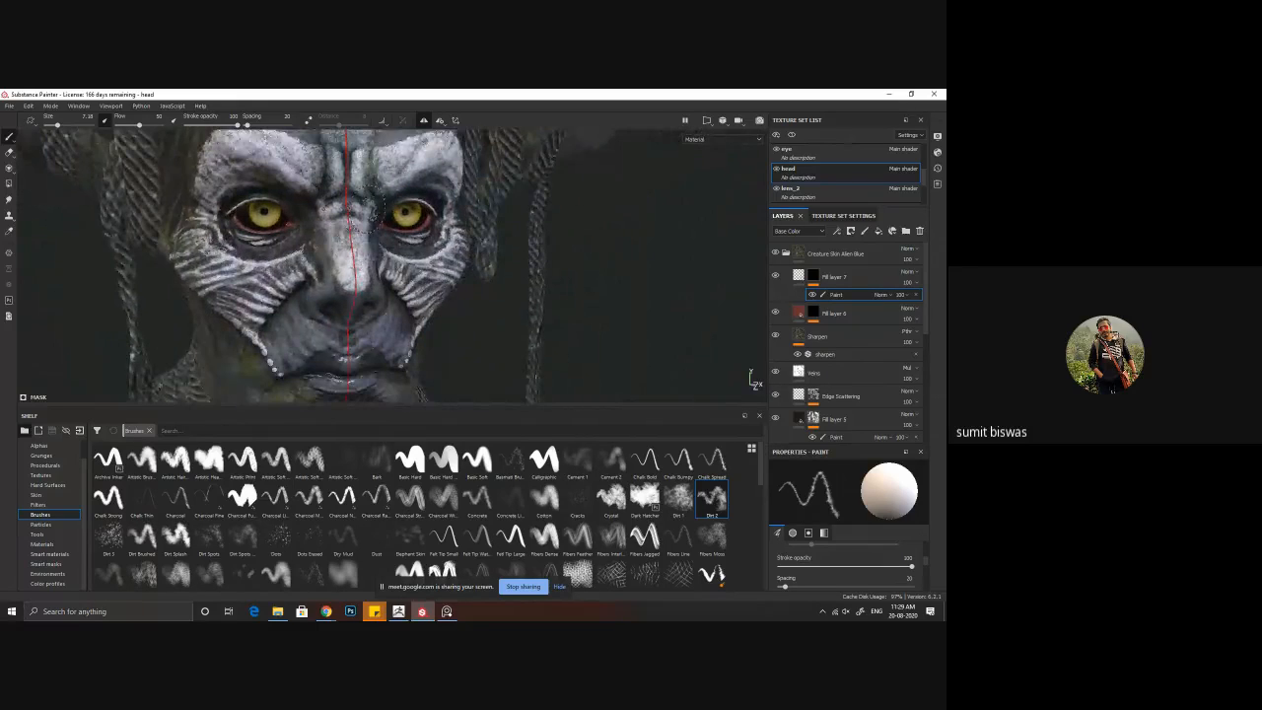
Step: Turn off symmetry and paint roughness variation on one side of the nose and above the upper lip with the Dirt 2 brush
click(381, 121)
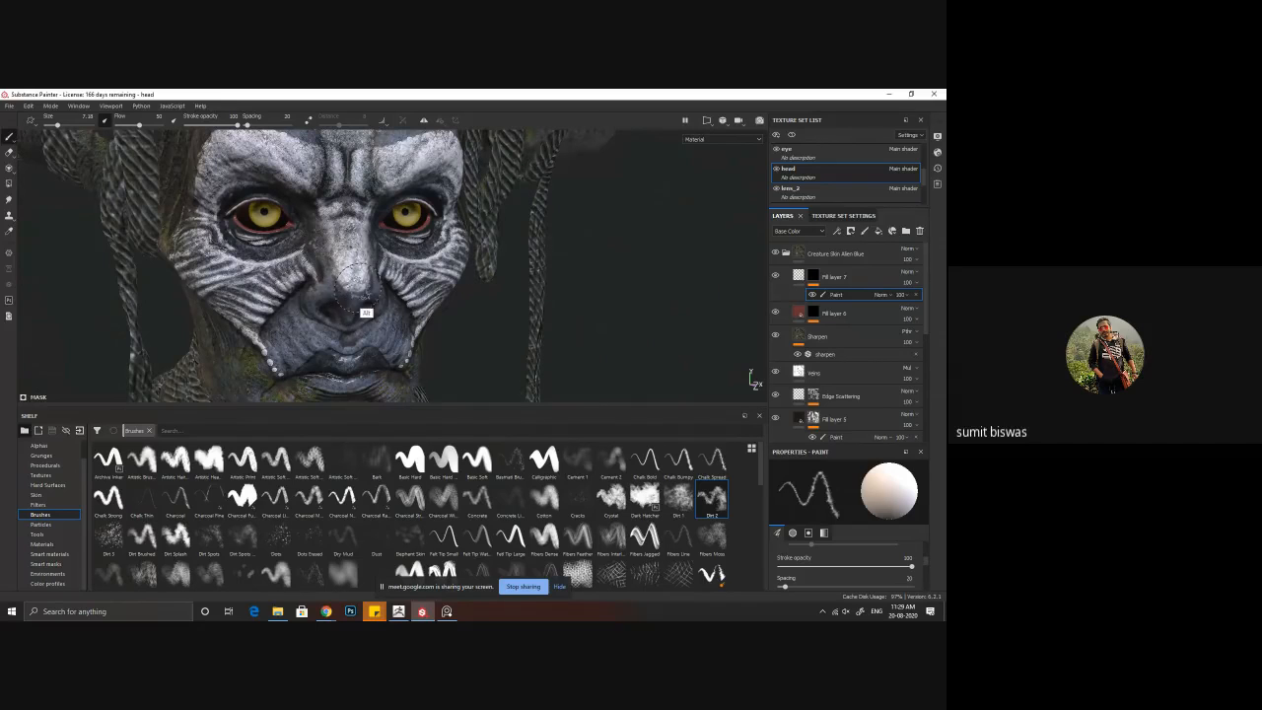
alt+drag(366, 313, 328, 316)
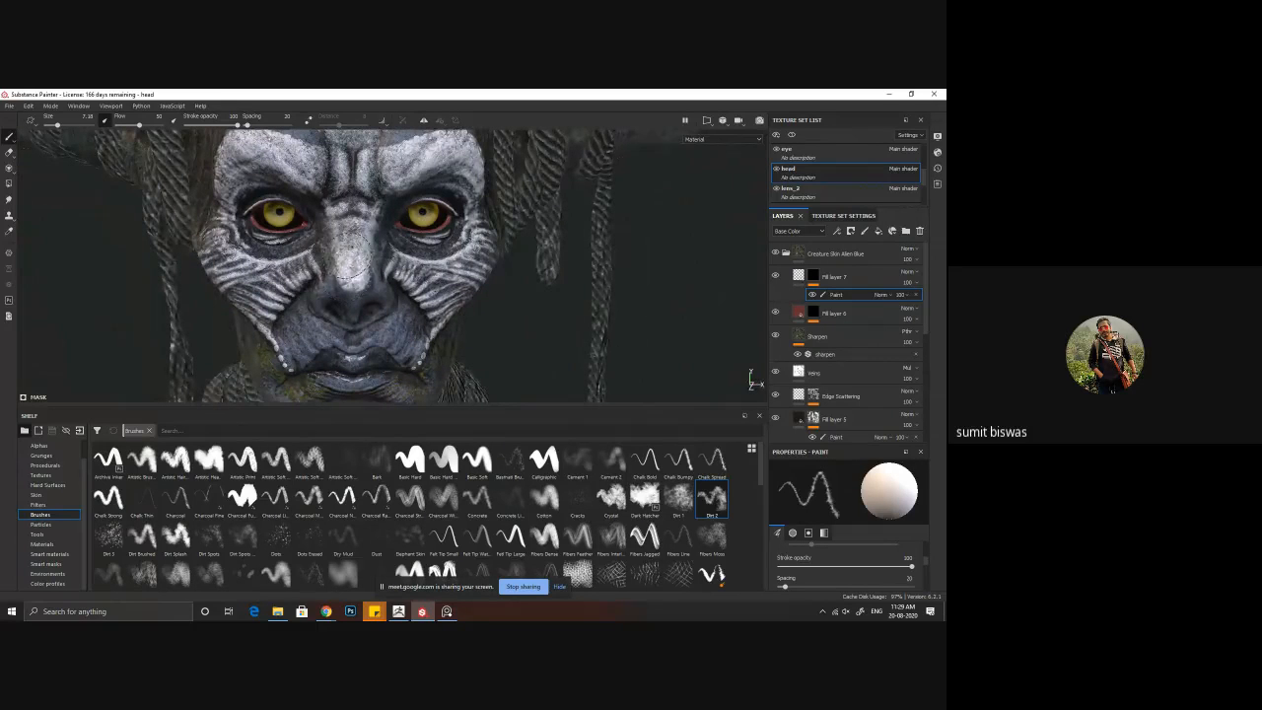
mouse_move(345, 264)
alt+mouse_down()
mouse_move(372, 296)
mouse_move(350, 311)
mouse_move(338, 293)
mouse_move(375, 338)
mouse_move(349, 301)
alt+mouse_up()
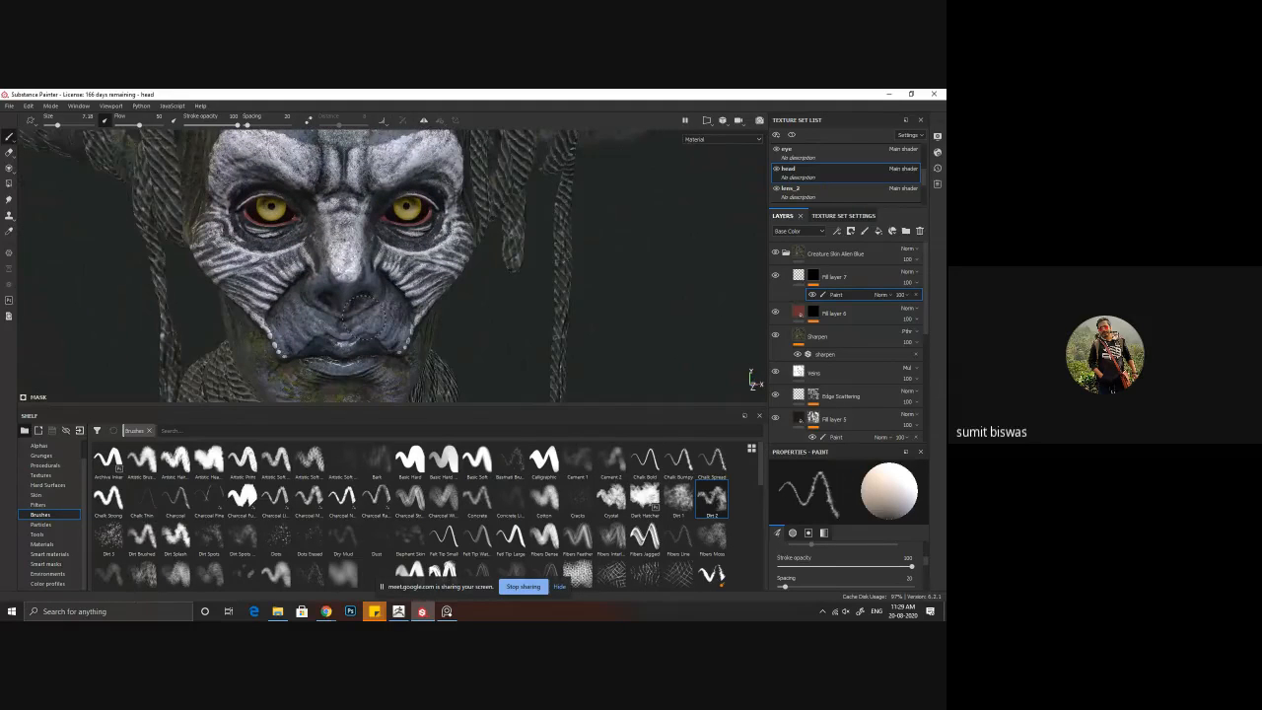
alt+right_drag(463, 329, 426, 335)
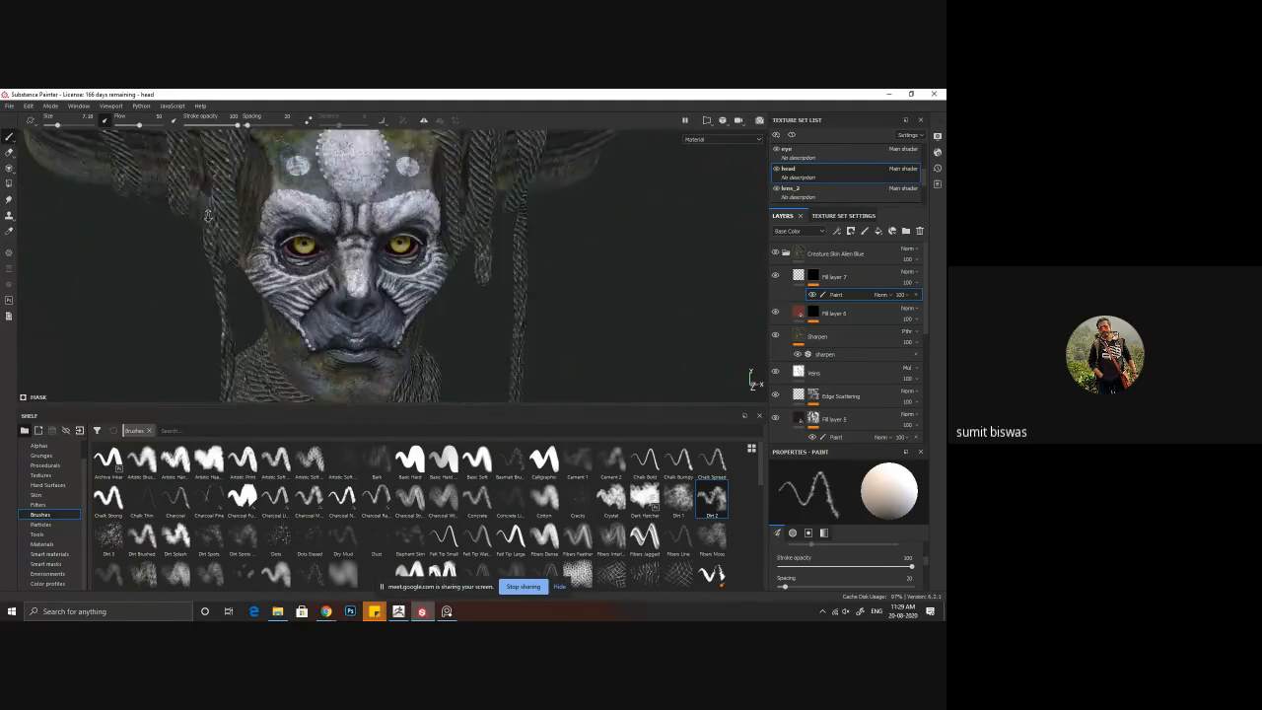
Step: Examine the face's reflections from several angles and distances, and save the project
alt+middle_drag(426, 335, 415, 307)
alt+drag(408, 281, 442, 251)
alt+middle_drag(442, 252, 440, 313)
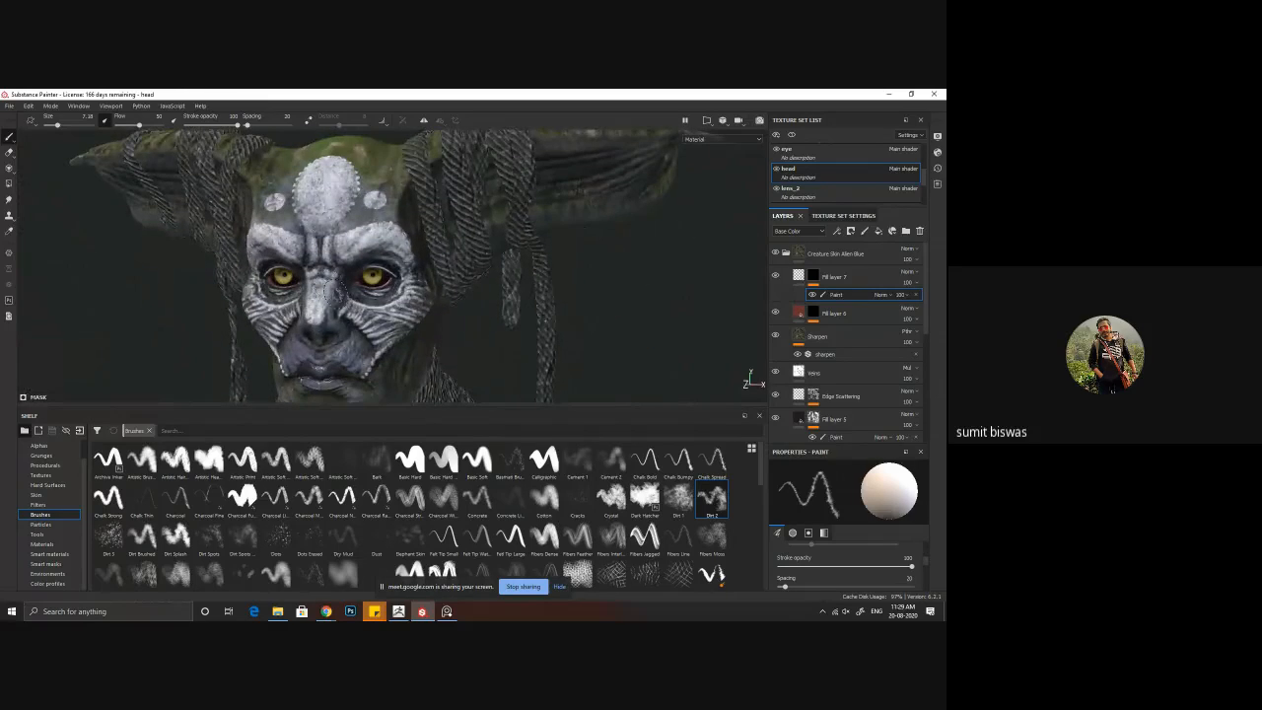
mouse_move(440, 313)
alt+mouse_down()
mouse_move(392, 305)
mouse_move(442, 325)
alt+mouse_up()
alt+right_drag(442, 324, 430, 275)
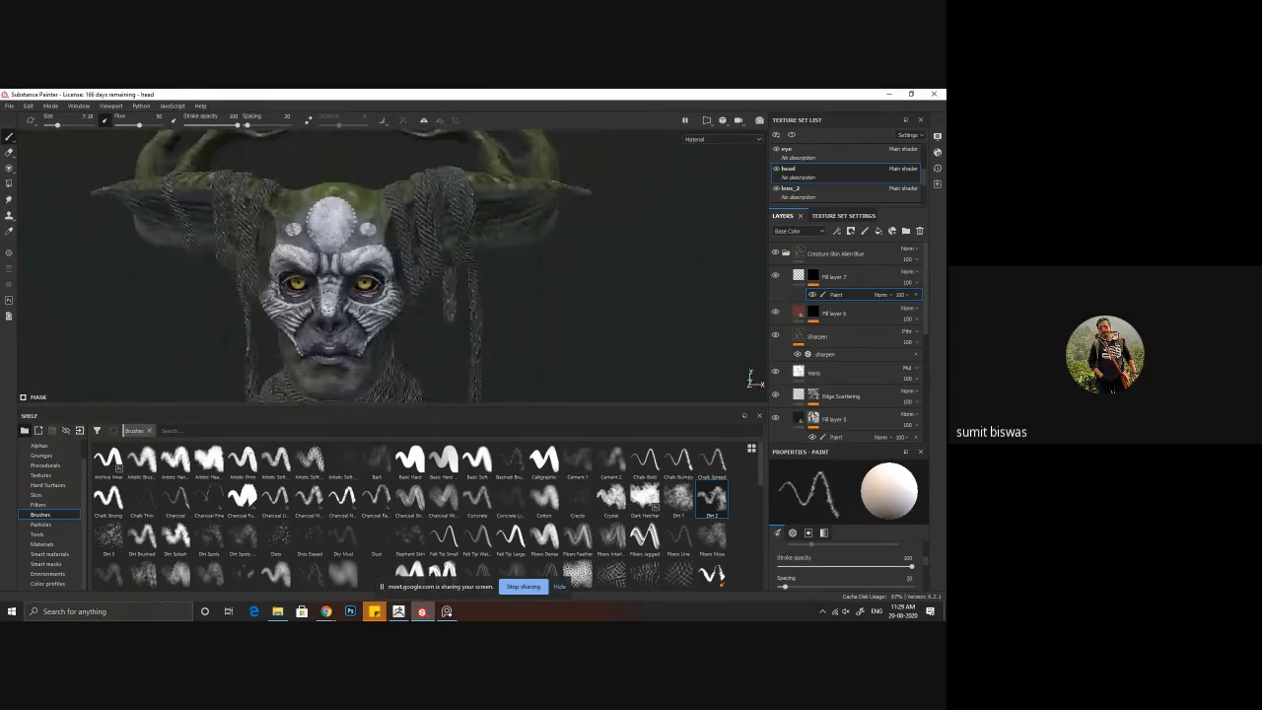
alt+middle_drag(430, 274, 428, 242)
mouse_move(329, 289)
alt+mouse_down()
mouse_move(496, 296)
mouse_move(348, 308)
mouse_move(392, 338)
mouse_move(502, 293)
mouse_move(353, 292)
alt+mouse_up()
alt+middle_drag(354, 292, 365, 277)
alt+right_drag(365, 277, 417, 316)
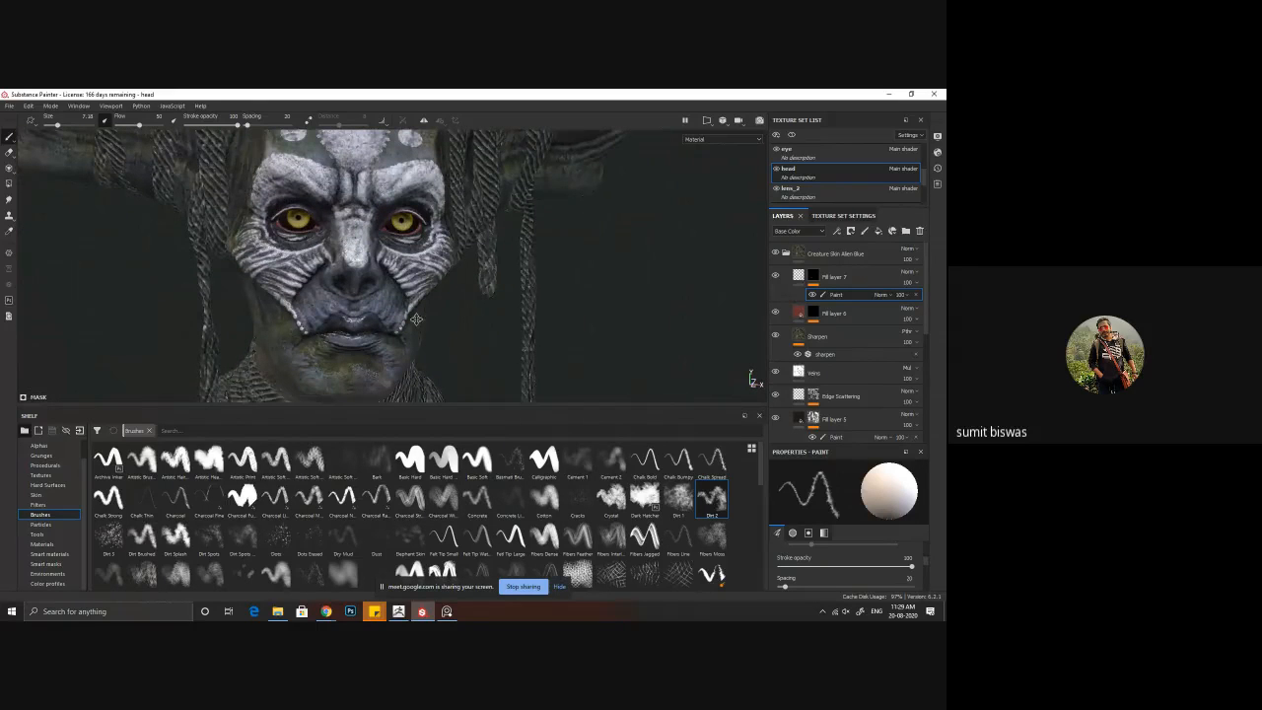
key(ctrl+s)
Step: Select the Veins layer, review its fill settings and check its visibility effect on the face
alt+drag(607, 314, 491, 321)
scroll(491, 322, down, 3)
alt+middle_drag(490, 322, 510, 314)
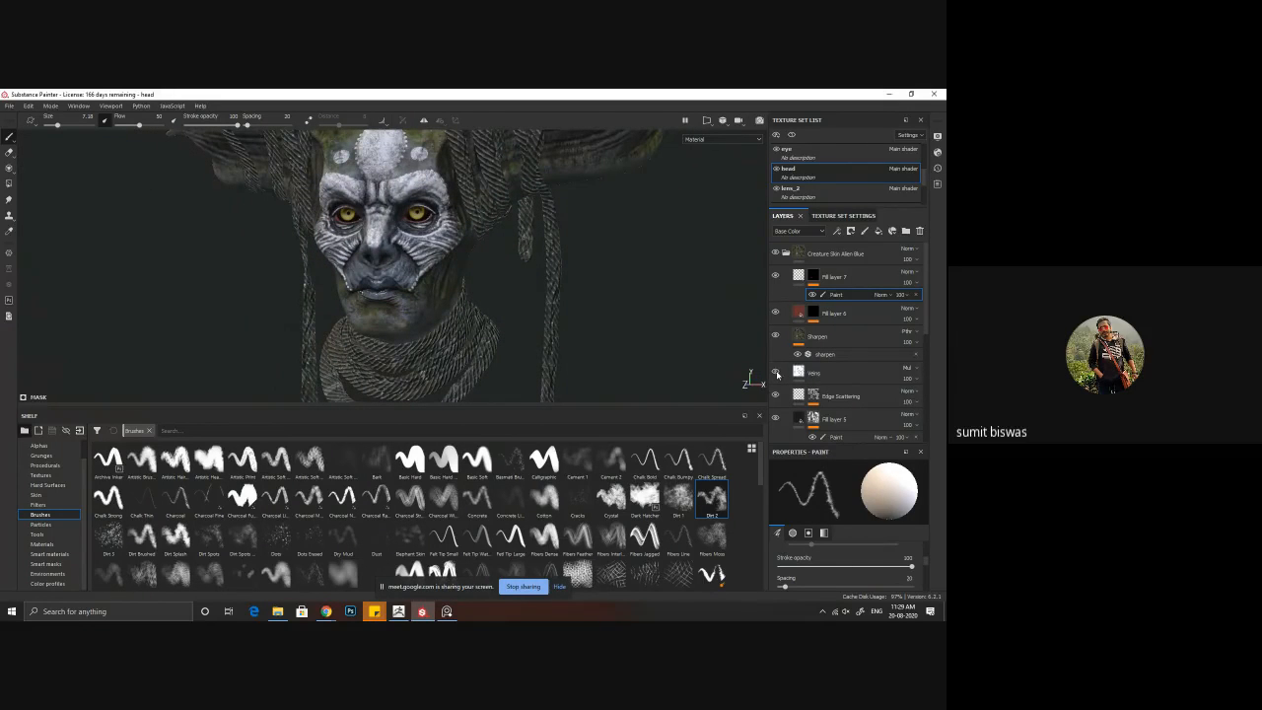
click(834, 374)
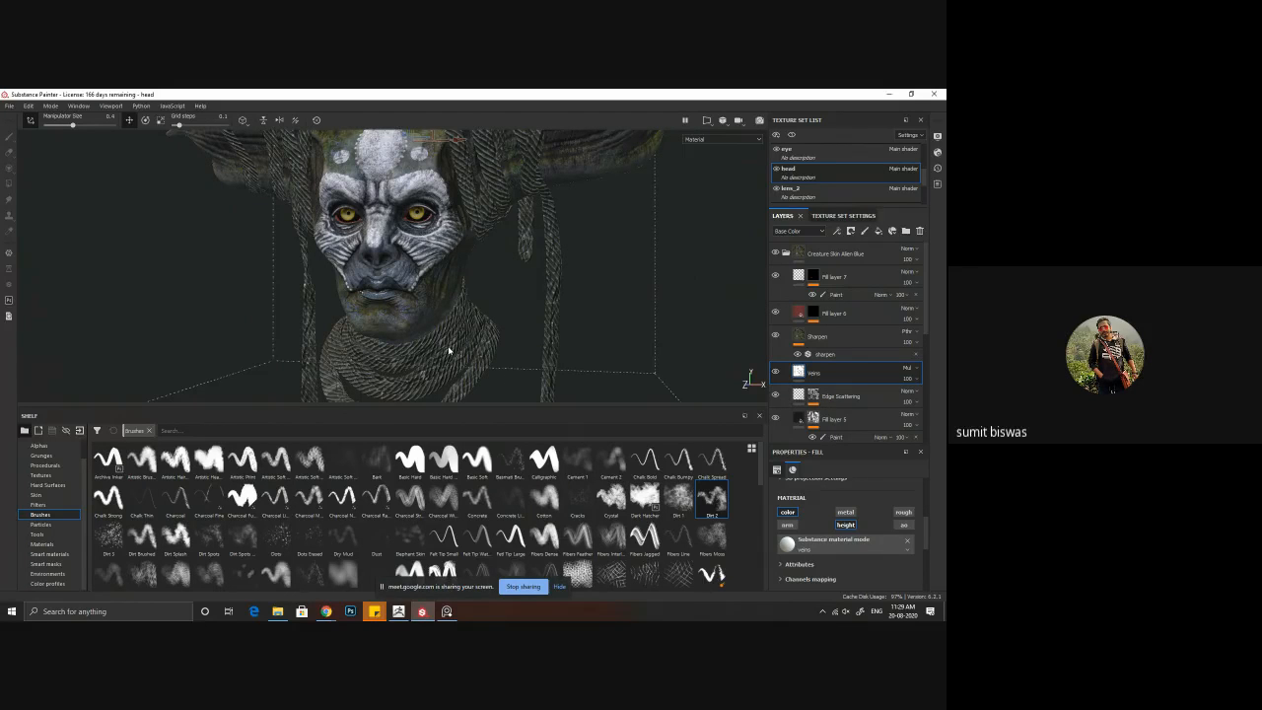
alt+drag(403, 319, 421, 319)
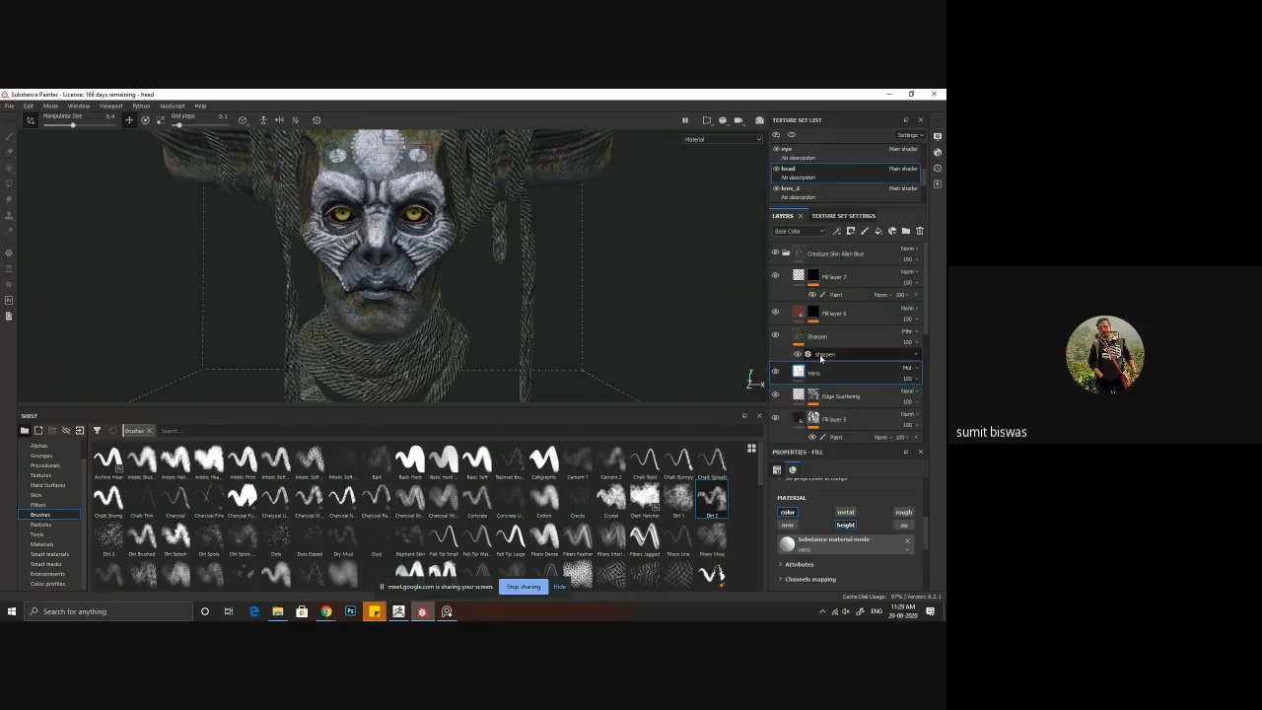
scroll(830, 553, up, 1)
scroll(829, 553, up, 2)
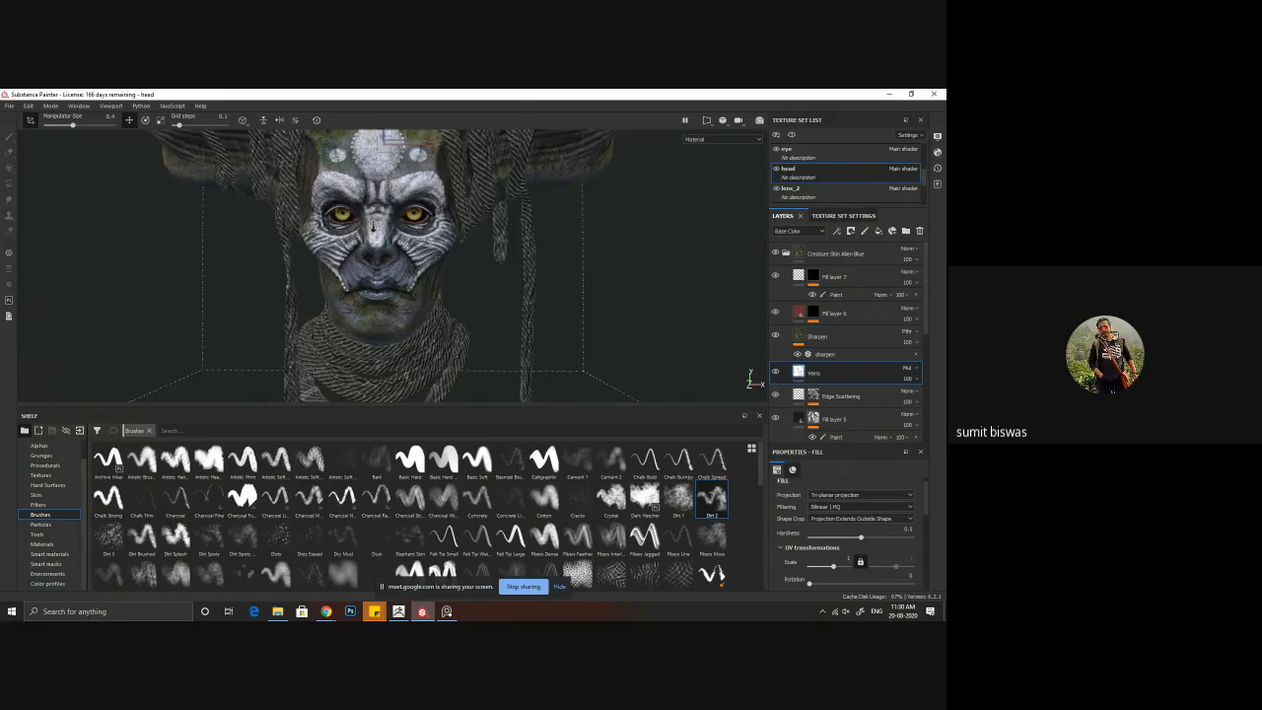
scroll(375, 219, up, 5)
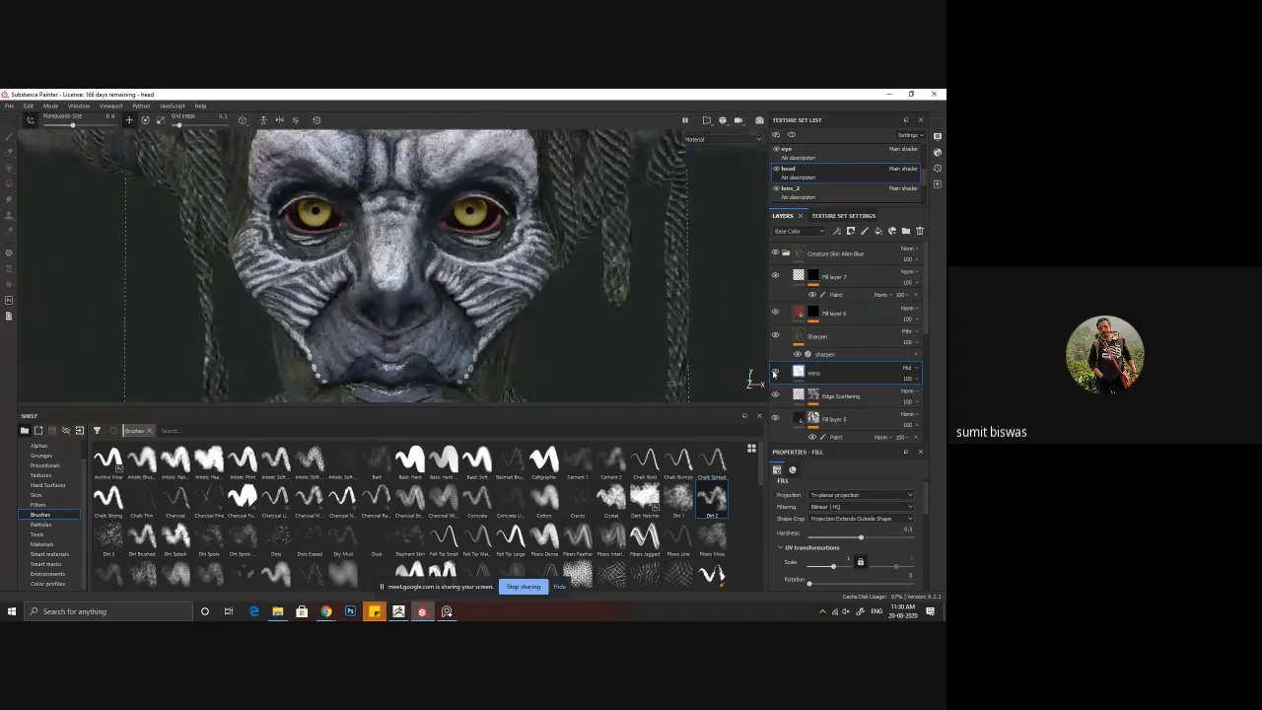
click(774, 373)
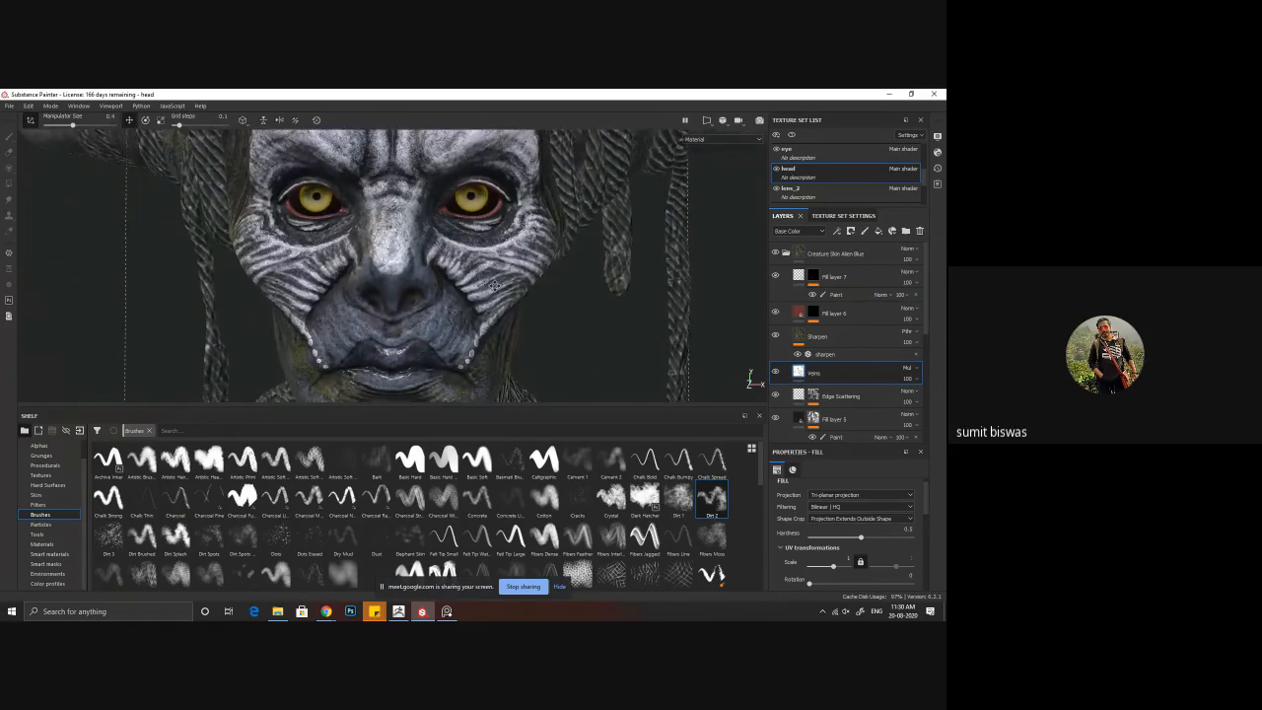
Step: Cycle through the single channels, including Base Color, Normal and Ambient Occlusion, to inspect the head, and return to the Material view
click(736, 380)
click(736, 379)
click(736, 380)
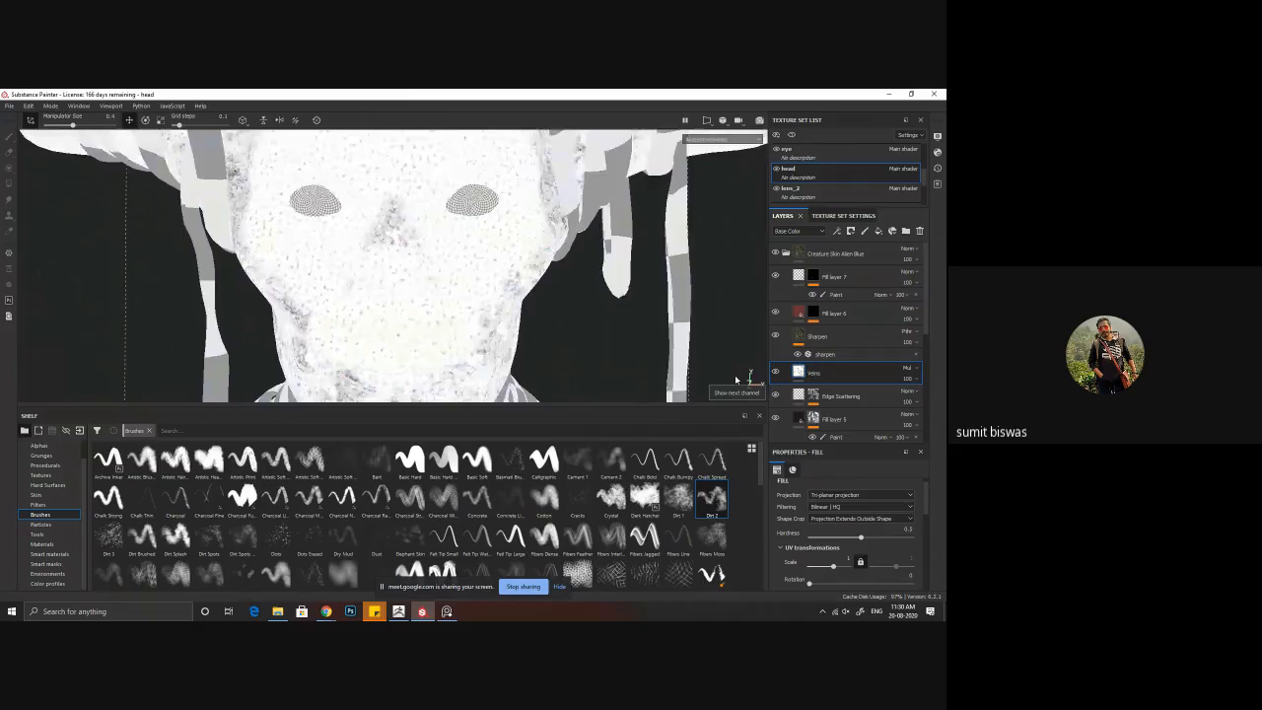
click(735, 380)
click(735, 380)
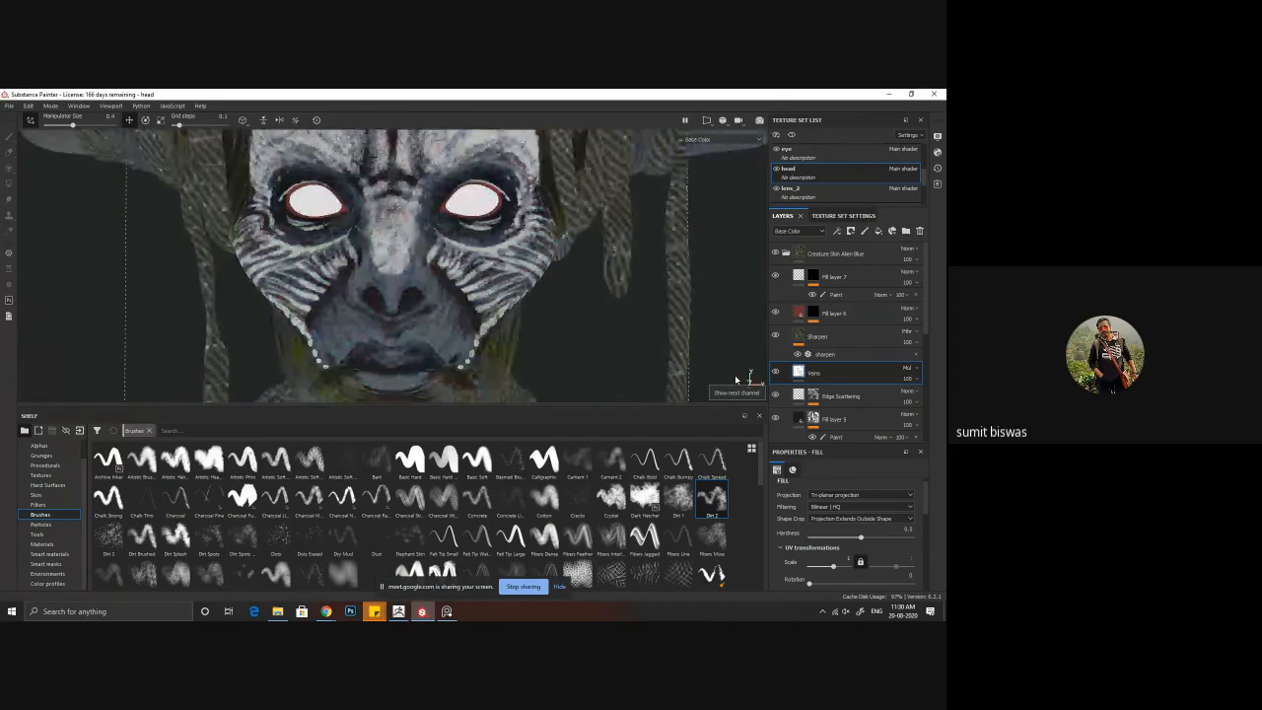
click(736, 380)
key(c)
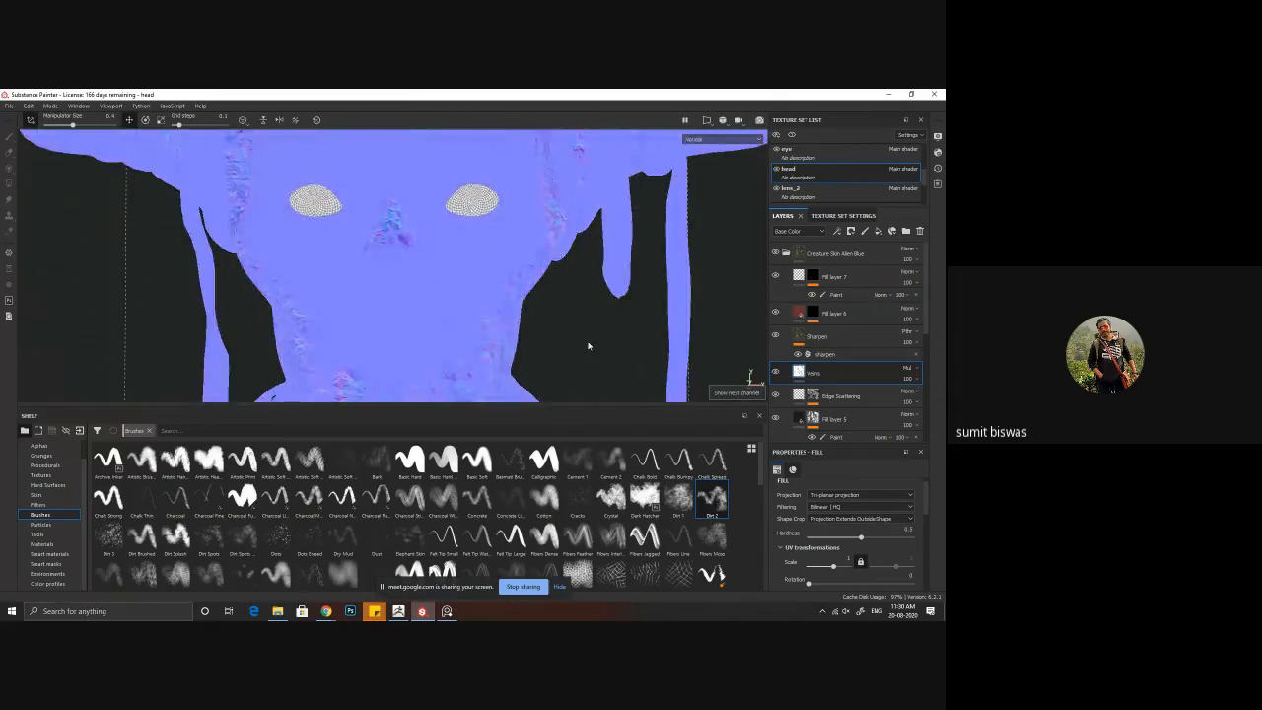
key(c)
key(c)
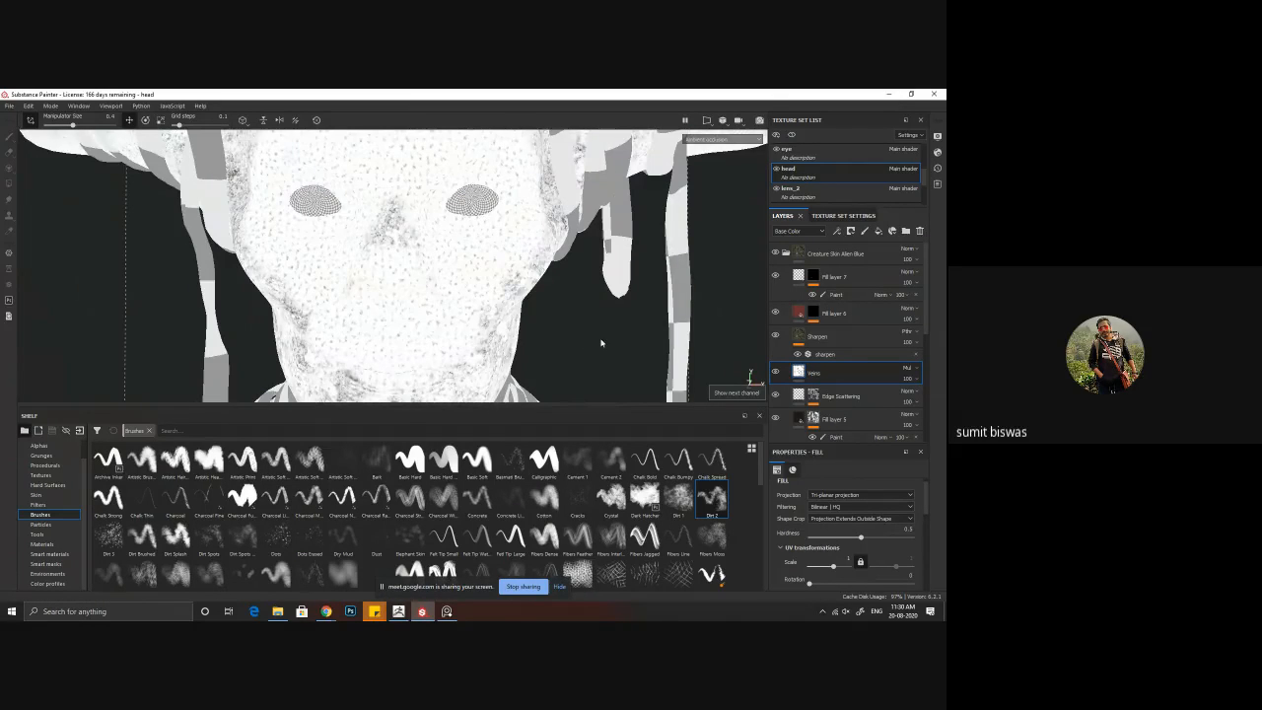
scroll(430, 305, down, 3)
alt+drag(430, 305, 484, 296)
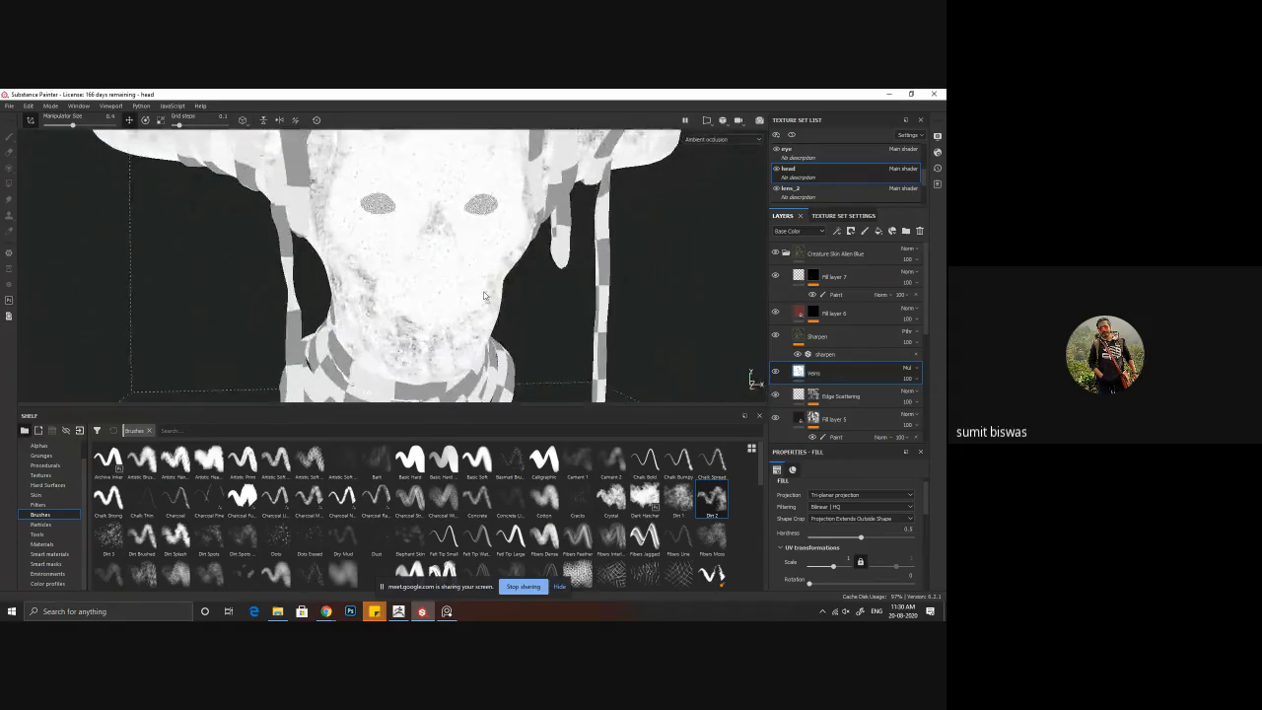
key(m)
Step: Set the Base Color blending mode of Fill layer 7 to Multiply and check the face from a new angle
alt+drag(392, 271, 532, 286)
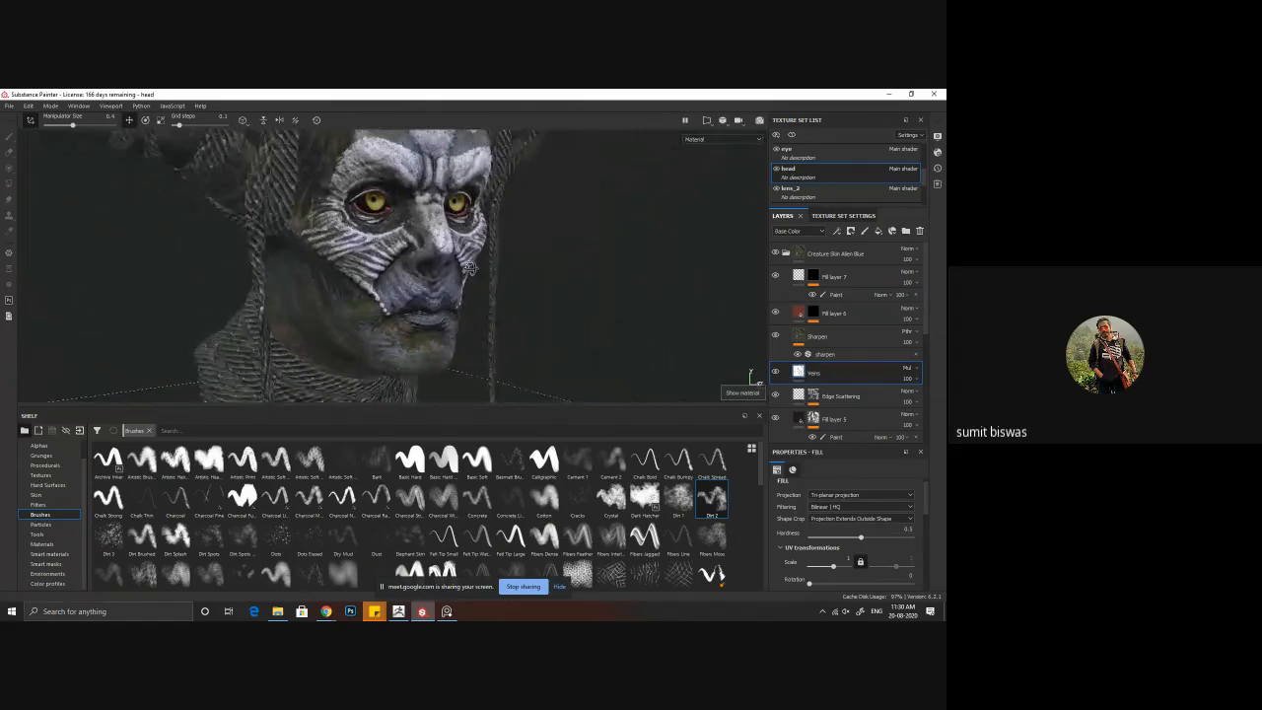
alt+right_drag(533, 286, 681, 336)
alt+drag(681, 335, 637, 339)
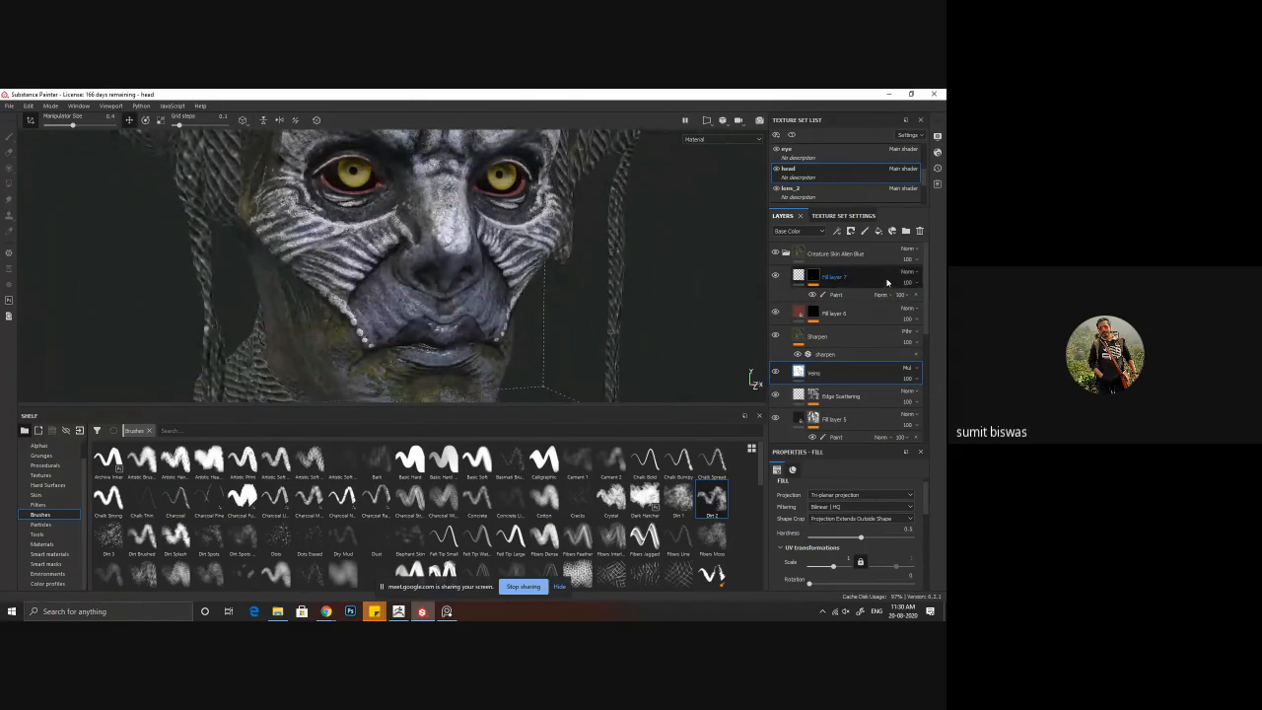
click(918, 285)
click(906, 271)
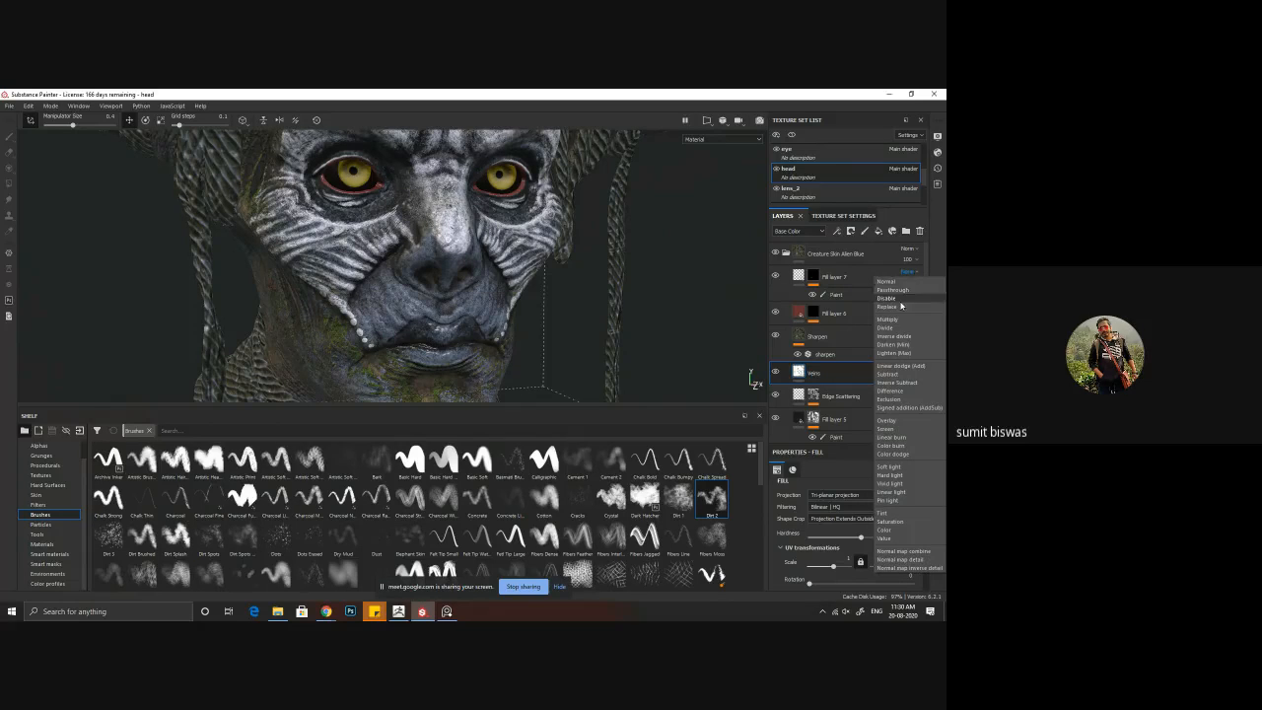
click(897, 319)
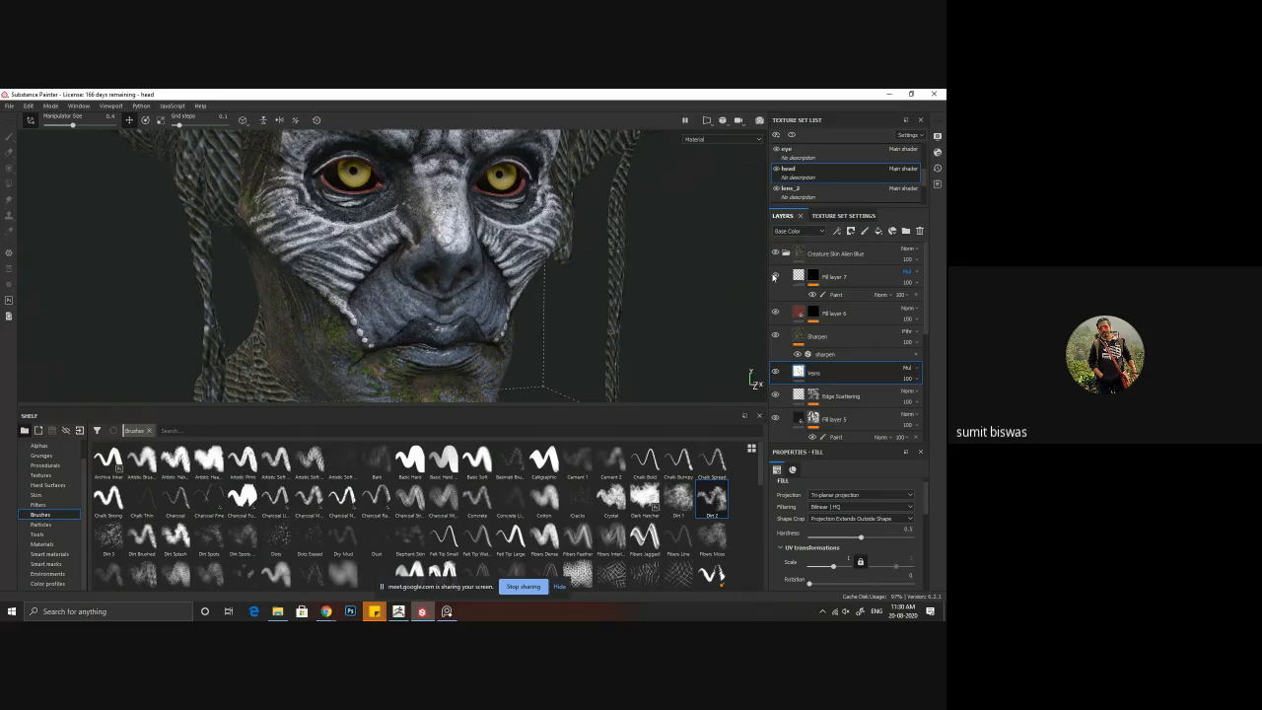
alt+drag(482, 333, 463, 355)
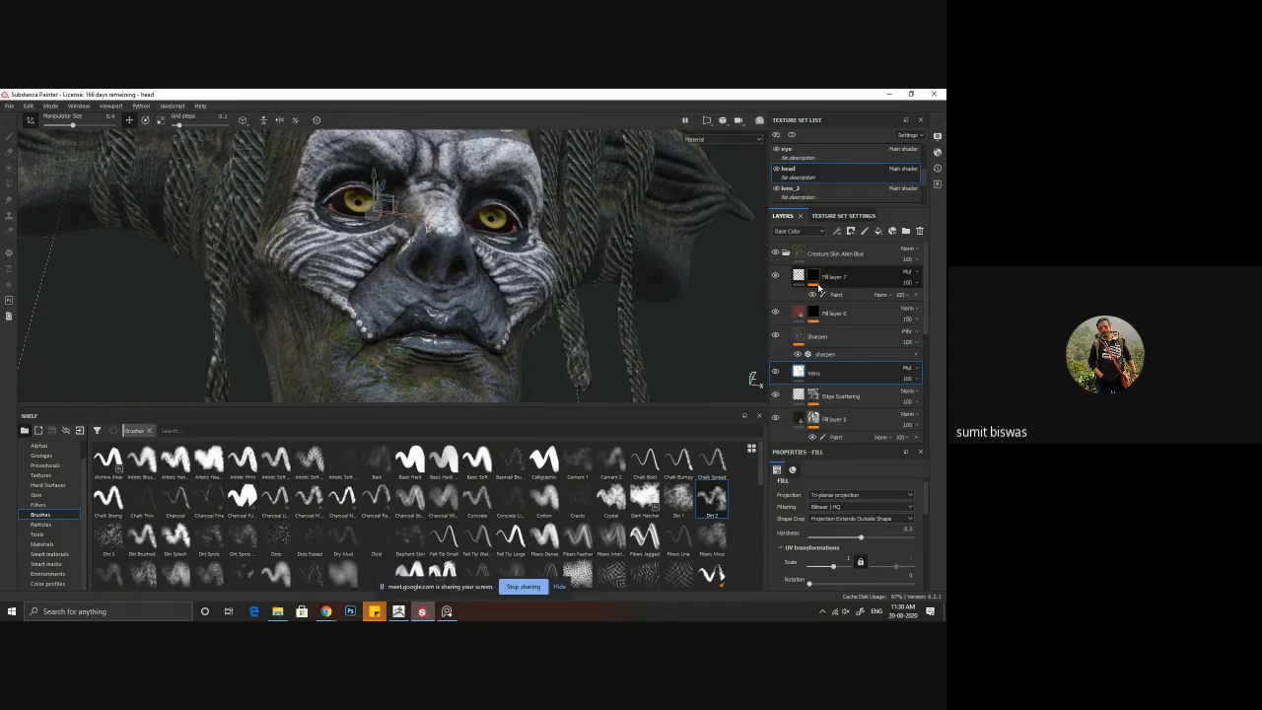
Step: Display the mask of Fill layer 7 and paint the unpainted side of the nose in its Paint effect with the Dirt 2 brush
alt+click(813, 276)
mouse_move(545, 301)
alt+mouse_down()
mouse_move(538, 333)
mouse_move(569, 304)
alt+mouse_up()
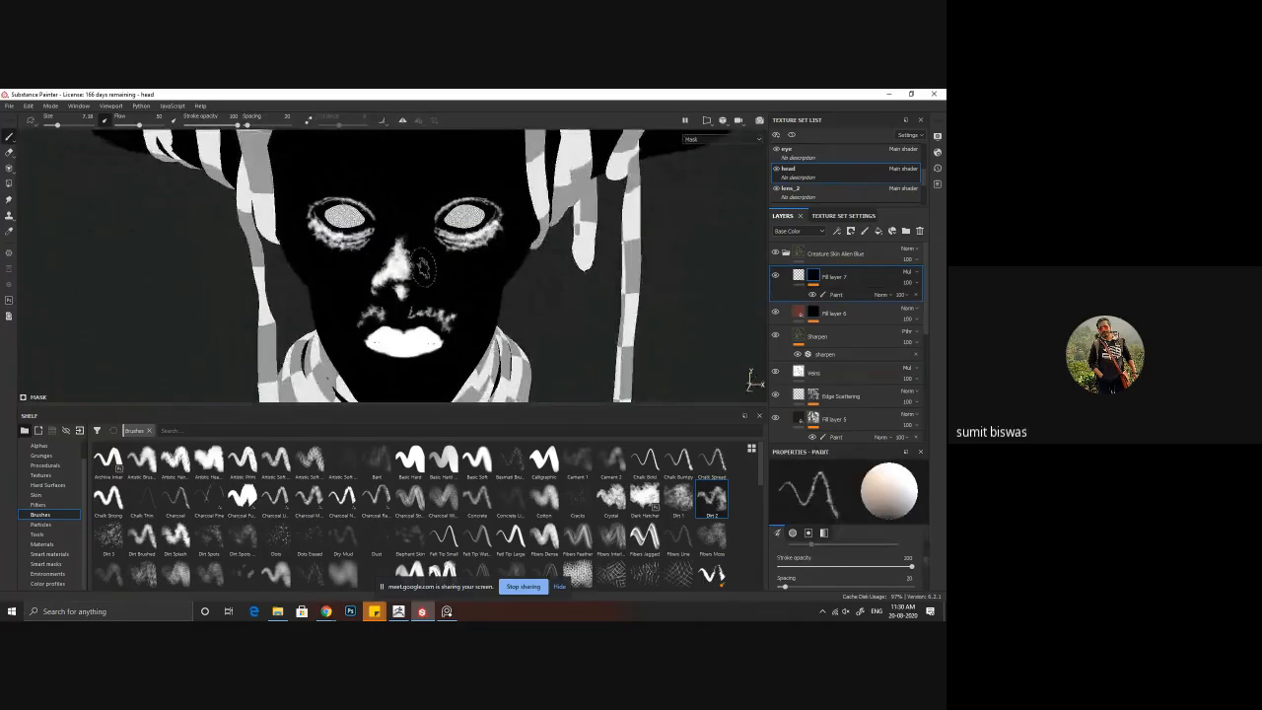
mouse_move(423, 268)
alt+mouse_down()
mouse_move(418, 288)
mouse_move(426, 275)
mouse_move(397, 237)
mouse_move(379, 292)
mouse_move(407, 294)
mouse_move(405, 311)
mouse_move(372, 295)
alt+mouse_up()
click(841, 296)
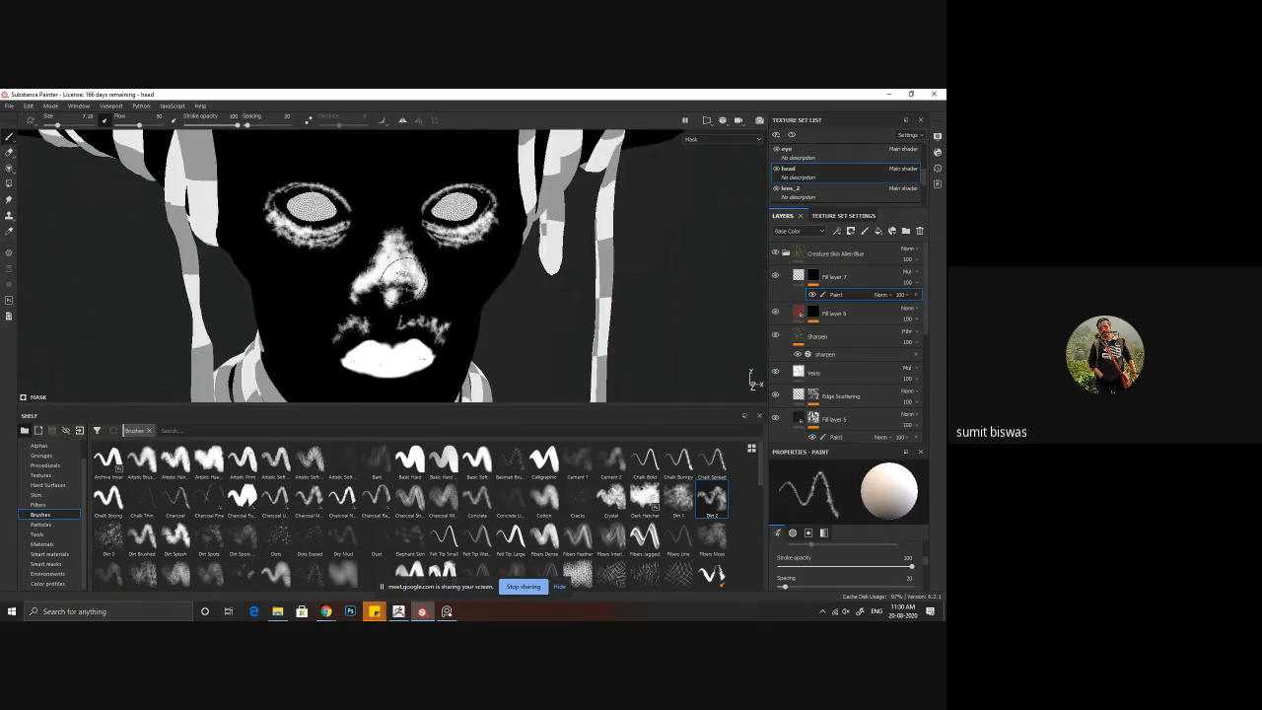
mouse_move(418, 277)
alt+mouse_down()
mouse_move(378, 276)
mouse_move(425, 276)
alt+mouse_up()
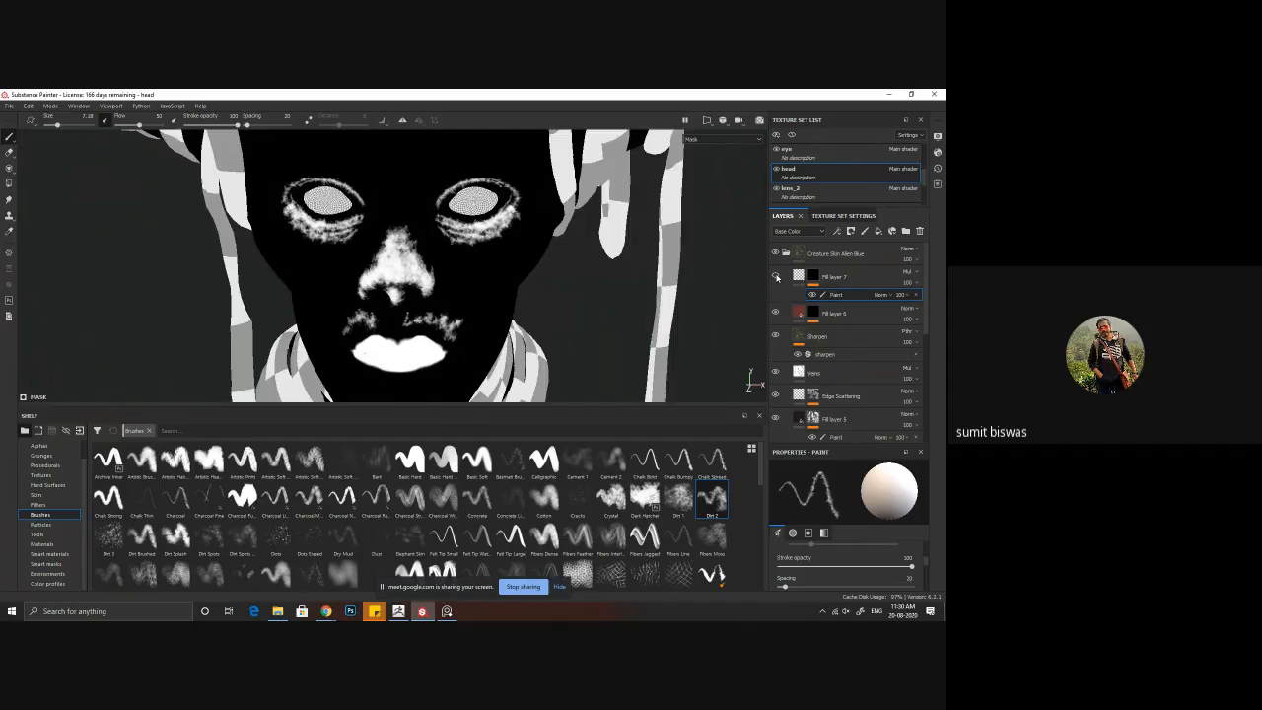
Step: Show the Roughness channel and toggle the visibility of Fill layer 7 to compare the face with and without its painted variation
click(799, 276)
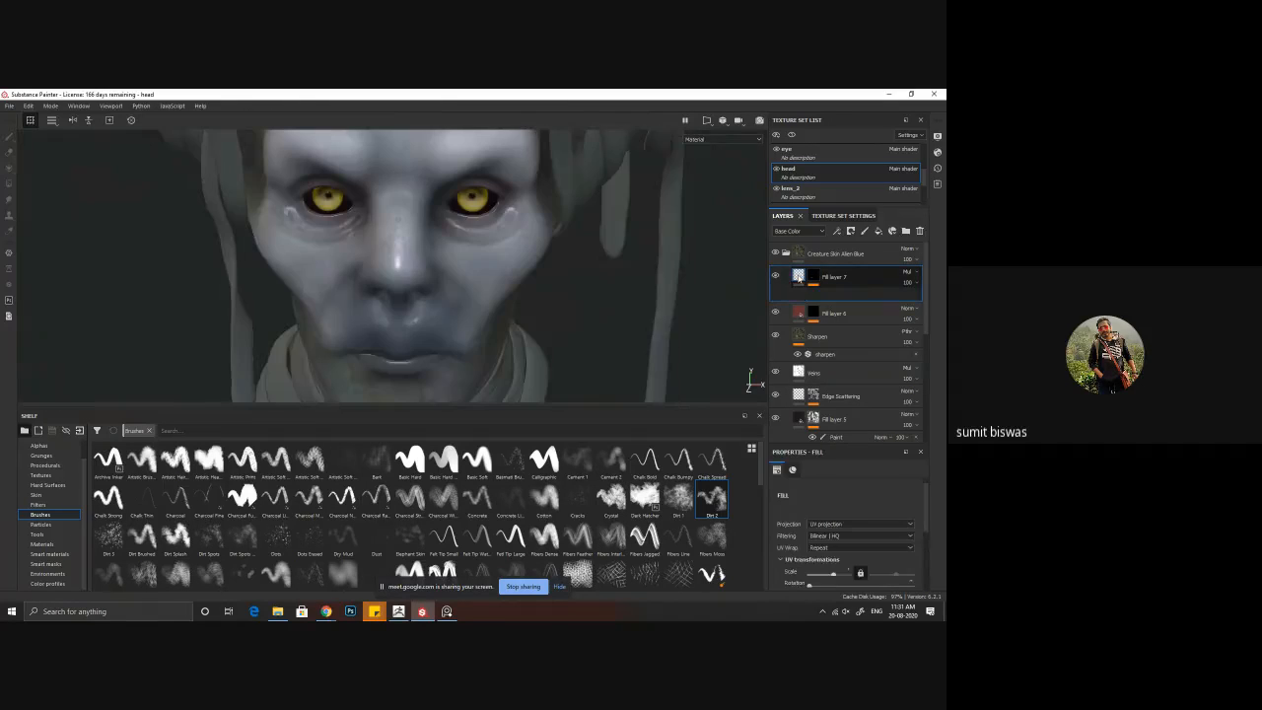
key(c)
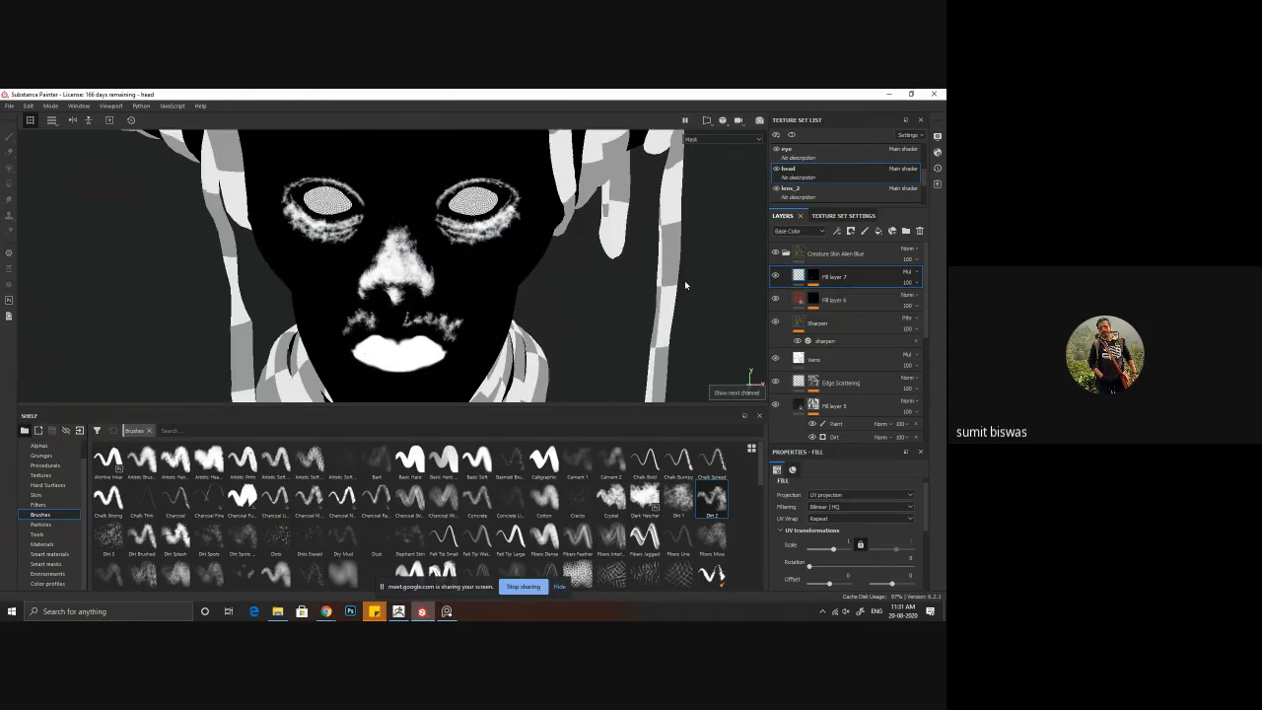
click(718, 139)
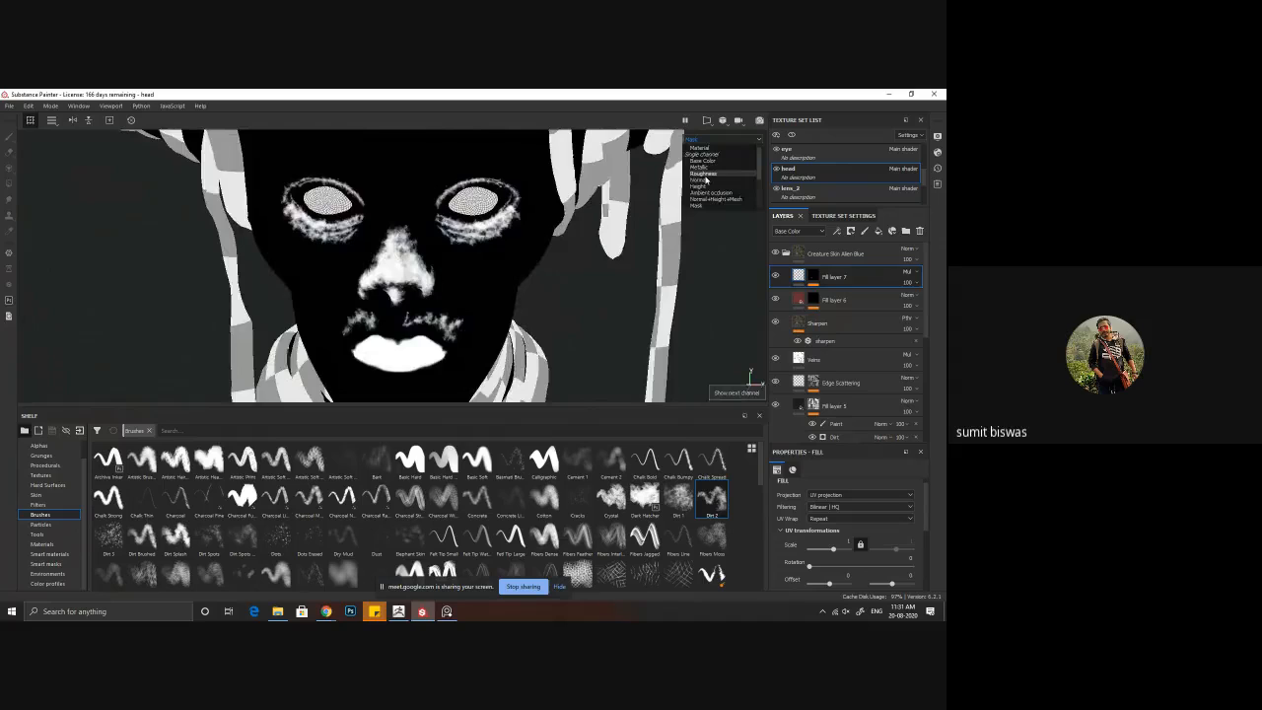
click(707, 177)
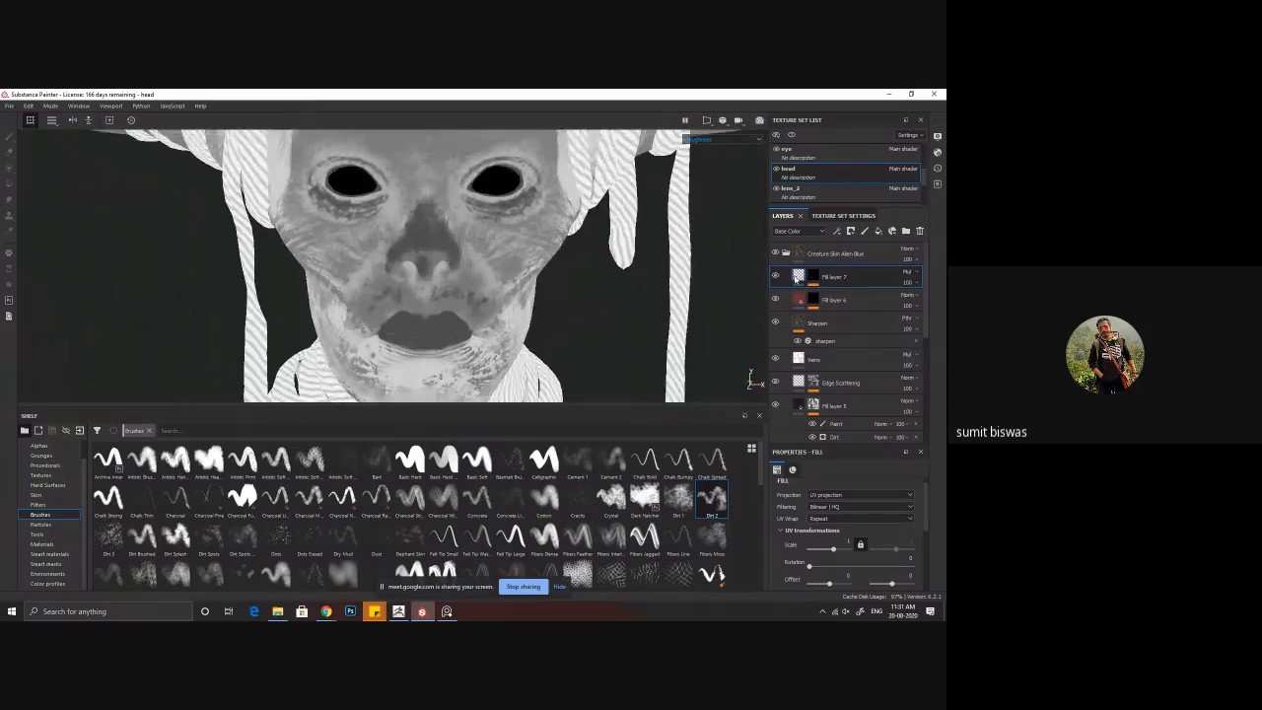
click(775, 276)
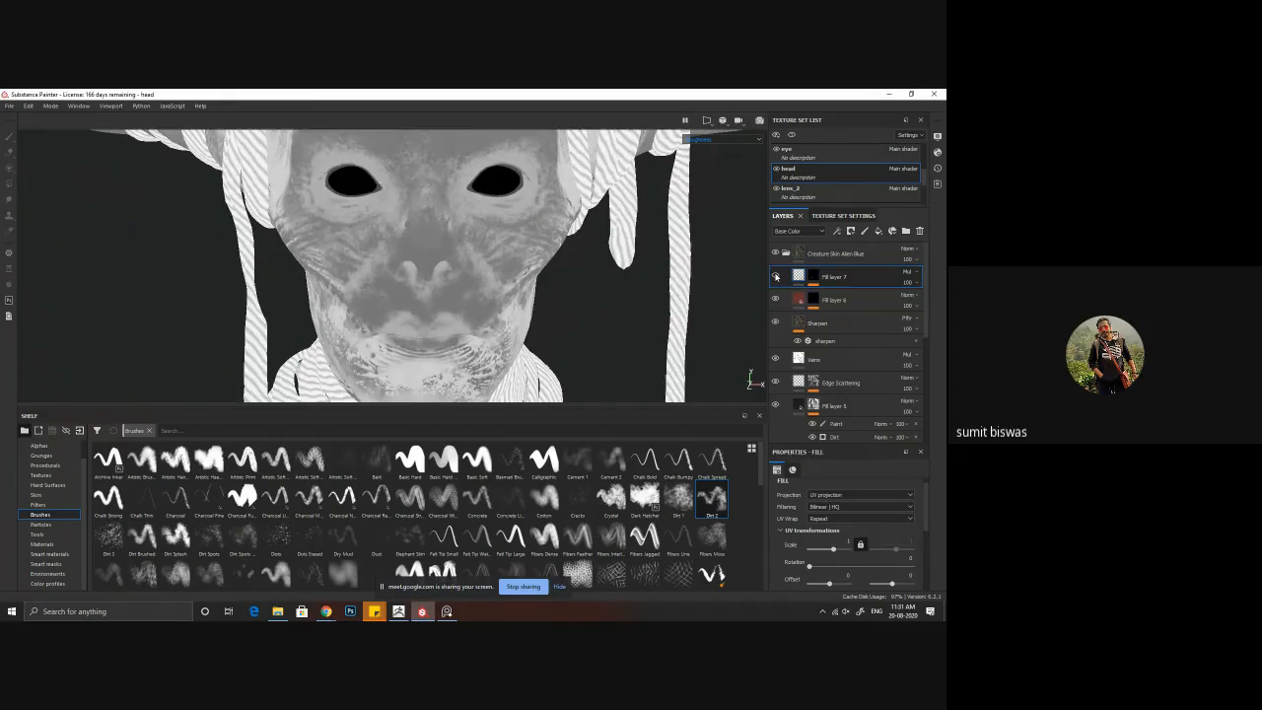
click(775, 276)
click(775, 276)
click(775, 276)
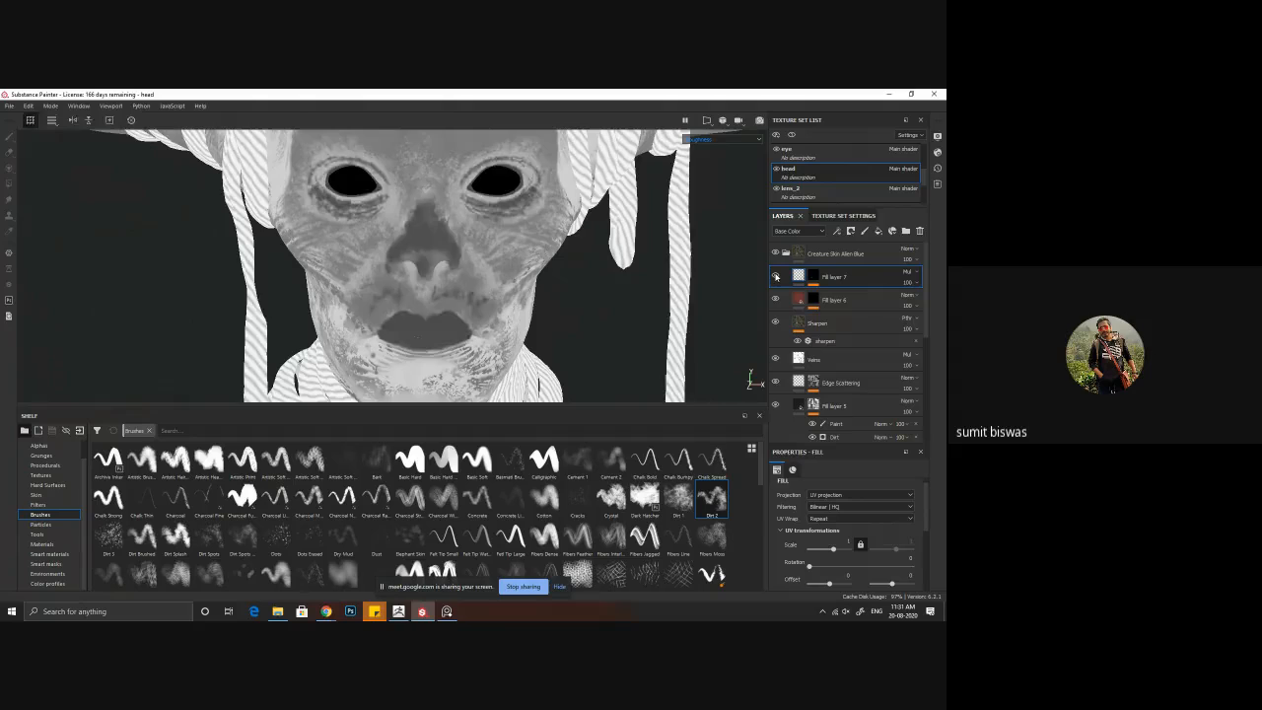
Step: Compare the face with and without Fill layer 7 and set the layer's Base Color blending mode to Normal
click(775, 276)
click(775, 276)
alt+drag(529, 257, 540, 259)
click(908, 273)
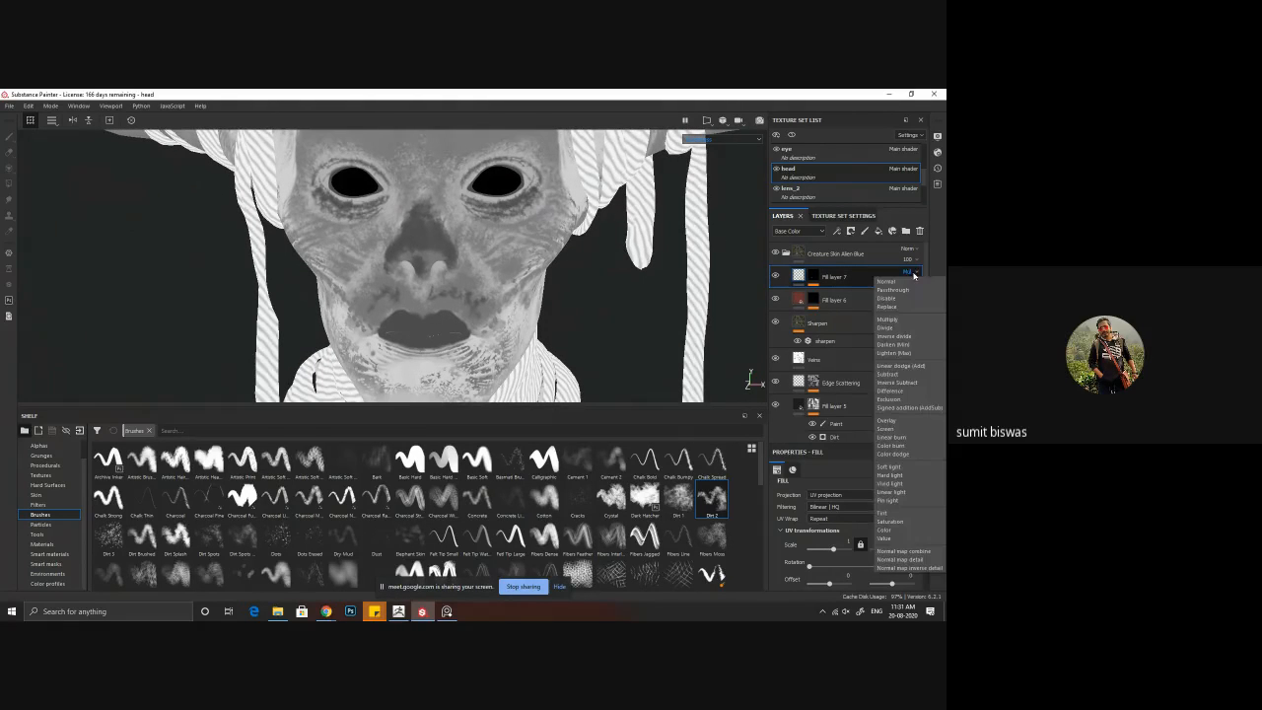
click(899, 282)
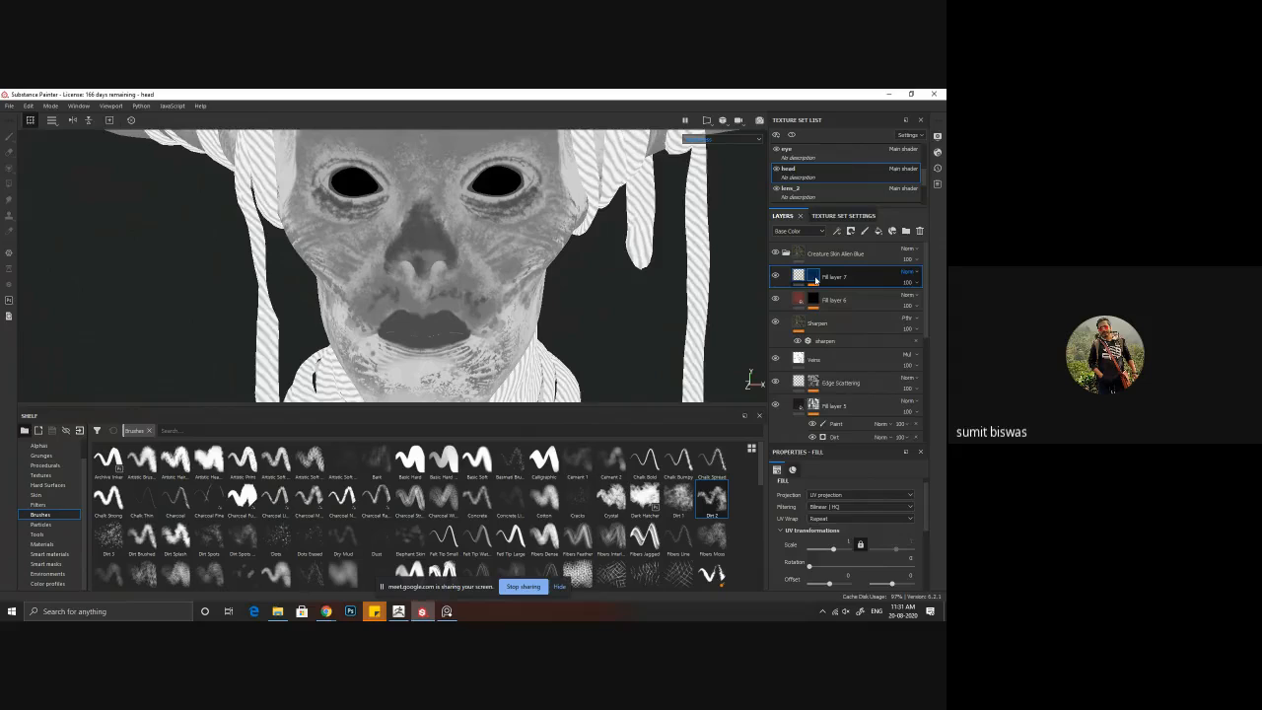
Step: Toggle the Paint effect in Fill layer 7's mask and try Multiply, Darken (Min) and Overlay as its blending mode
click(814, 277)
click(813, 295)
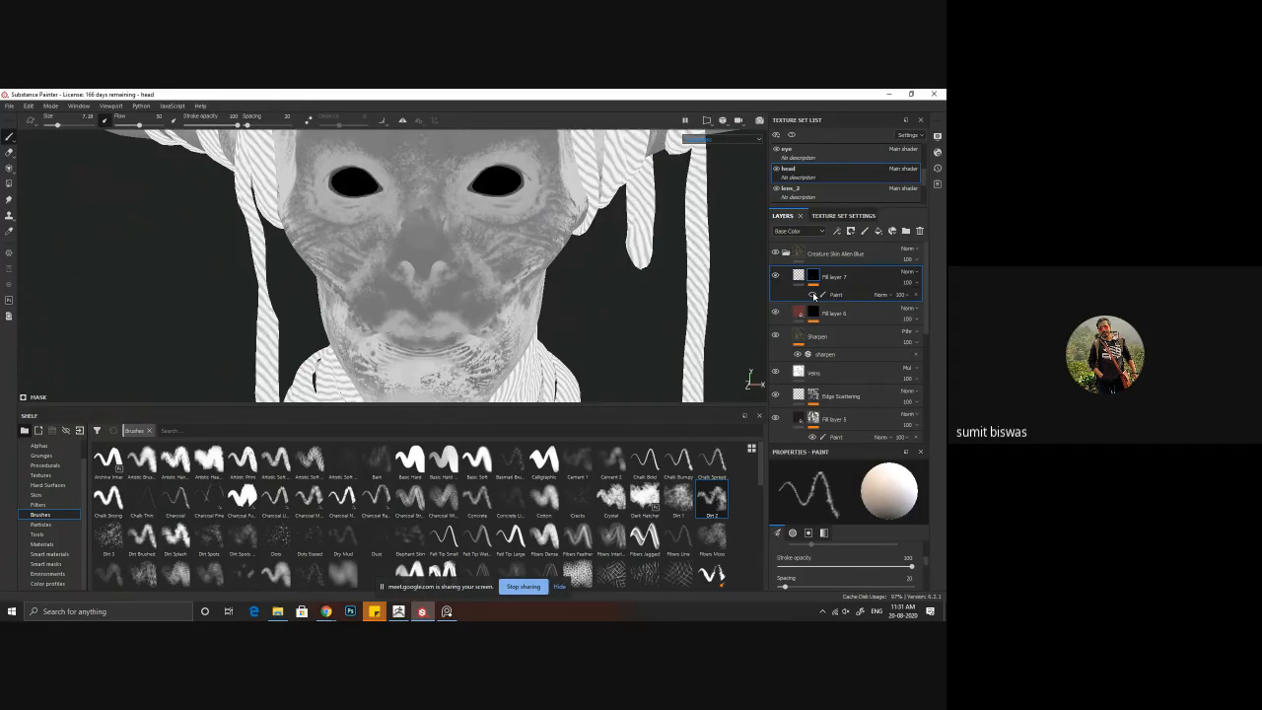
click(814, 295)
click(893, 296)
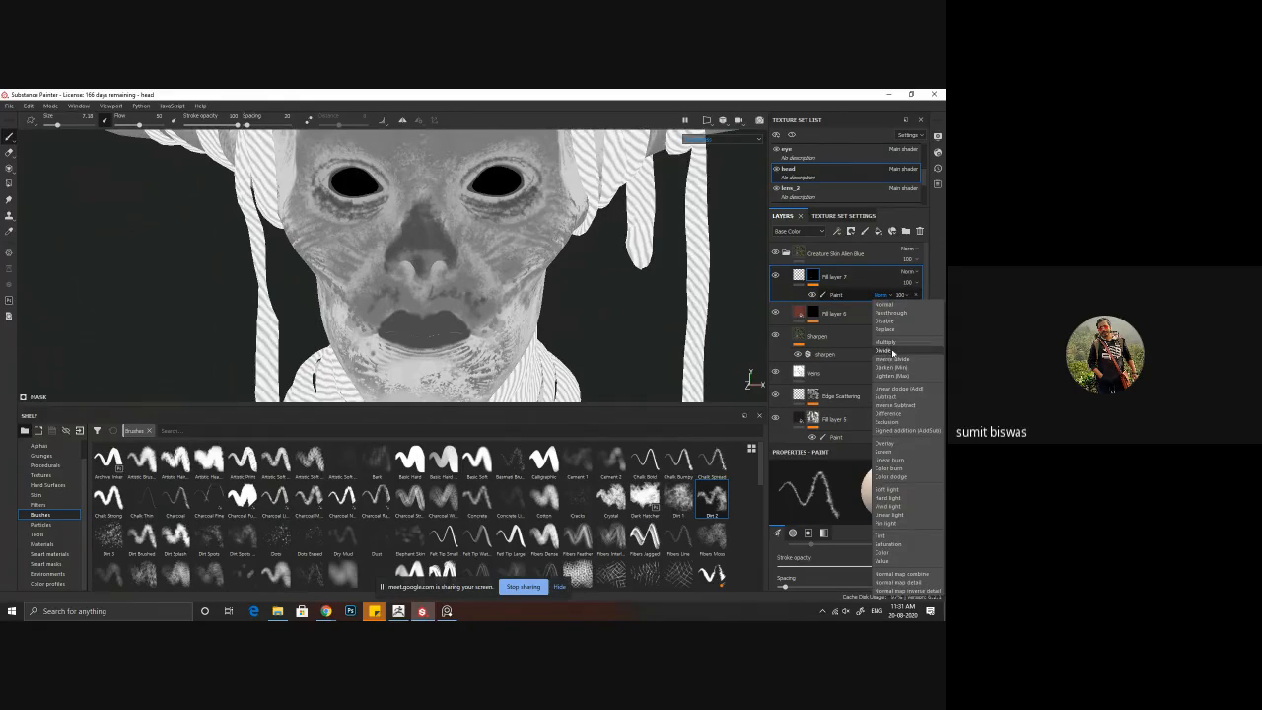
click(893, 343)
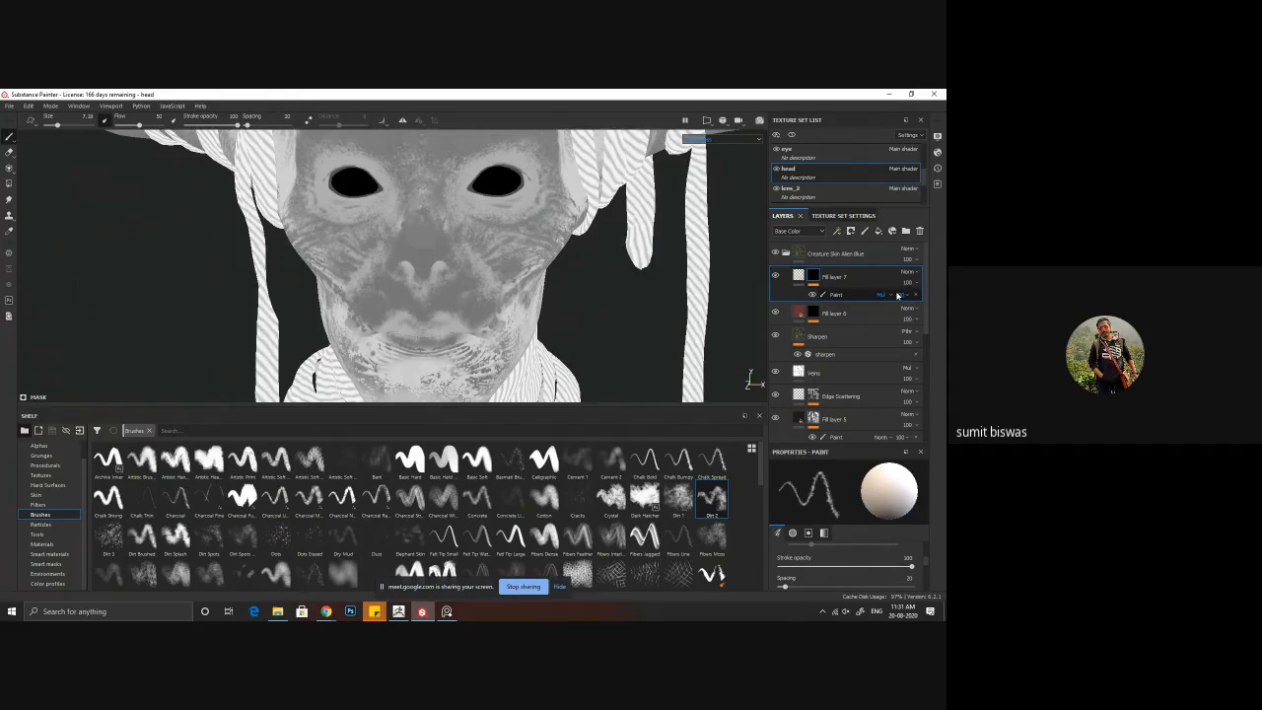
click(888, 296)
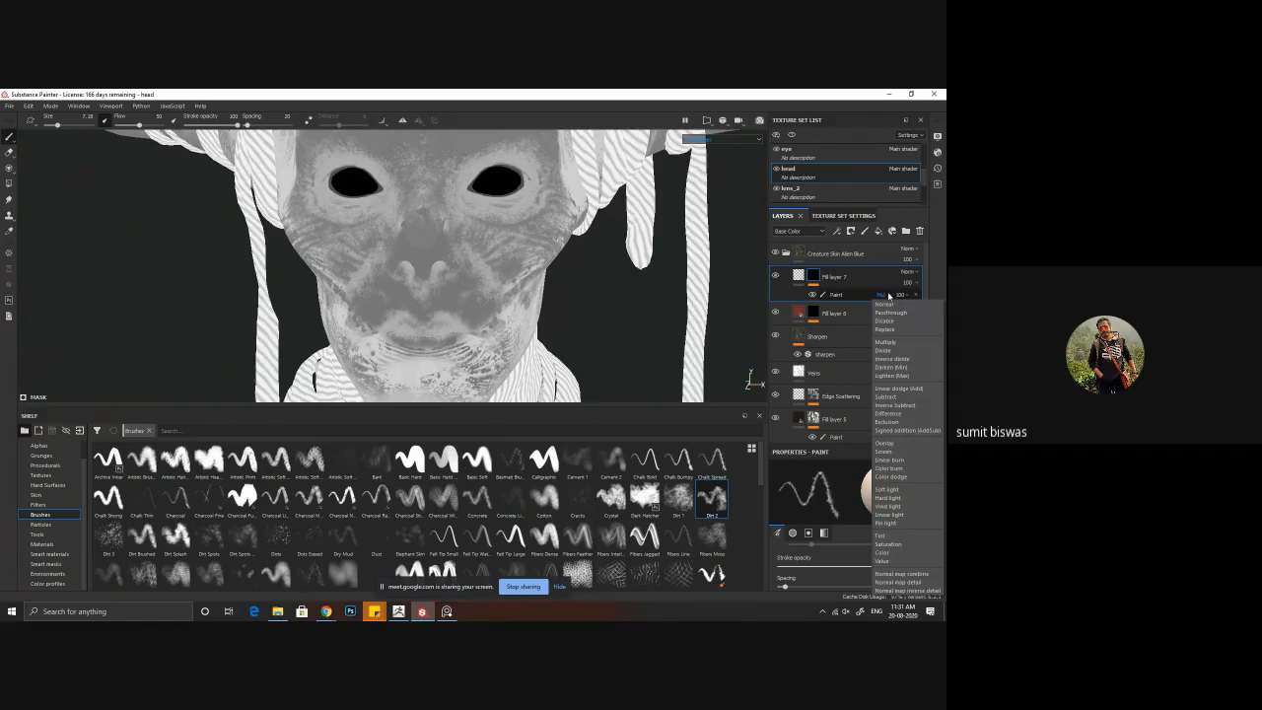
click(897, 368)
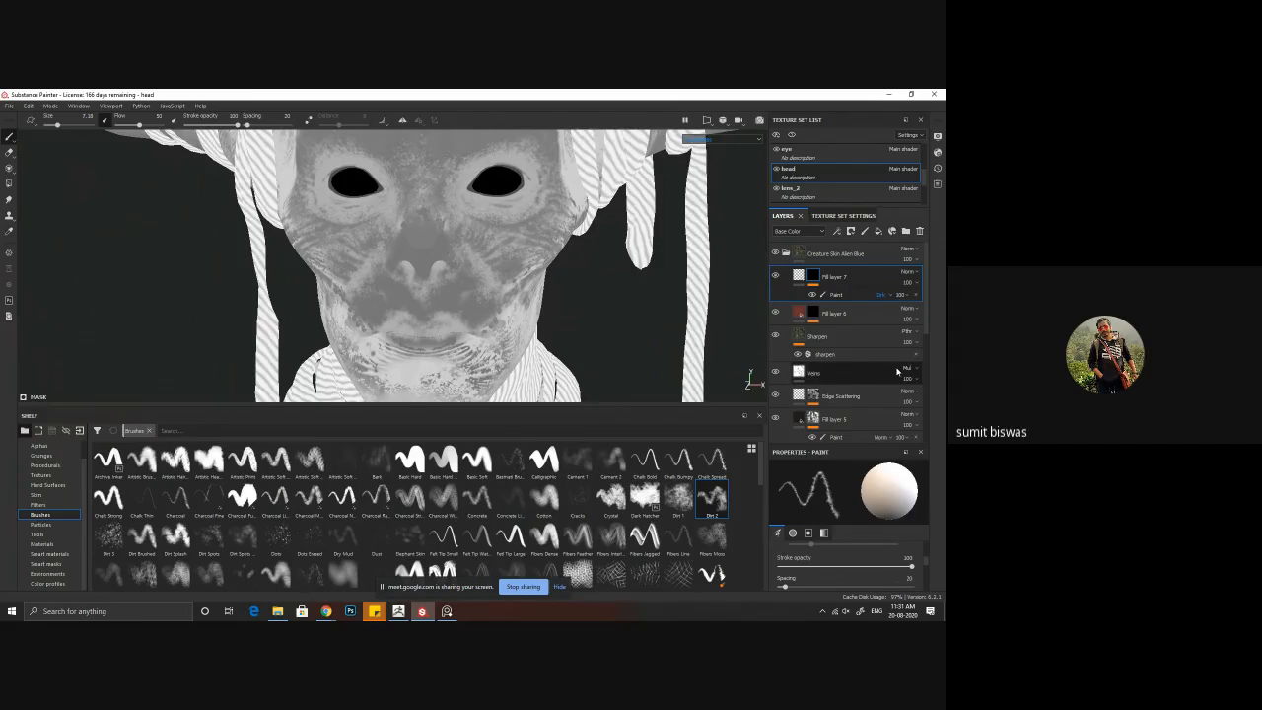
click(891, 296)
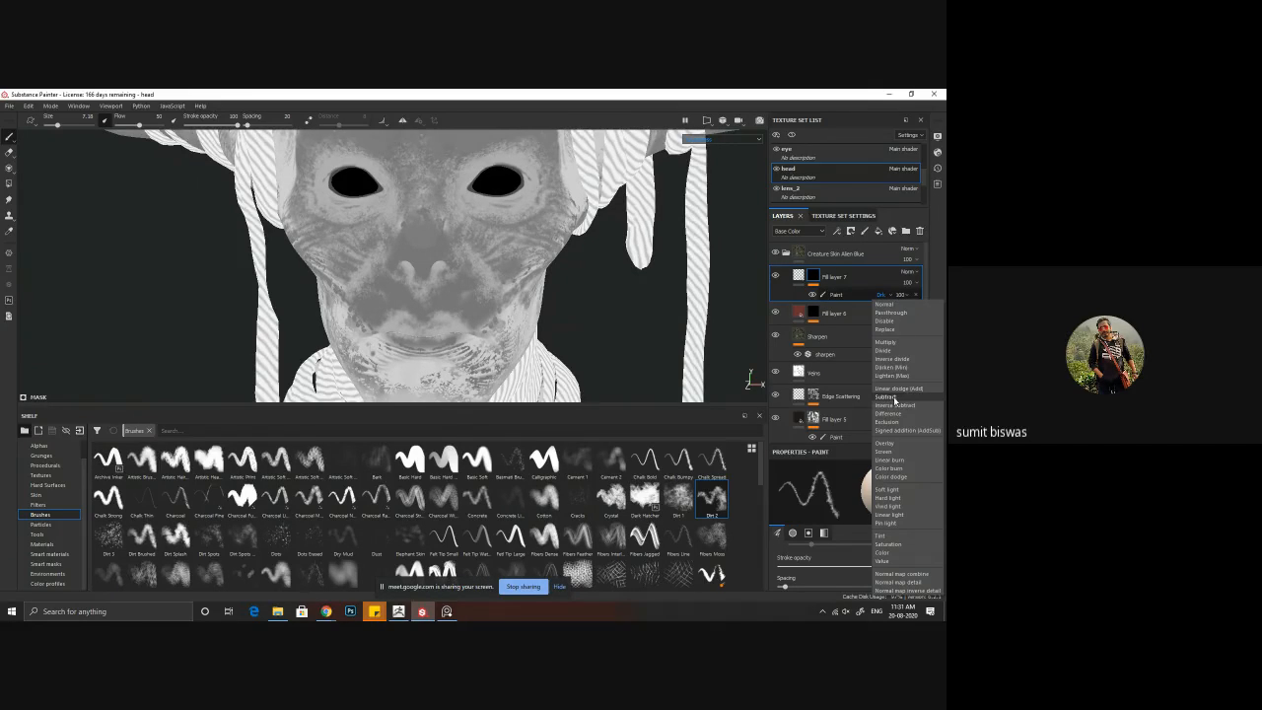
click(893, 445)
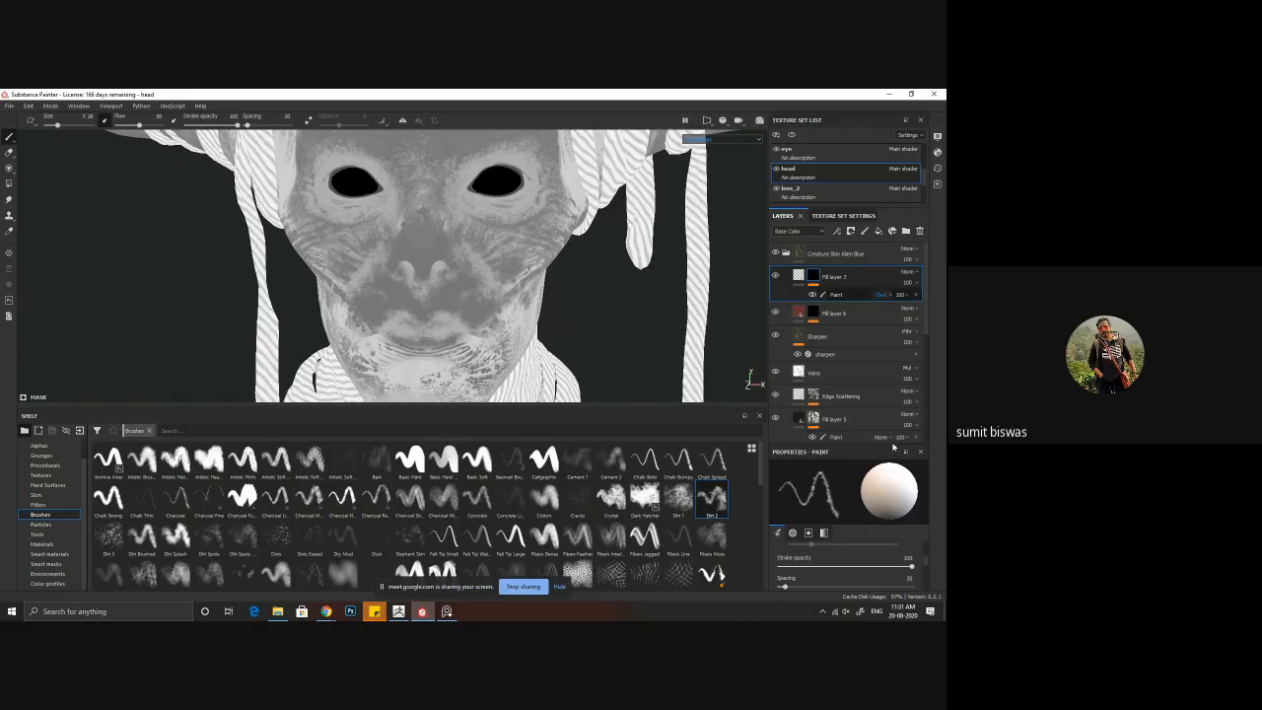
Step: Set the Paint effect of Fill layer 7's mask to Color dodge and its opacity to 77, judging it in the Material view
click(889, 295)
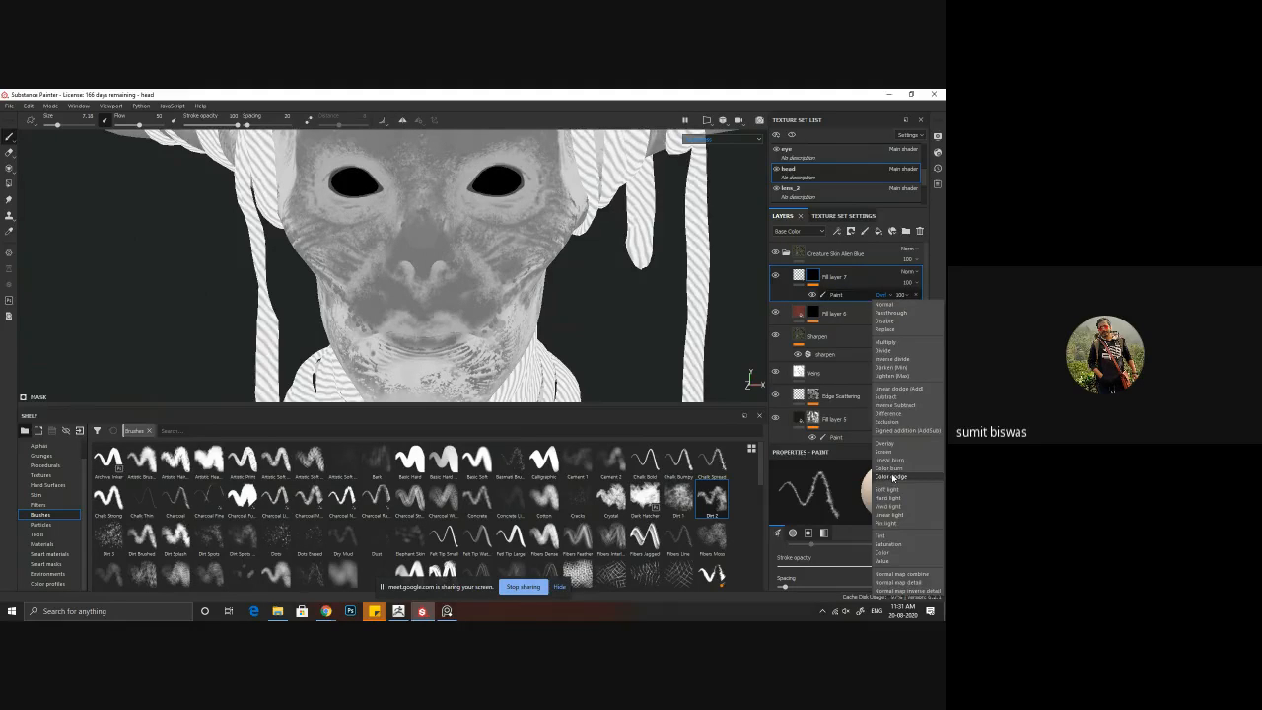
click(897, 477)
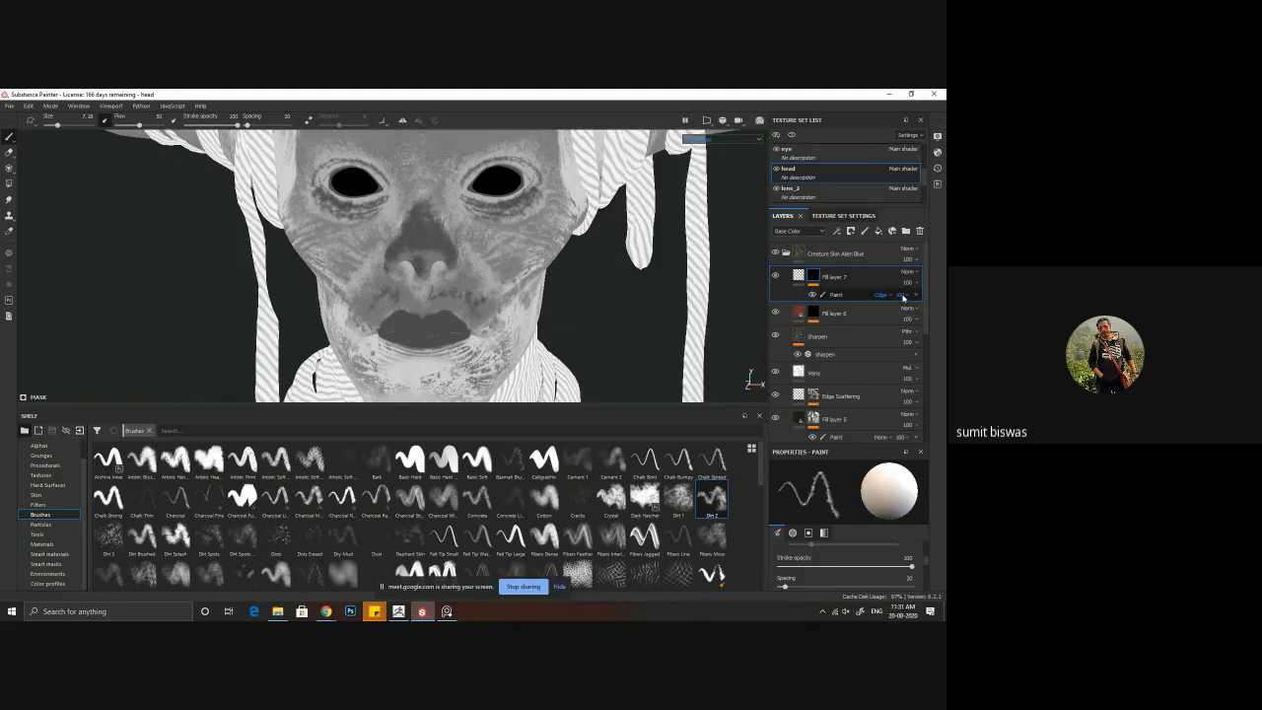
click(902, 296)
drag(937, 315, 919, 317)
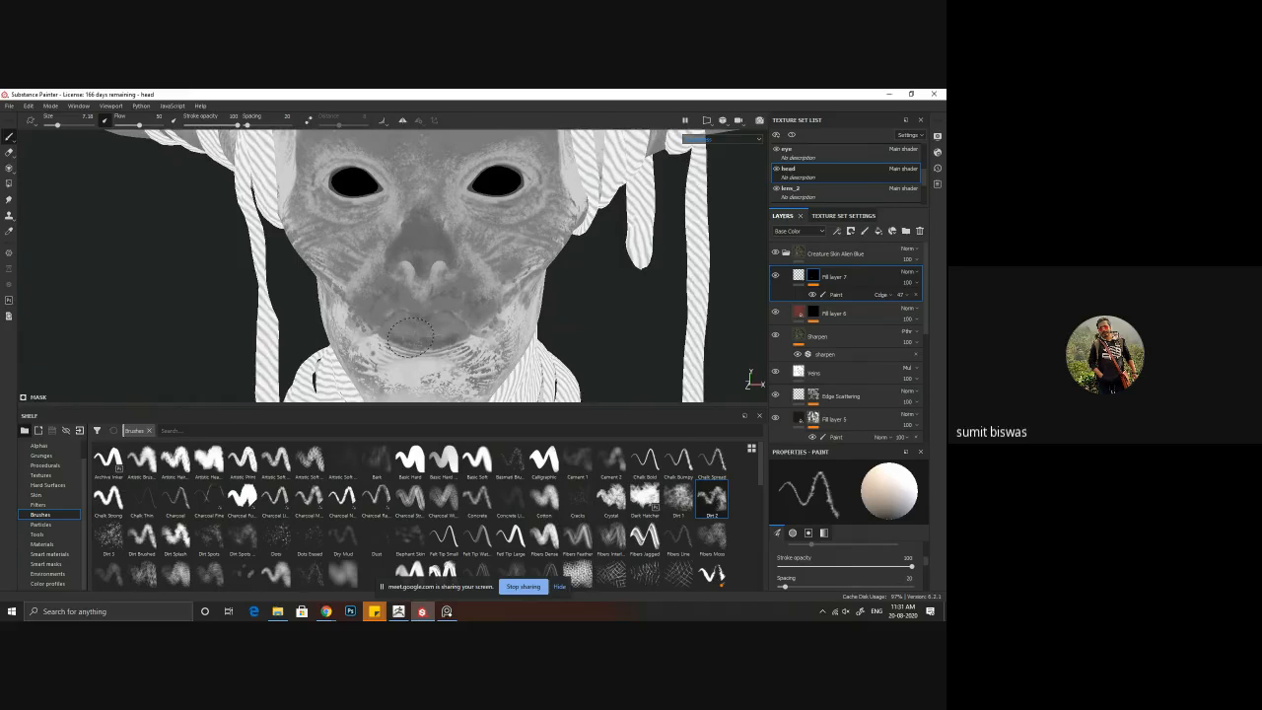
mouse_move(441, 314)
alt+mouse_down()
mouse_move(544, 338)
mouse_move(598, 325)
mouse_move(554, 296)
mouse_move(543, 321)
mouse_move(498, 323)
alt+mouse_up()
key(m)
click(904, 296)
drag(916, 313, 931, 315)
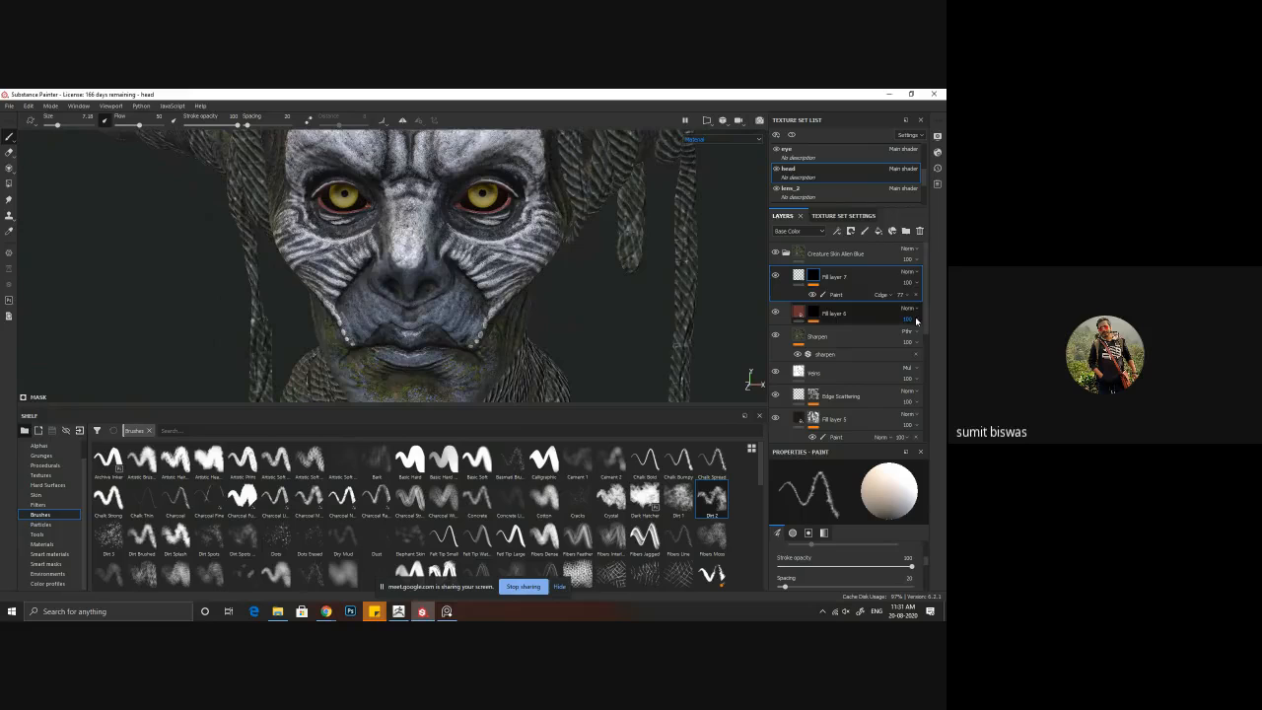
Step: Examine the lips, nose and cheeks in the Material view from several angles and distances under the changed mask
mouse_move(525, 253)
alt+mouse_down()
mouse_move(620, 260)
mouse_move(690, 286)
mouse_move(641, 316)
mouse_move(590, 294)
alt+mouse_up()
alt+right_drag(591, 295, 375, 283)
alt+middle_drag(374, 283, 423, 264)
alt+right_drag(423, 264, 592, 321)
alt+middle_drag(591, 320, 577, 235)
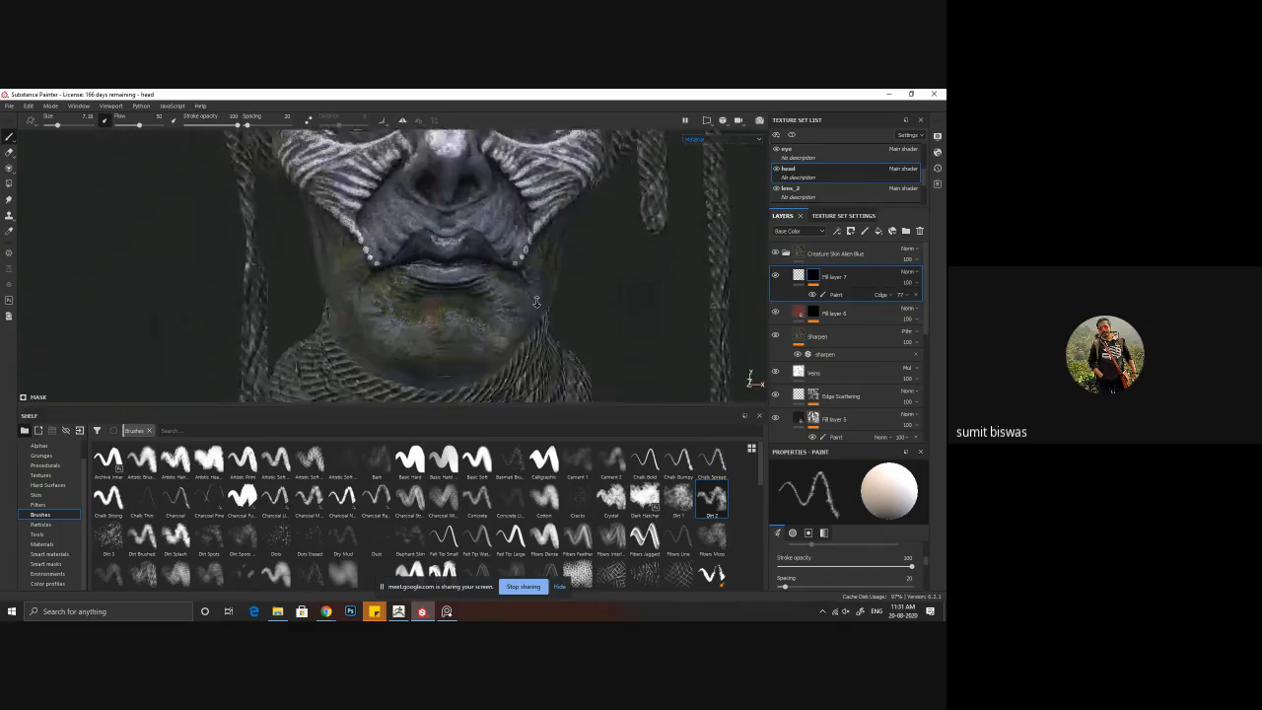
alt+right_drag(493, 237, 614, 266)
alt+middle_drag(614, 267, 536, 305)
alt+right_drag(536, 304, 405, 212)
alt+middle_drag(404, 212, 432, 258)
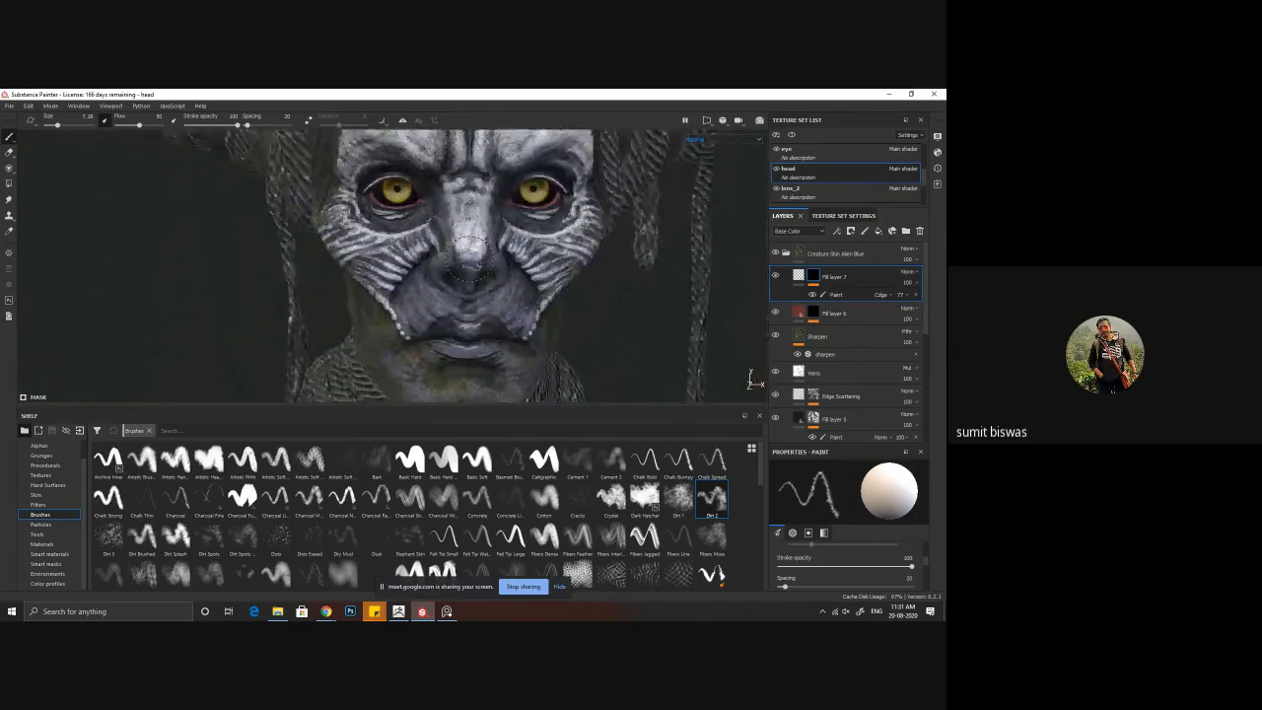
alt+drag(432, 243, 414, 268)
alt+right_drag(452, 261, 443, 243)
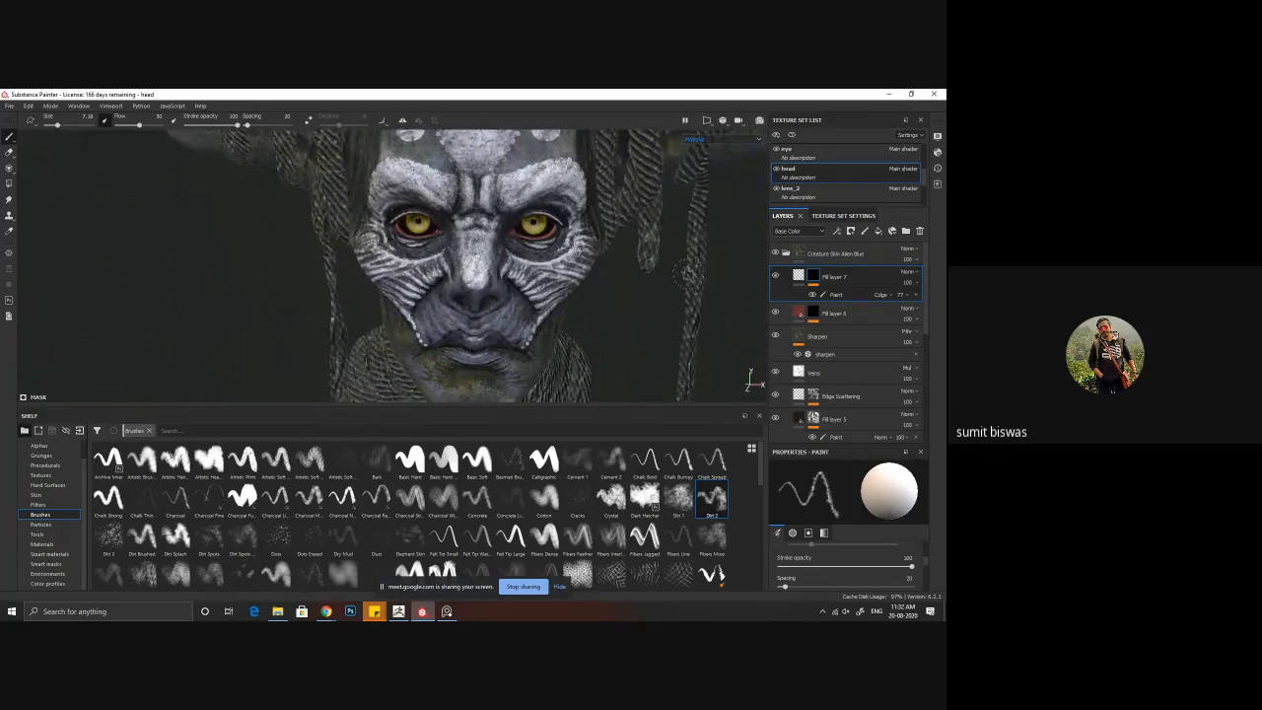
Step: Add a second Paint effect to the mask of Fill layer 6 and lower the Dirt 2 brush's stroke opacity for subtle painting near the eyes
click(815, 314)
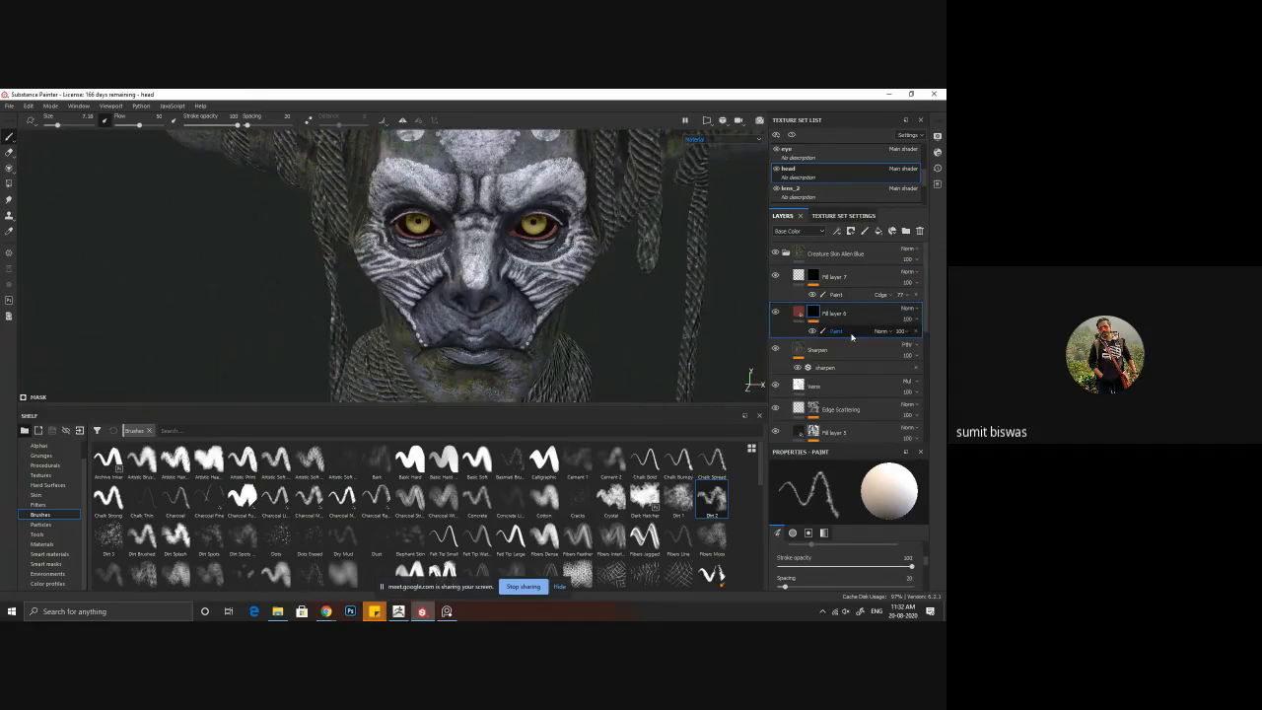
right_click(851, 333)
click(882, 351)
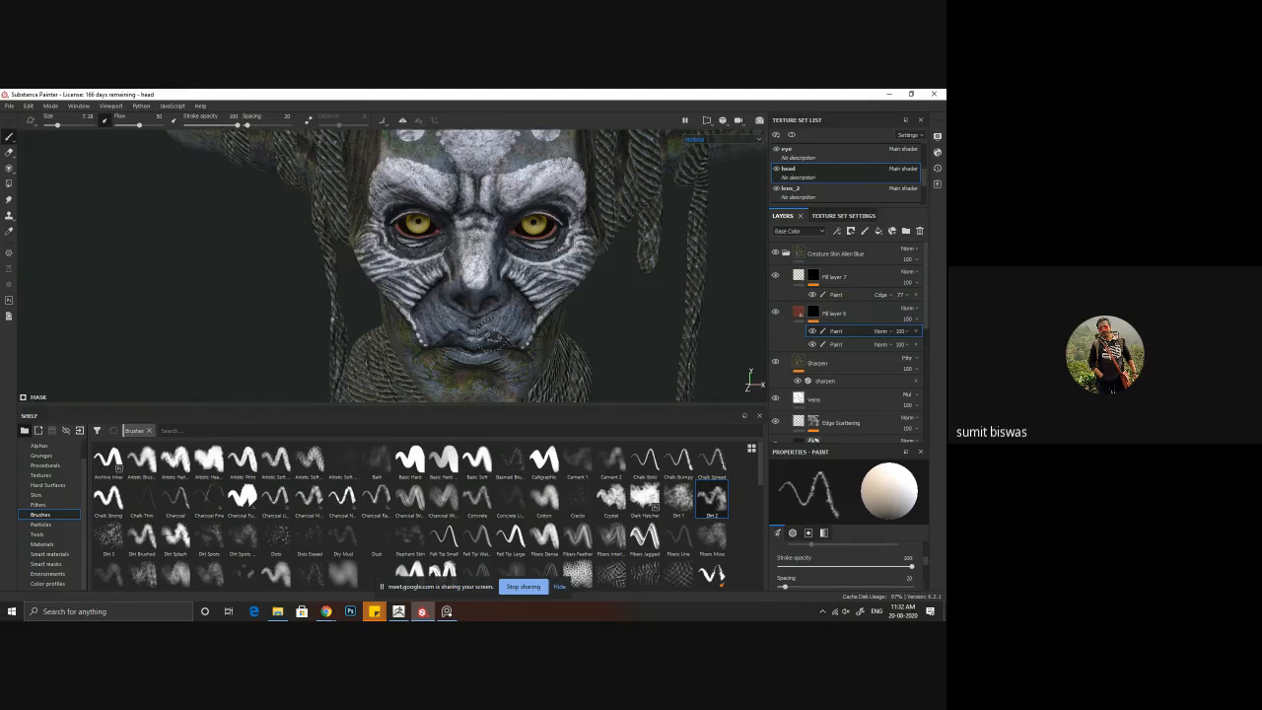
alt+drag(478, 242, 454, 258)
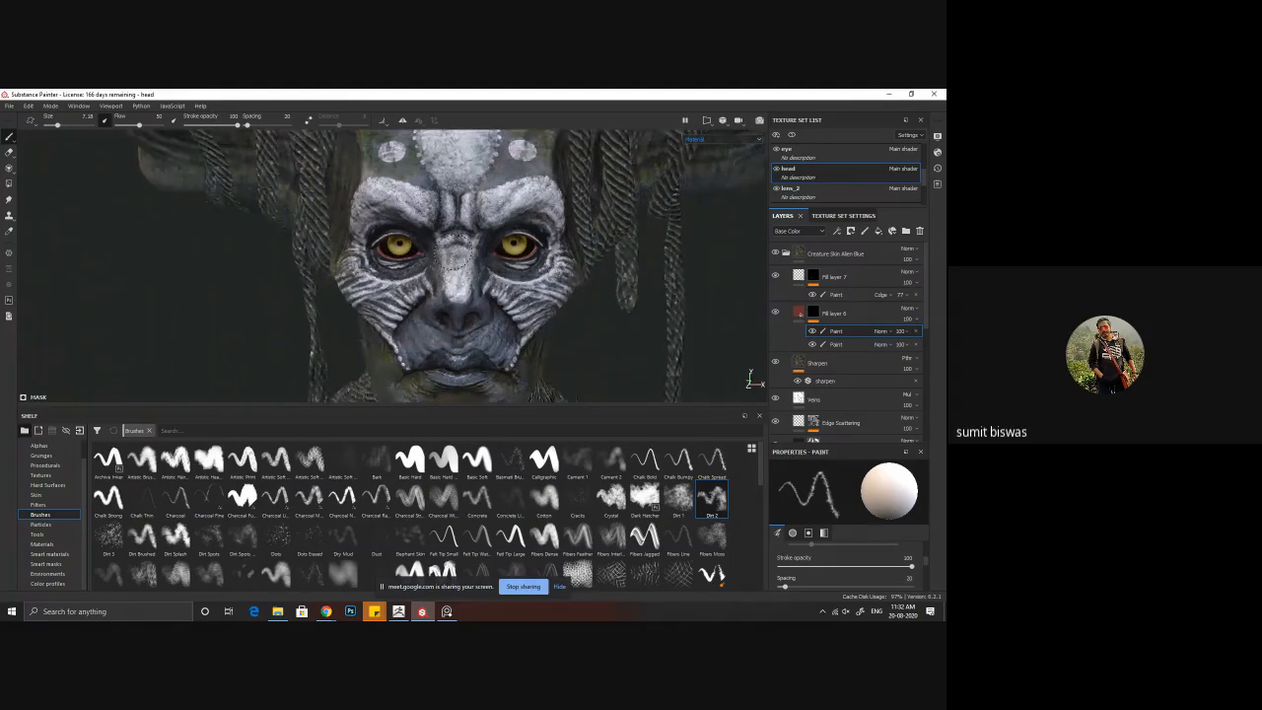
scroll(454, 255, up, 5)
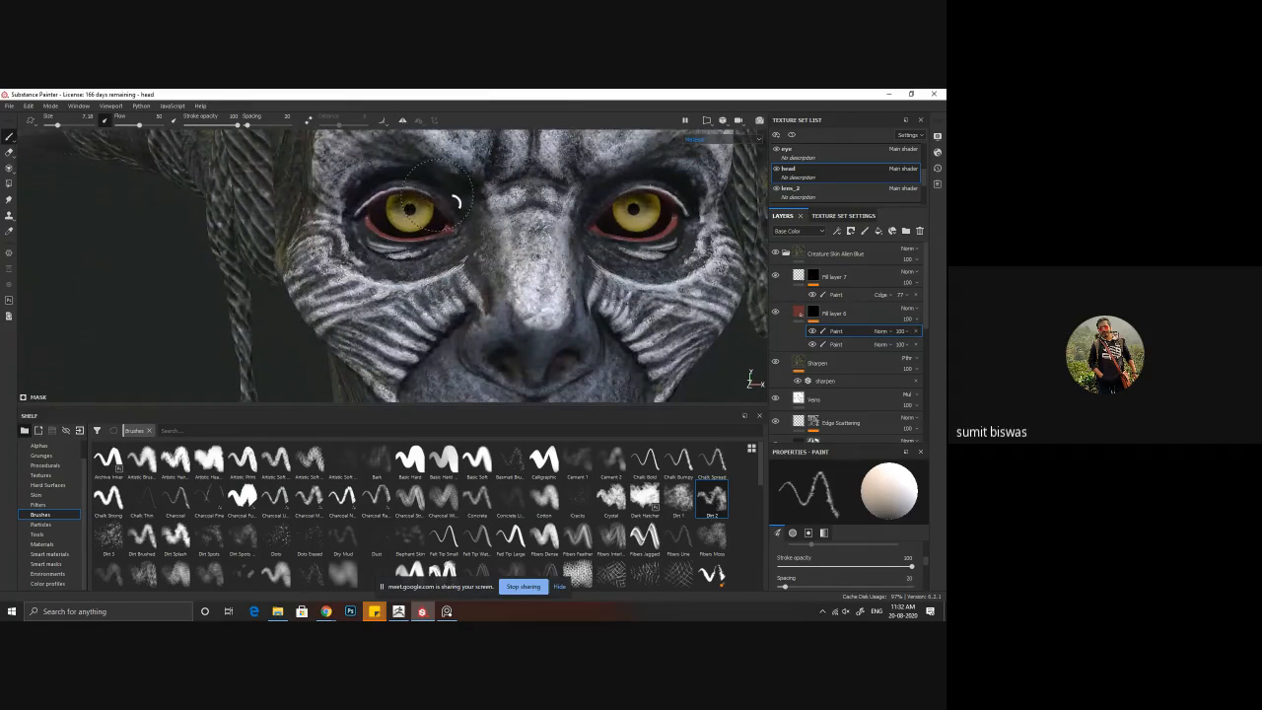
mouse_move(233, 125)
mouse_down()
mouse_move(209, 125)
mouse_move(225, 124)
mouse_up()
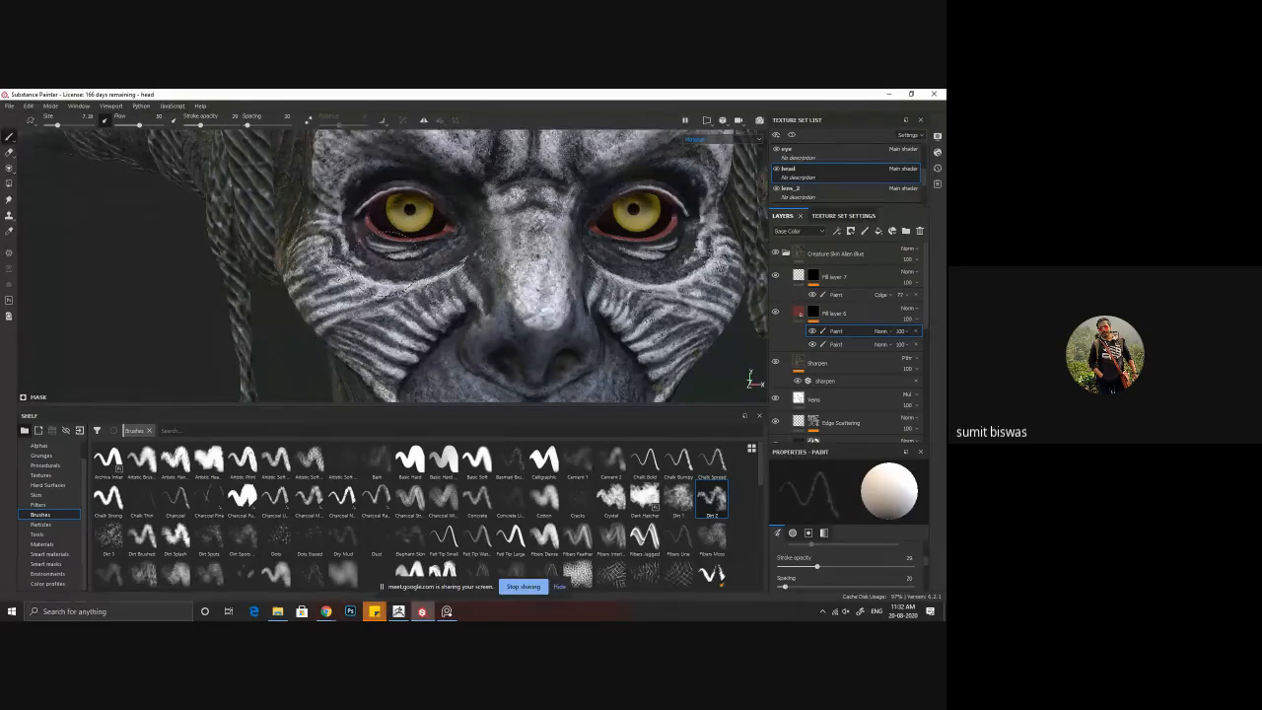
Step: Paint faint red tints around the eyes, nose and lips in the new Paint effect of Fill layer 6
mouse_move(631, 252)
alt+mouse_down()
mouse_move(602, 279)
mouse_move(590, 259)
alt+mouse_up()
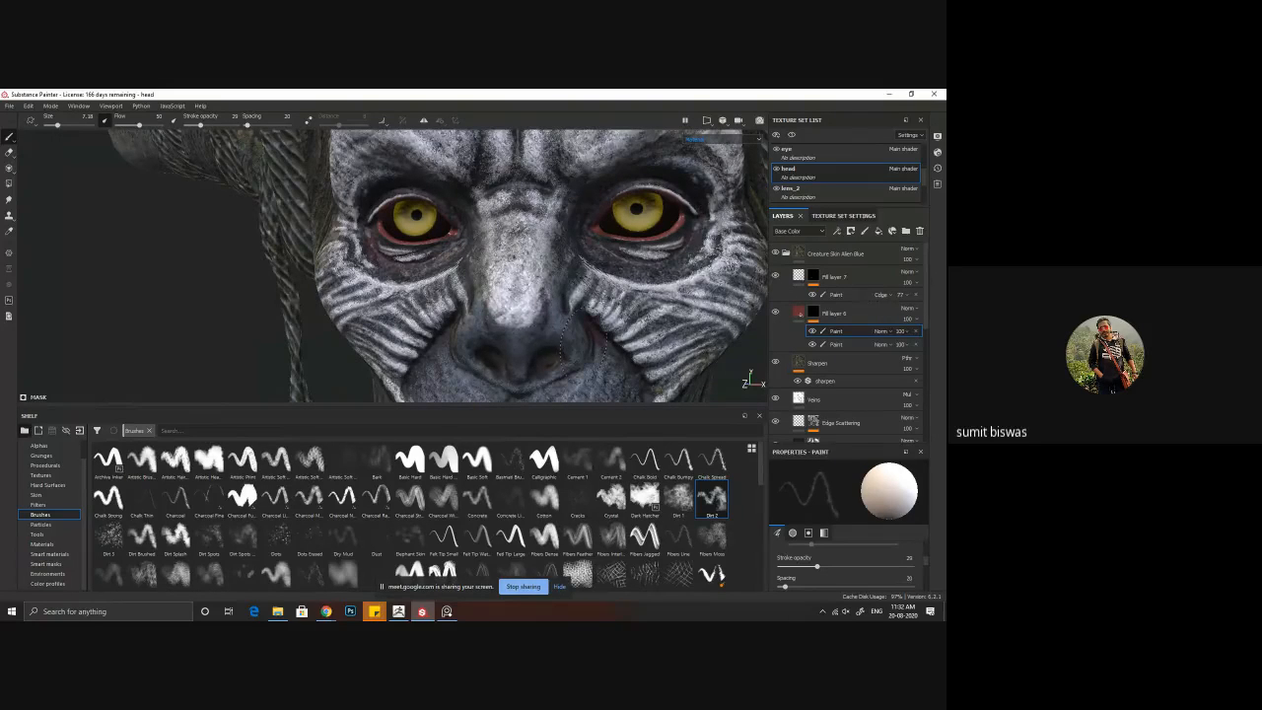
mouse_move(574, 338)
alt+mouse_down()
mouse_move(491, 325)
mouse_move(503, 333)
alt+mouse_up()
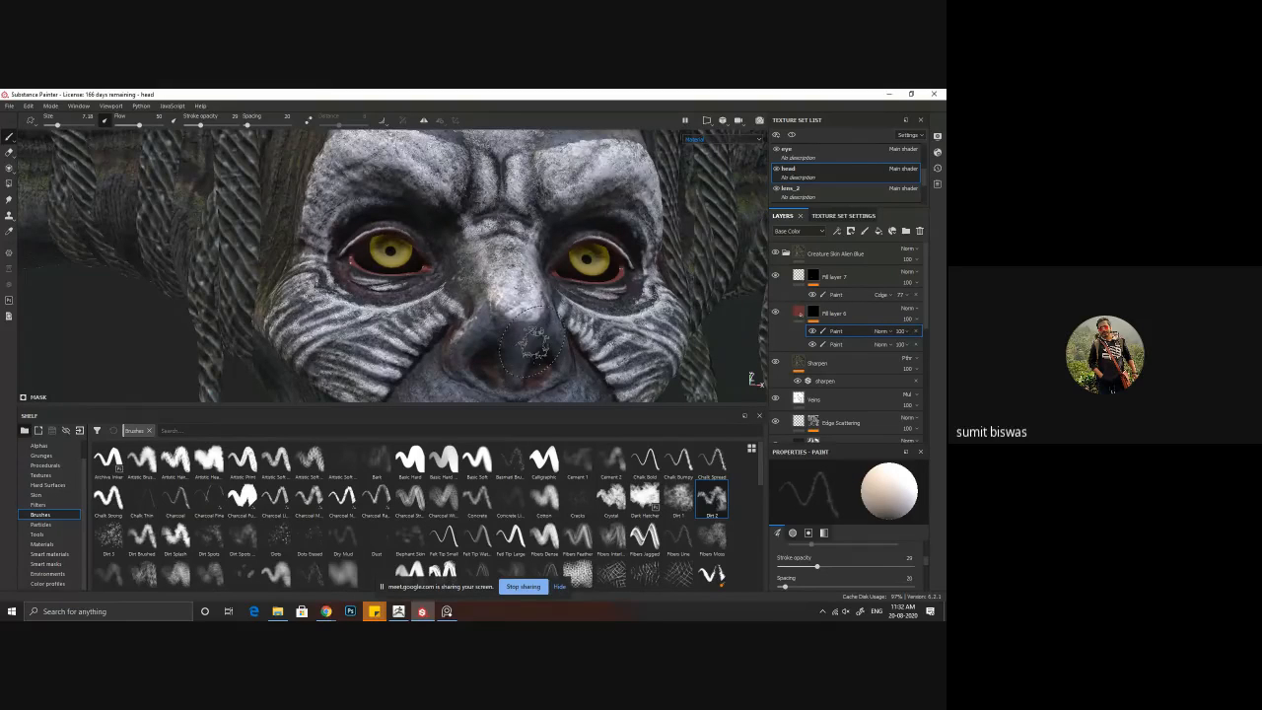
alt+drag(533, 343, 513, 335)
alt+middle_drag(511, 385, 493, 258)
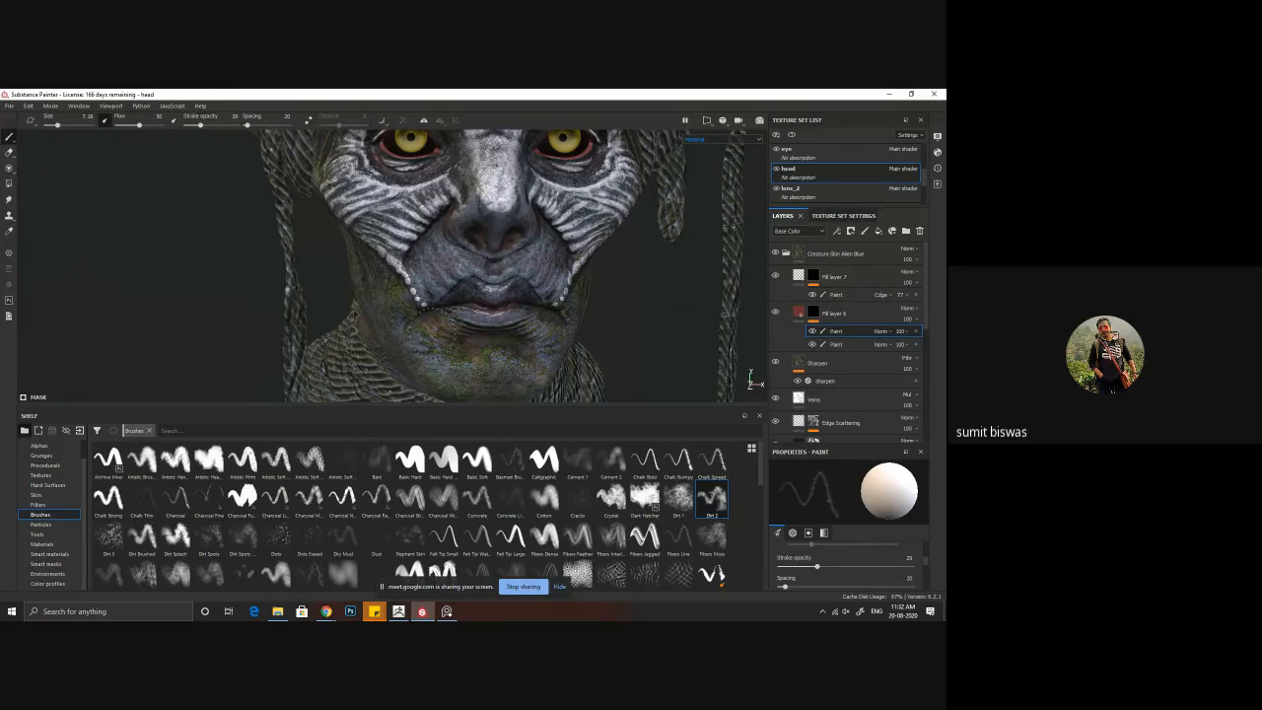
alt+drag(416, 308, 524, 315)
alt+middle_drag(463, 225, 470, 377)
Step: Examine the red tints from all sides, viewing the whole horned head and close-ups of the face
alt+drag(419, 243, 317, 236)
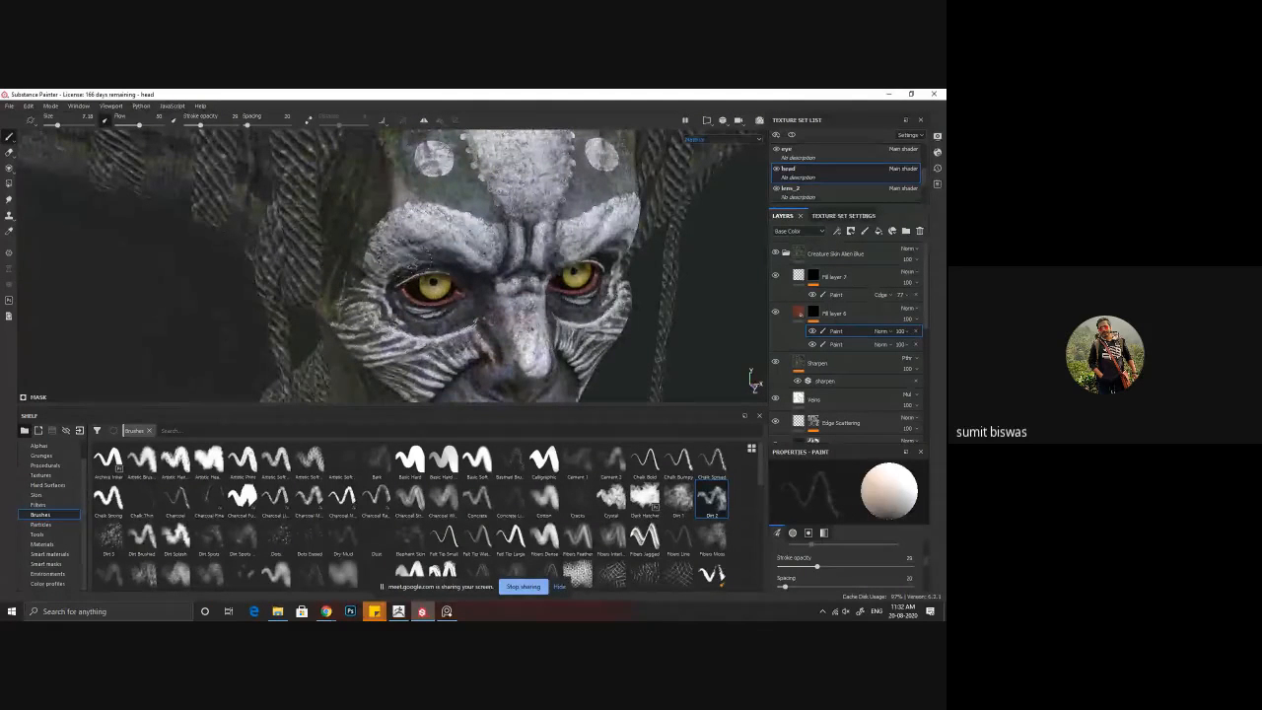
alt+drag(544, 282, 462, 259)
alt+right_drag(462, 258, 414, 236)
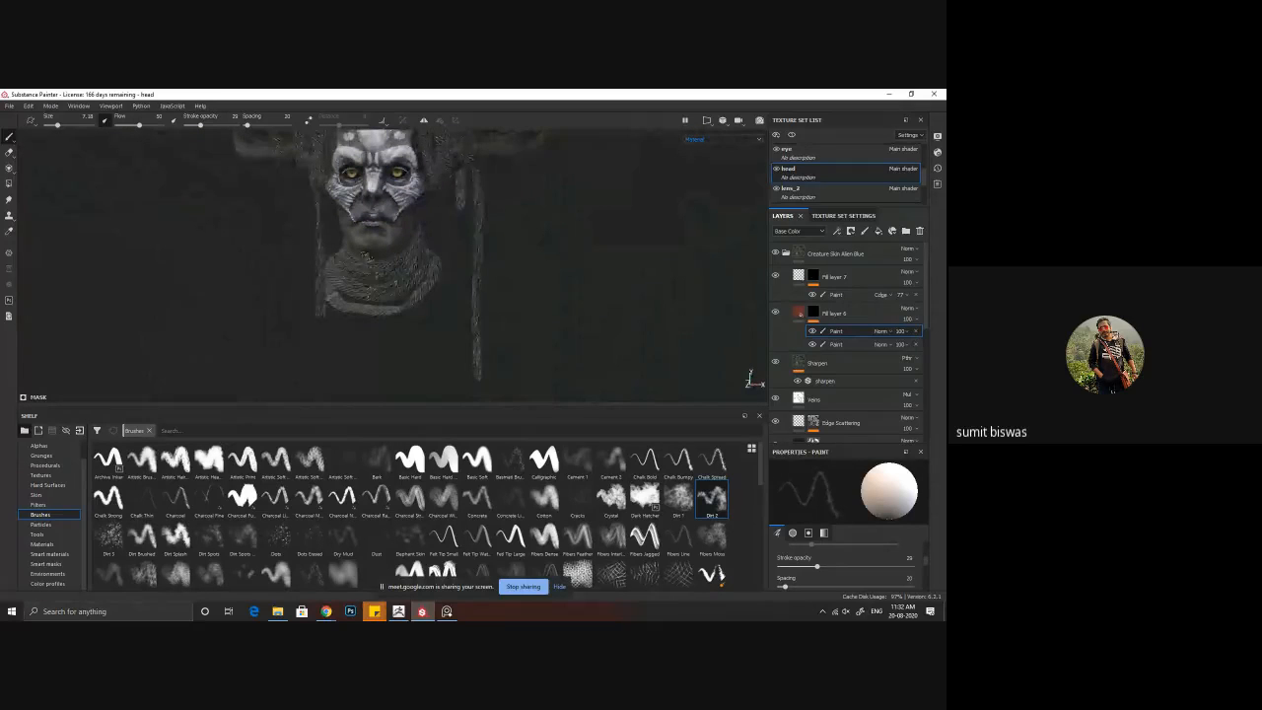
alt+middle_drag(415, 236, 428, 272)
alt+drag(444, 274, 311, 287)
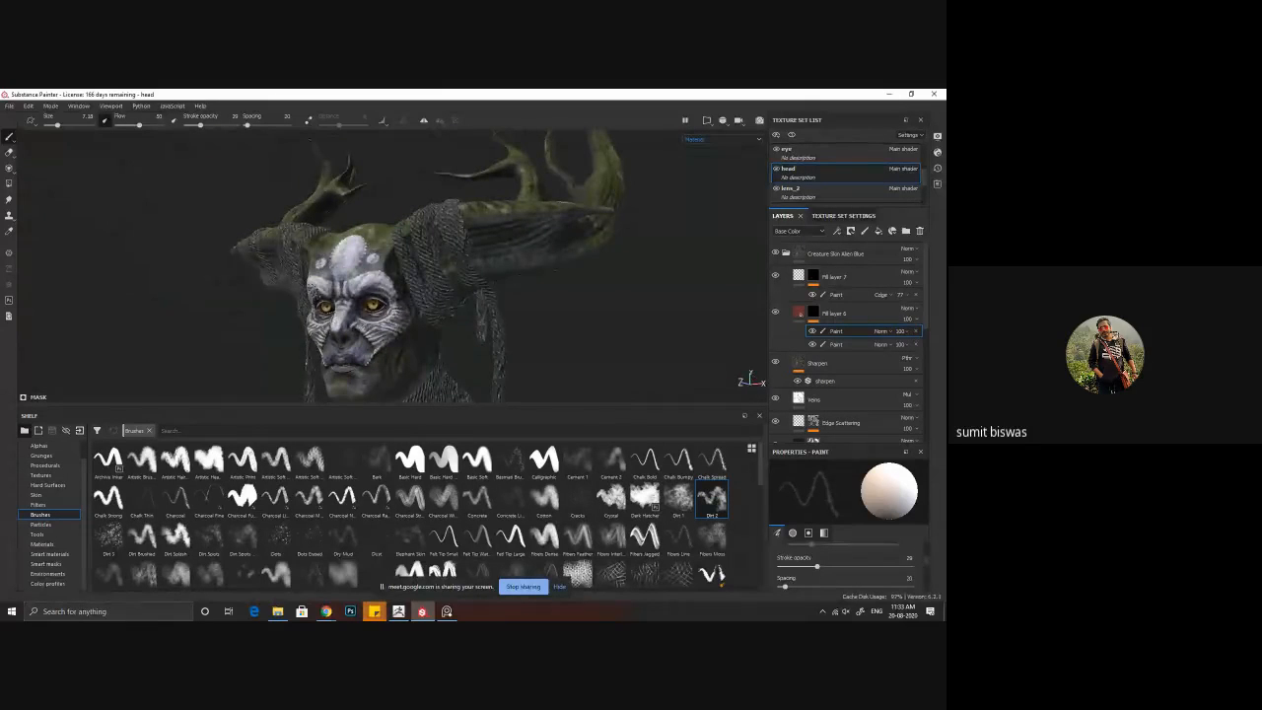
alt+right_drag(311, 287, 345, 301)
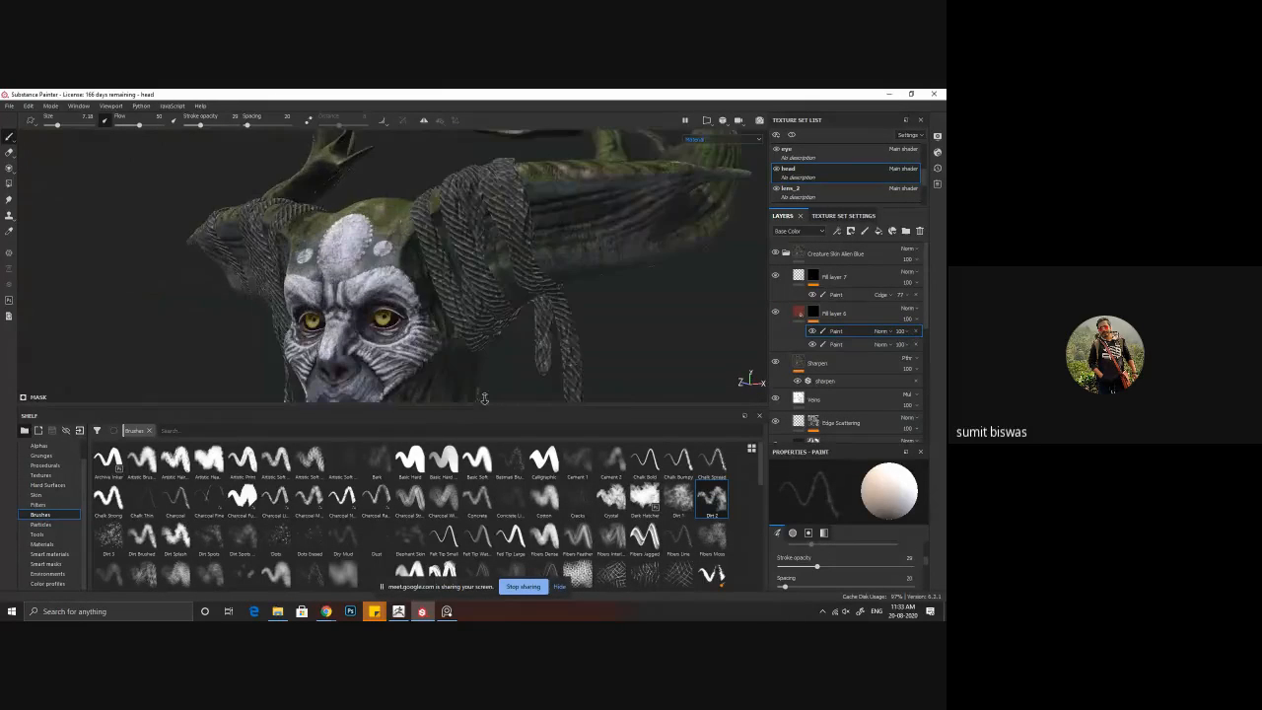
alt+middle_drag(345, 301, 338, 268)
alt+drag(337, 268, 379, 275)
alt+right_drag(380, 274, 403, 309)
alt+drag(404, 309, 452, 310)
alt+middle_drag(451, 310, 469, 277)
alt+right_drag(469, 277, 488, 305)
alt+drag(396, 312, 431, 308)
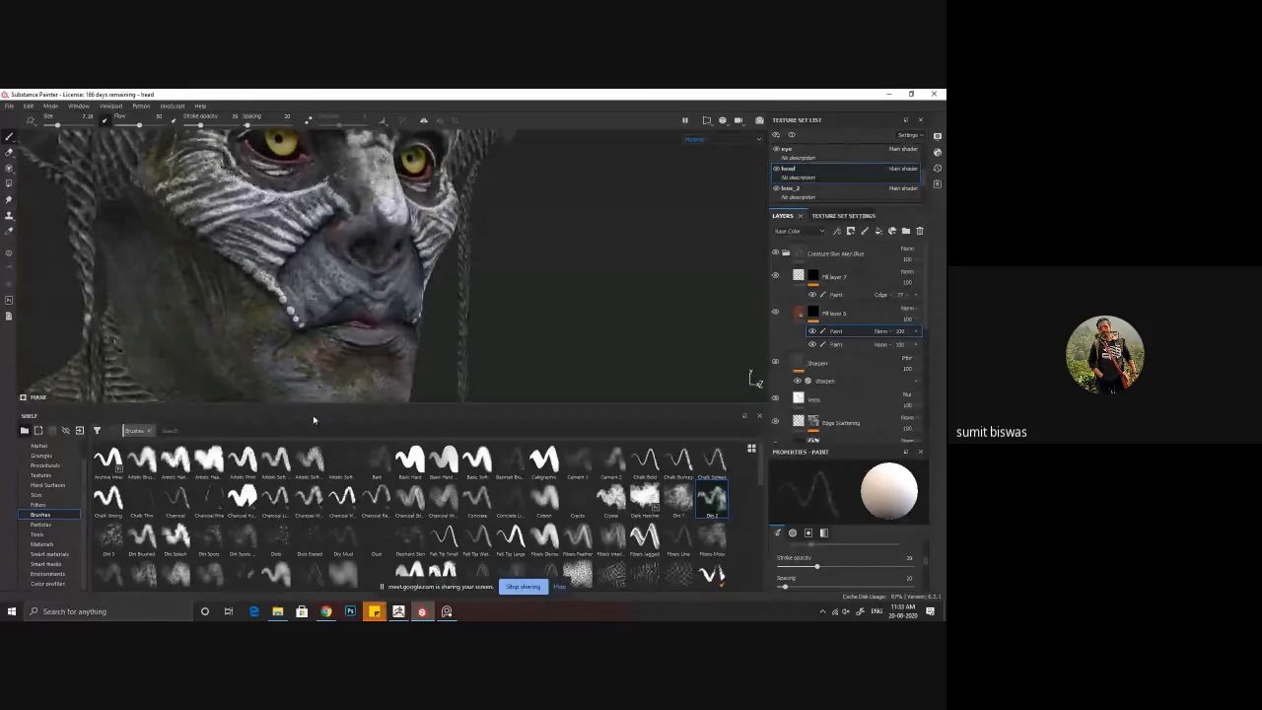
Step: Browse the Skin materials and insert Human Cheek Skin above Fill layer 7 in the Creature Skin Alien Blue folder
click(38, 494)
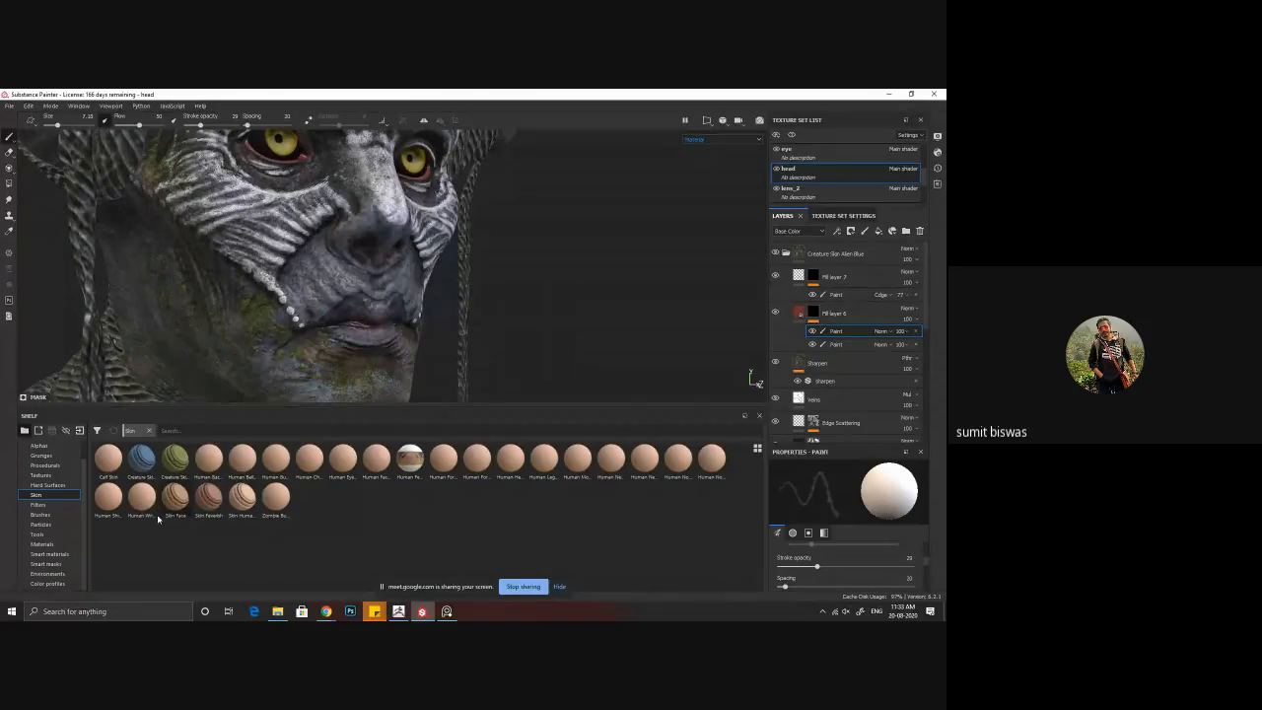
mouse_move(146, 506)
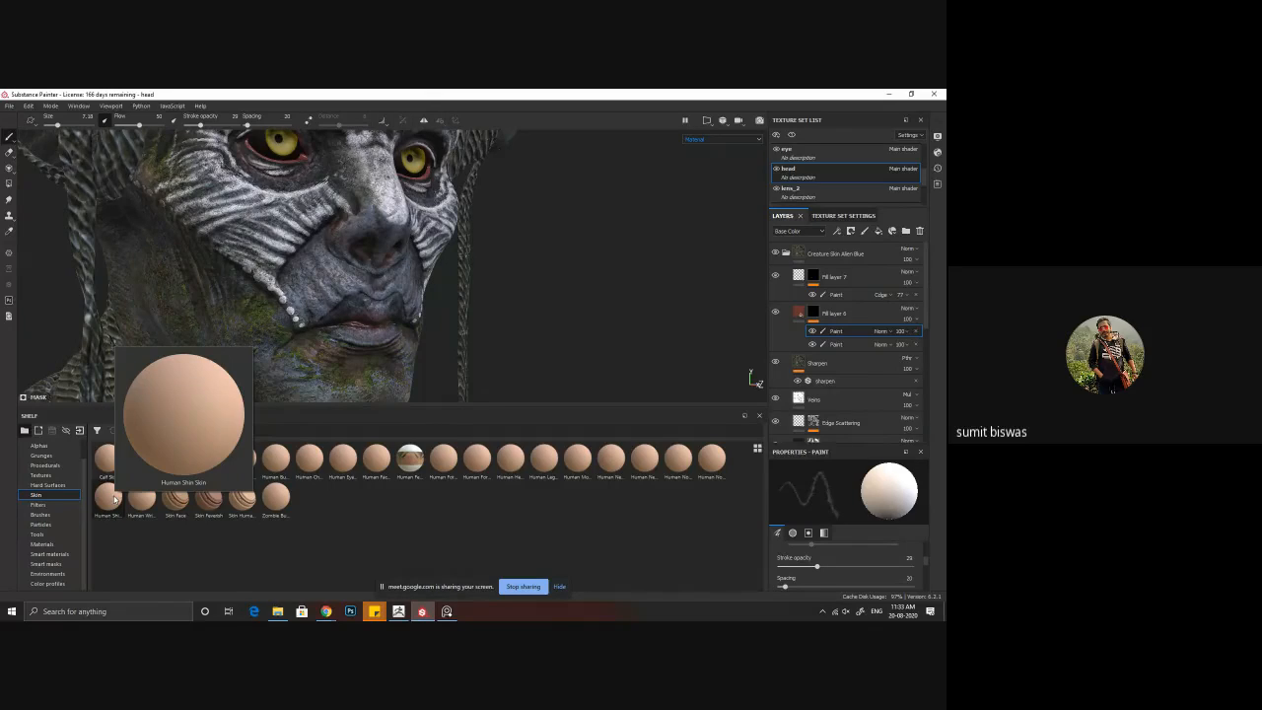
mouse_move(111, 460)
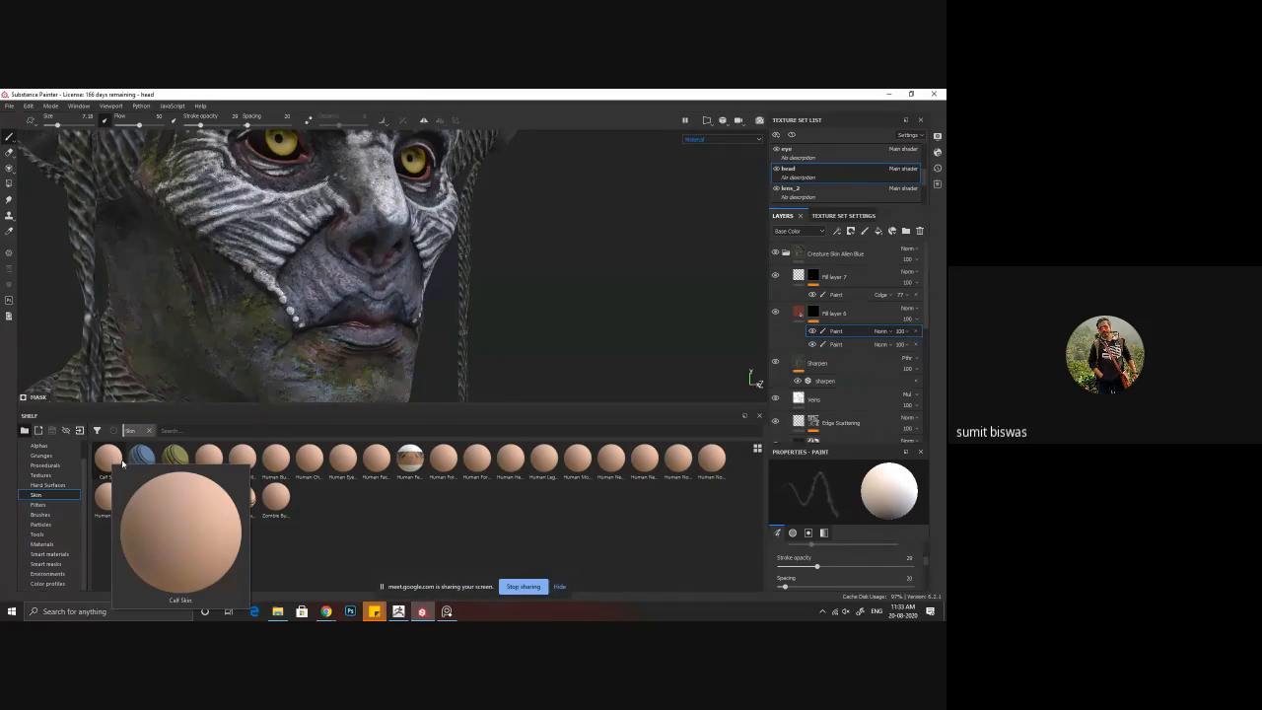
mouse_move(202, 466)
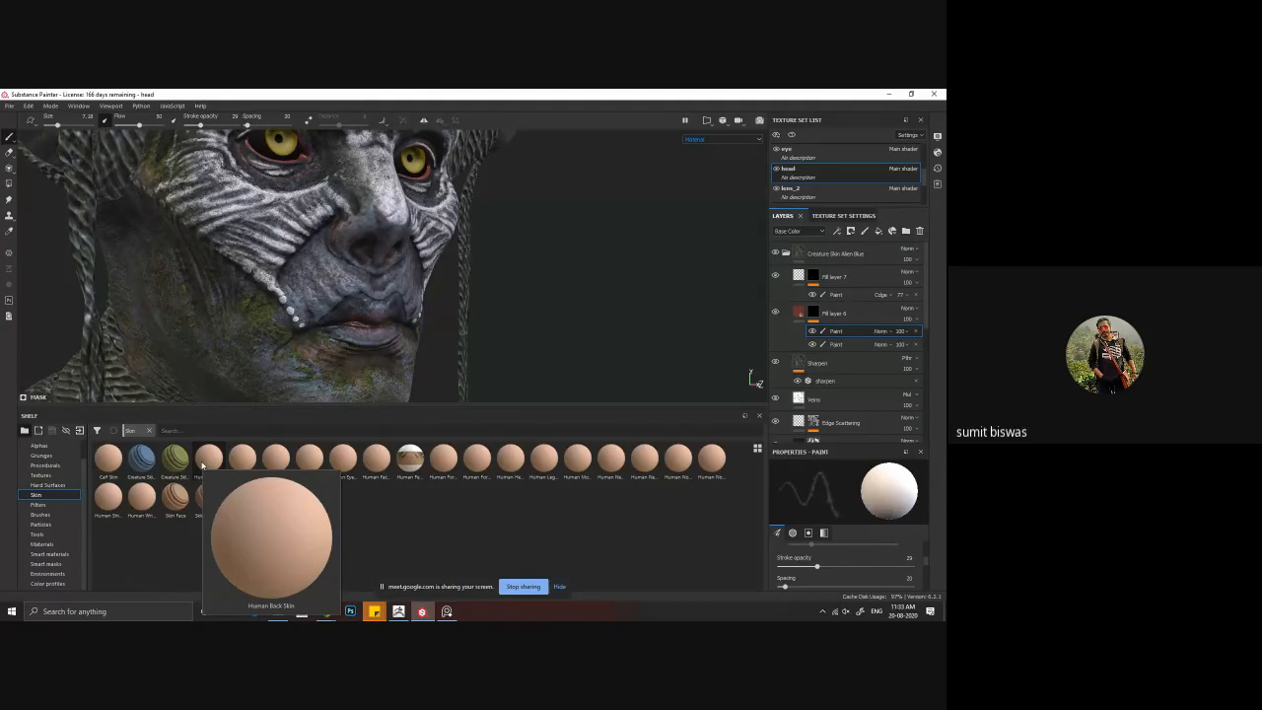
mouse_move(248, 465)
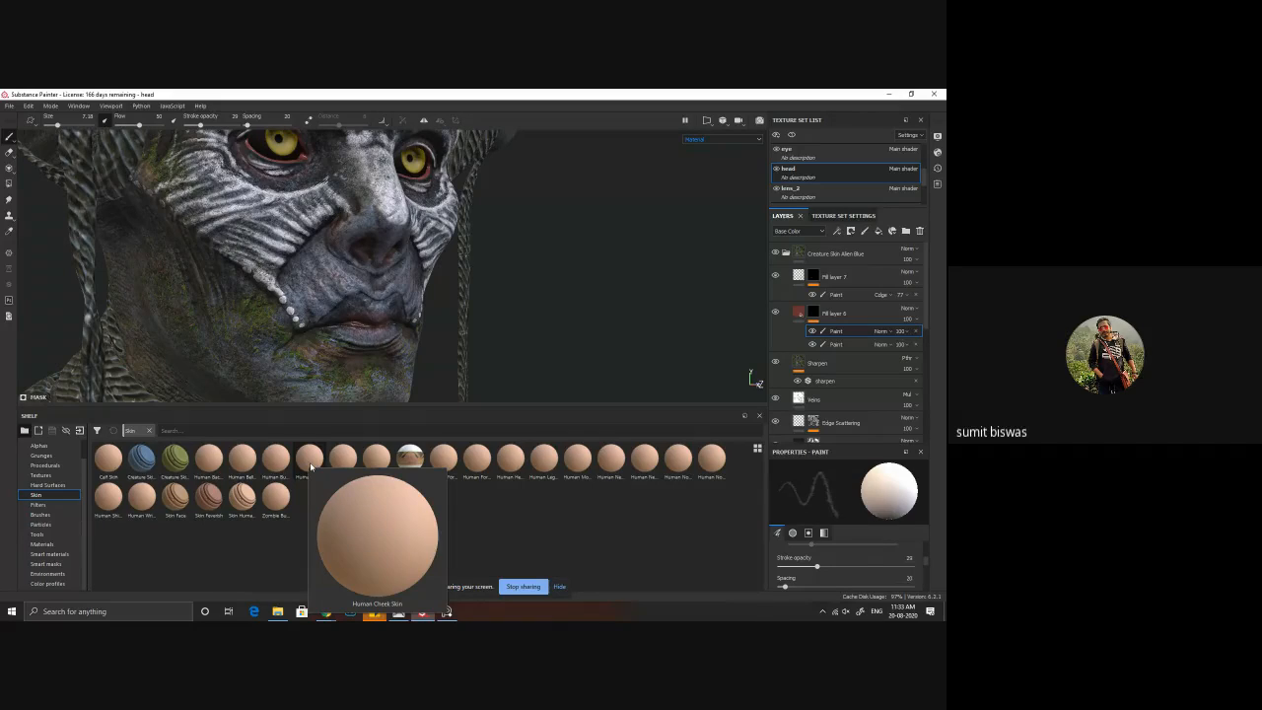
mouse_move(309, 463)
mouse_down()
mouse_move(732, 370)
mouse_move(831, 267)
mouse_up()
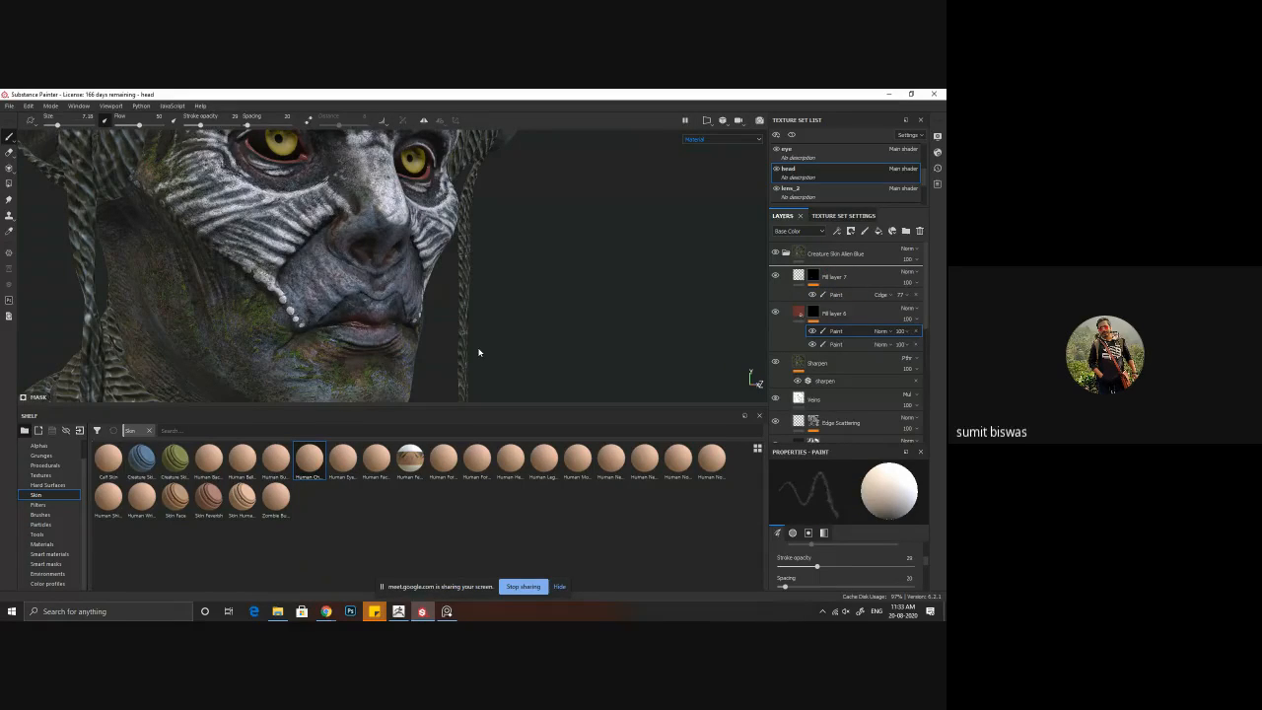
Step: Turn off the color channel of the Human Cheek Skin fill so the painted face colors show through
drag(478, 352, 451, 347)
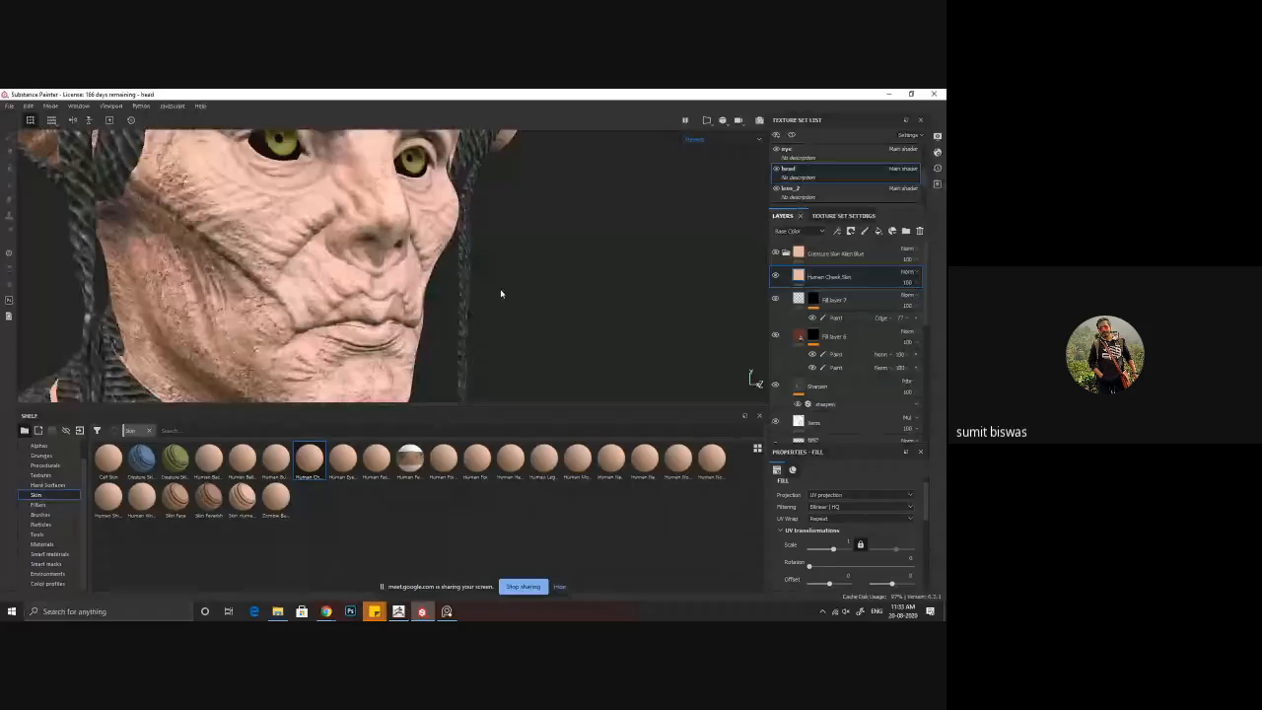
alt+right_drag(501, 294, 591, 394)
alt+drag(591, 394, 513, 397)
alt+right_drag(611, 453, 559, 390)
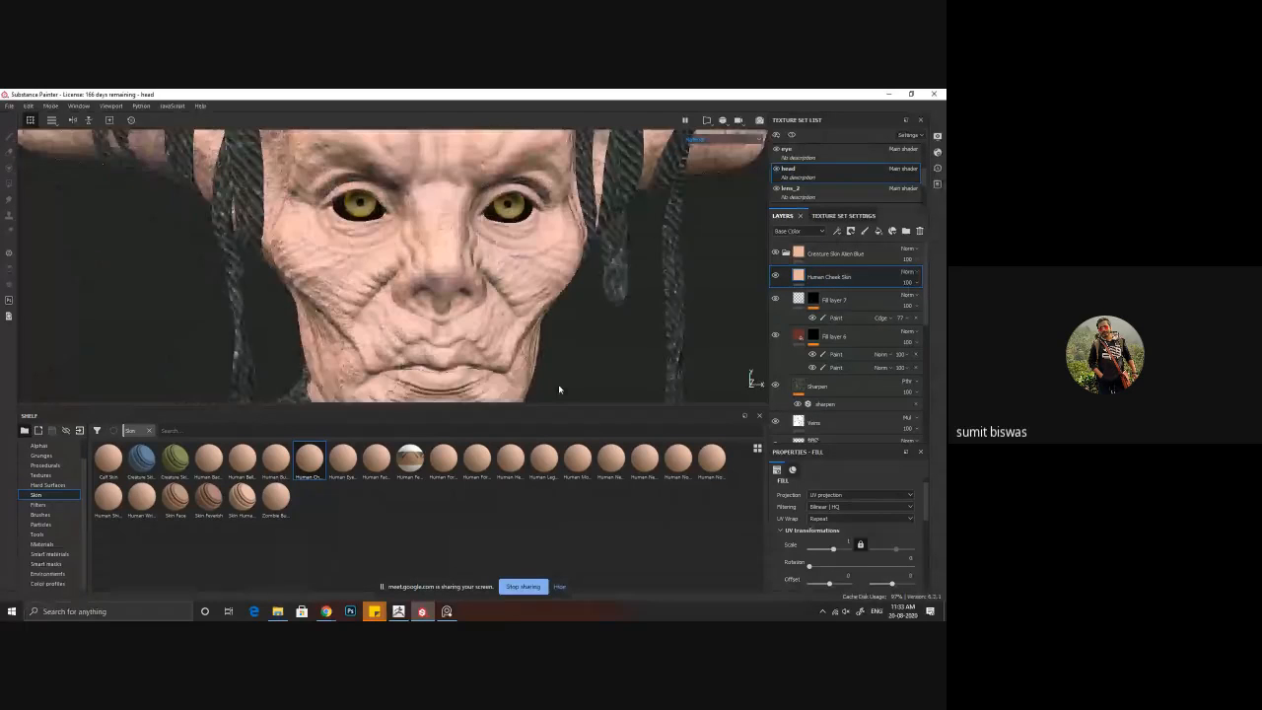
alt+drag(559, 389, 659, 385)
alt+right_drag(659, 385, 622, 325)
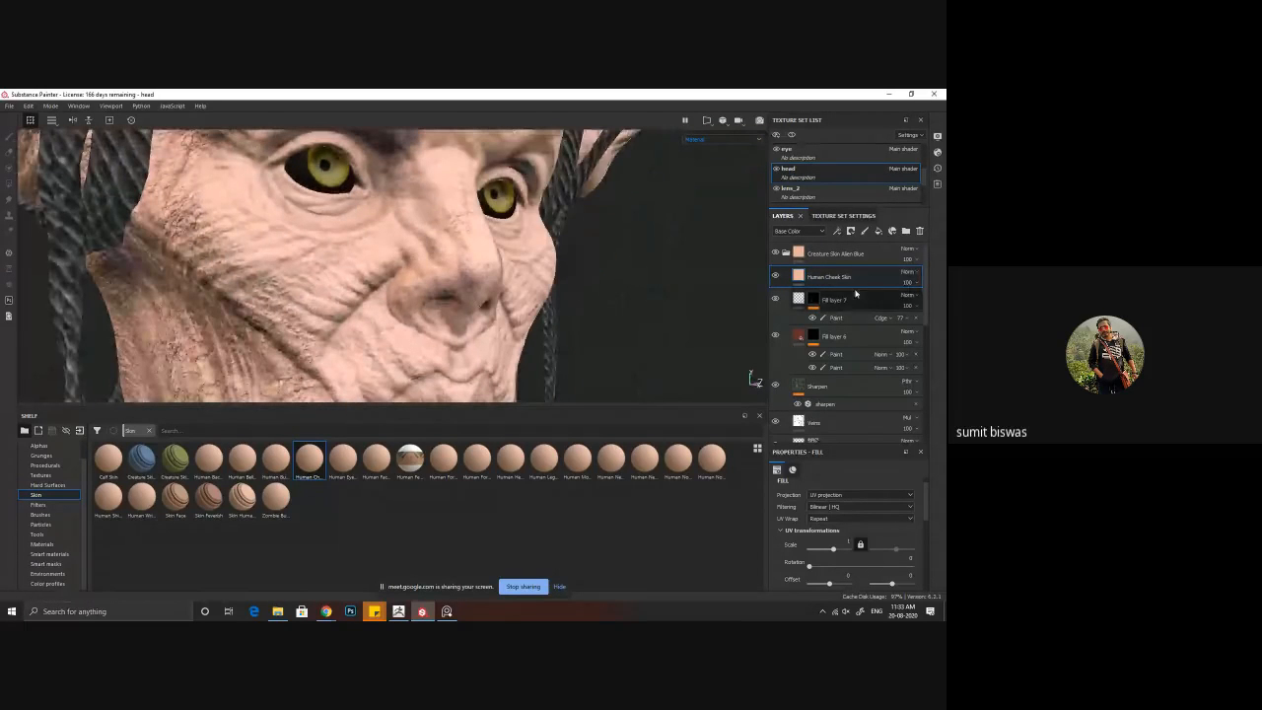
scroll(797, 553, down, 2)
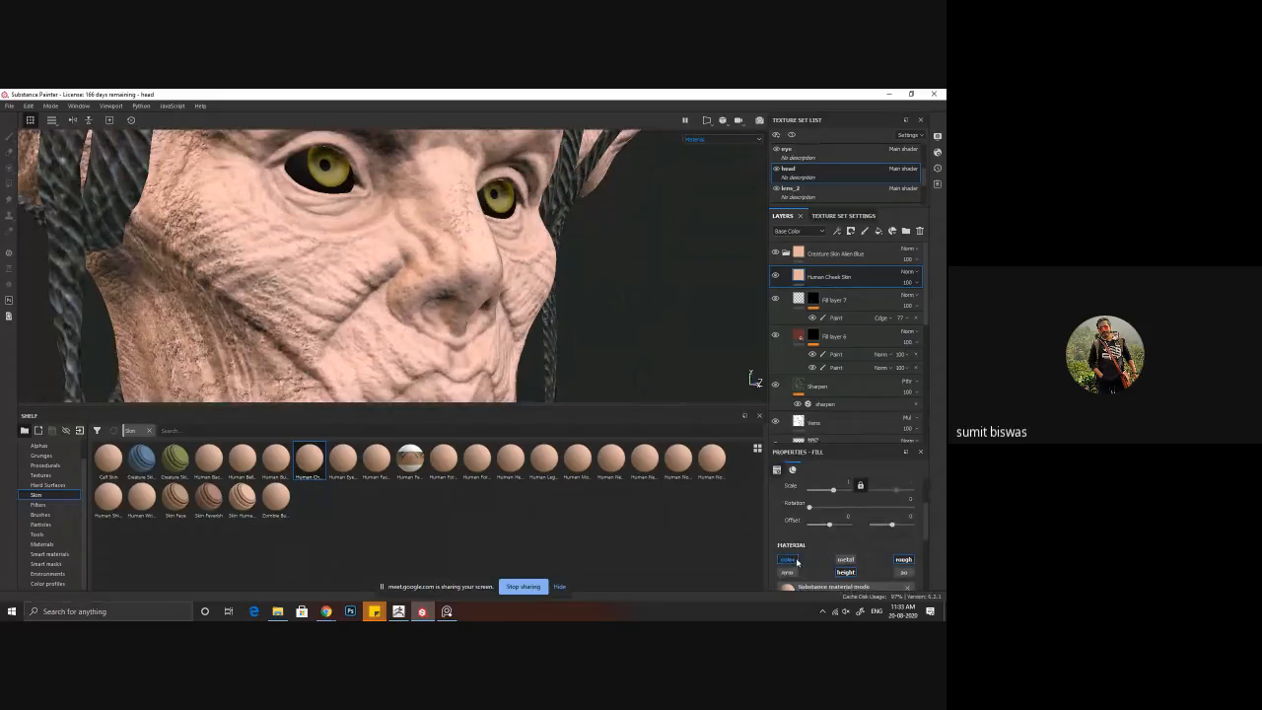
click(788, 560)
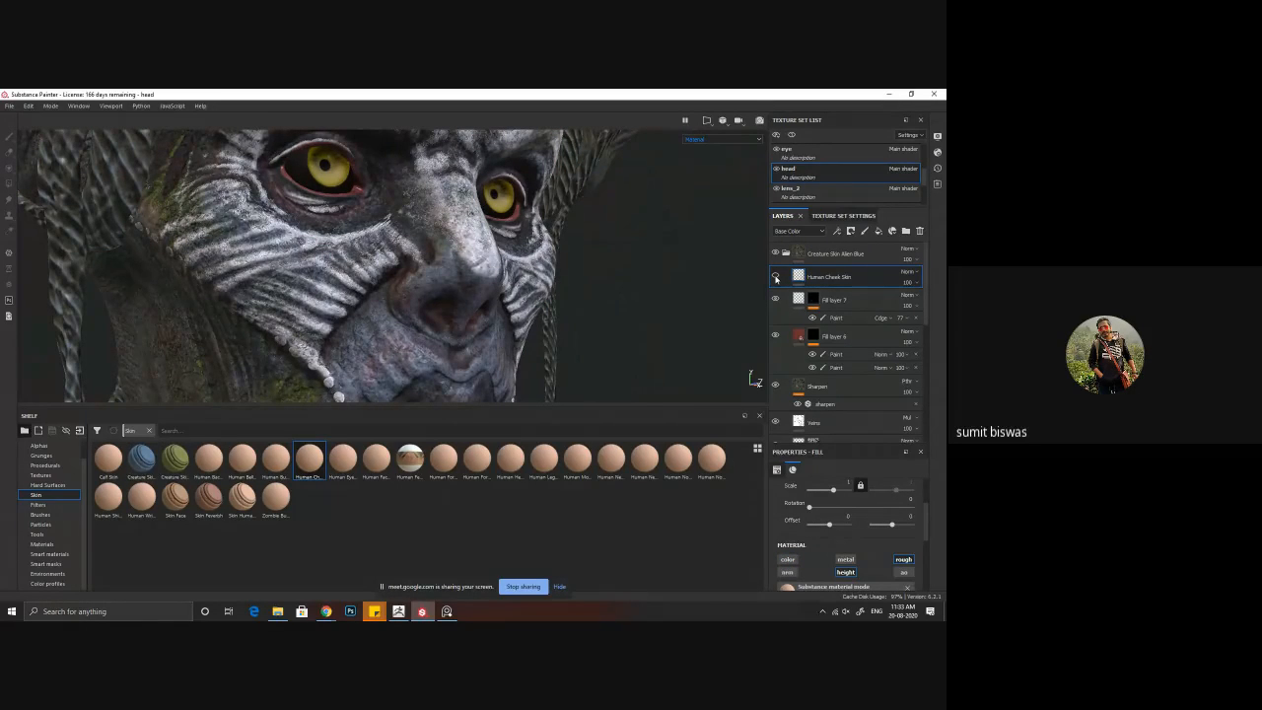
Step: Turn off the roughness channel of Human Cheek Skin too and inspect its height detail around the nose and mouth
click(776, 278)
alt+drag(512, 290, 287, 305)
alt+right_drag(287, 304, 788, 441)
alt+middle_drag(485, 353, 460, 299)
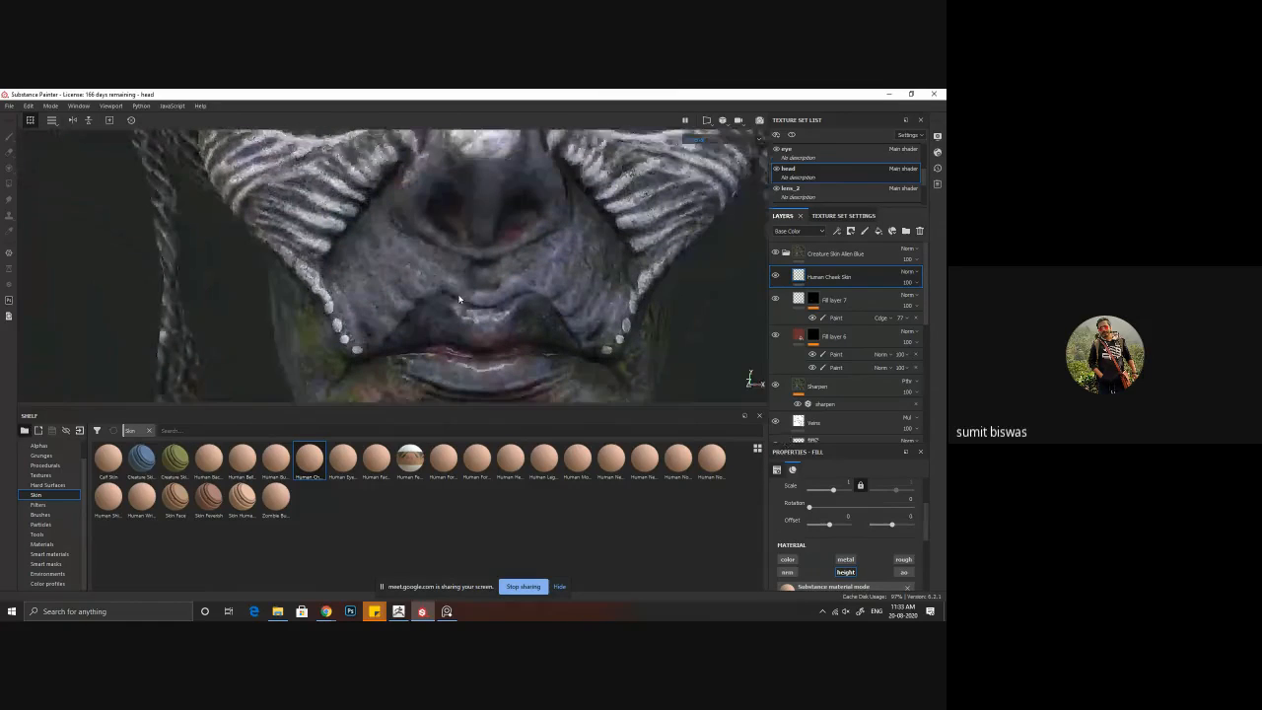
alt+drag(459, 352, 349, 364)
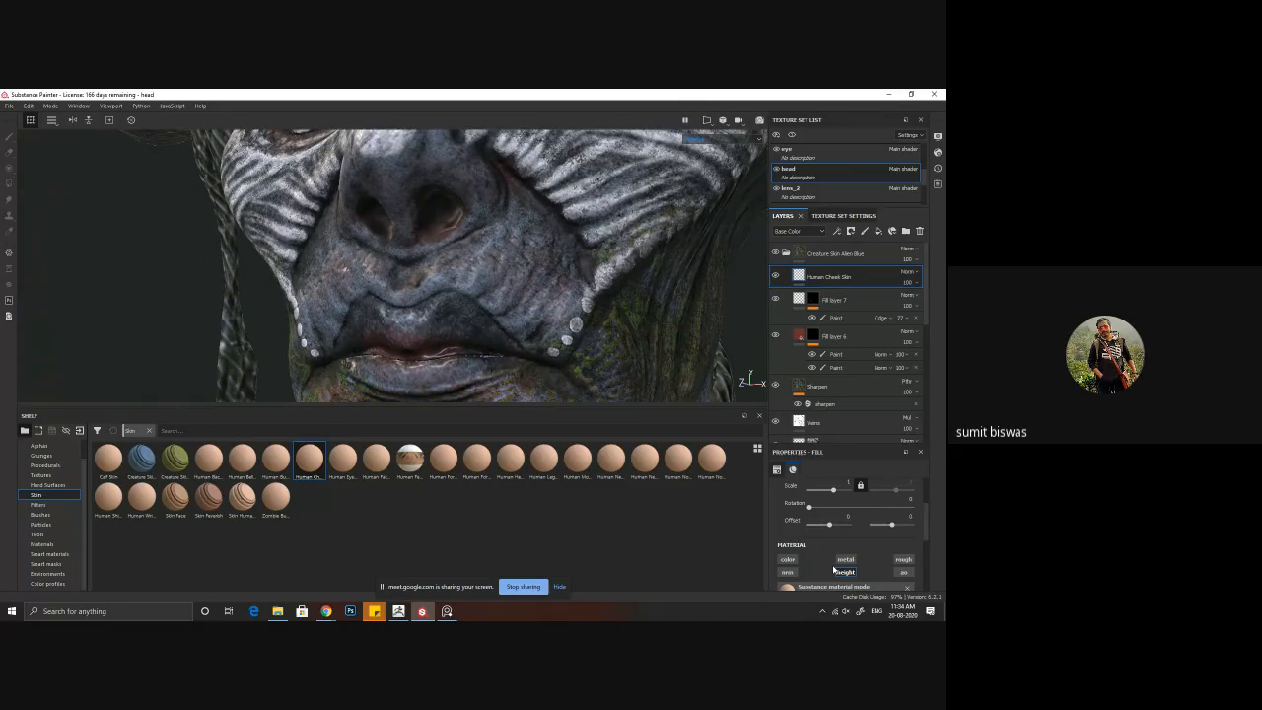
Step: Increase the UV scale of the Human Cheek Skin fill to about 23.66 for finer pores
scroll(834, 569, up, 1)
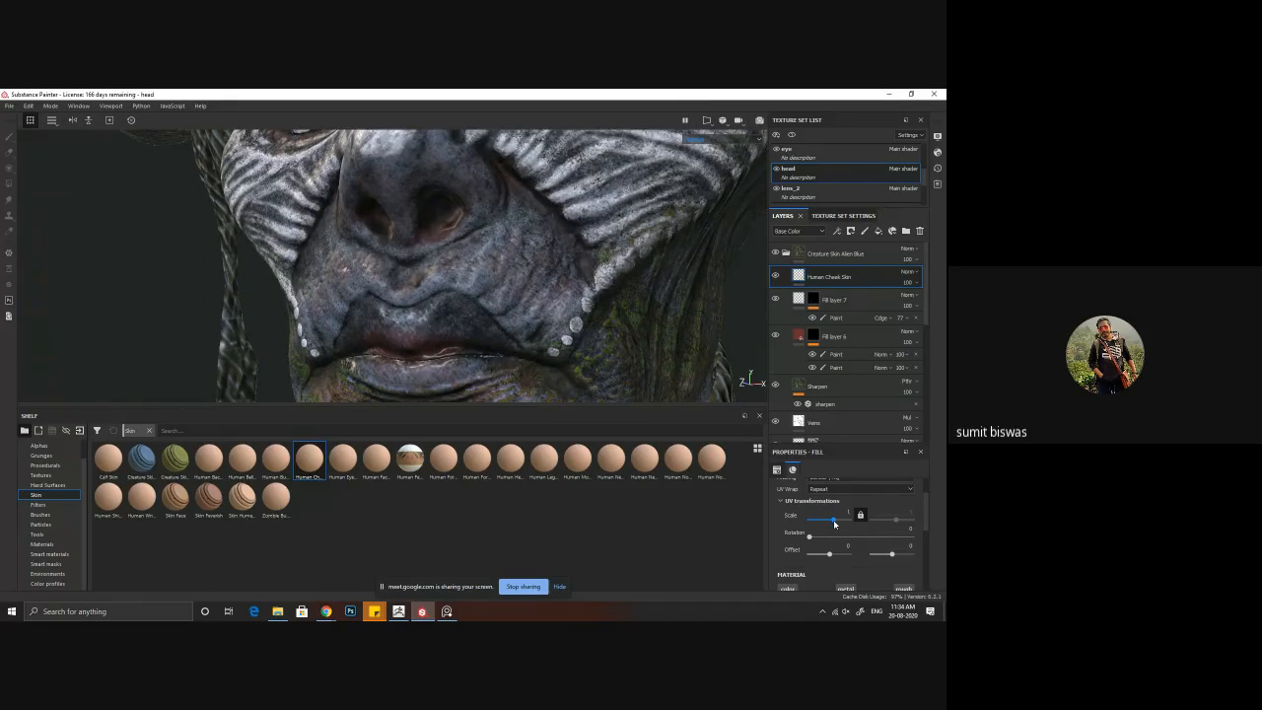
drag(834, 520, 839, 524)
alt+right_drag(622, 366, 399, 320)
alt+drag(400, 319, 730, 310)
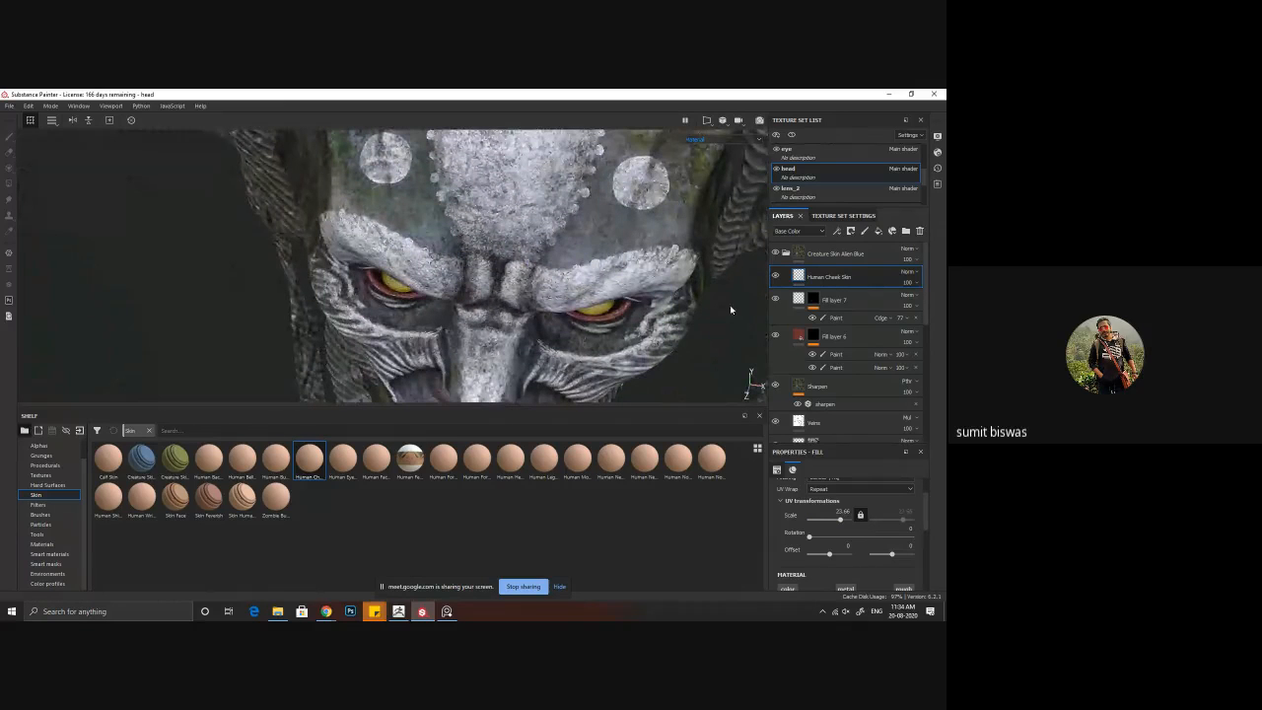
Step: Examine the finer skin pores across the brow, nose, cheeks and mouth from several angles
click(775, 276)
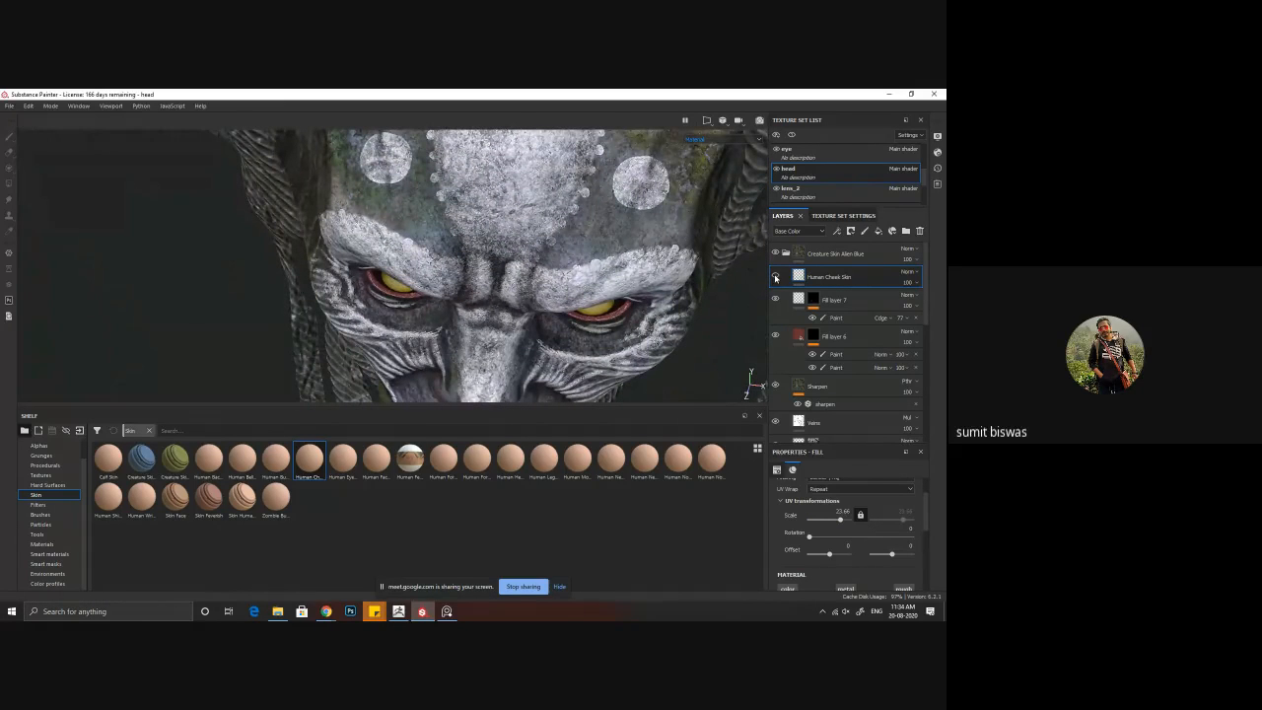
scroll(581, 309, up, 5)
alt+right_drag(581, 309, 345, 282)
alt+middle_drag(493, 335, 471, 248)
alt+drag(424, 300, 469, 303)
alt+middle_drag(479, 340, 472, 214)
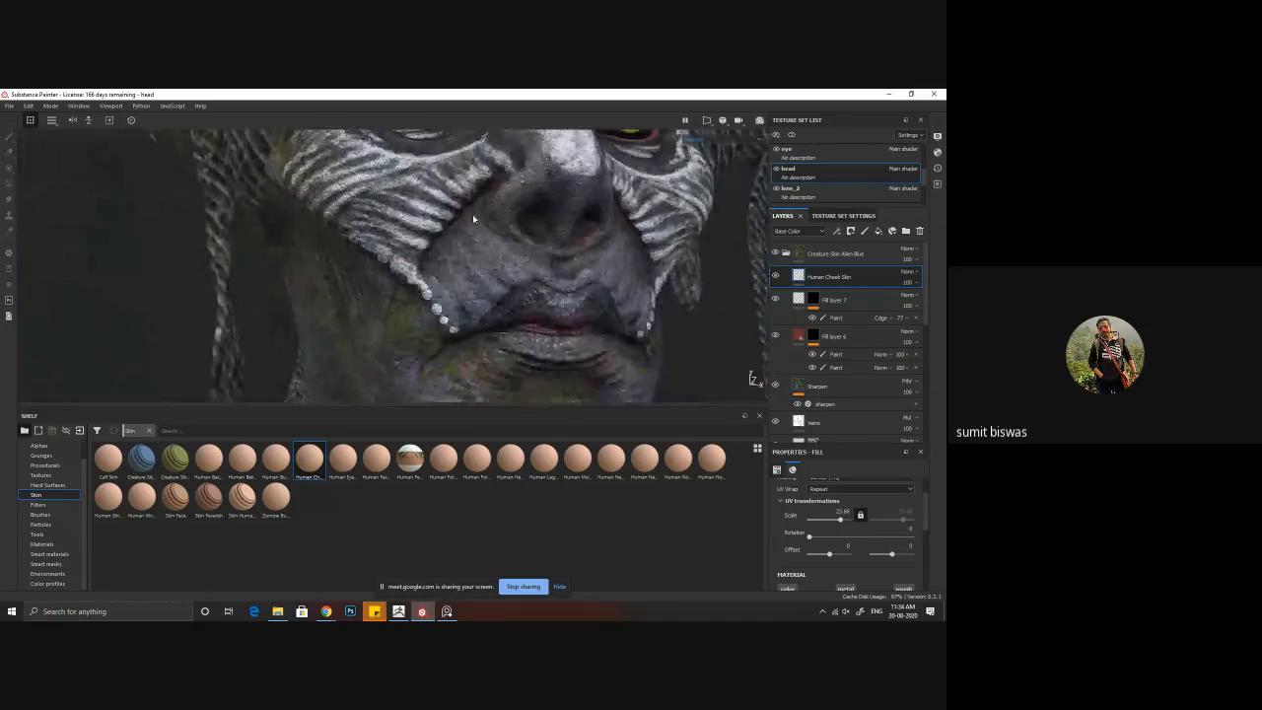
alt+right_drag(473, 214, 398, 198)
alt+middle_drag(497, 326, 451, 264)
alt+drag(451, 264, 390, 215)
Step: Compare the chin, mouth and cheek with the Human Cheek Skin layer hidden and shown
click(776, 277)
click(776, 277)
click(776, 277)
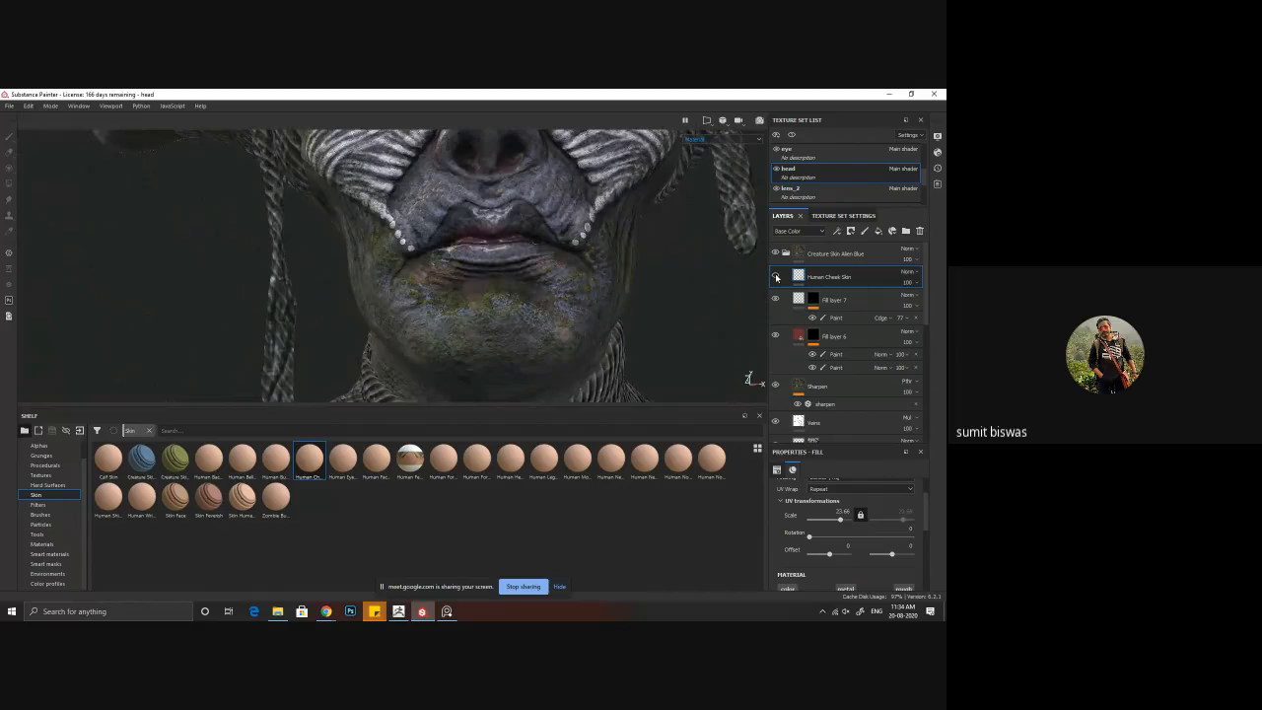
click(776, 277)
click(776, 278)
click(777, 277)
alt+drag(487, 215, 597, 349)
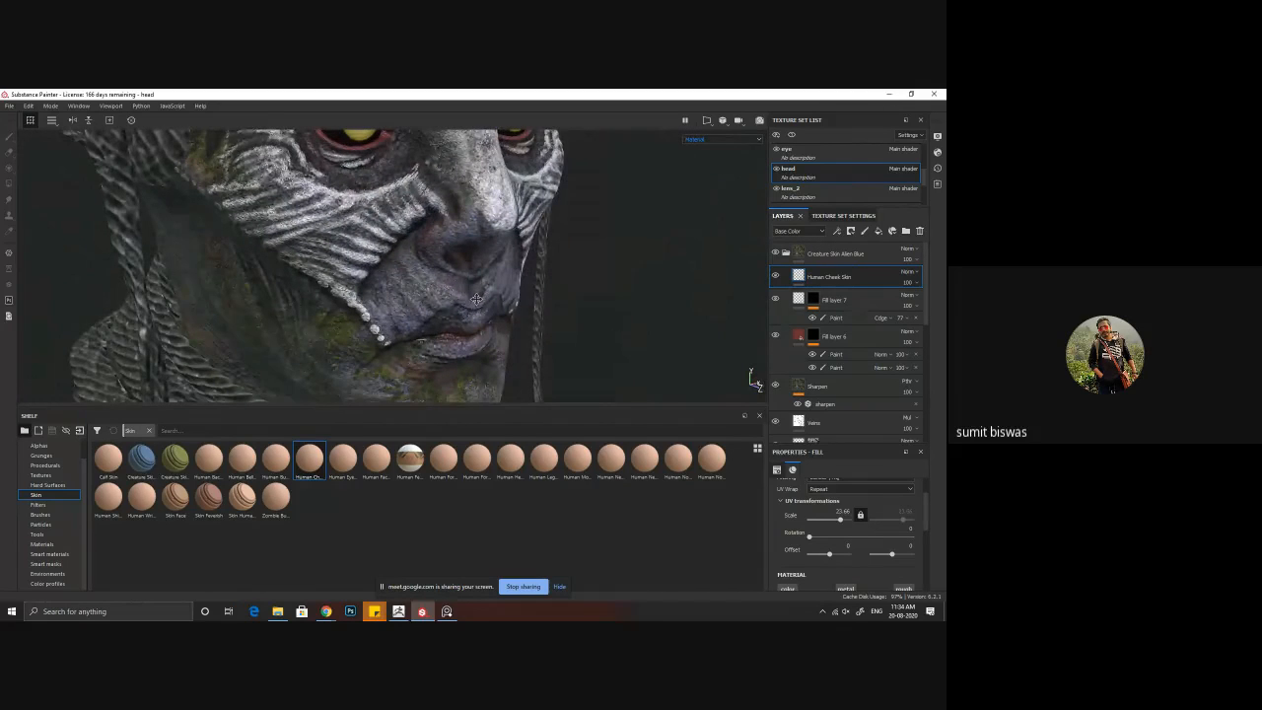
scroll(478, 299, up, 2)
click(777, 277)
click(776, 277)
click(776, 278)
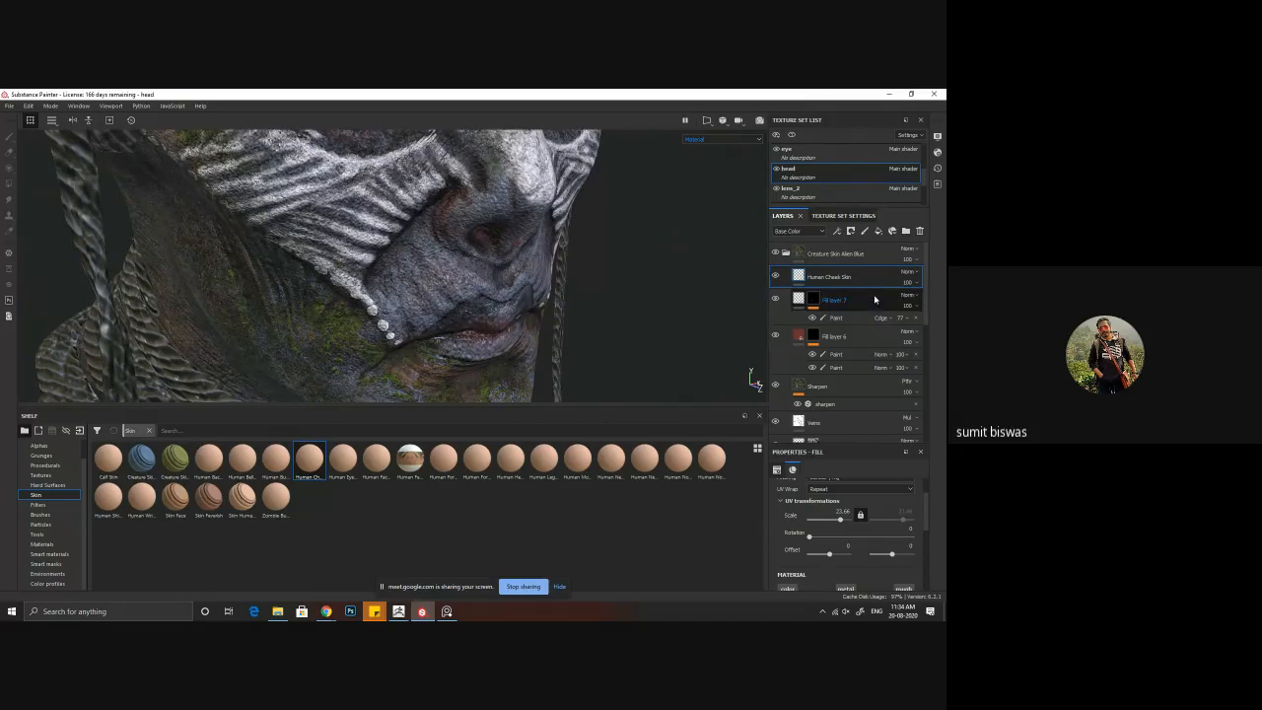
Step: Display the layer stack's Height channel and lower the opacity of Human Cheek Skin there
click(799, 232)
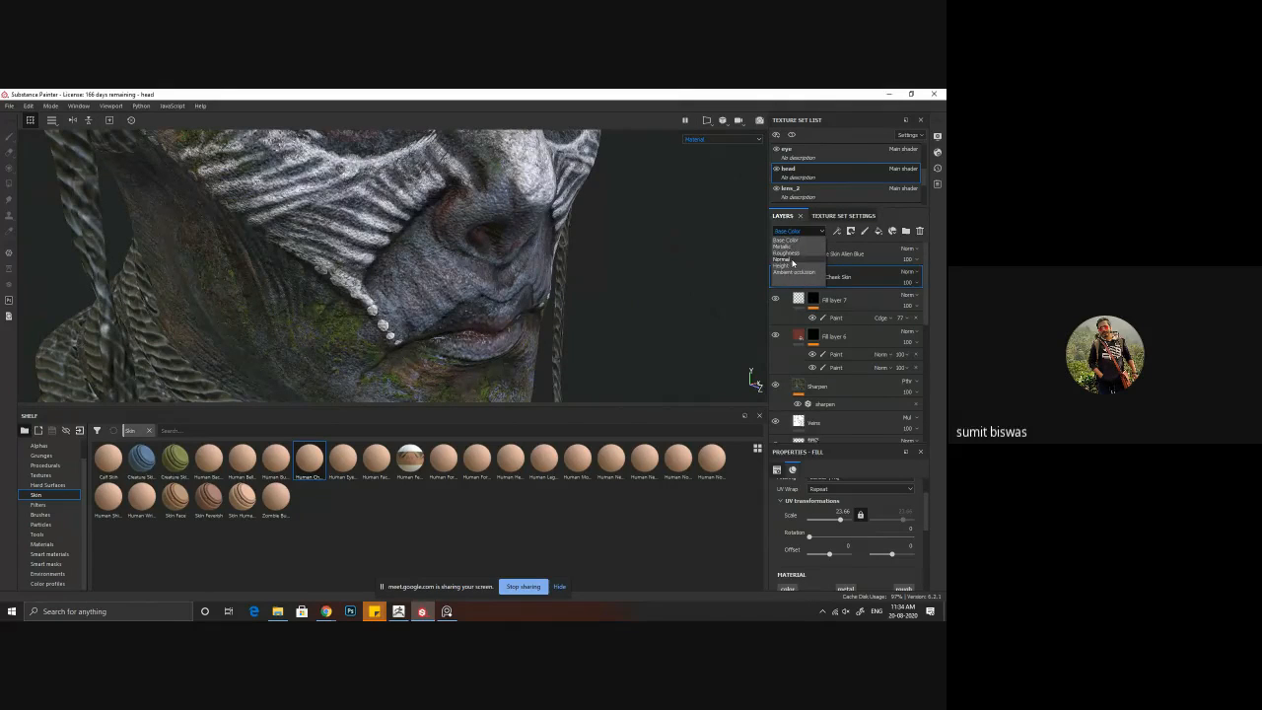
click(784, 258)
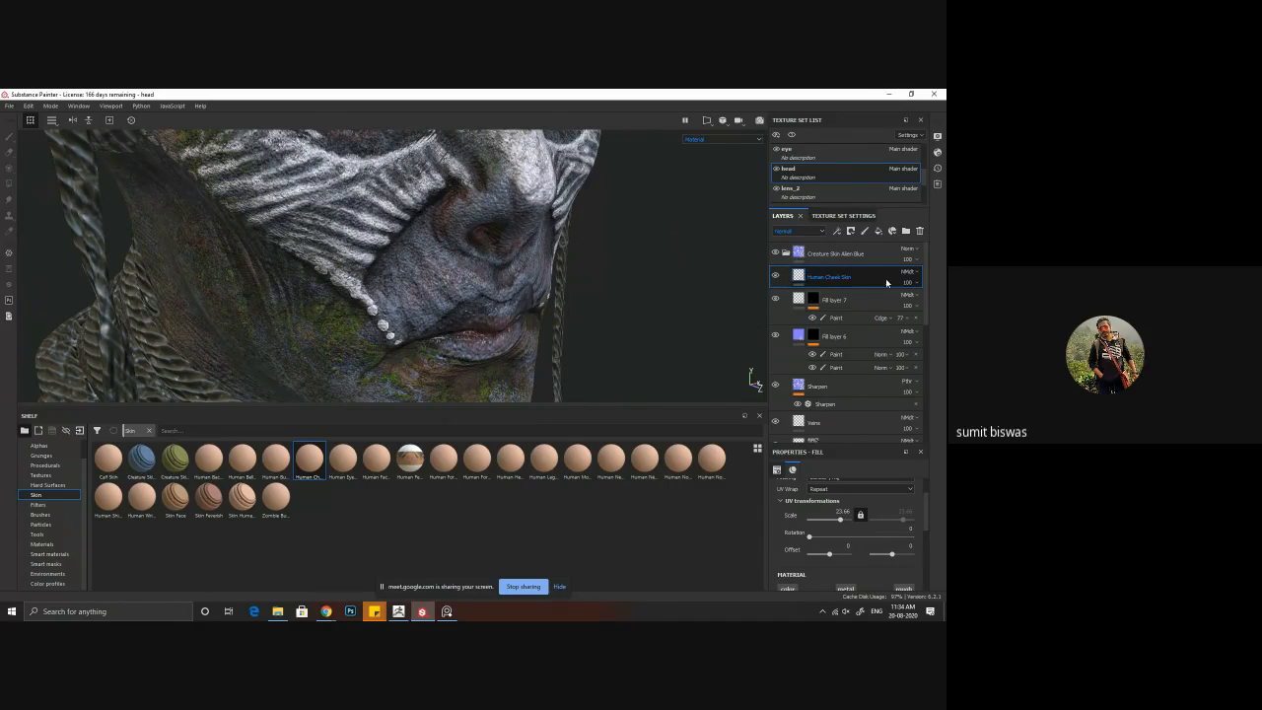
scroll(871, 562, down, 2)
scroll(871, 562, up, 2)
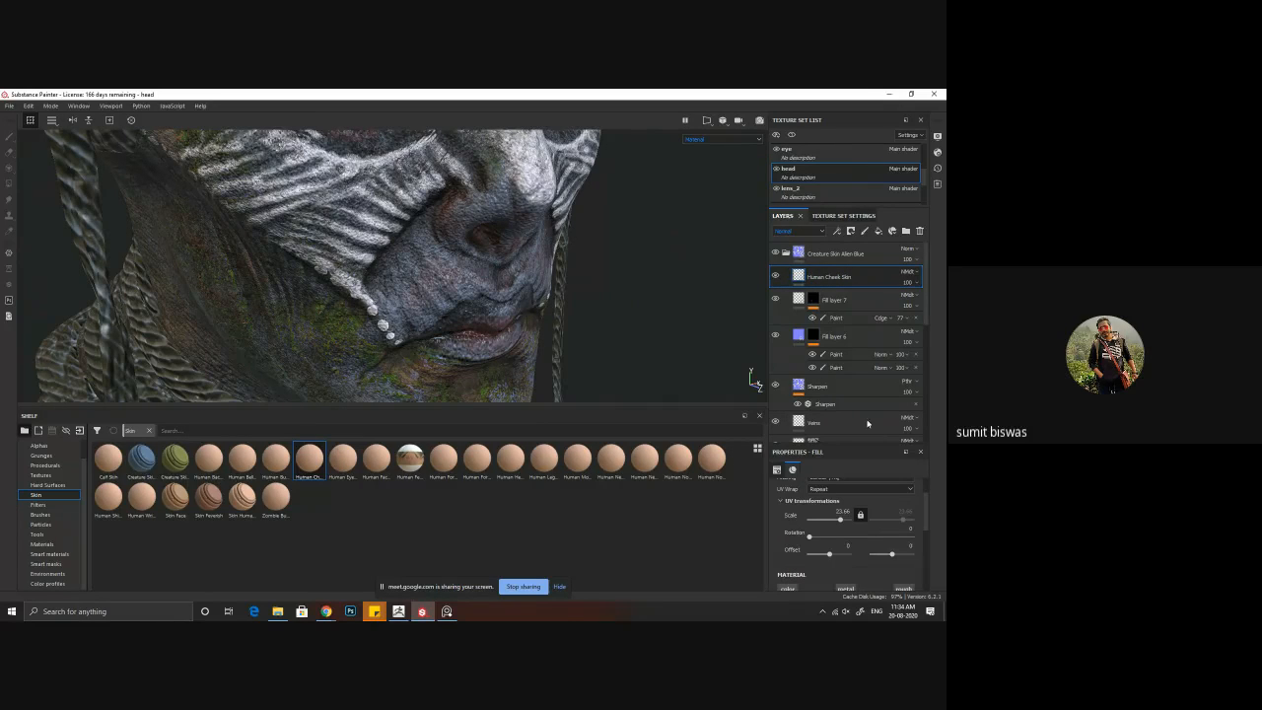
click(797, 230)
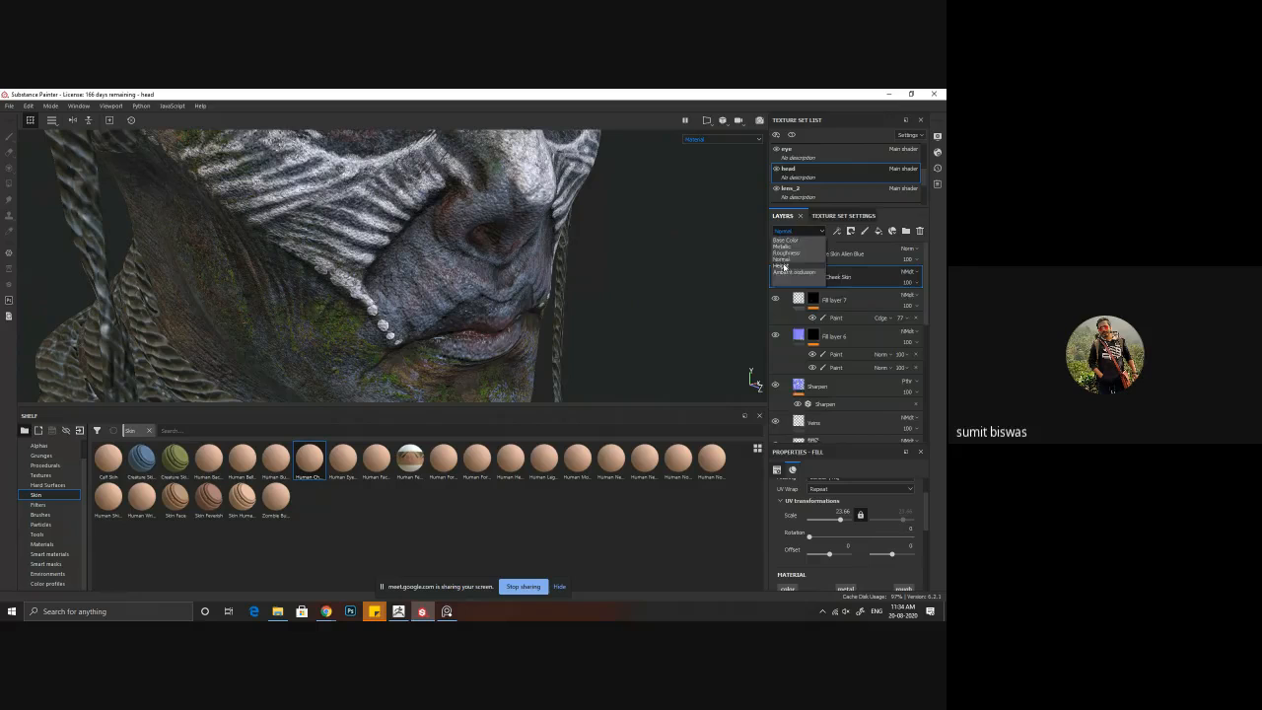
click(781, 265)
mouse_move(916, 284)
mouse_down()
mouse_move(939, 301)
mouse_move(915, 308)
mouse_up()
click(777, 277)
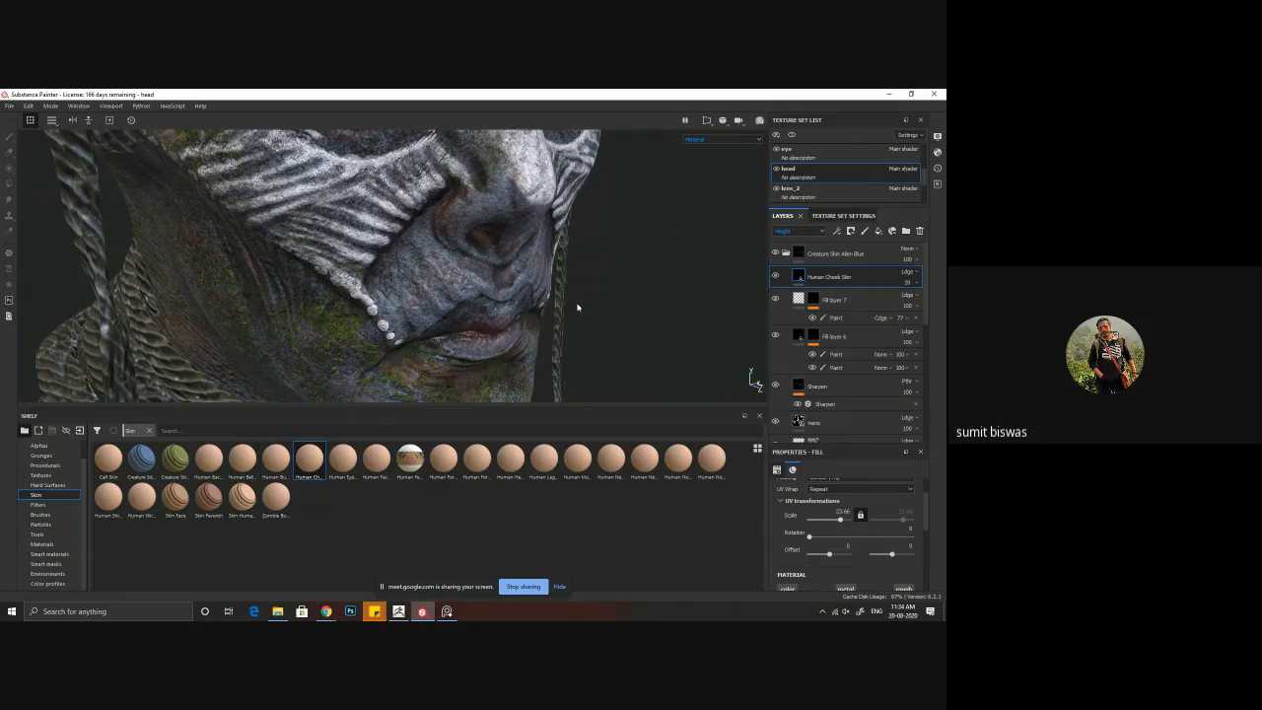
Step: Review the softened skin detail from the front and sides, including the full horned head
alt+drag(578, 307, 467, 296)
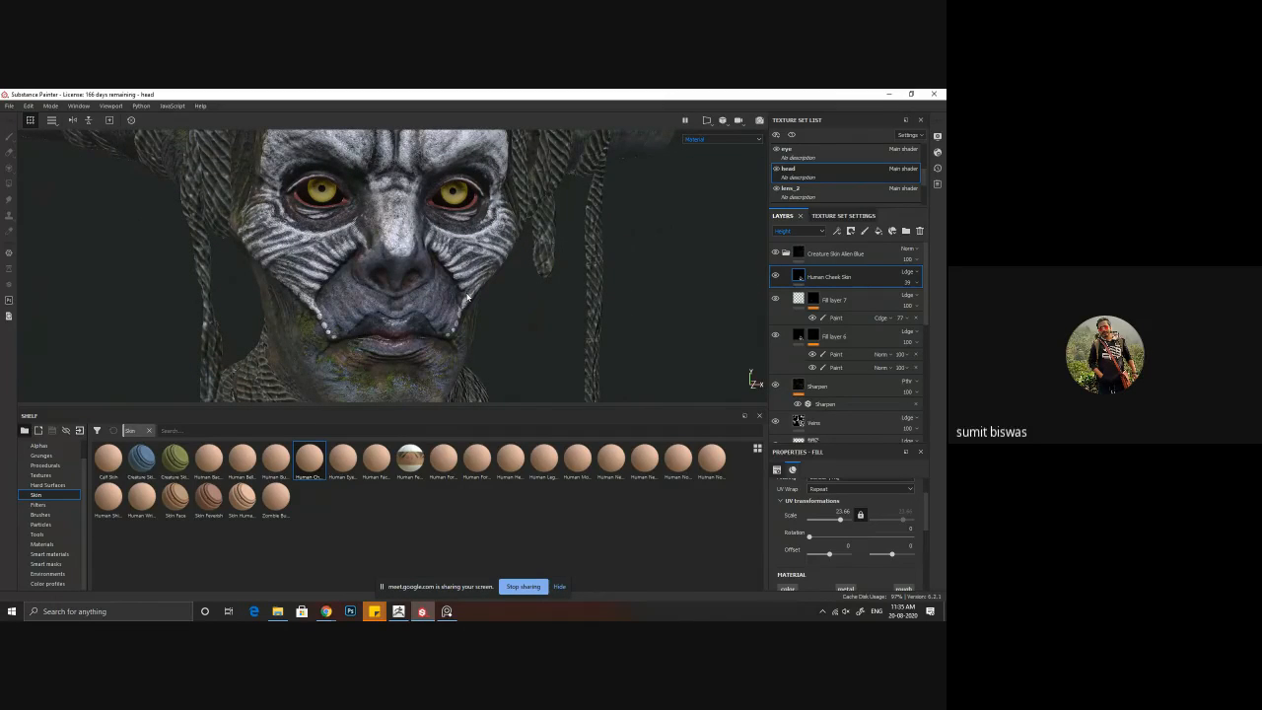
alt+right_drag(447, 286, 406, 324)
alt+middle_drag(406, 323, 410, 295)
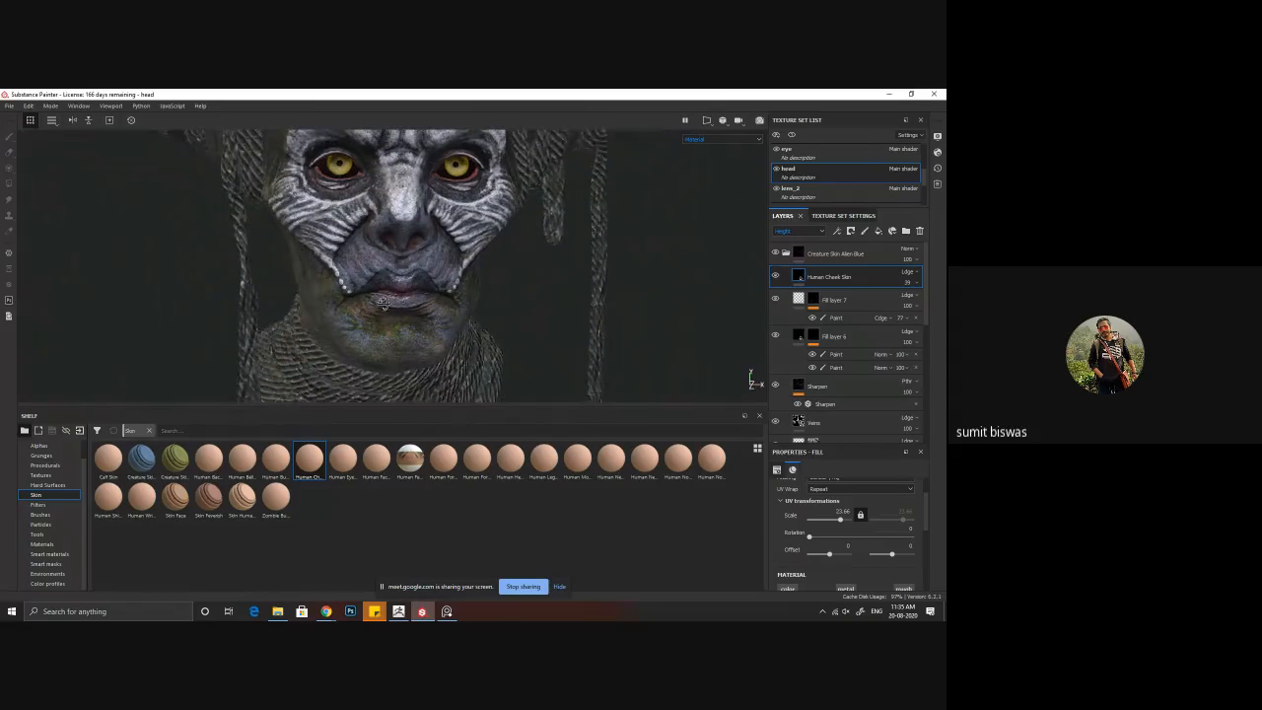
alt+drag(411, 295, 381, 304)
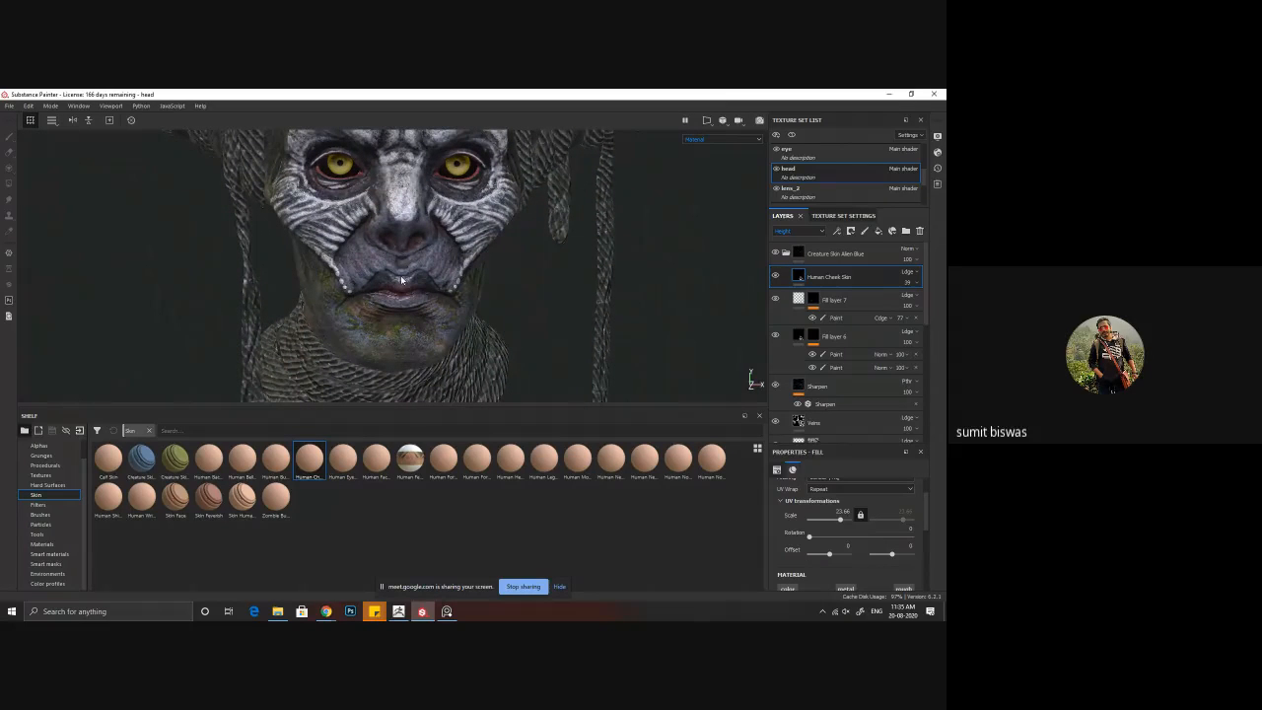
alt+drag(406, 251, 399, 280)
alt+right_drag(487, 307, 412, 225)
alt+middle_drag(413, 225, 397, 291)
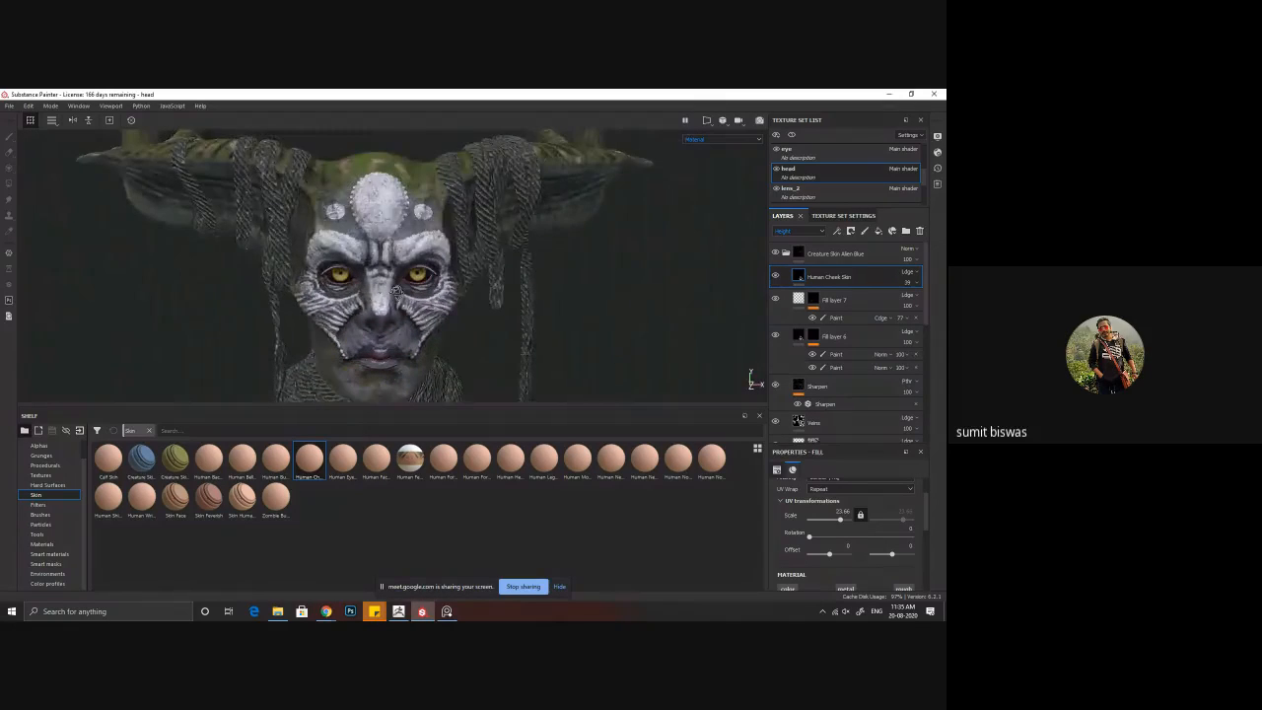
alt+drag(396, 291, 502, 288)
alt+drag(441, 328, 332, 321)
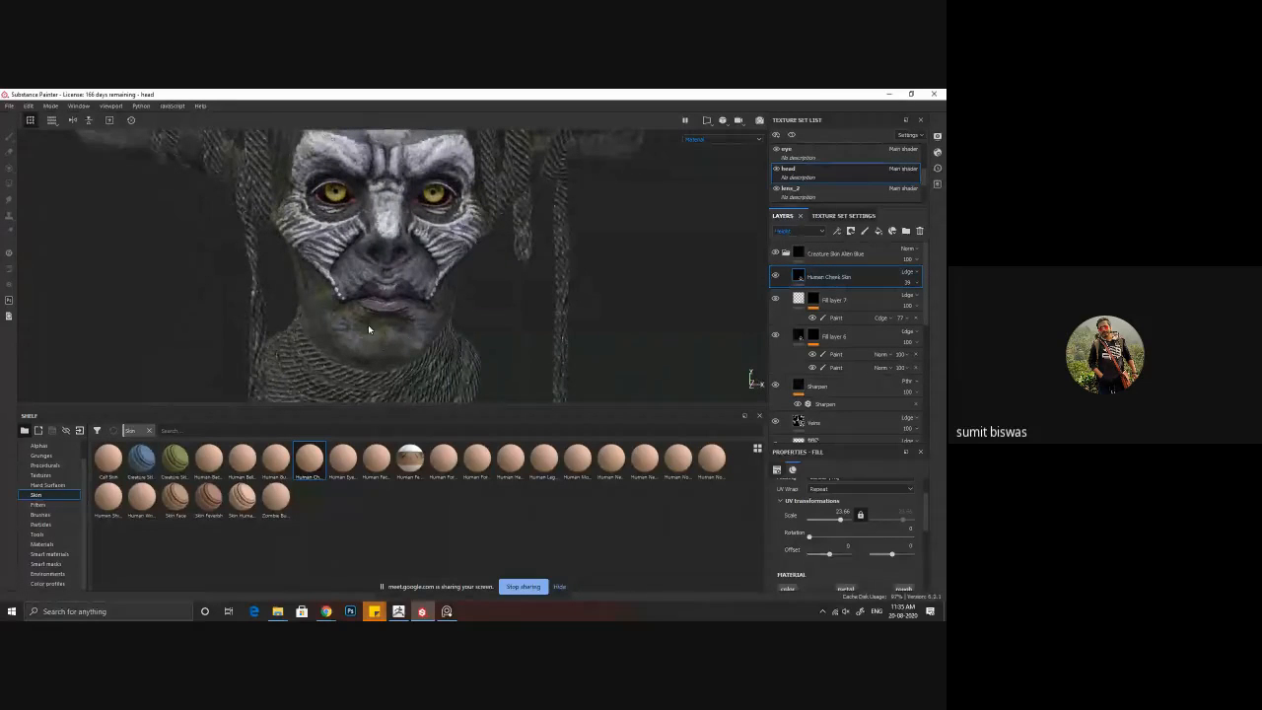
alt+middle_drag(407, 329, 409, 318)
alt+drag(414, 323, 593, 232)
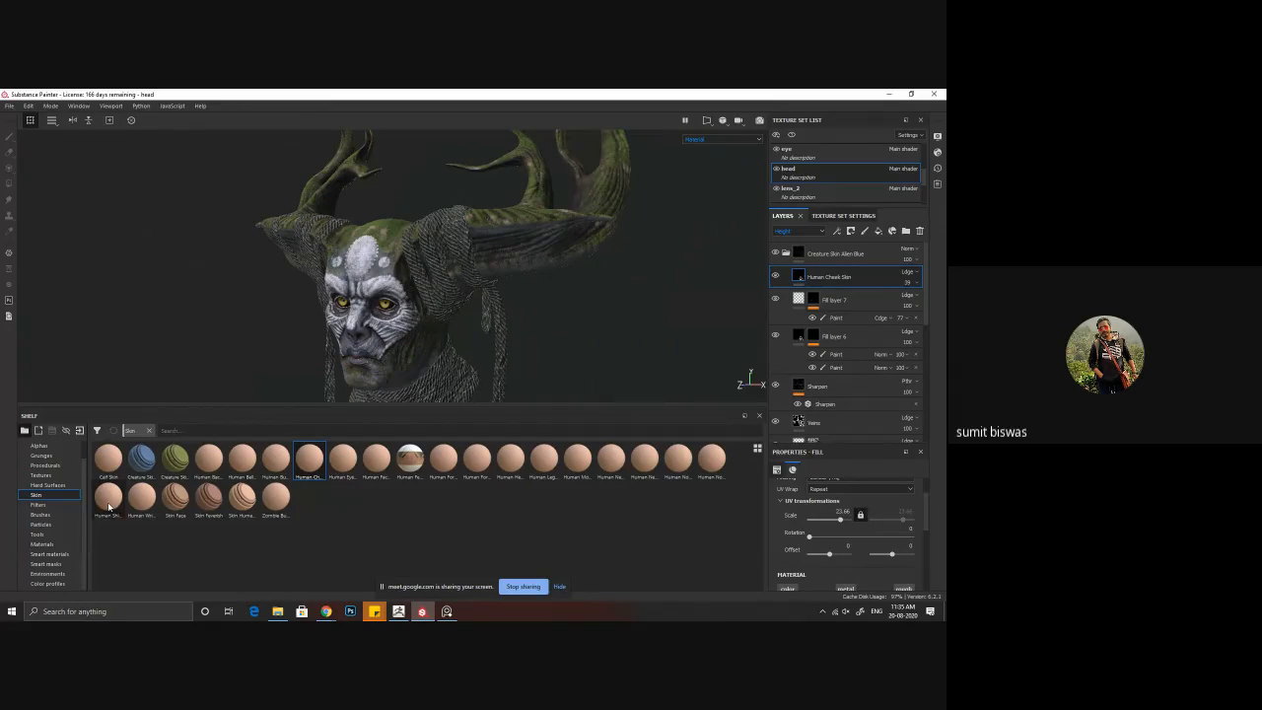
Step: Return the layer stack to the Base Color channel, select Fill layer 3, and compare the head with it hidden and shown
scroll(903, 373, down, 3)
scroll(902, 373, down, 3)
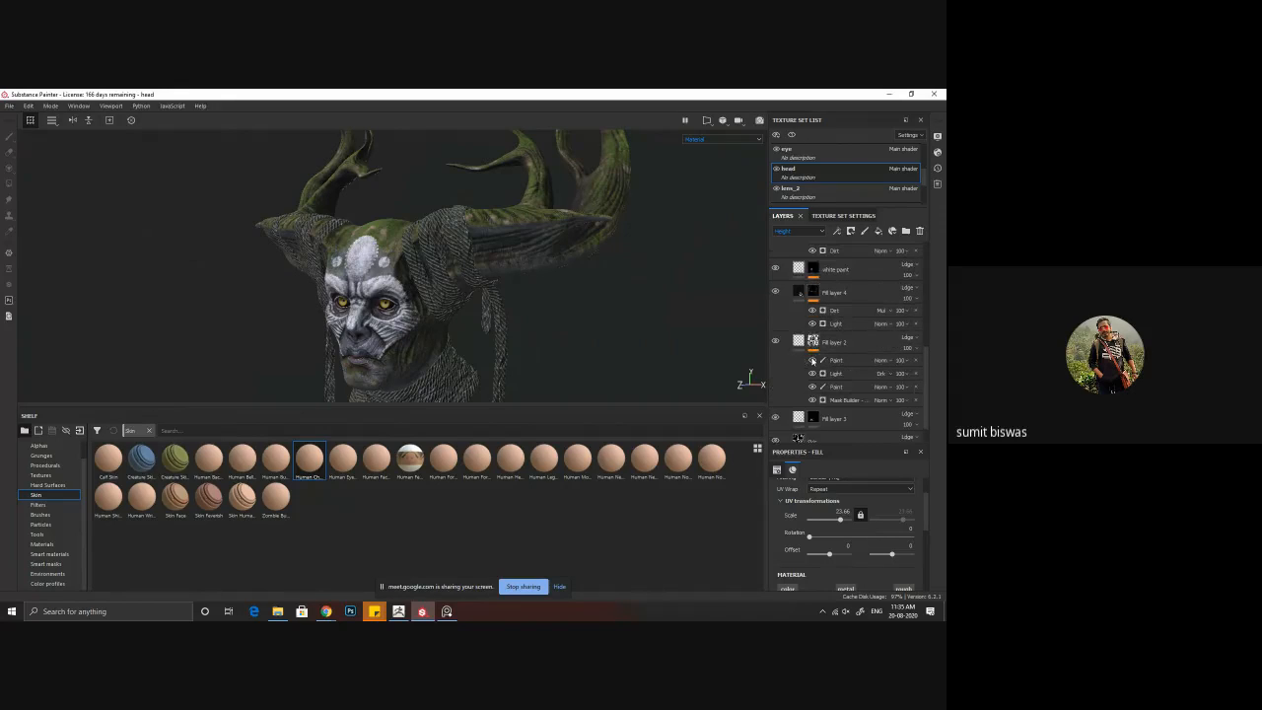
click(799, 231)
click(789, 239)
scroll(859, 373, down, 1)
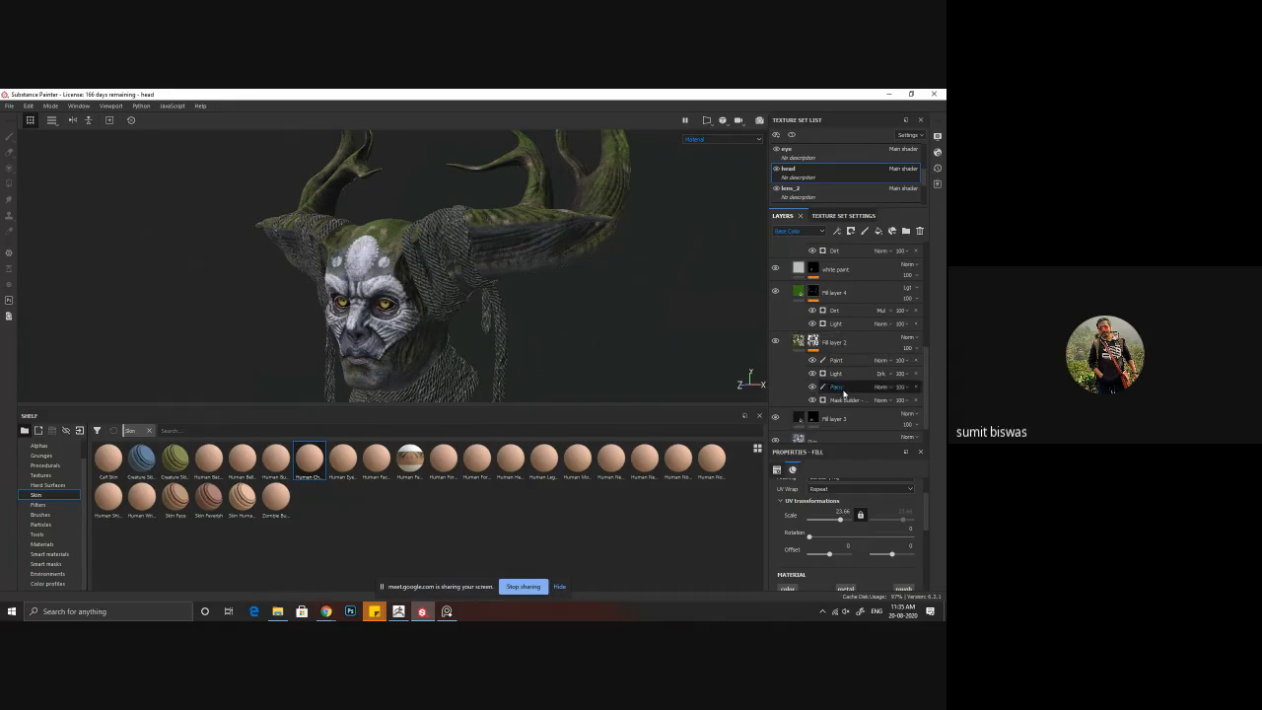
click(851, 388)
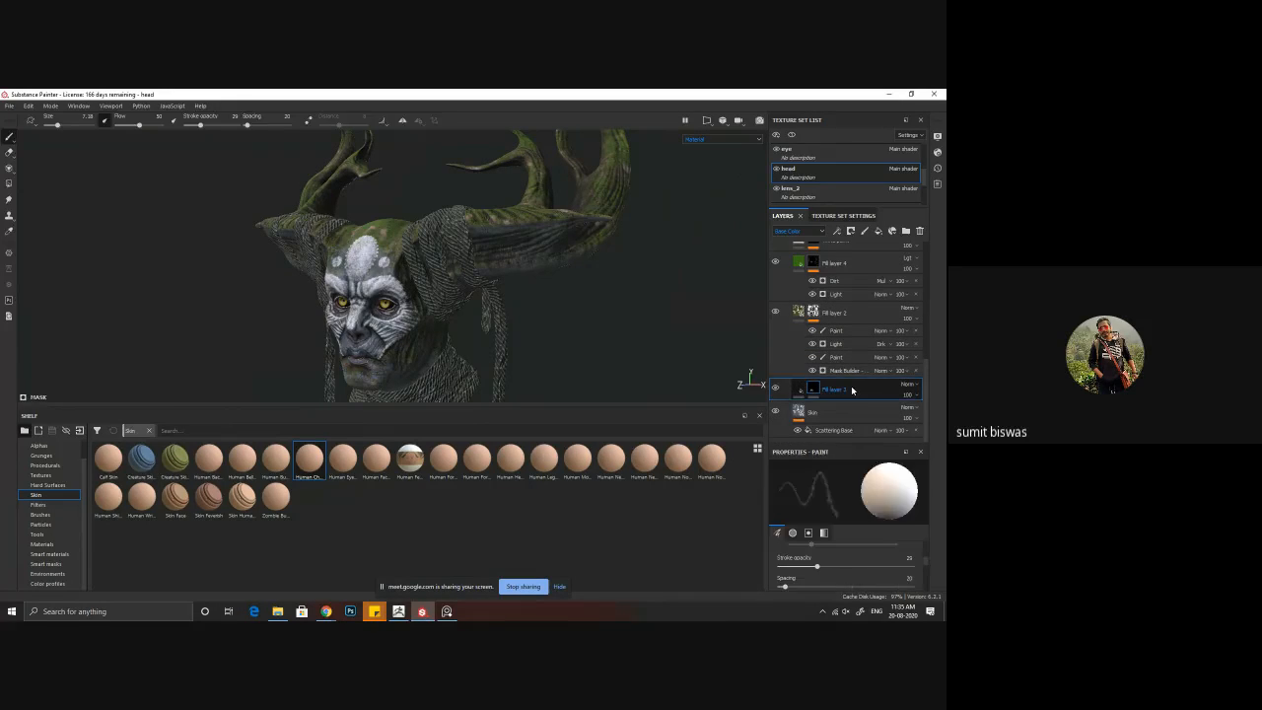
click(774, 390)
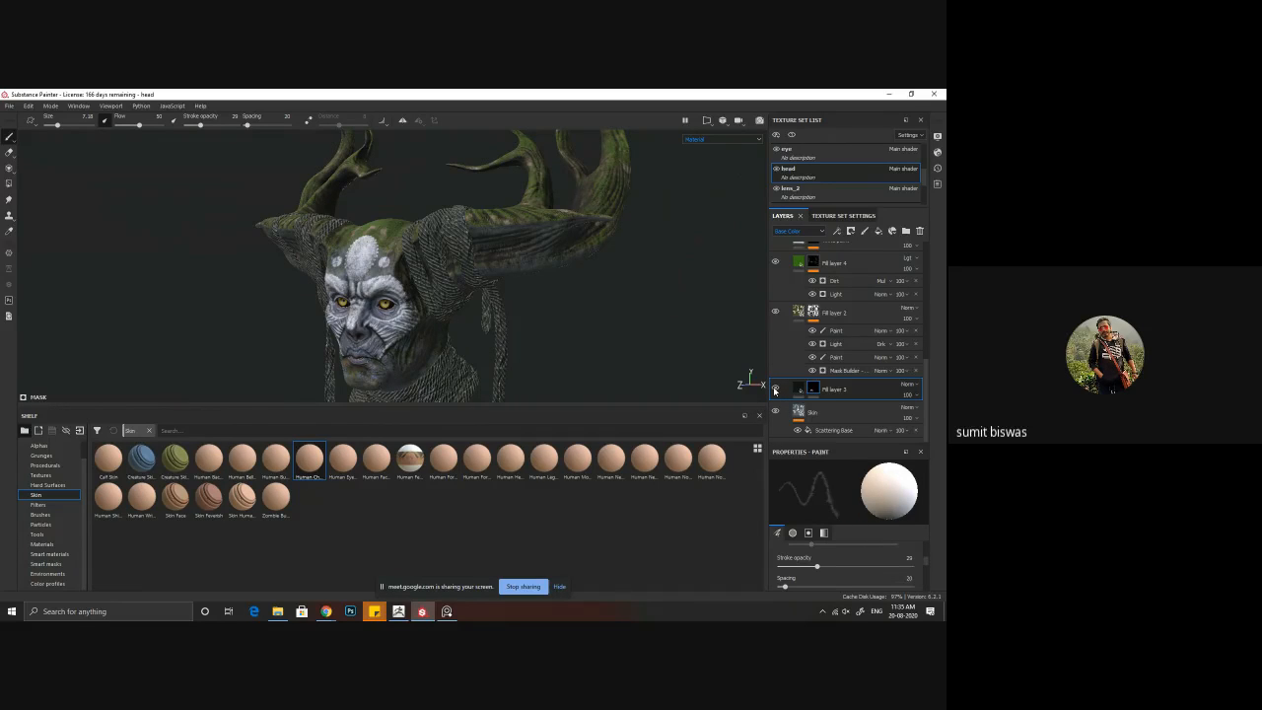
click(775, 390)
click(774, 389)
click(774, 390)
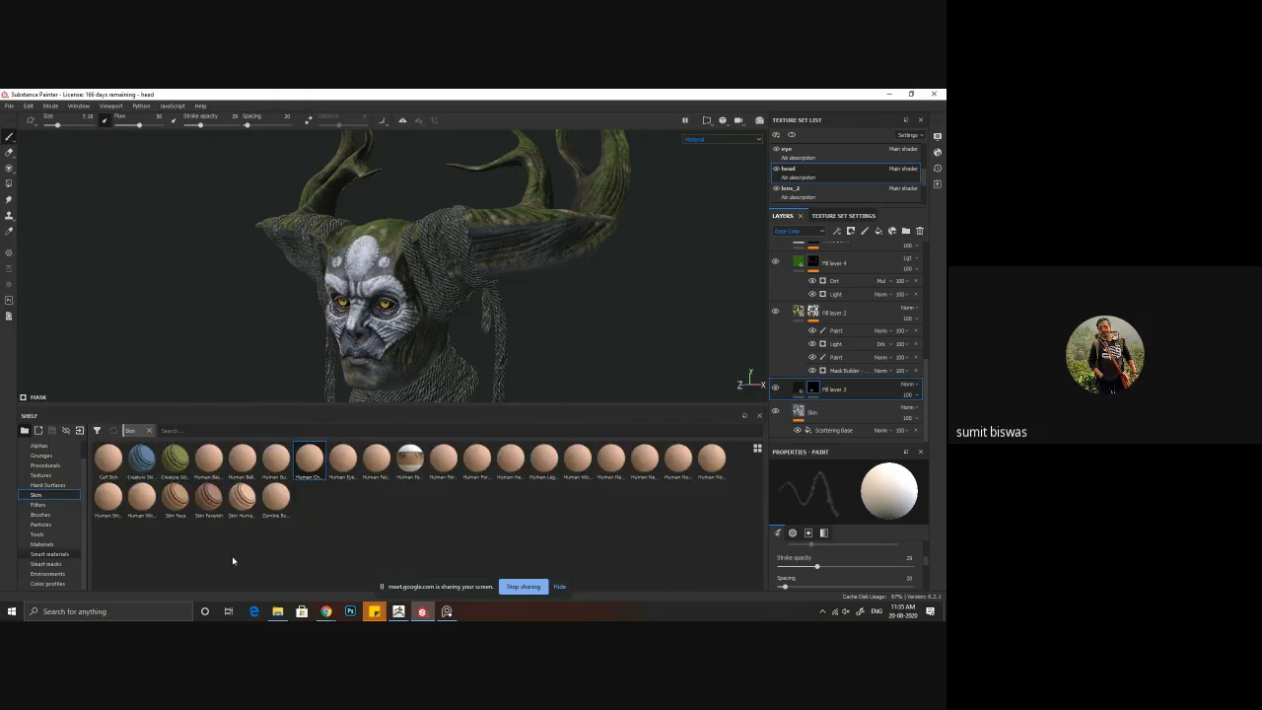
Step: Search the smart materials for "woo" and add Wood Ship Hull Old directly above Fill layer 3
click(49, 554)
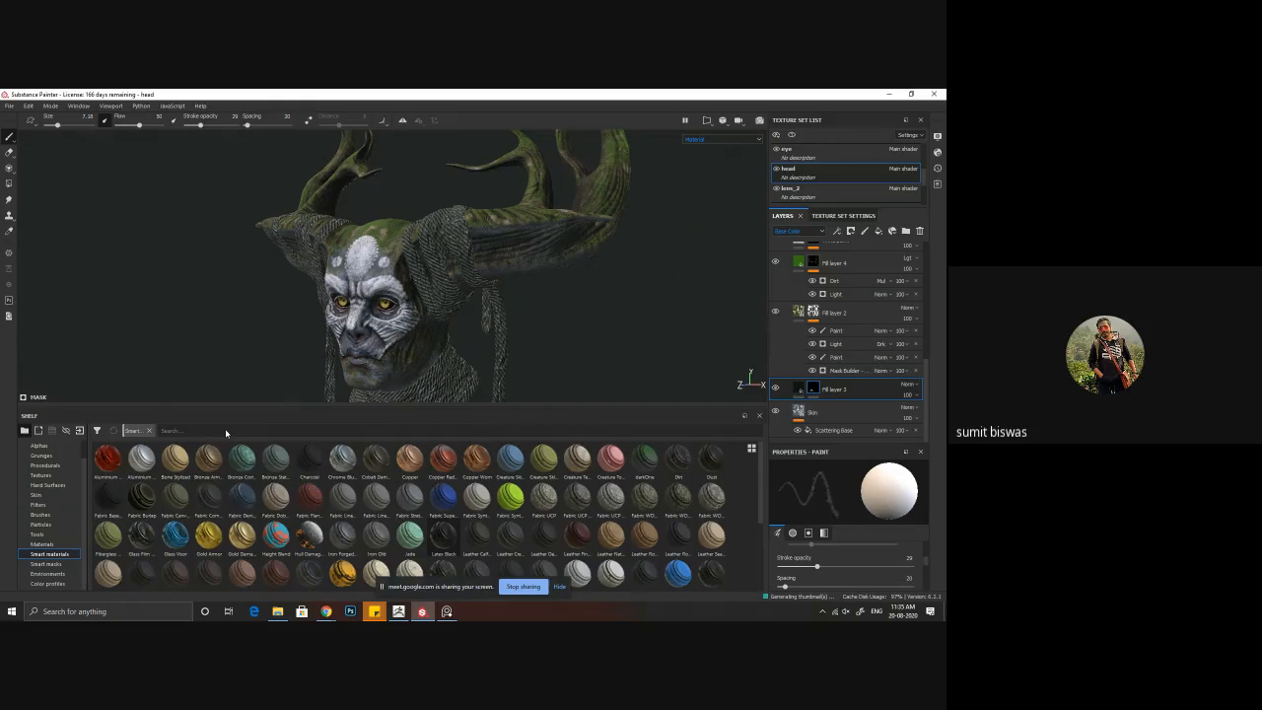
scroll(226, 434, down, 3)
click(185, 431)
text(woo)
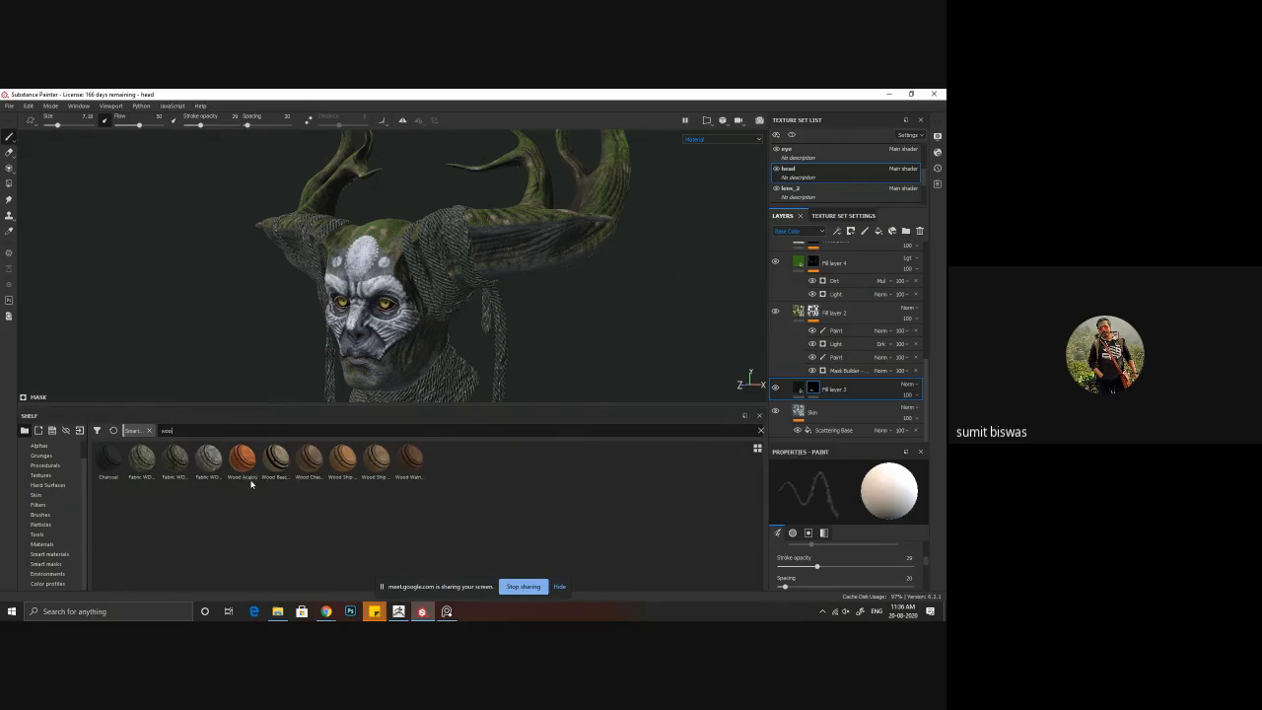
mouse_move(304, 466)
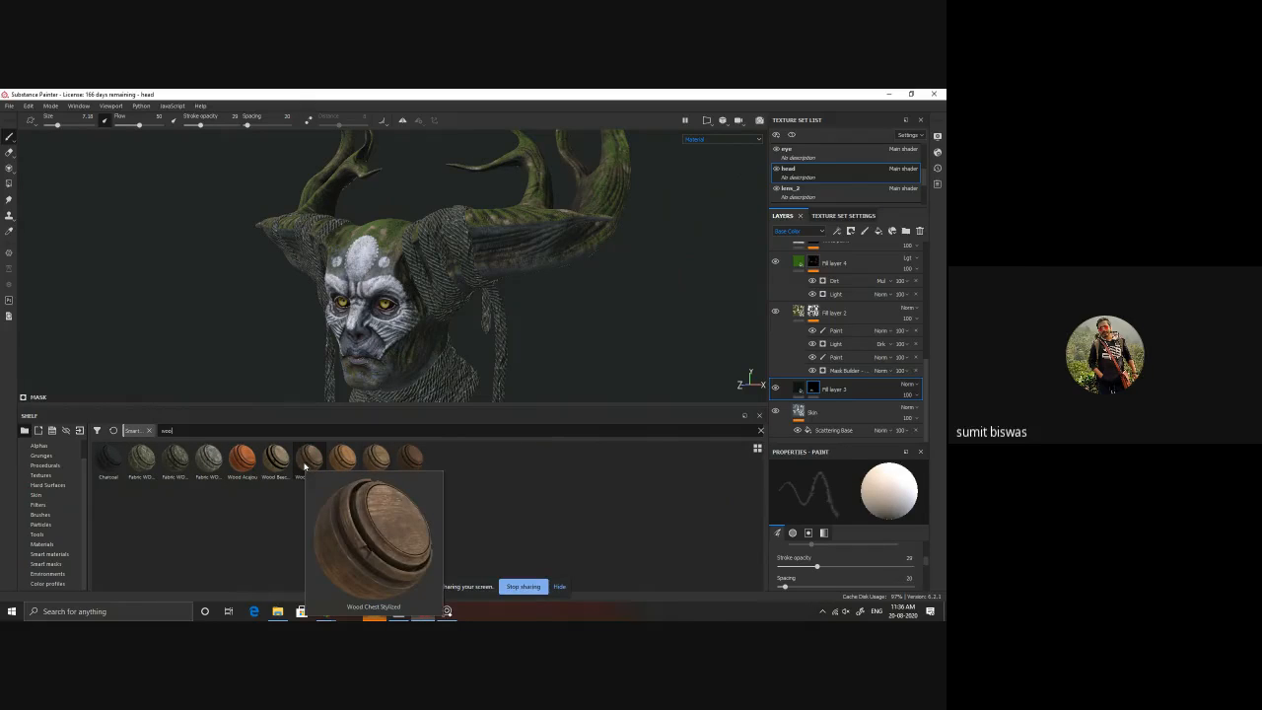
mouse_move(396, 468)
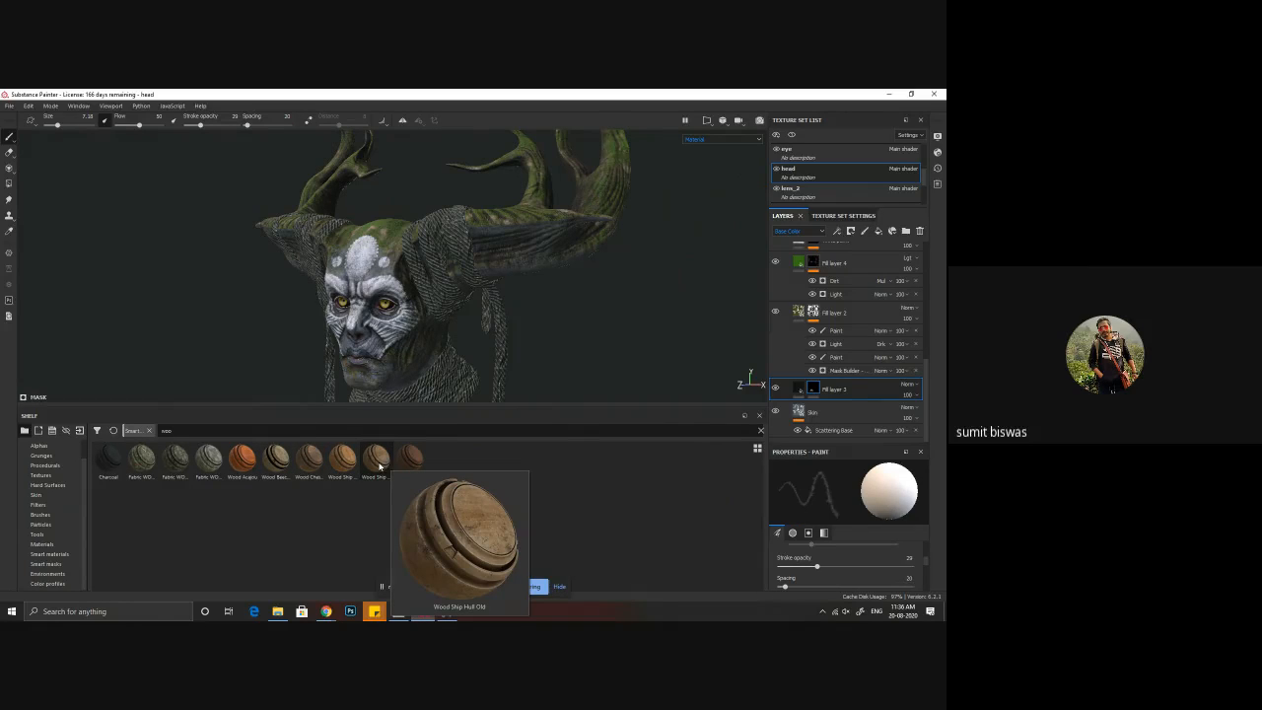
drag(371, 469, 838, 383)
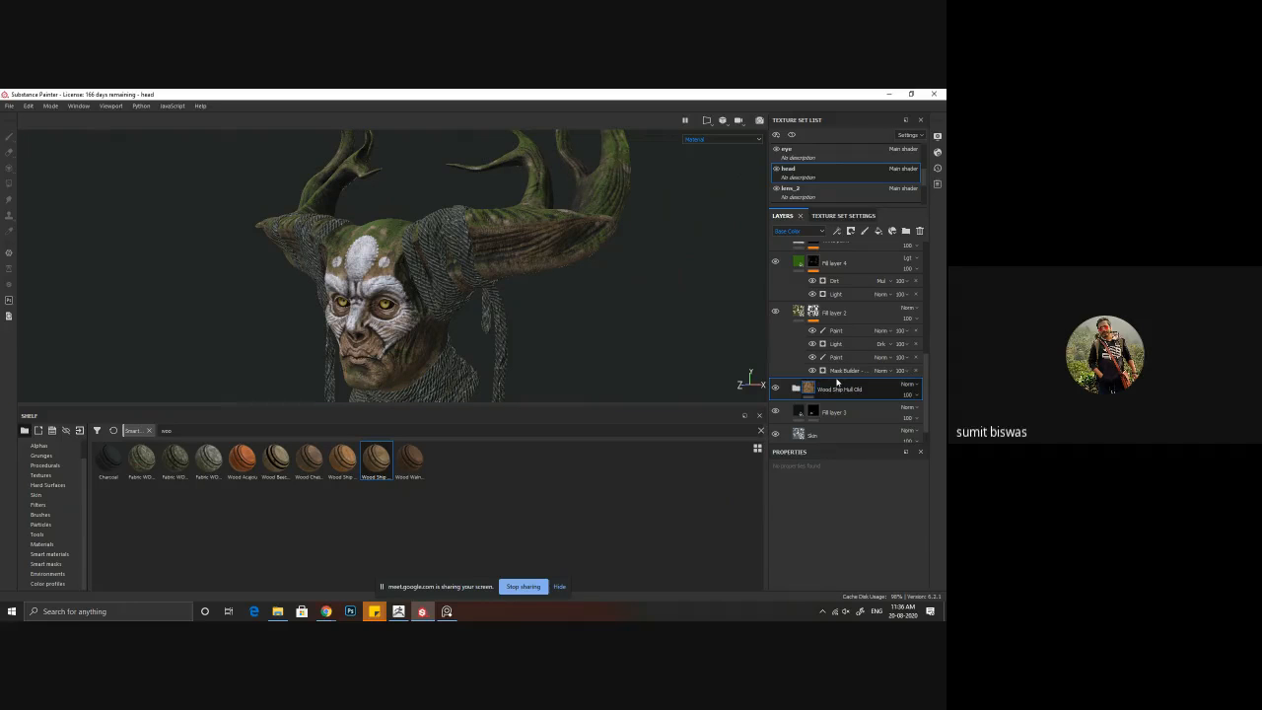
Step: Inspect the horned head from several angles and compare it with the Wood Ship Hull Old material hidden and shown
alt+drag(402, 307, 474, 296)
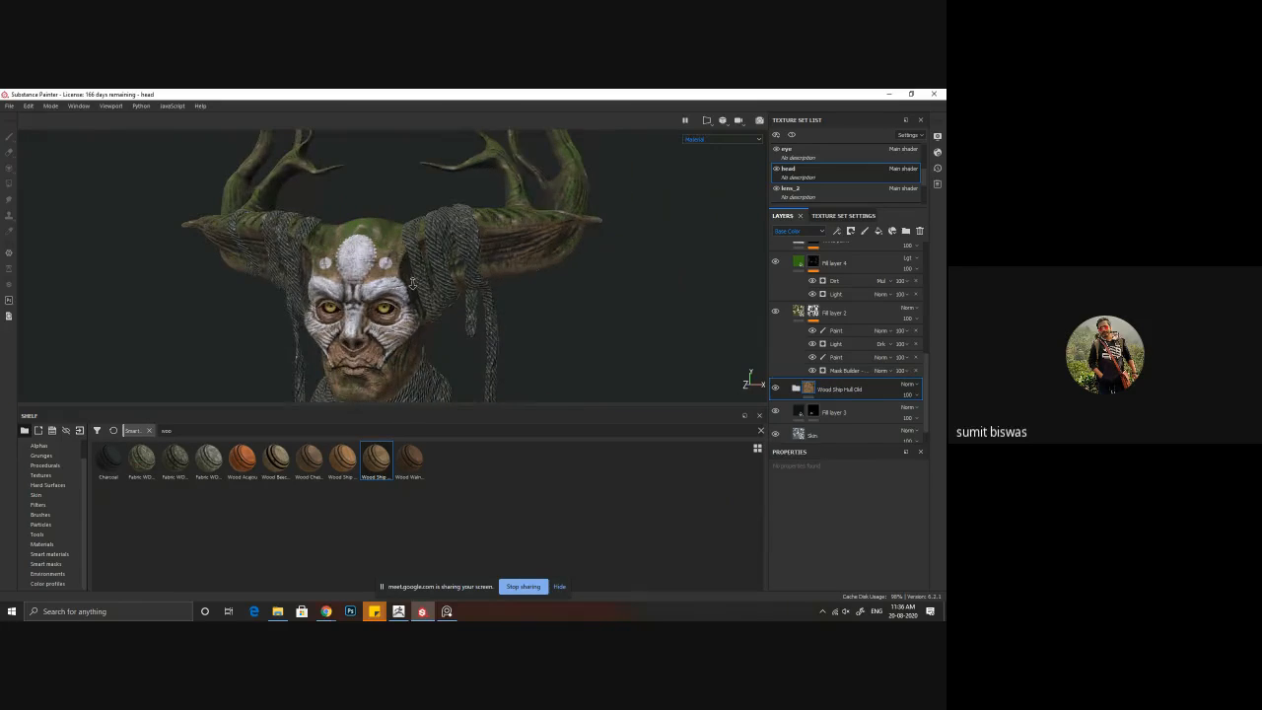
alt+right_drag(421, 197, 473, 279)
alt+middle_drag(377, 375, 468, 238)
alt+drag(467, 238, 360, 275)
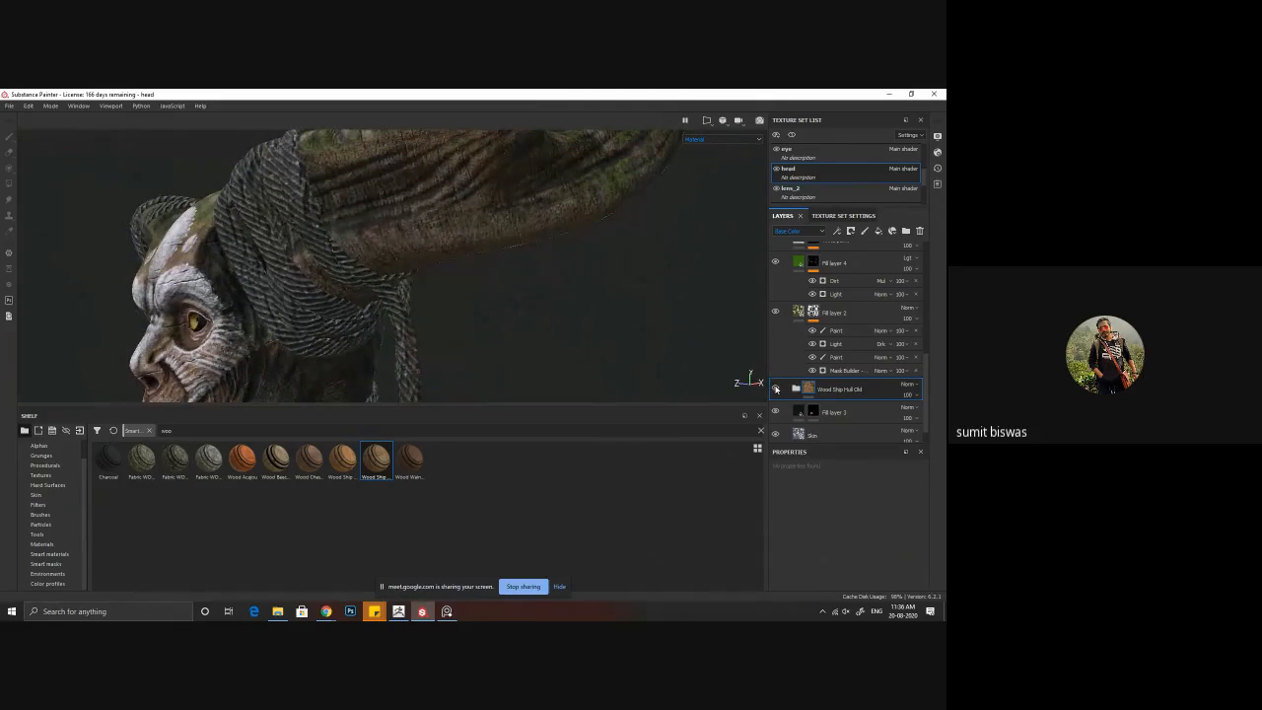
click(775, 390)
click(775, 390)
click(797, 390)
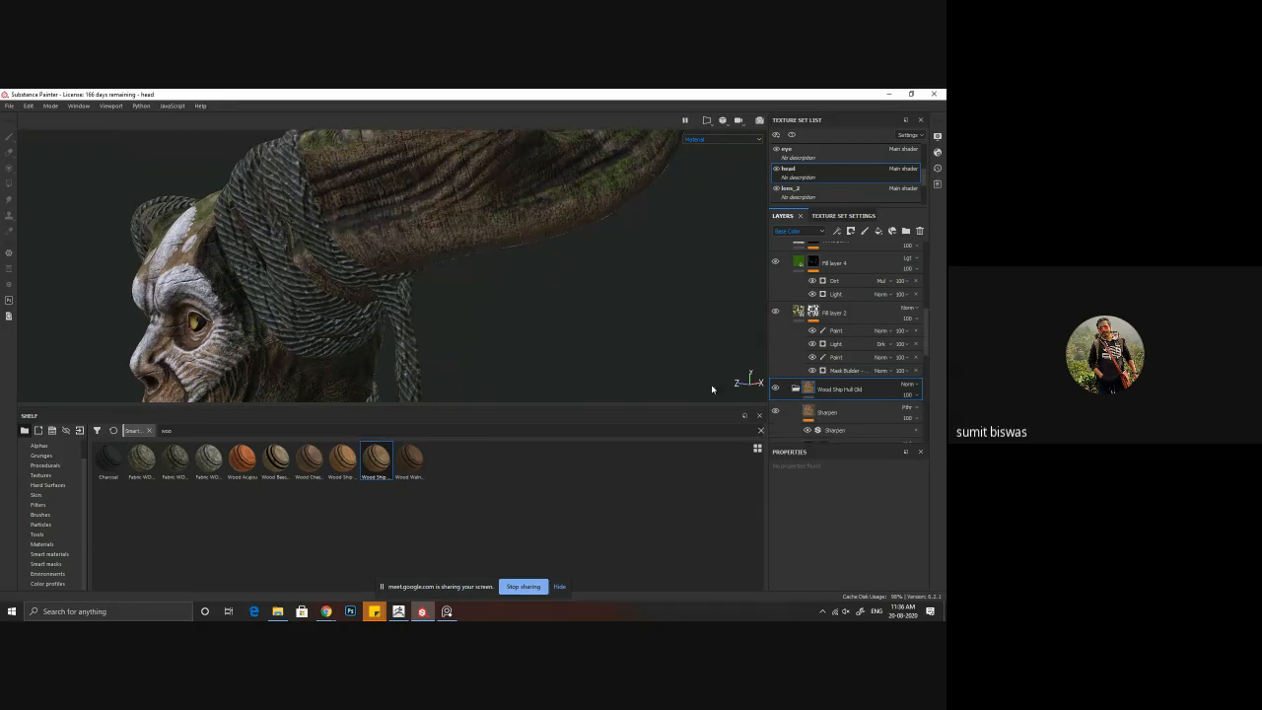
click(796, 390)
alt+drag(478, 300, 403, 275)
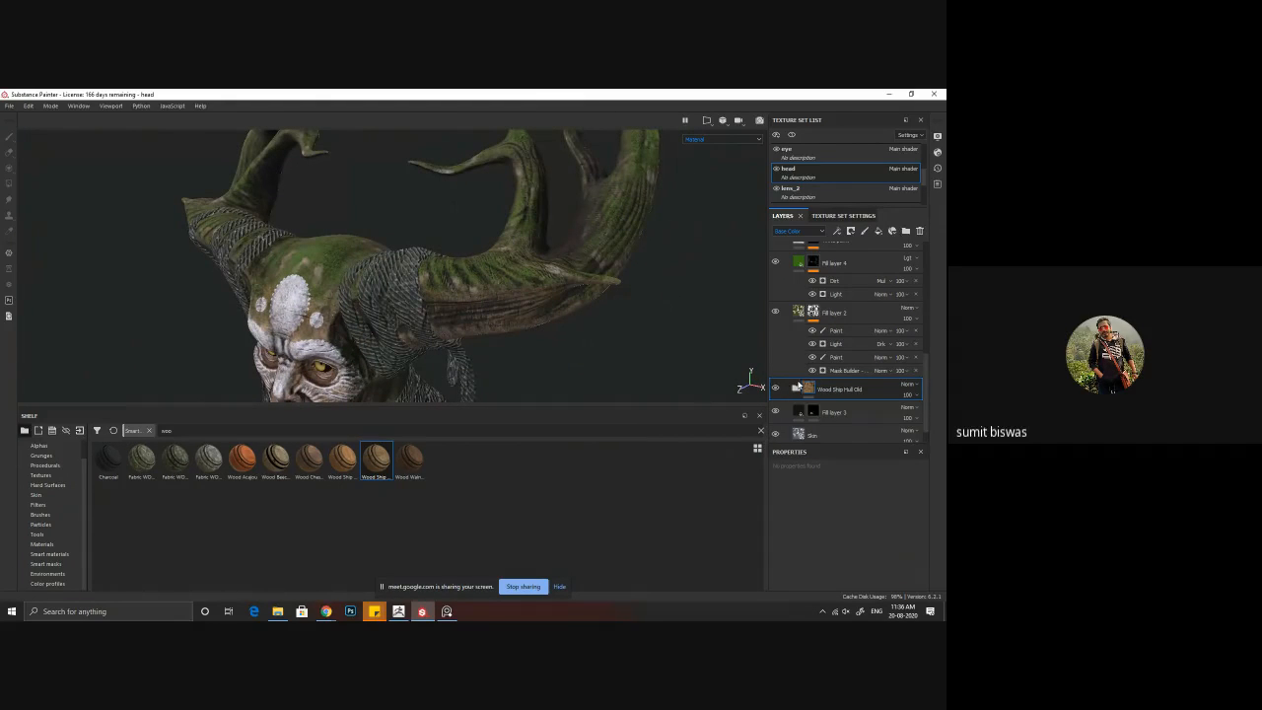
Step: Add a black mask to Wood Ship Hull Old and apply a Curvature generator to it
right_click(806, 388)
click(833, 406)
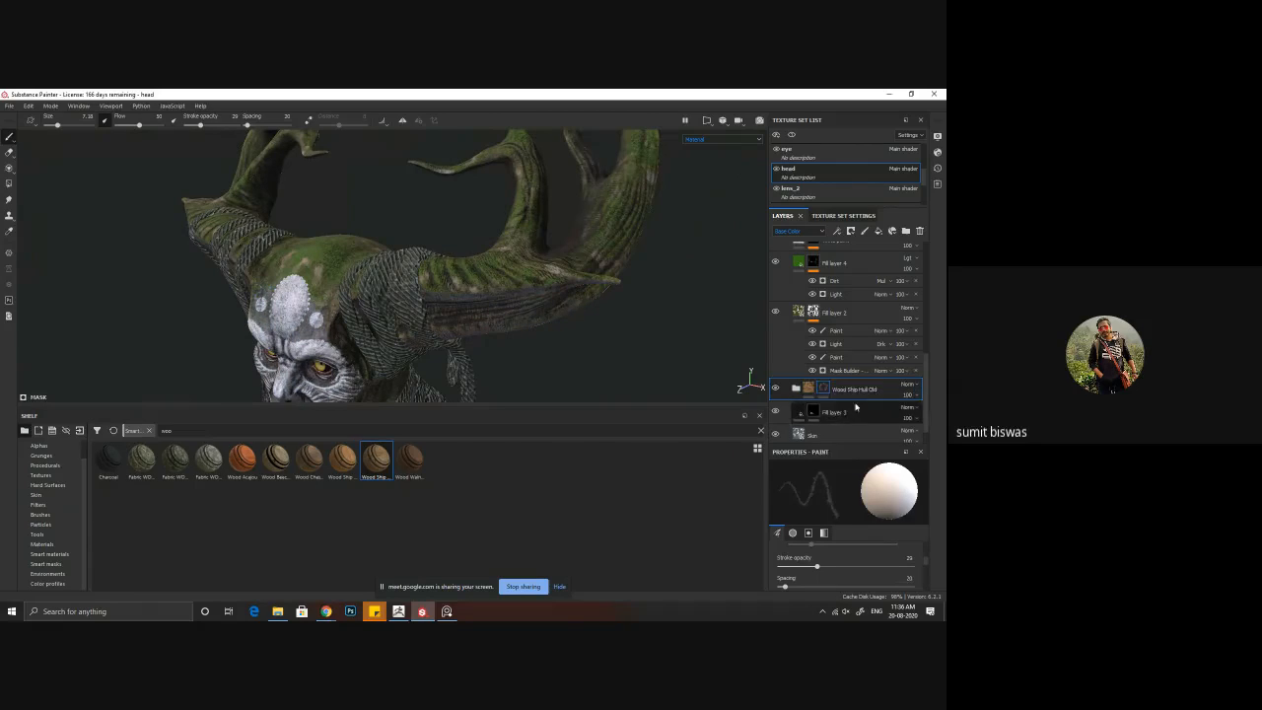
alt+drag(447, 347, 626, 343)
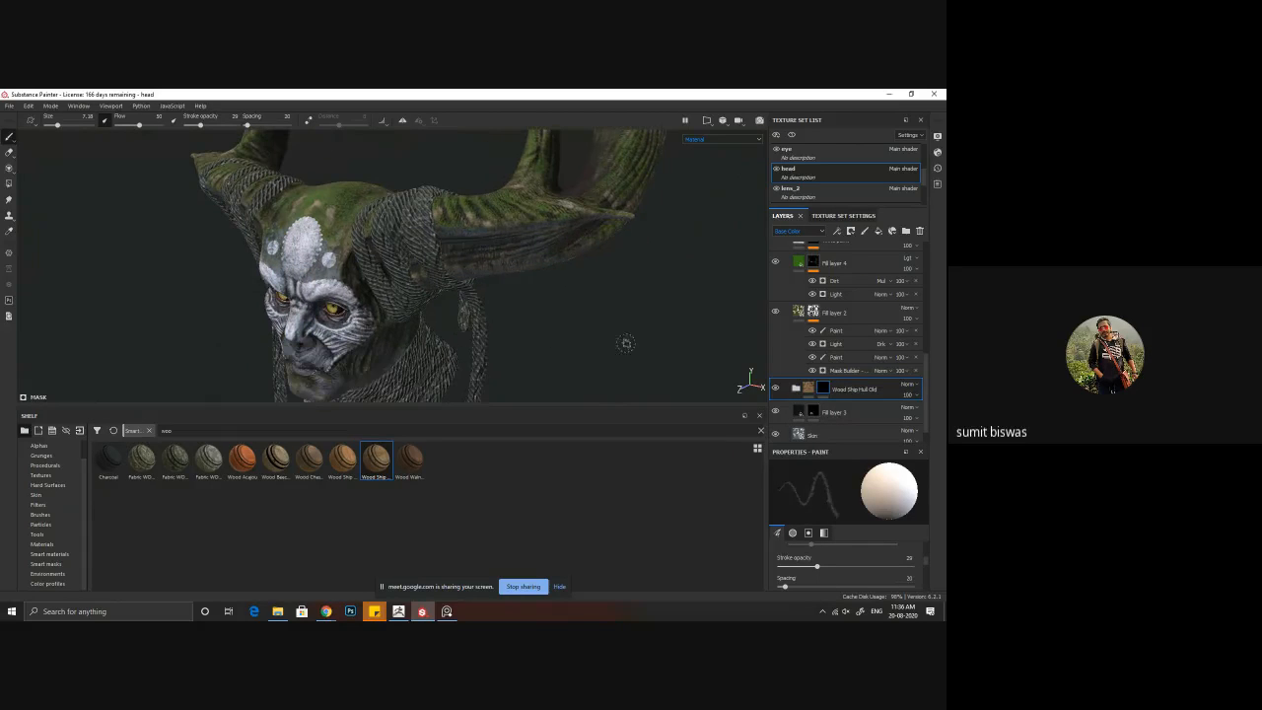
right_click(824, 389)
click(862, 302)
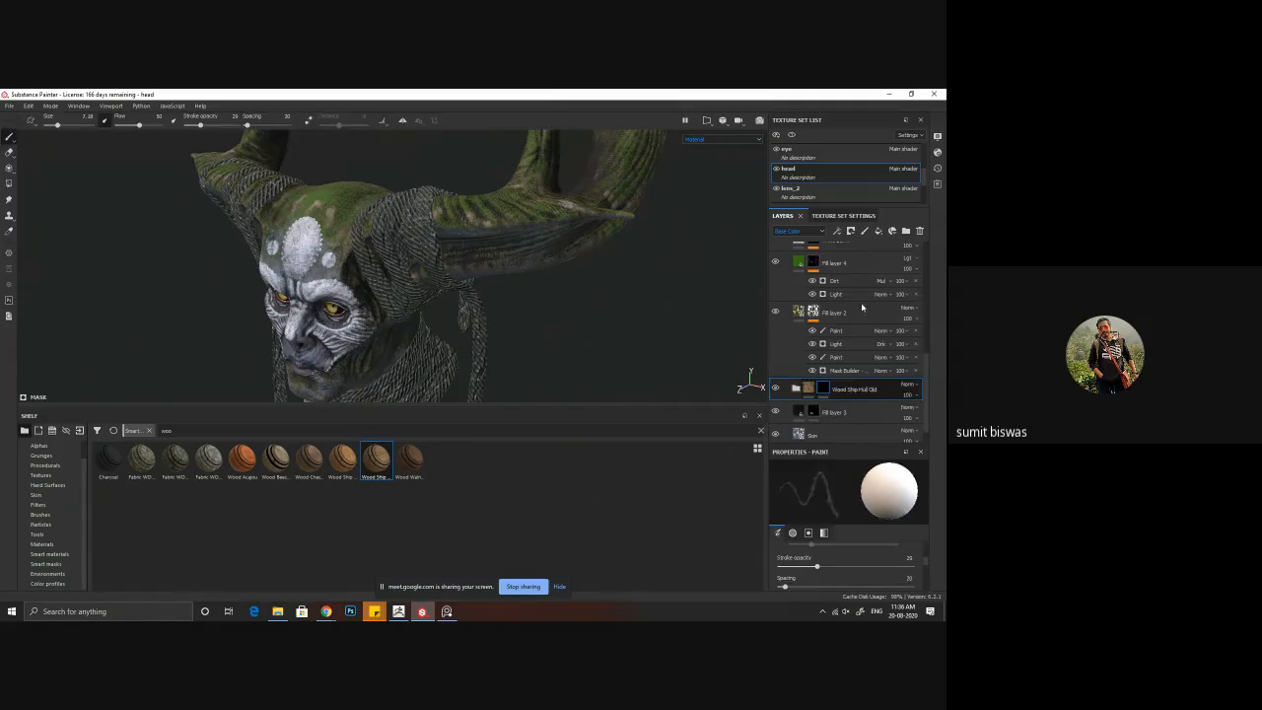
click(851, 491)
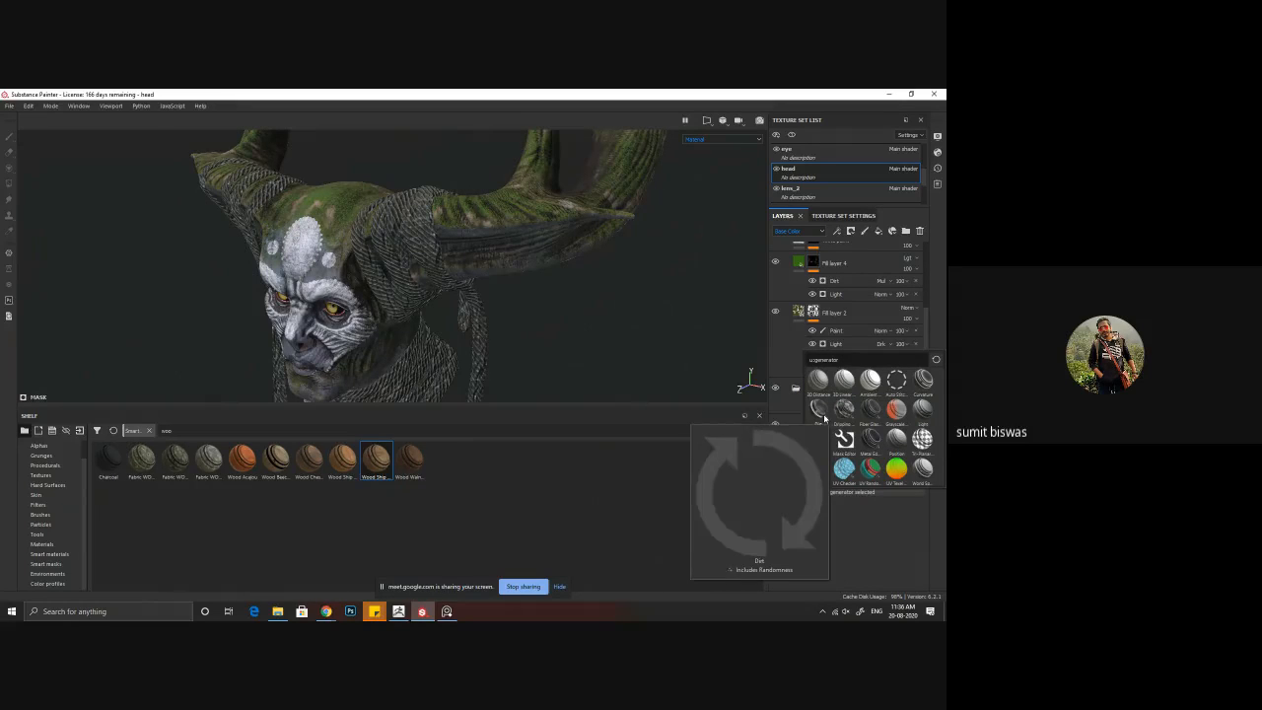
mouse_move(823, 417)
mouse_move(877, 415)
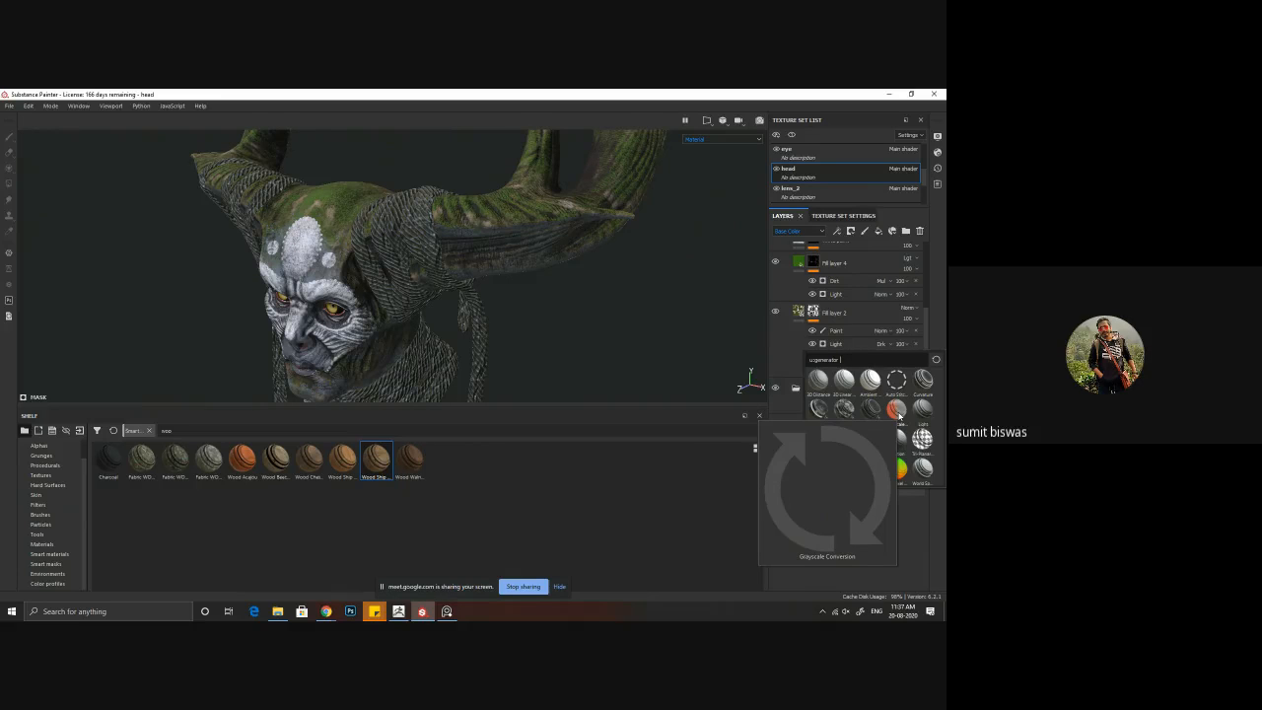
click(919, 391)
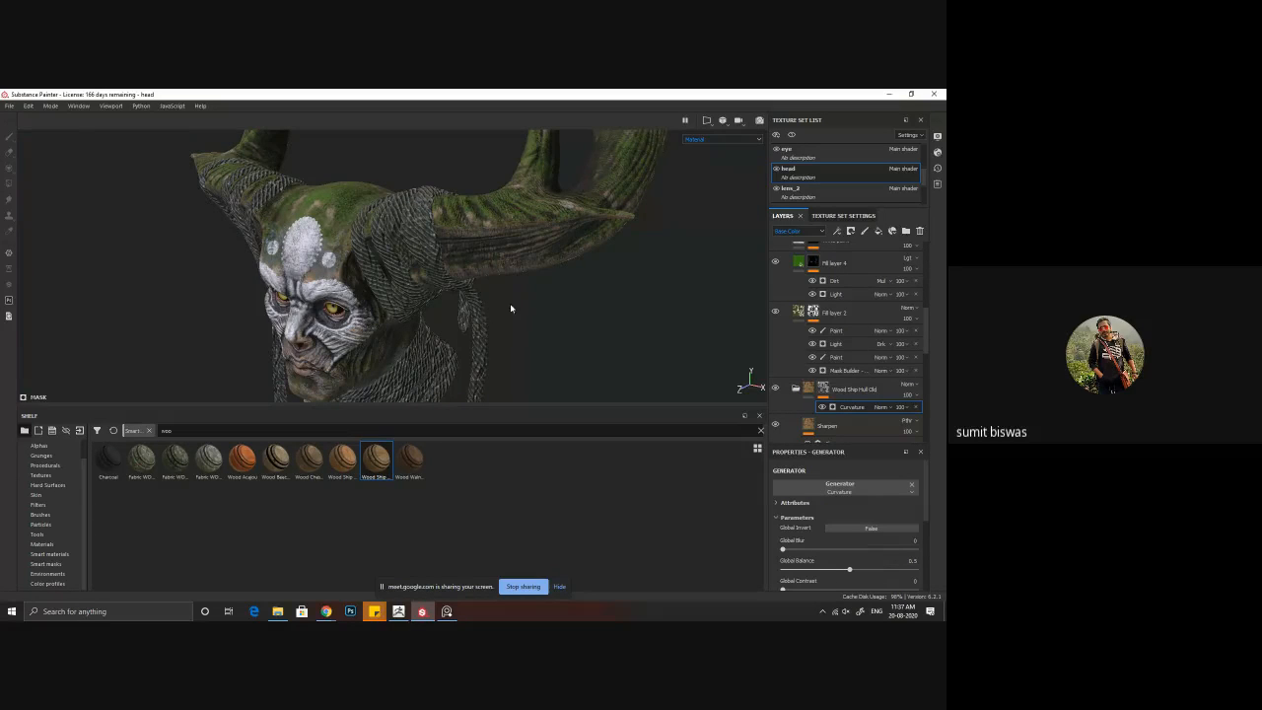
Step: Compare the face with the curvature-masked wood material hidden and shown, and examine the face and horns up close
alt+drag(510, 309, 778, 360)
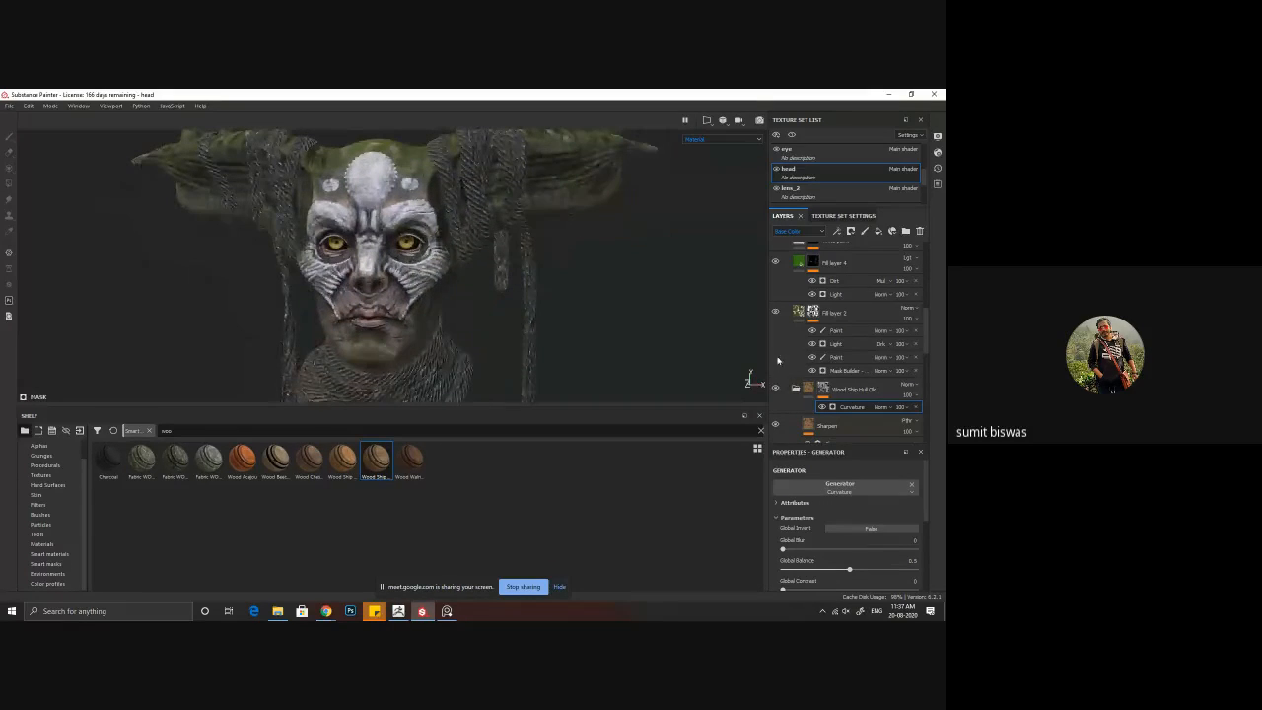
click(776, 389)
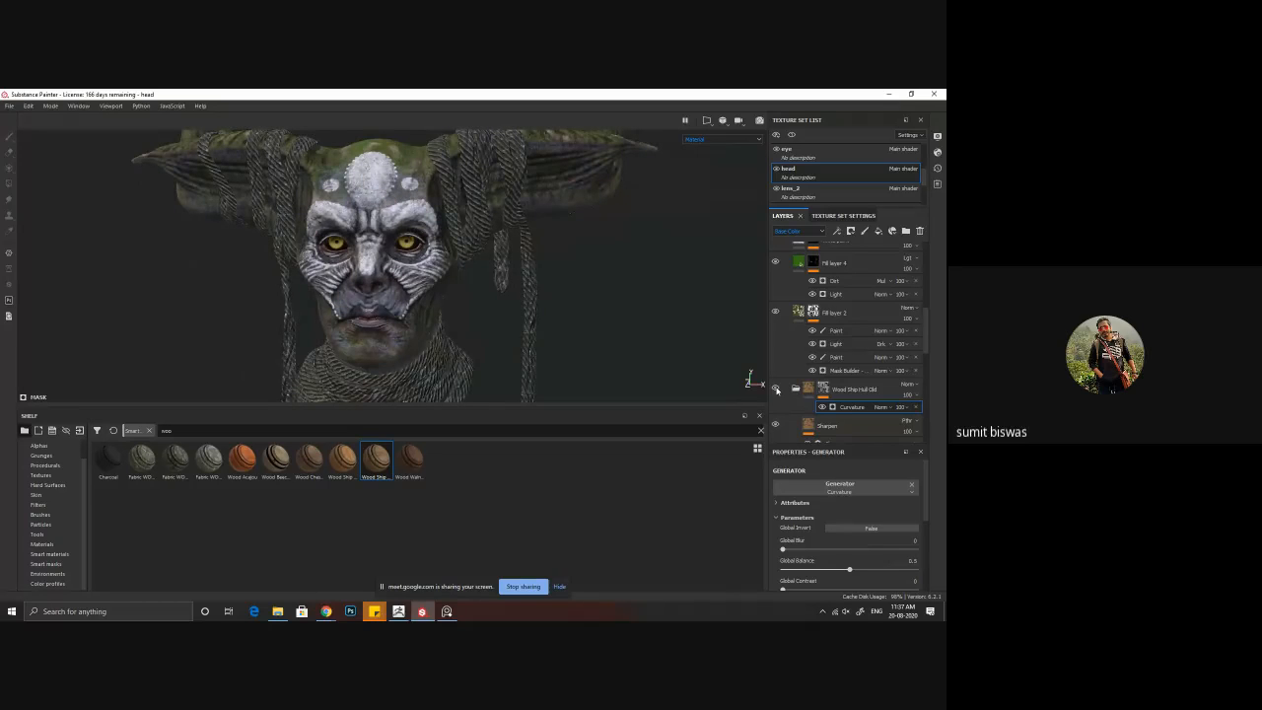
click(776, 391)
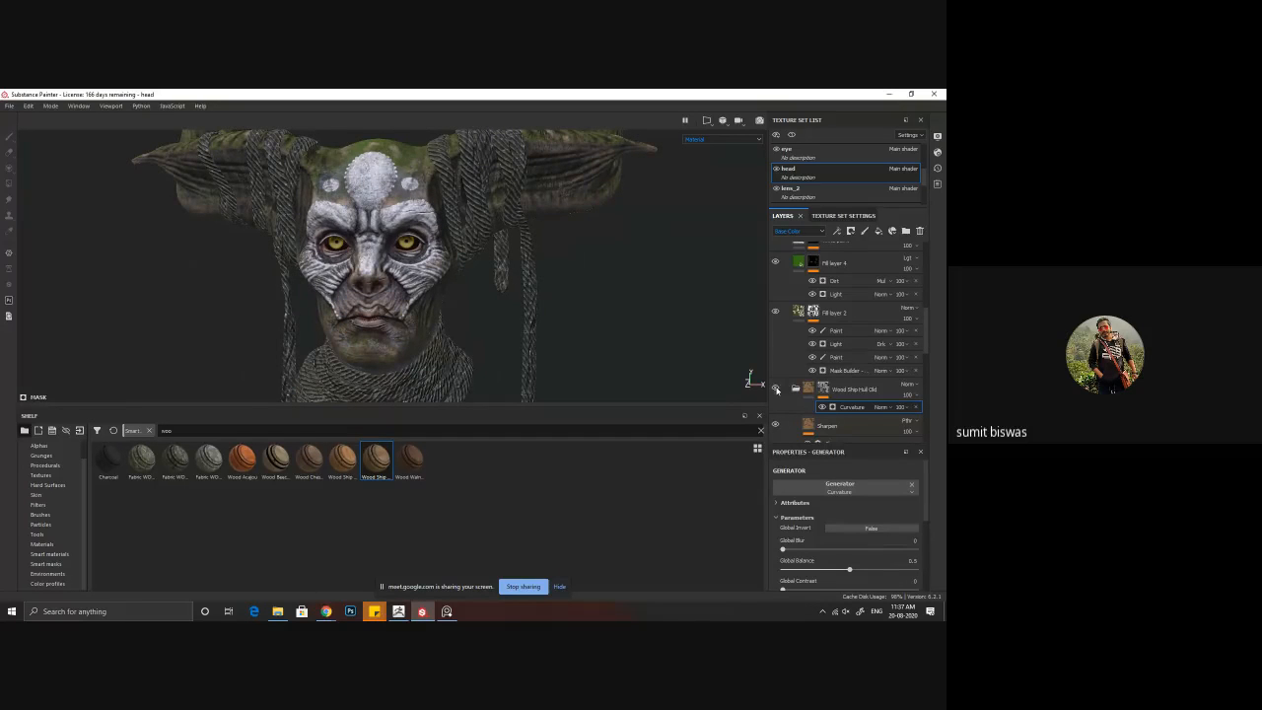
alt+drag(648, 241, 550, 338)
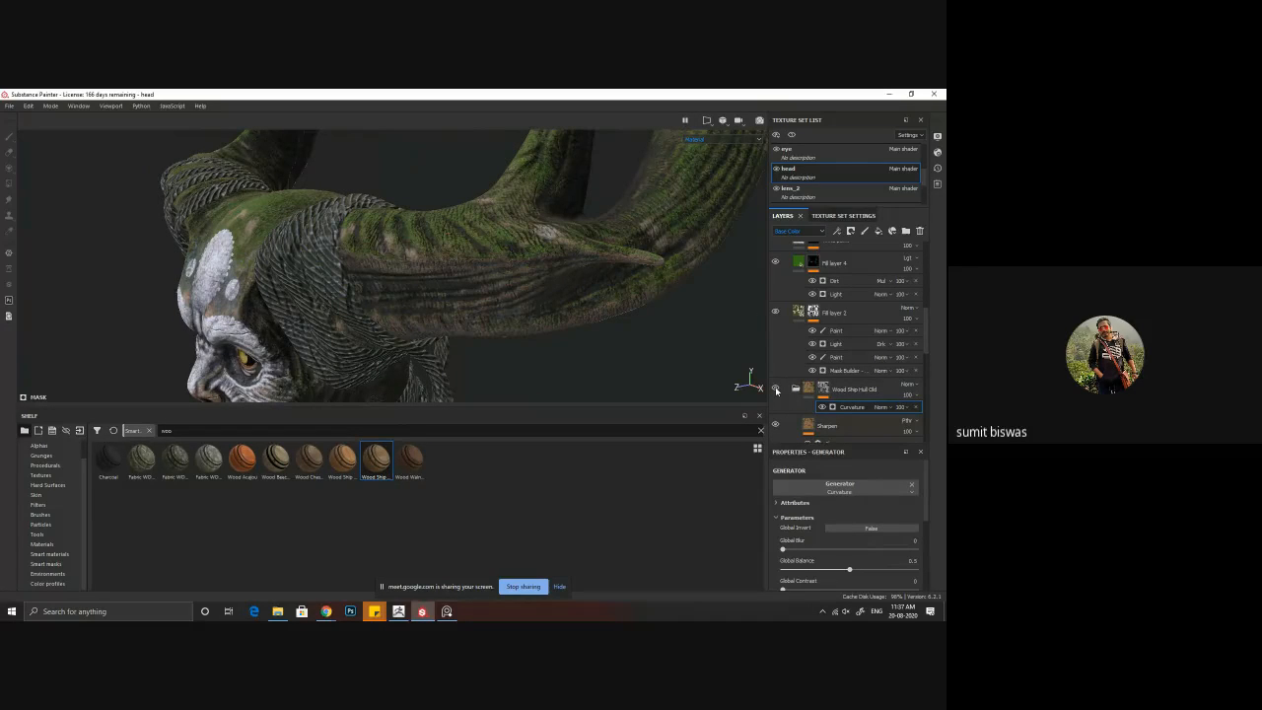
alt+drag(575, 265, 408, 232)
alt+middle_drag(408, 232, 410, 298)
alt+drag(411, 298, 405, 284)
alt+right_drag(405, 296, 471, 378)
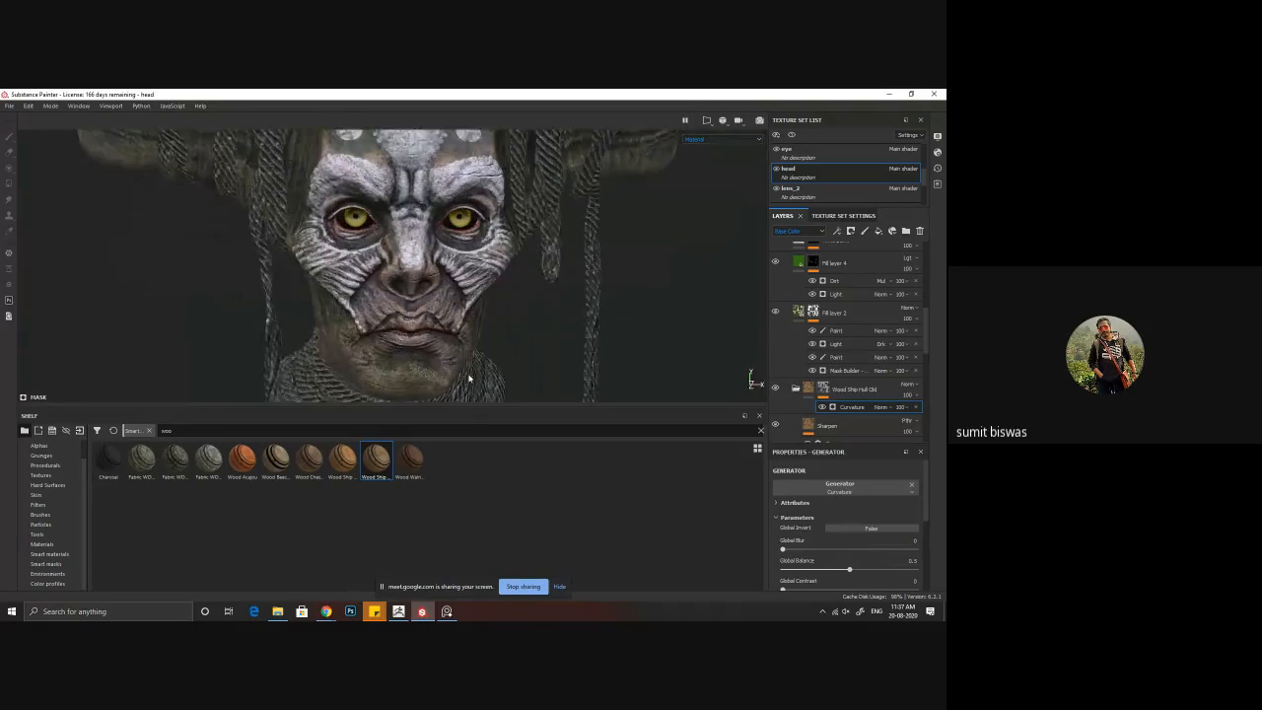
alt+middle_drag(470, 378, 398, 330)
alt+drag(399, 330, 434, 286)
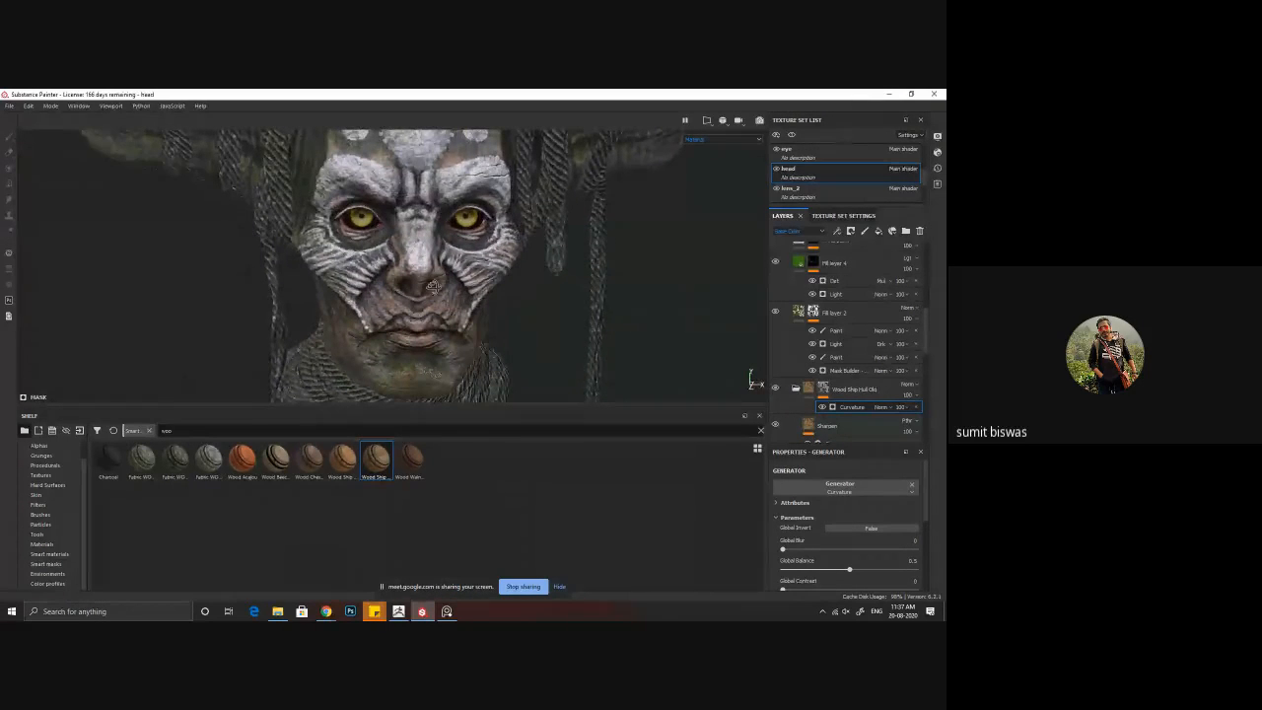
alt+right_drag(420, 261, 513, 314)
alt+middle_drag(513, 313, 421, 265)
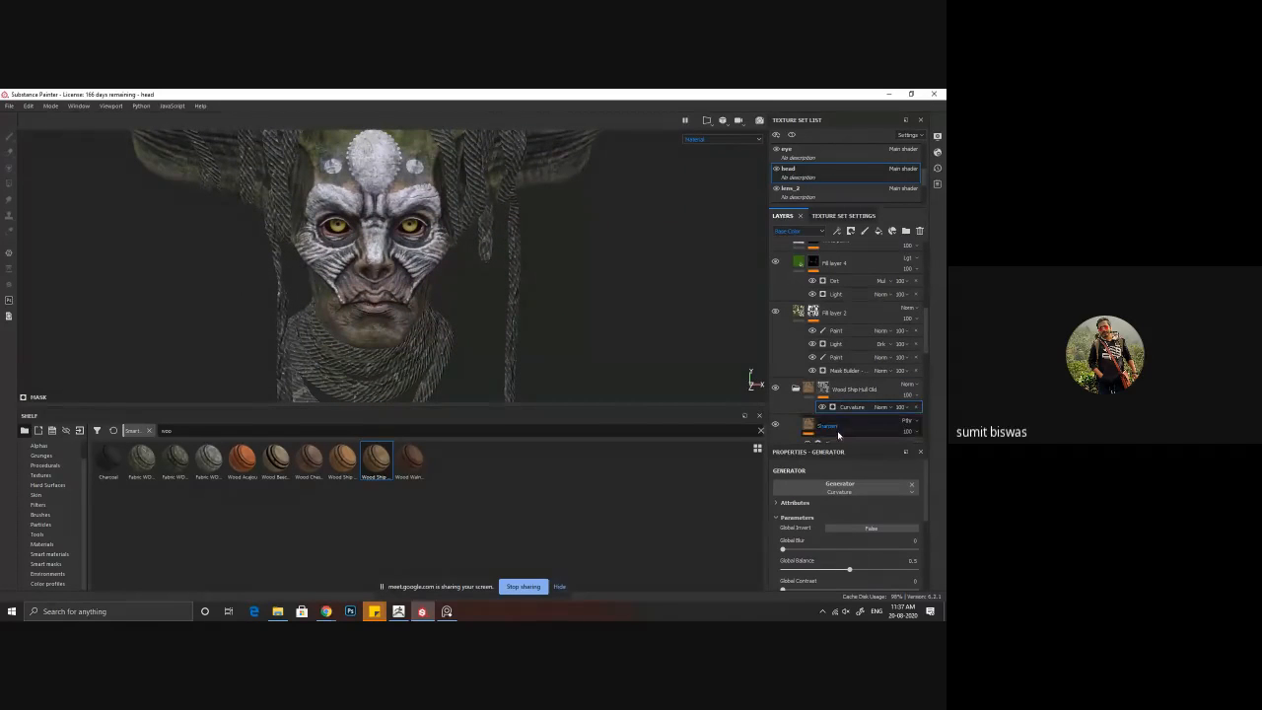
Step: Set the Curvature generator's Global Balance to 0.75 while checking the horn and face
alt+middle_drag(538, 235, 418, 302)
alt+drag(418, 302, 366, 281)
alt+right_drag(366, 281, 553, 372)
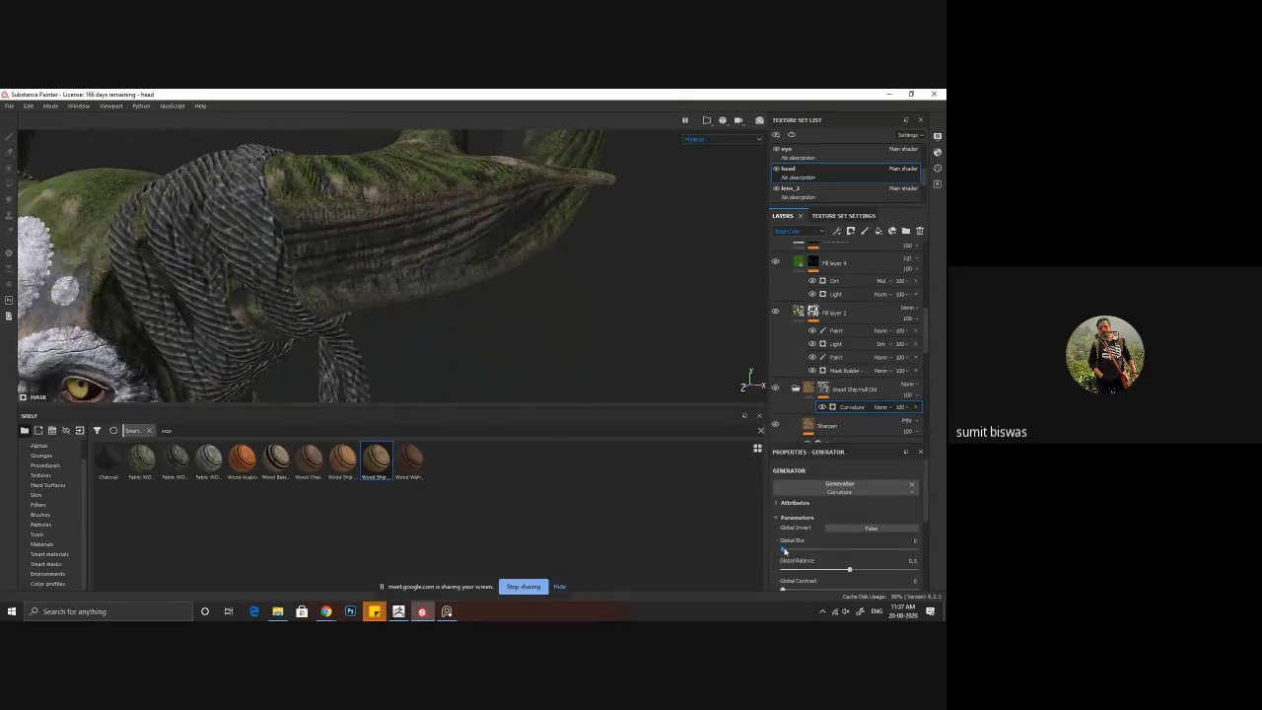
drag(850, 572, 882, 570)
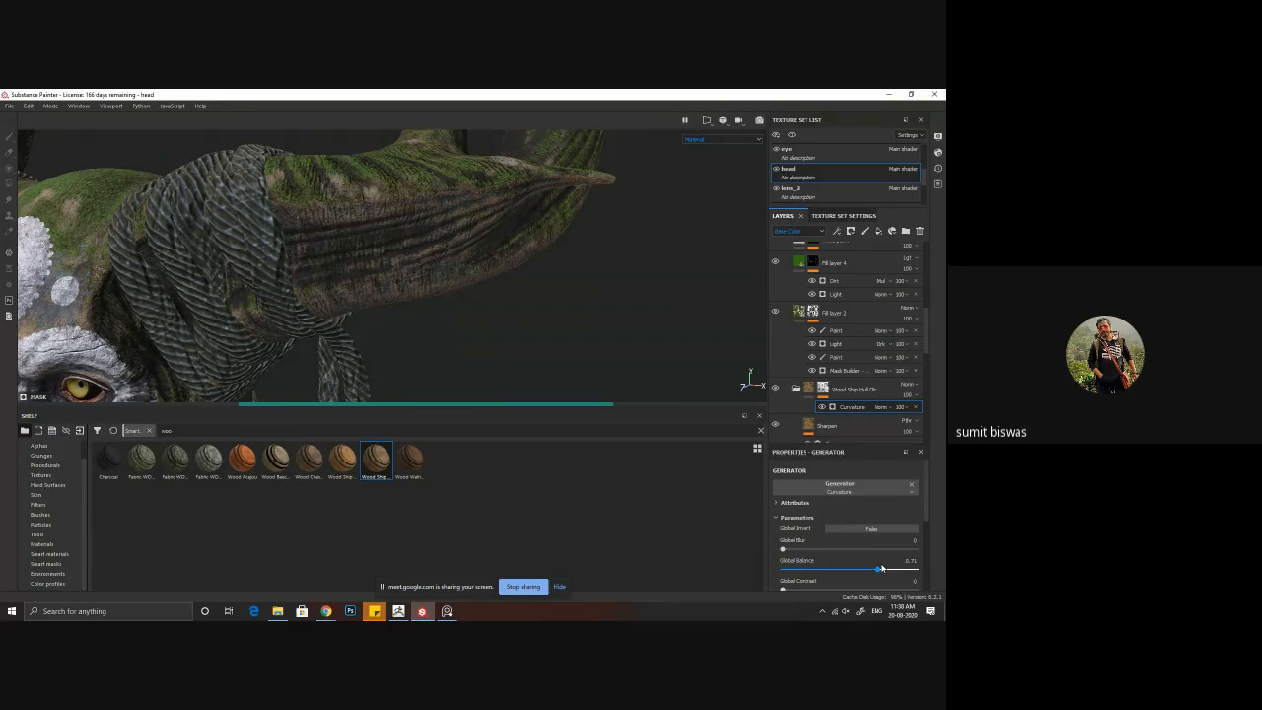
alt+drag(504, 312, 315, 276)
Step: Try the Curvature generator's Use Texture option with a raised Texture Opacity, and switch the option off again
scroll(817, 538, down, 3)
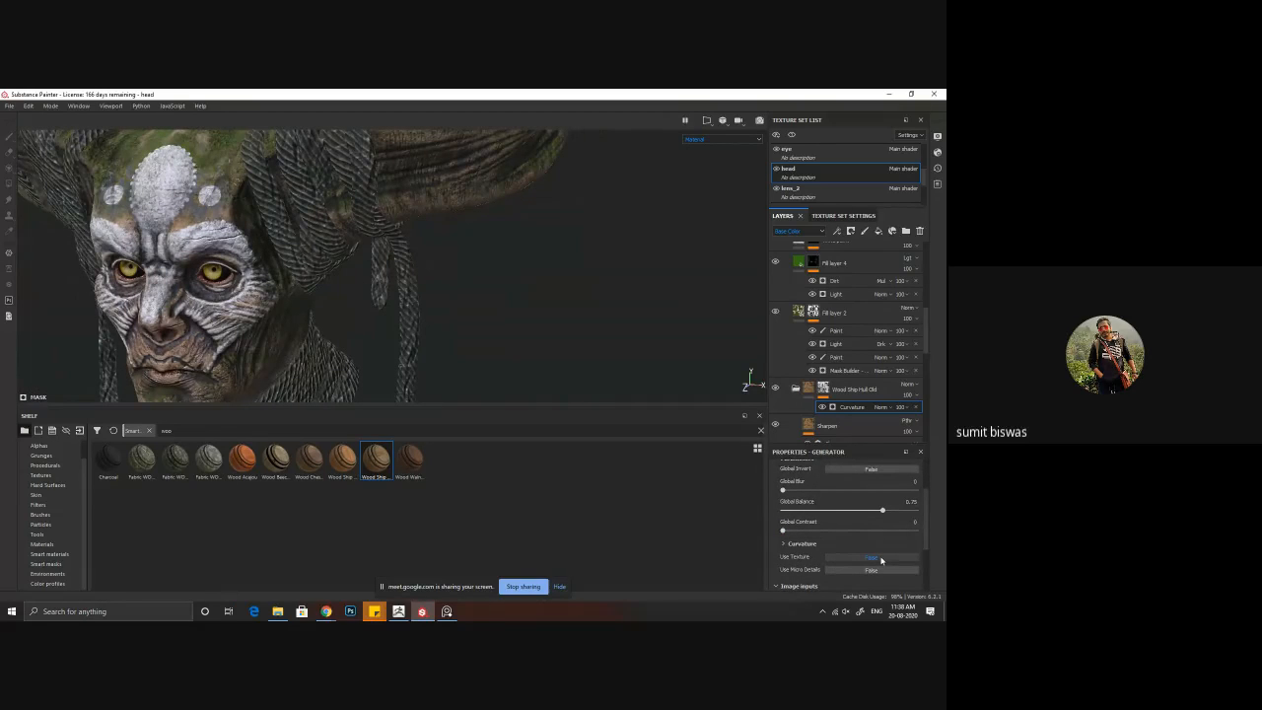
click(873, 558)
scroll(856, 556, down, 1)
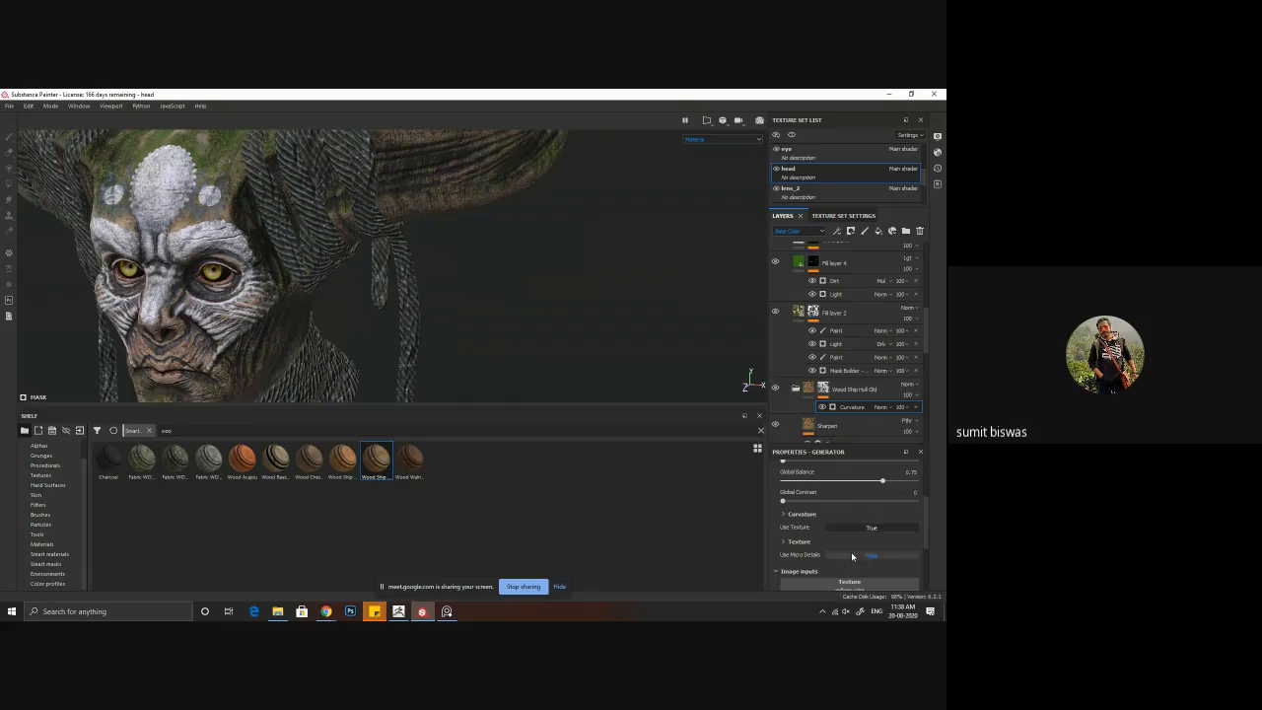
click(784, 544)
scroll(841, 541, down, 1)
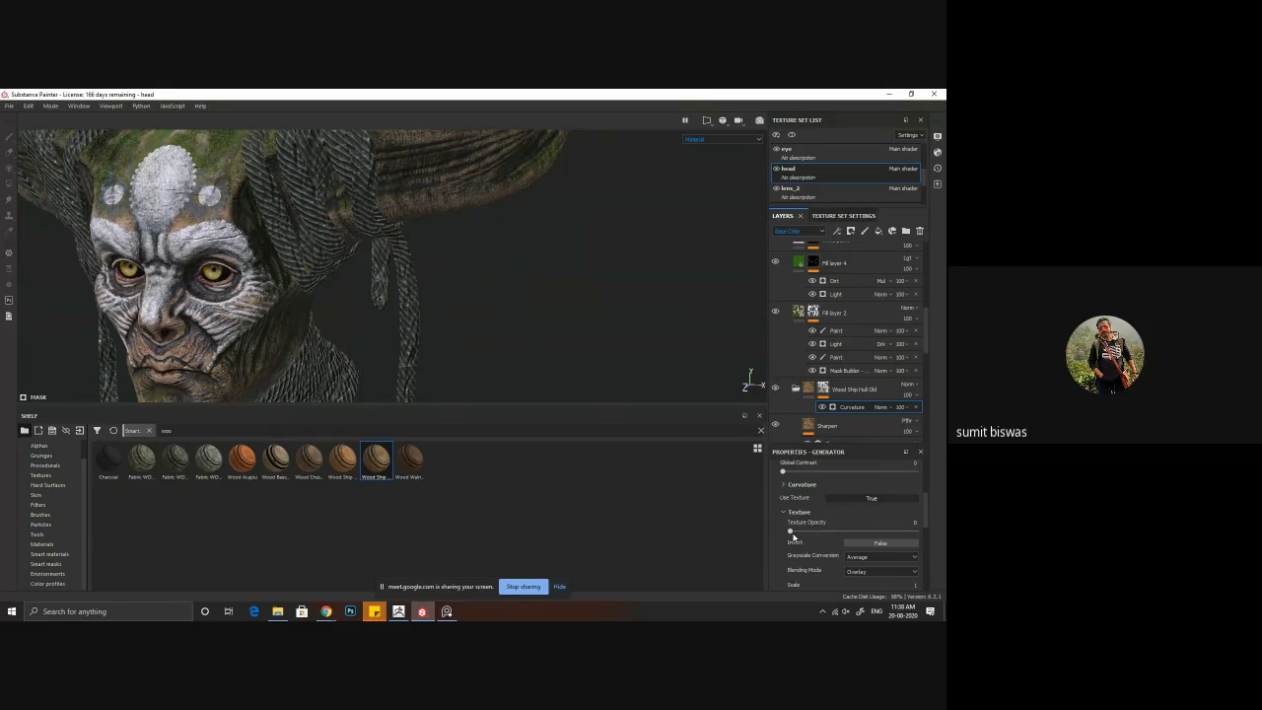
drag(792, 534, 870, 533)
click(871, 498)
scroll(784, 503, down, 1)
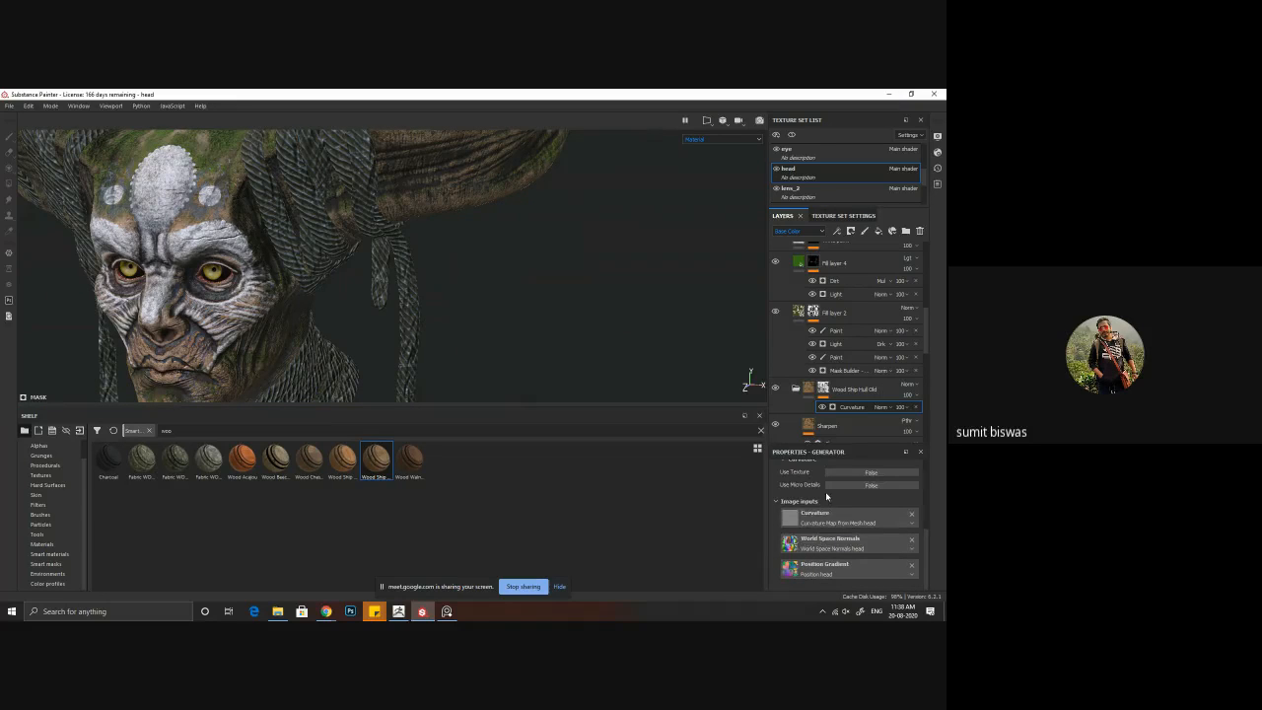
Step: Re-enable Use Texture, look through its texture settings and image inputs, and turn it off again
scroll(831, 496, up, 1)
click(891, 501)
scroll(817, 540, down, 7)
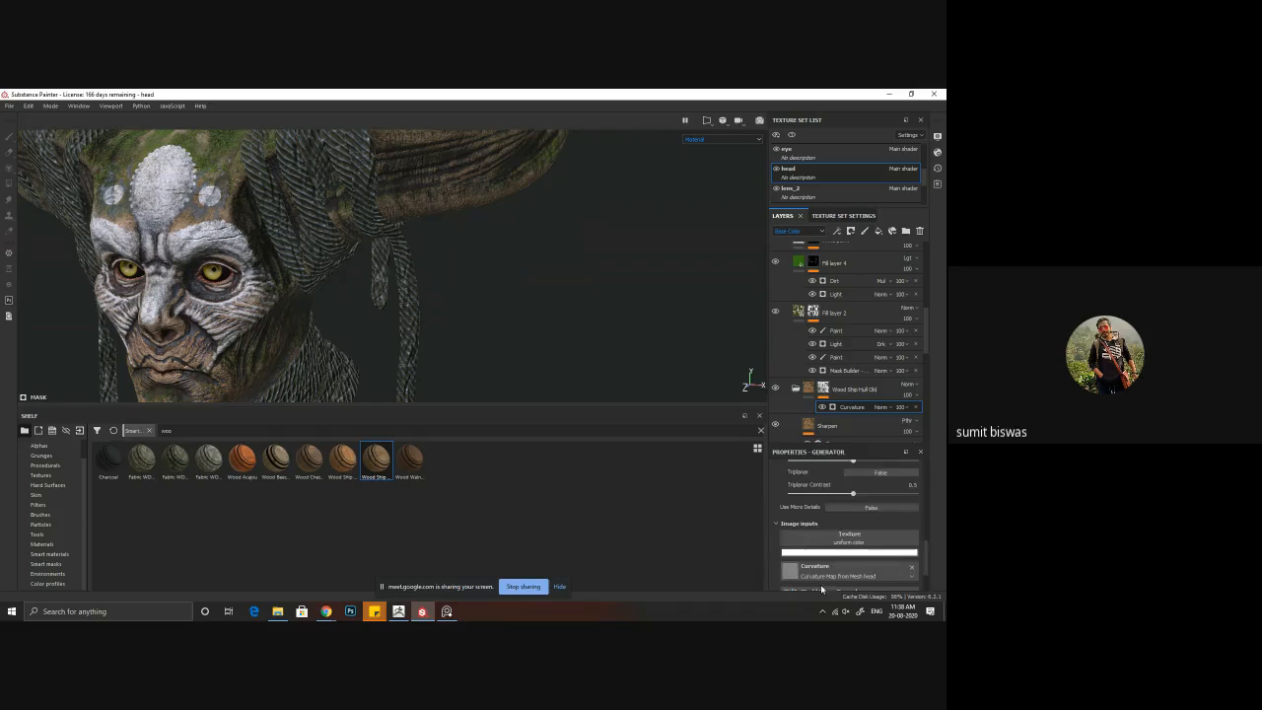
scroll(821, 589, down, 2)
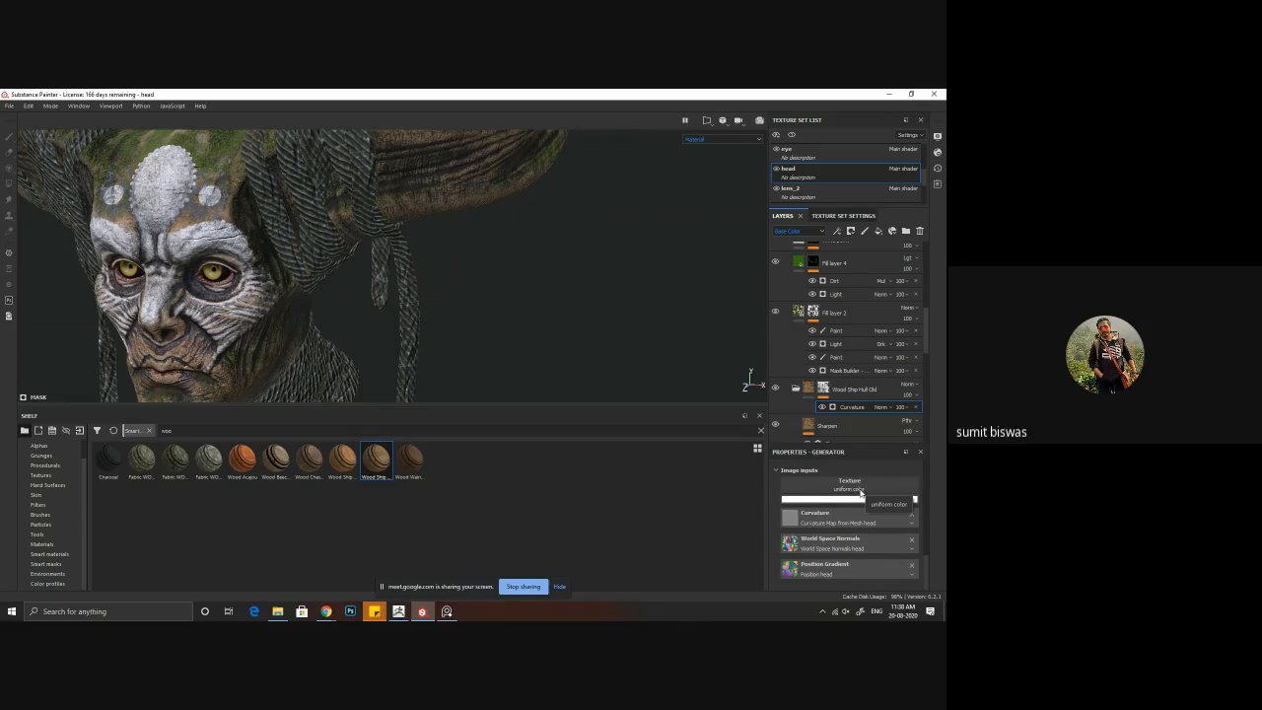
scroll(861, 498, up, 4)
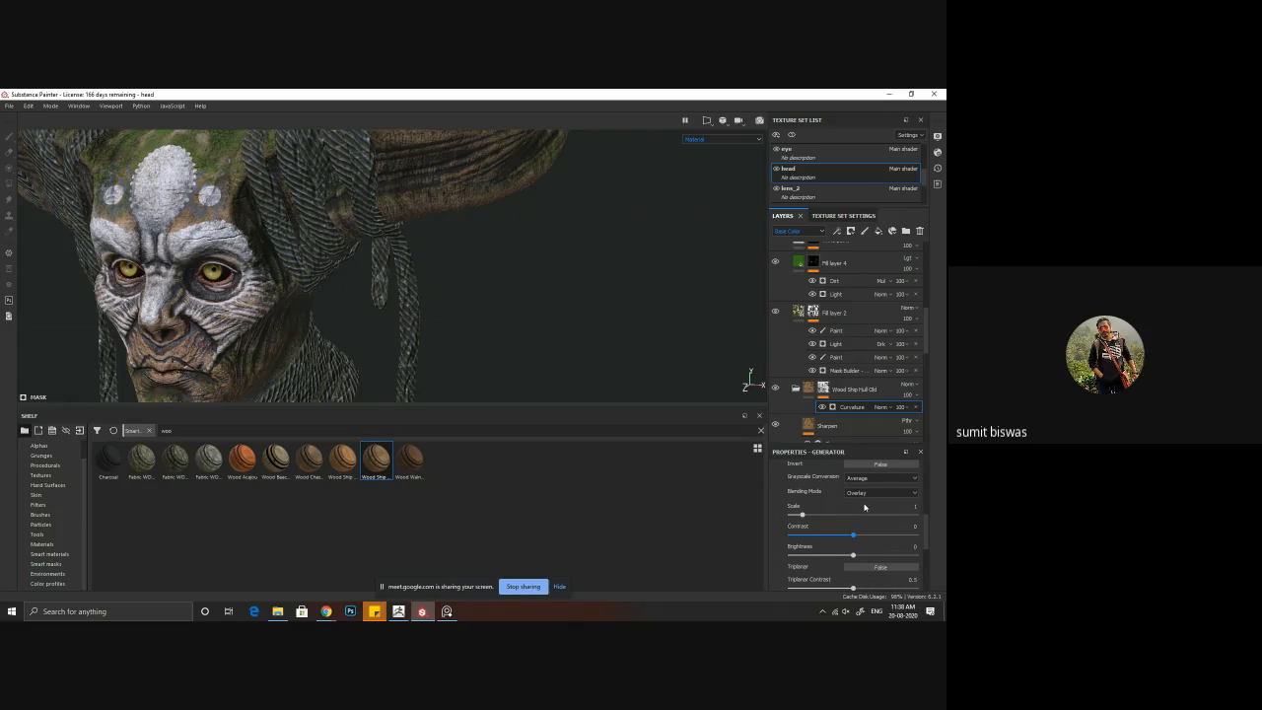
scroll(865, 507, down, 3)
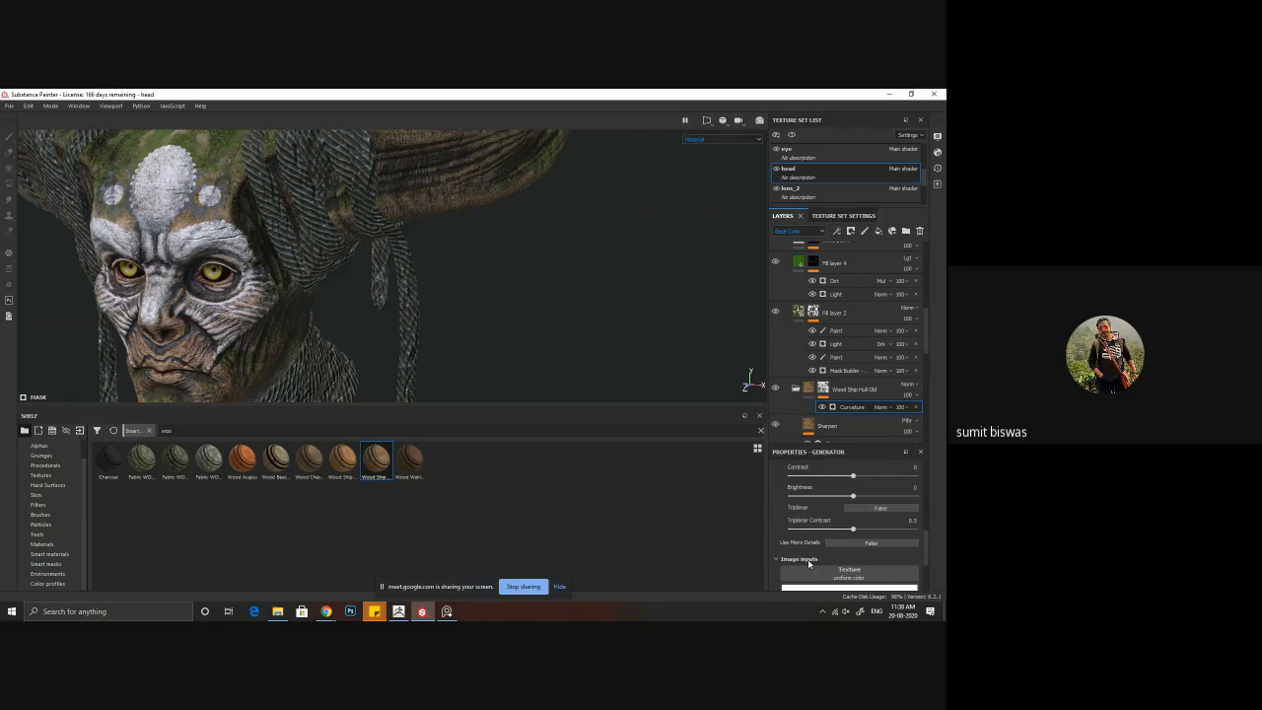
scroll(818, 547, down, 3)
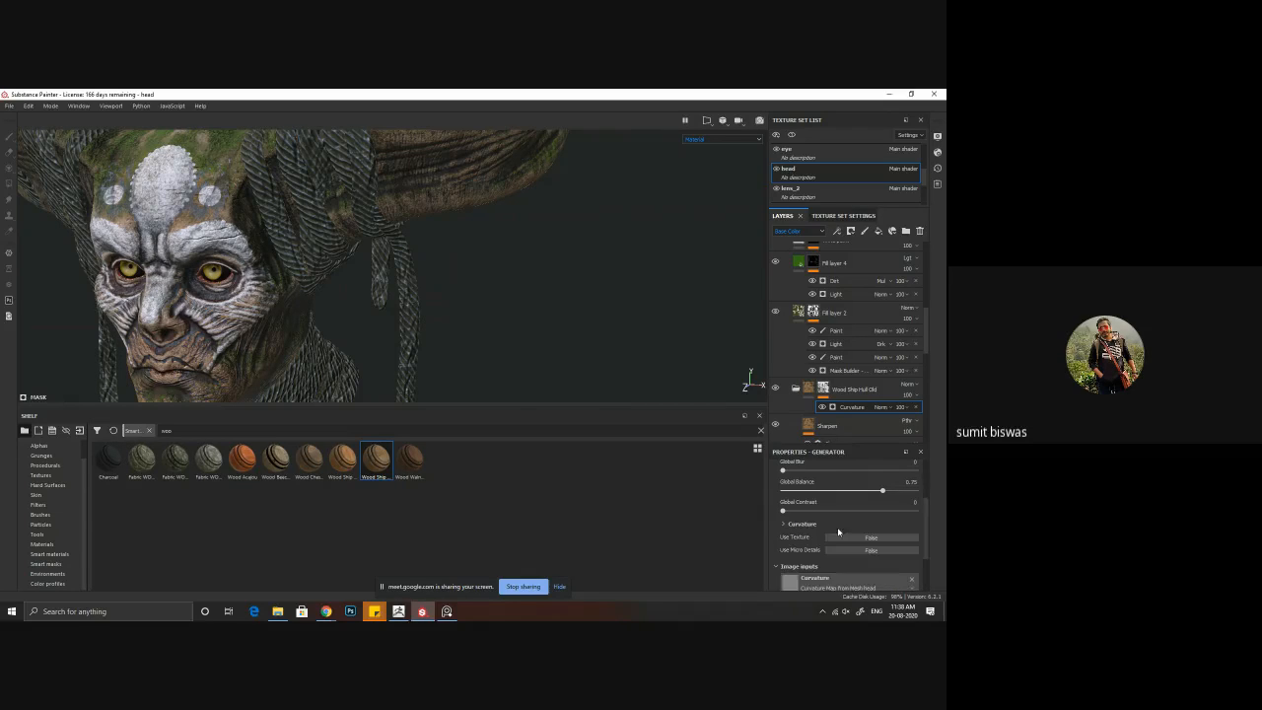
Step: Try the Cavities, Dual and Unprocessed curvature modes on the wood material's mask generator
click(784, 524)
scroll(830, 520, down, 1)
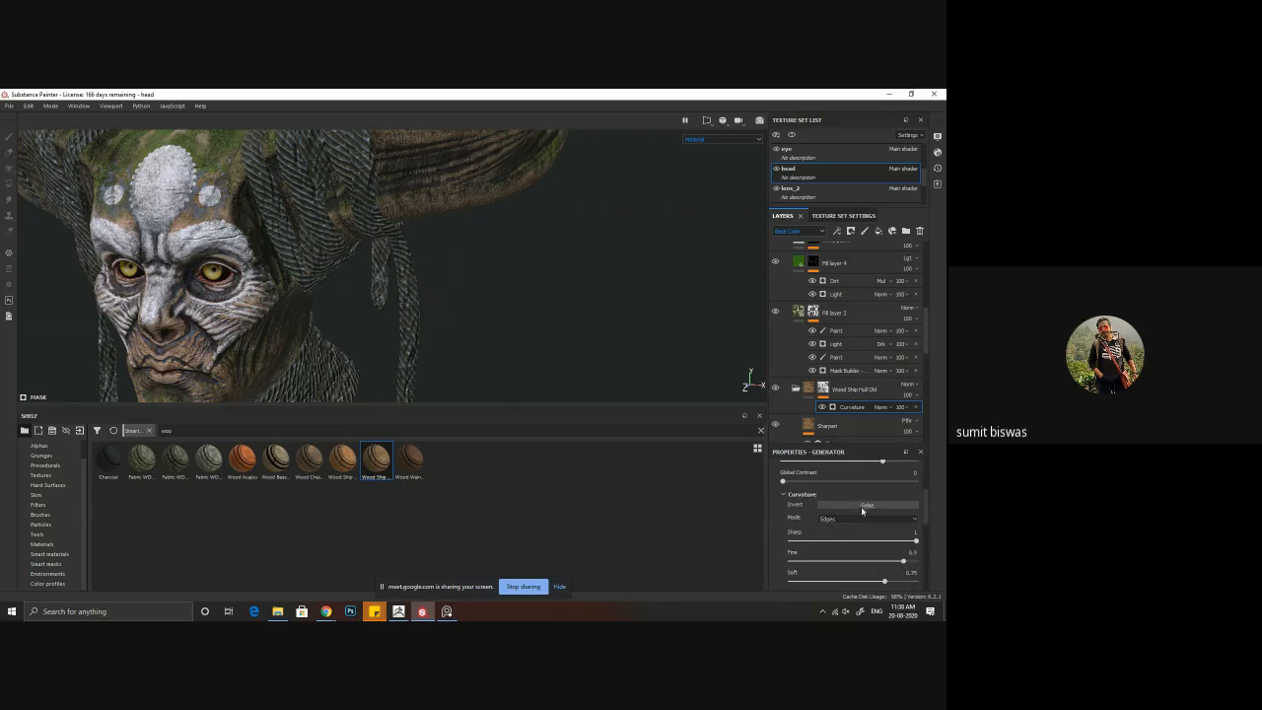
click(863, 518)
click(851, 534)
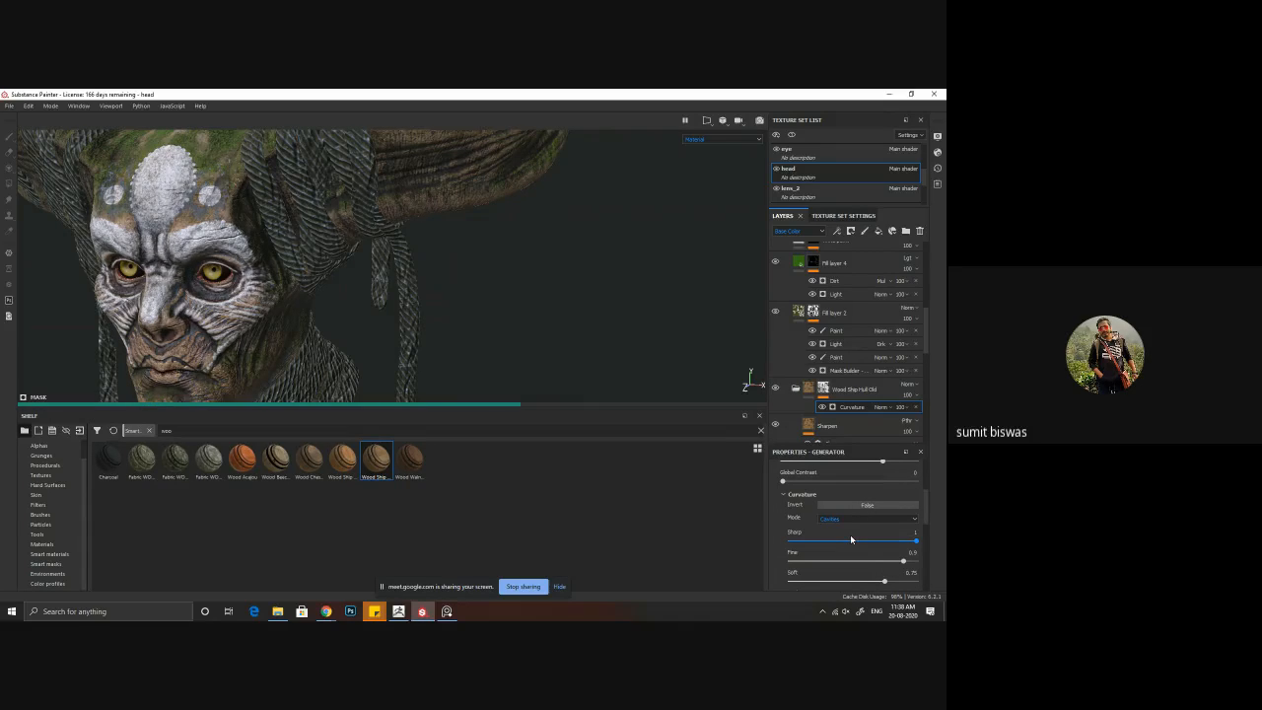
click(845, 520)
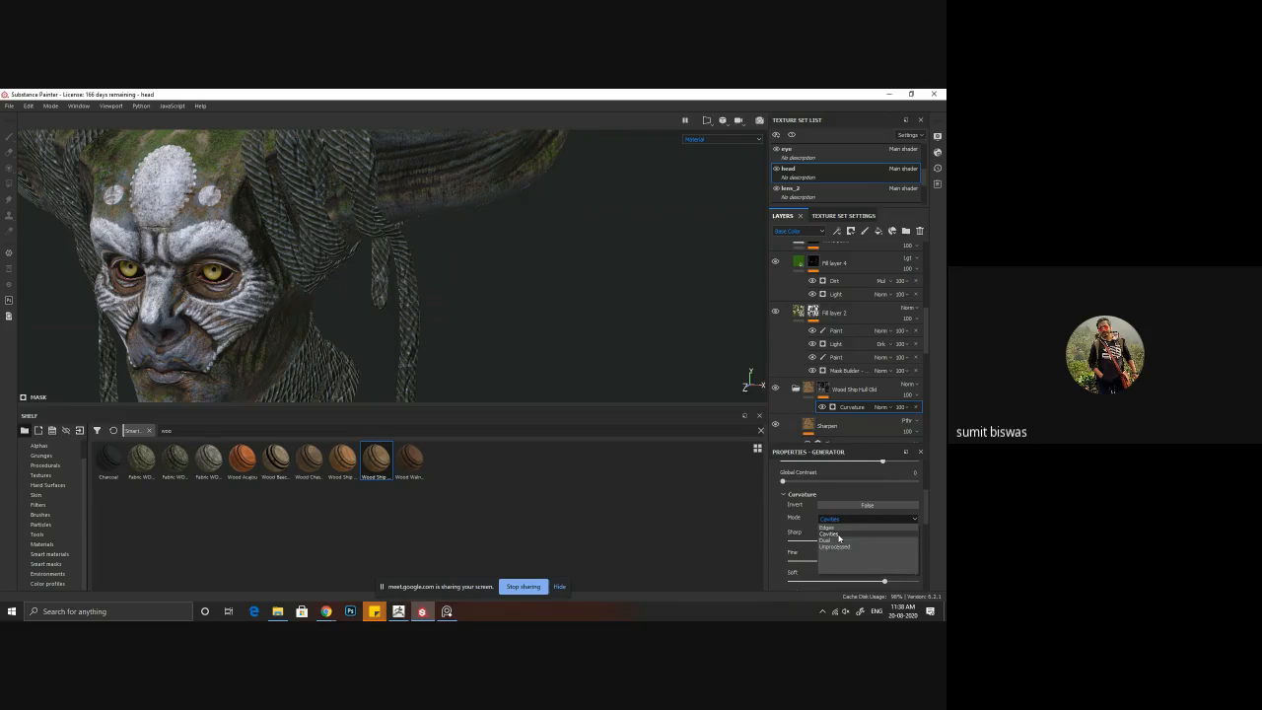
click(832, 542)
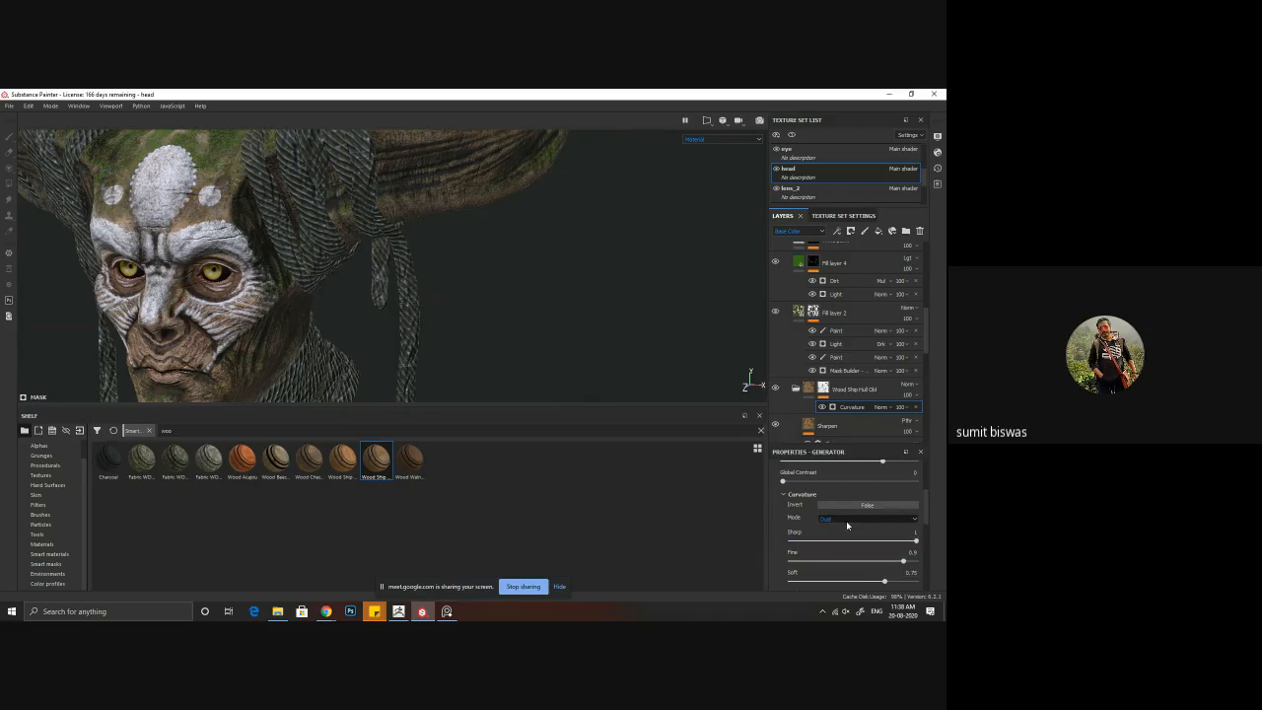
click(846, 519)
click(837, 548)
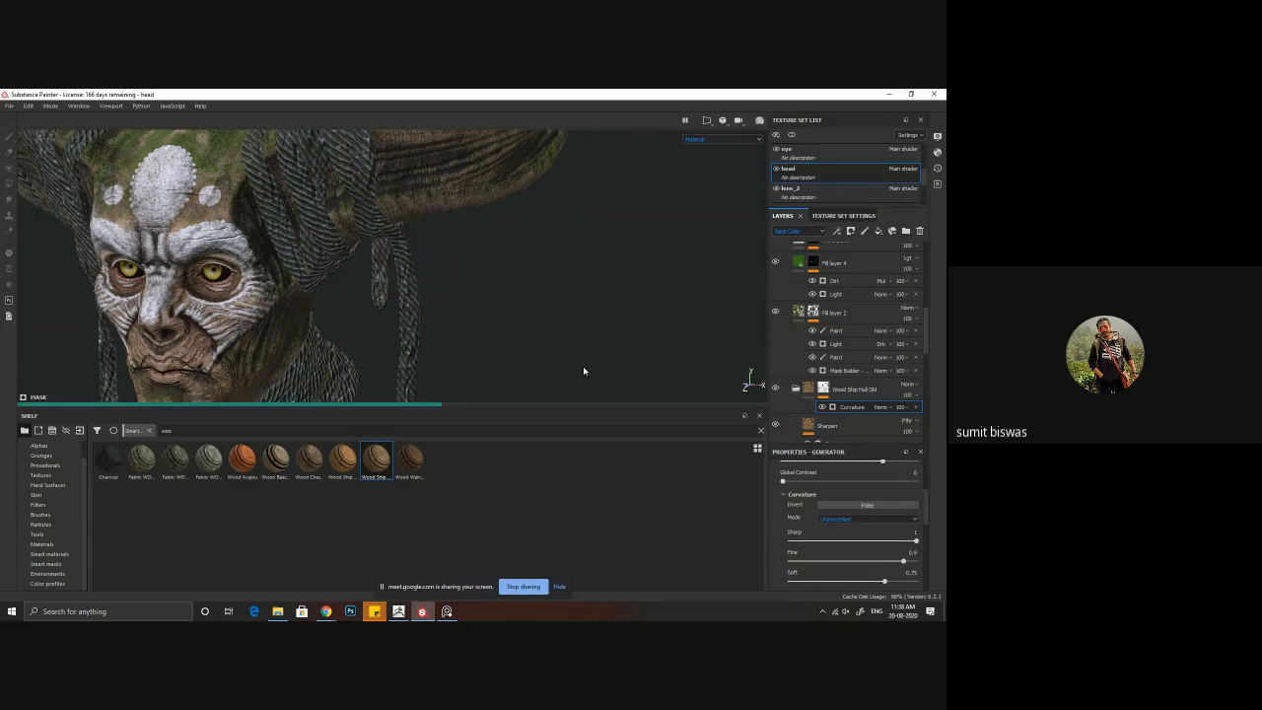
Step: View the whole head and set the wood mask's curvature mode to Cavities
scroll(566, 357, down, 3)
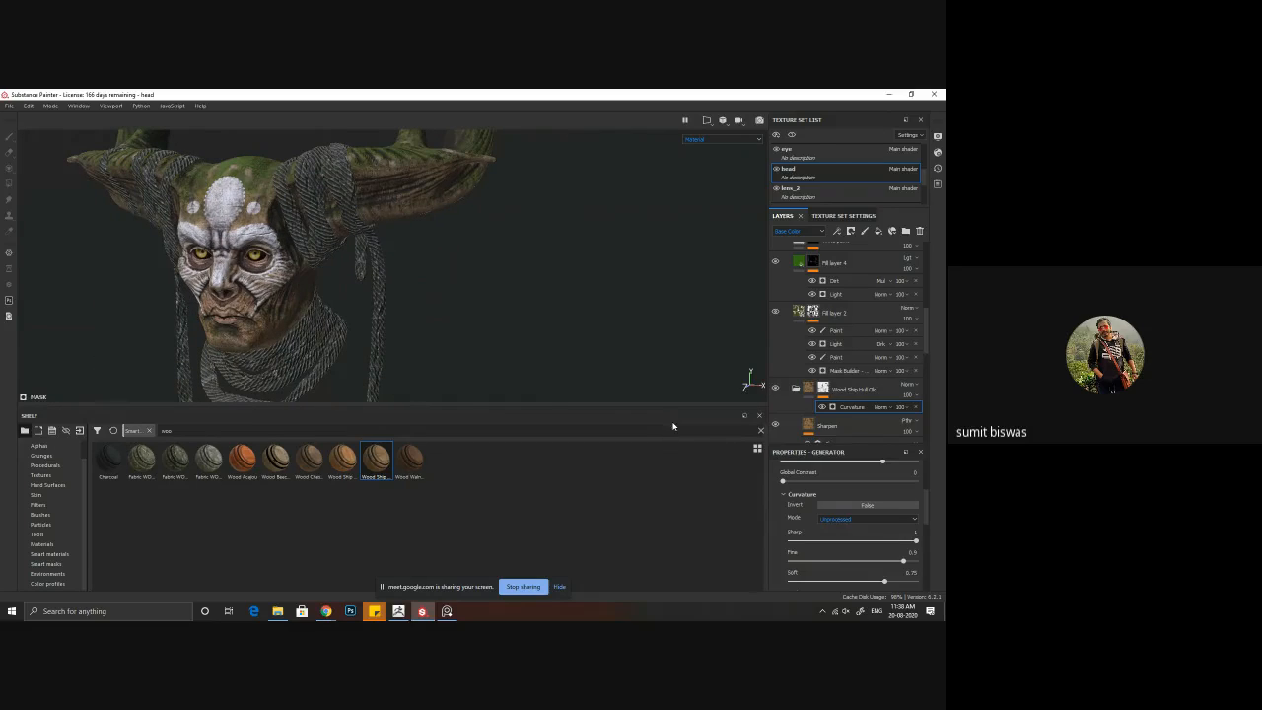
click(847, 520)
click(844, 533)
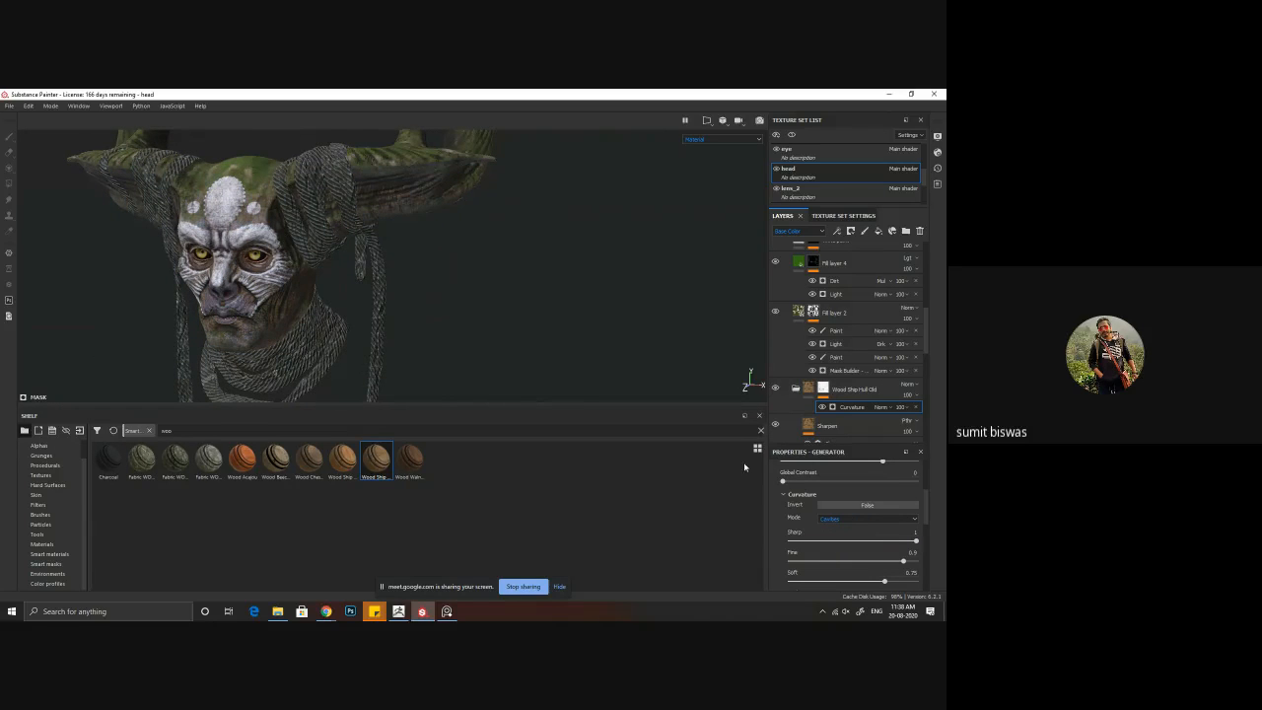
Step: Set the wood mask's curvature mode to Edges and its Soft value to 0.4, checking the horns and face
alt+drag(335, 325, 533, 383)
click(848, 518)
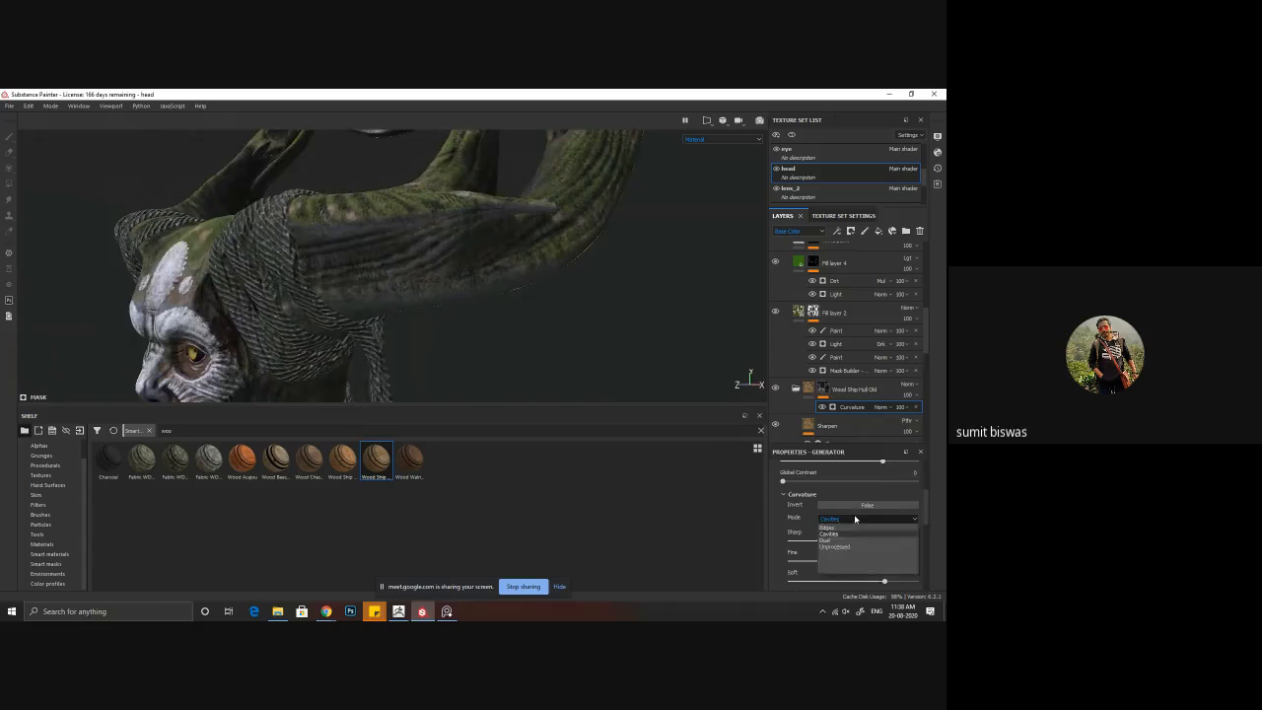
click(843, 528)
alt+drag(471, 315, 499, 344)
scroll(836, 549, down, 2)
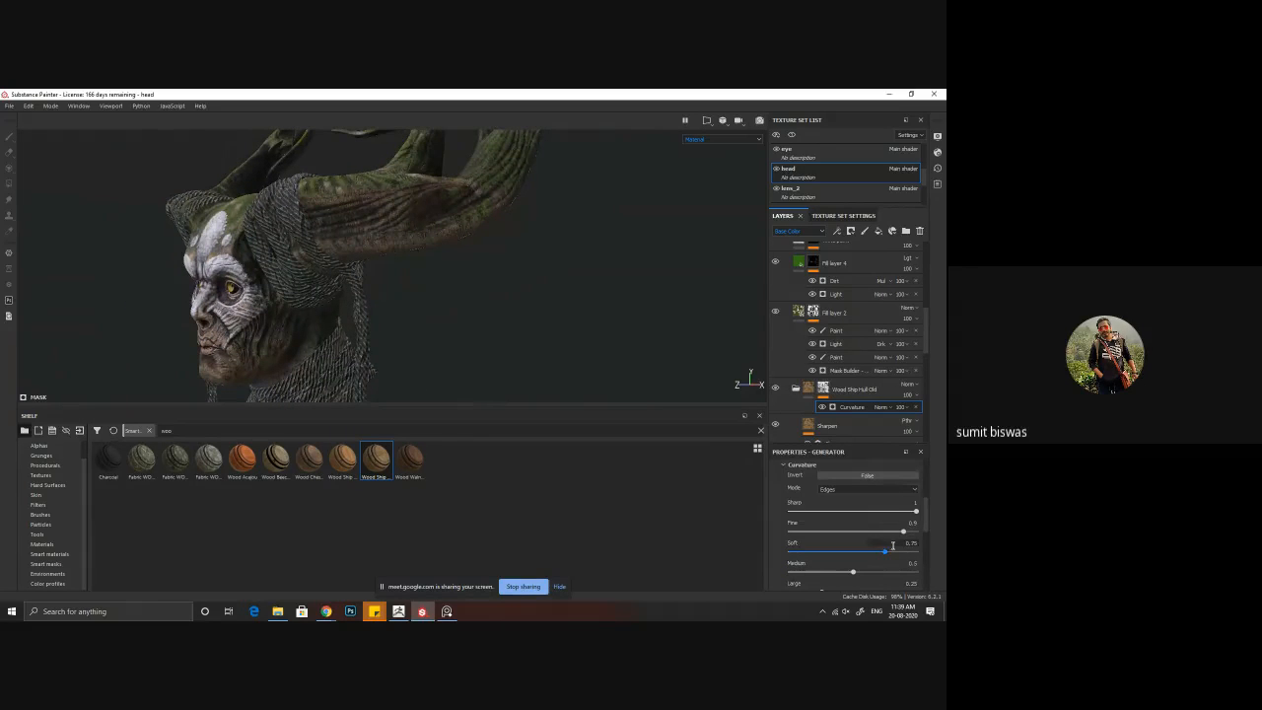
drag(884, 554, 842, 557)
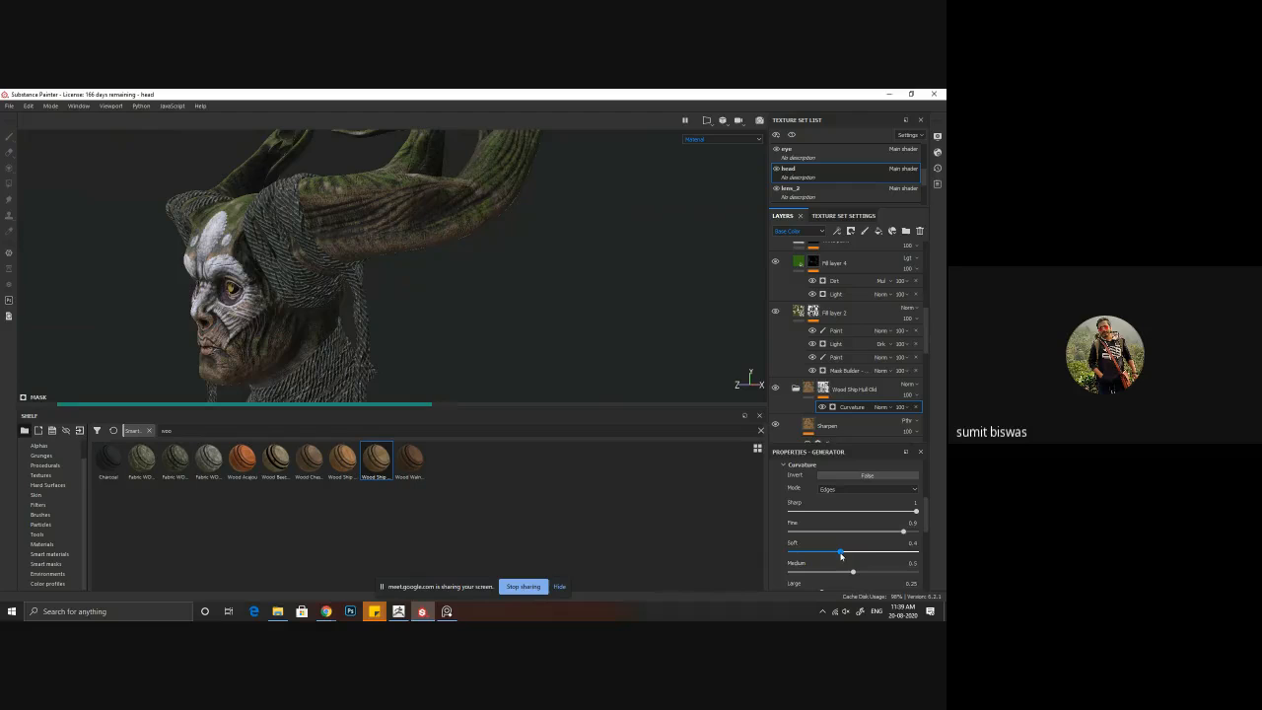
scroll(852, 570, down, 3)
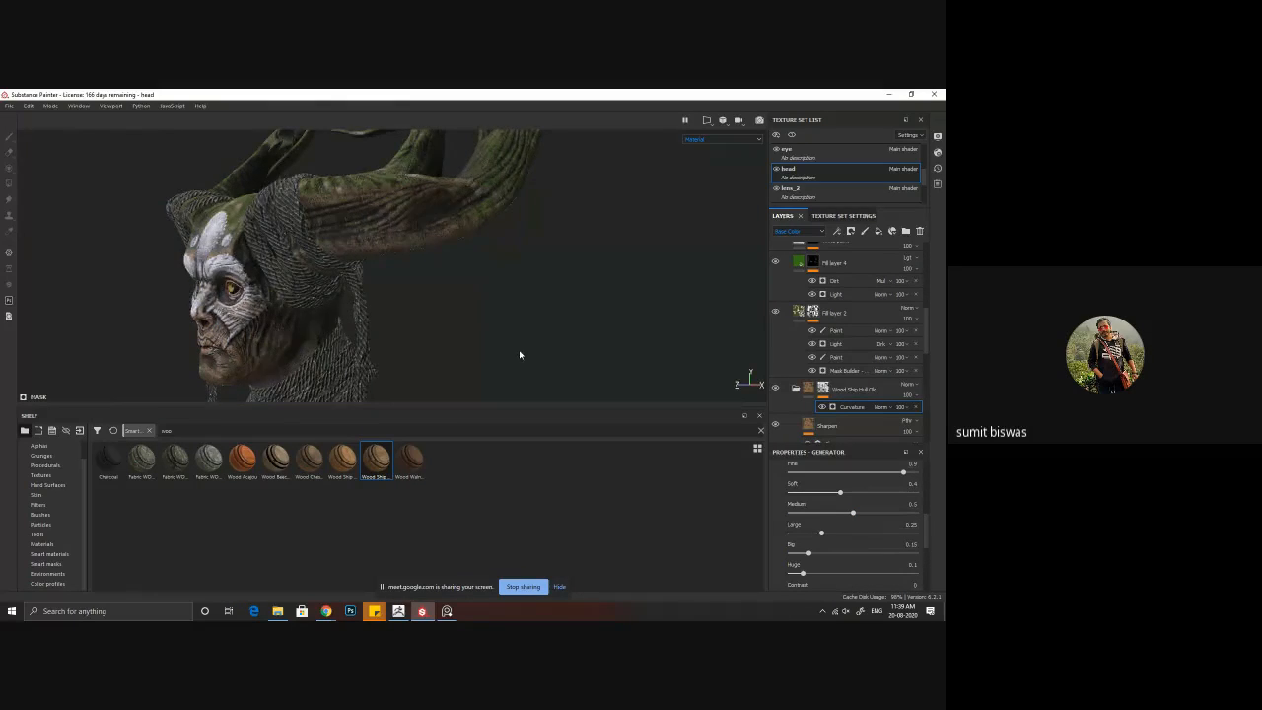
mouse_move(519, 355)
alt+mouse_down()
mouse_move(608, 338)
mouse_move(484, 296)
mouse_move(497, 333)
mouse_move(575, 336)
mouse_move(302, 333)
mouse_move(623, 335)
mouse_move(620, 325)
mouse_move(233, 293)
mouse_move(338, 296)
mouse_move(599, 350)
mouse_move(502, 346)
mouse_move(403, 293)
mouse_move(479, 346)
alt+mouse_up()
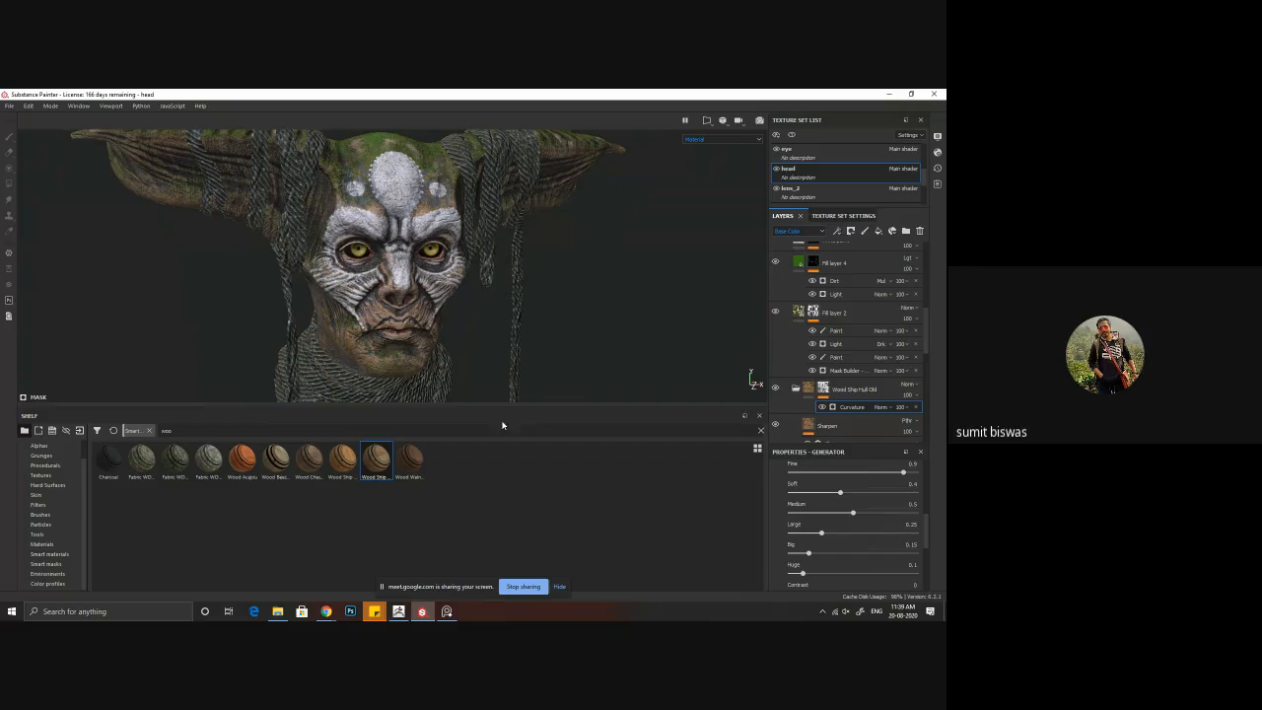
Step: Add a paint effect to the wood mask and prepare a larger black brush with symmetry and 80 stroke opacity
right_click(848, 408)
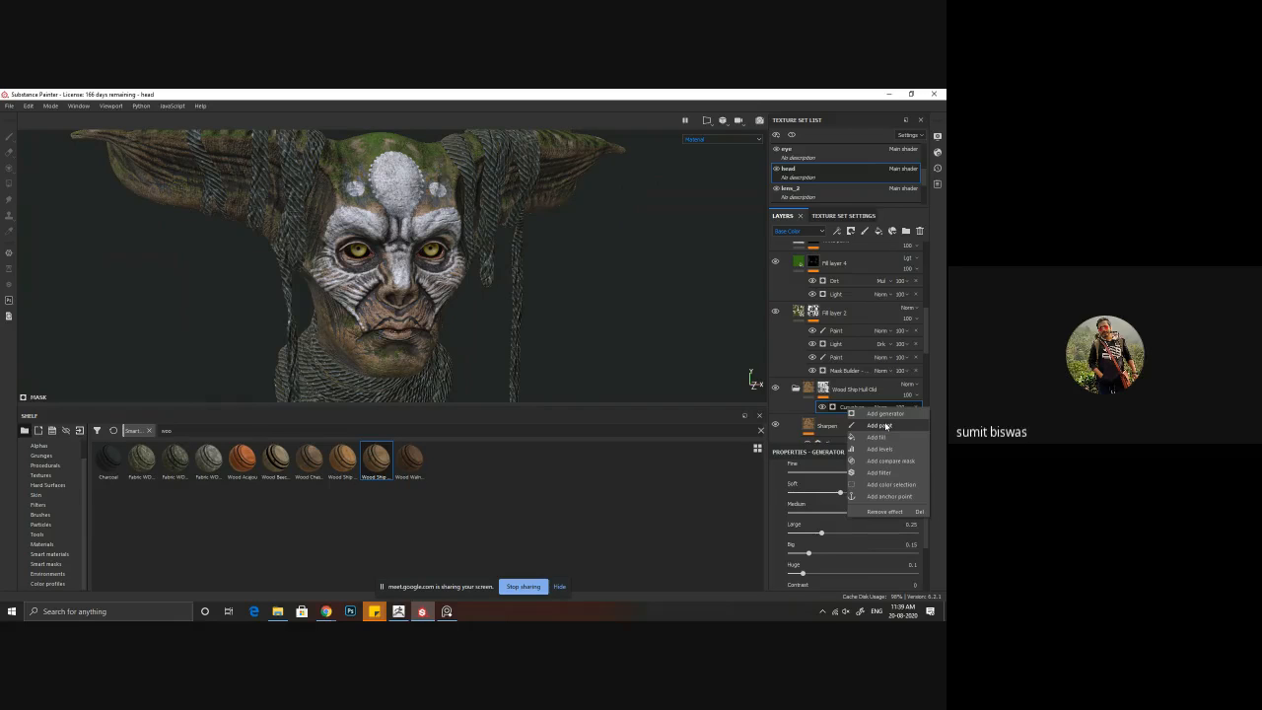
click(881, 426)
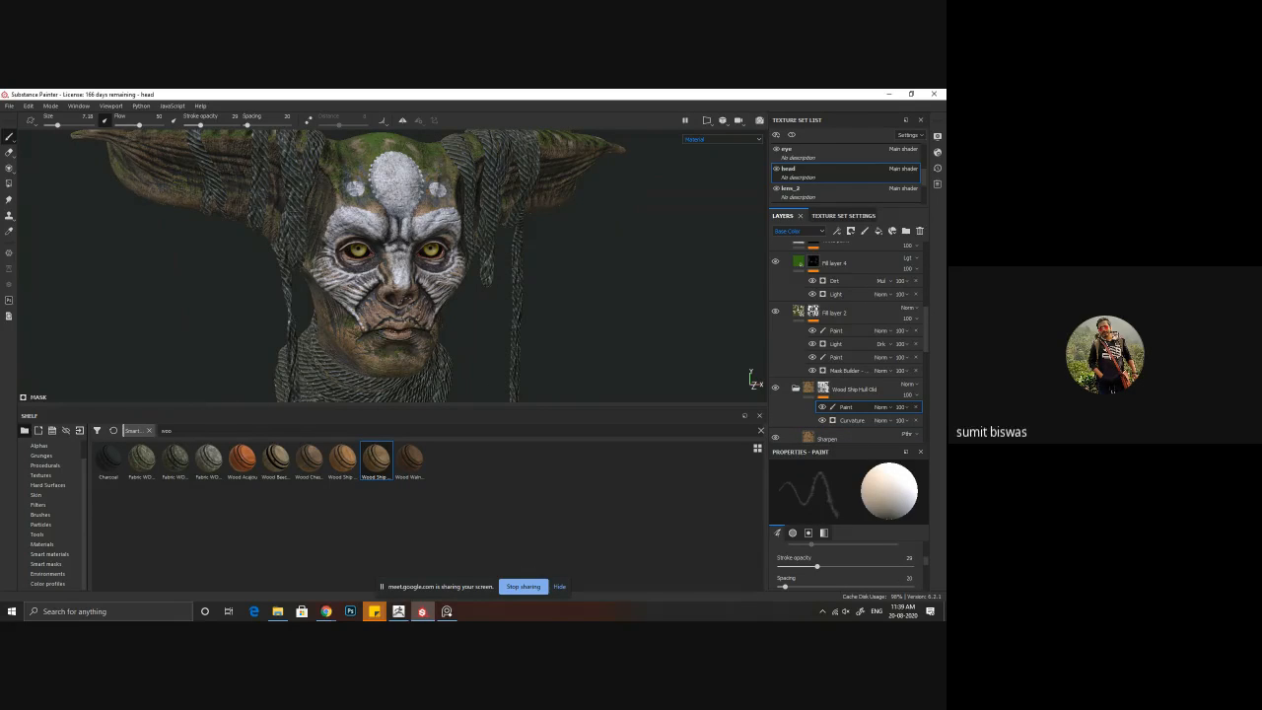
alt+drag(414, 318, 384, 308)
scroll(385, 308, up, 3)
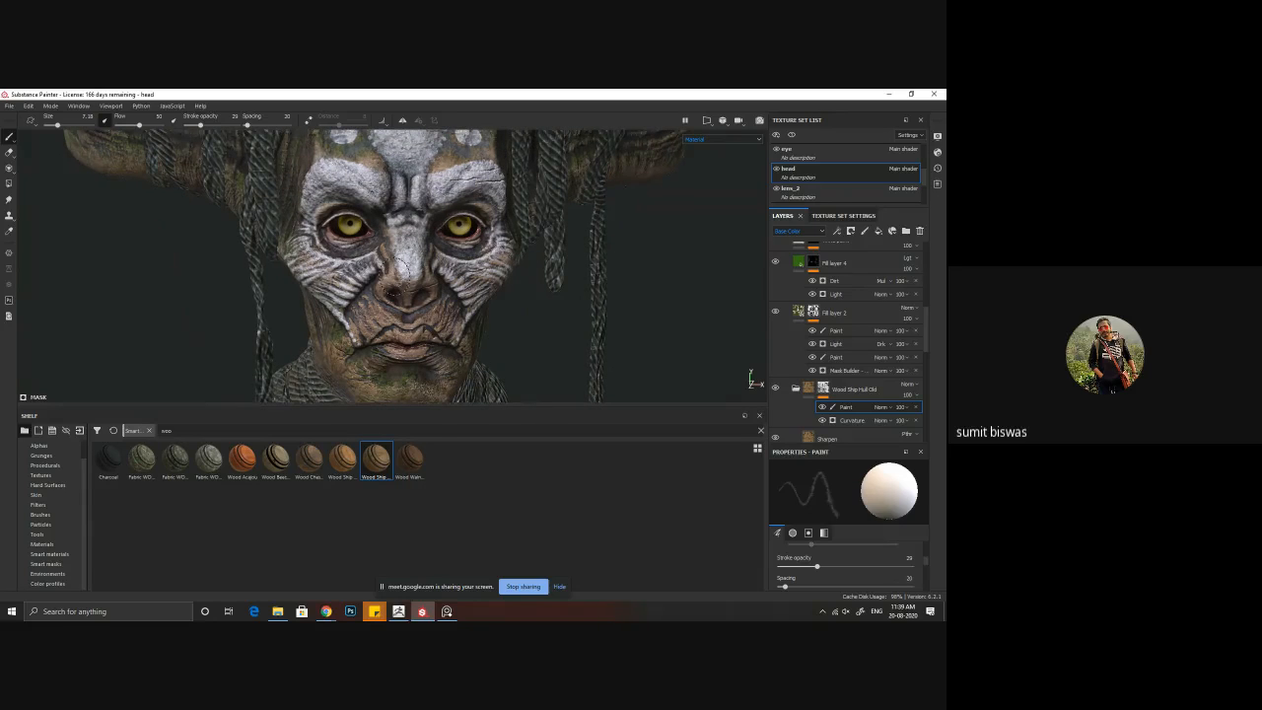
ctrl+right_drag(398, 294, 414, 294)
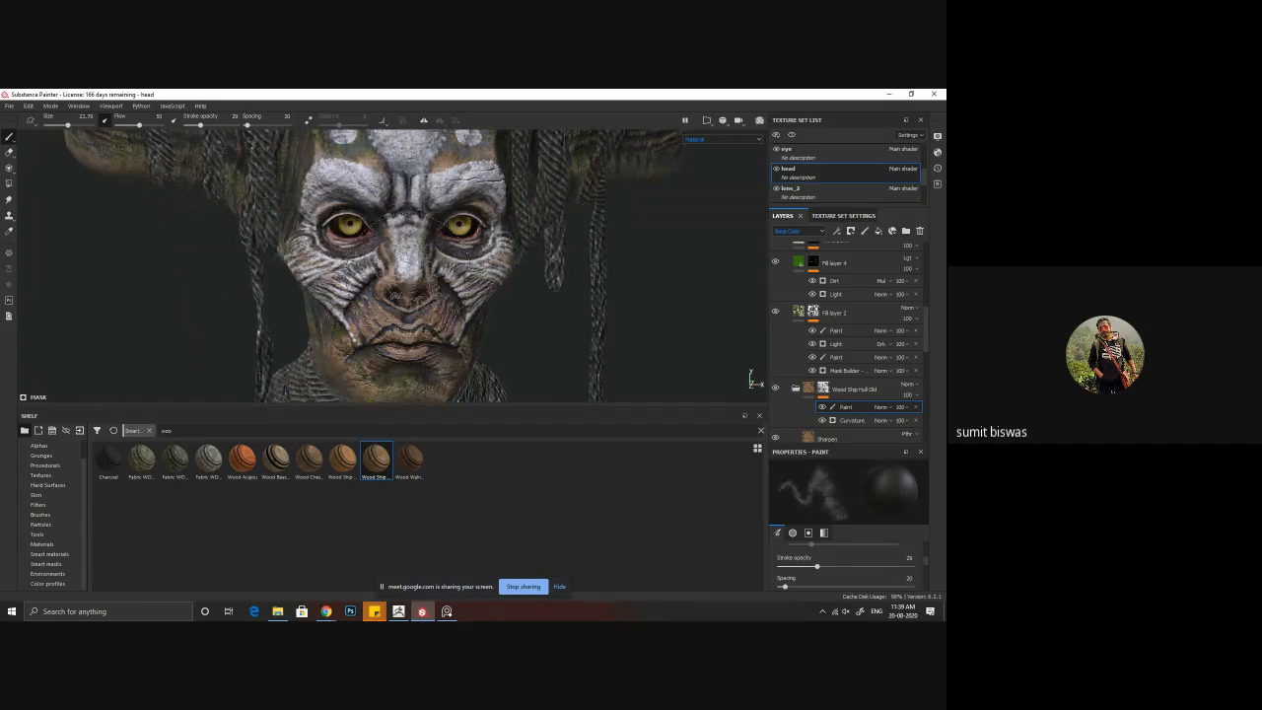
click(422, 123)
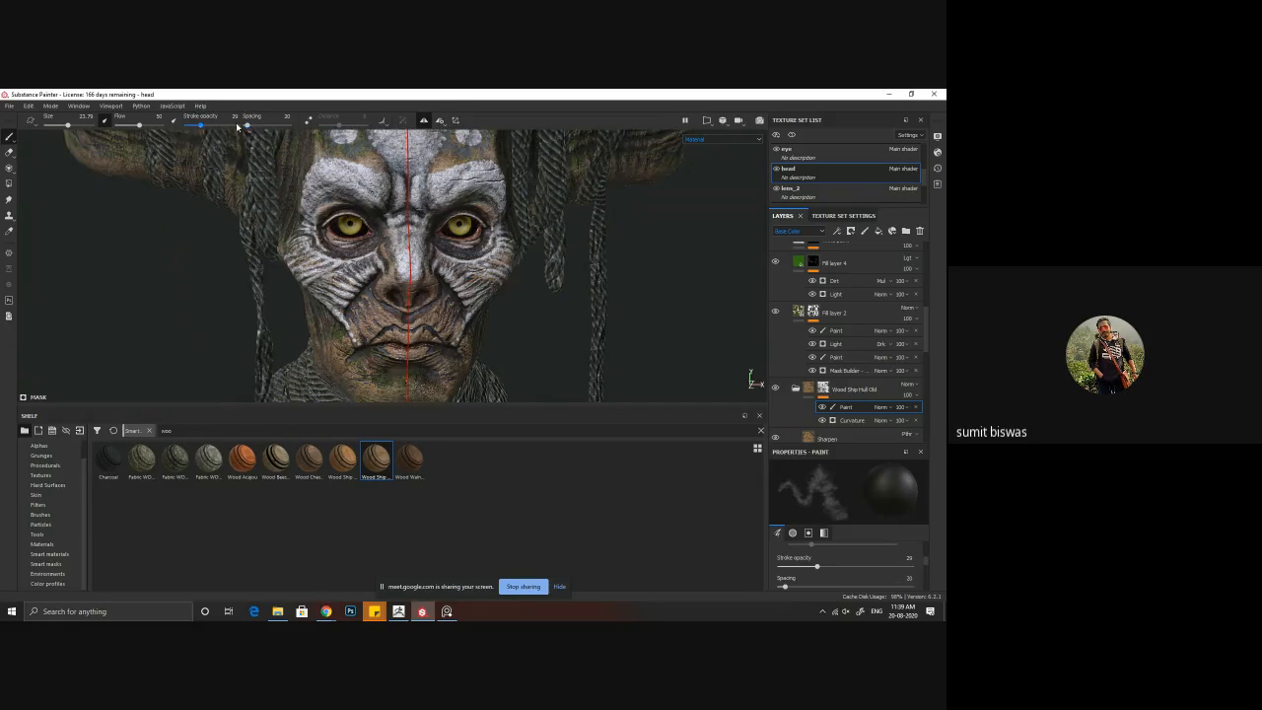
drag(202, 127, 227, 126)
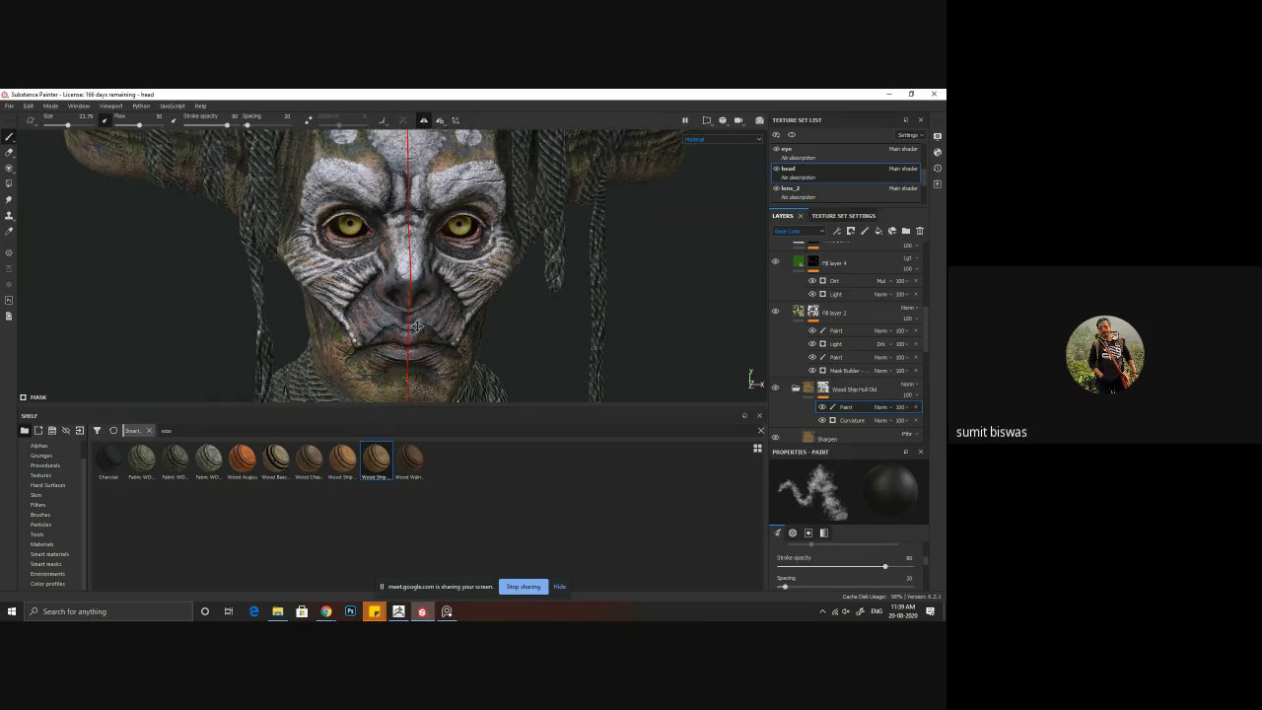
Step: Paint the wood out symmetrically around the creature's nose, mouth and chin
alt+middle_drag(432, 380, 411, 299)
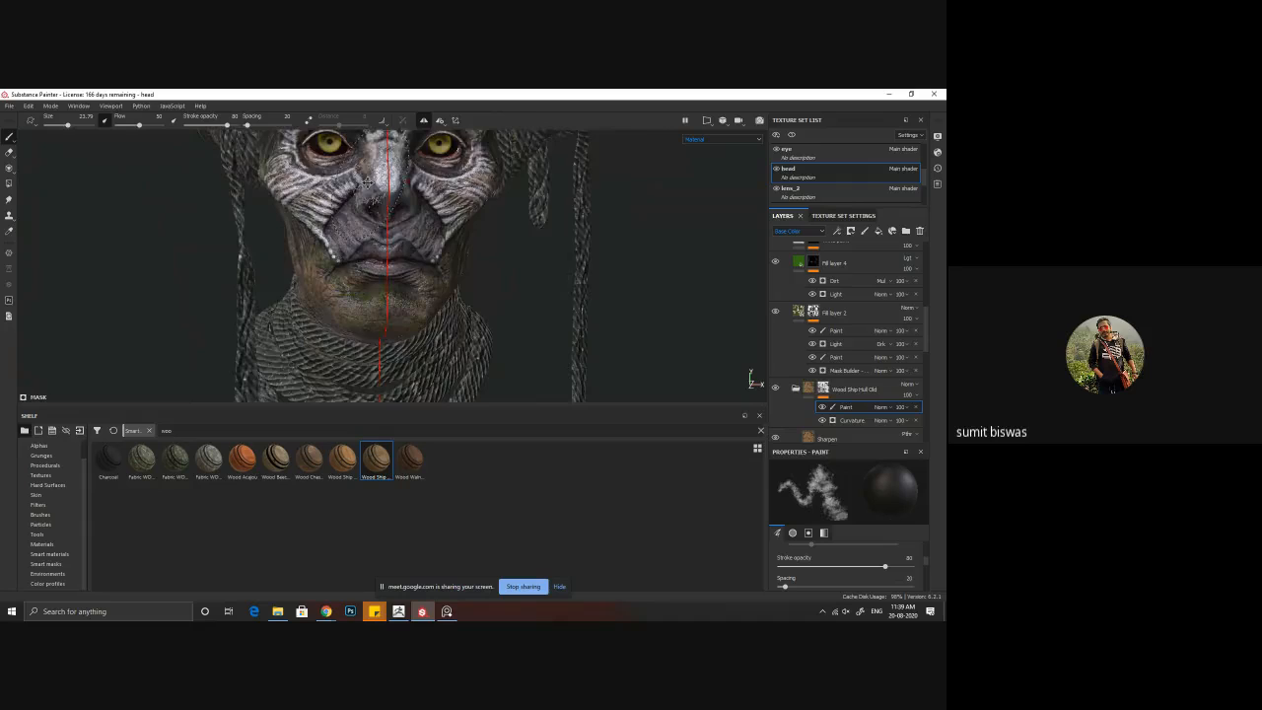
alt+middle_drag(369, 148, 356, 223)
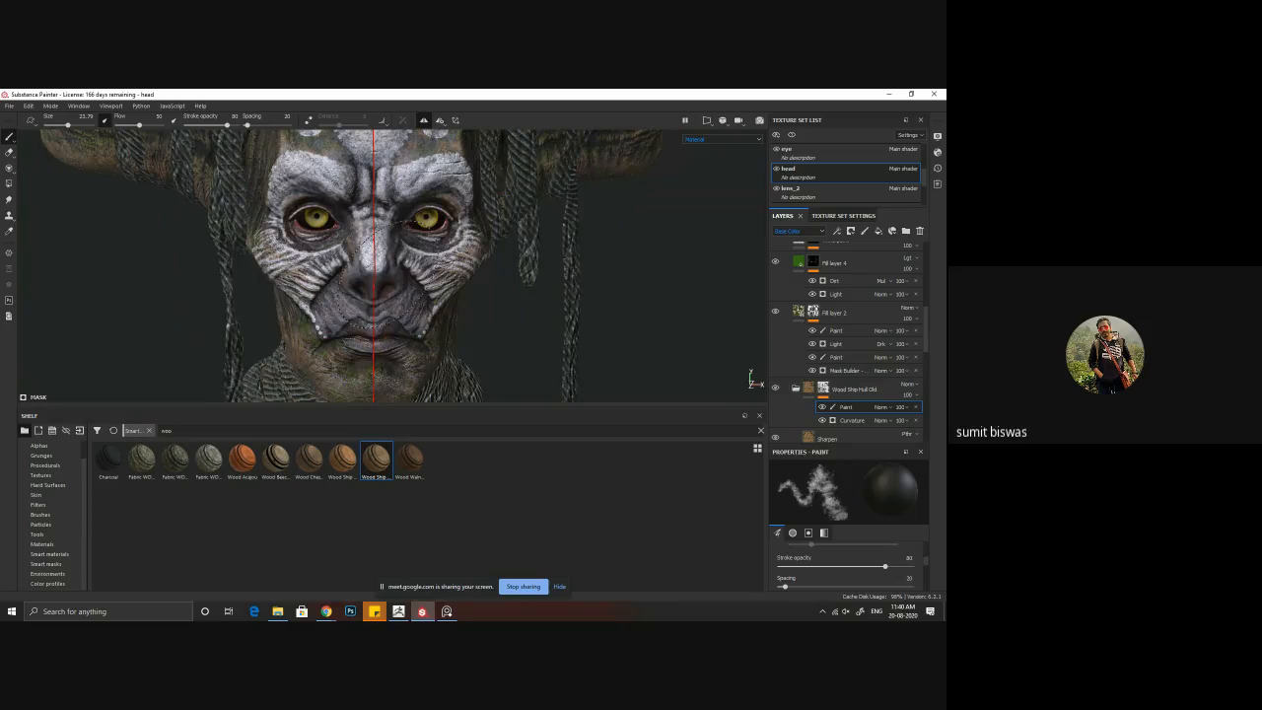
alt+drag(397, 283, 747, 282)
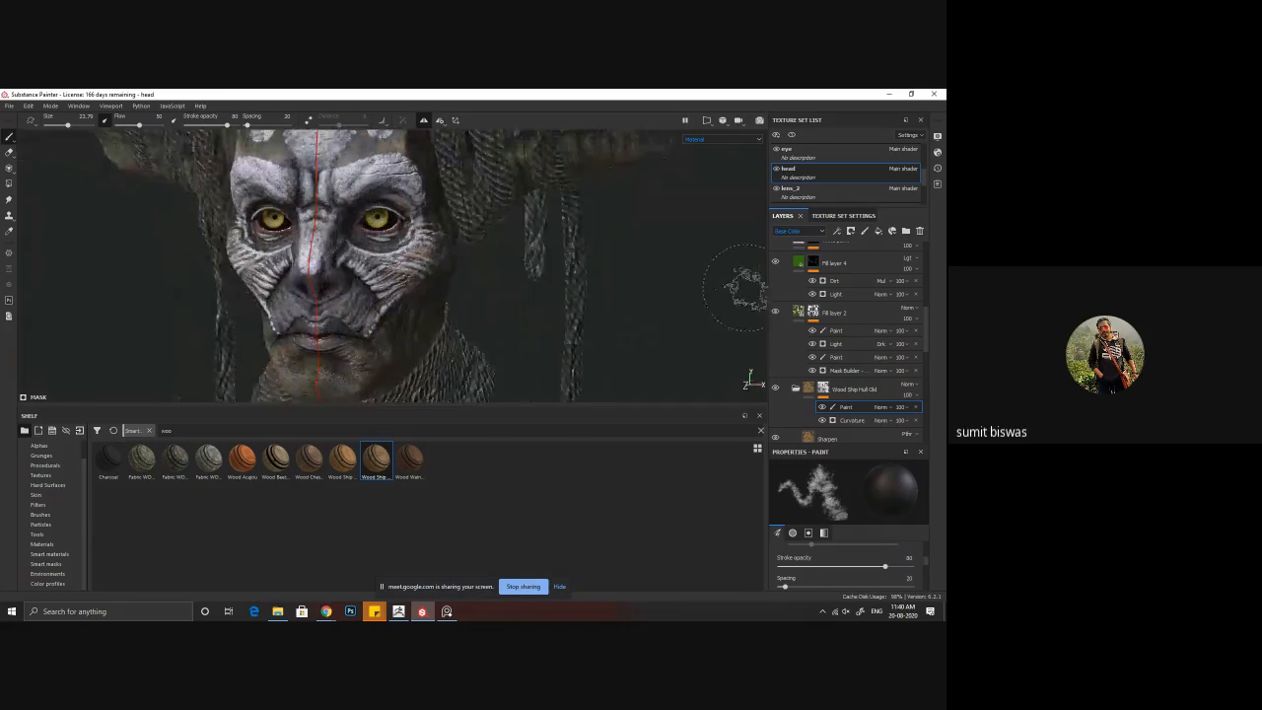
Step: Display the wood layer's mask and paint black over the forehead, eye areas, cheeks and lower face on its paint effect
alt+click(823, 389)
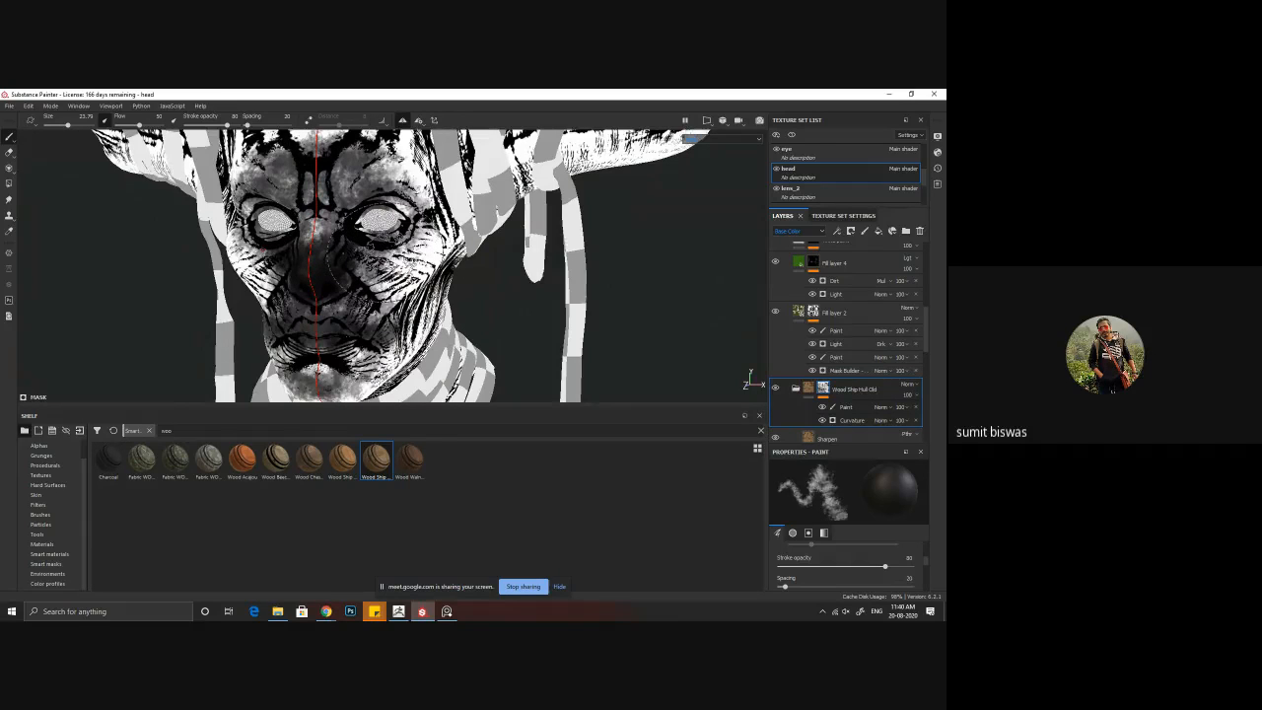
click(849, 405)
mouse_move(311, 247)
mouse_down()
mouse_move(401, 185)
mouse_move(376, 201)
mouse_up()
mouse_move(362, 264)
mouse_down()
mouse_move(367, 274)
mouse_move(380, 255)
mouse_move(385, 189)
mouse_move(340, 183)
mouse_move(351, 181)
mouse_move(373, 246)
mouse_move(424, 262)
mouse_up()
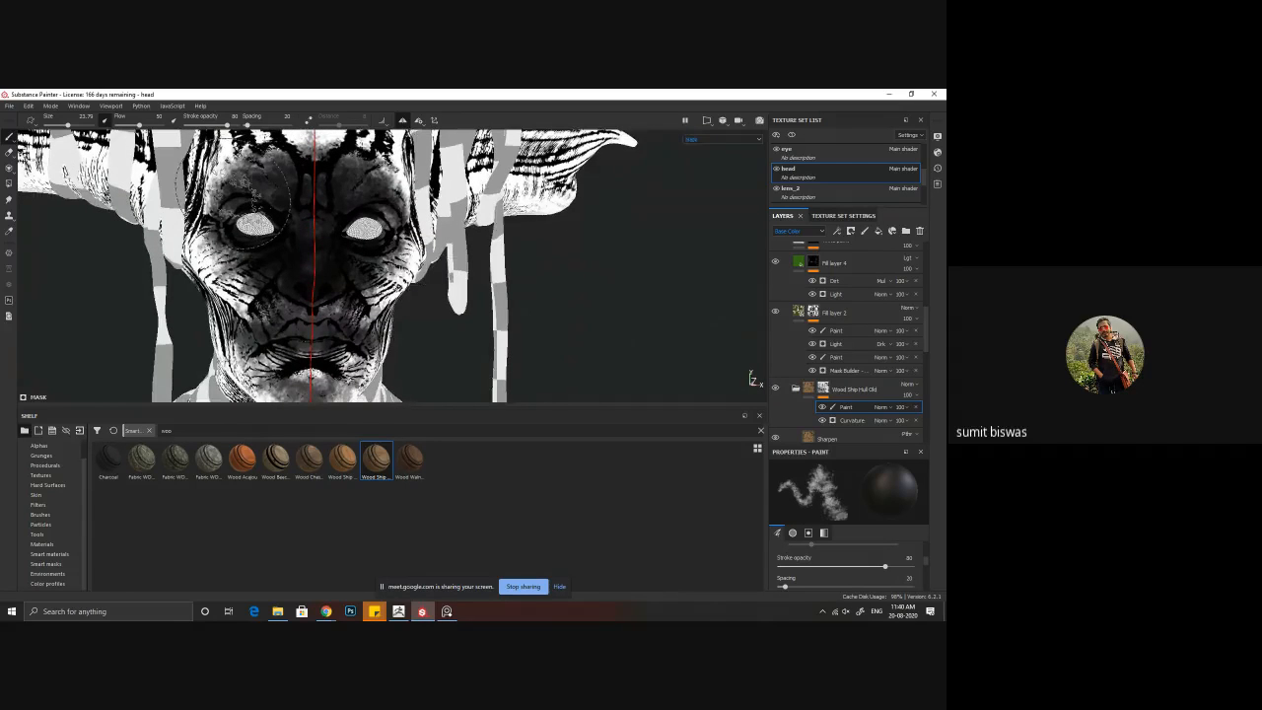
mouse_move(246, 222)
mouse_down()
mouse_move(234, 255)
mouse_move(296, 333)
mouse_move(293, 361)
mouse_up()
alt+middle_drag(423, 336, 435, 291)
mouse_move(345, 335)
mouse_down()
mouse_move(343, 347)
mouse_move(408, 241)
mouse_move(402, 267)
mouse_up()
alt+right_drag(402, 267, 326, 306)
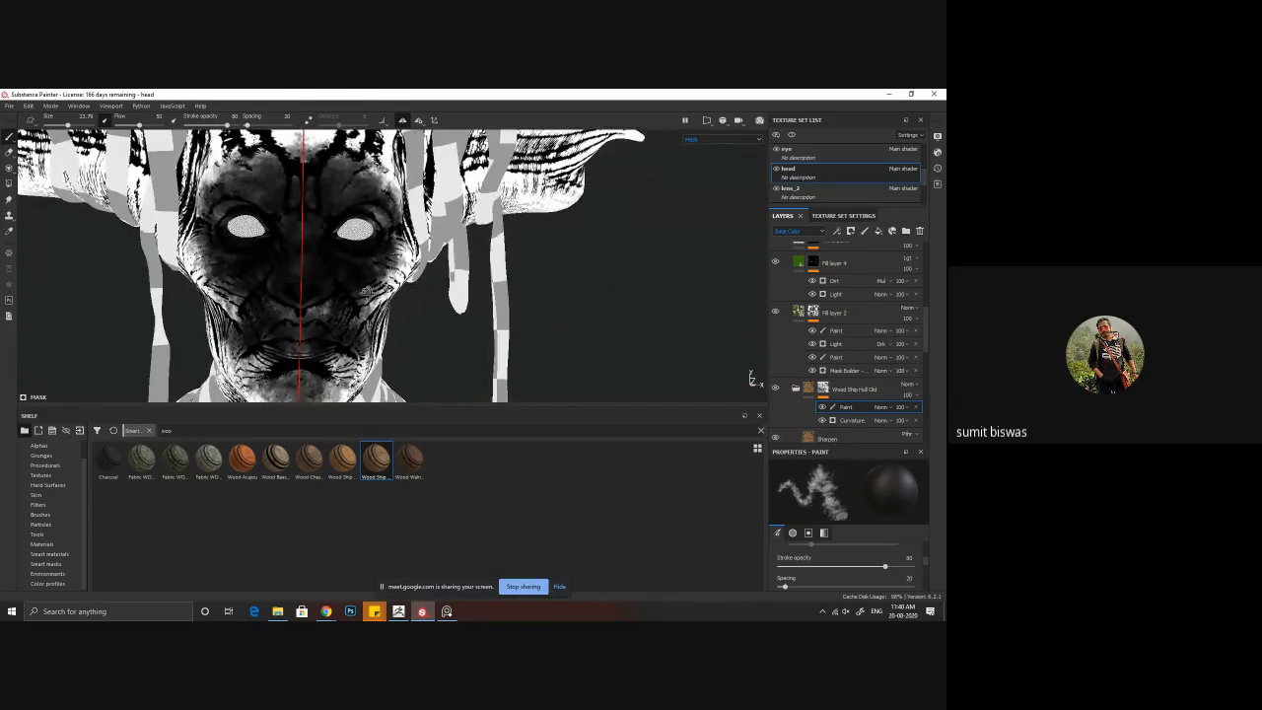
alt+drag(326, 305, 258, 361)
alt+right_drag(240, 359, 176, 235)
alt+middle_drag(450, 330, 437, 240)
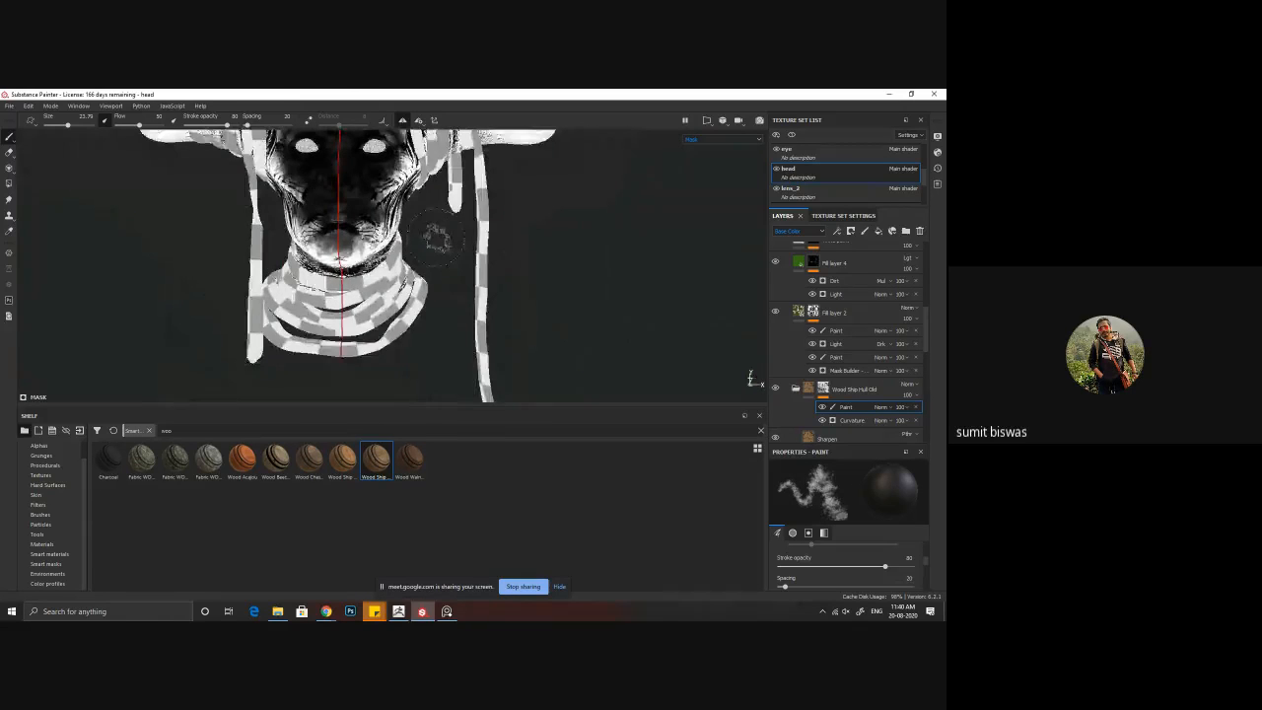
alt+drag(437, 239, 161, 276)
alt+drag(463, 181, 473, 264)
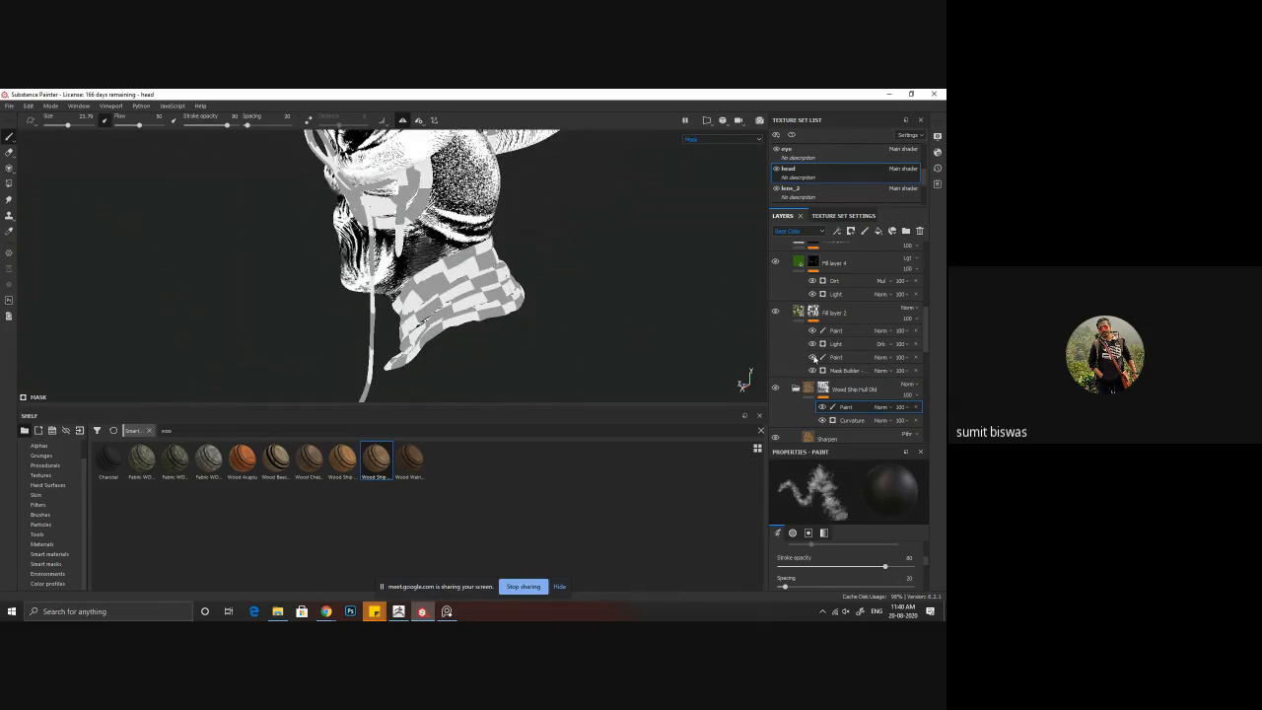
Step: Isolate the head texture set and paint the wood mask black around the neck
click(792, 135)
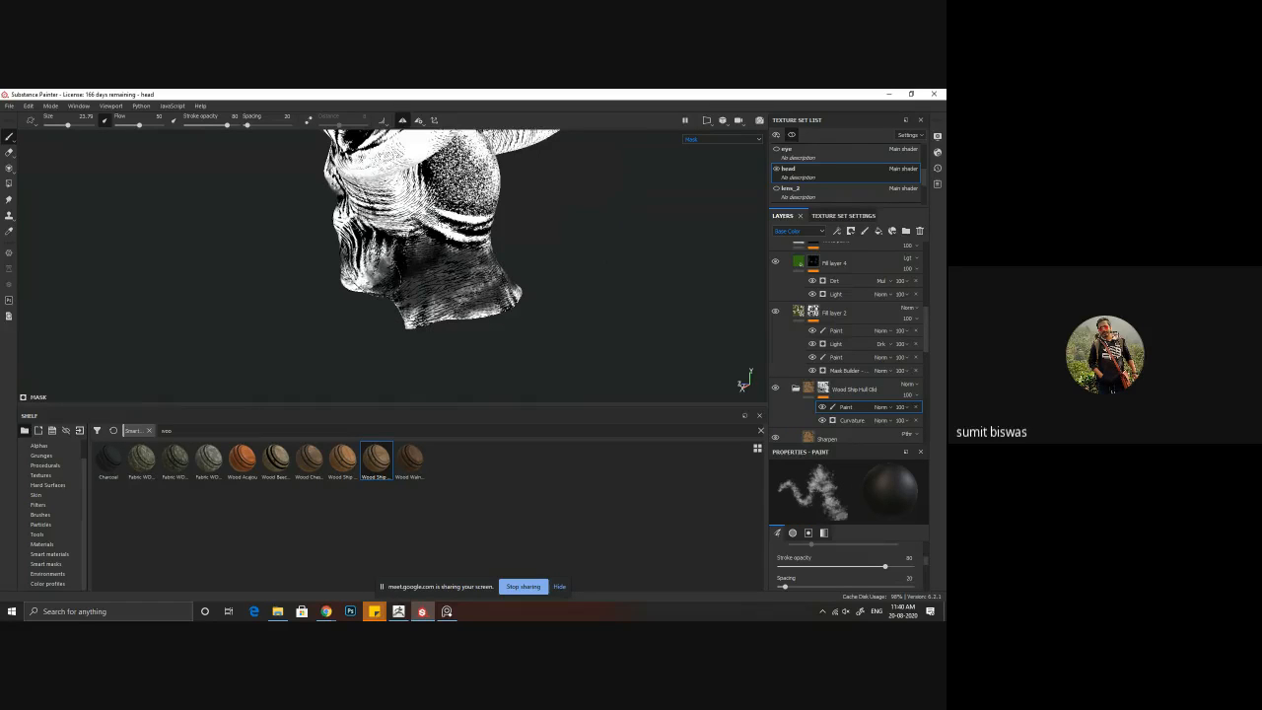
mouse_move(423, 294)
mouse_down()
mouse_move(445, 324)
mouse_move(475, 304)
mouse_move(422, 310)
mouse_up()
mouse_move(422, 310)
alt+mouse_down()
mouse_move(444, 304)
mouse_move(386, 316)
mouse_move(446, 300)
mouse_move(390, 321)
mouse_move(340, 294)
mouse_move(399, 278)
mouse_move(419, 245)
mouse_move(434, 298)
mouse_move(498, 288)
mouse_move(374, 291)
alt+mouse_up()
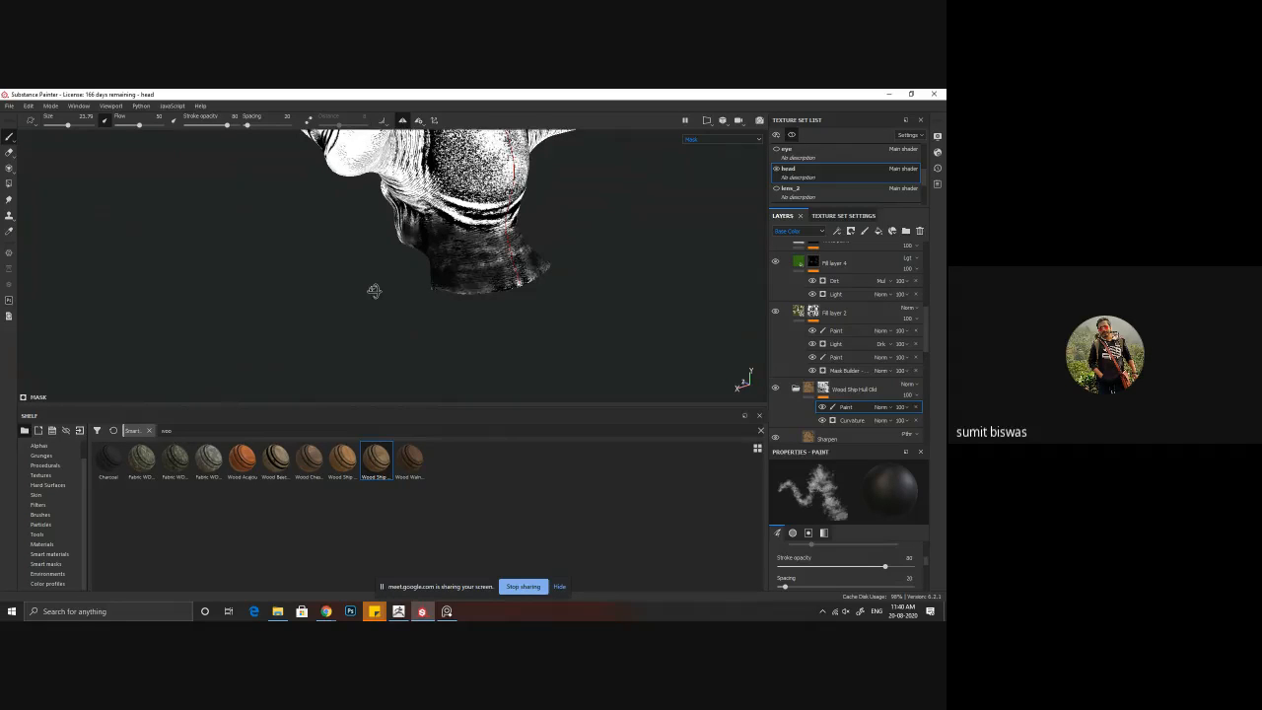
mouse_move(473, 286)
mouse_down()
mouse_move(525, 276)
mouse_move(480, 241)
mouse_move(481, 219)
mouse_move(509, 240)
mouse_move(464, 259)
mouse_up()
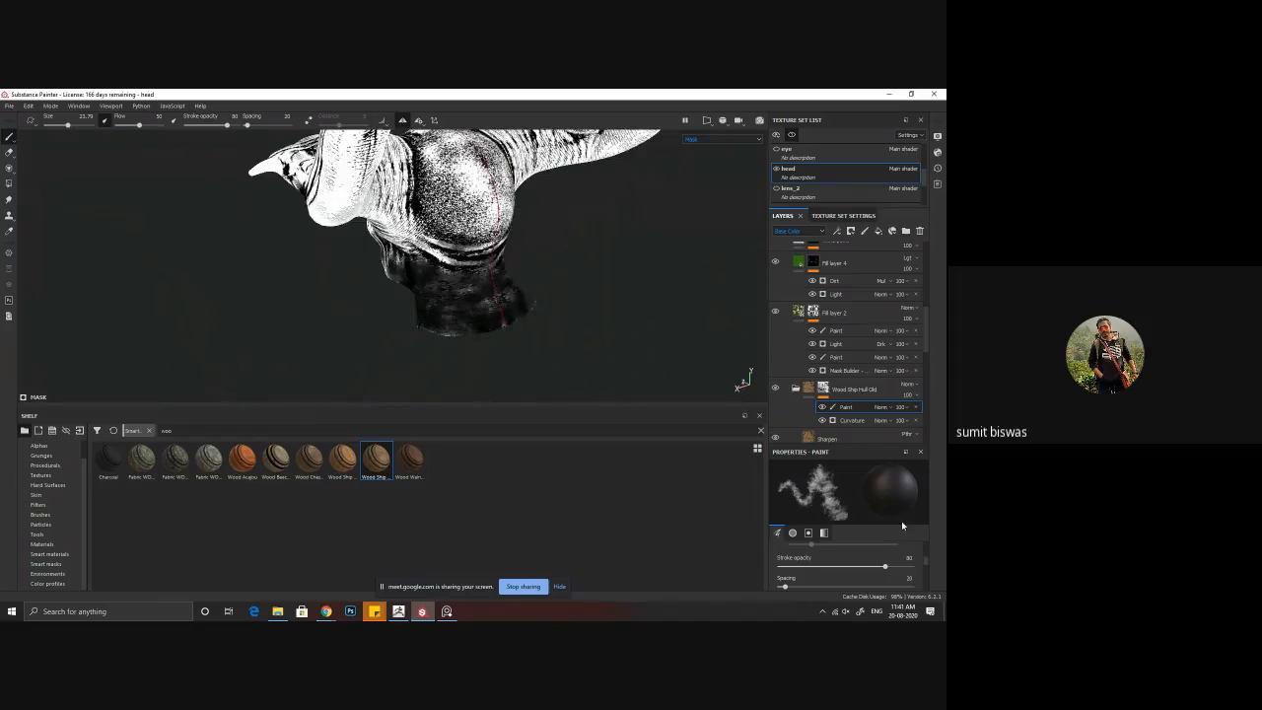
Step: Return to the material view, show all texture sets again and save the project
click(848, 388)
alt+drag(487, 345, 530, 320)
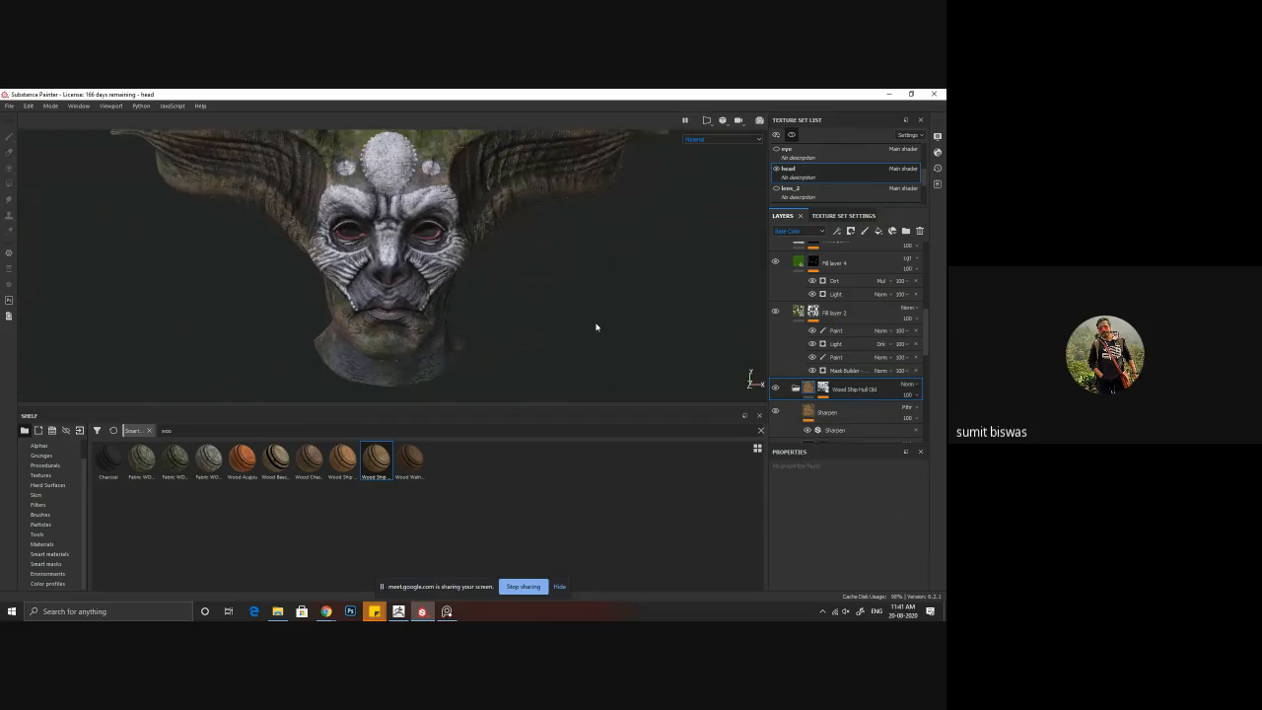
click(793, 136)
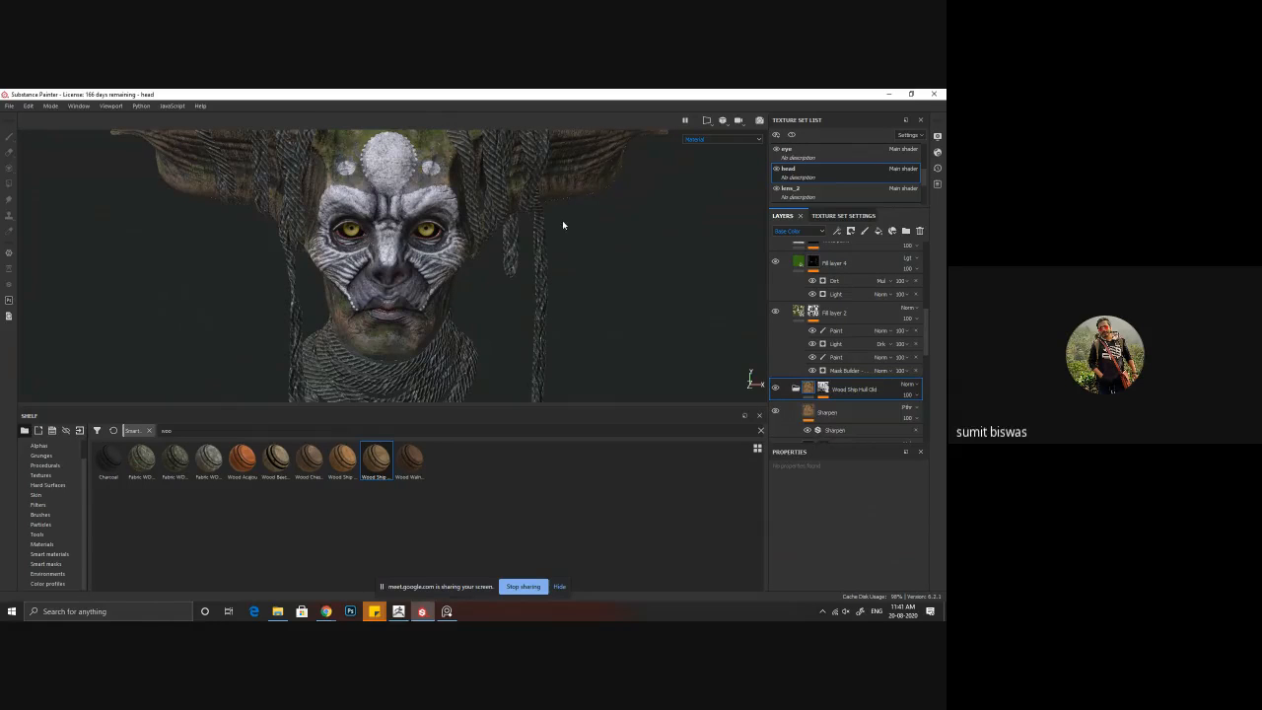
alt+right_drag(544, 270, 512, 311)
key(ctrl+s)
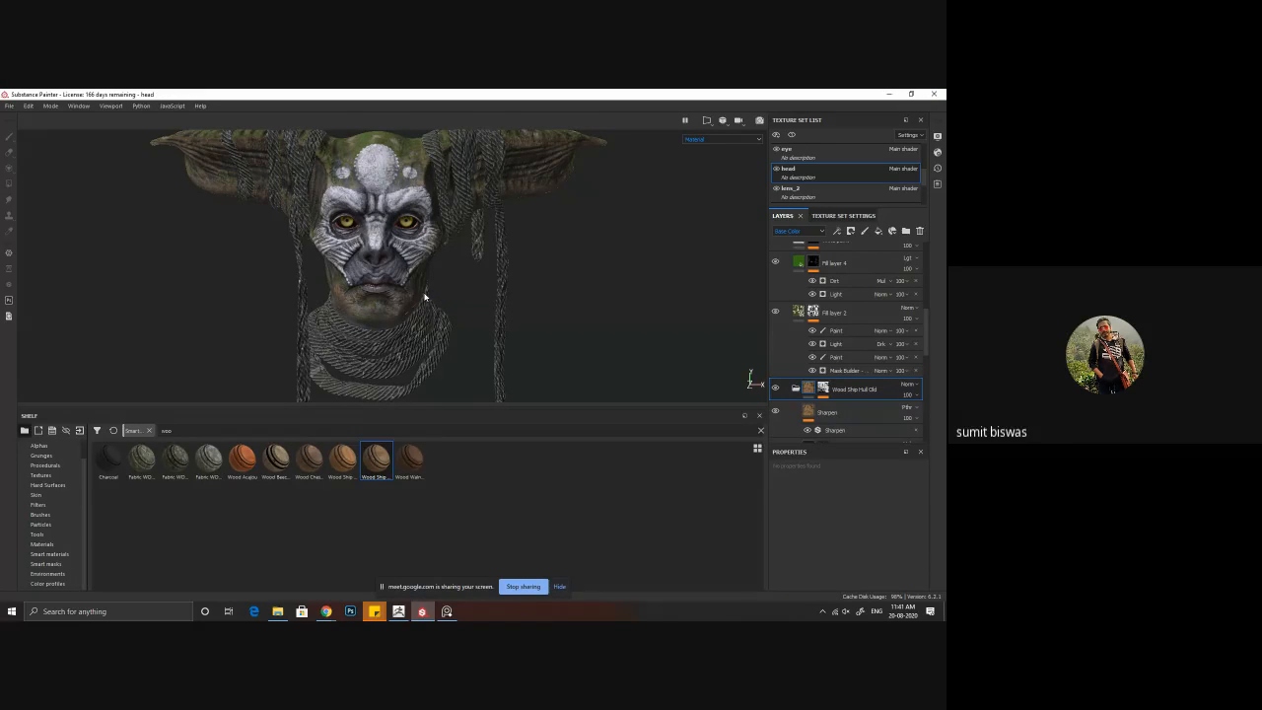
Step: Compare the face with the white paint layer hidden and shown, and enable the height channel on its fill
alt+drag(425, 297, 452, 266)
scroll(790, 319, up, 3)
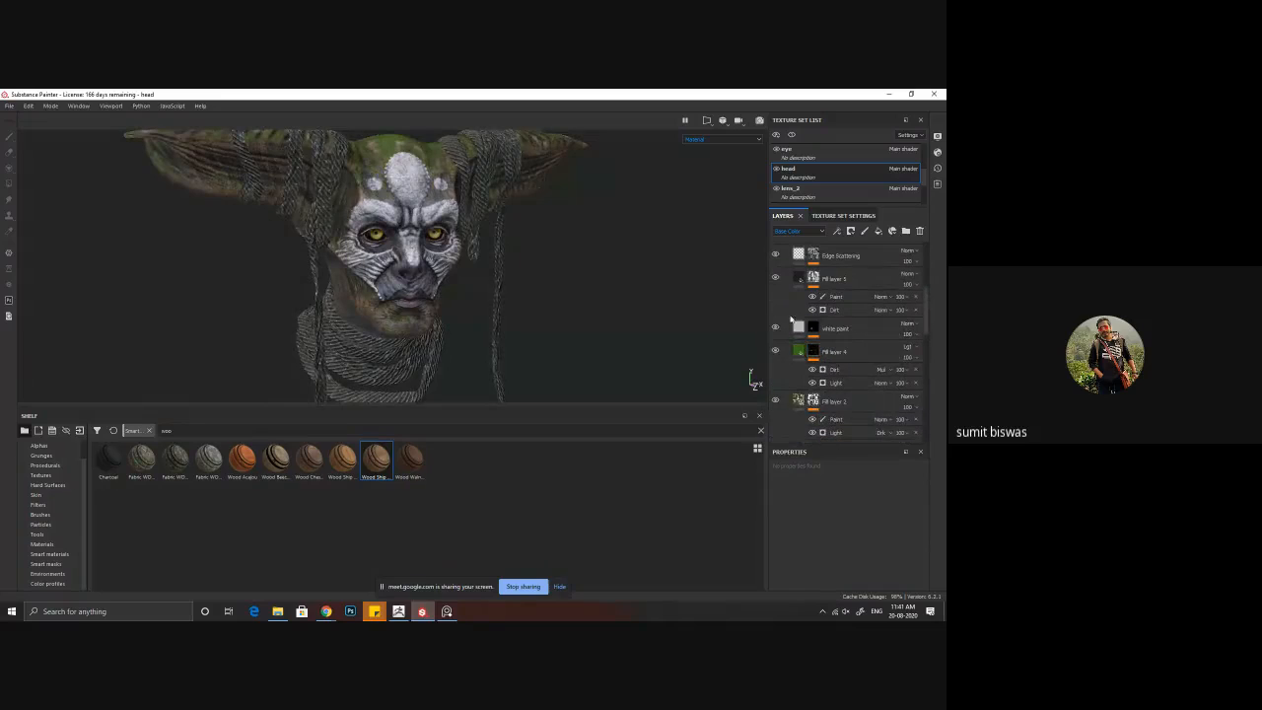
click(775, 328)
click(775, 328)
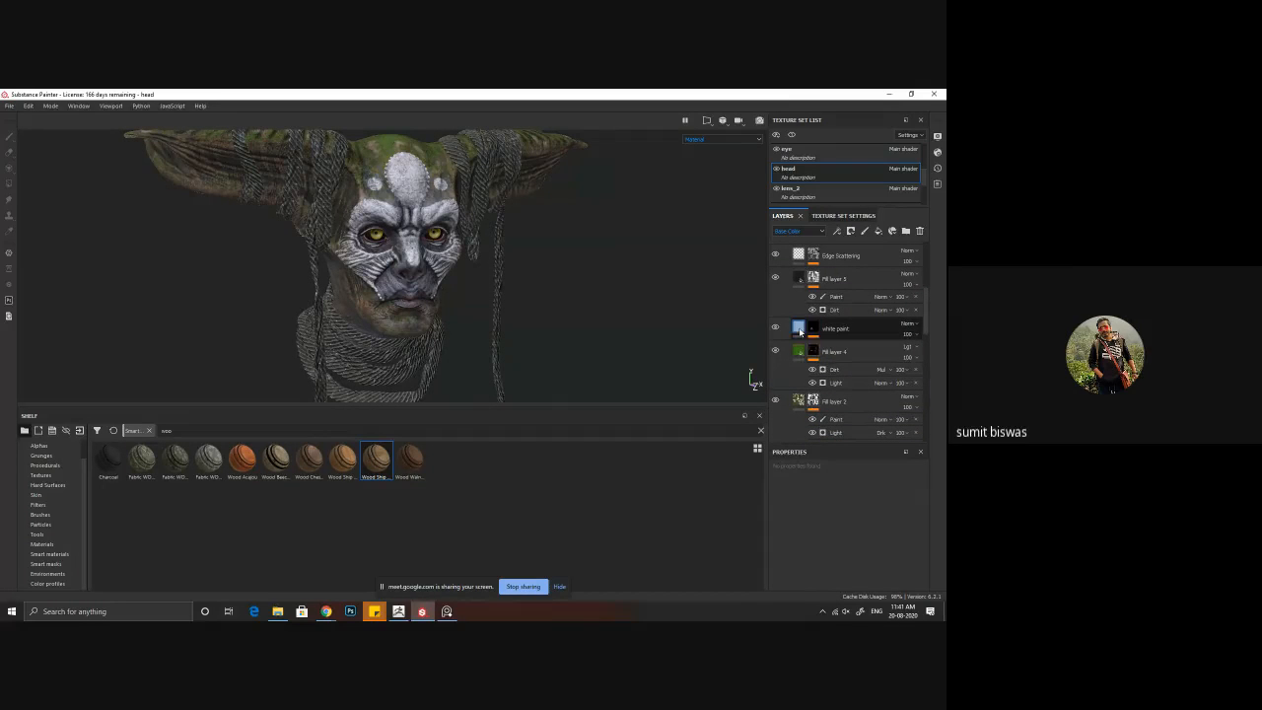
click(800, 330)
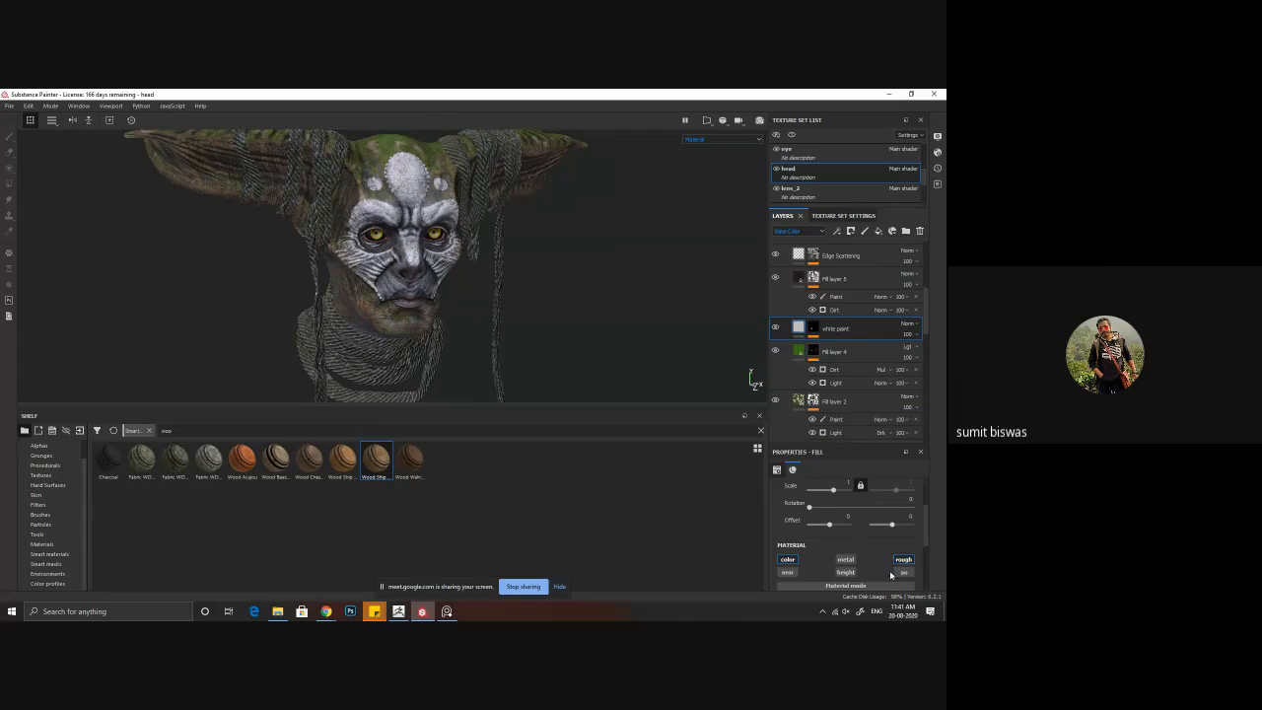
click(845, 572)
scroll(855, 572, down, 3)
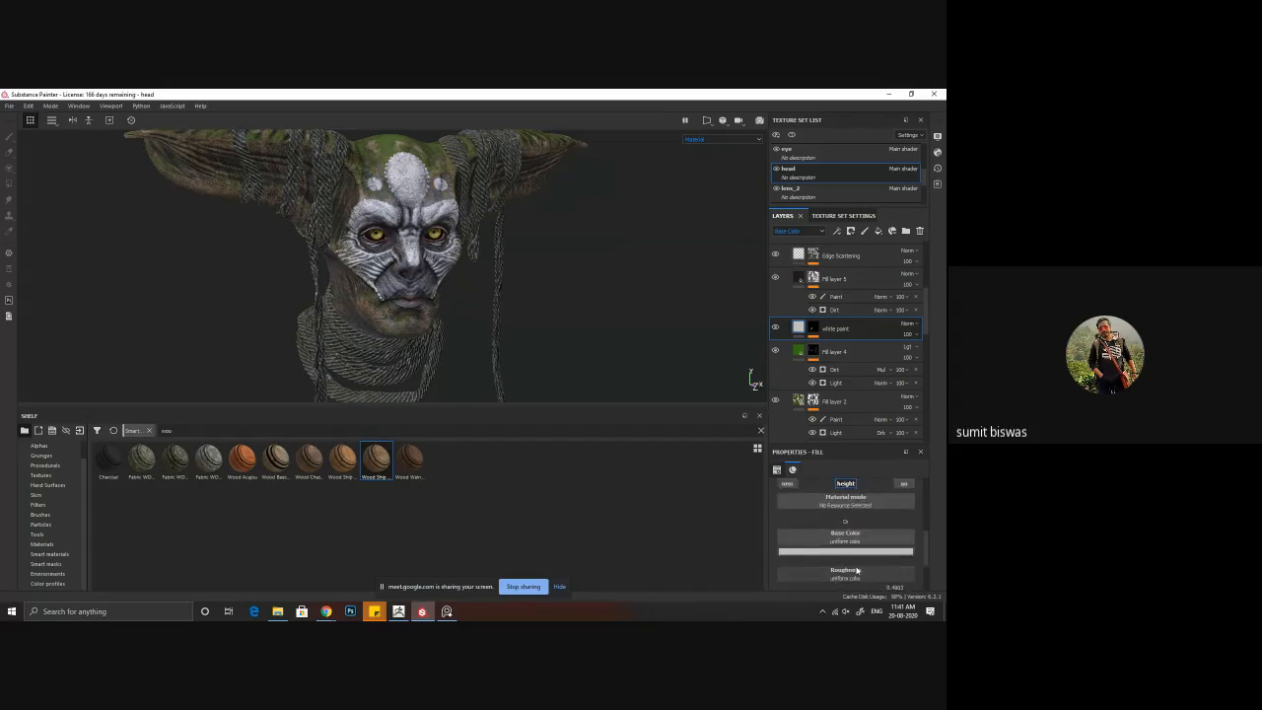
scroll(854, 570, down, 3)
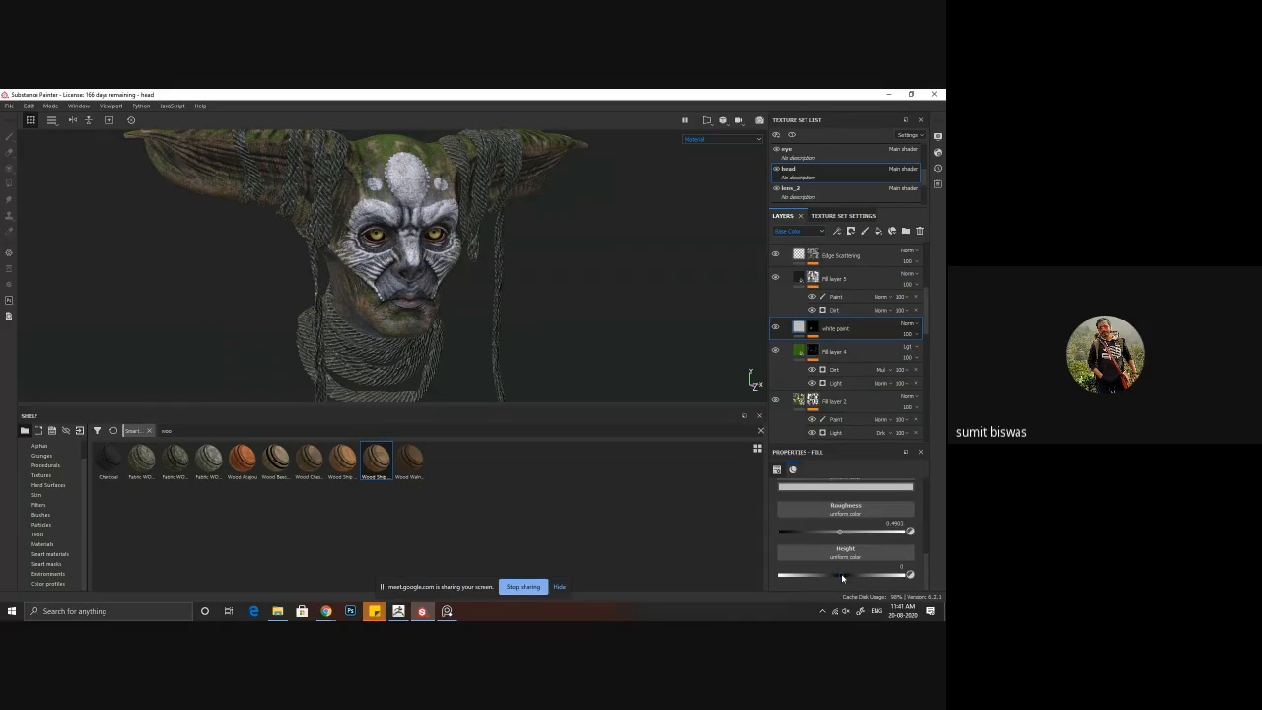
Step: Try a negative height of about -0.11 on the white paint layer and inspect the forehead markings up close
drag(841, 578, 836, 579)
alt+drag(386, 254, 401, 266)
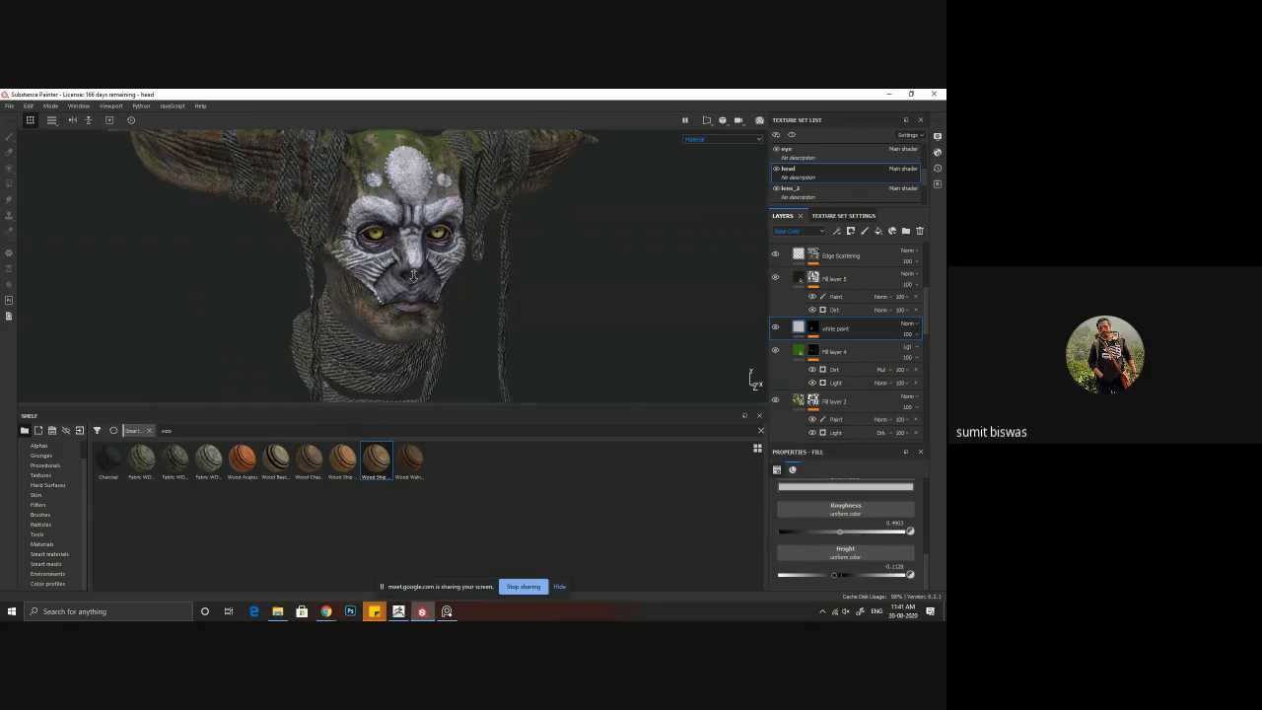
alt+right_drag(401, 266, 666, 350)
alt+middle_drag(412, 148, 405, 279)
alt+right_drag(405, 280, 548, 355)
alt+middle_drag(548, 355, 531, 319)
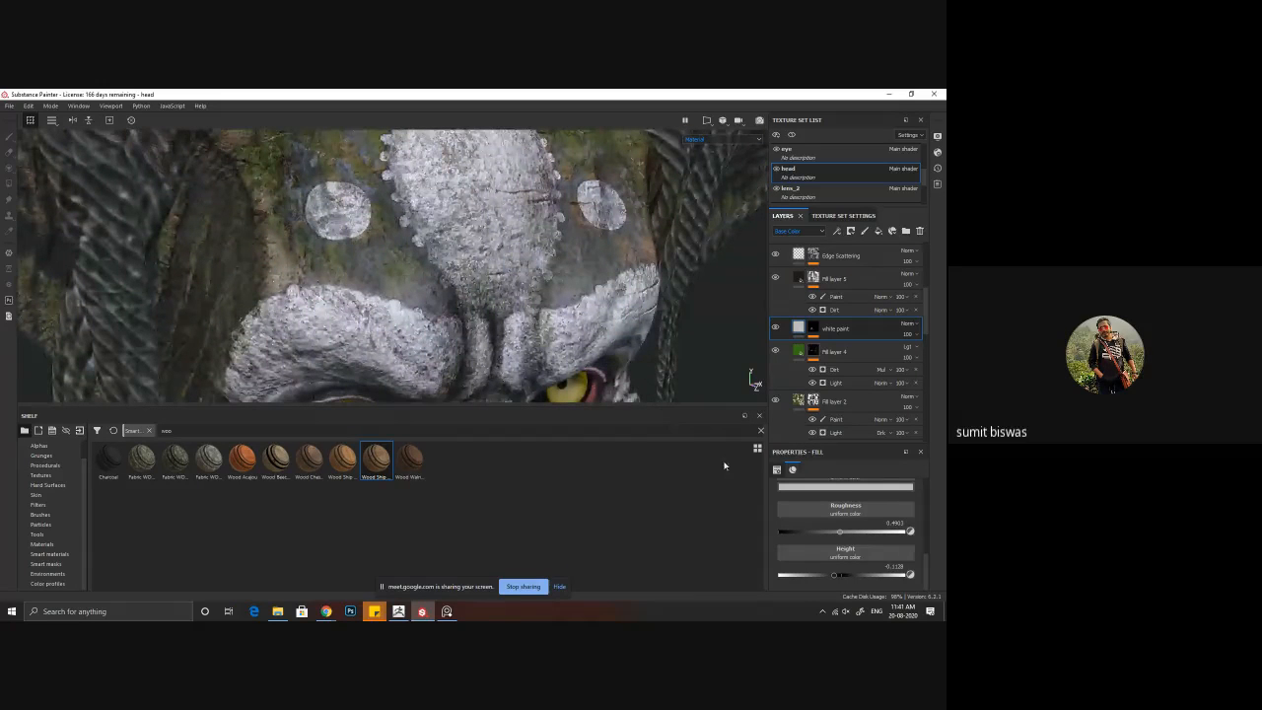
Step: Set the white paint layer's height to about 0.12, inspect the face, and hide the layer for comparison
drag(835, 575, 848, 582)
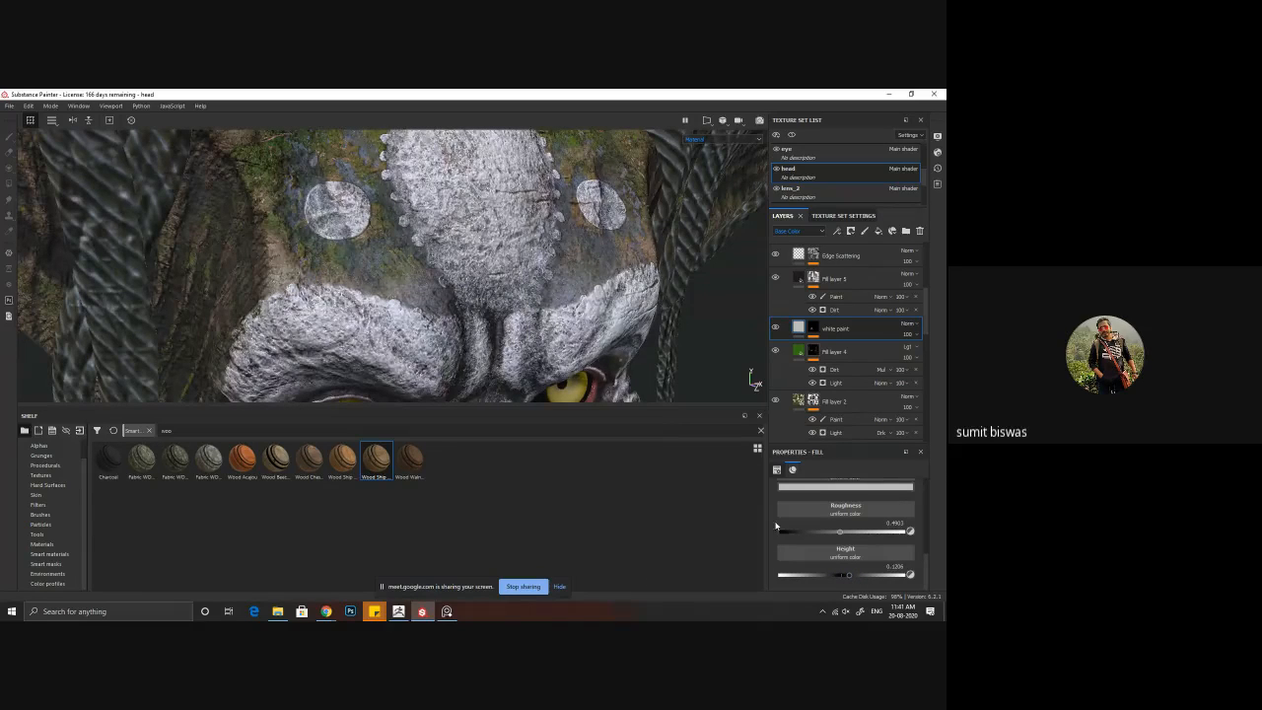
scroll(450, 276, down, 4)
alt+middle_drag(456, 385, 415, 264)
alt+drag(414, 264, 412, 293)
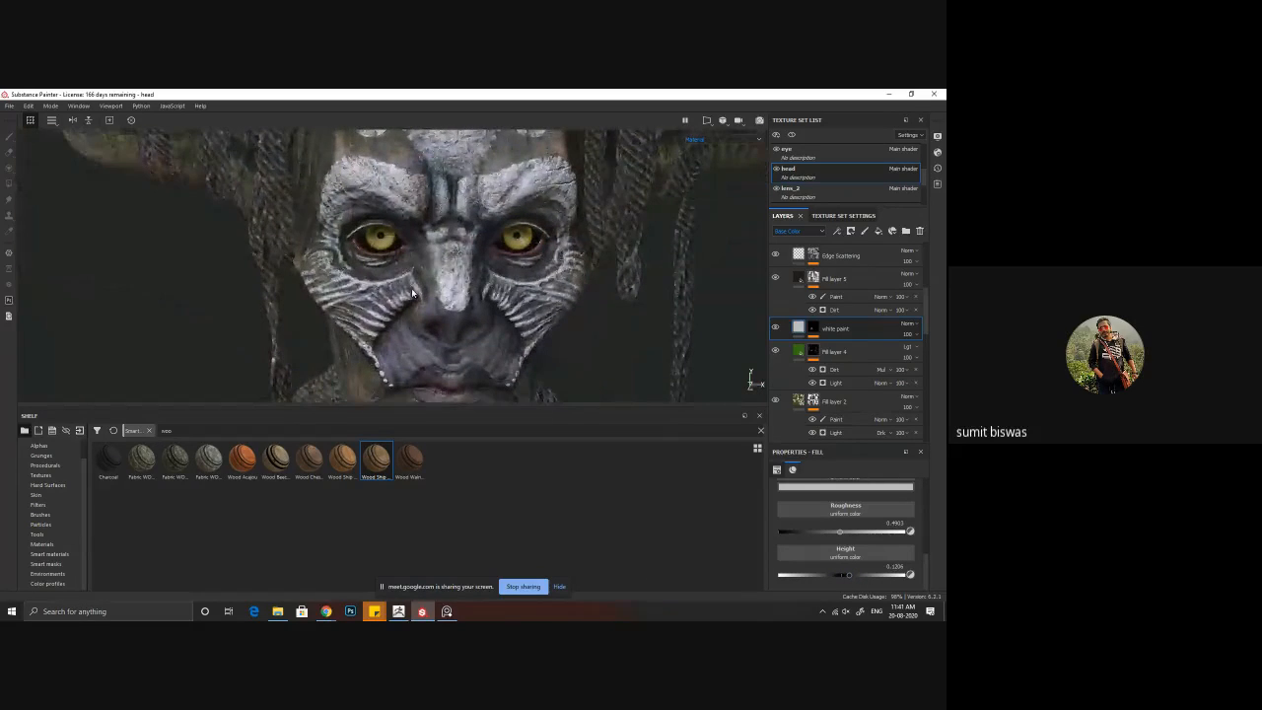
alt+right_drag(412, 293, 127, 222)
alt+middle_drag(433, 276, 340, 253)
mouse_move(410, 259)
alt+mouse_down()
mouse_move(279, 259)
mouse_move(347, 268)
alt+mouse_up()
click(777, 327)
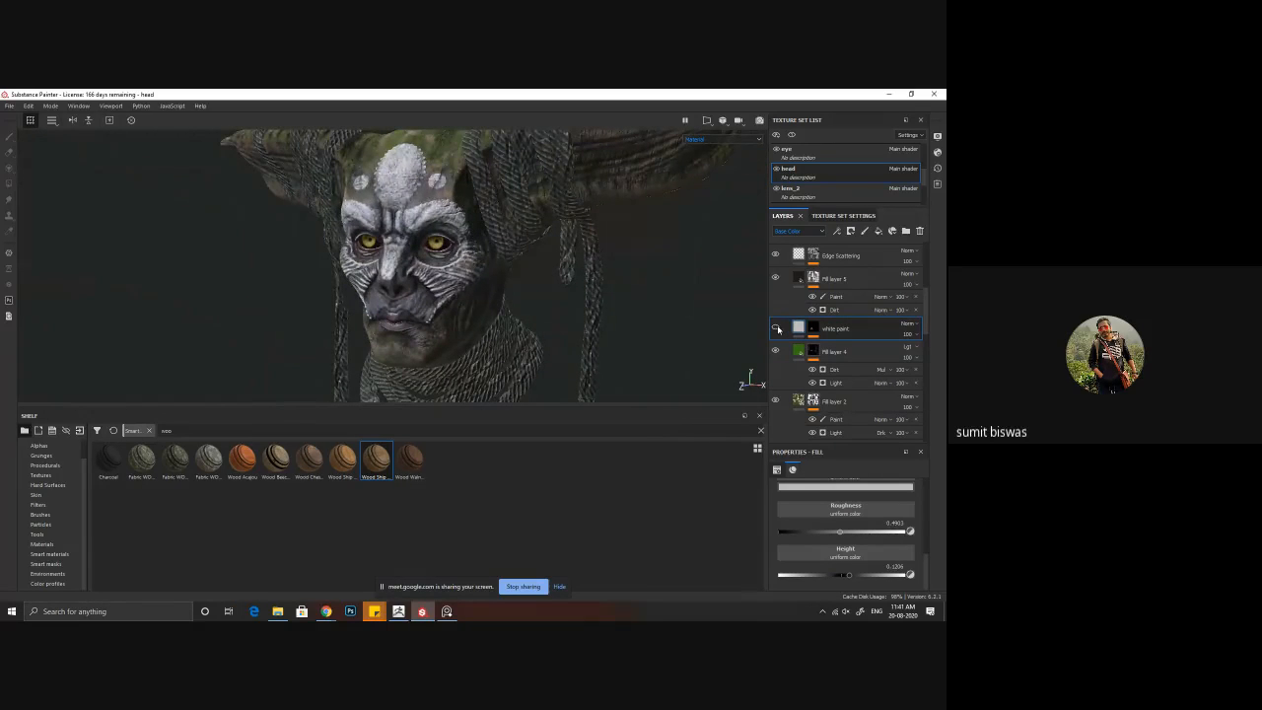
Step: Compare the face with the white paint layer hidden and shown, and lower the layer's height to just under 0.1
click(777, 327)
click(776, 327)
click(776, 327)
alt+drag(471, 324, 540, 327)
alt+right_drag(377, 256, 555, 379)
alt+middle_drag(556, 379, 565, 345)
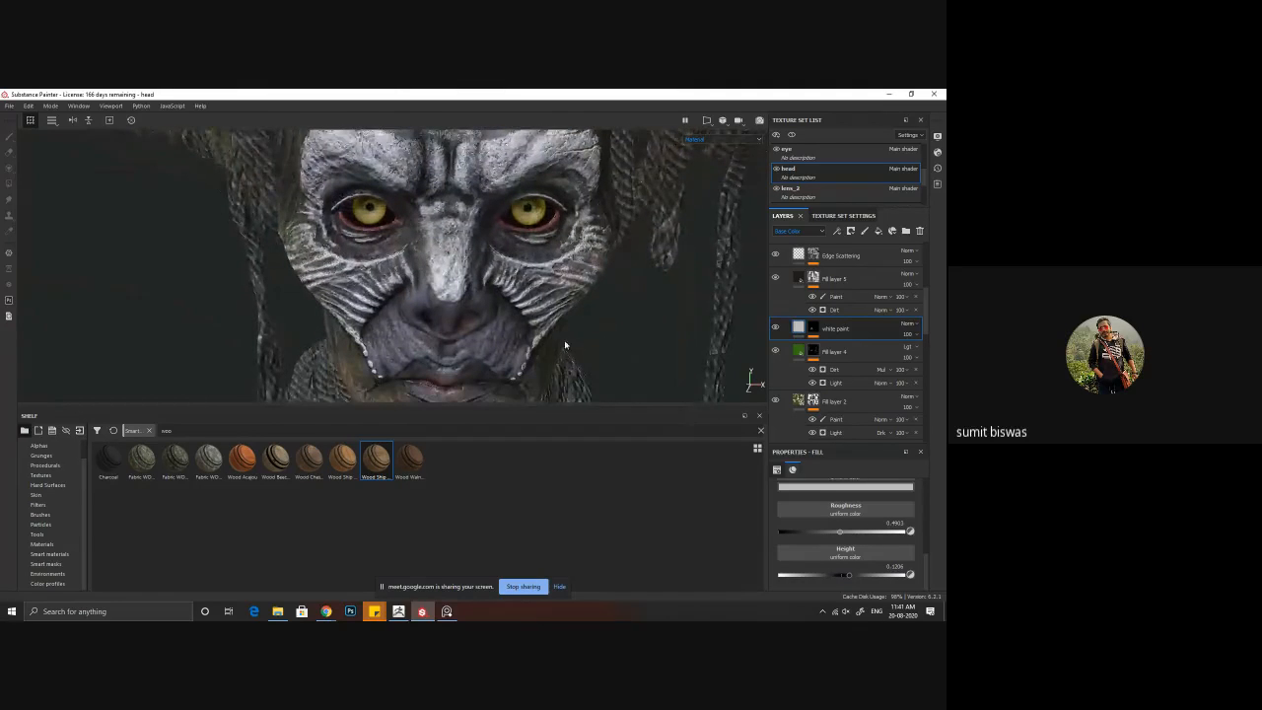
alt+drag(566, 346, 653, 322)
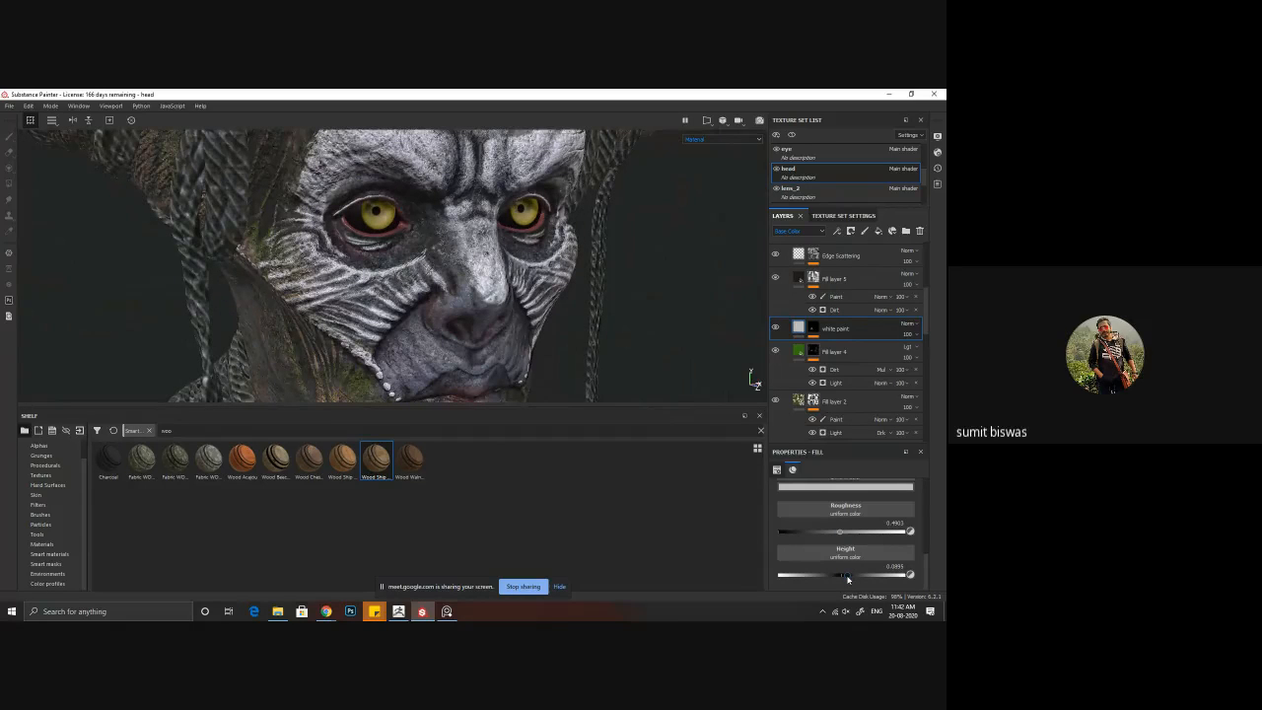
Step: Examine the white paint's relief on the forehead and brows, checking its mask and comparing the layer hidden and shown
click(775, 327)
mouse_move(482, 278)
alt+mouse_down()
mouse_move(305, 322)
mouse_move(424, 307)
mouse_move(418, 296)
alt+mouse_up()
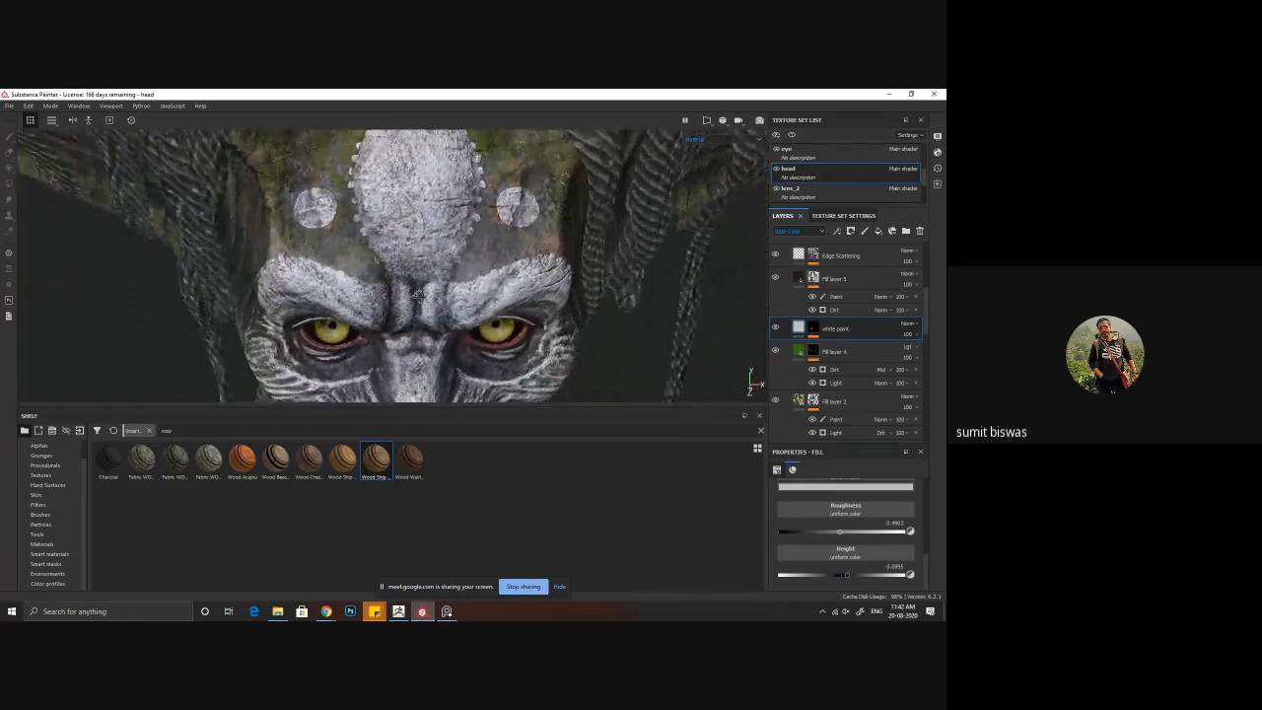
alt+click(814, 333)
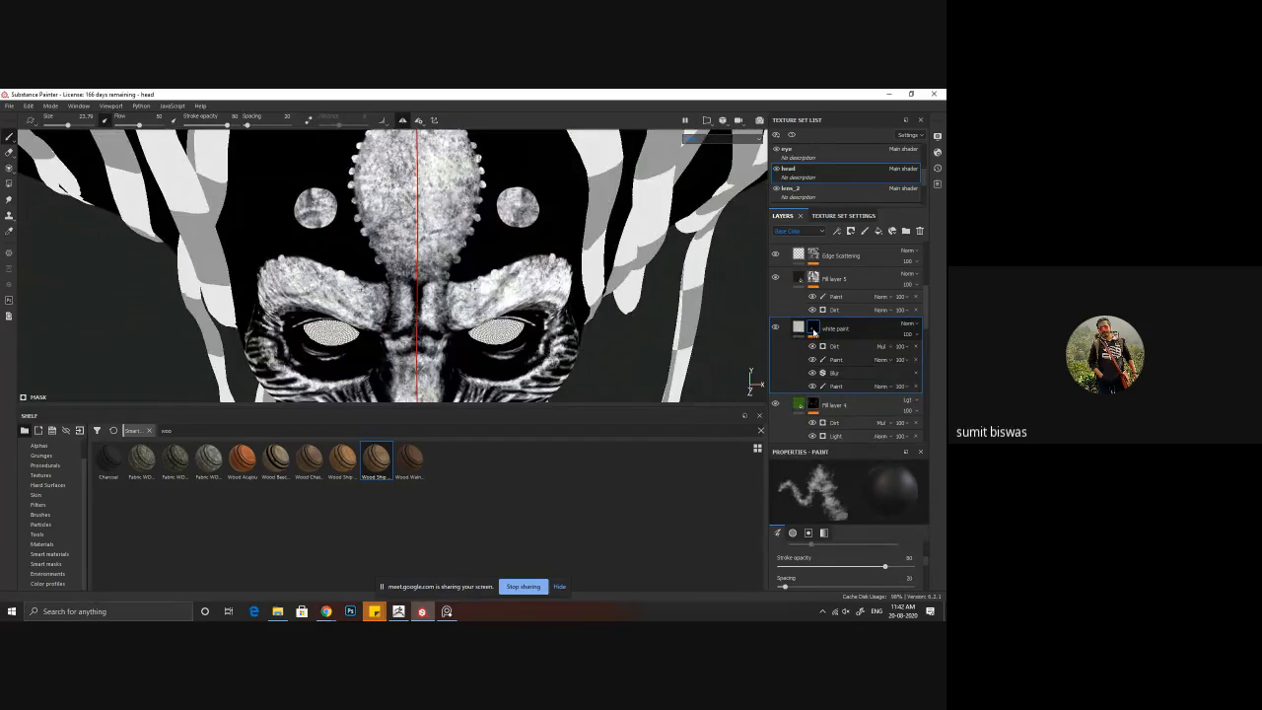
click(800, 329)
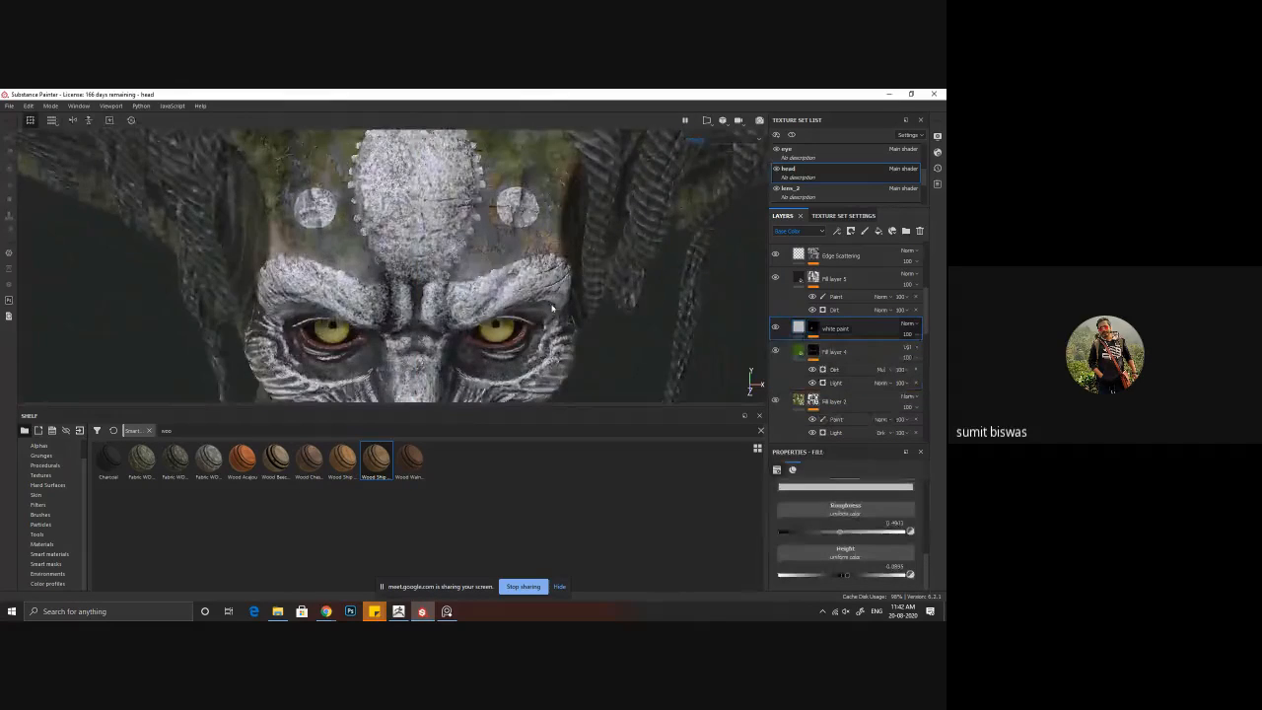
mouse_move(494, 281)
alt+right_down()
mouse_move(439, 296)
mouse_move(482, 280)
alt+right_up()
mouse_move(482, 277)
alt+mouse_down()
mouse_move(466, 306)
mouse_move(462, 263)
mouse_move(463, 296)
alt+mouse_up()
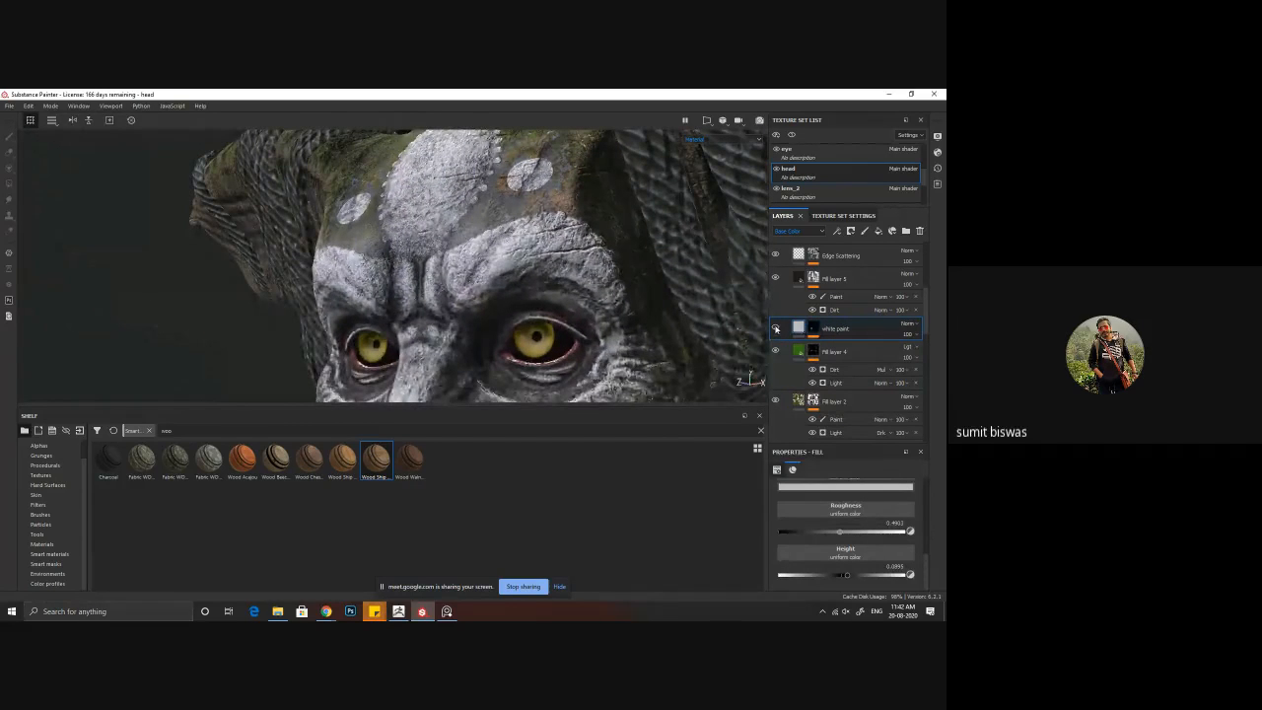
click(776, 328)
click(776, 328)
Step: Paint the Wood Ship Hull Old mask darker over both brows with a smaller symmetric brush, and return to the material view
scroll(780, 408, down, 2)
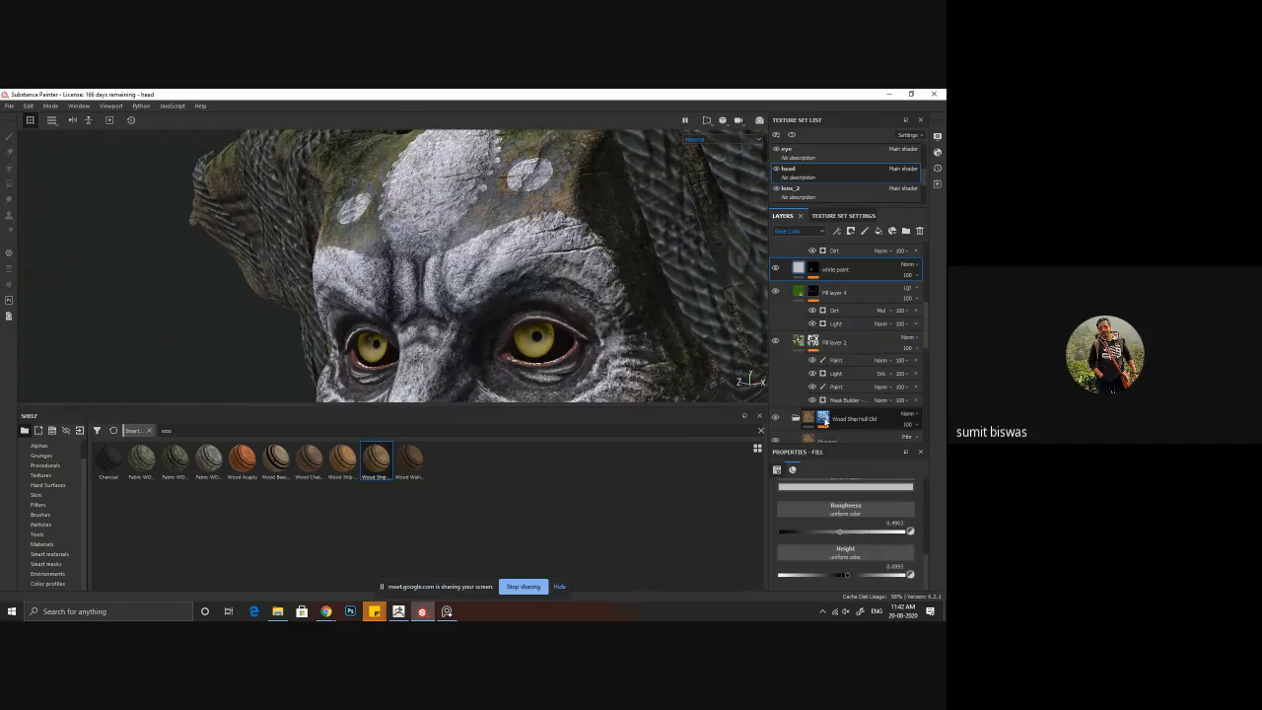
alt+click(823, 417)
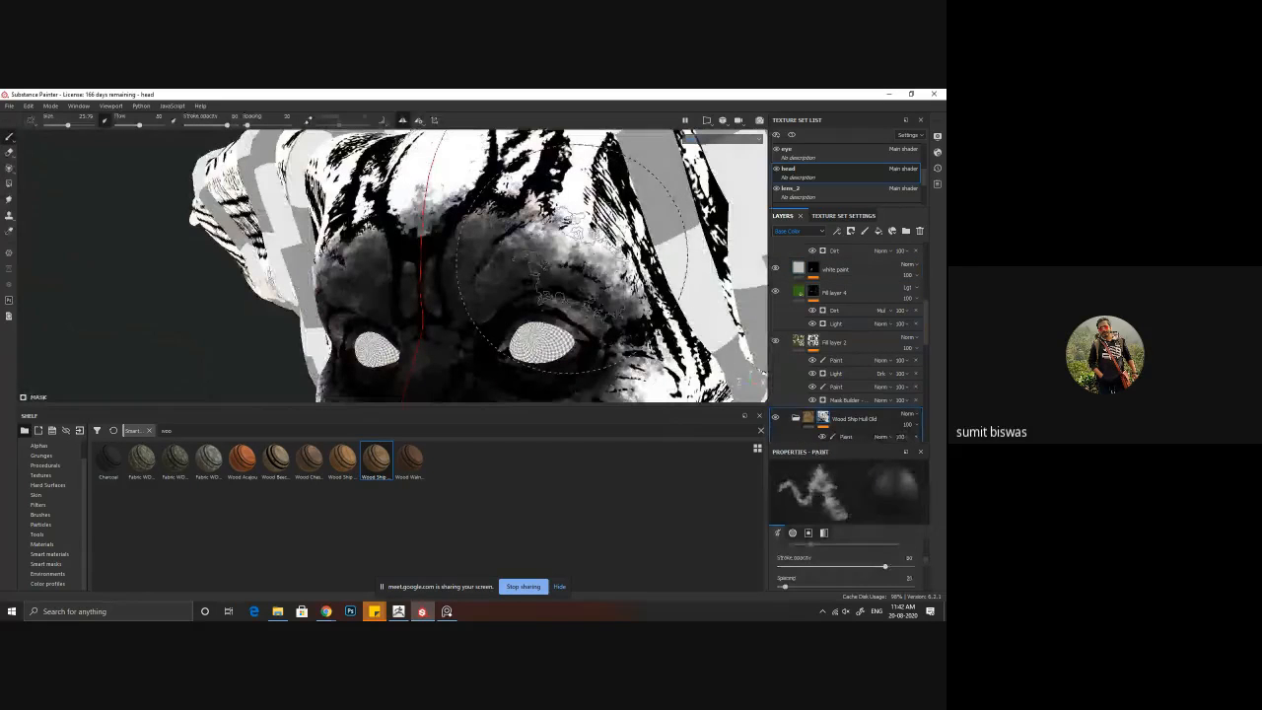
key(bracketleft)
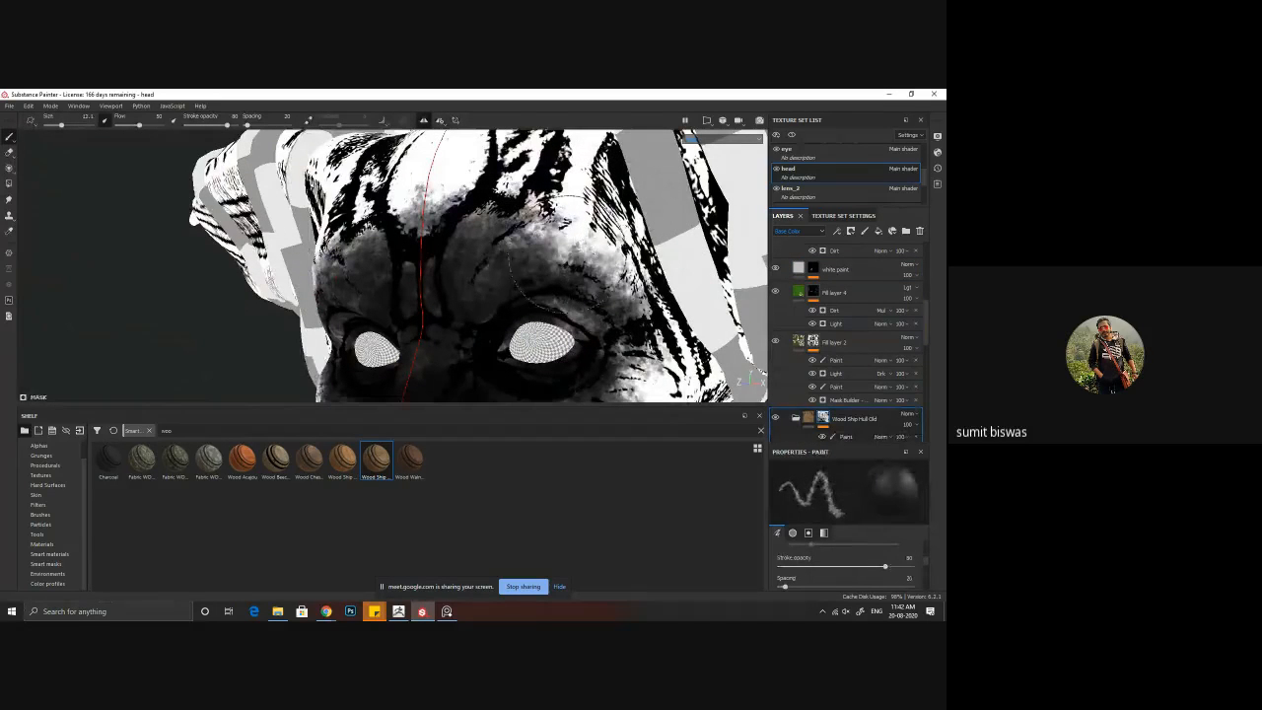
double_click(854, 420)
click(856, 436)
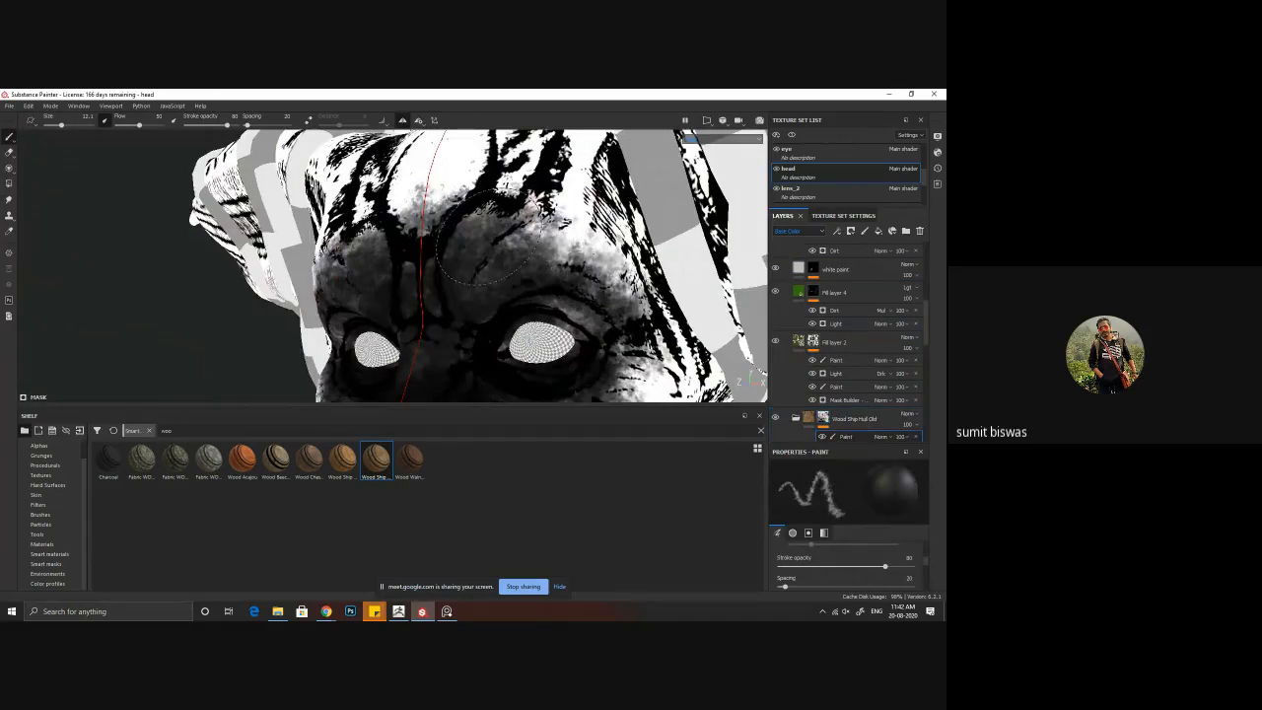
mouse_move(578, 228)
mouse_down()
mouse_move(609, 265)
mouse_move(527, 266)
mouse_move(494, 251)
mouse_up()
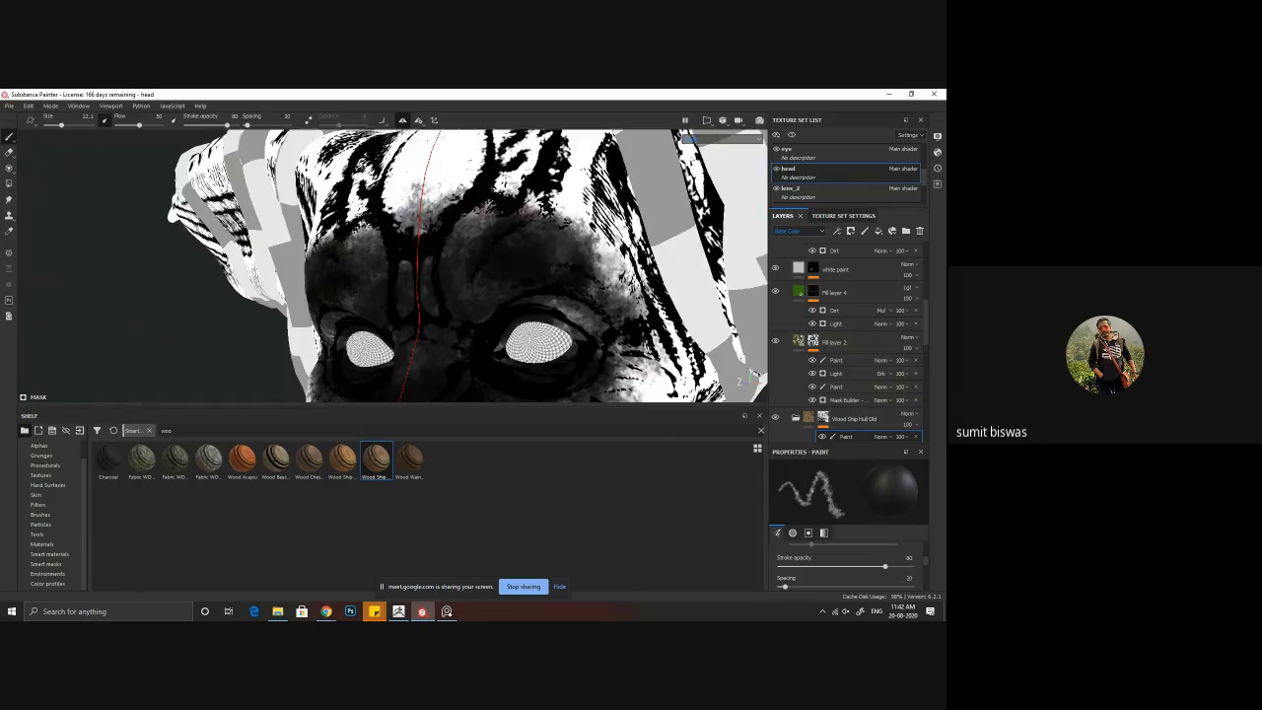
key(m)
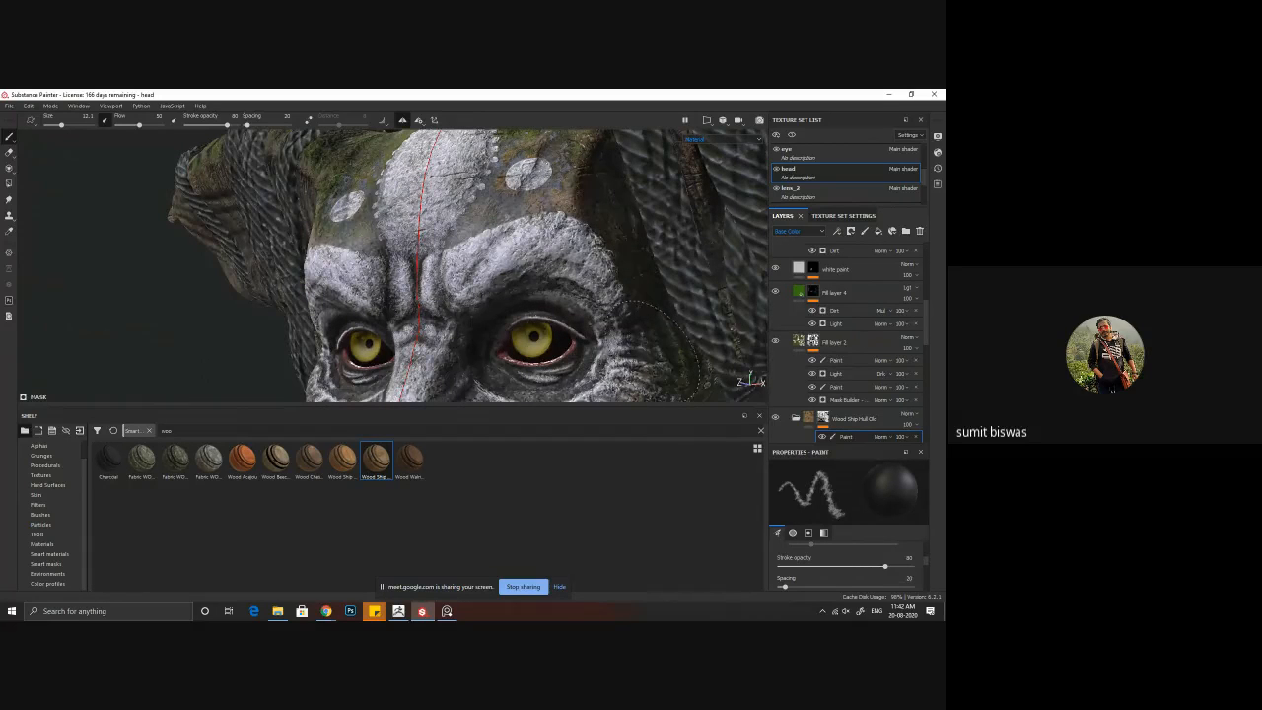
Step: Inspect the forehead, cheeks, mouth and neck from several angles and check the head against the reference
alt+drag(530, 293, 591, 288)
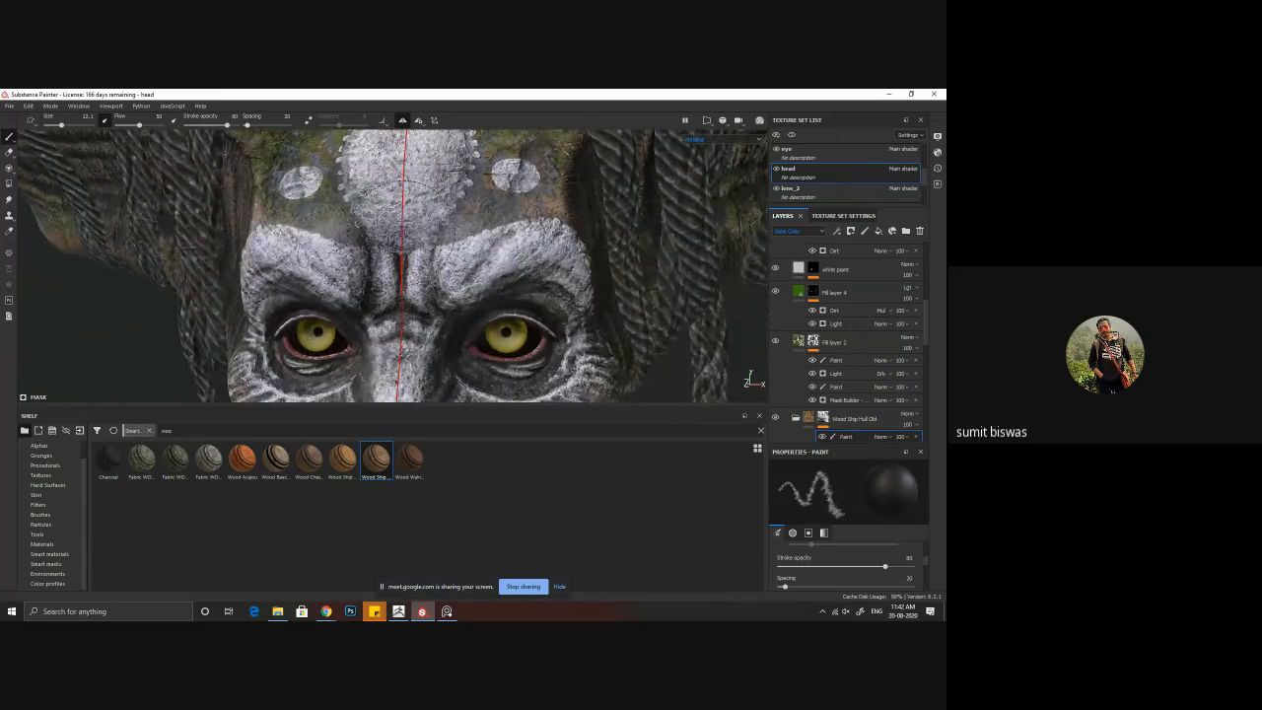
alt+middle_drag(400, 175, 410, 231)
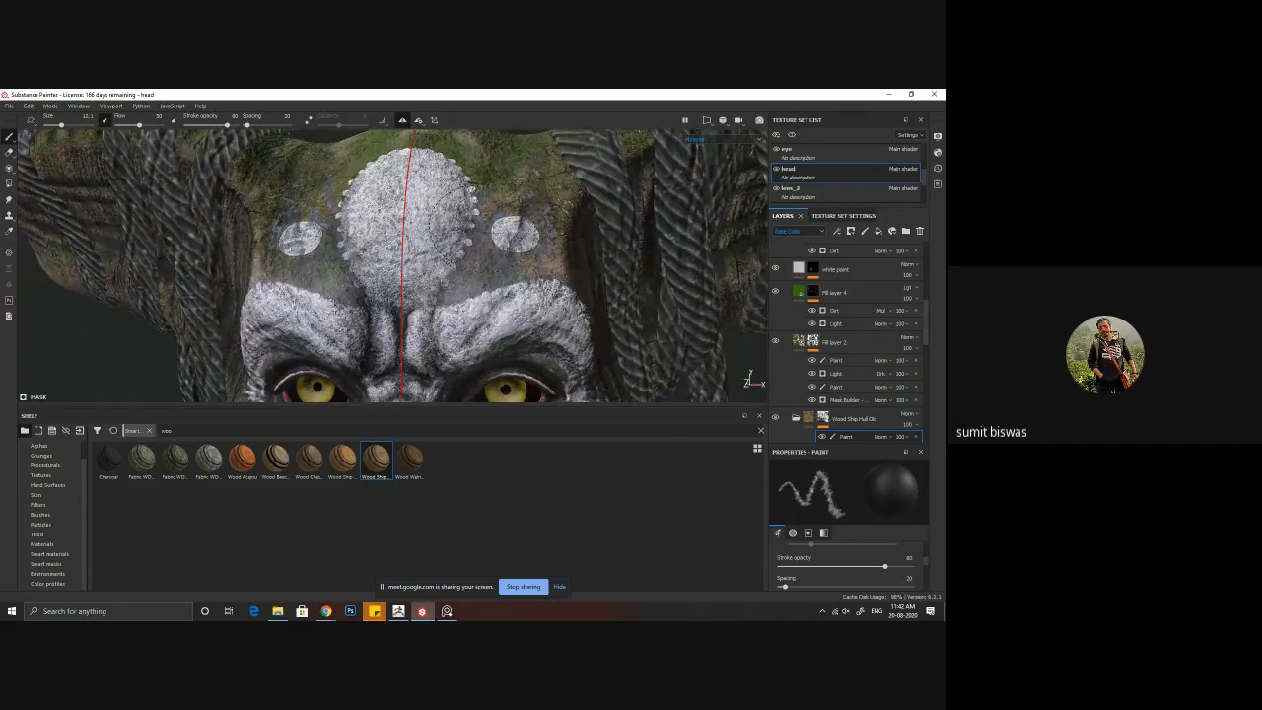
alt+middle_drag(493, 331, 513, 167)
alt+drag(612, 222, 565, 234)
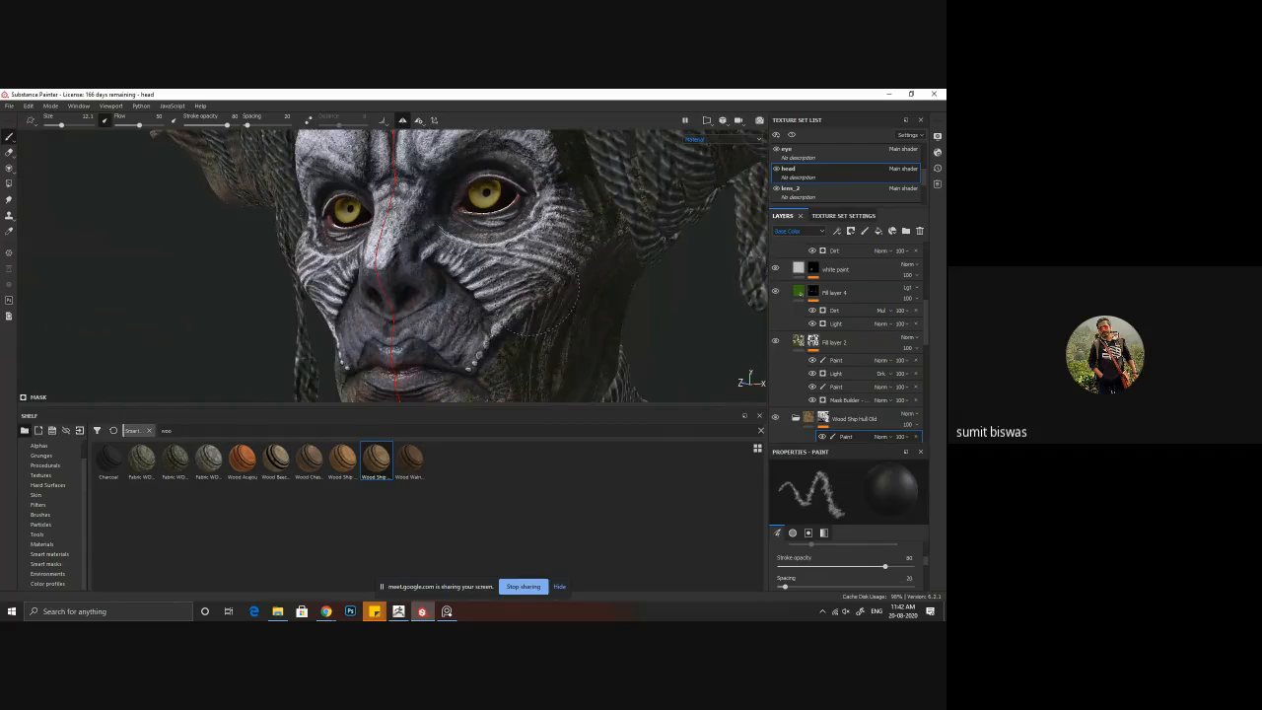
mouse_move(542, 309)
alt+mouse_down()
mouse_move(522, 254)
mouse_move(463, 306)
mouse_move(370, 338)
alt+mouse_up()
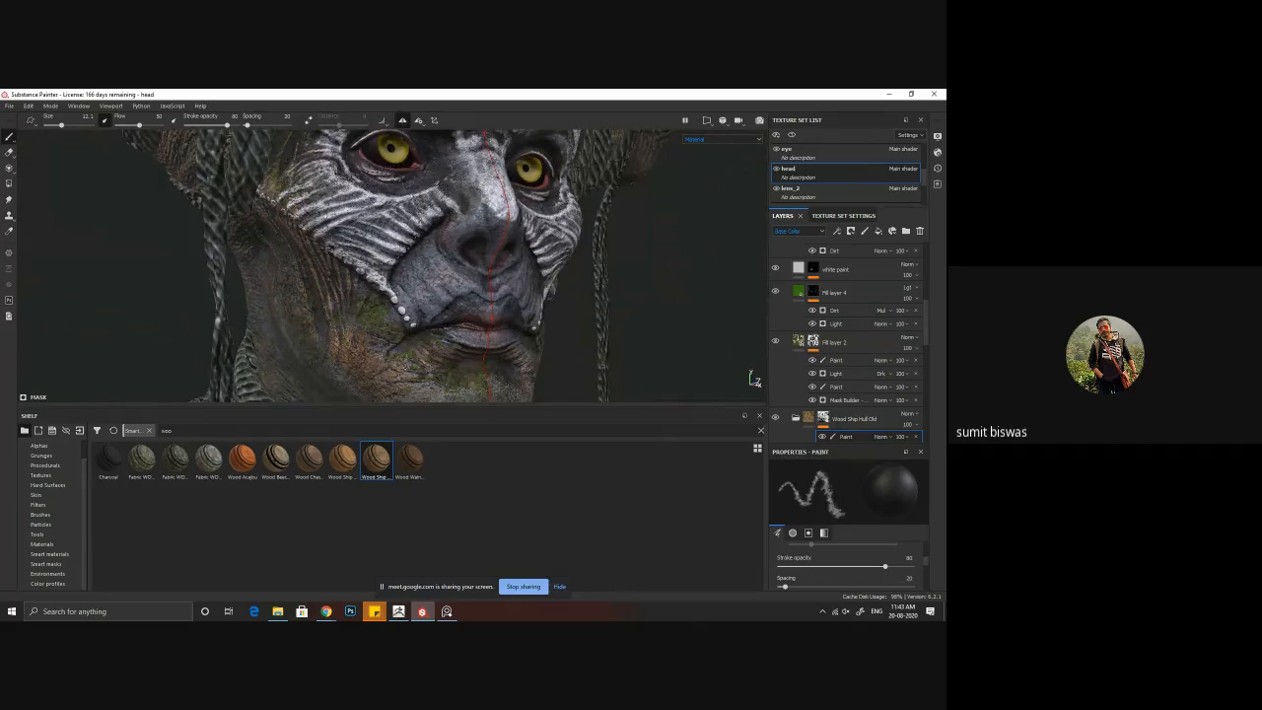
alt+middle_drag(342, 211, 354, 392)
alt+drag(409, 296, 393, 234)
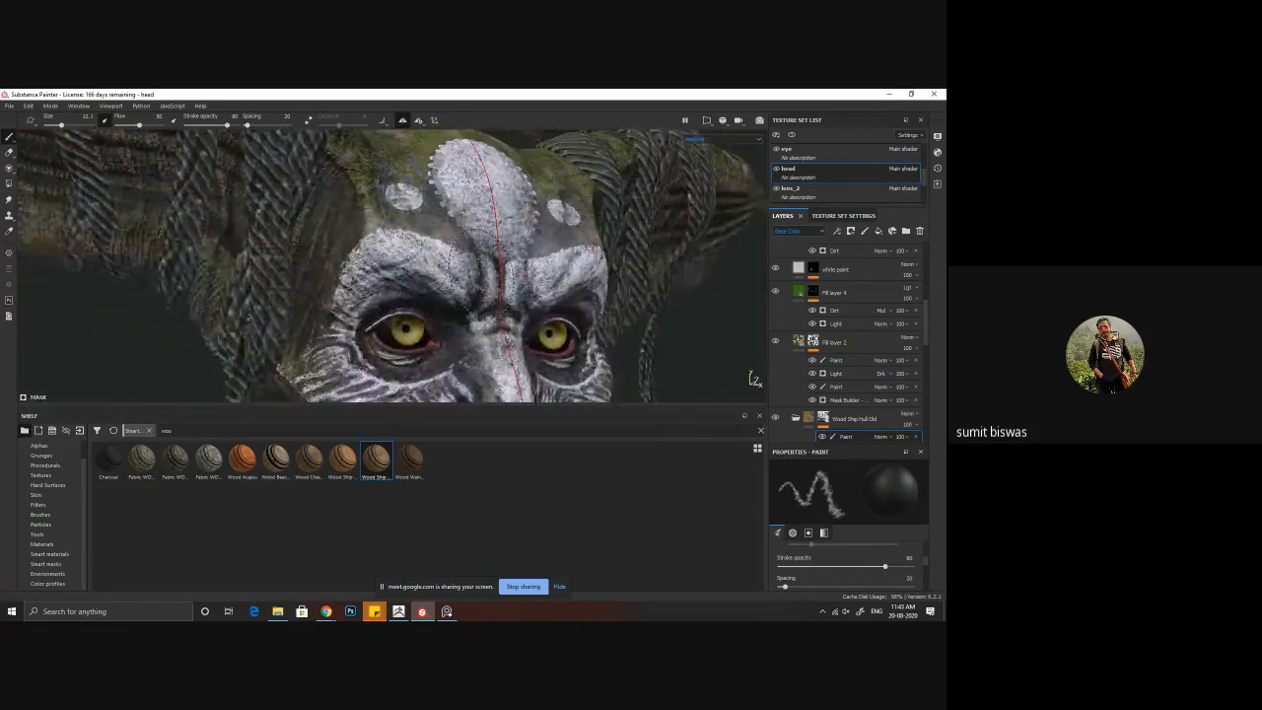
alt+right_drag(393, 235, 253, 227)
alt+drag(253, 232, 496, 283)
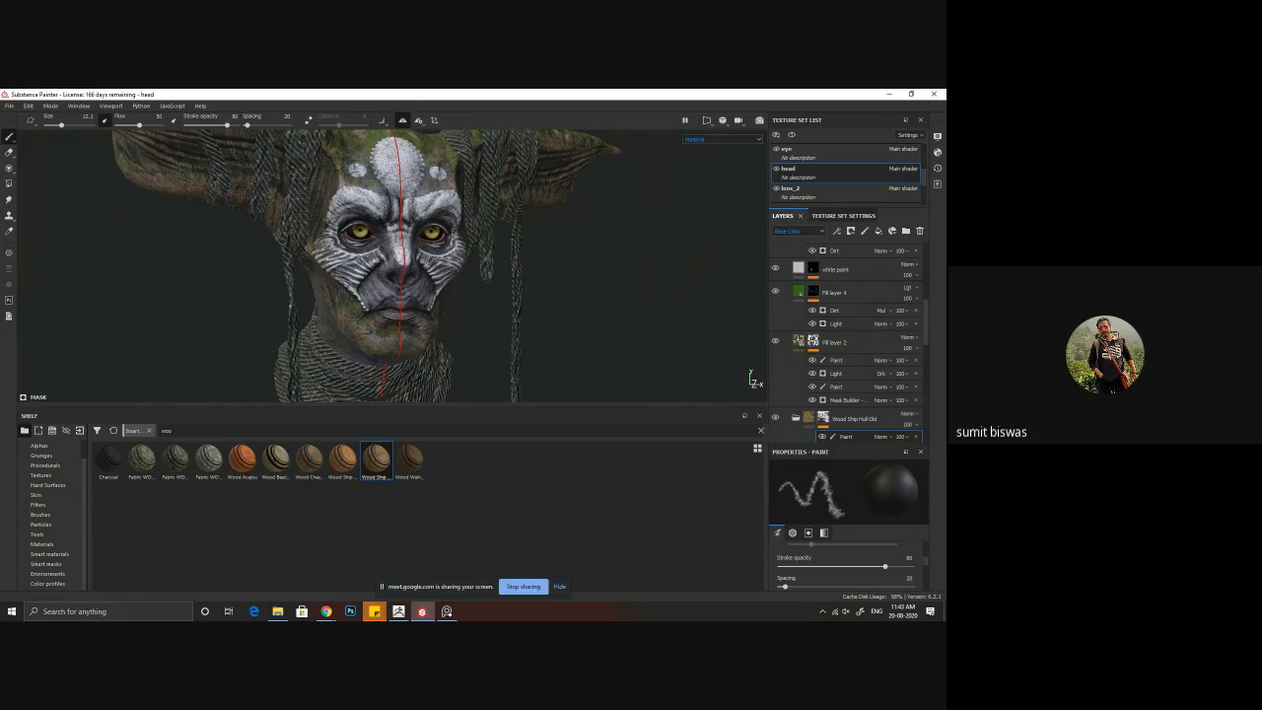
click(446, 612)
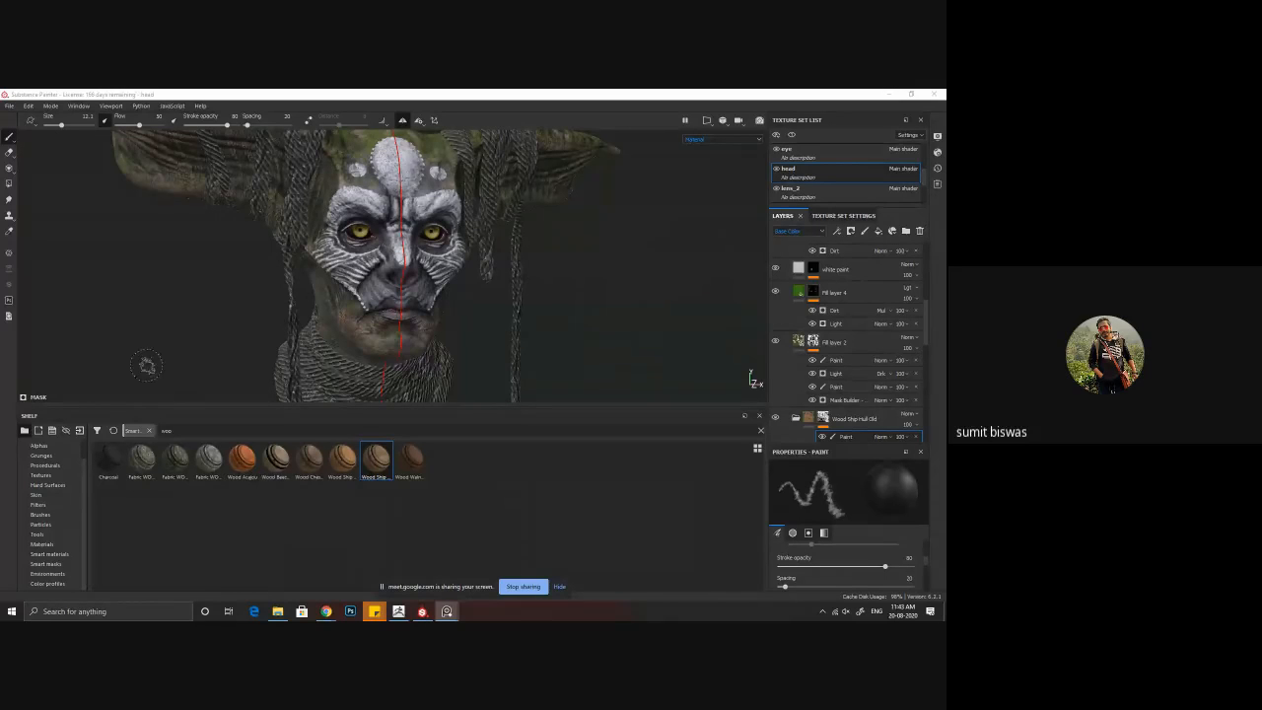
alt+drag(565, 299, 521, 292)
alt+middle_drag(521, 292, 480, 313)
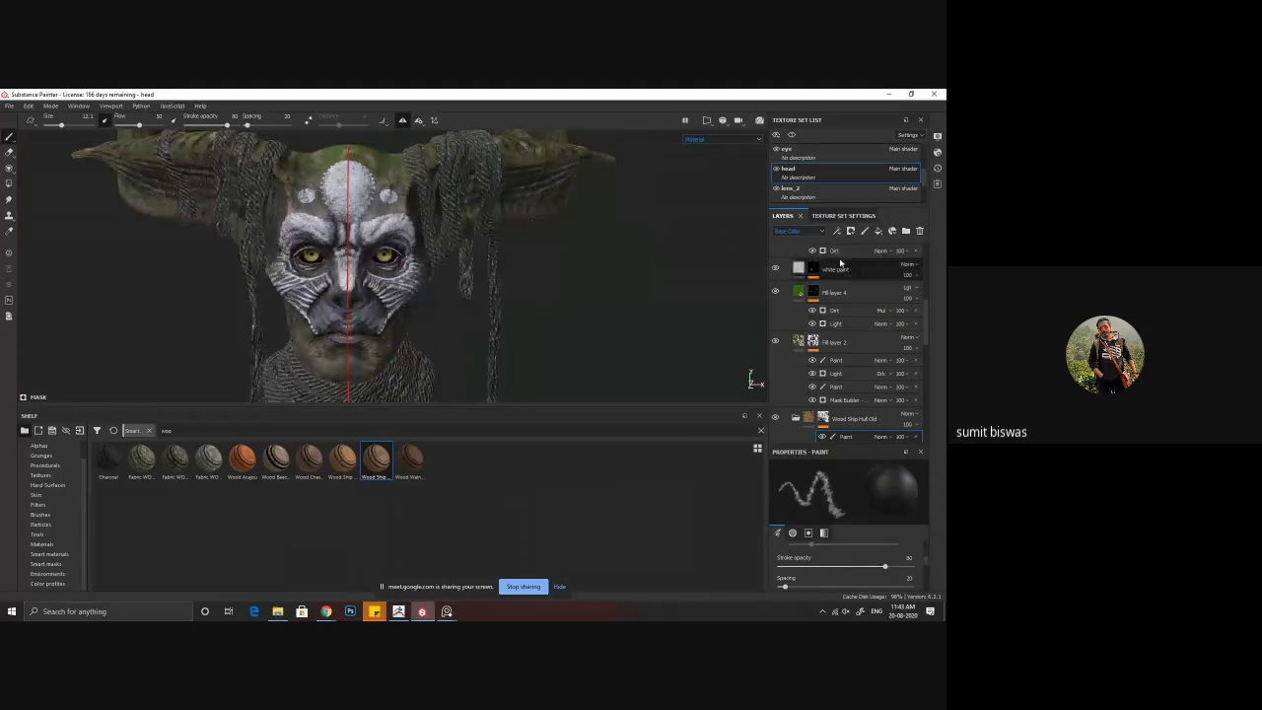
Step: Select the rope4 texture set and toggle its Edges Frayed, Vertical Ripped Threads and Main Fiber Structure layers to compare their effect
scroll(824, 192, down, 3)
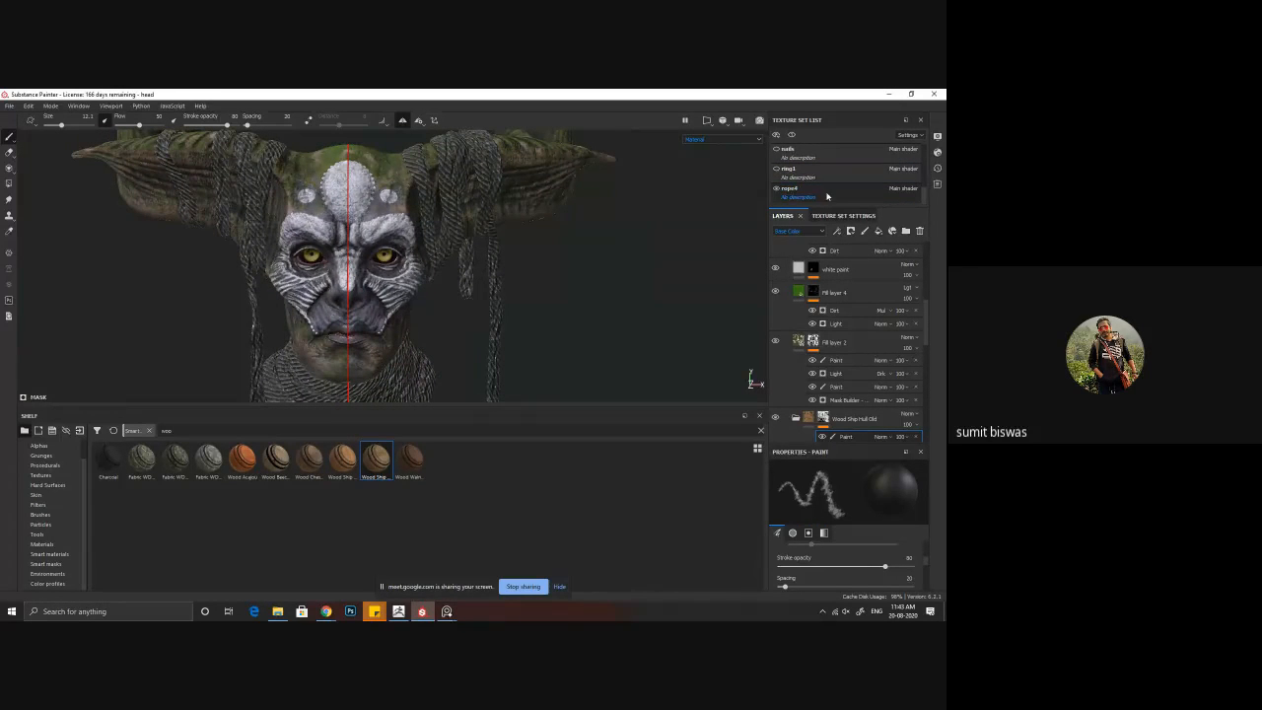
click(779, 190)
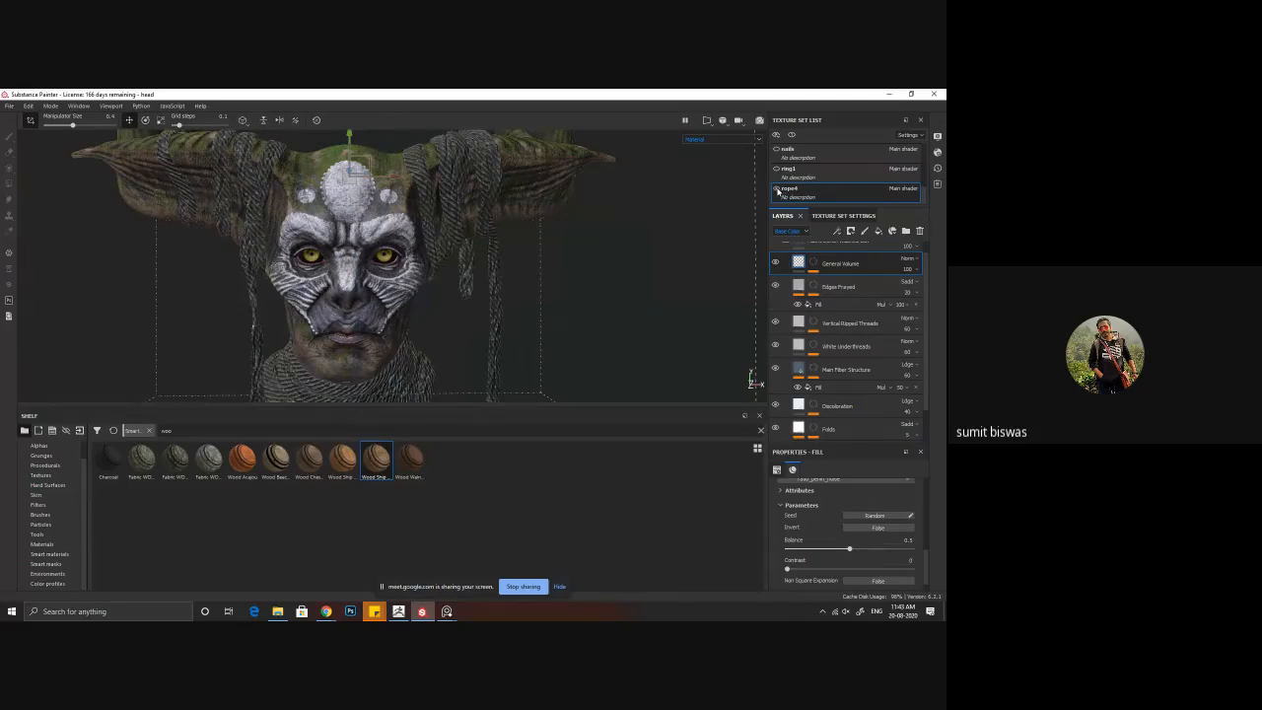
scroll(899, 328, up, 1)
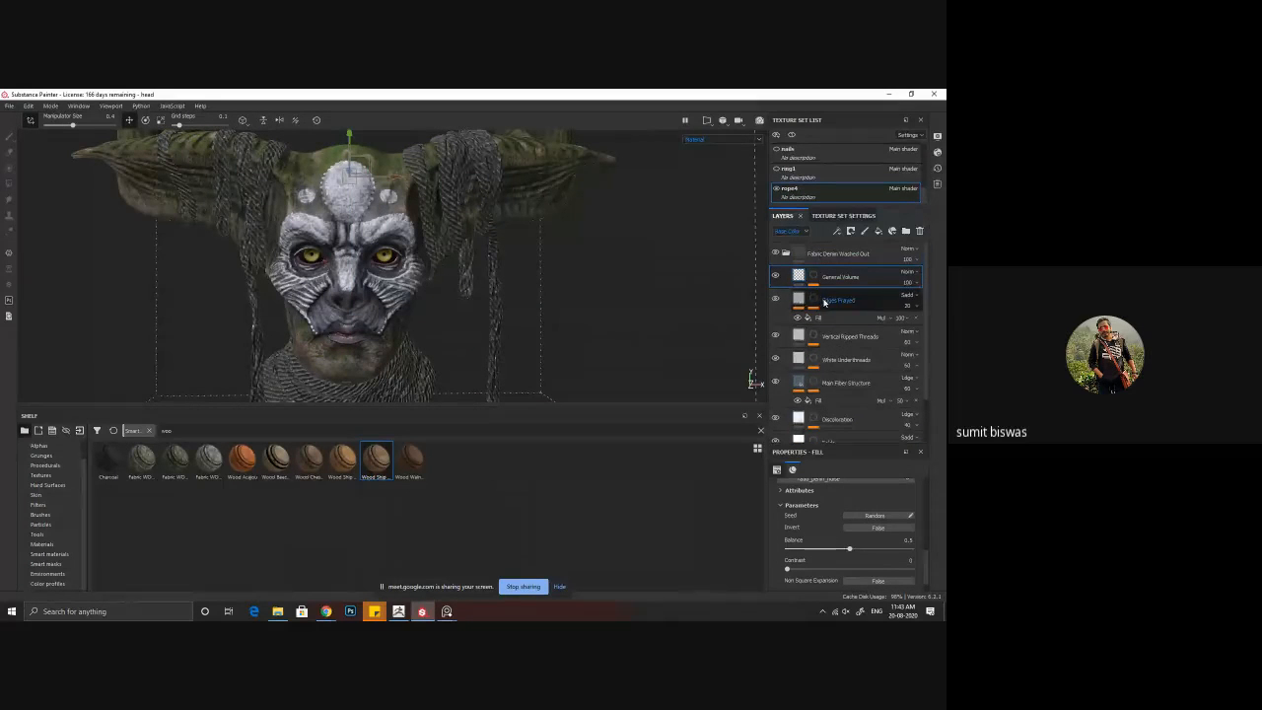
click(776, 277)
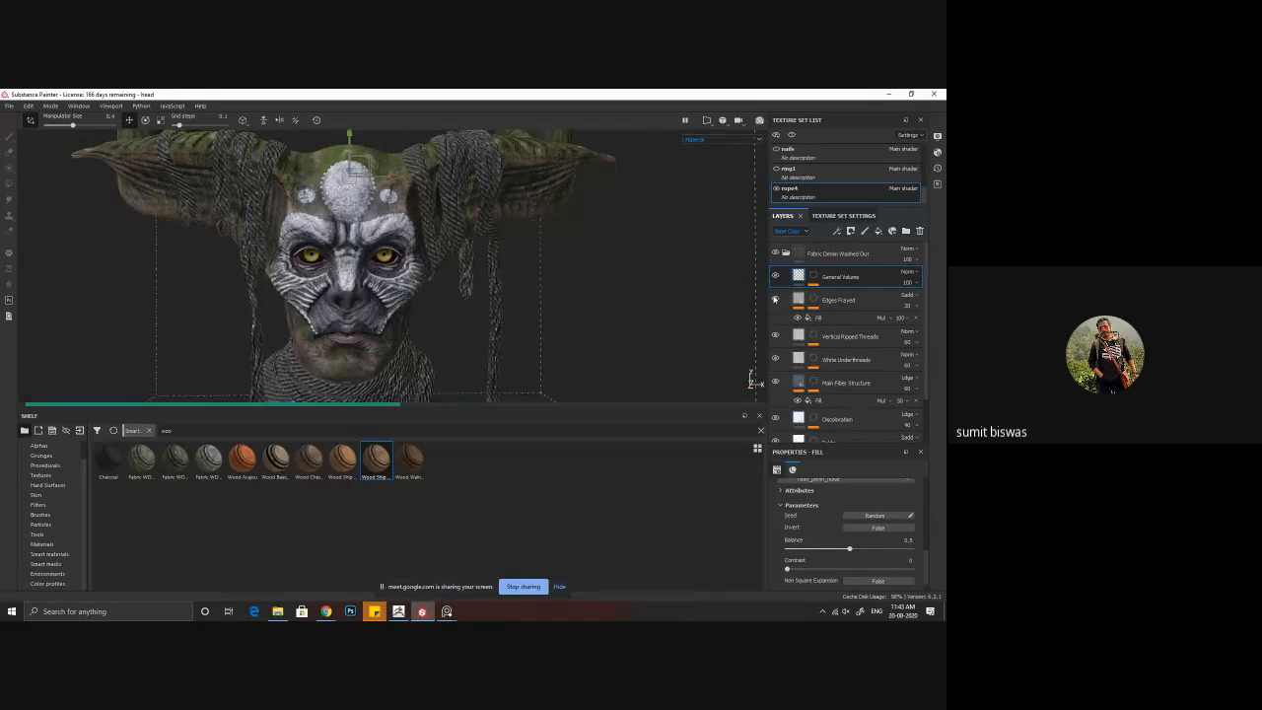
click(775, 300)
click(775, 300)
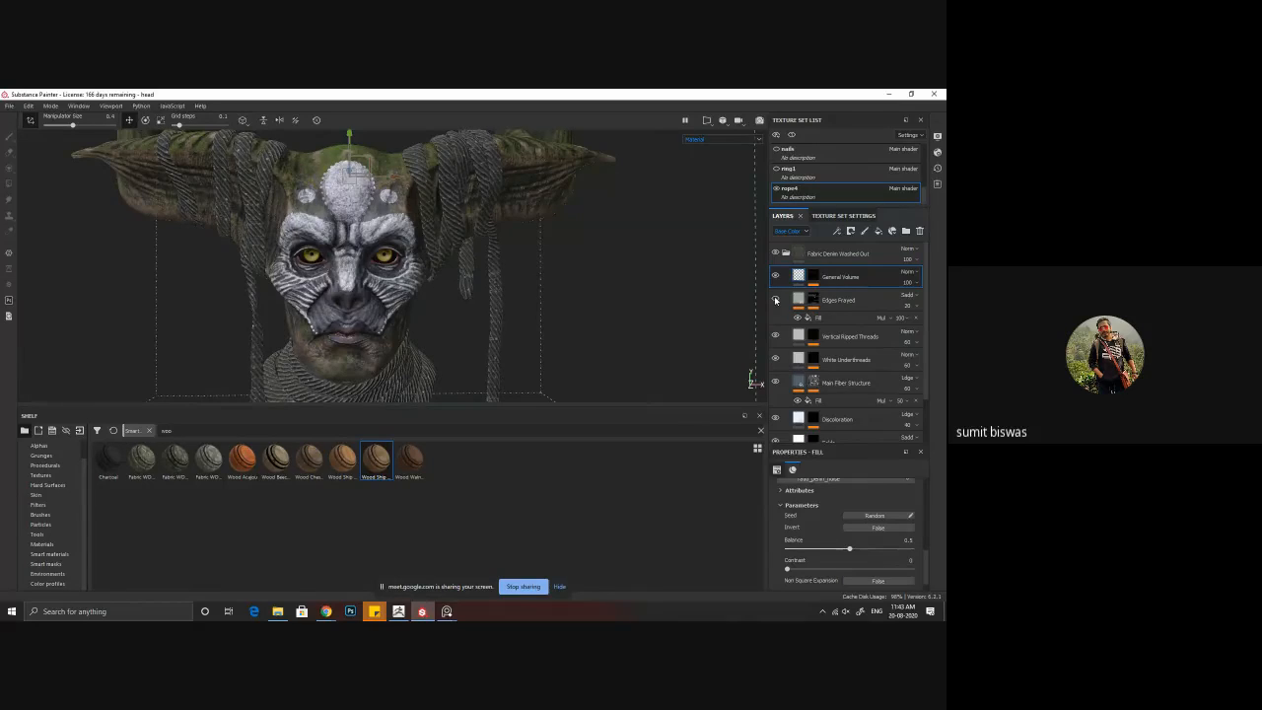
click(775, 300)
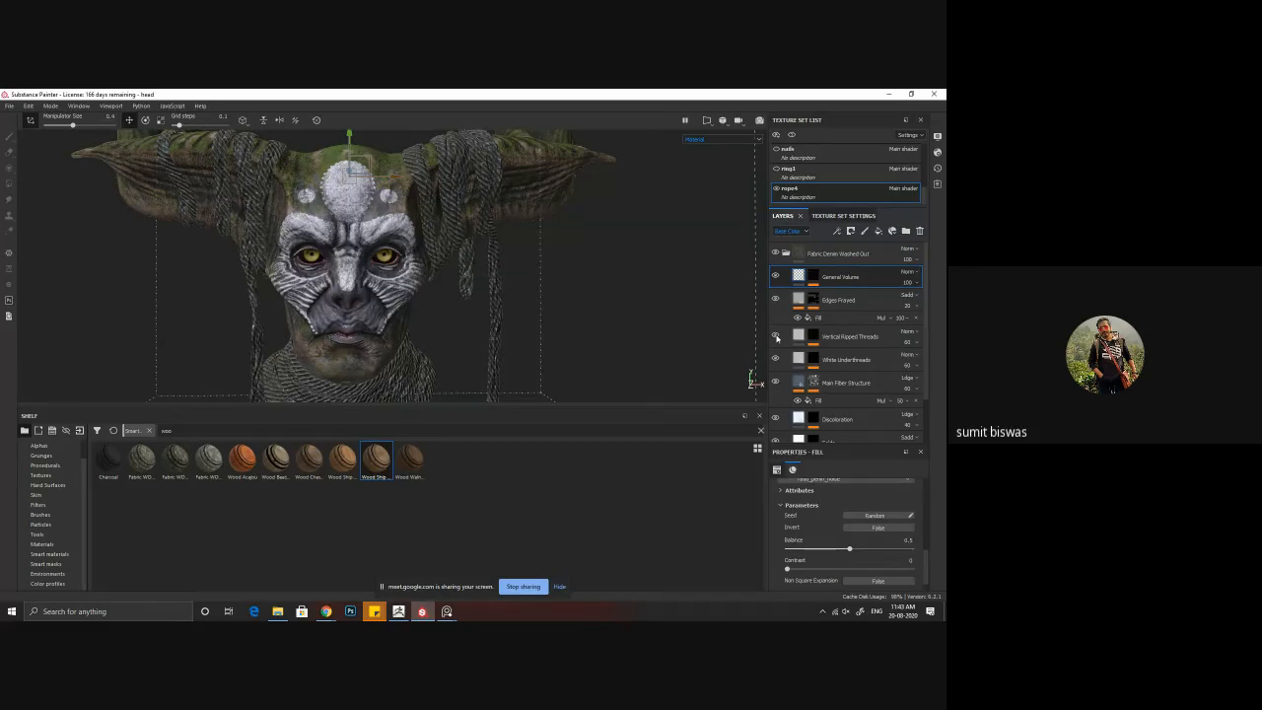
click(776, 337)
click(776, 384)
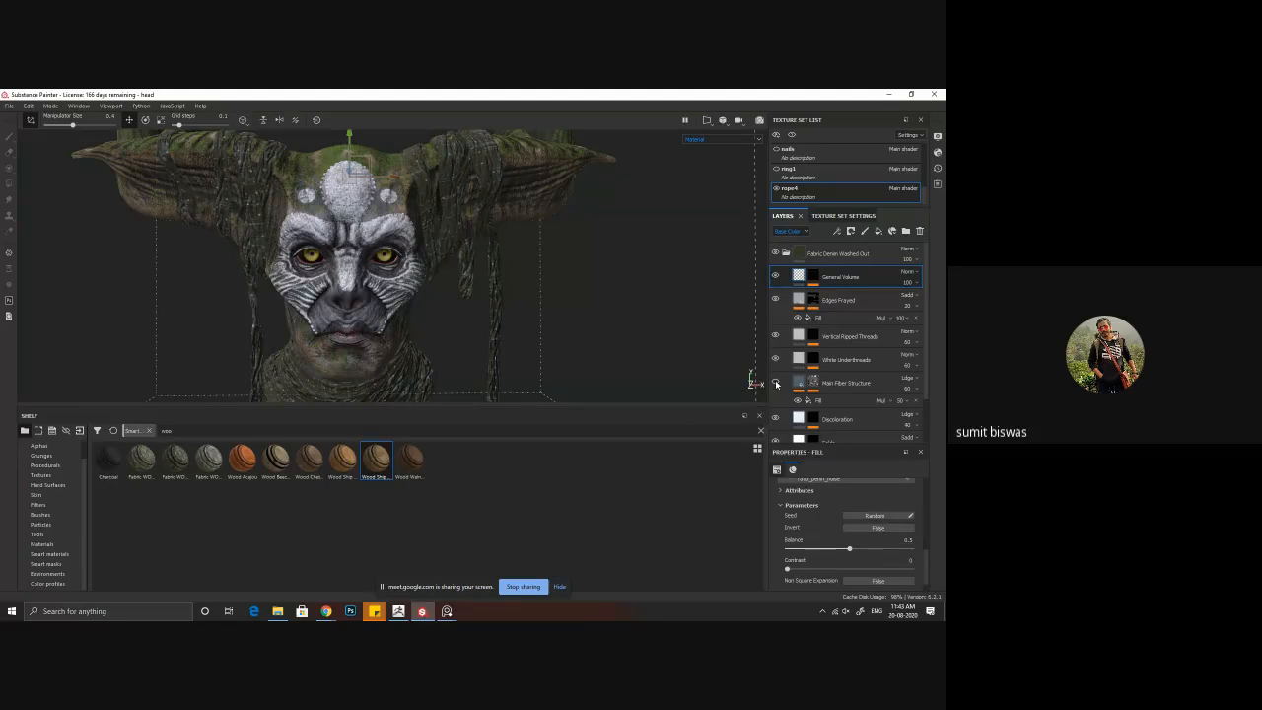
click(776, 384)
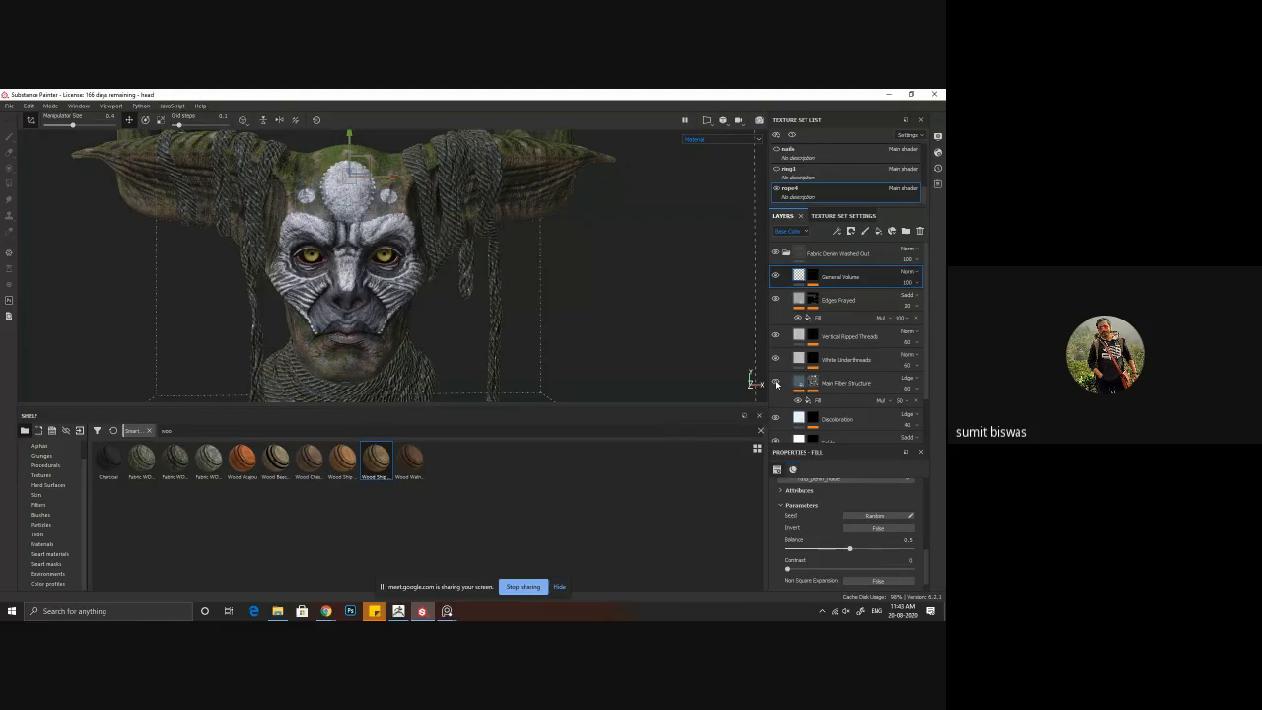
Step: Set the UV scale of the Main Fiber Structure layer's fill to about 18
click(822, 399)
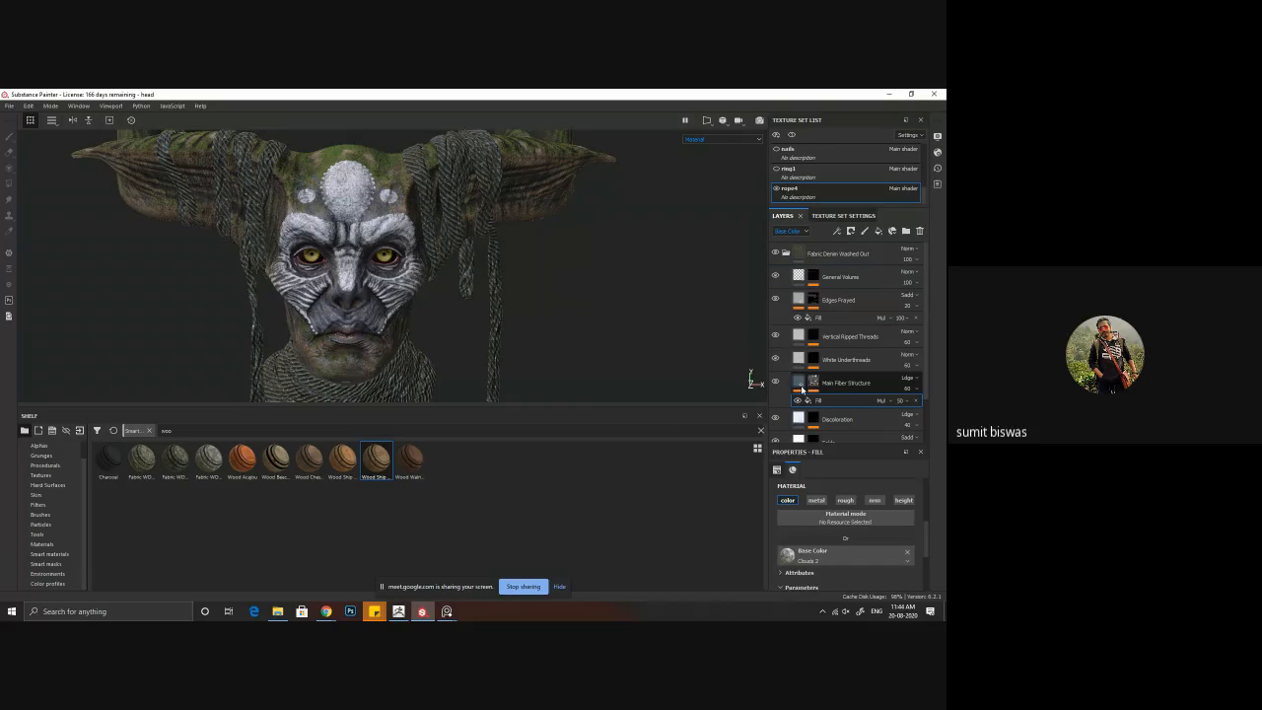
click(800, 384)
scroll(843, 567, up, 5)
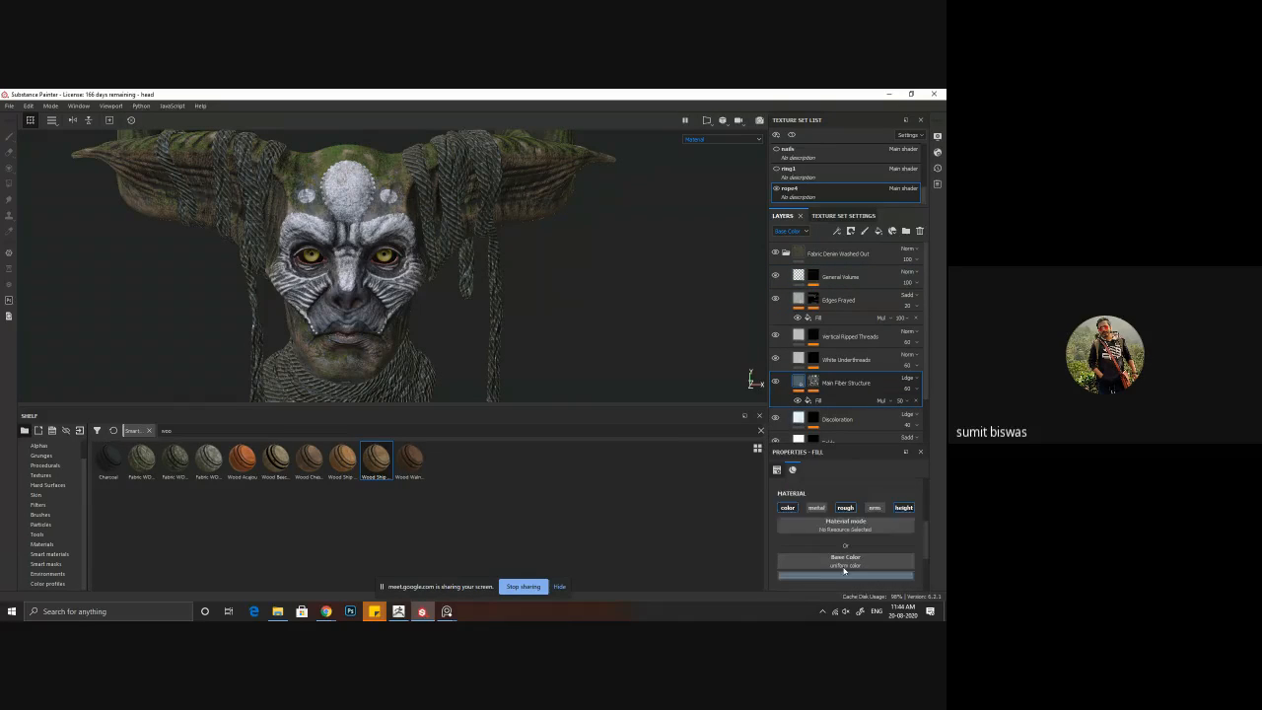
drag(834, 529, 840, 533)
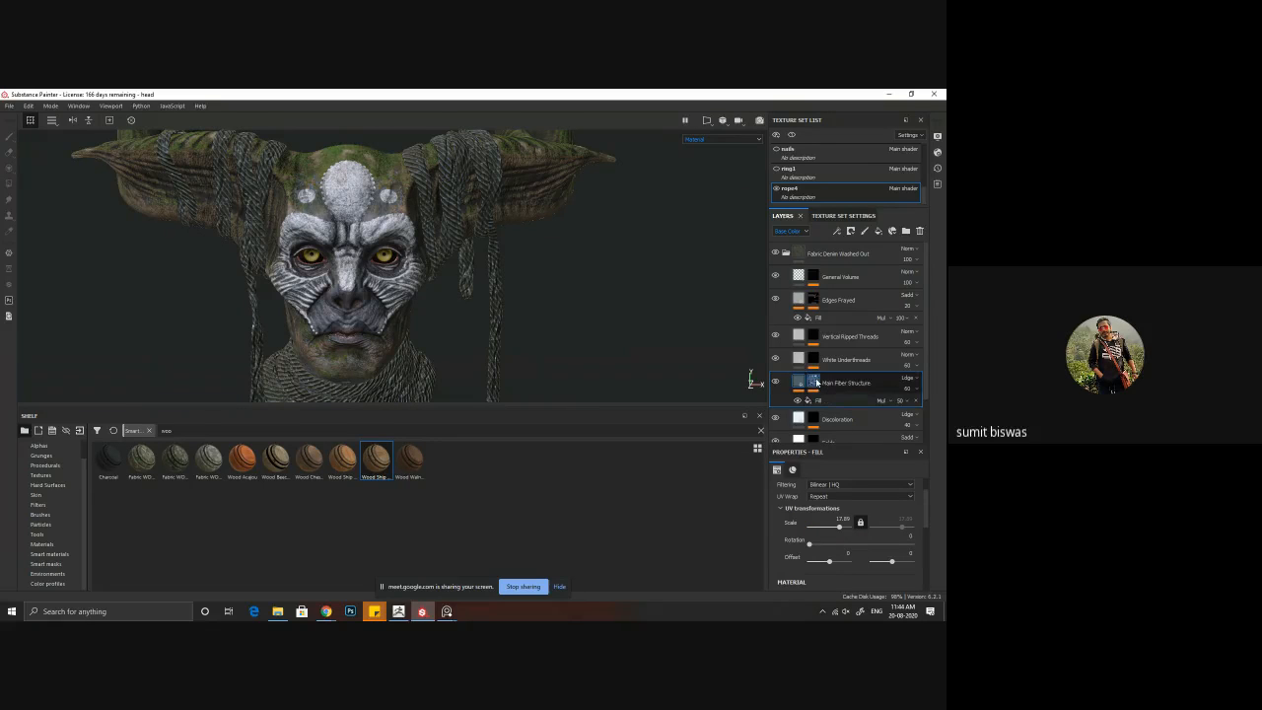
Step: Set the UV scale of the Gradient Linear fill in the Main Fiber Structure mask to about 106
click(814, 383)
scroll(850, 416, down, 1)
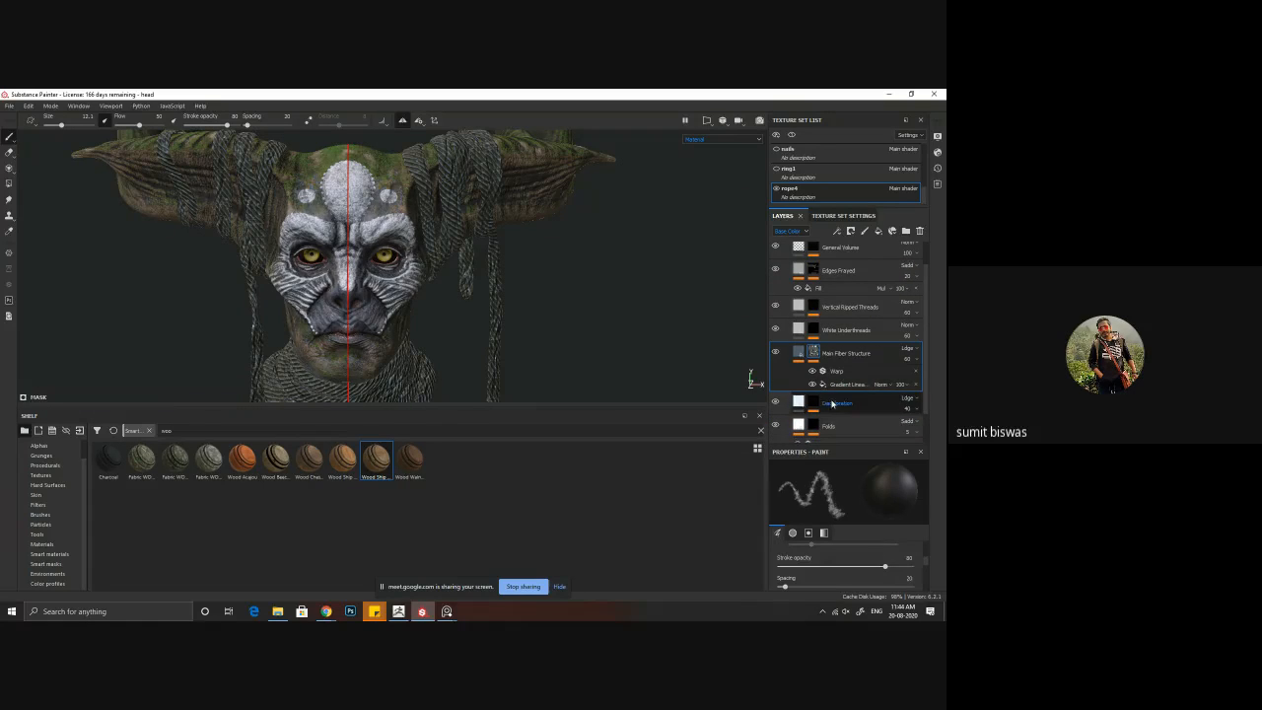
click(813, 385)
click(813, 385)
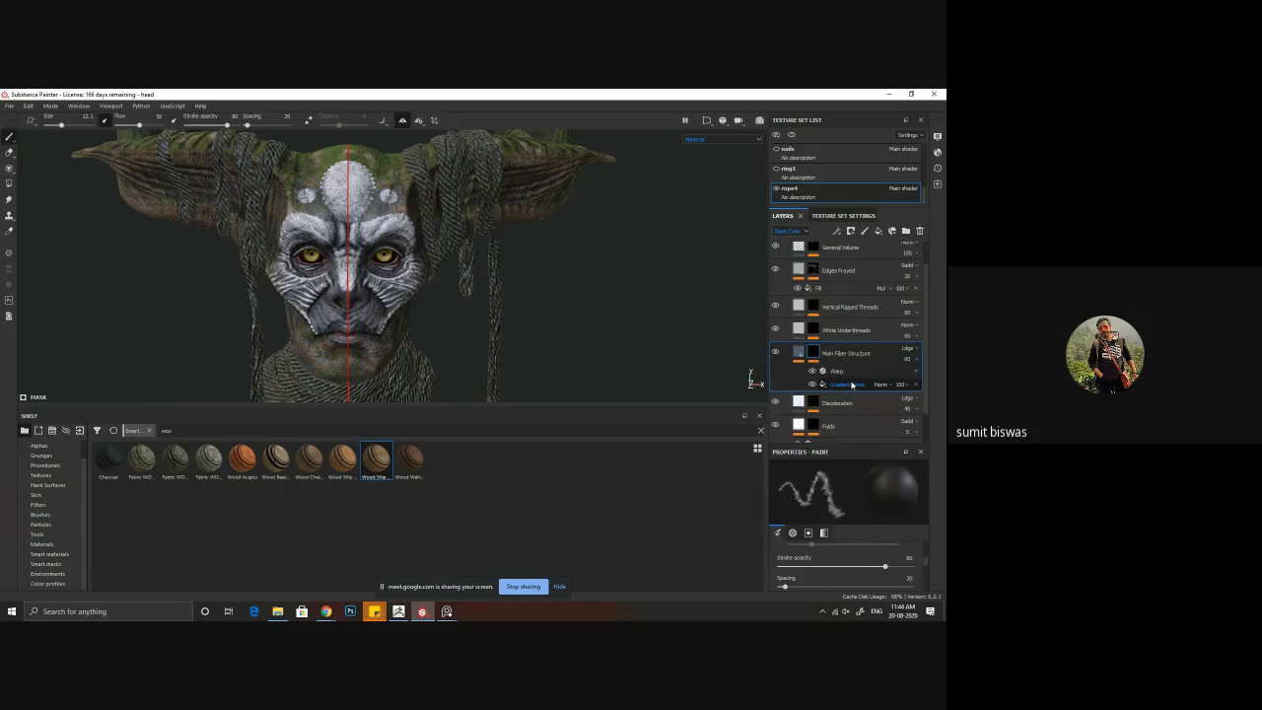
click(848, 384)
drag(841, 526, 848, 528)
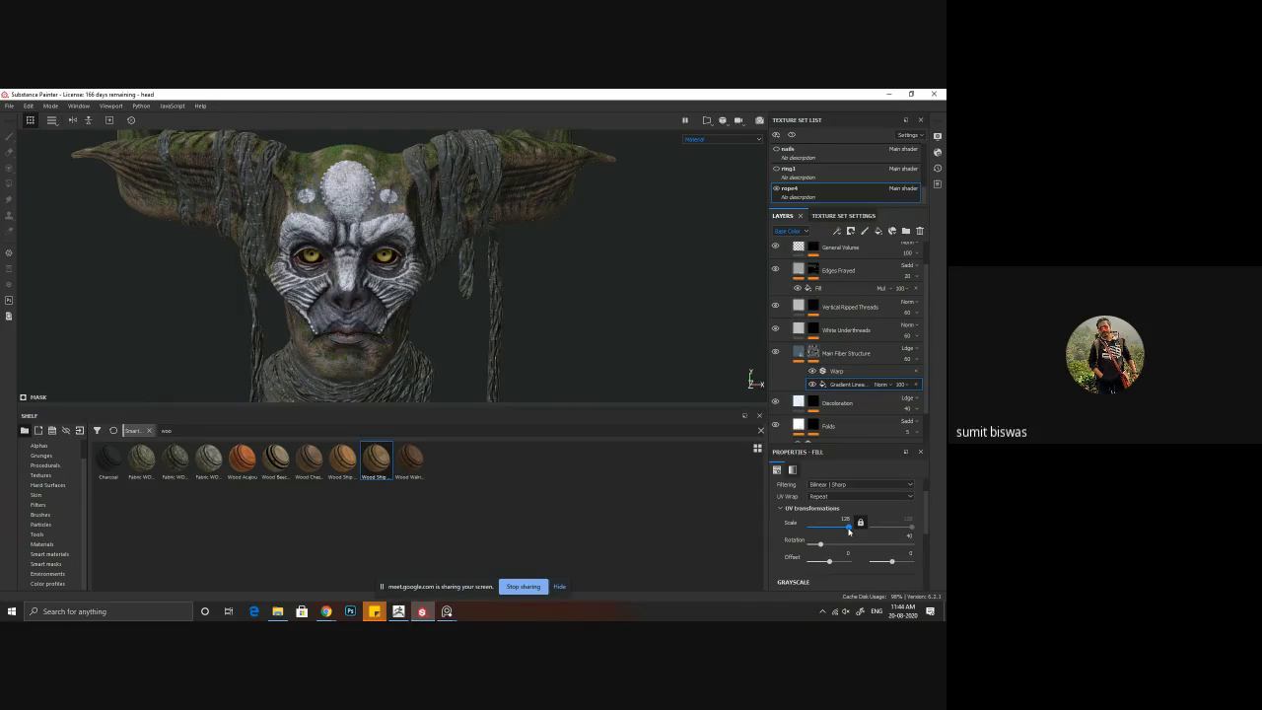
drag(849, 531, 848, 532)
Step: Set the UV scale of the Tile Generator in the White Underthreads mask to about 100
alt+drag(554, 345, 456, 296)
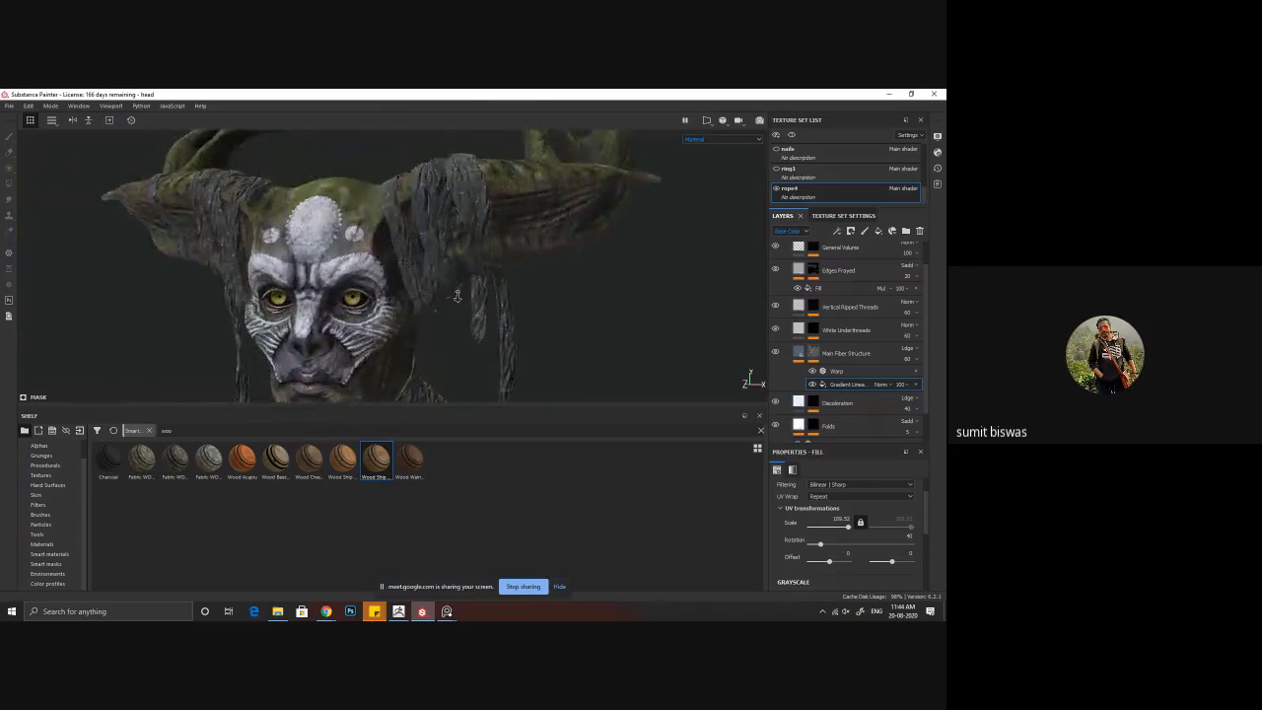
alt+right_drag(456, 296, 712, 408)
alt+drag(712, 407, 385, 273)
alt+middle_drag(385, 273, 403, 265)
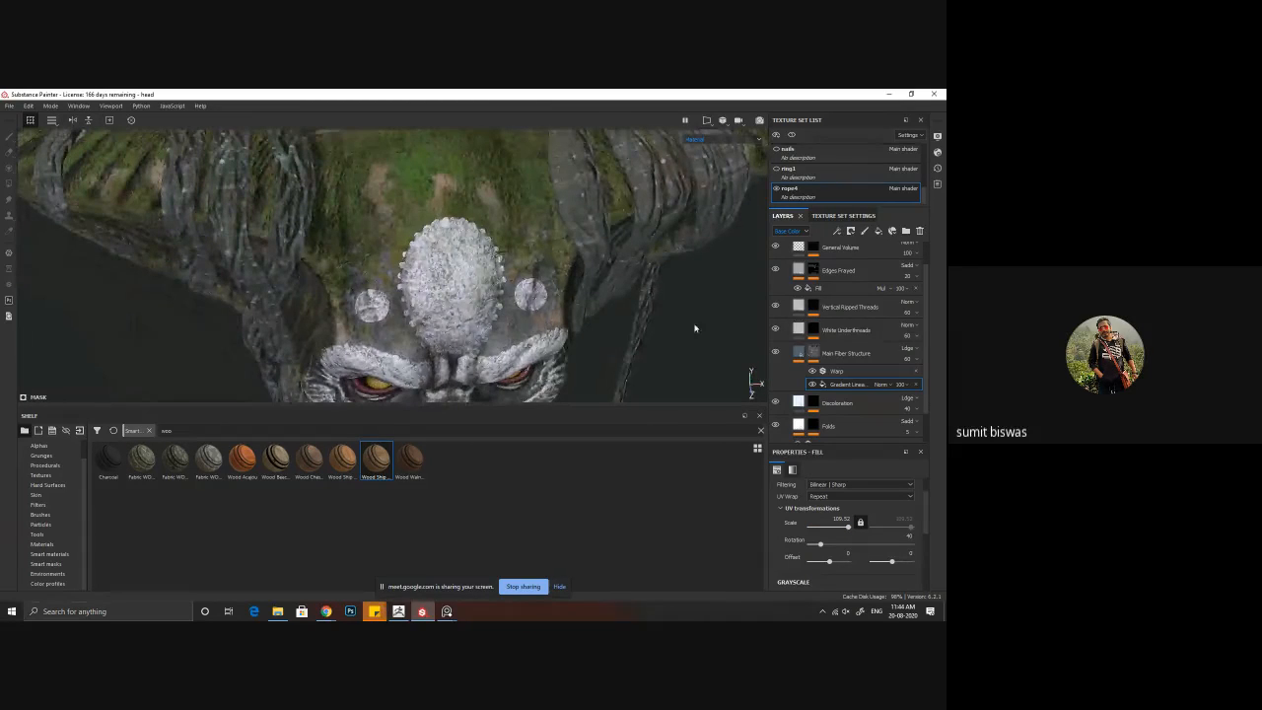
click(776, 329)
click(814, 331)
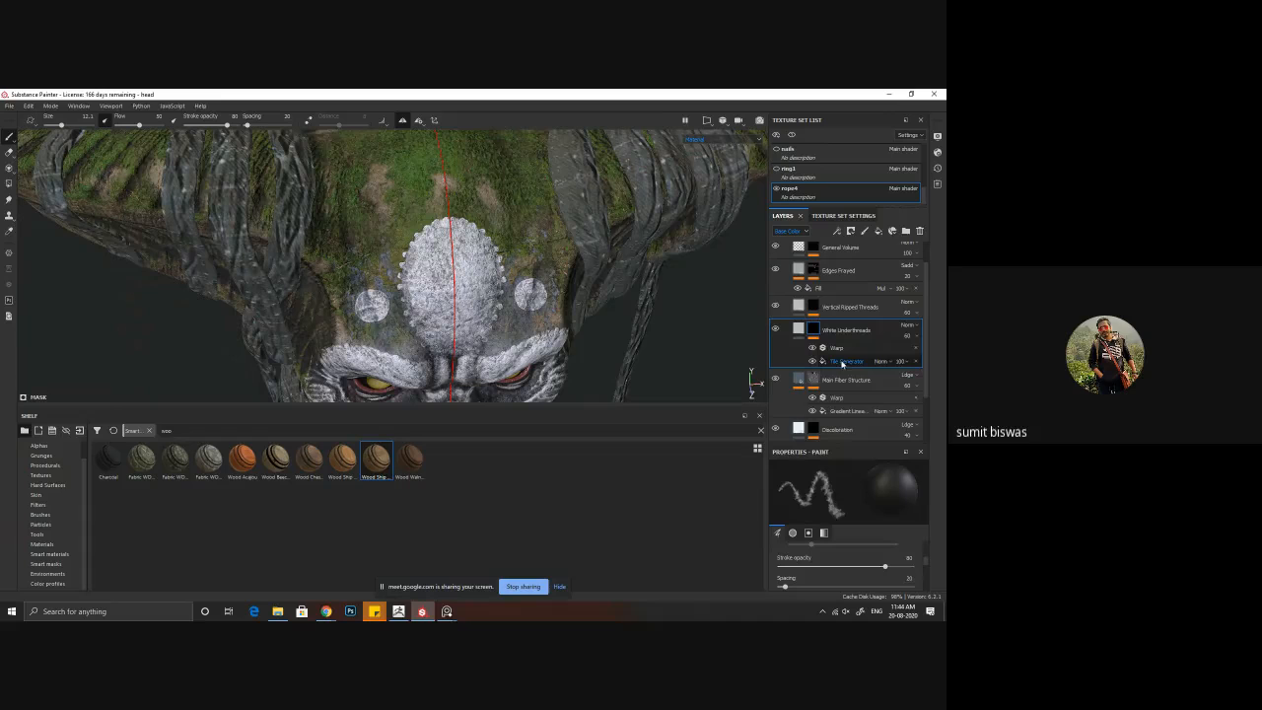
scroll(826, 564, down, 1)
scroll(826, 564, up, 1)
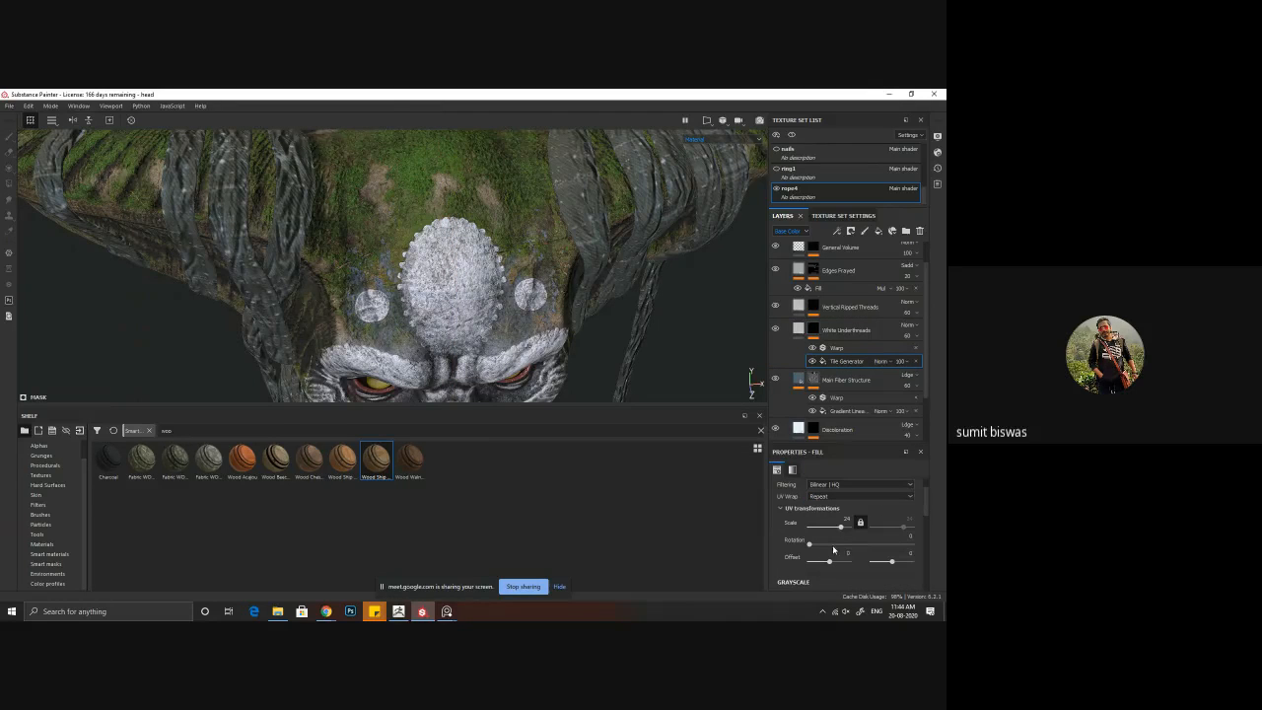
drag(844, 528, 848, 528)
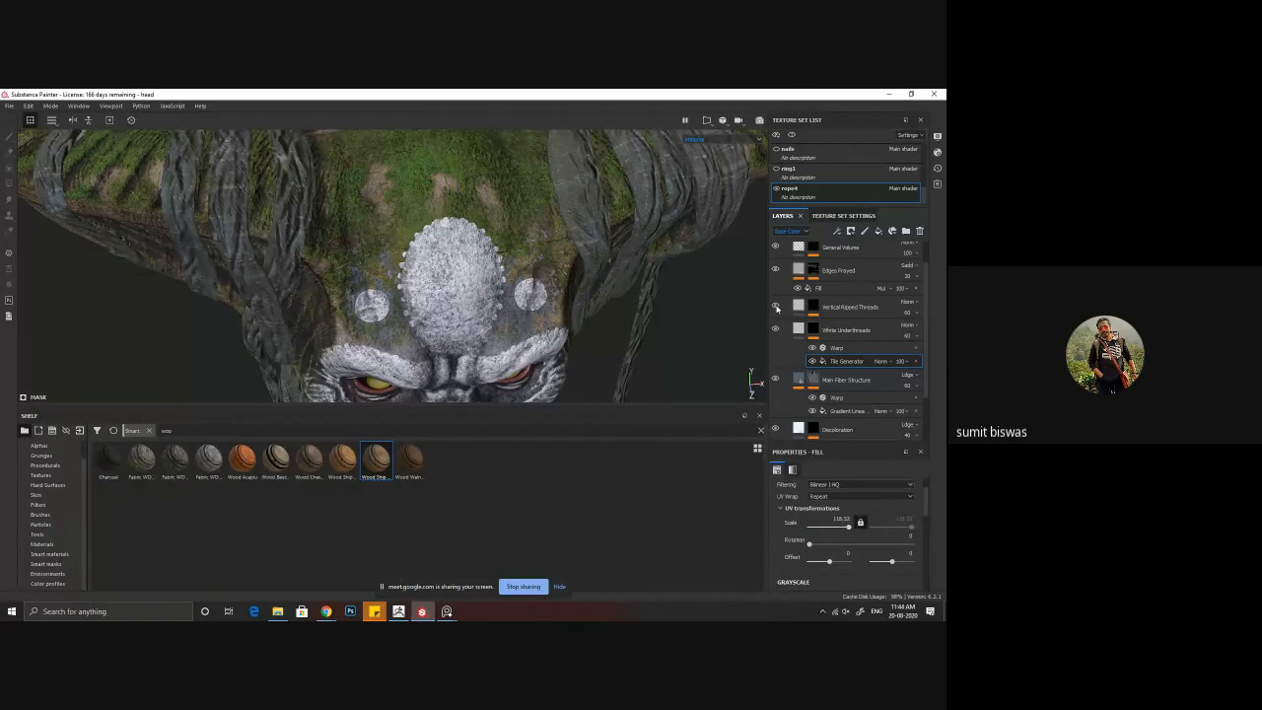
Step: Set the UV scale of the bottom anisotropic noise fill in the Vertical Ripped Threads mask to about 4
click(813, 307)
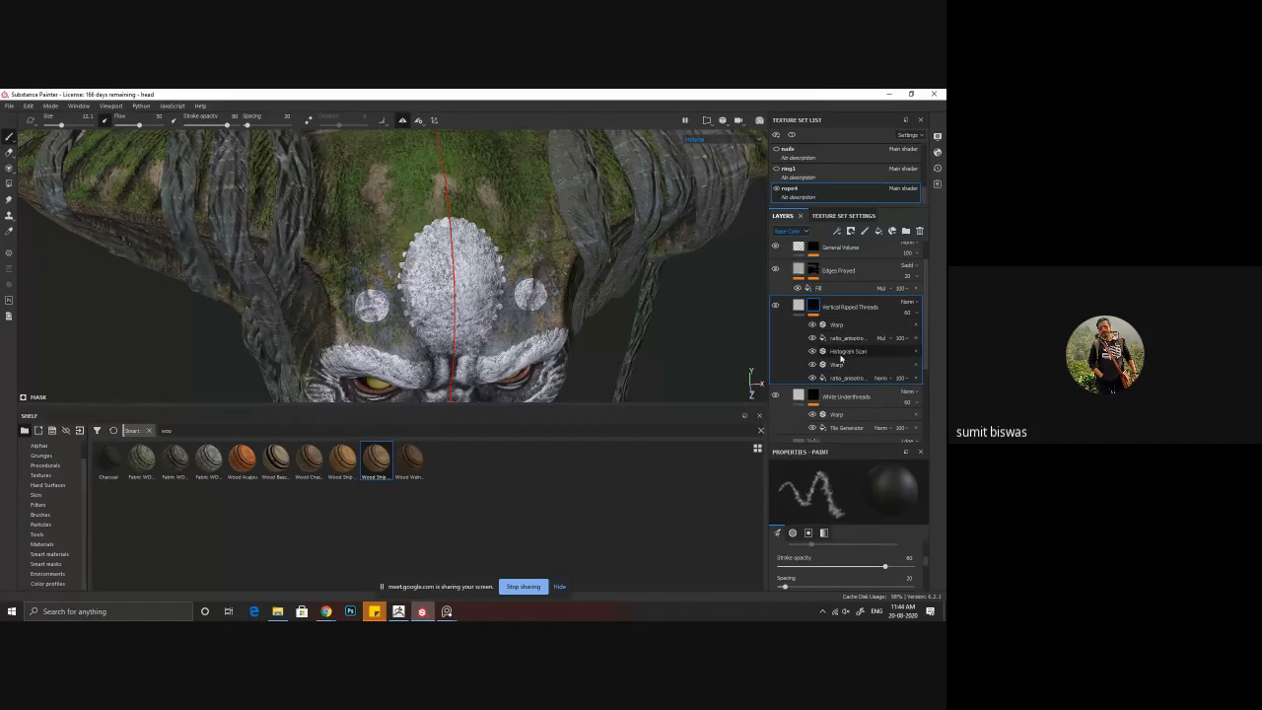
click(852, 381)
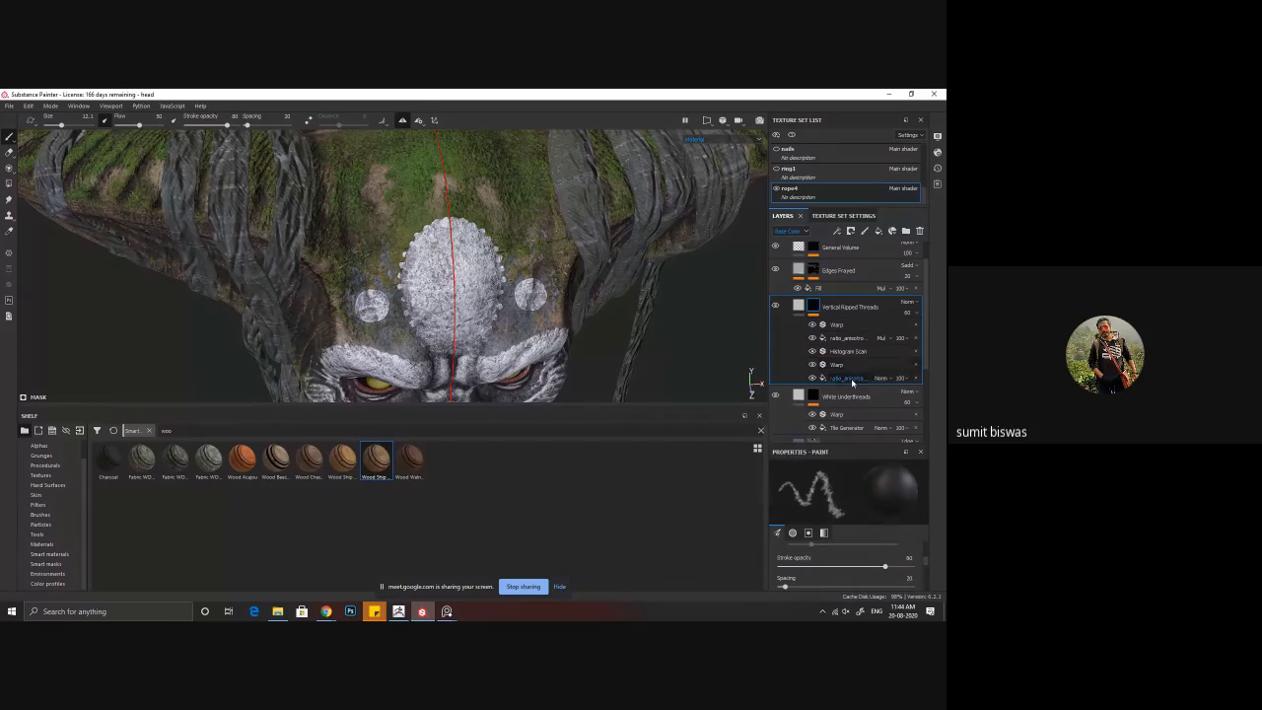
click(820, 383)
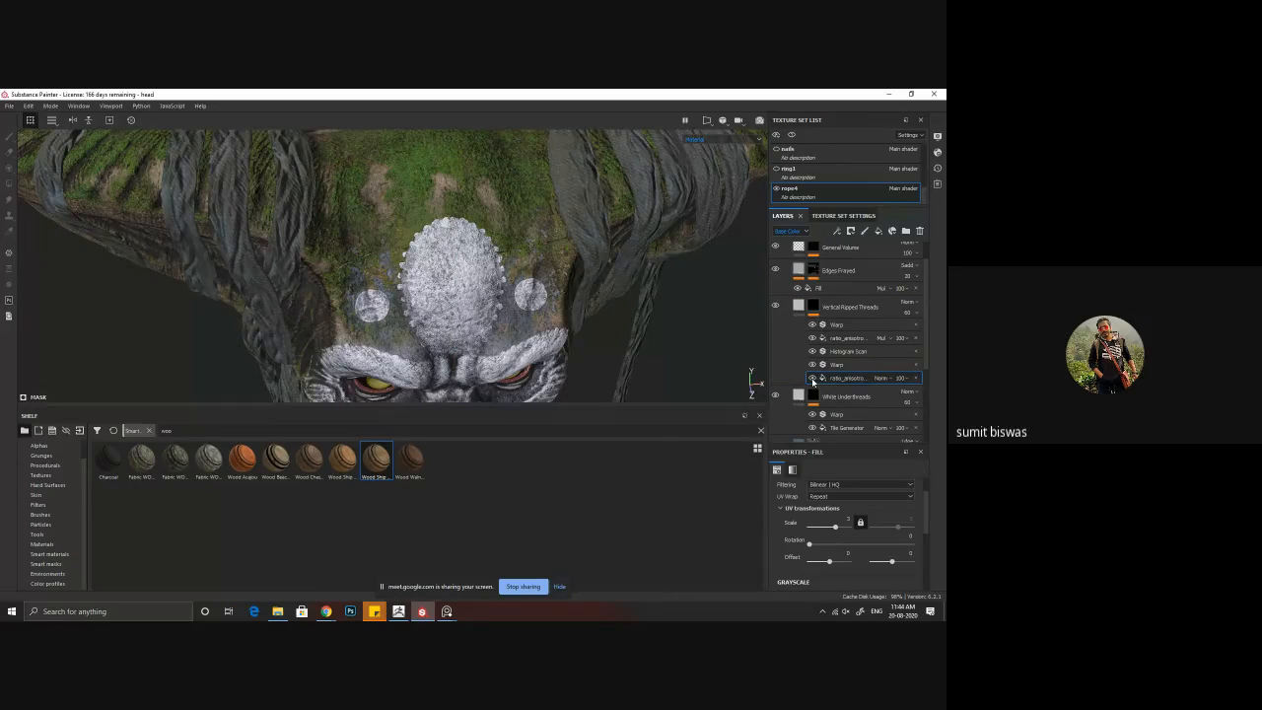
drag(839, 530, 835, 533)
Step: Examine the fabric pattern on the ropes around the horns and up close on the neck wraps
alt+right_drag(579, 287, 409, 293)
alt+drag(408, 293, 352, 247)
alt+right_drag(572, 349, 371, 303)
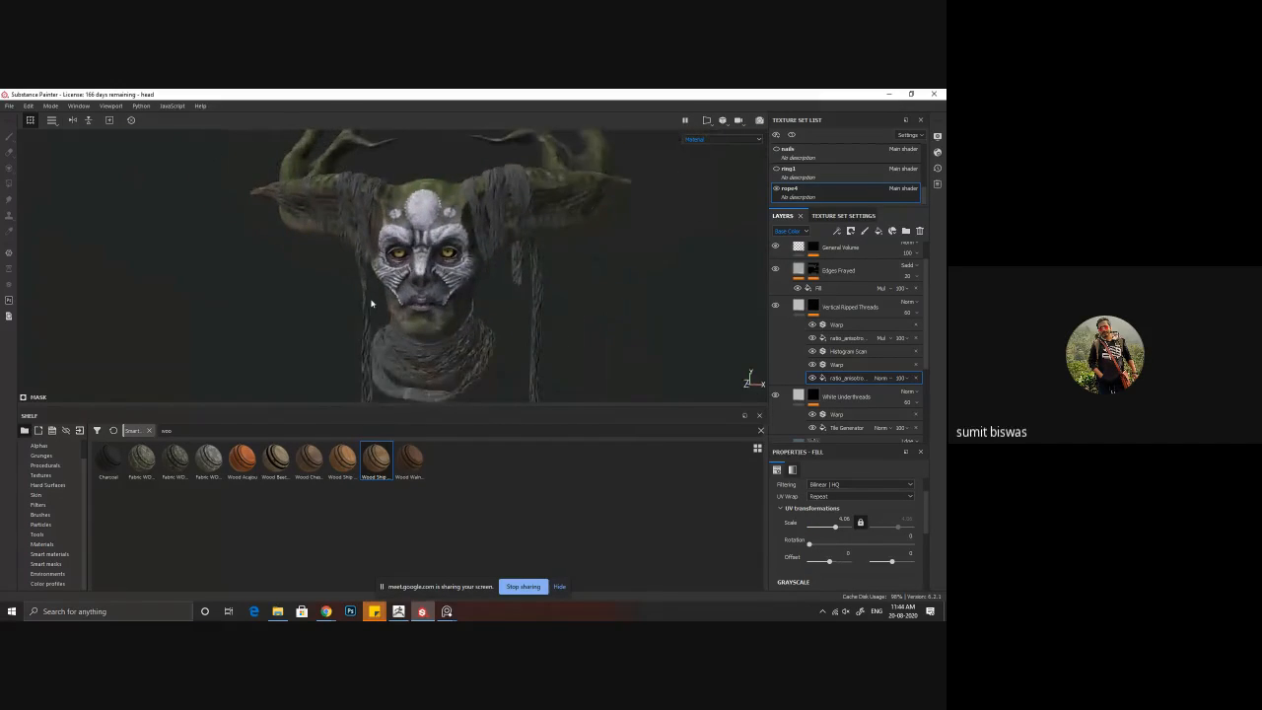
alt+middle_drag(436, 365, 423, 282)
alt+drag(424, 281, 394, 302)
alt+middle_drag(394, 302, 382, 249)
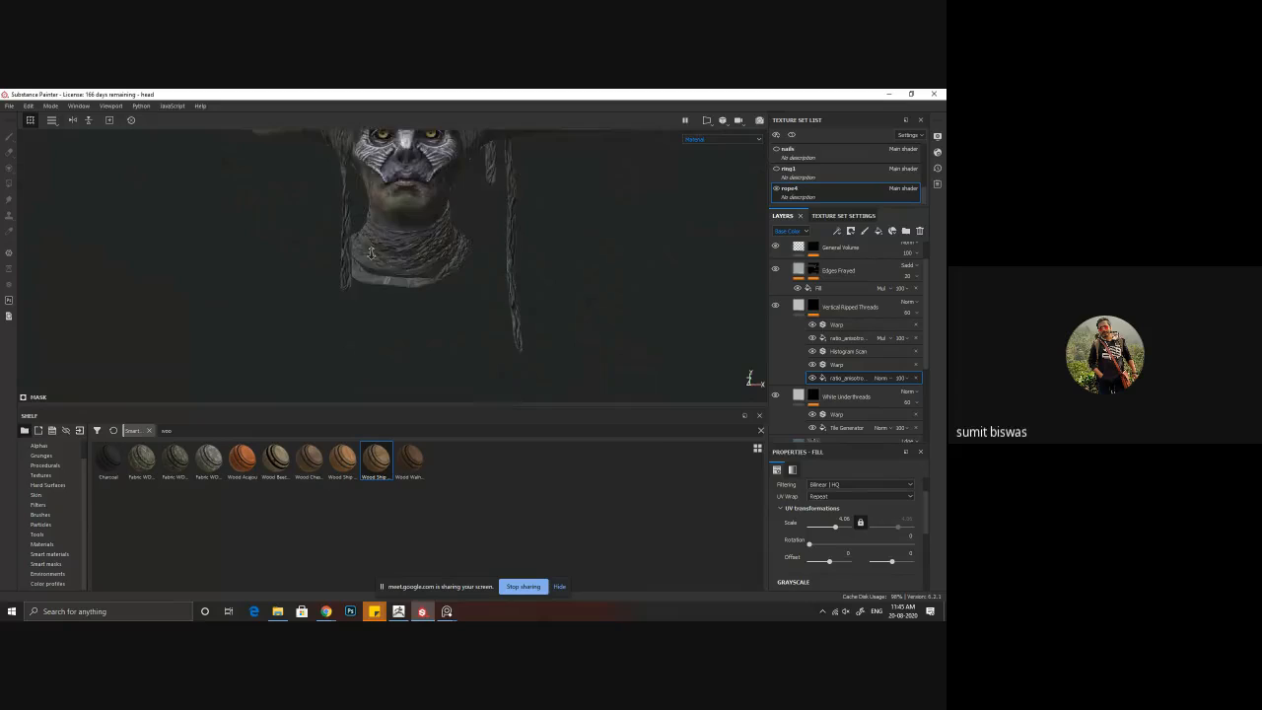
alt+right_drag(382, 258, 469, 325)
alt+drag(467, 326, 513, 262)
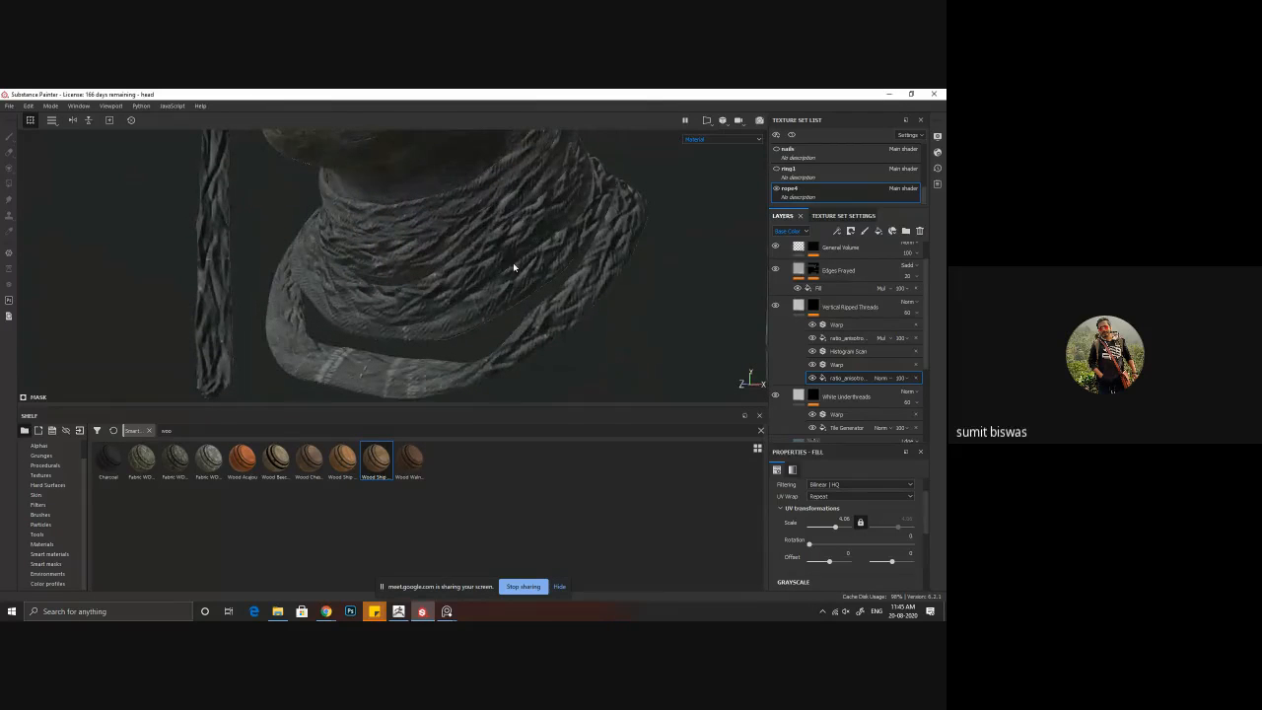
Step: Toggle the Edges Frayed layer and its Fill effect to compare their influence on the neck ropes
click(776, 272)
click(776, 271)
click(818, 289)
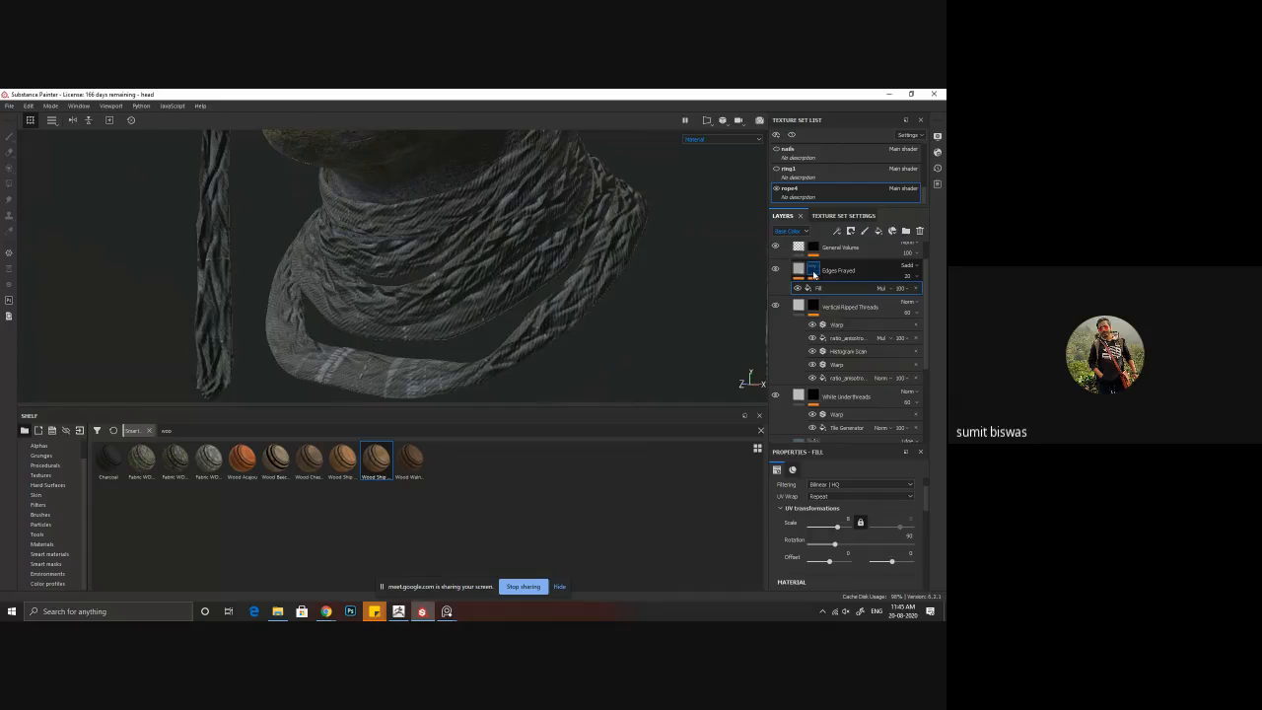
mouse_move(813, 275)
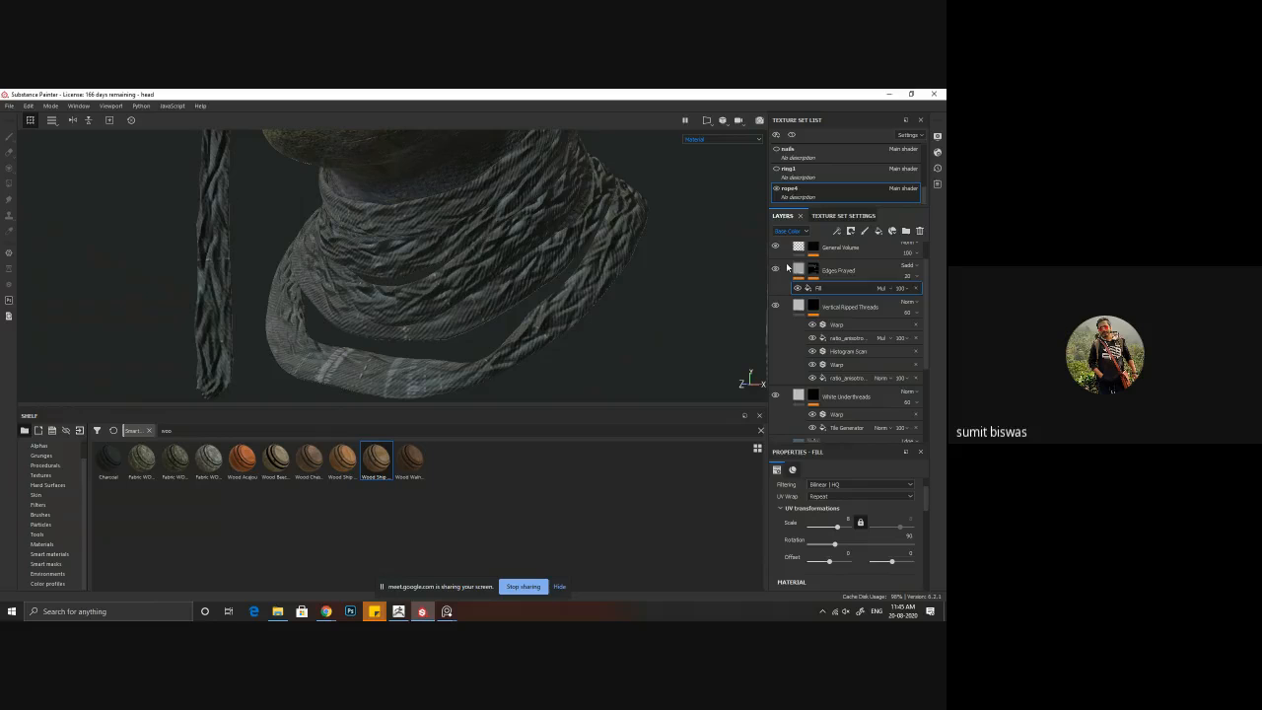
click(777, 271)
click(776, 272)
click(799, 288)
click(799, 288)
Step: Toggle the UV Border Distance generator in the Edges Frayed mask and set its balance to 0.15
click(815, 271)
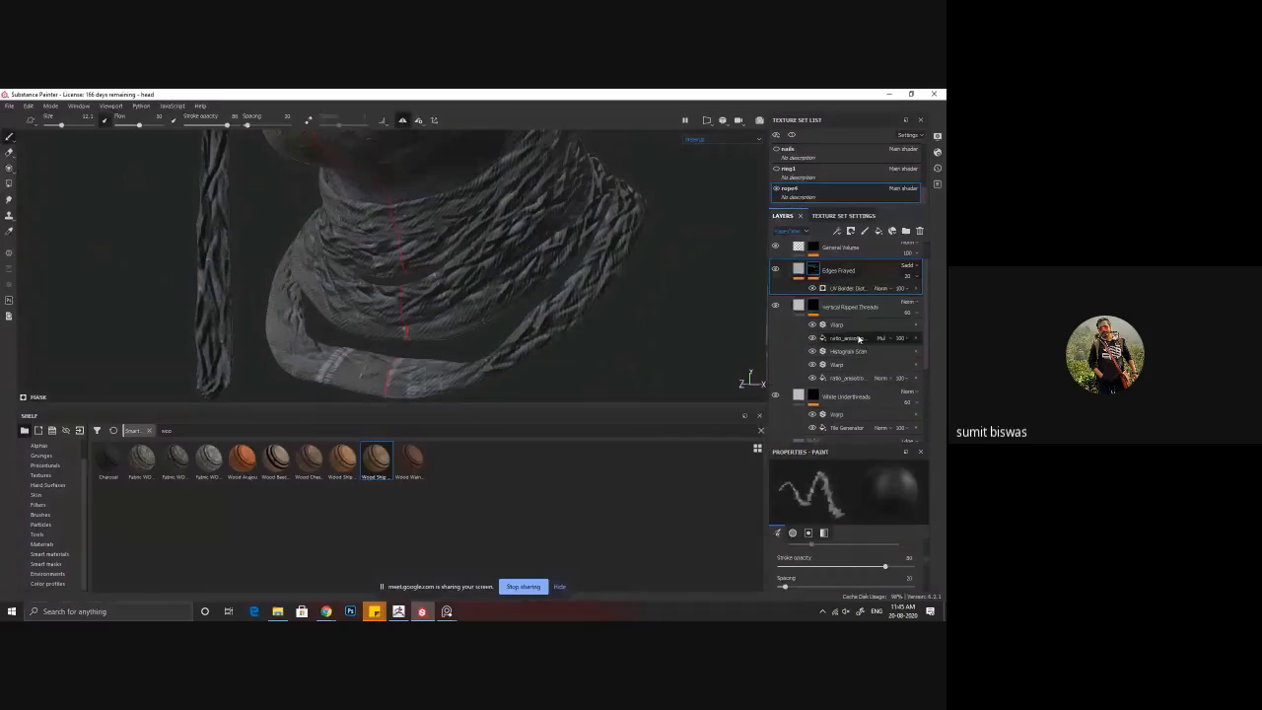
click(813, 290)
click(812, 289)
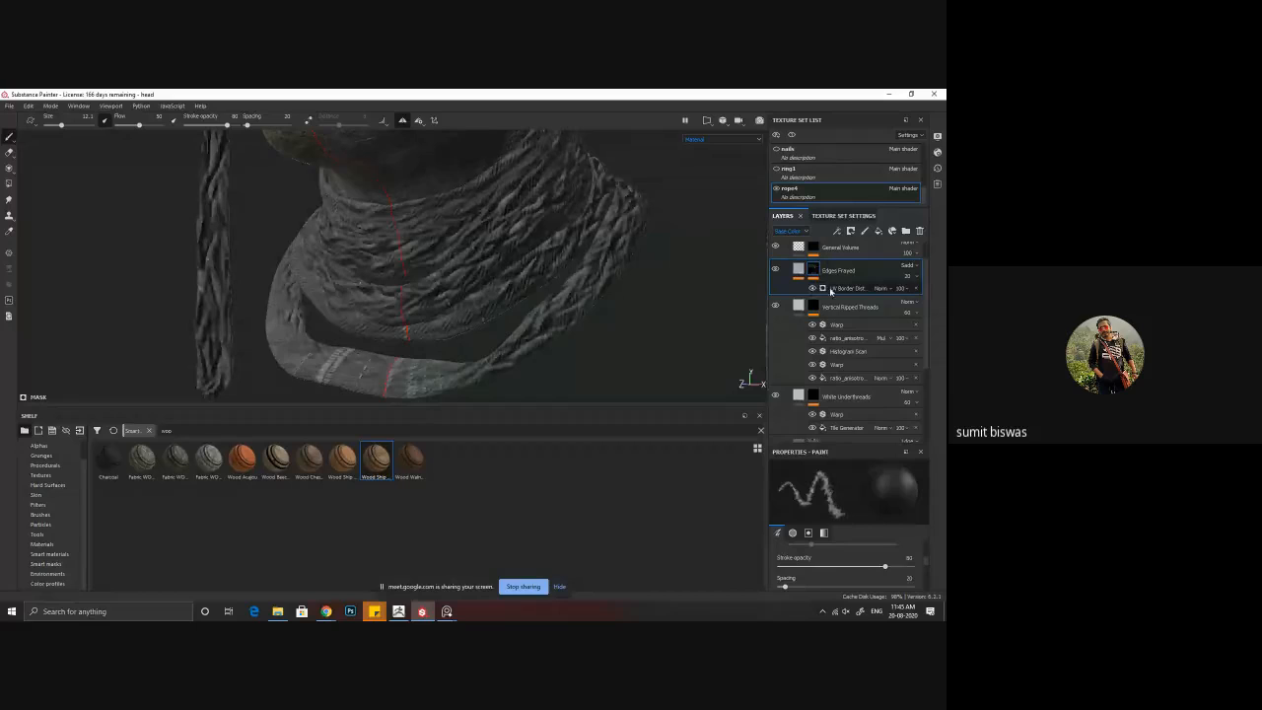
click(846, 289)
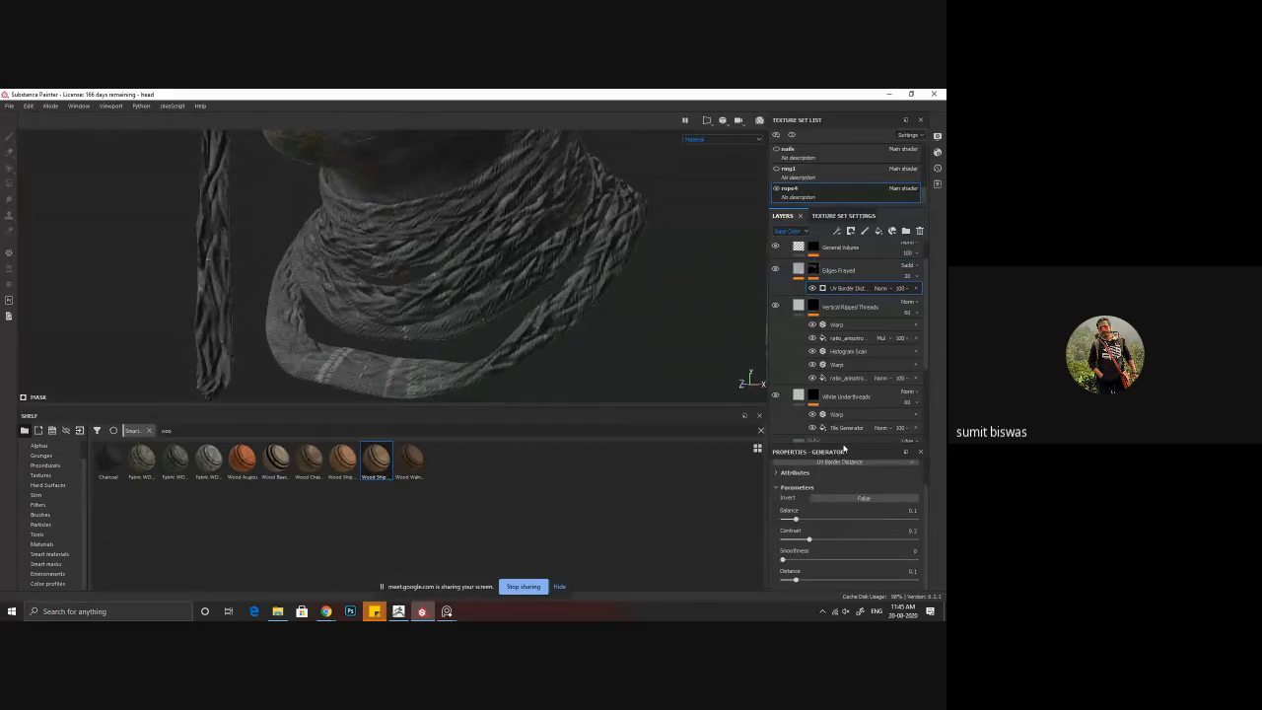
mouse_move(797, 520)
mouse_down()
mouse_move(833, 521)
mouse_move(791, 523)
mouse_move(804, 521)
mouse_up()
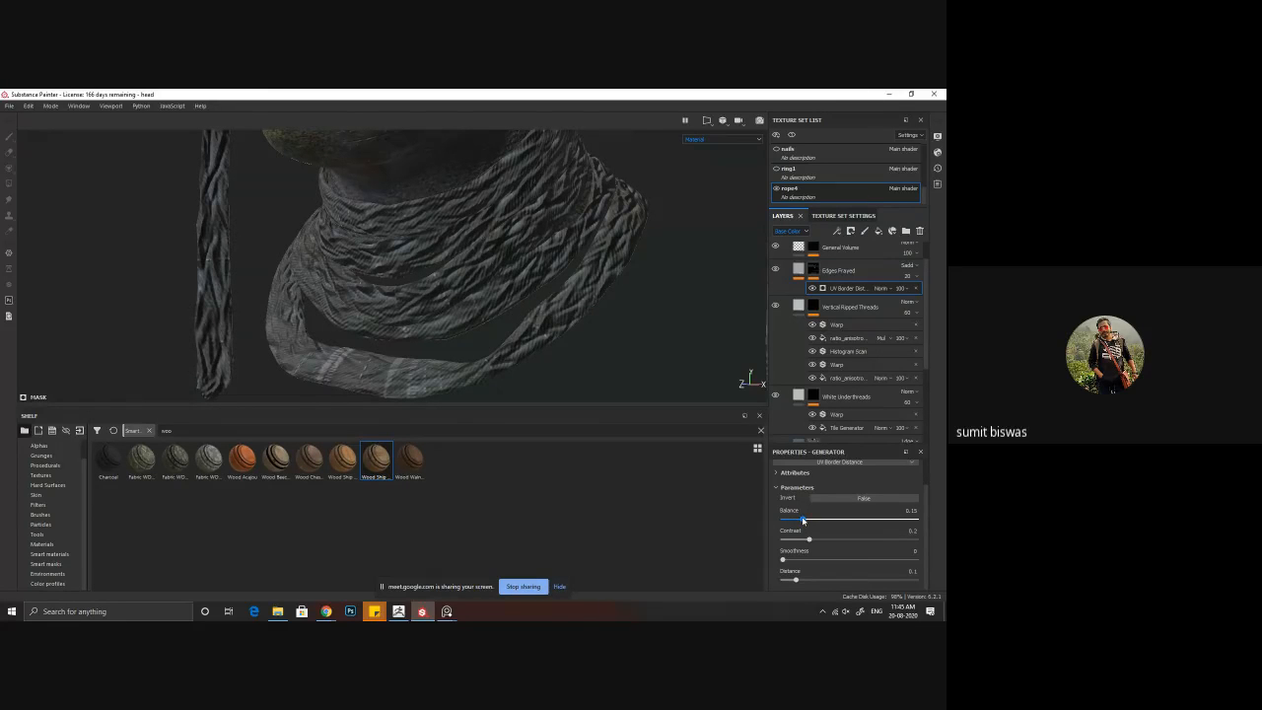
Step: Set the UV scale of the Fill effect in the Edges Frayed layer's content to about 1.3
click(800, 273)
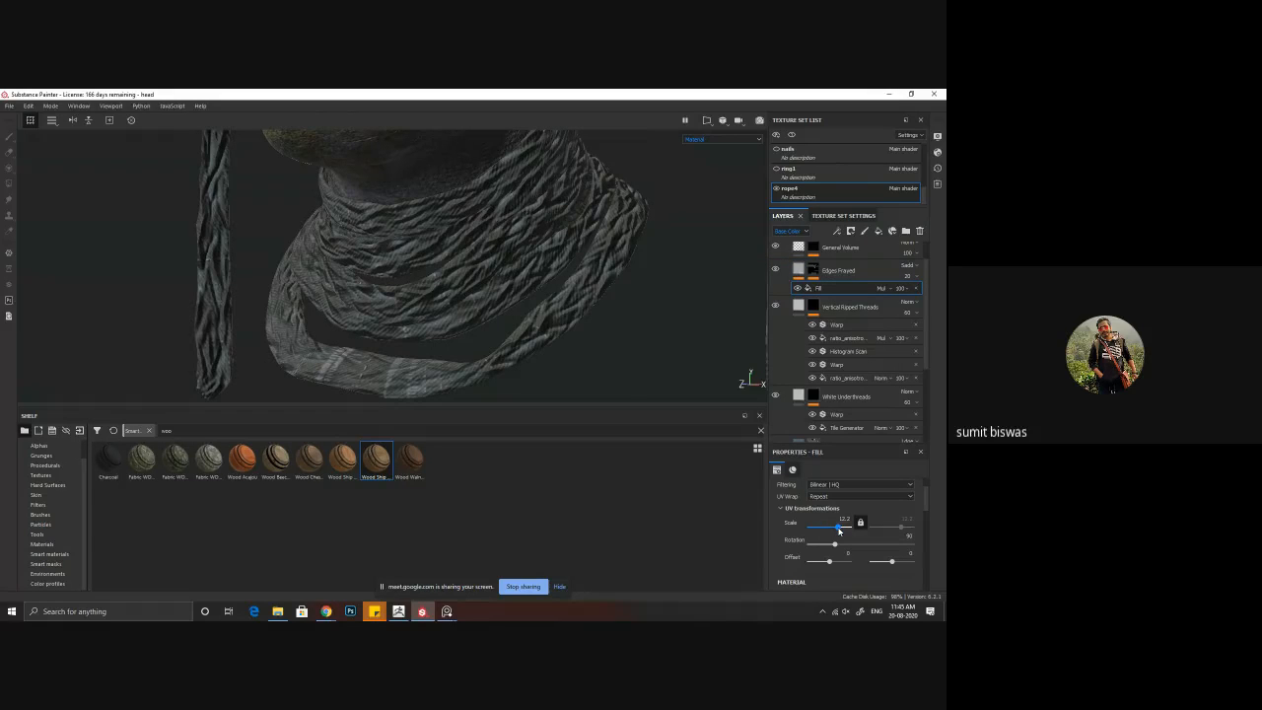
drag(839, 531, 833, 531)
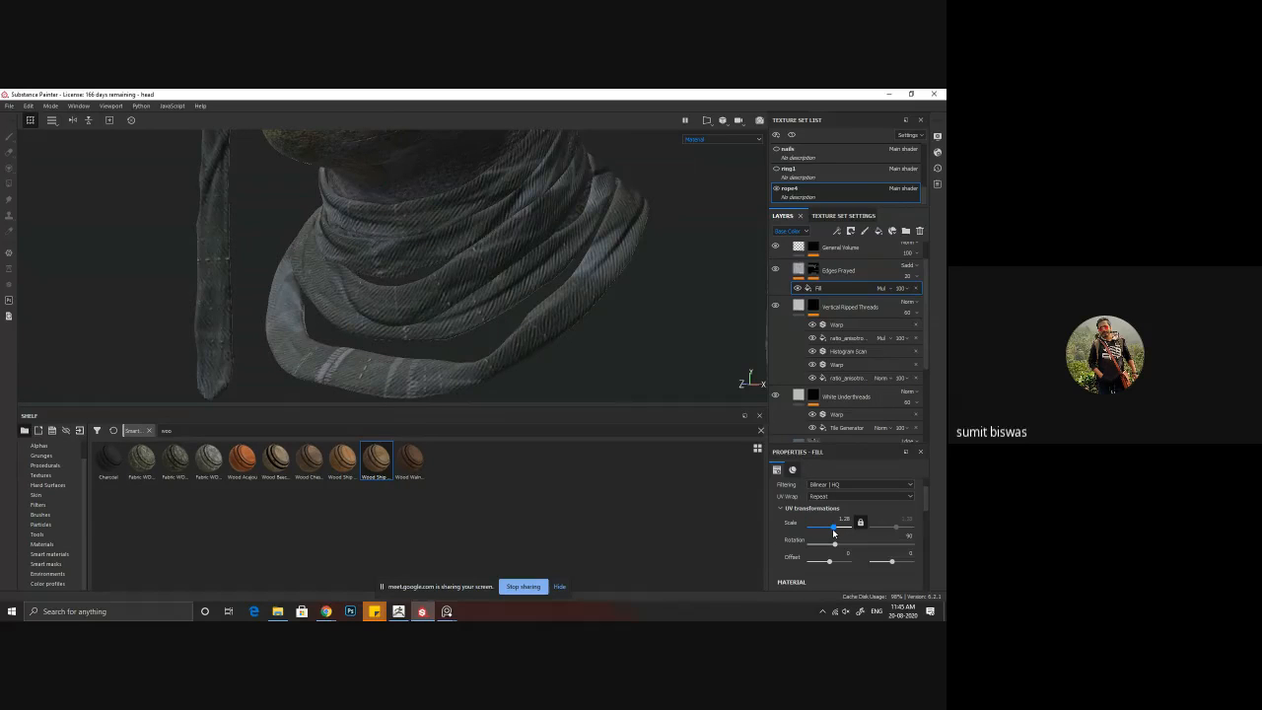
Step: Inspect the whole head with its ropes and repeatedly toggle the Edges Frayed layer to compare its effect
alt+right_drag(549, 318, 288, 260)
alt+drag(288, 259, 421, 298)
alt+middle_drag(471, 302, 463, 260)
alt+drag(463, 260, 472, 320)
alt+drag(628, 349, 556, 334)
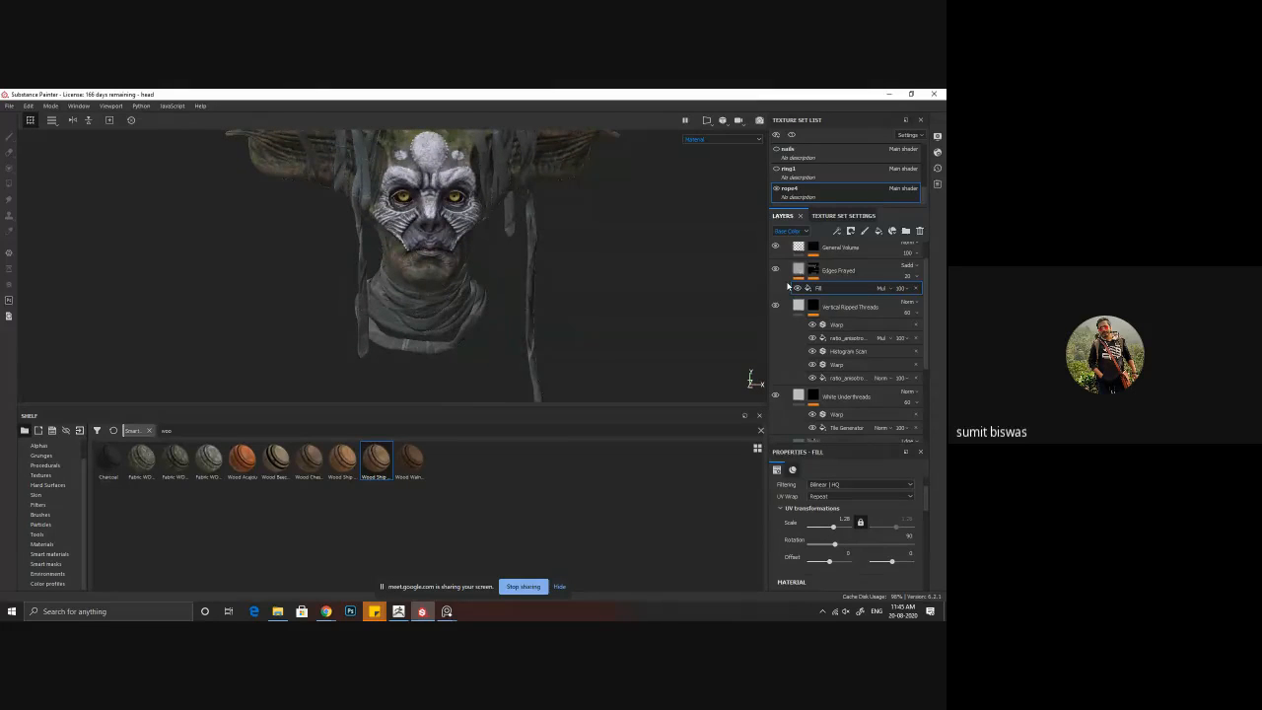
click(776, 270)
click(776, 270)
click(776, 271)
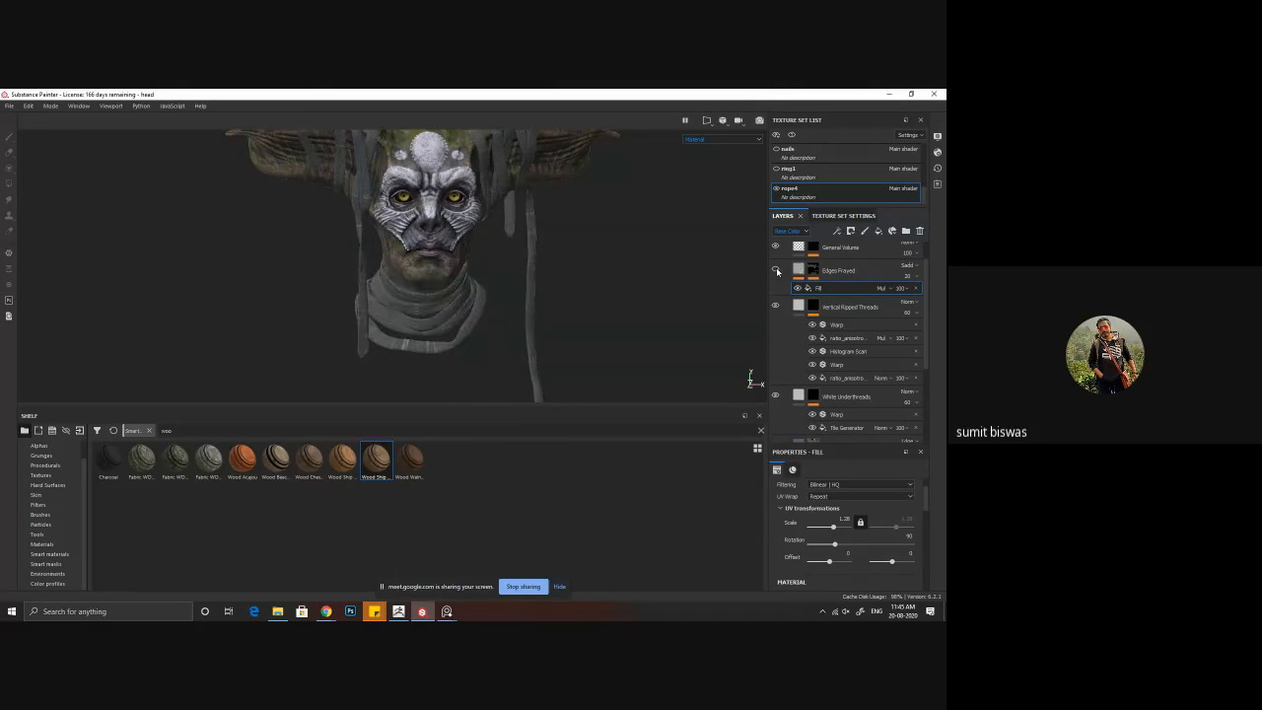
click(776, 270)
click(776, 271)
click(776, 271)
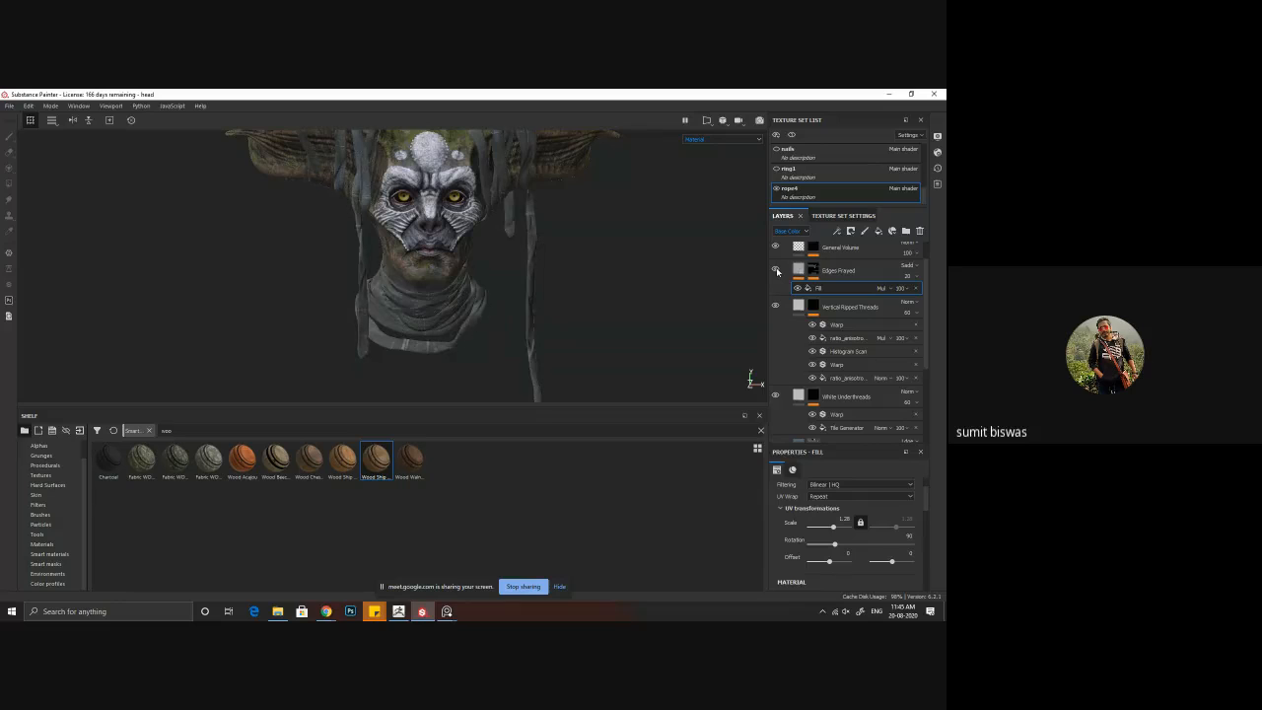
click(777, 270)
click(777, 270)
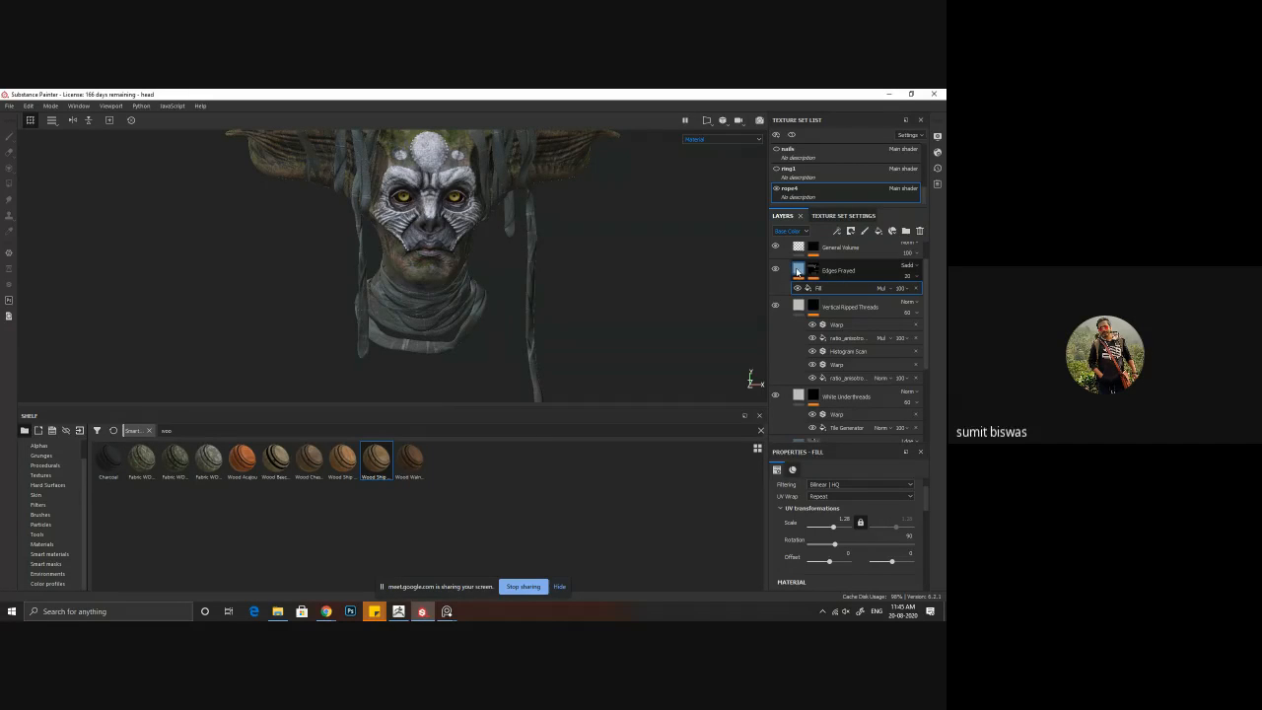
Step: Change the base color of the Denim Base layer to a very dark red
alt+right_drag(658, 325, 523, 315)
scroll(834, 358, down, 4)
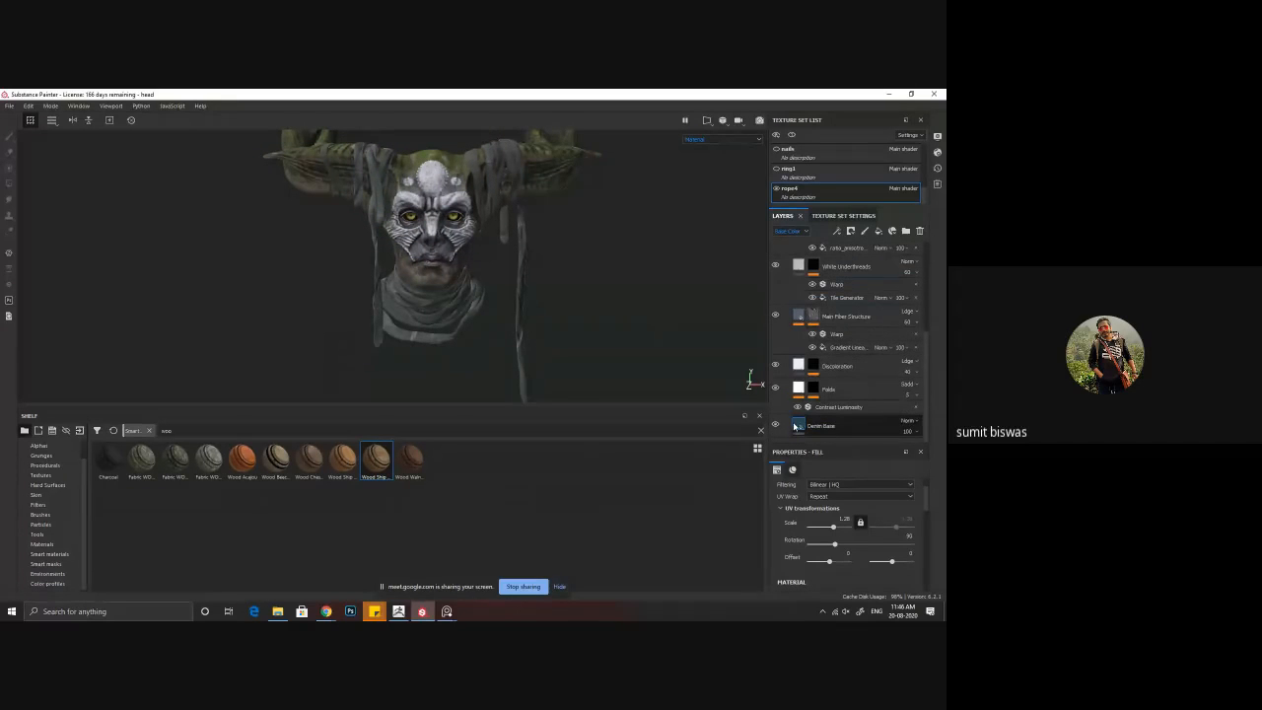
click(829, 426)
scroll(838, 552, down, 3)
click(838, 572)
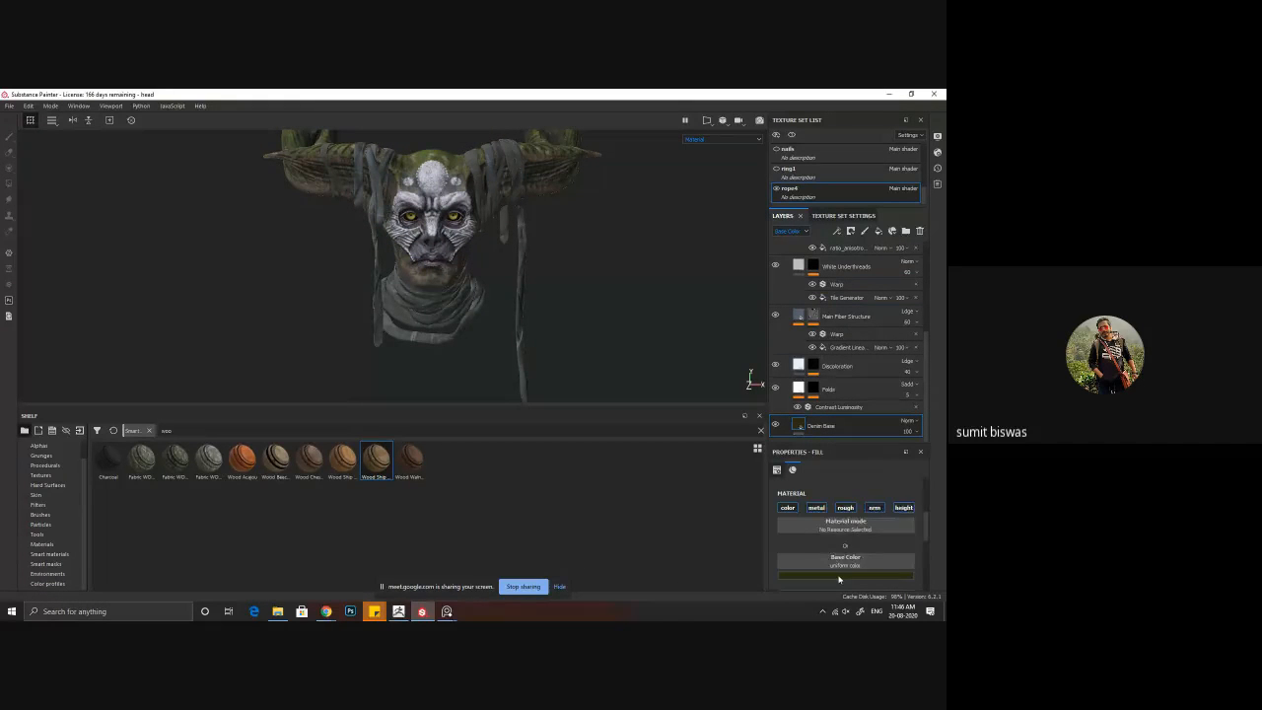
mouse_move(833, 543)
mouse_down()
mouse_move(822, 543)
mouse_move(894, 484)
mouse_move(899, 567)
mouse_up()
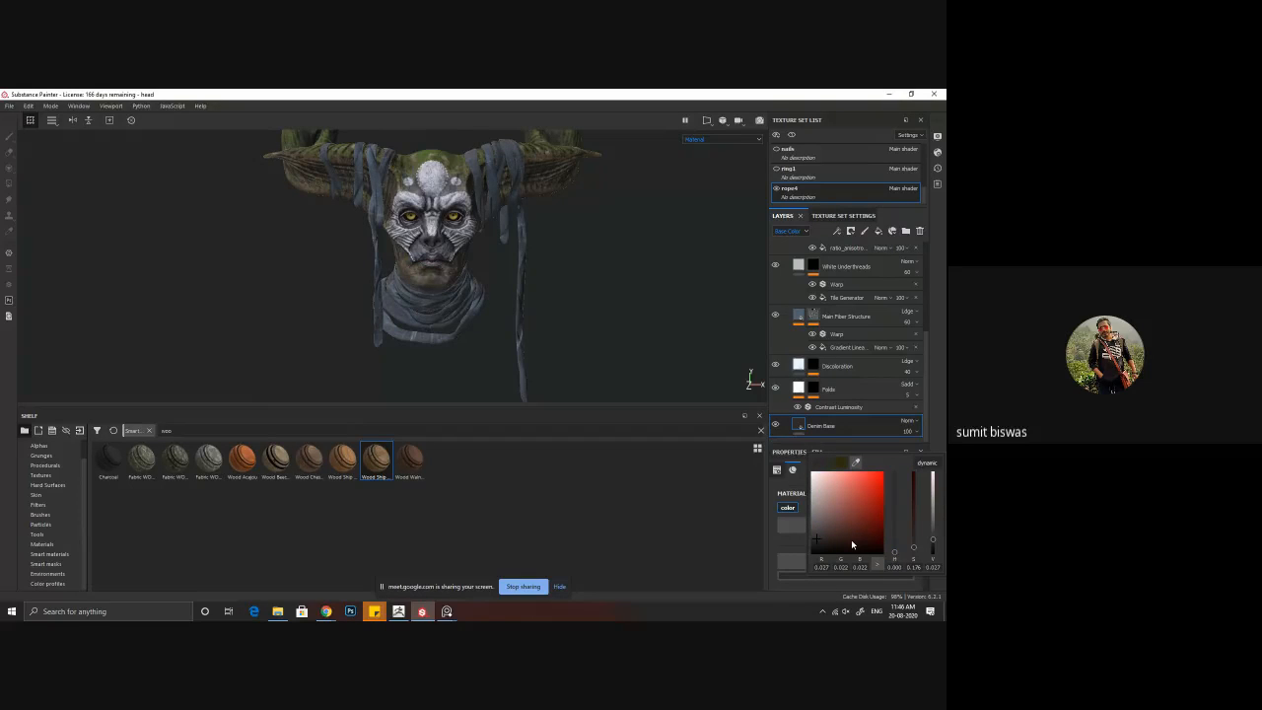
click(868, 545)
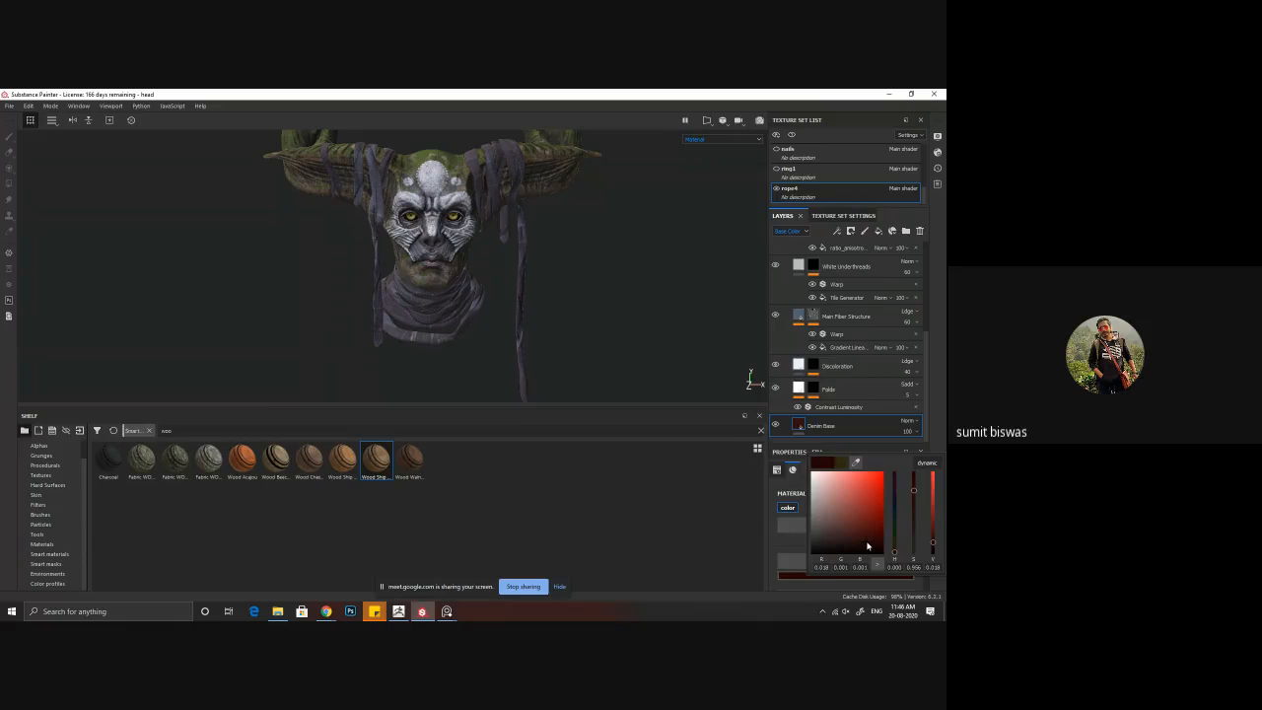
Step: Toggle the Main Fiber Structure and Edges Frayed layers to compare how they tint the dark red fabric
click(775, 317)
click(775, 317)
click(775, 317)
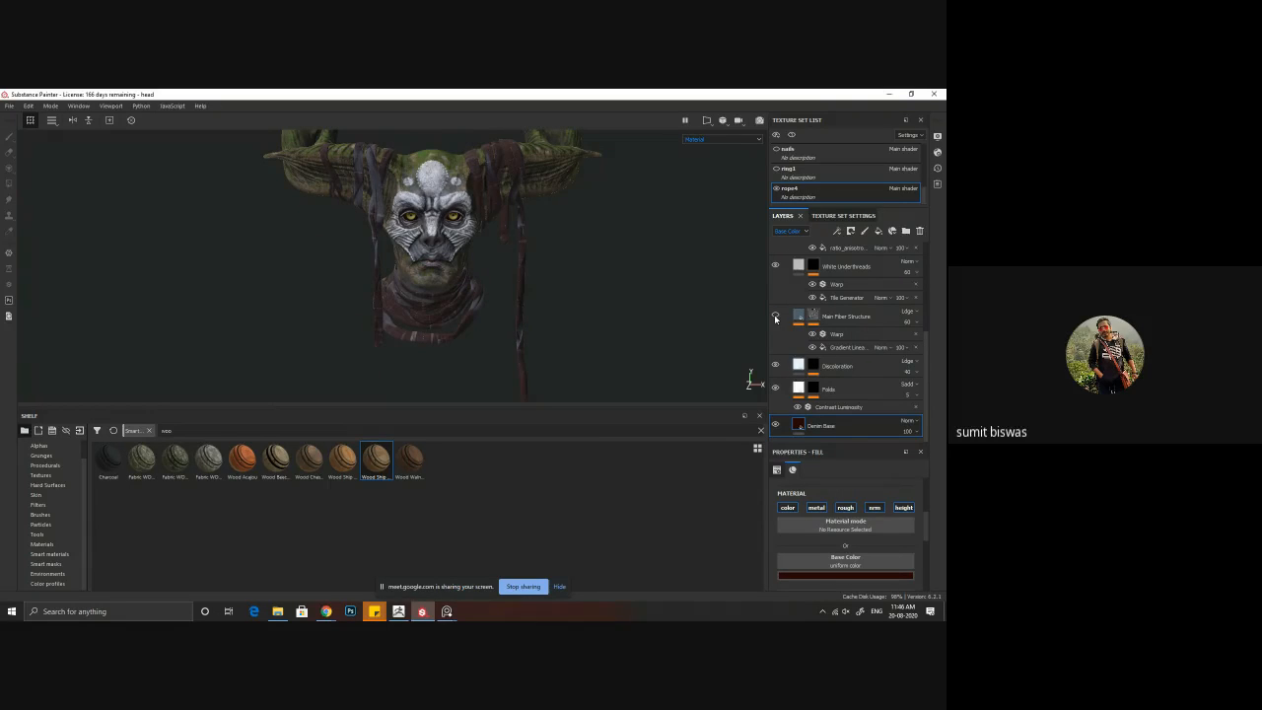
click(775, 317)
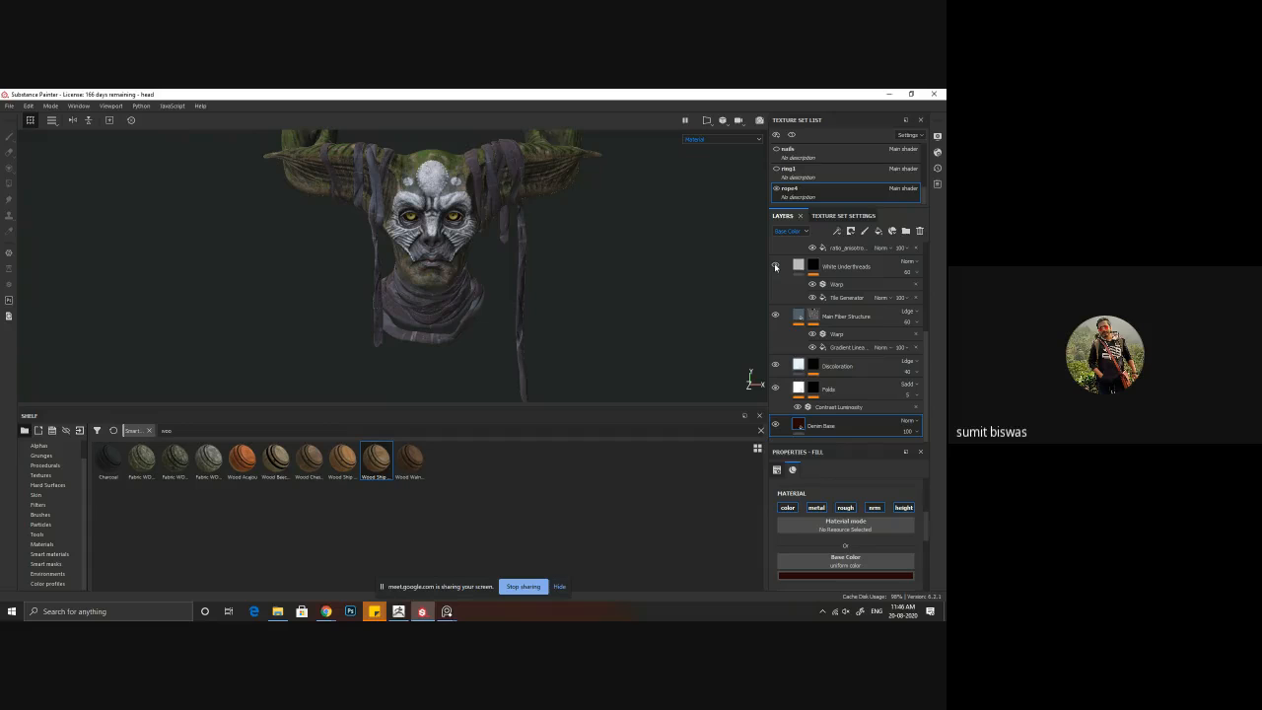
scroll(779, 281, up, 3)
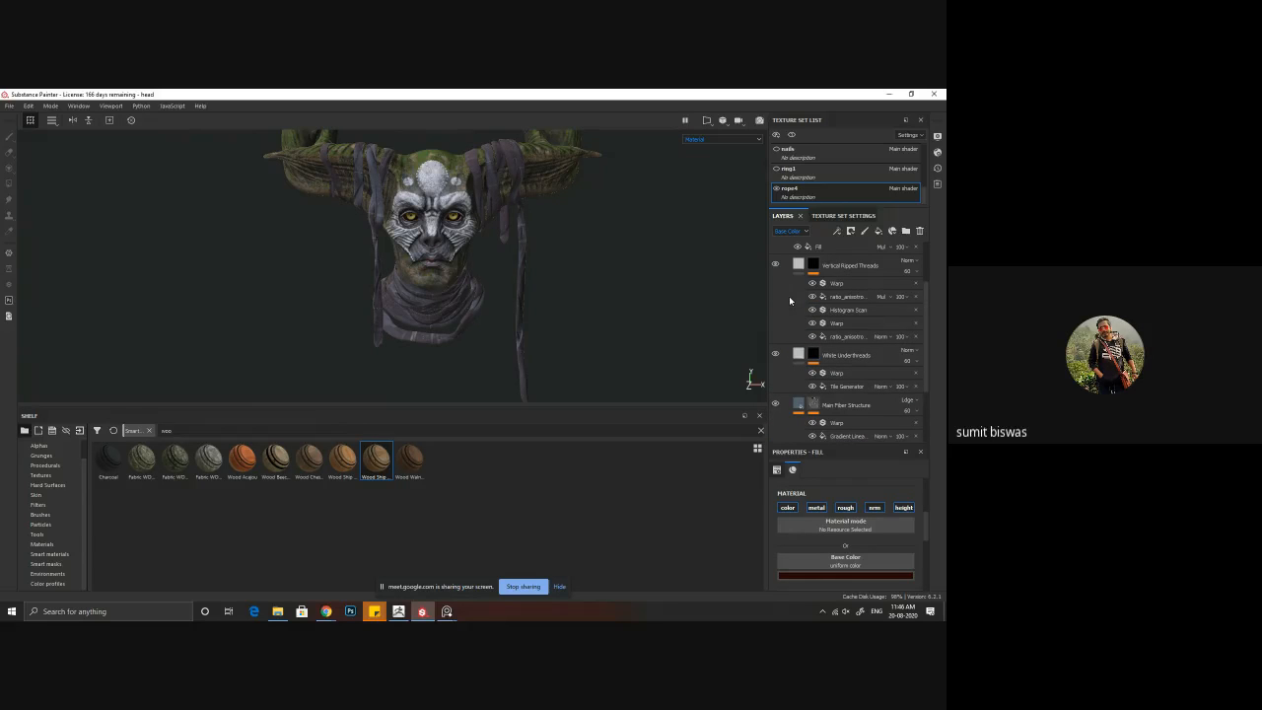
scroll(776, 266, up, 3)
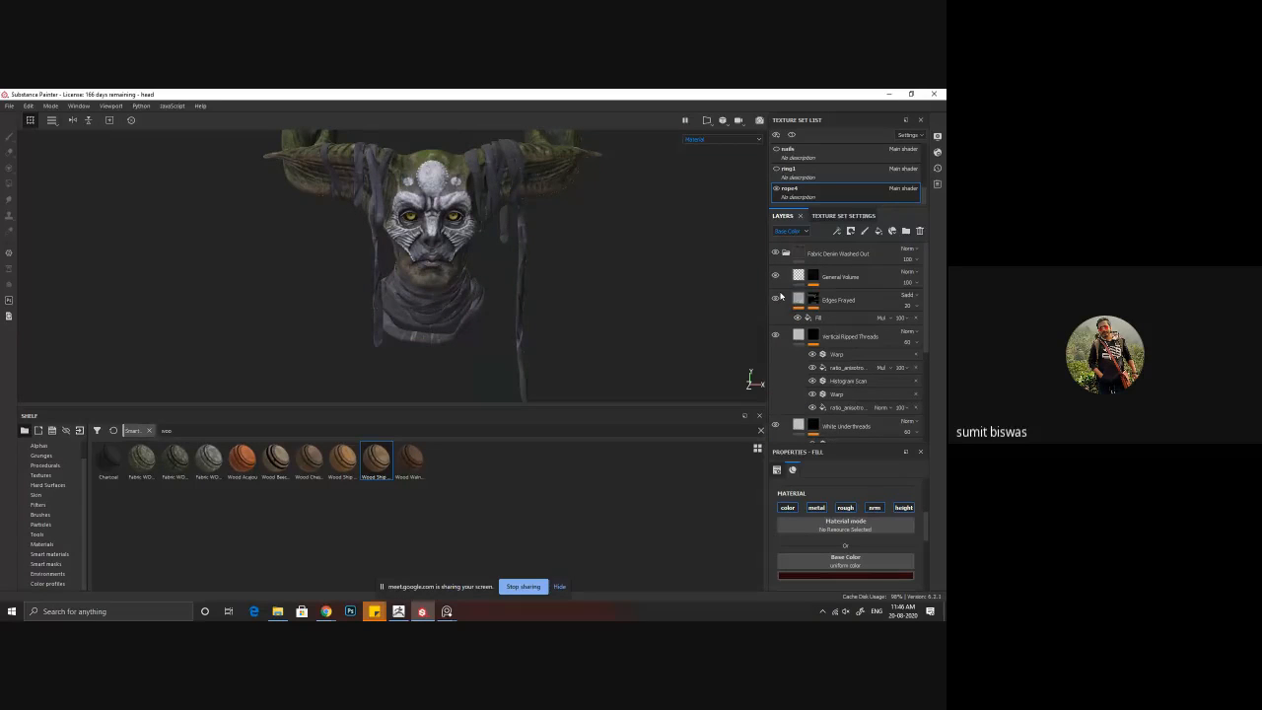
click(776, 300)
Step: Review the Fill effect of the Edges Frayed layer's content and reduce its opacity
click(828, 317)
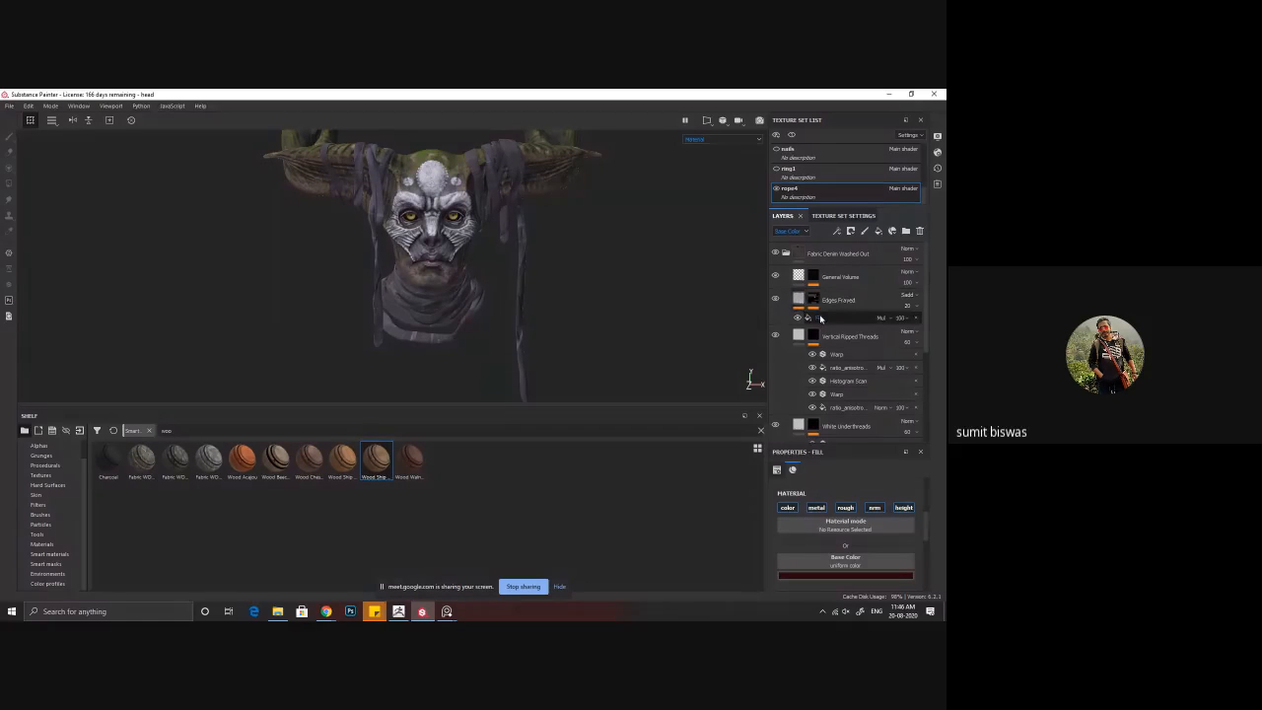
scroll(842, 555, down, 3)
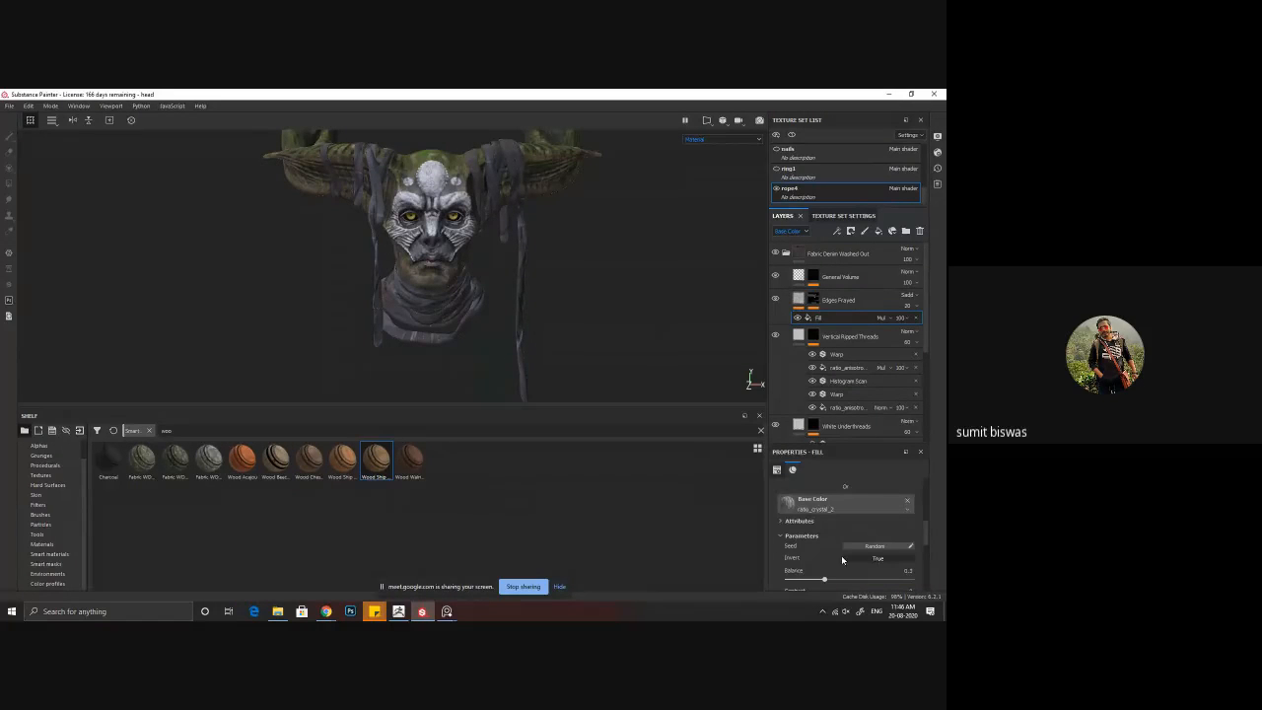
scroll(842, 555, up, 1)
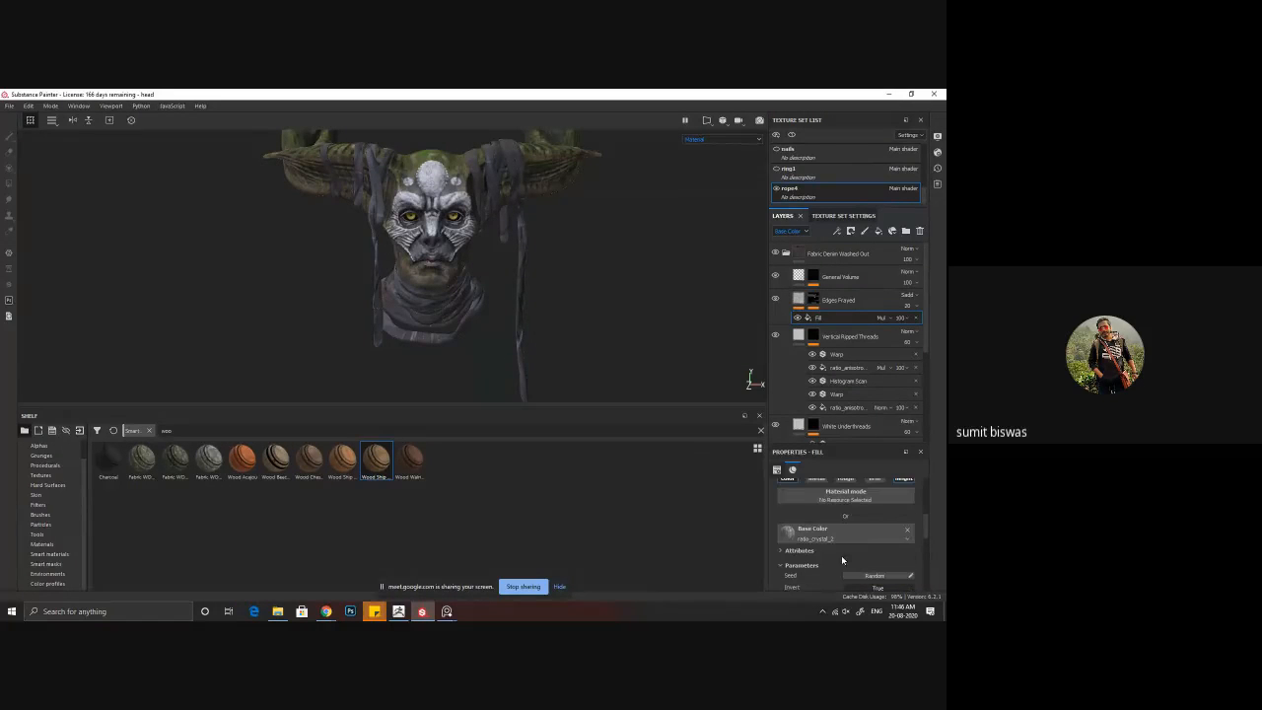
click(906, 319)
mouse_move(935, 336)
mouse_down()
mouse_move(892, 338)
mouse_move(939, 336)
mouse_move(920, 339)
mouse_up()
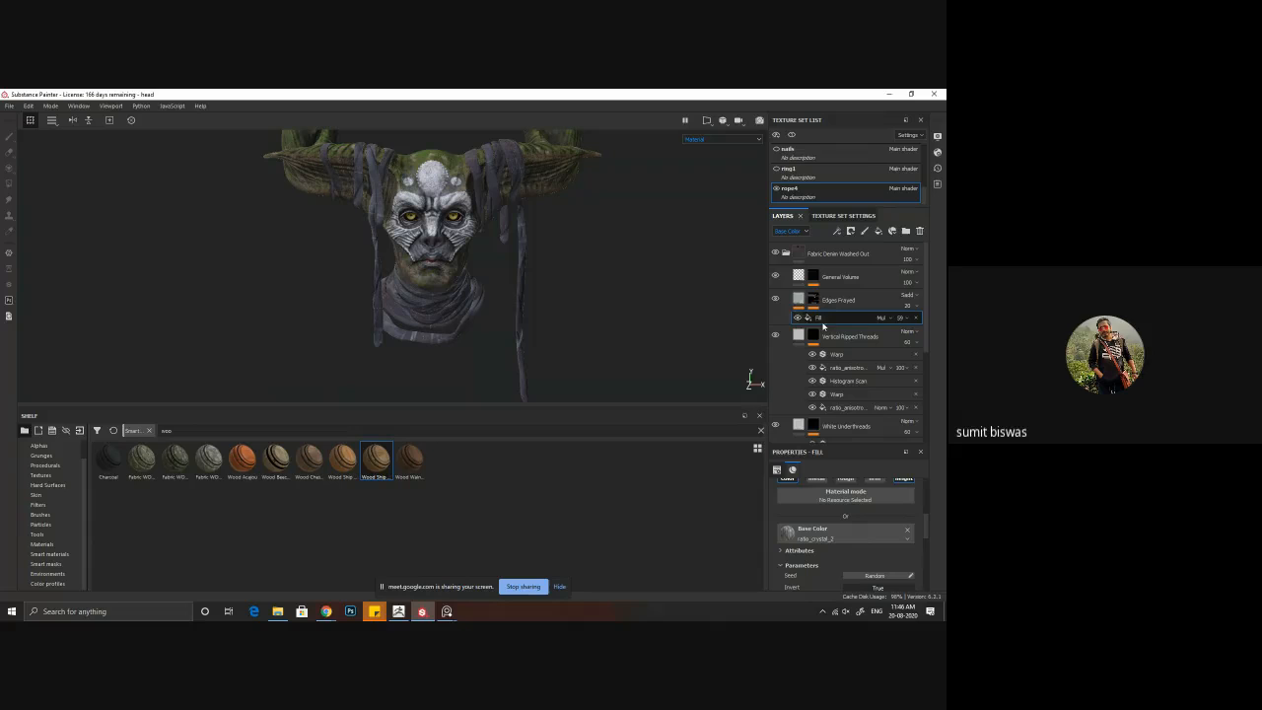
Step: Lower the Edges Frayed layer's opacity almost to zero and toggle the layer to compare the ropes
click(811, 300)
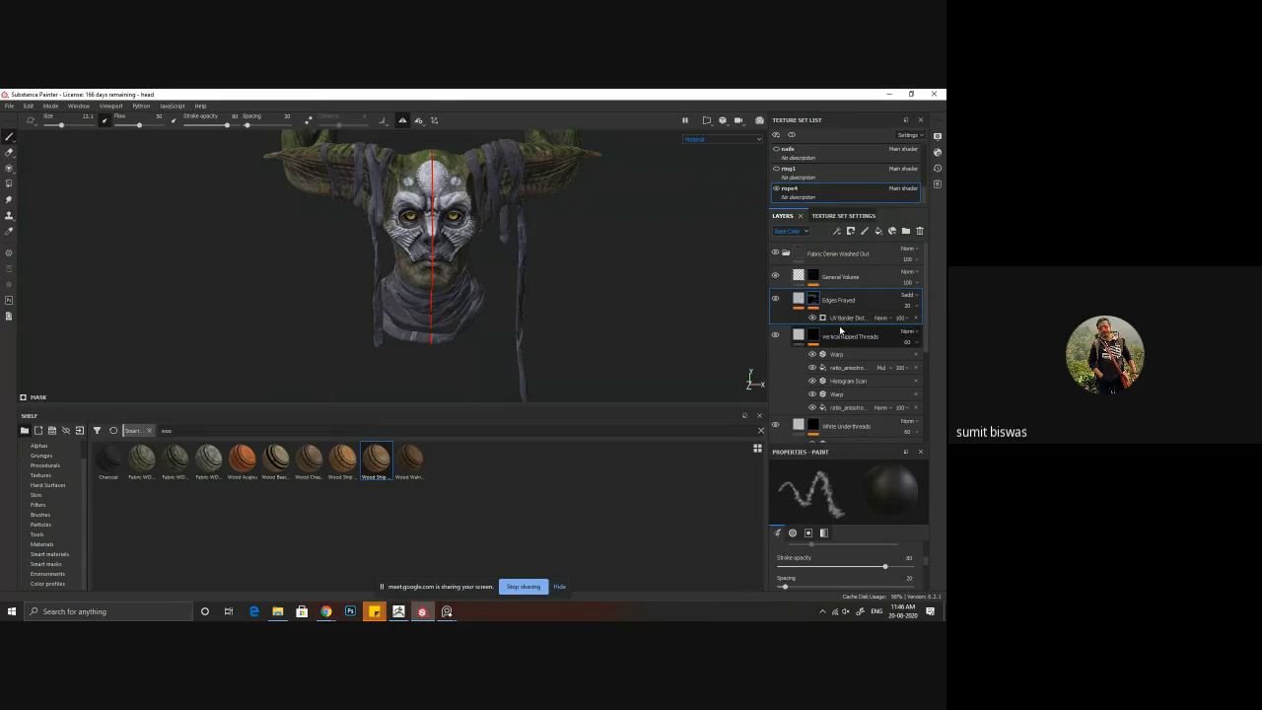
click(812, 318)
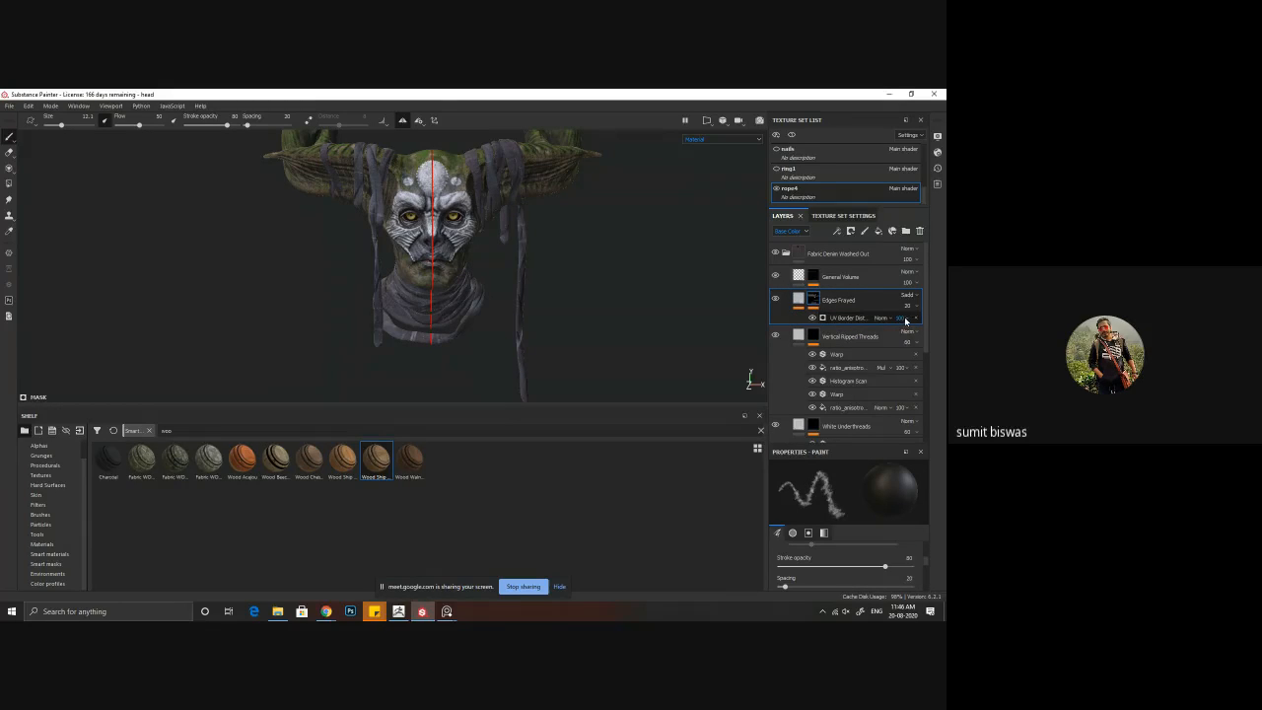
click(905, 320)
click(913, 306)
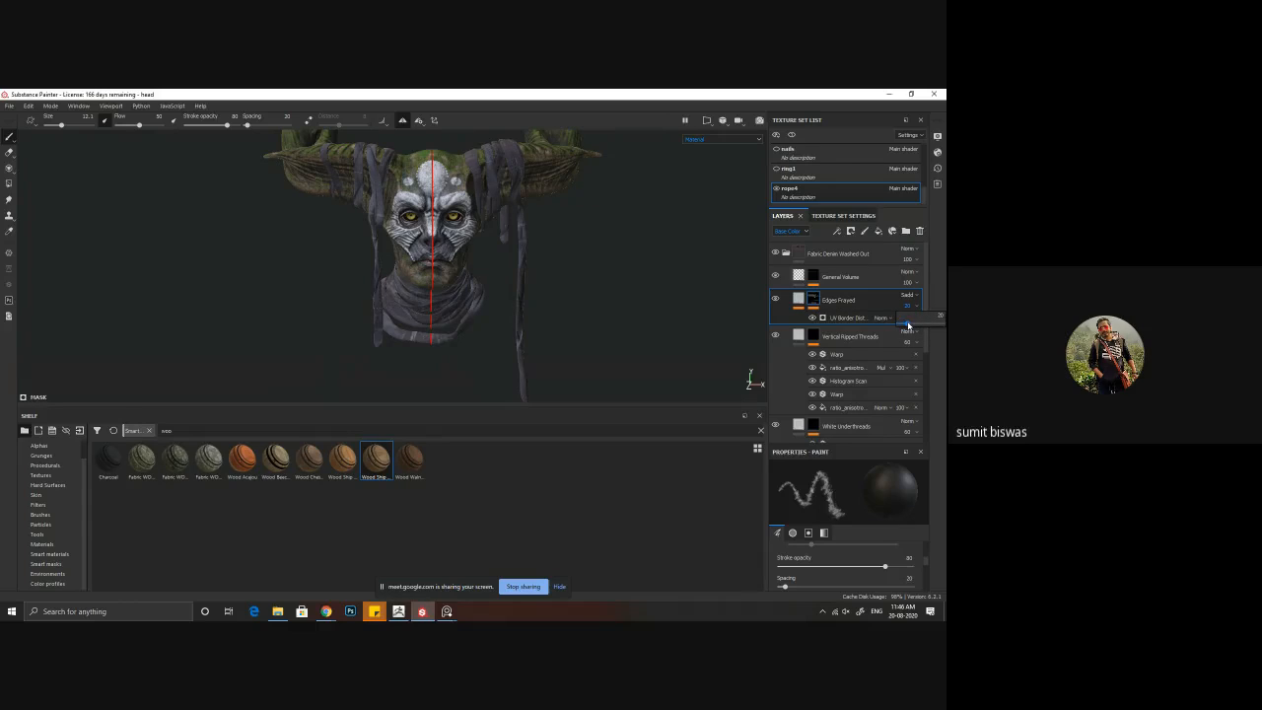
mouse_move(908, 324)
mouse_down()
mouse_move(943, 330)
mouse_move(899, 333)
mouse_up()
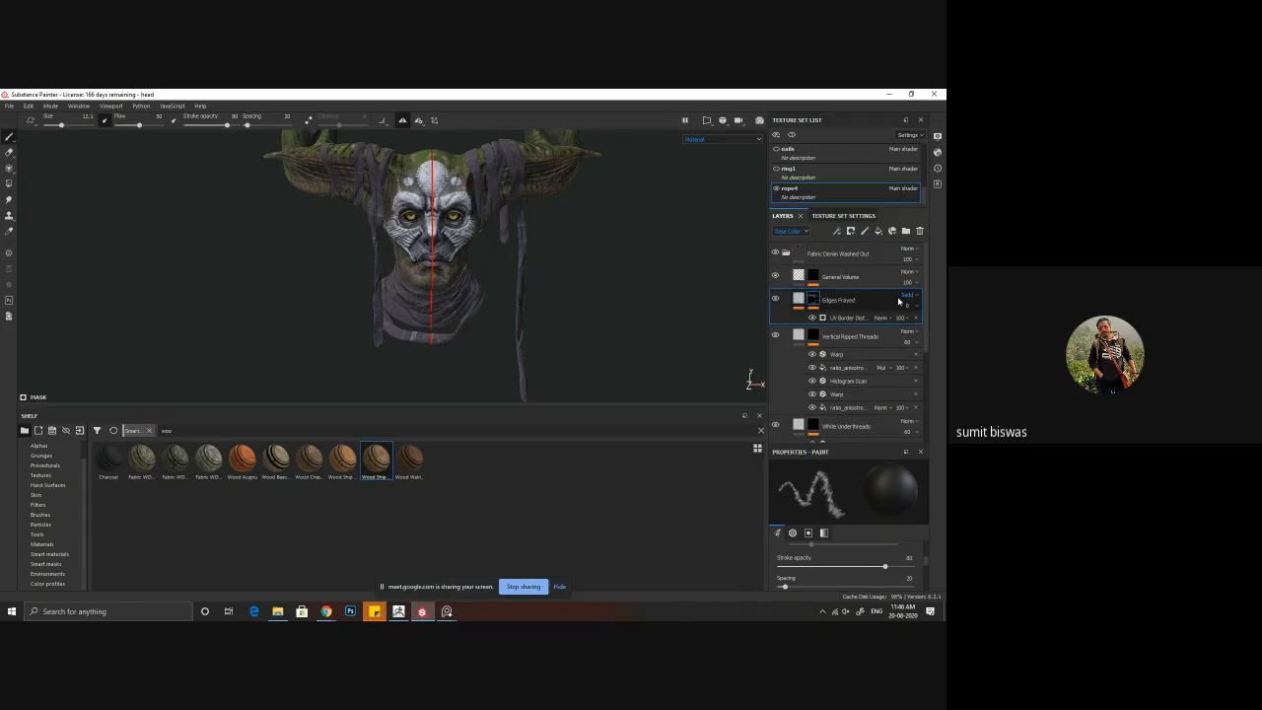
click(776, 299)
click(776, 299)
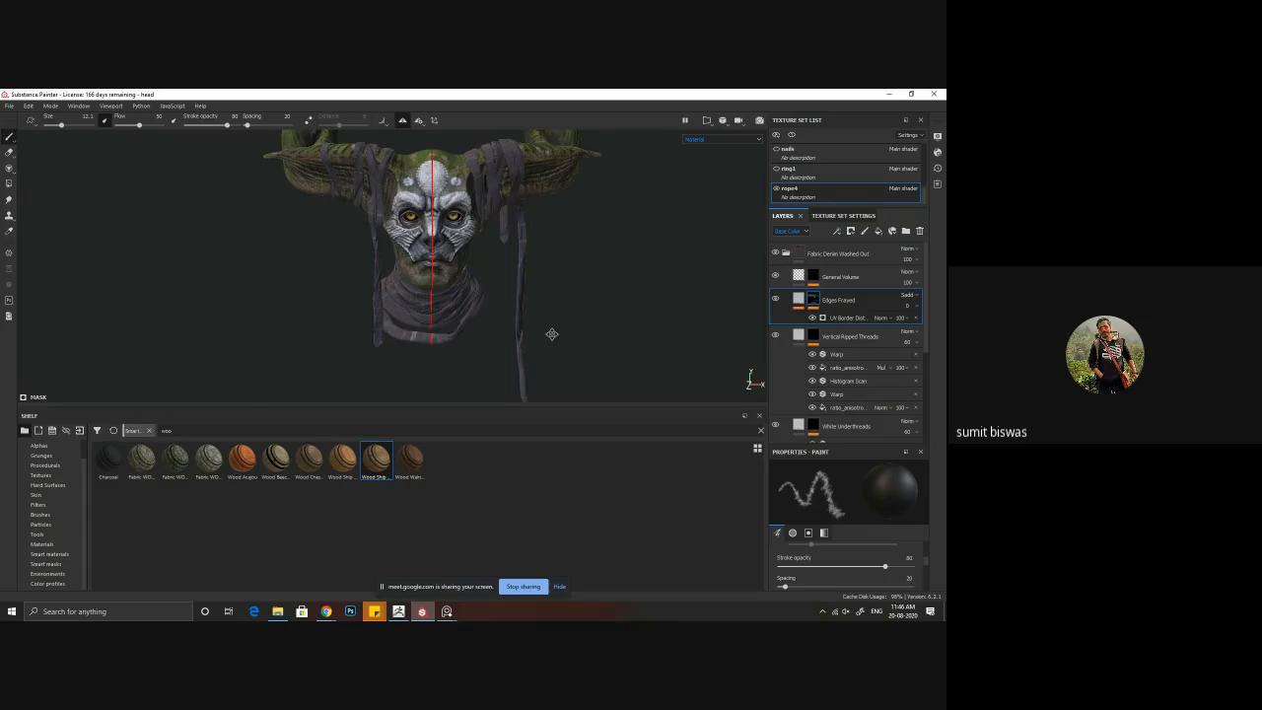
alt+middle_drag(549, 332, 539, 342)
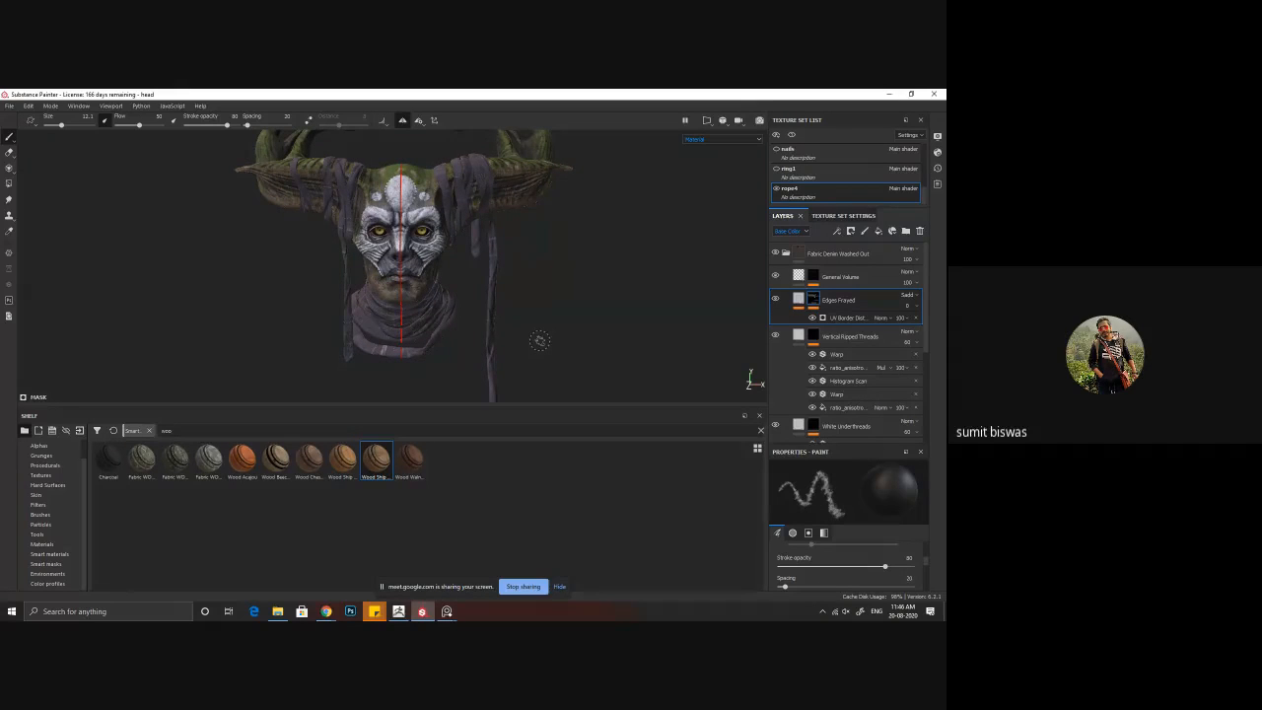
Step: Lower the Vertical Ripped Threads layer's opacity to 3 and inspect the ropes around the head and lower wraps
click(776, 297)
click(775, 298)
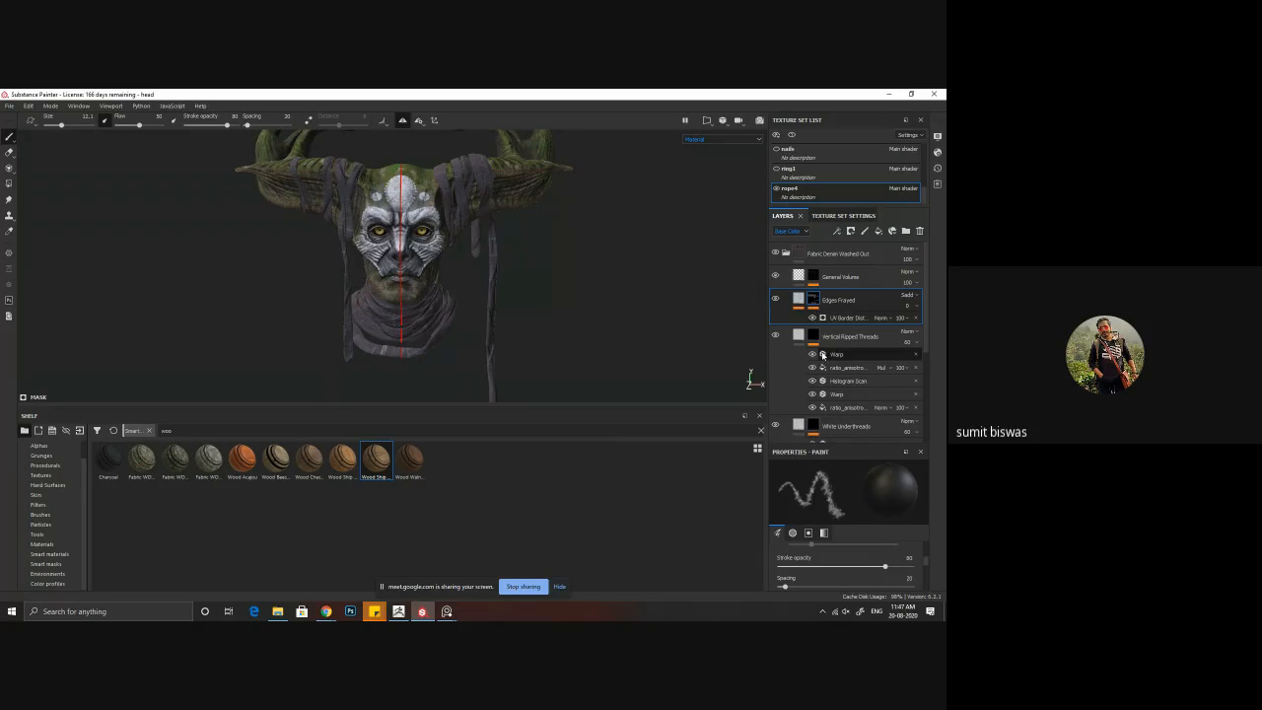
click(912, 343)
drag(925, 361, 900, 369)
alt+drag(540, 283, 515, 284)
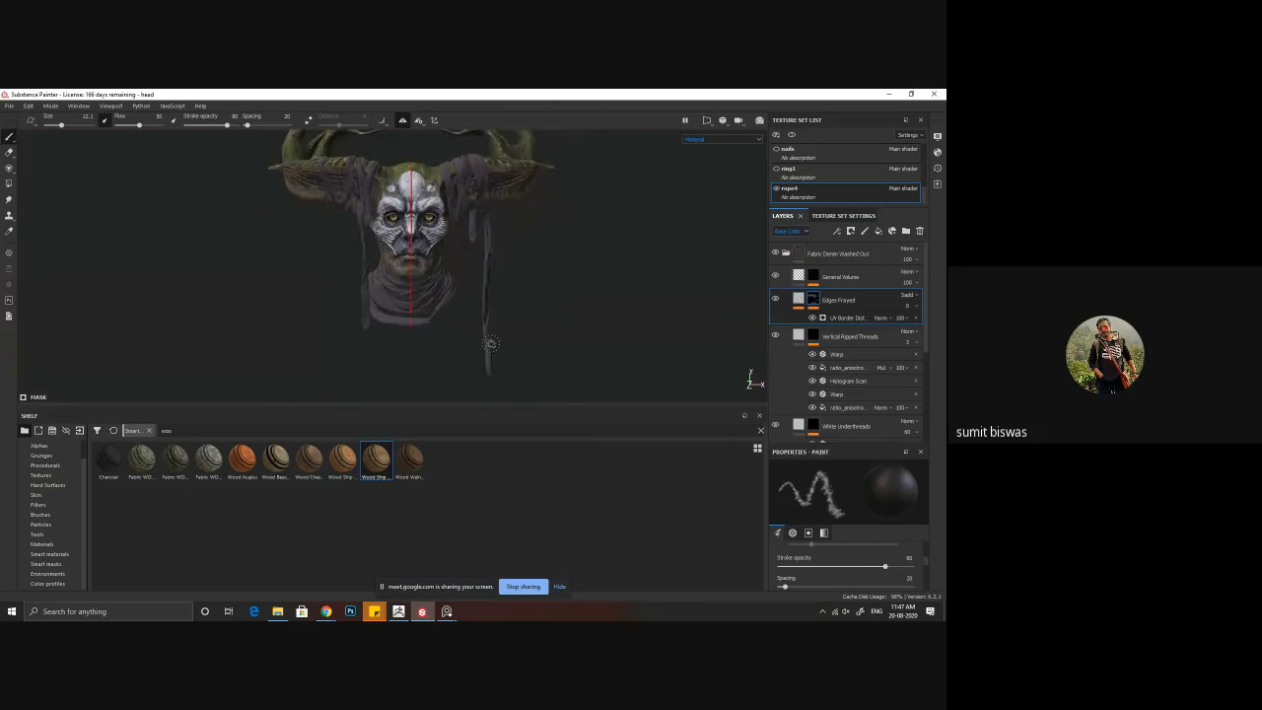
alt+middle_drag(492, 345, 465, 338)
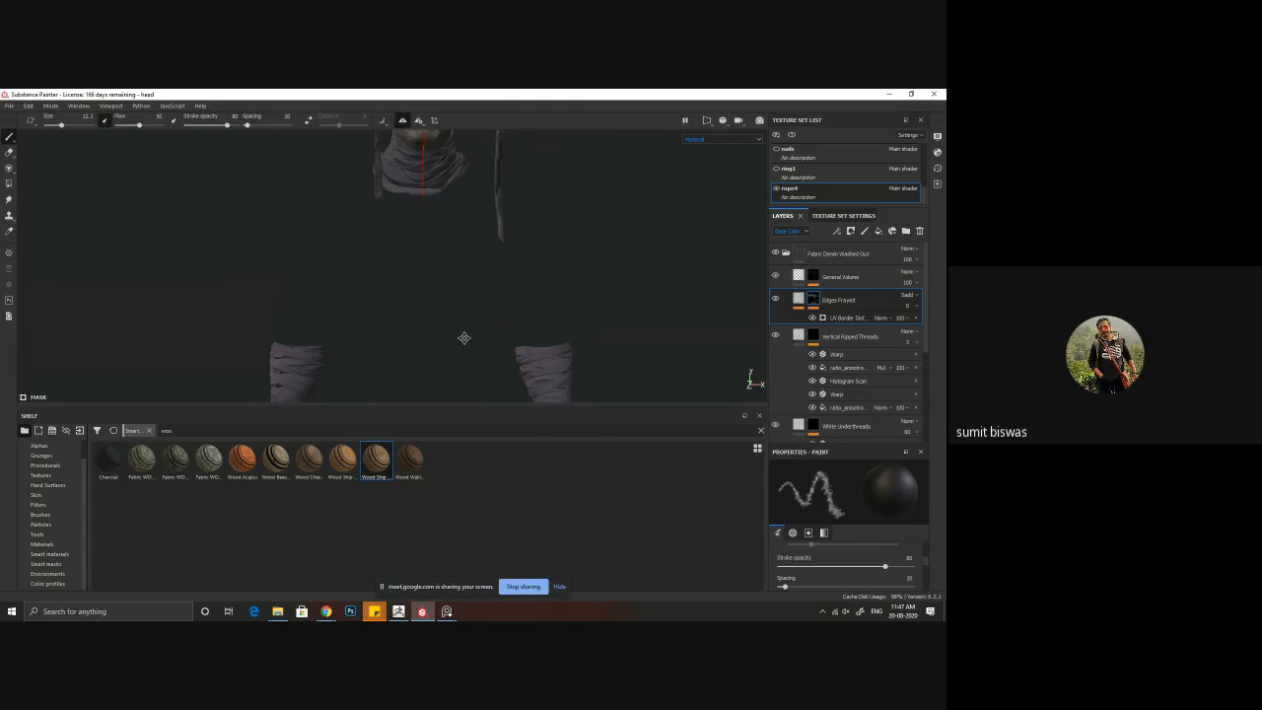
alt+middle_drag(456, 214, 446, 336)
alt+middle_drag(557, 293, 561, 354)
alt+drag(503, 283, 449, 287)
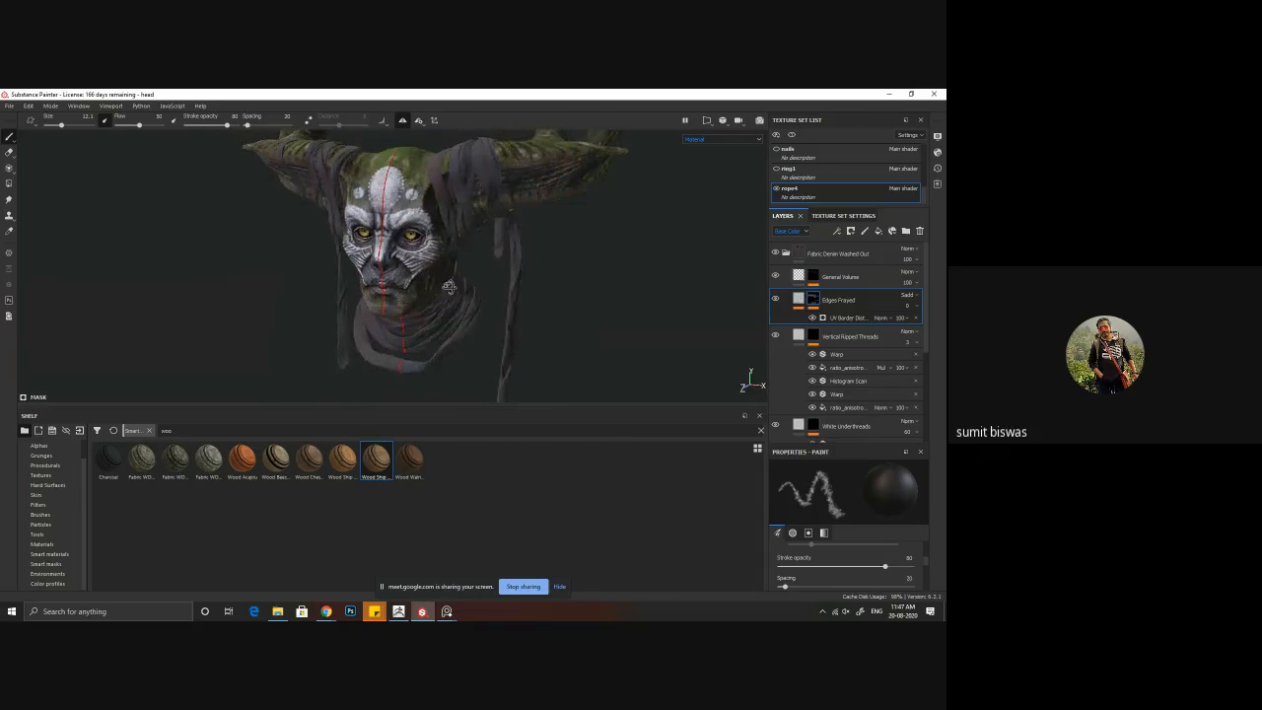
Step: Set the projection of the Edges Frayed layer's own fill to Tri-planar projection
click(798, 299)
click(819, 318)
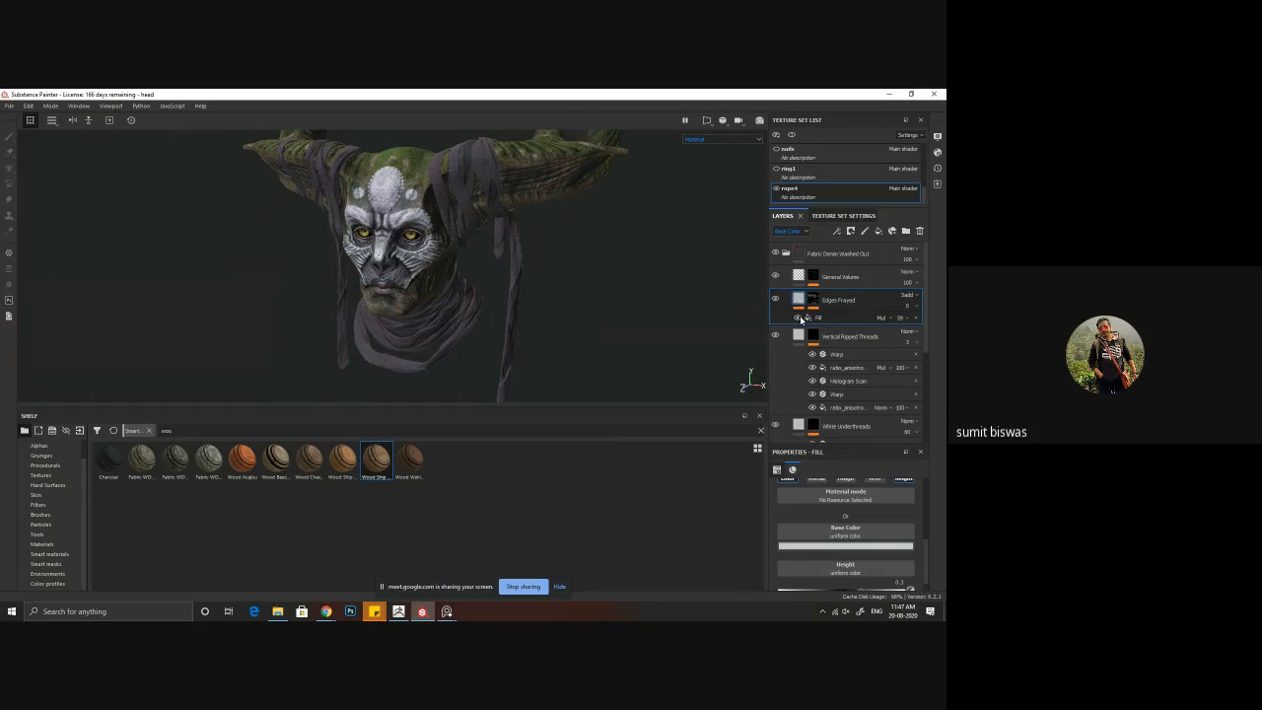
click(833, 503)
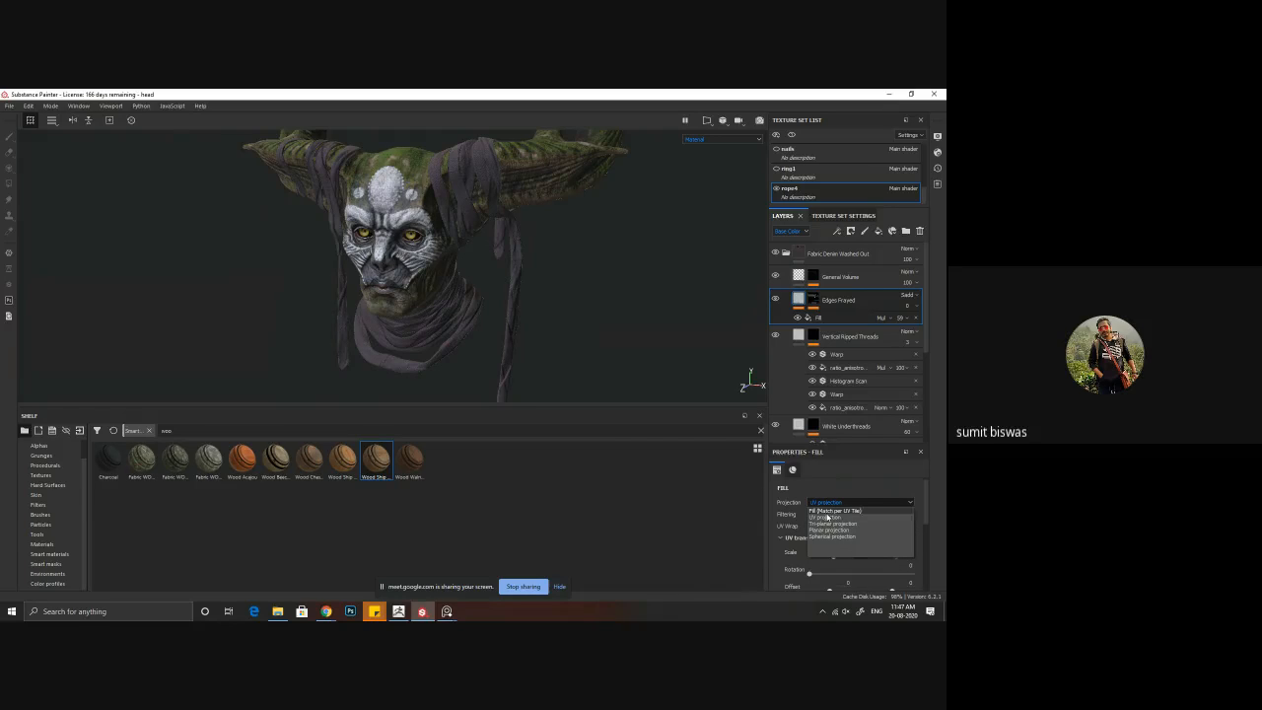
click(827, 526)
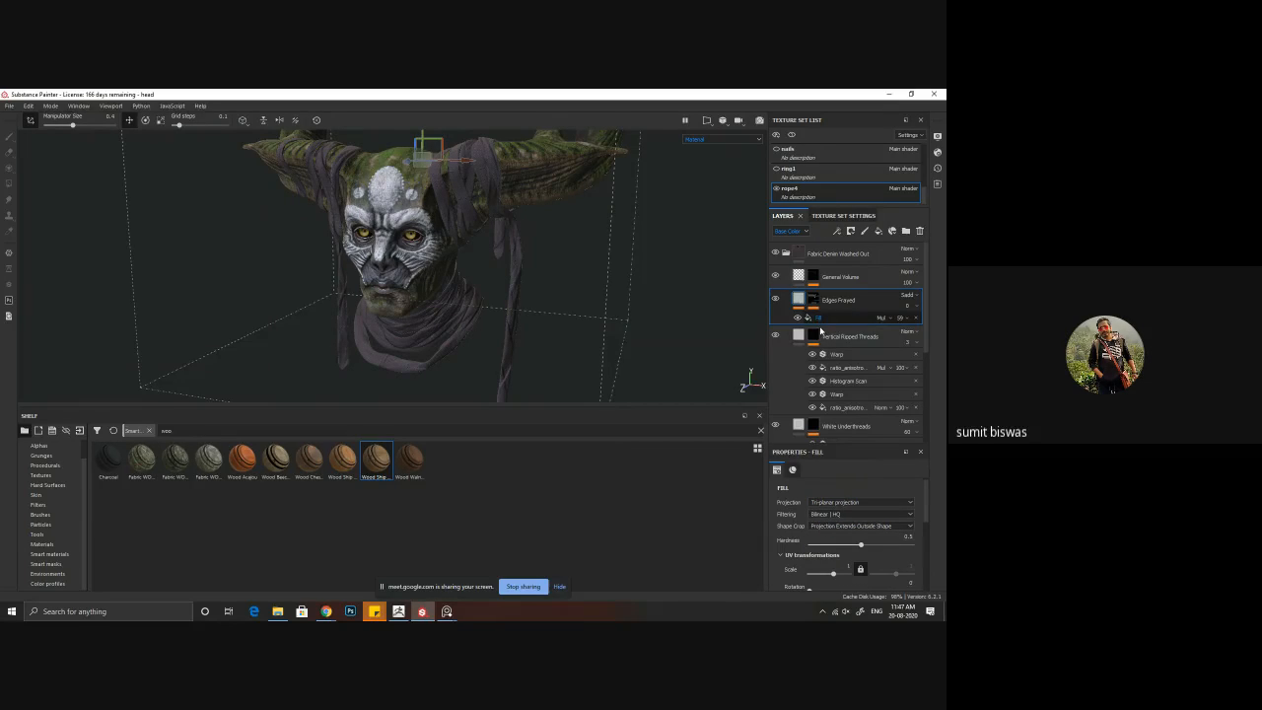
Step: Set the Fill effect inside the Edges Frayed layer to Tri-planar projection and check its pattern on the ropes and wraps
click(819, 319)
click(839, 504)
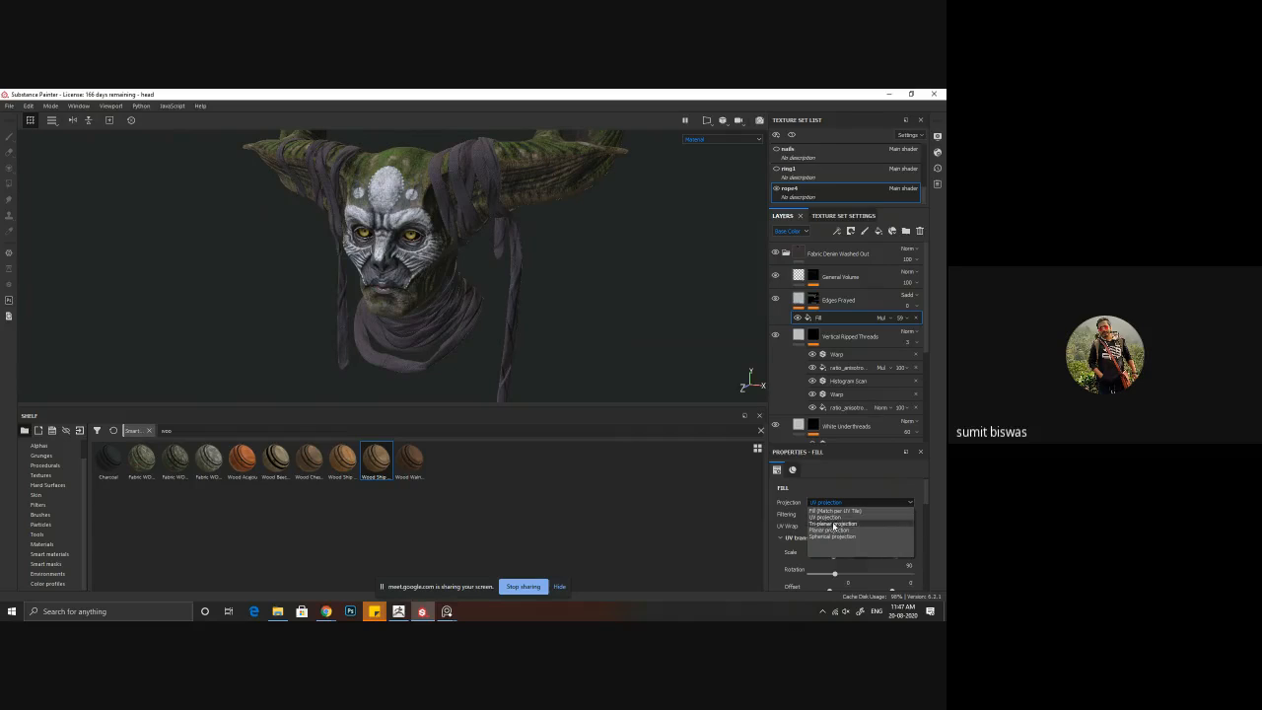
click(835, 524)
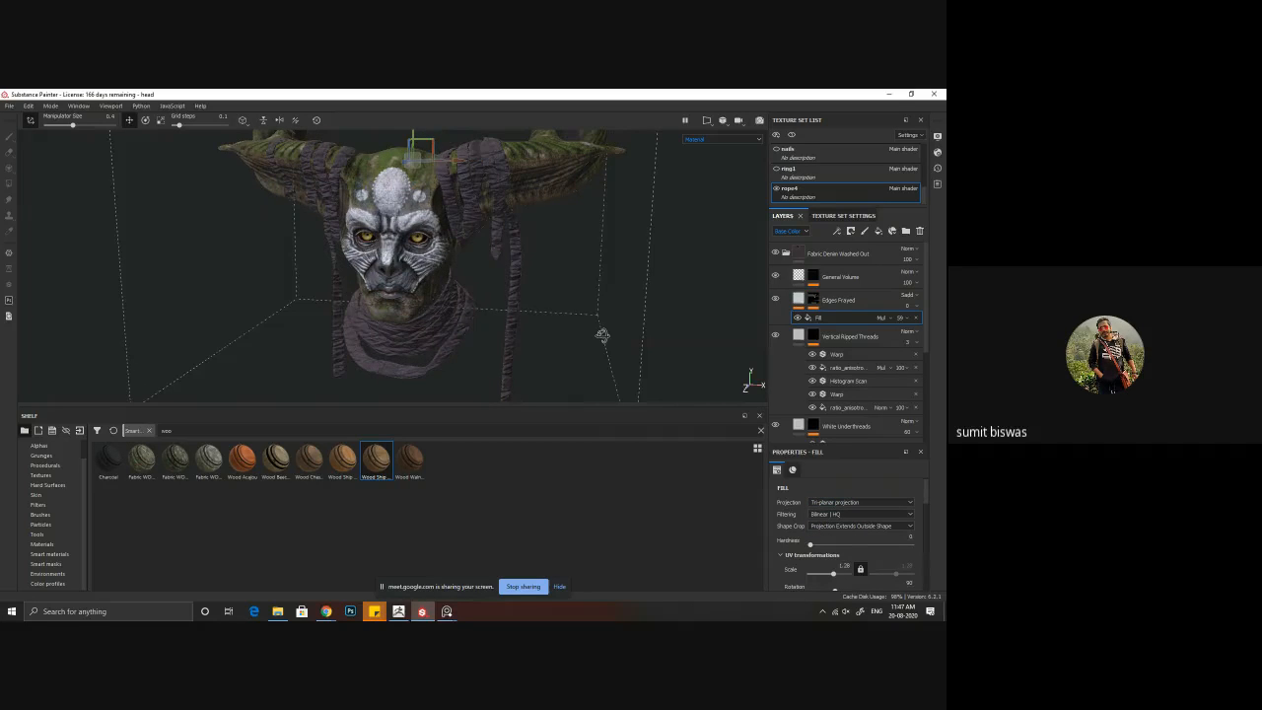
alt+drag(603, 335, 501, 366)
alt+right_drag(502, 365, 149, 228)
alt+middle_drag(466, 348, 502, 213)
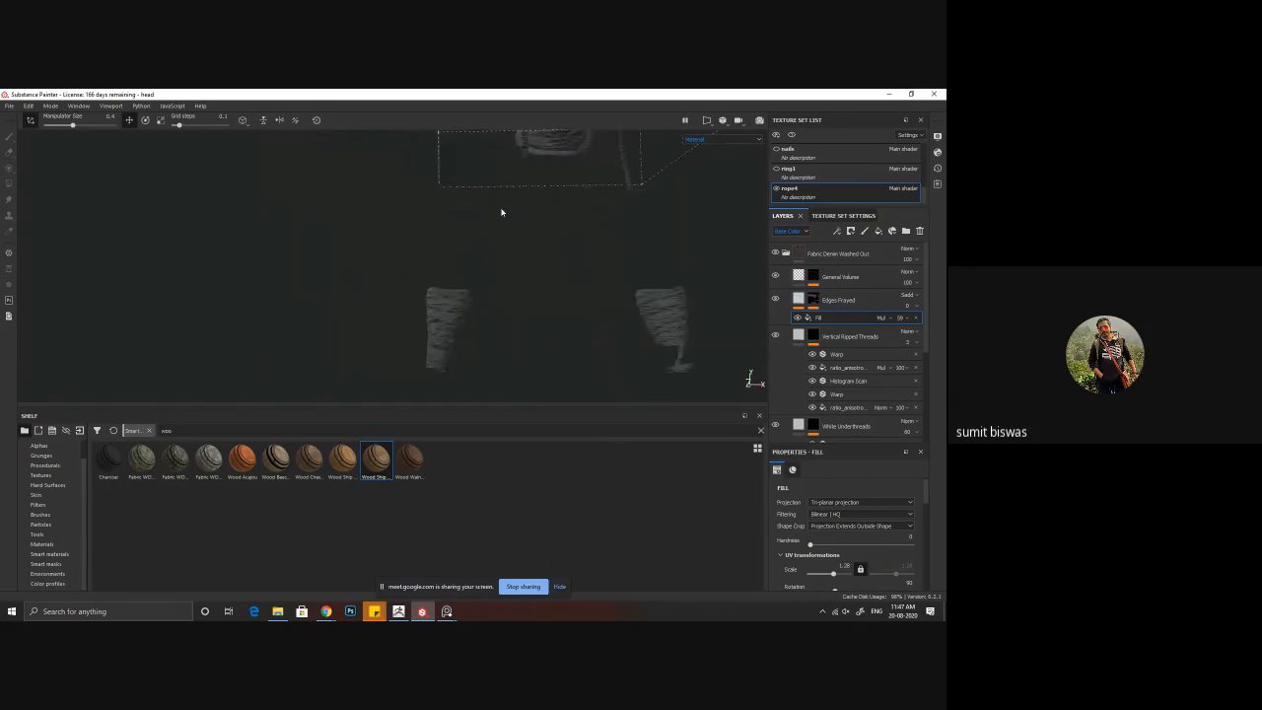
alt+drag(521, 292, 533, 322)
alt+middle_drag(558, 257, 485, 403)
alt+right_drag(552, 367, 695, 388)
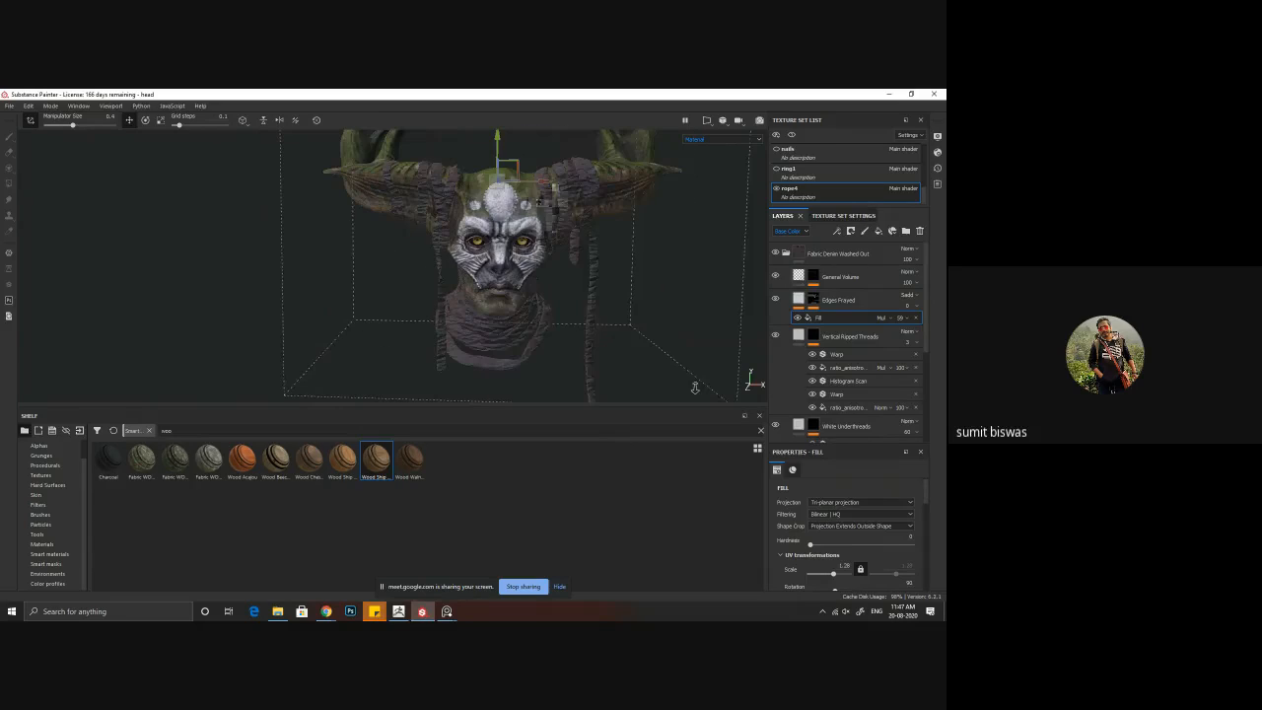
Step: Try Fill (Match per UV Tile) projection on the Edges Frayed Fill effect, comparing it with Tri-planar projection
click(856, 503)
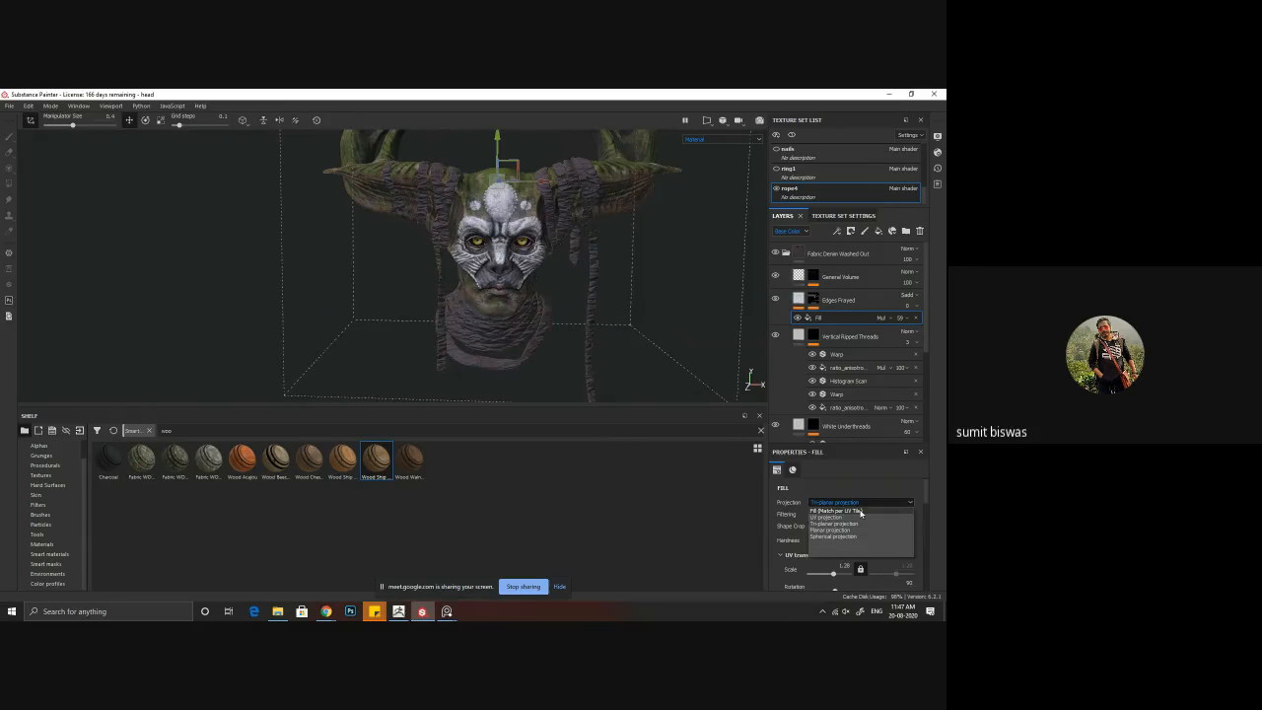
click(860, 511)
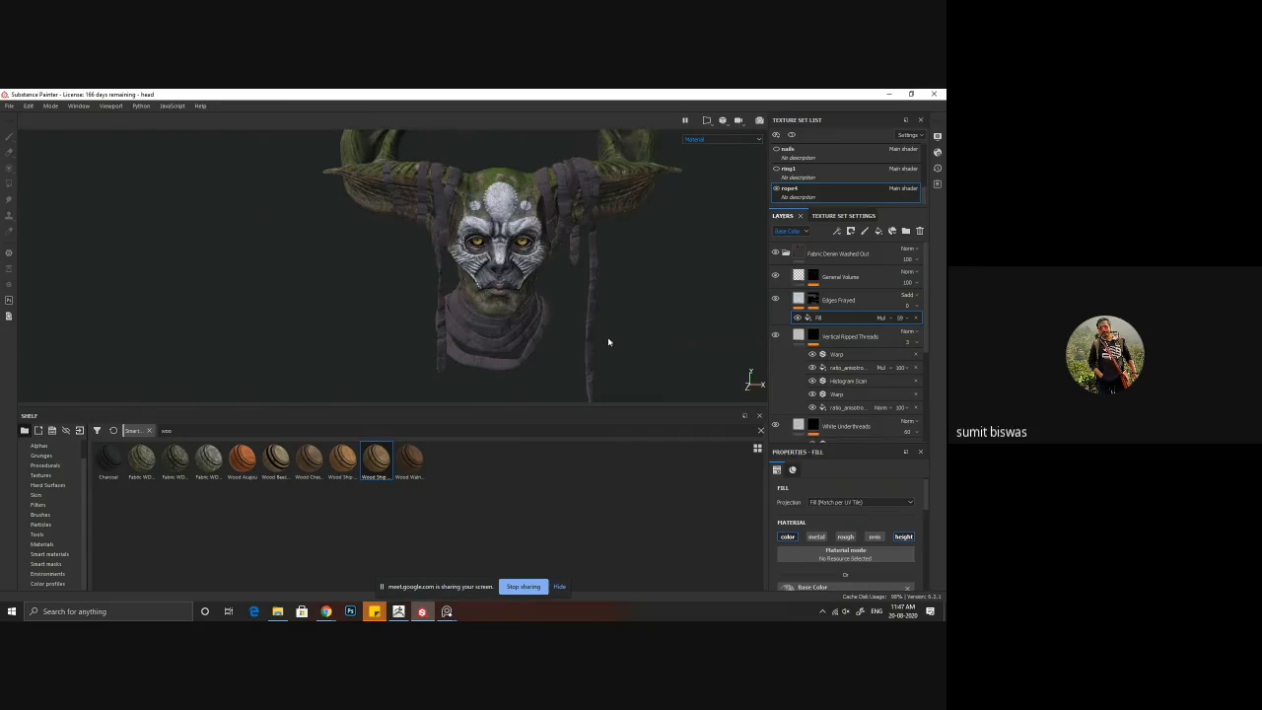
alt+drag(609, 343, 576, 351)
click(866, 504)
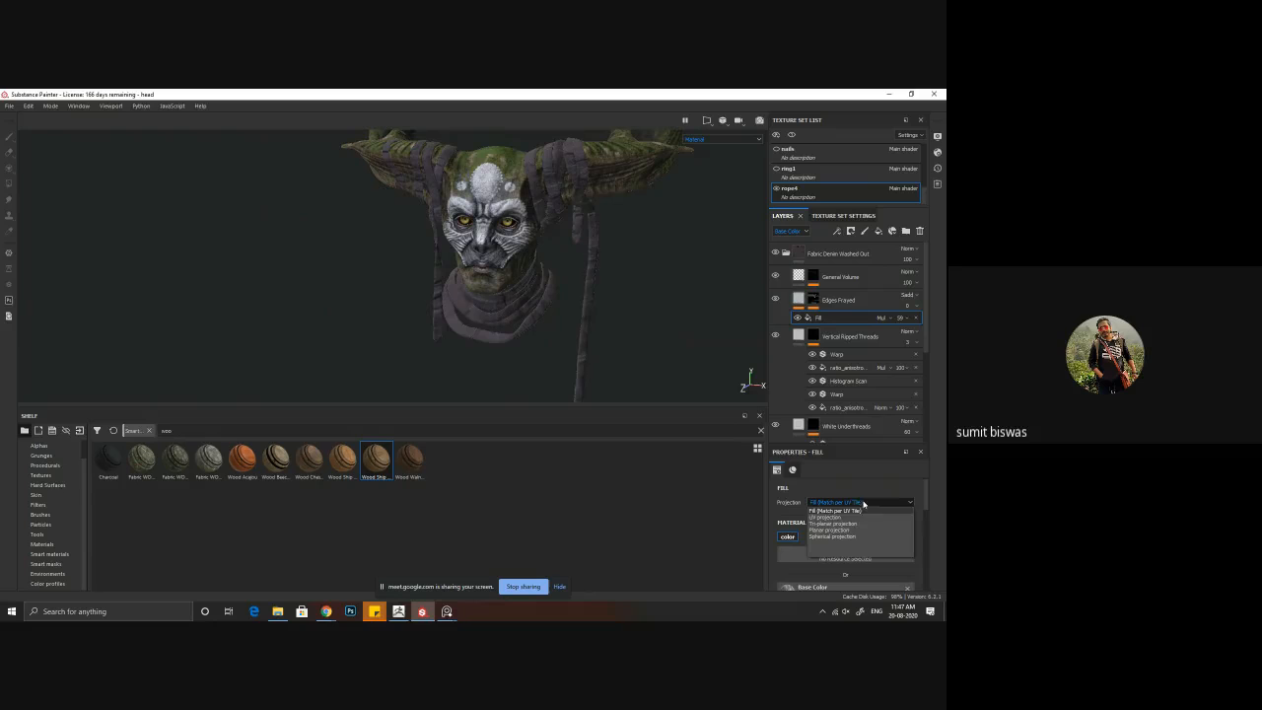
click(842, 524)
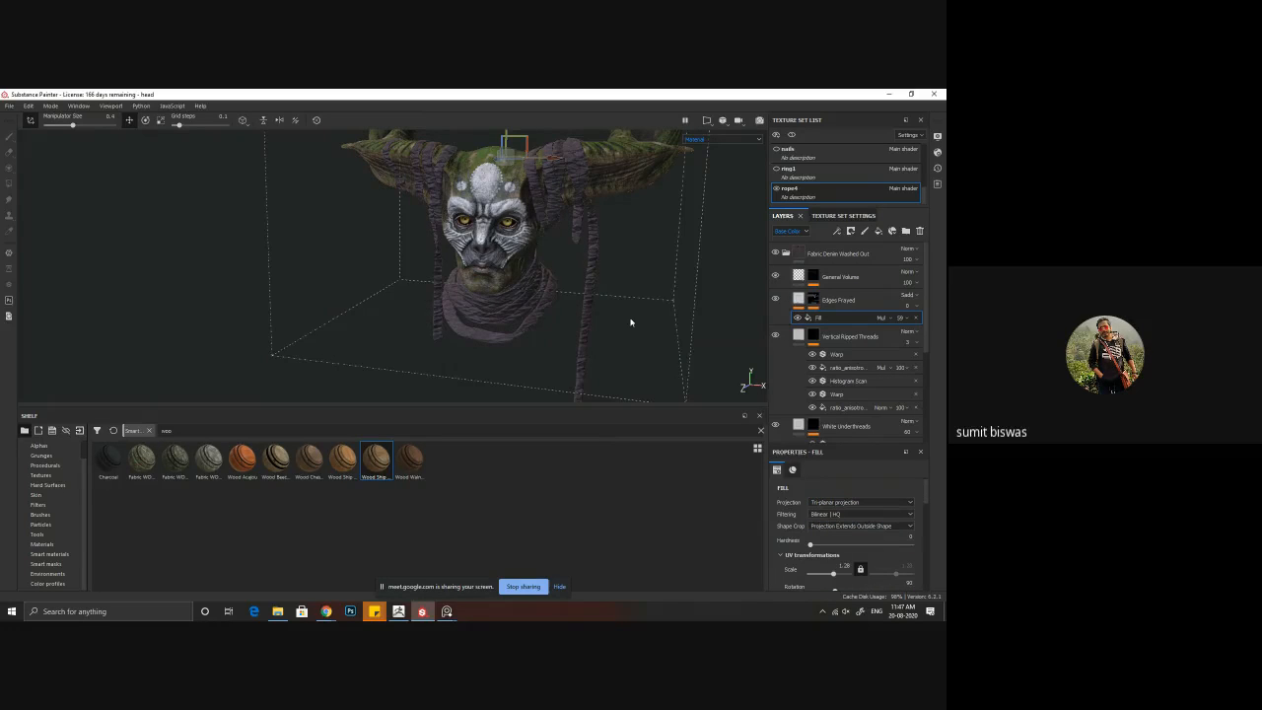
Step: Reduce the UV scale of the Edges Frayed layer's Fill effect to about 0.19
alt+drag(632, 321, 614, 318)
alt+right_drag(615, 319, 675, 379)
alt+drag(674, 378, 653, 364)
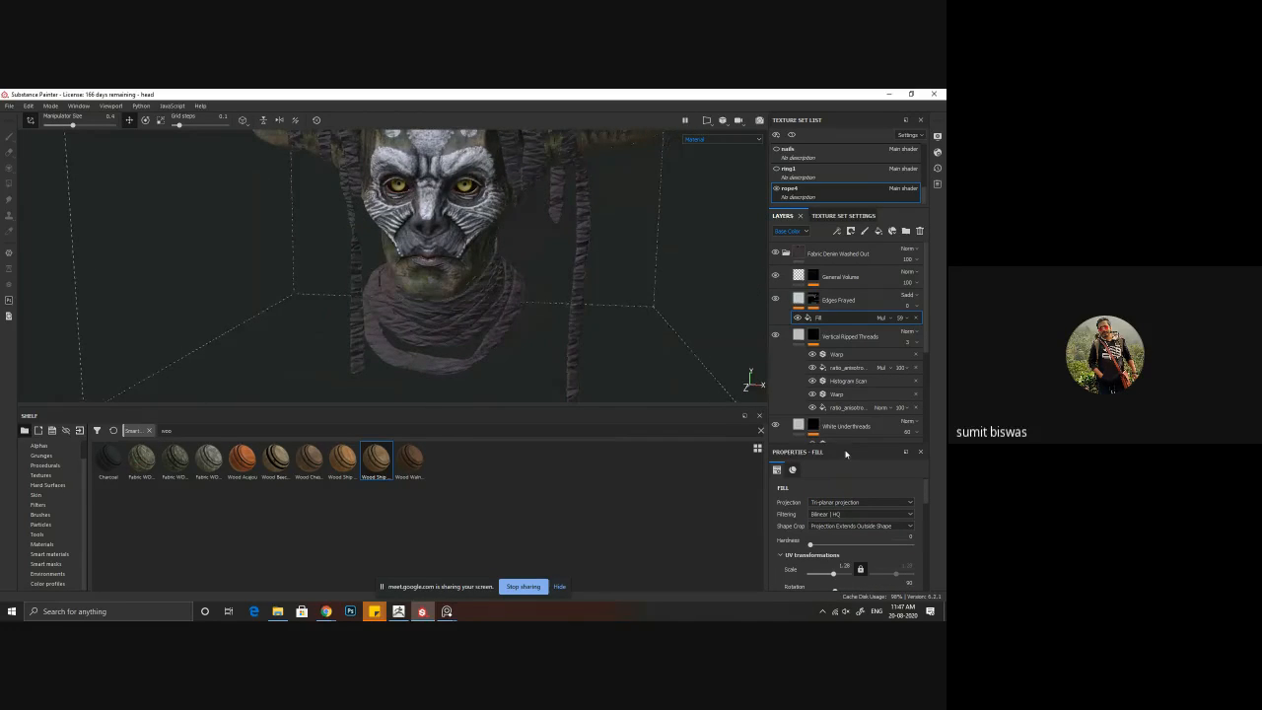
drag(833, 577, 832, 579)
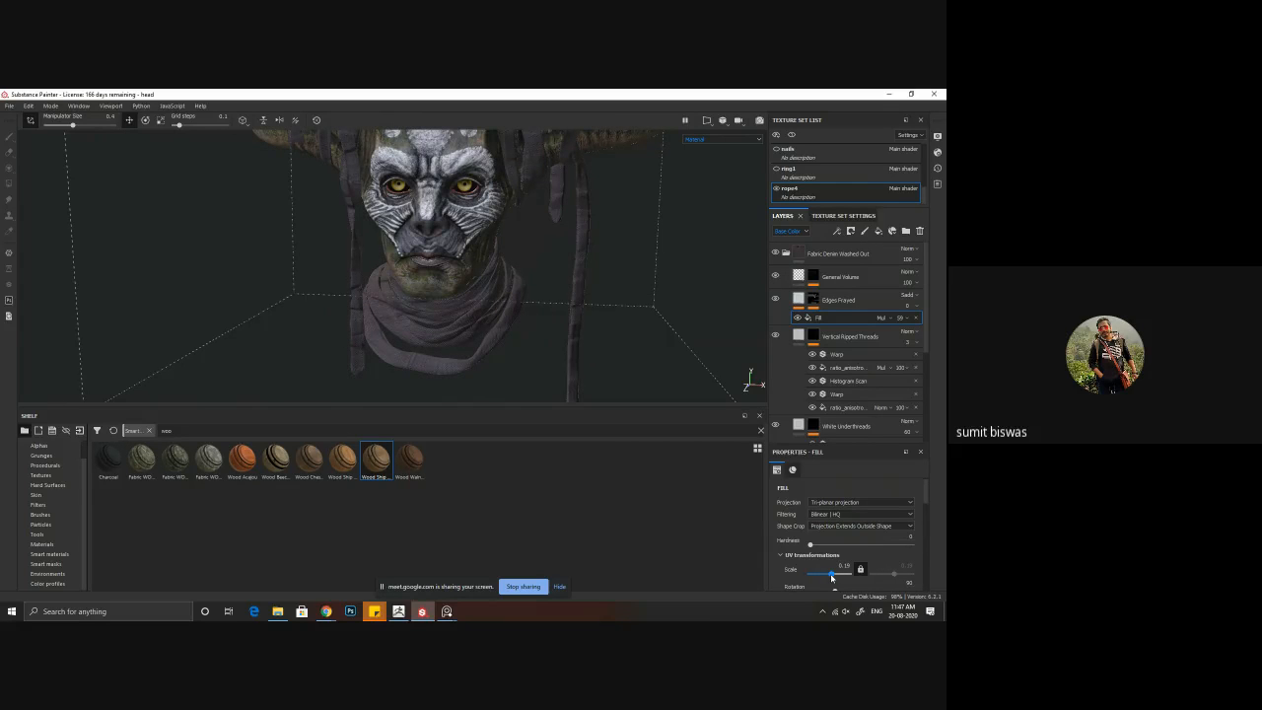
Step: Examine the fabric pattern on the neck scarf, hanging ropes and lower wraps from several angles, with the fabric folder collapsed
alt+right_drag(642, 307, 465, 329)
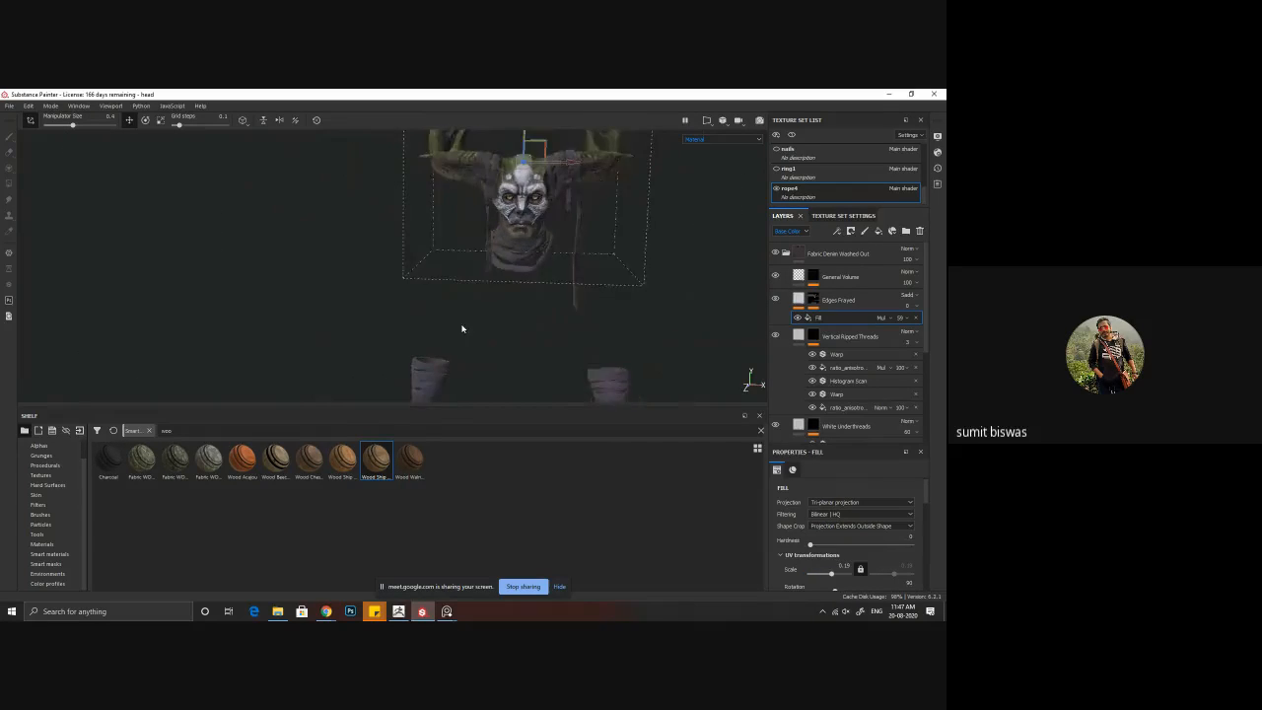
alt+middle_drag(465, 329, 496, 273)
alt+right_drag(496, 273, 617, 353)
alt+middle_drag(562, 237, 536, 353)
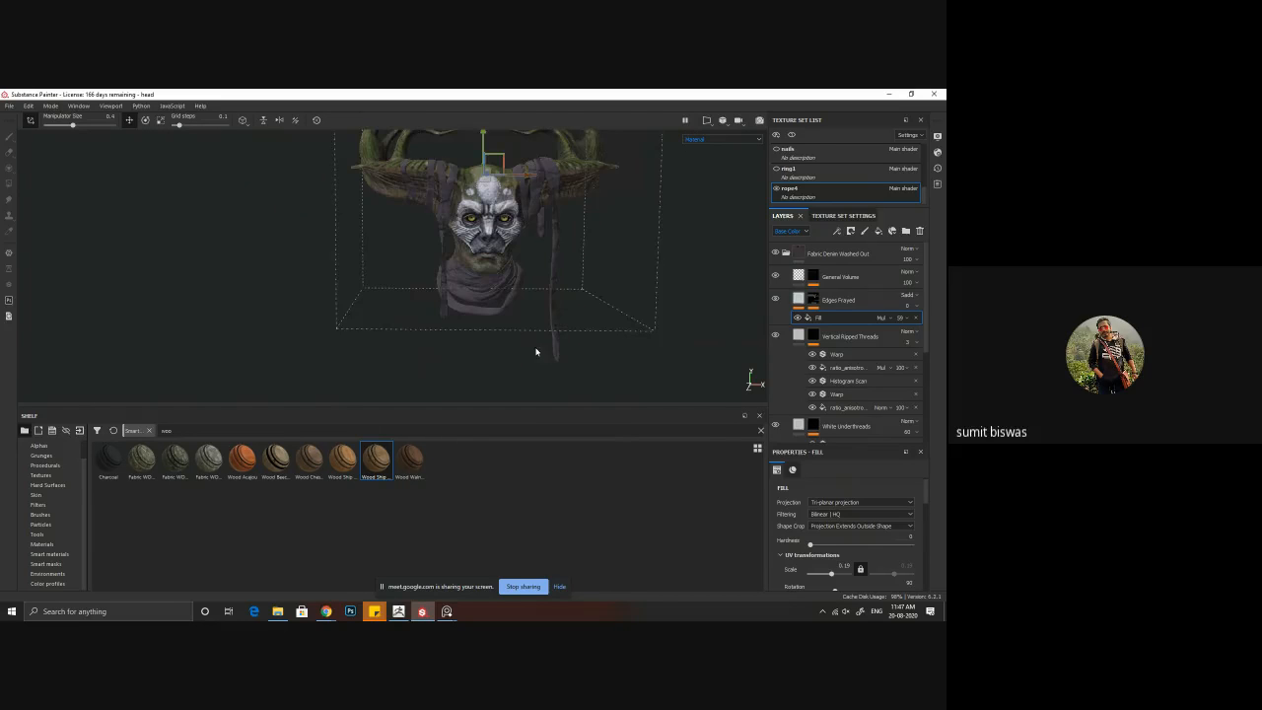
alt+right_drag(572, 286, 546, 236)
alt+middle_drag(498, 227, 482, 307)
alt+right_drag(482, 306, 623, 379)
mouse_move(533, 268)
alt+mouse_down()
mouse_move(535, 325)
mouse_move(532, 285)
alt+mouse_up()
alt+right_drag(532, 285, 603, 355)
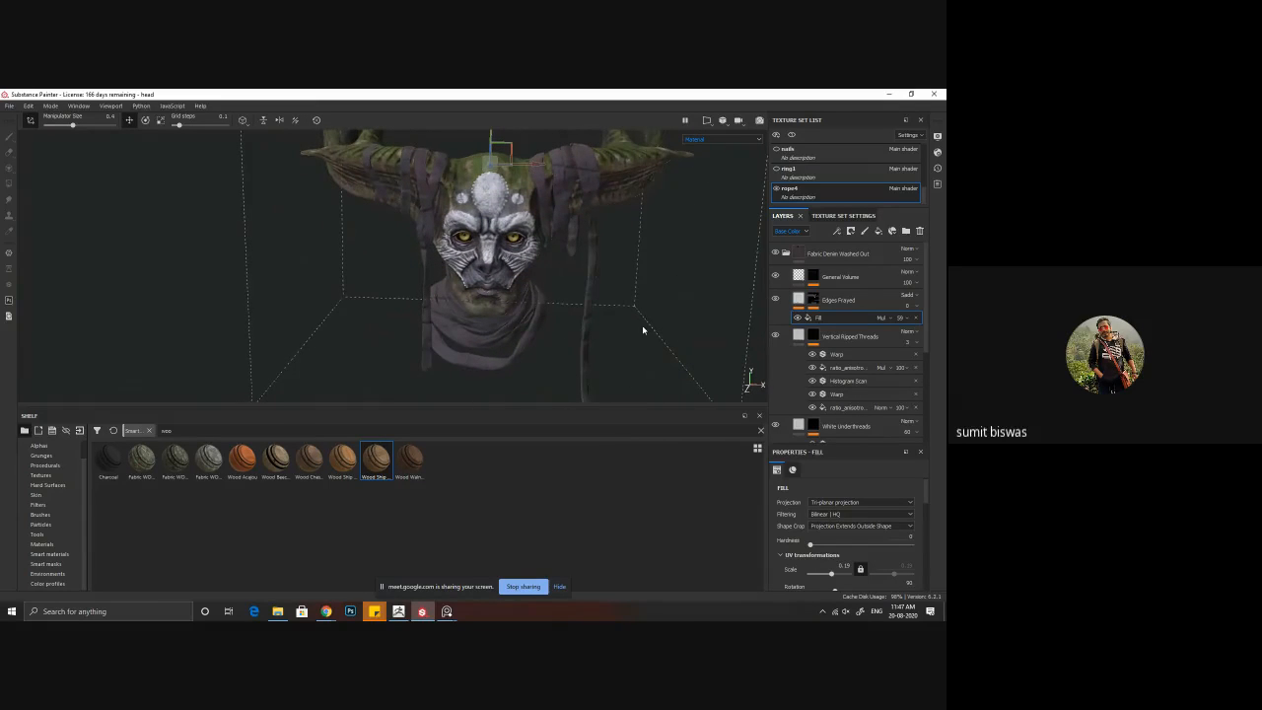
click(787, 254)
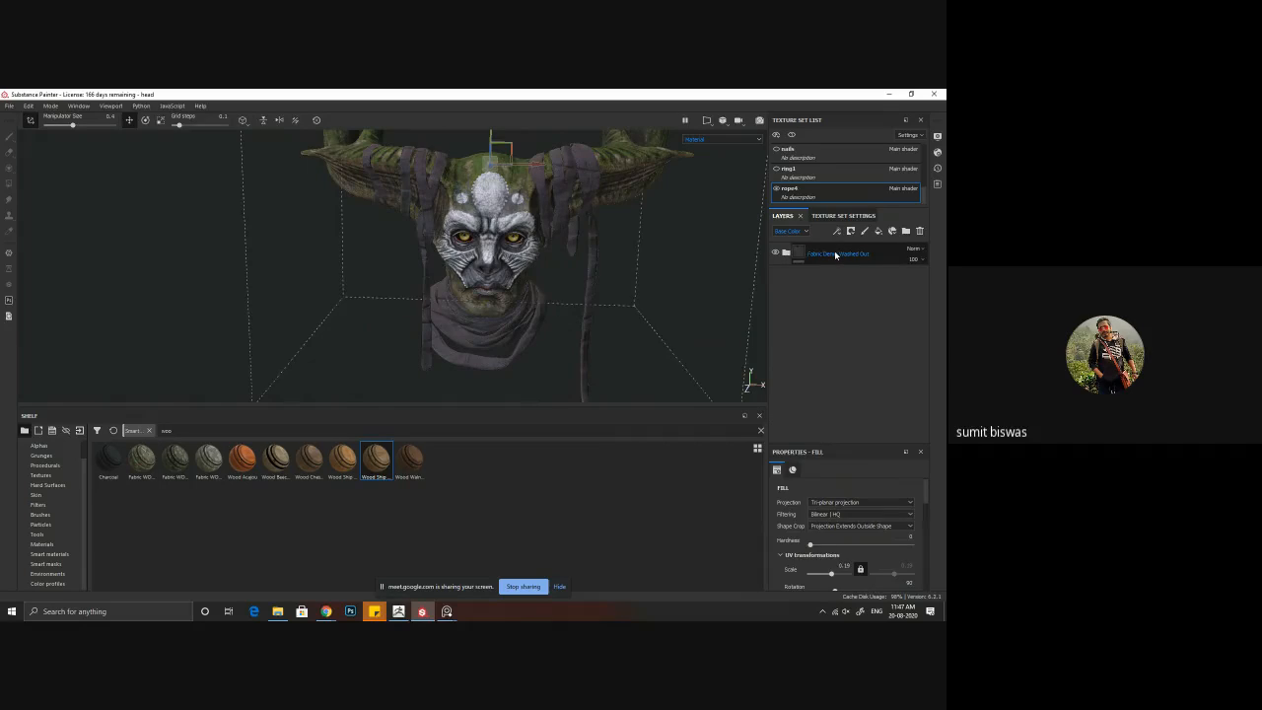
click(836, 254)
alt+drag(599, 310, 521, 306)
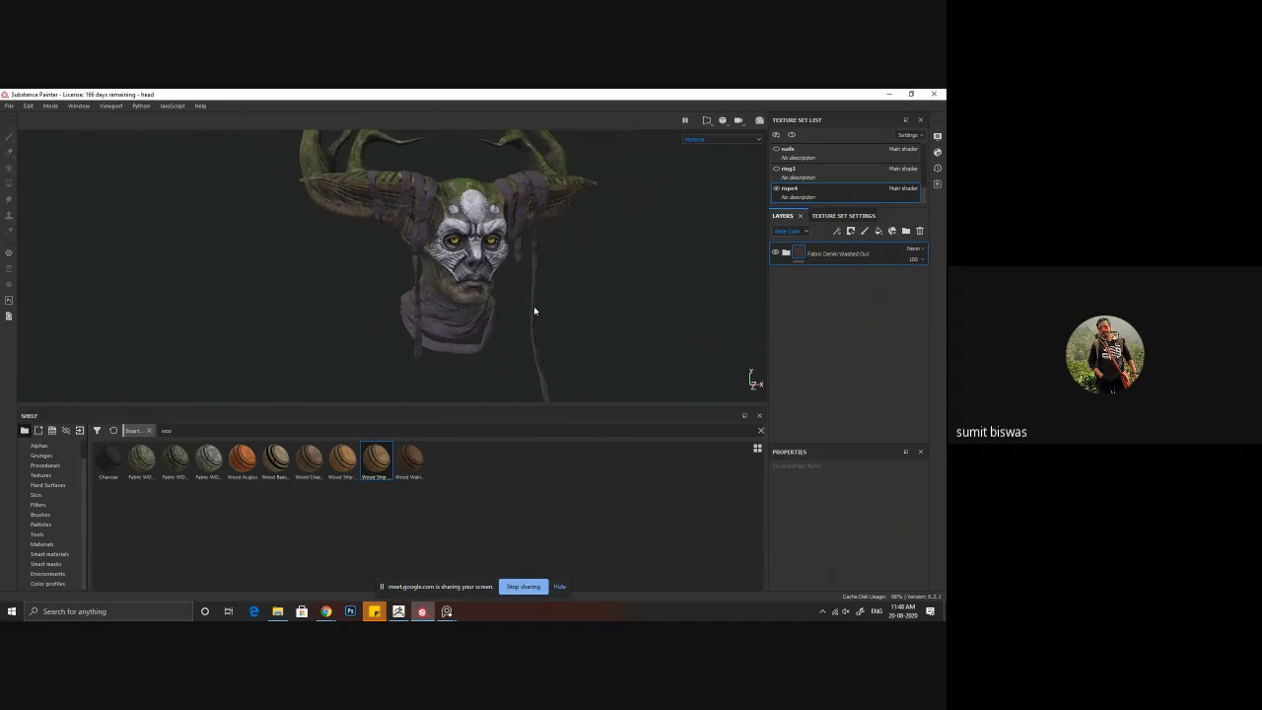
alt+right_drag(477, 290, 527, 335)
mouse_move(527, 335)
alt+mouse_down()
mouse_move(480, 324)
mouse_move(544, 318)
alt+mouse_up()
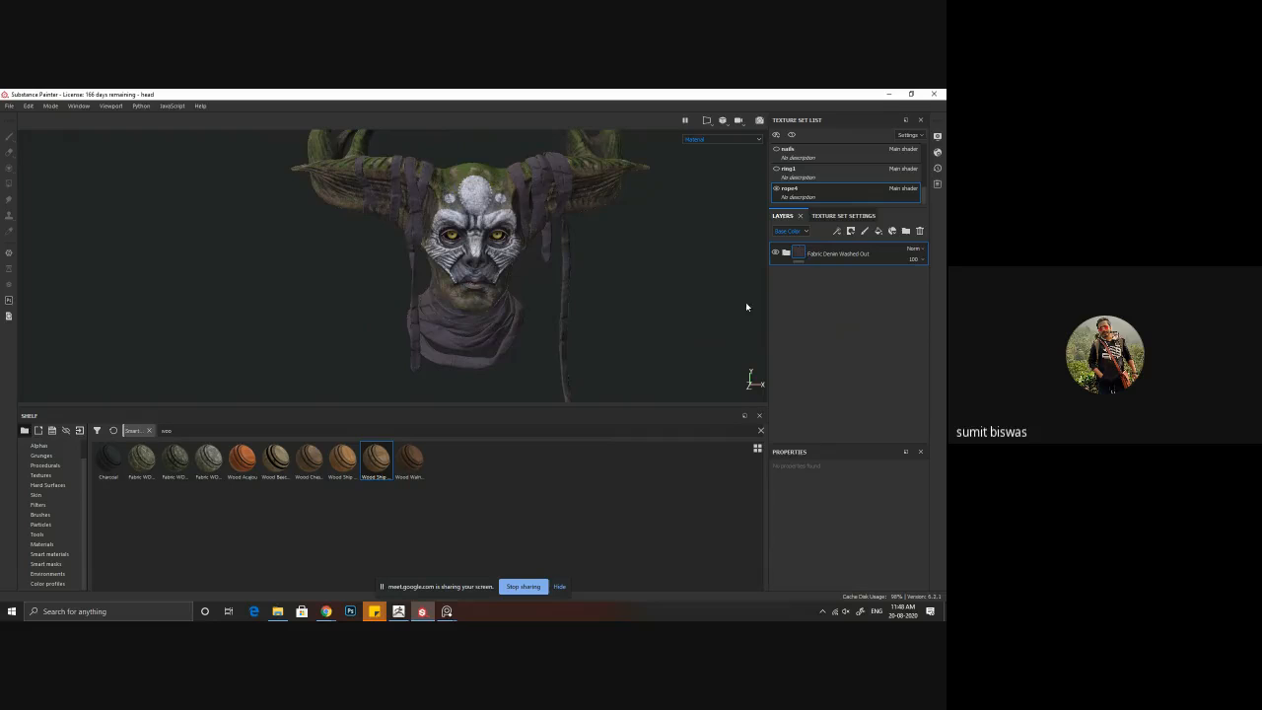
Step: Change the Denim Base layer's base color to a dark, nearly neutral gray and check the ropes
click(786, 254)
scroll(828, 375, down, 5)
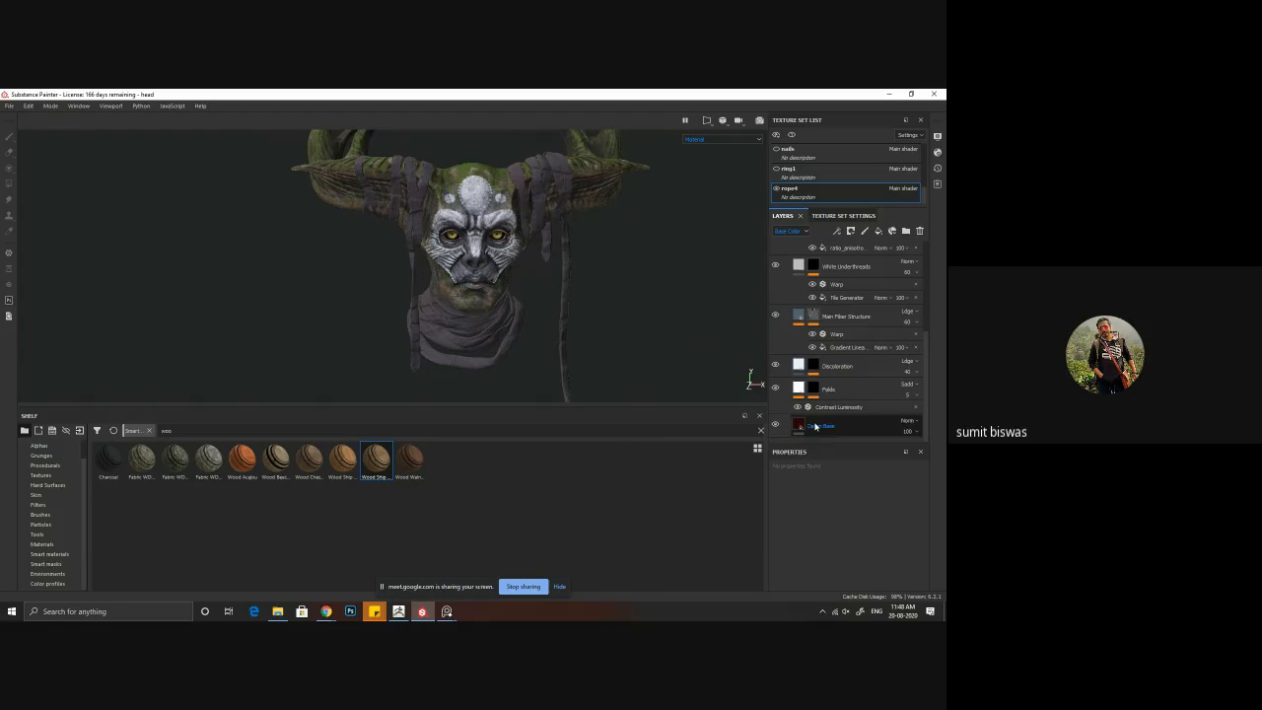
click(818, 427)
scroll(863, 565, down, 5)
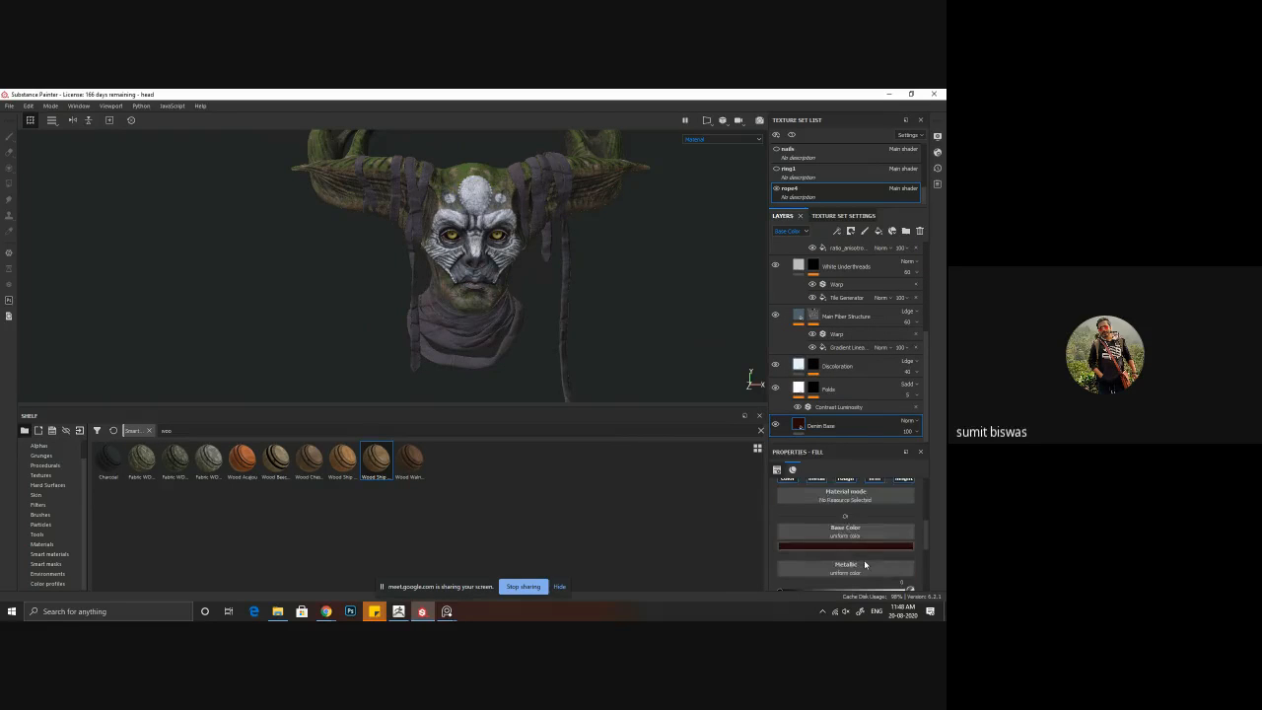
click(851, 547)
drag(869, 490, 824, 507)
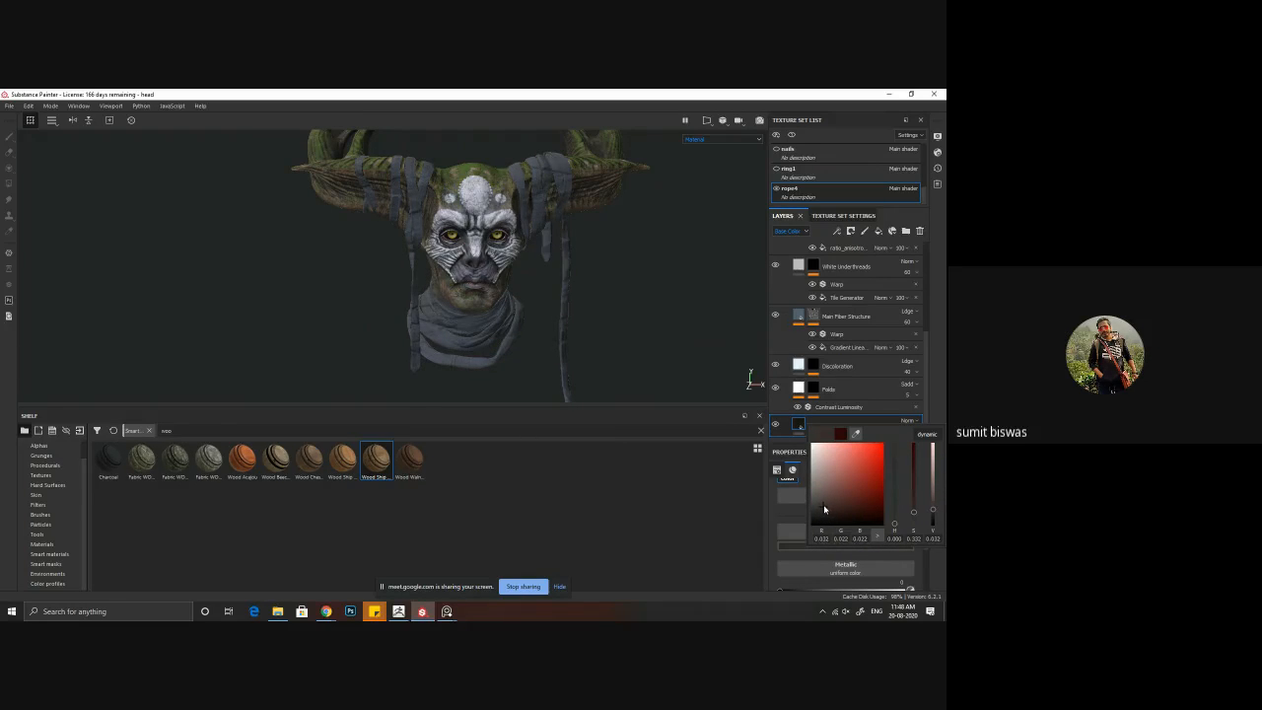
click(548, 342)
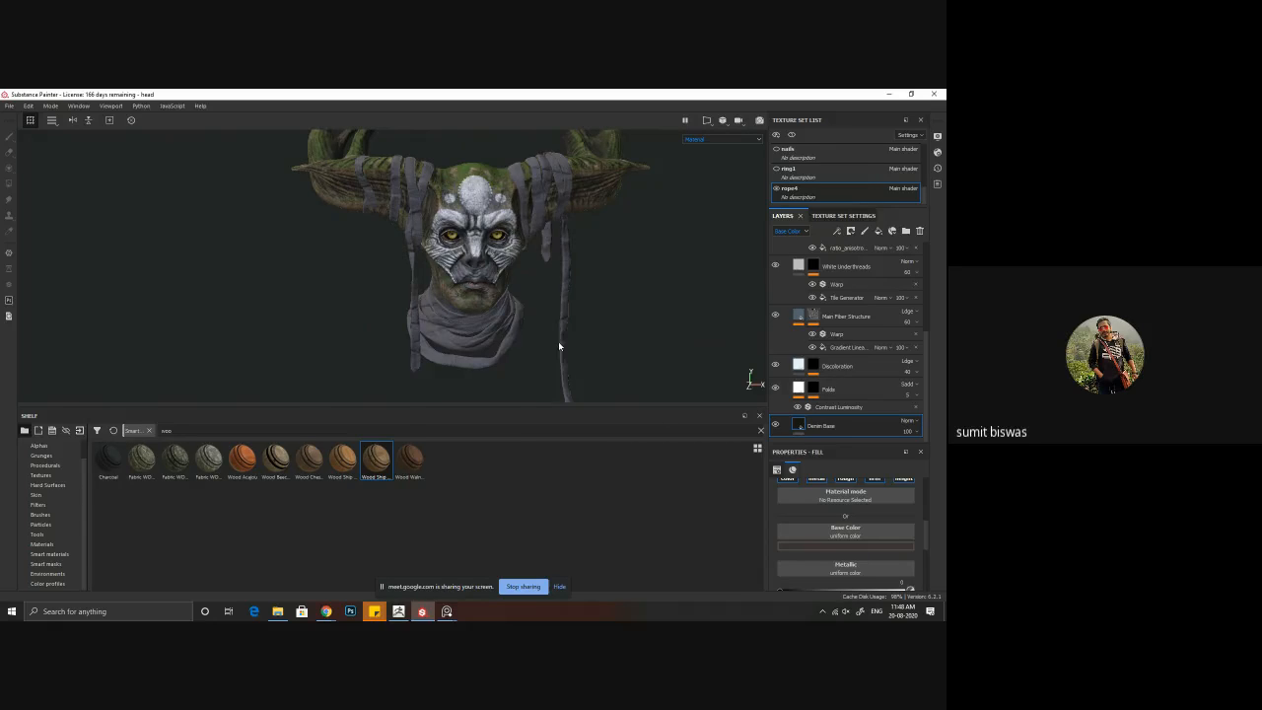
scroll(522, 336, down, 2)
mouse_move(467, 329)
alt+mouse_down()
mouse_move(367, 335)
mouse_move(461, 320)
alt+mouse_up()
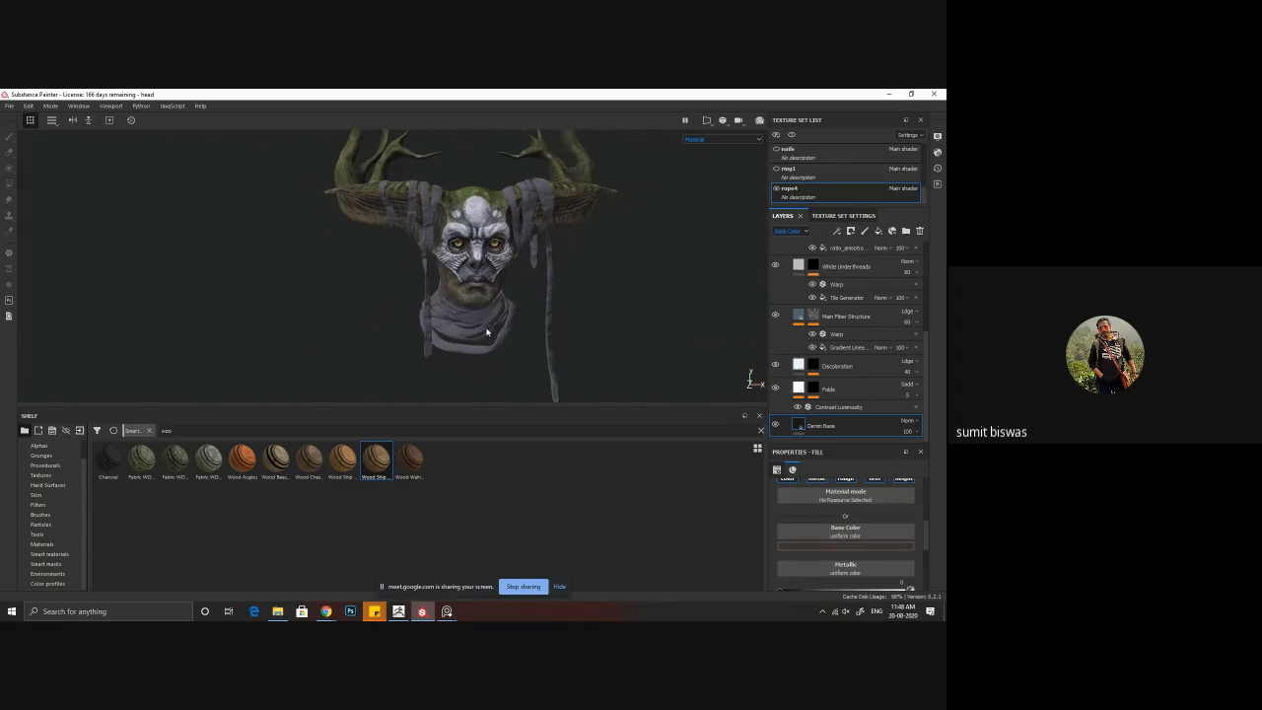
Step: Collapse the Fabric Denim Washed Out folder and toggle its visibility to compare the ropes with and without it
scroll(834, 342, up, 3)
scroll(834, 343, up, 3)
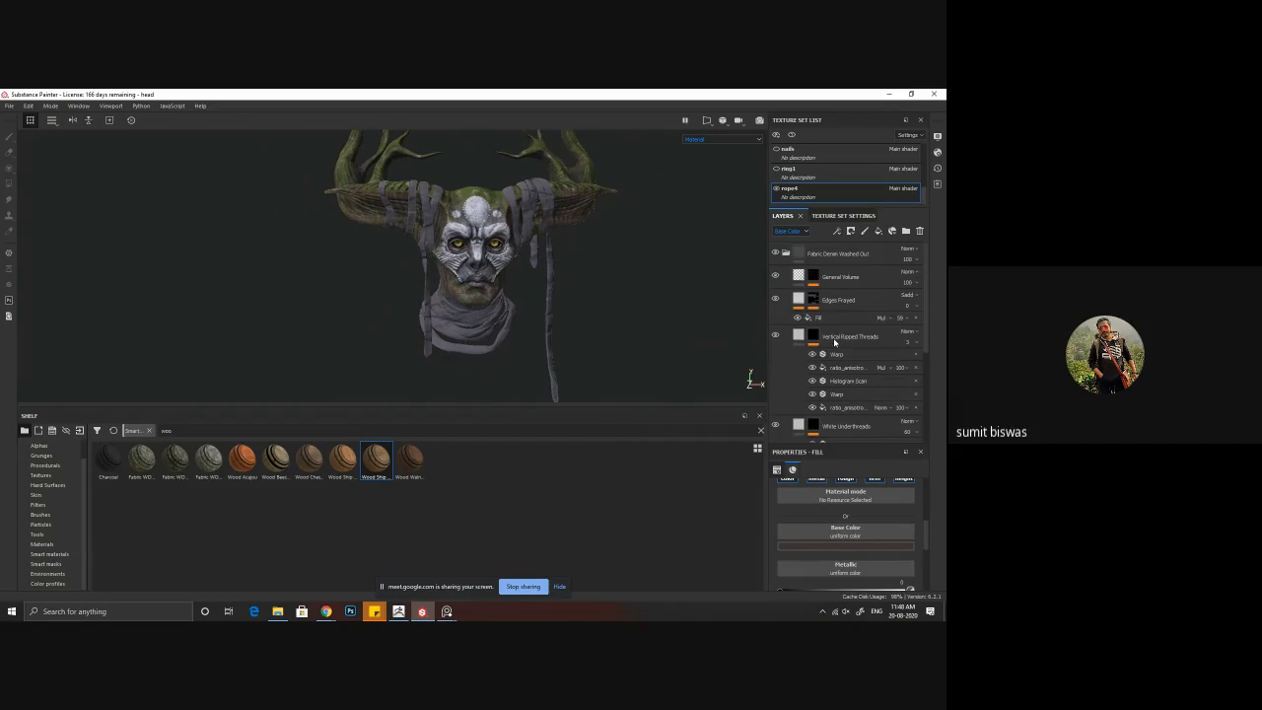
click(787, 254)
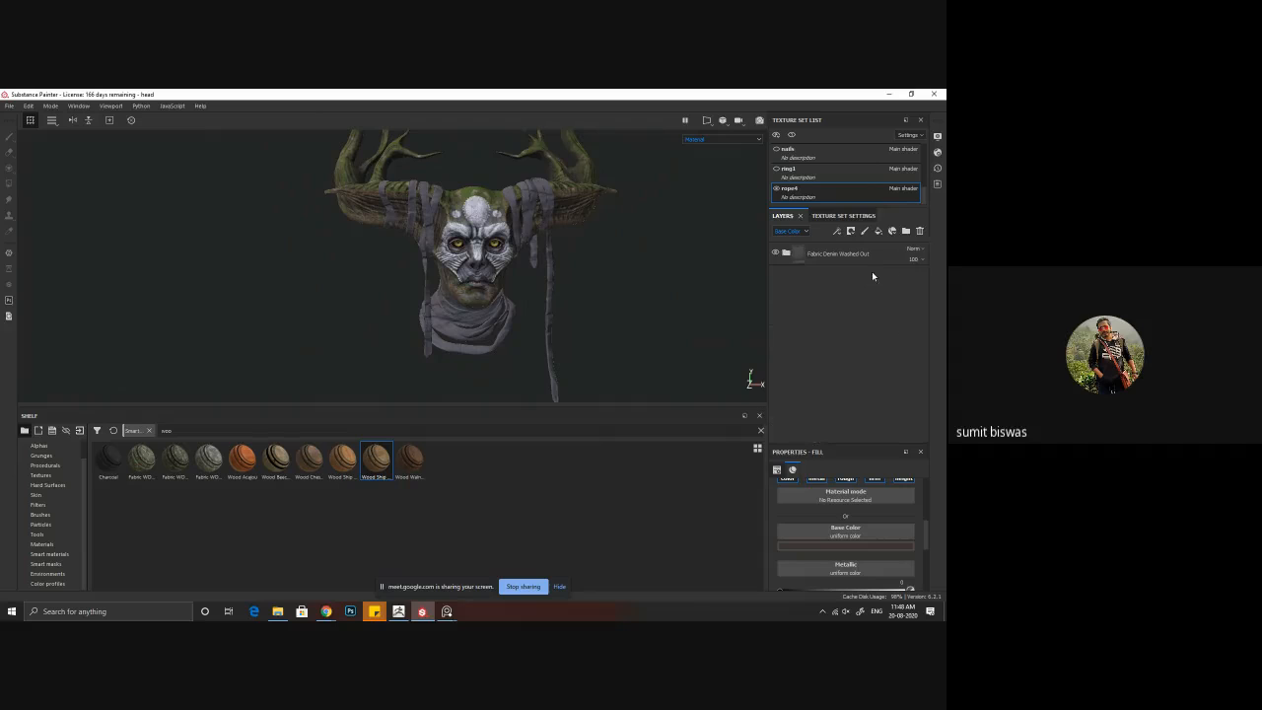
click(775, 253)
click(775, 254)
mouse_move(557, 293)
alt+mouse_down()
mouse_move(527, 297)
mouse_move(553, 300)
alt+mouse_up()
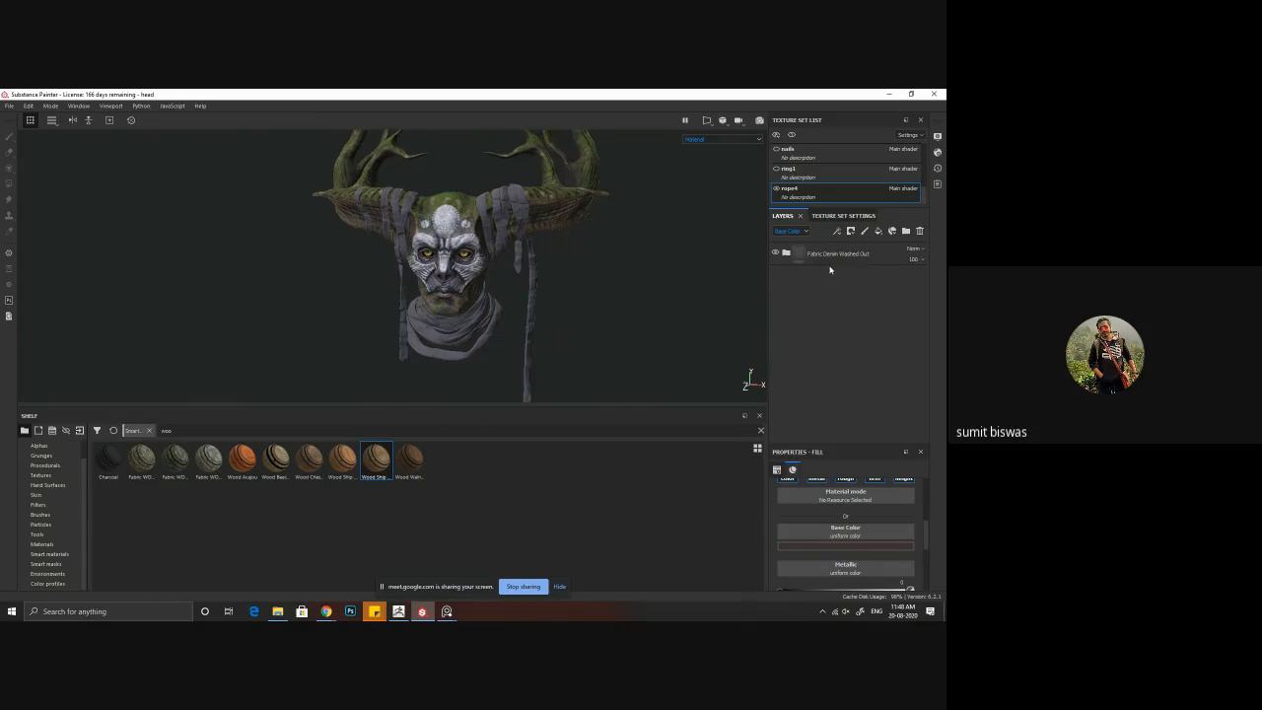
Step: Add a fill layer above the collapsed Fabric Denim Washed Out folder in the rope texture set
click(786, 252)
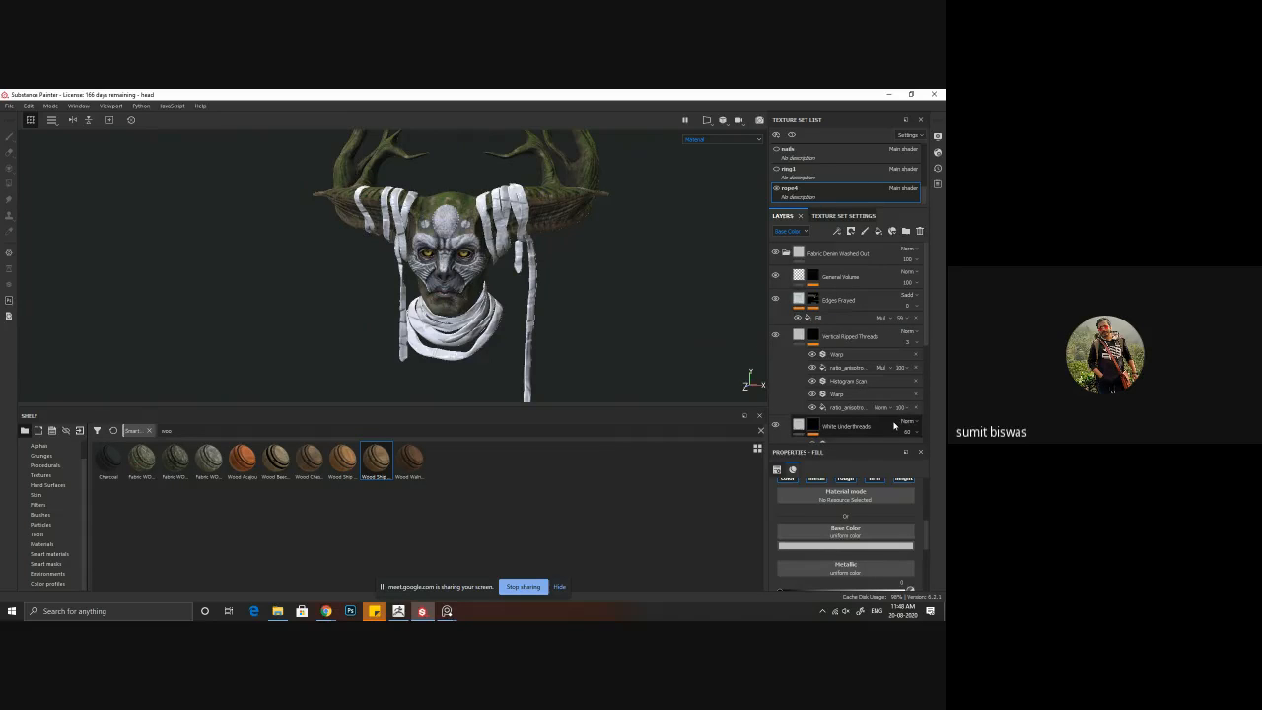
click(786, 254)
click(837, 257)
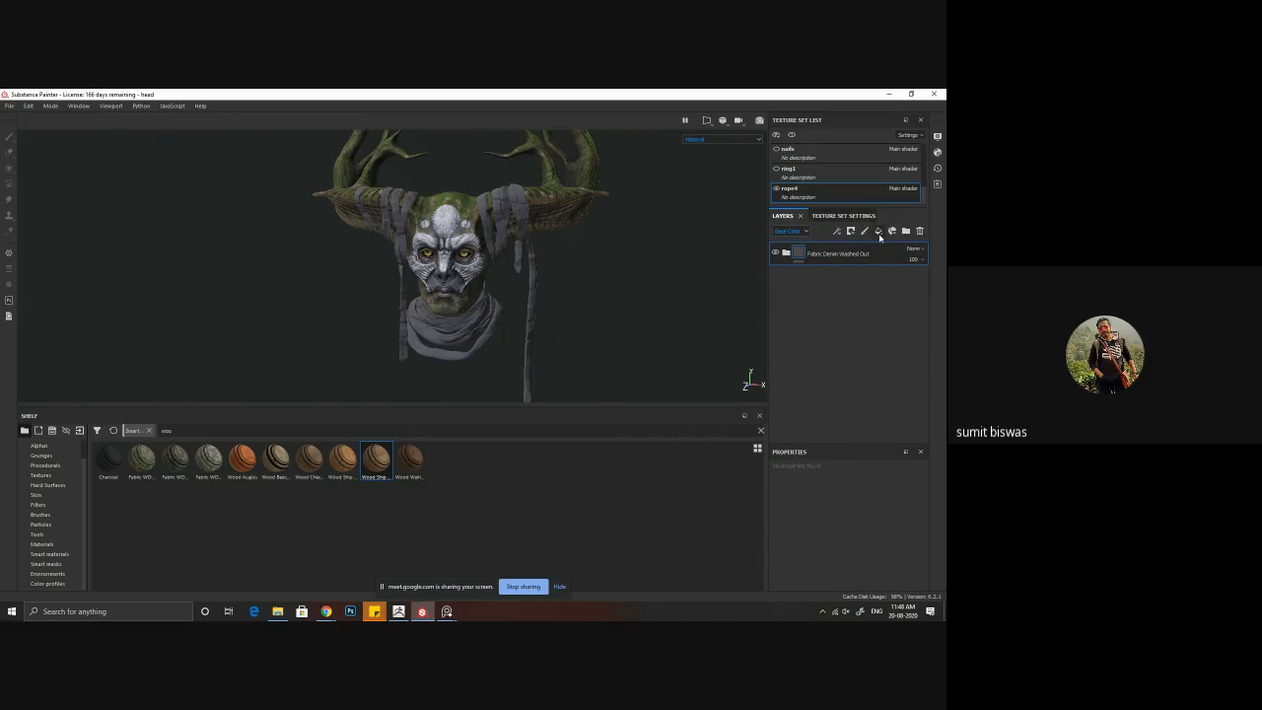
click(879, 232)
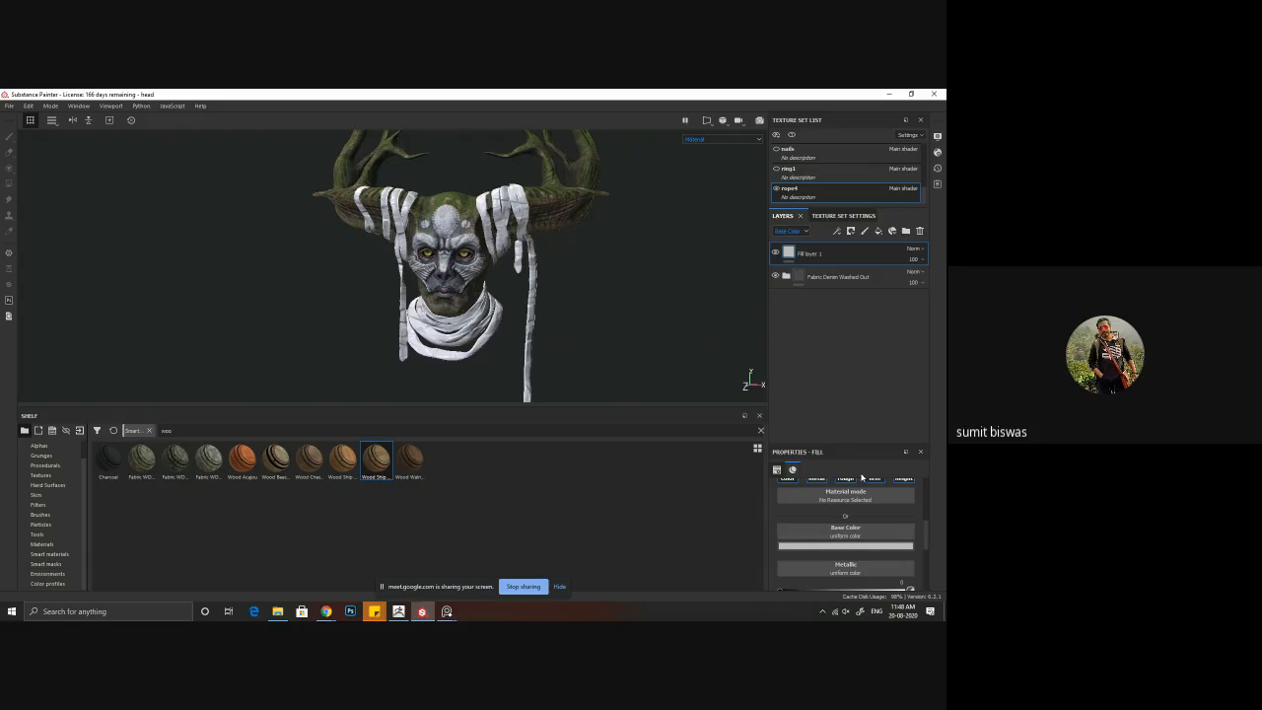
Step: Look through the shelf's existing textures for a usable surface map and switch to Quixel Bridge
click(41, 476)
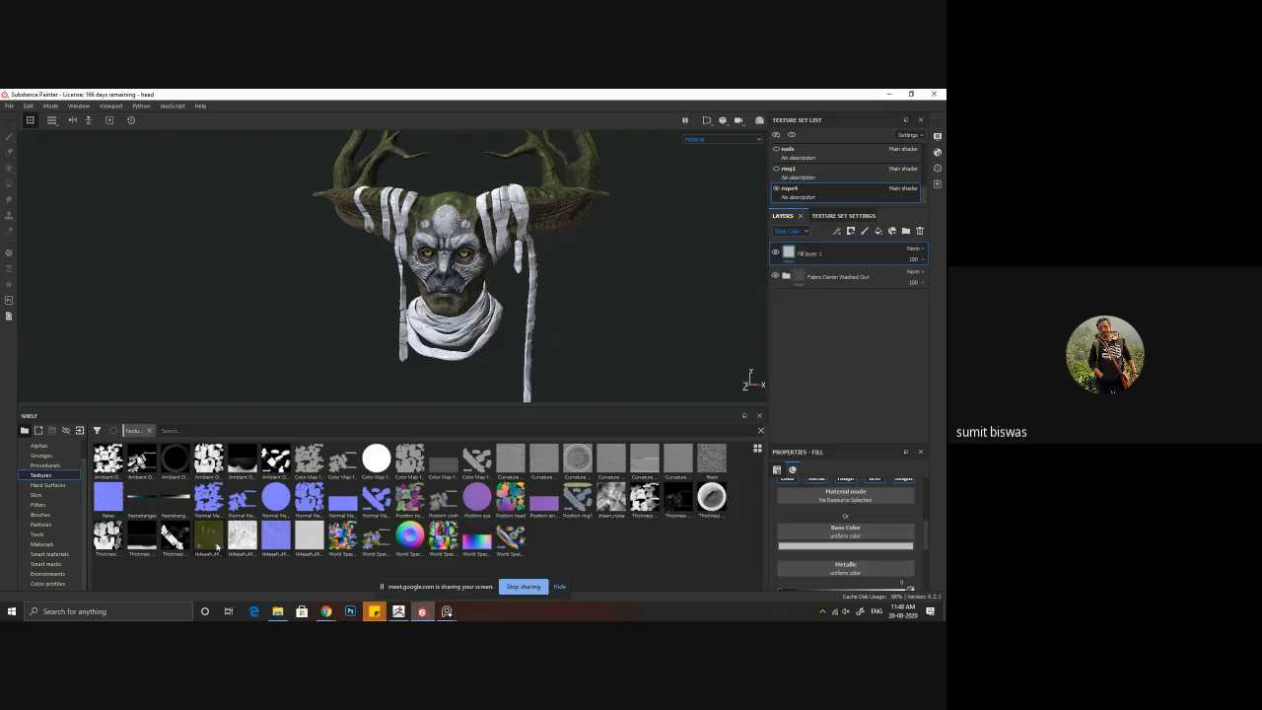
mouse_move(211, 544)
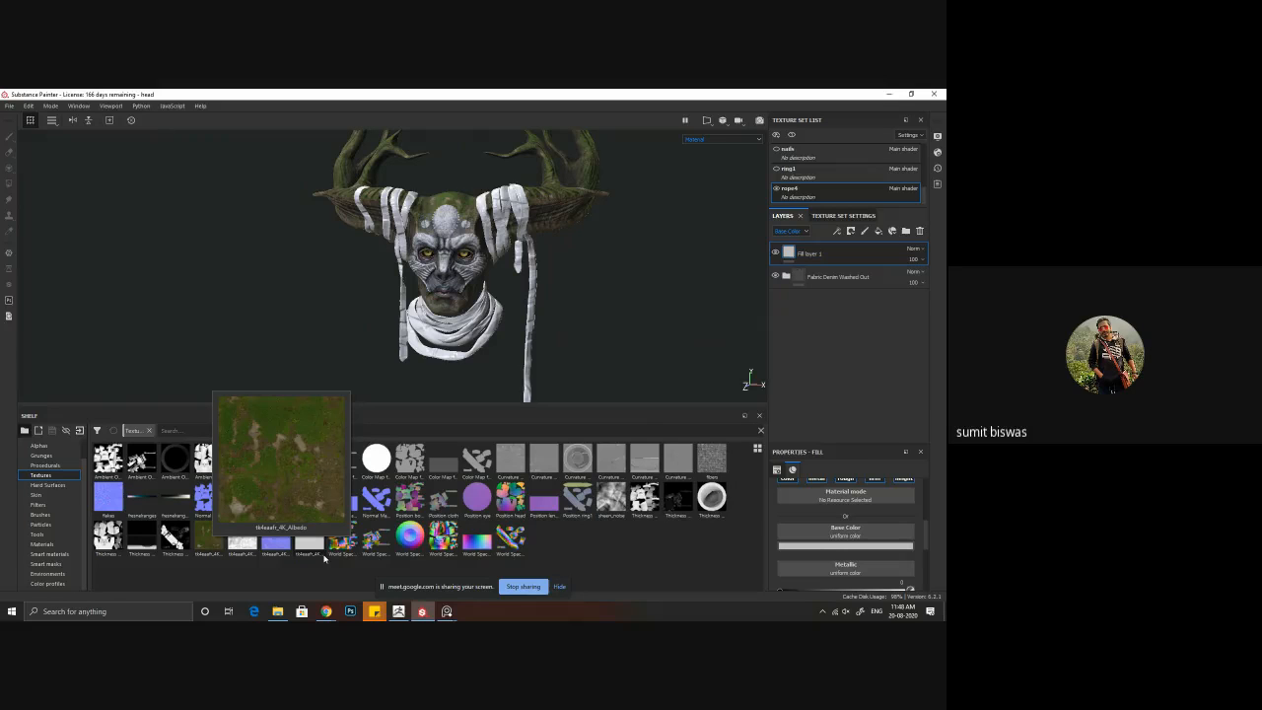
click(154, 612)
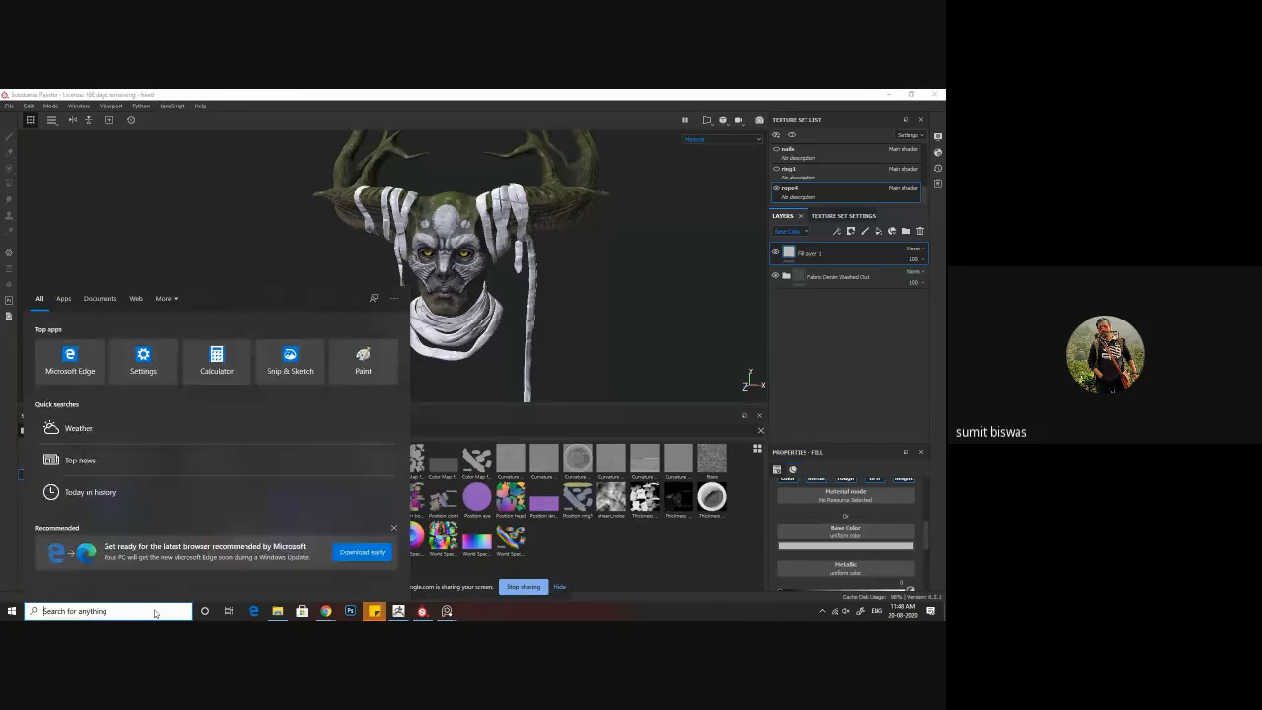
text(bri)
key(Return)
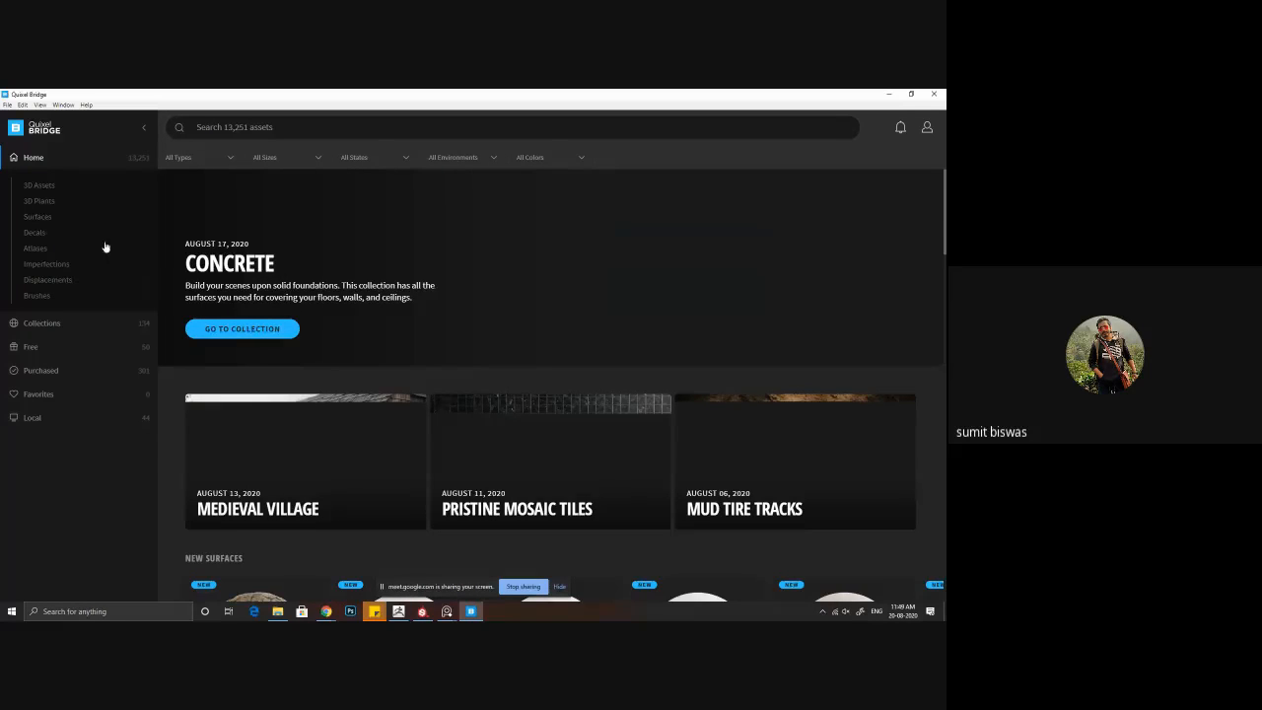
Step: Browse the Clay assets under Surfaces > Soil for a suitable dirt or mud surface
click(40, 217)
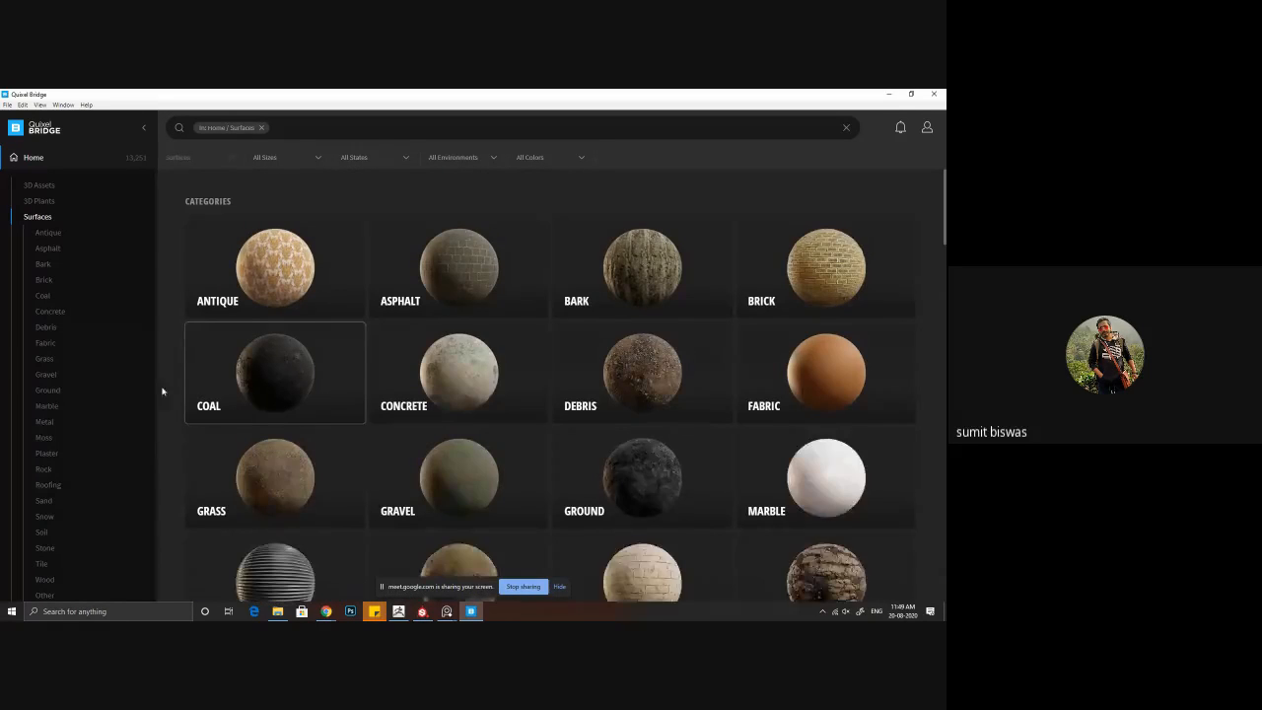
scroll(73, 464, down, 1)
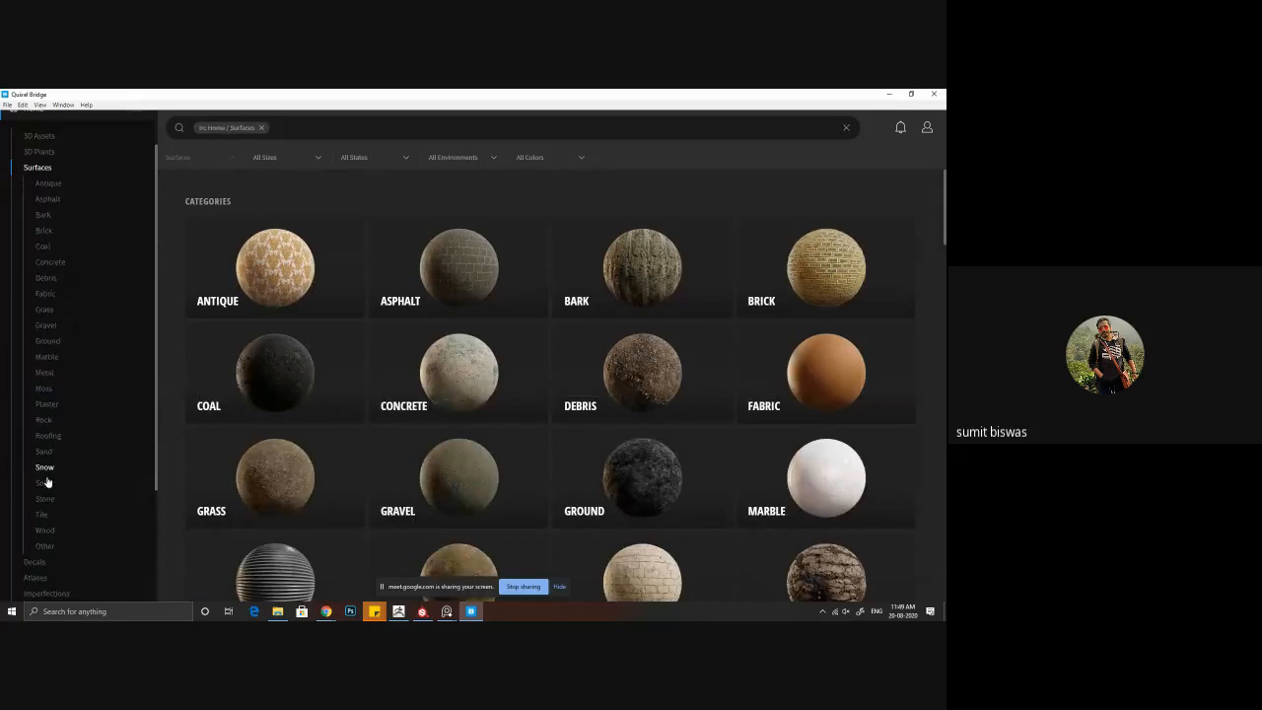
click(45, 483)
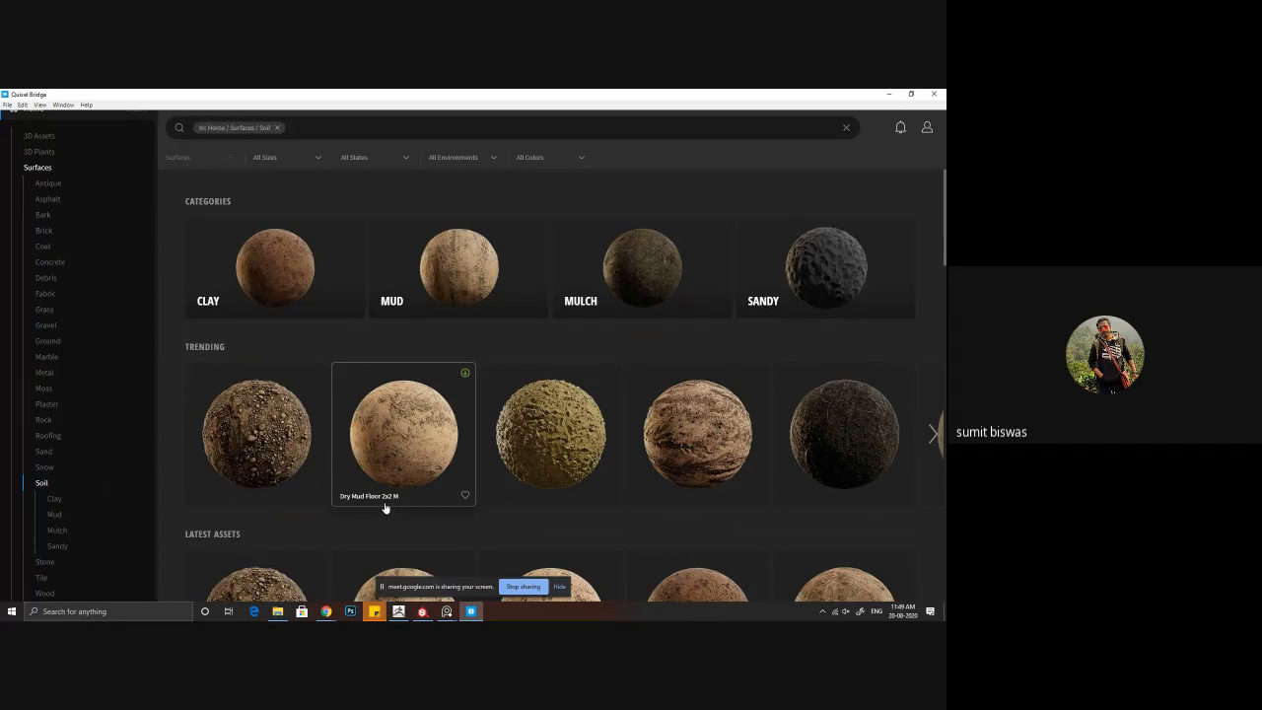
click(272, 257)
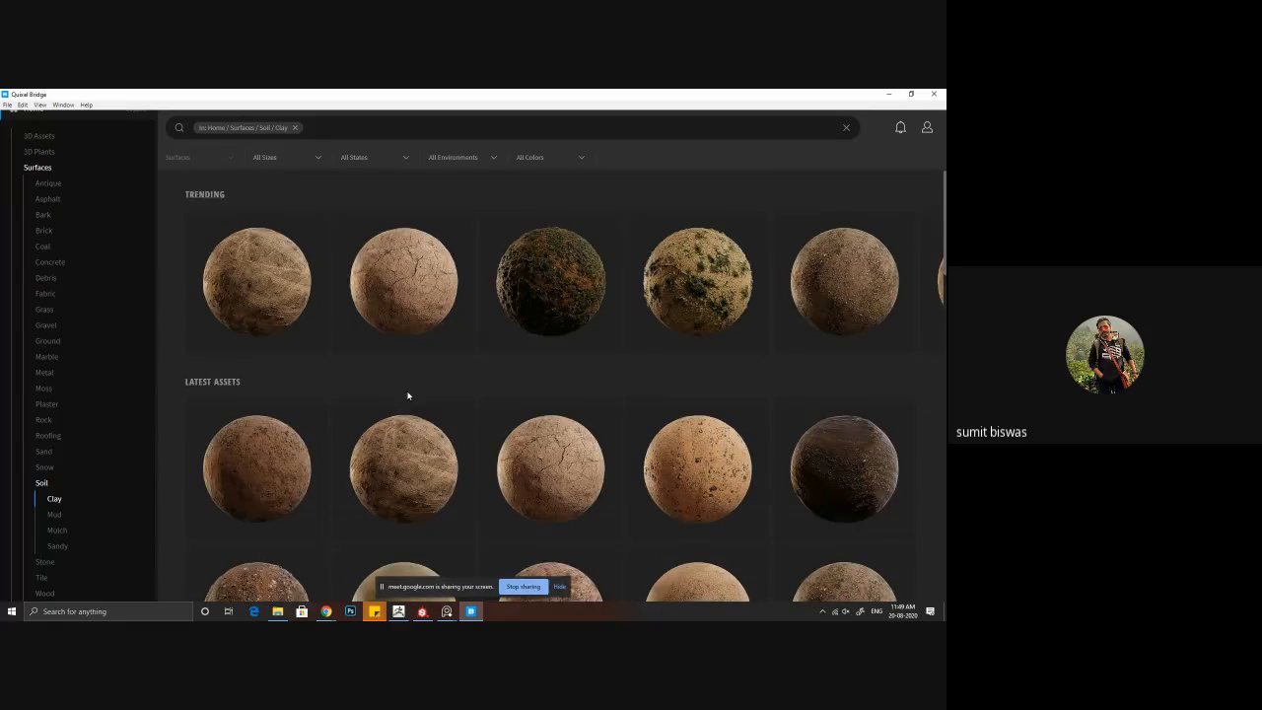
scroll(408, 395, down, 2)
scroll(412, 396, down, 1)
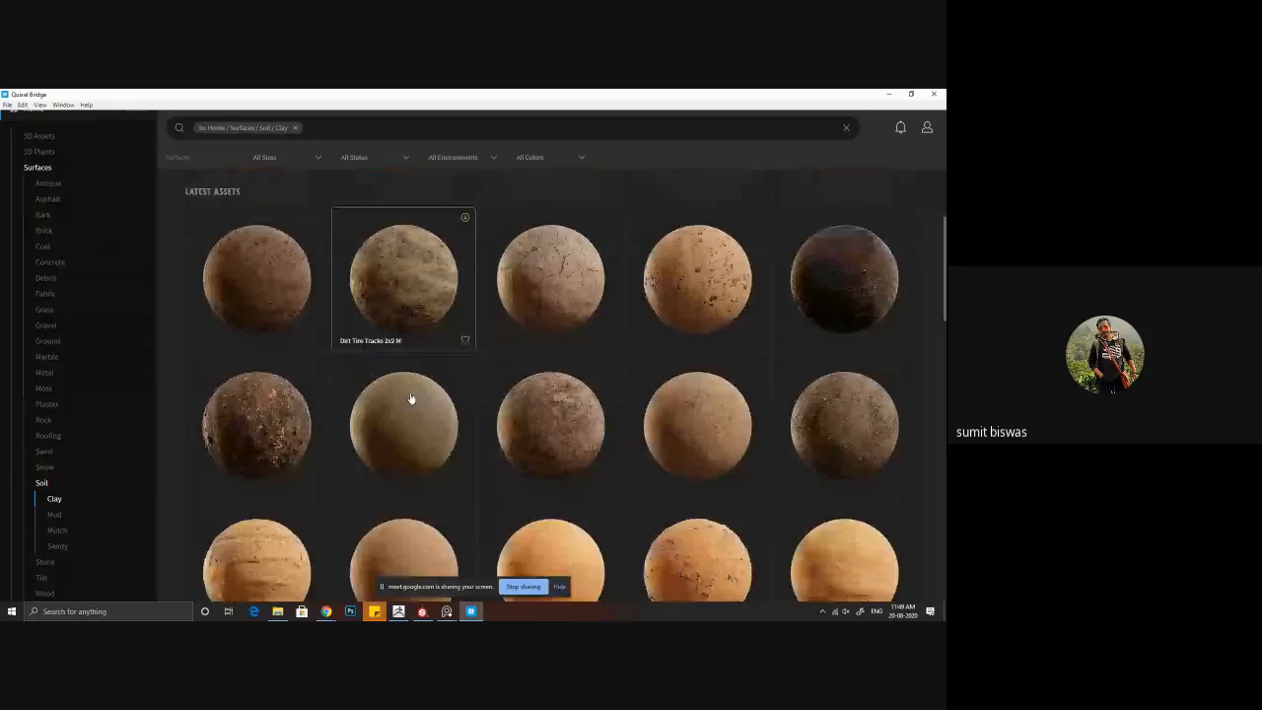
Step: Download the Mud Floor 2x2 M surface at 4K with its Albedo, AO, Normal and Roughness maps as JPEG
click(710, 408)
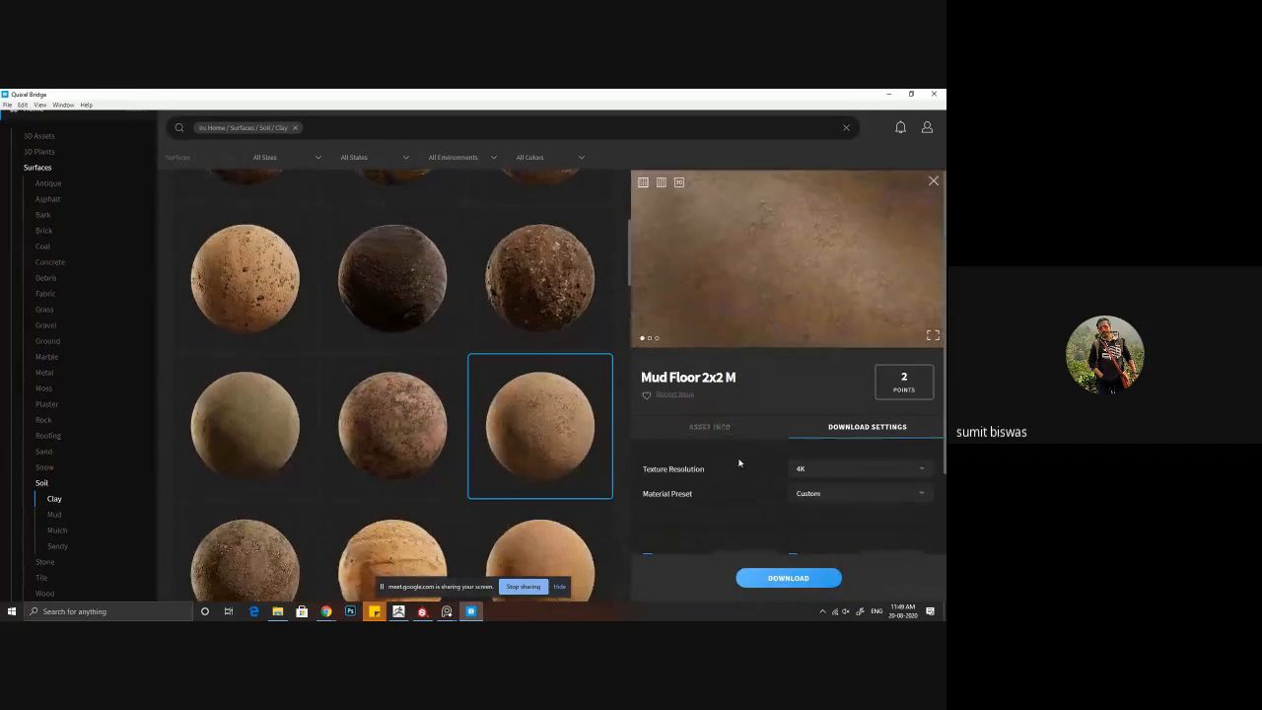
scroll(735, 462, down, 3)
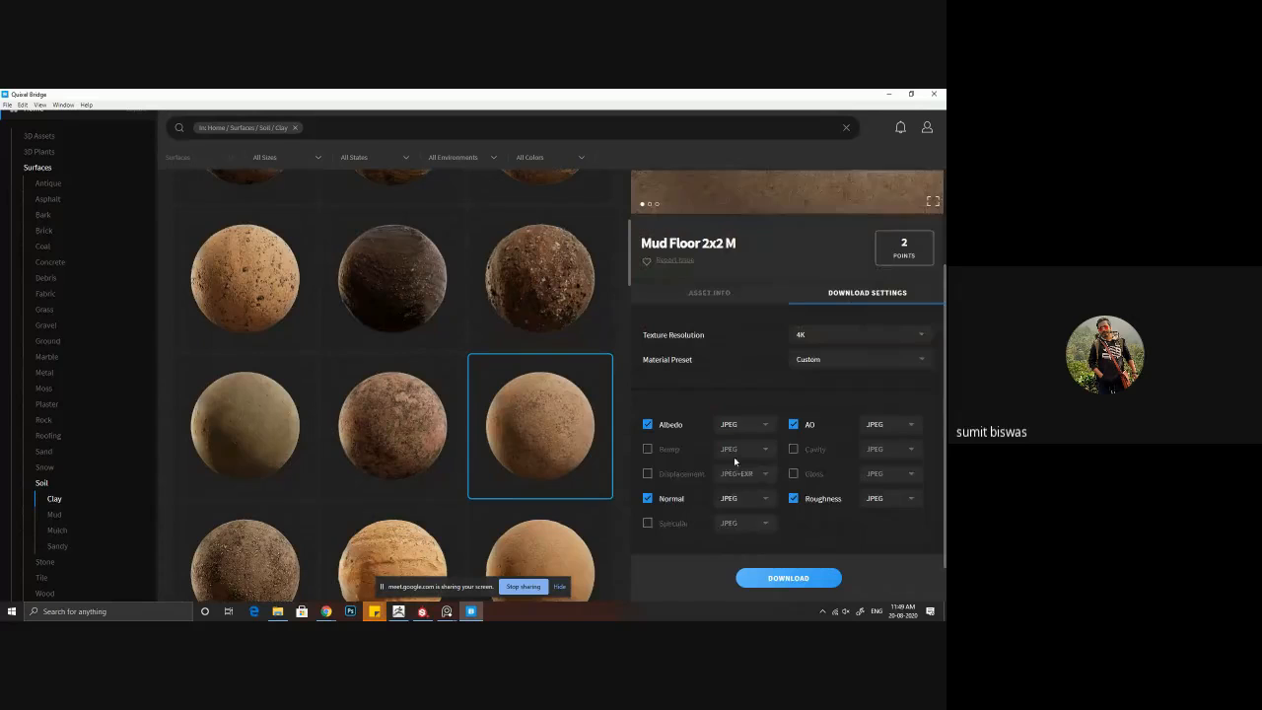
click(801, 579)
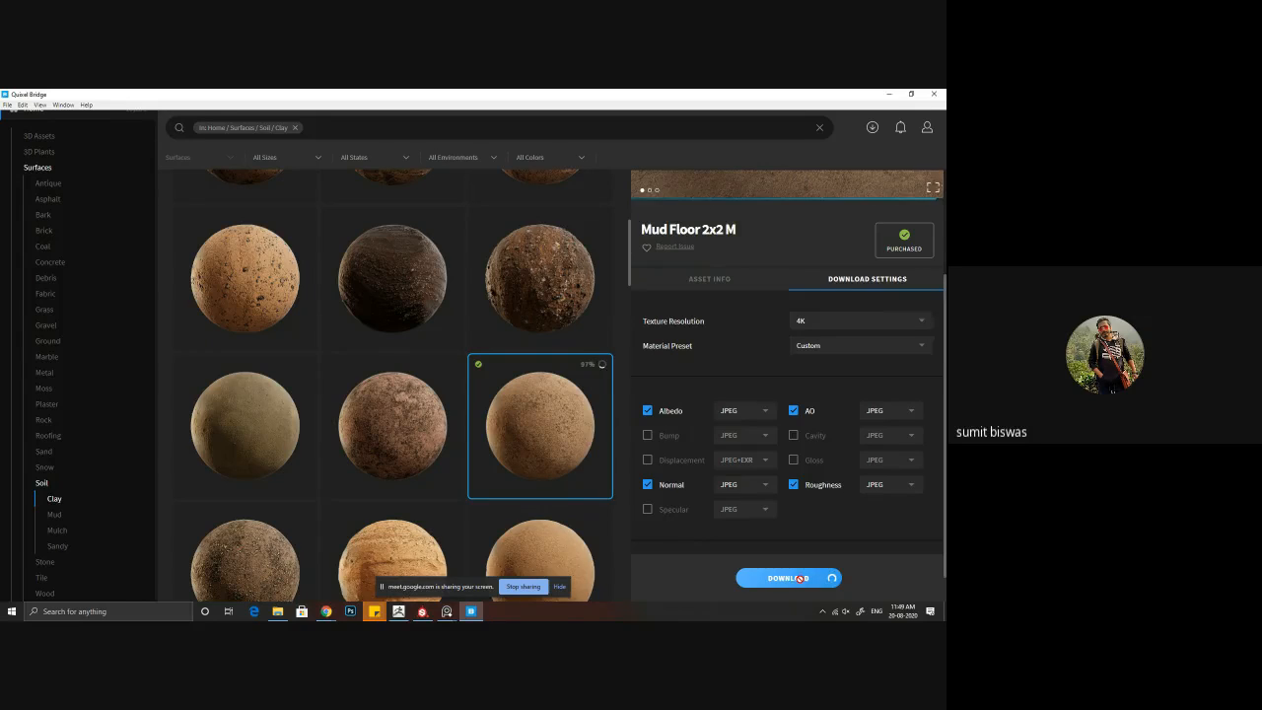
click(398, 612)
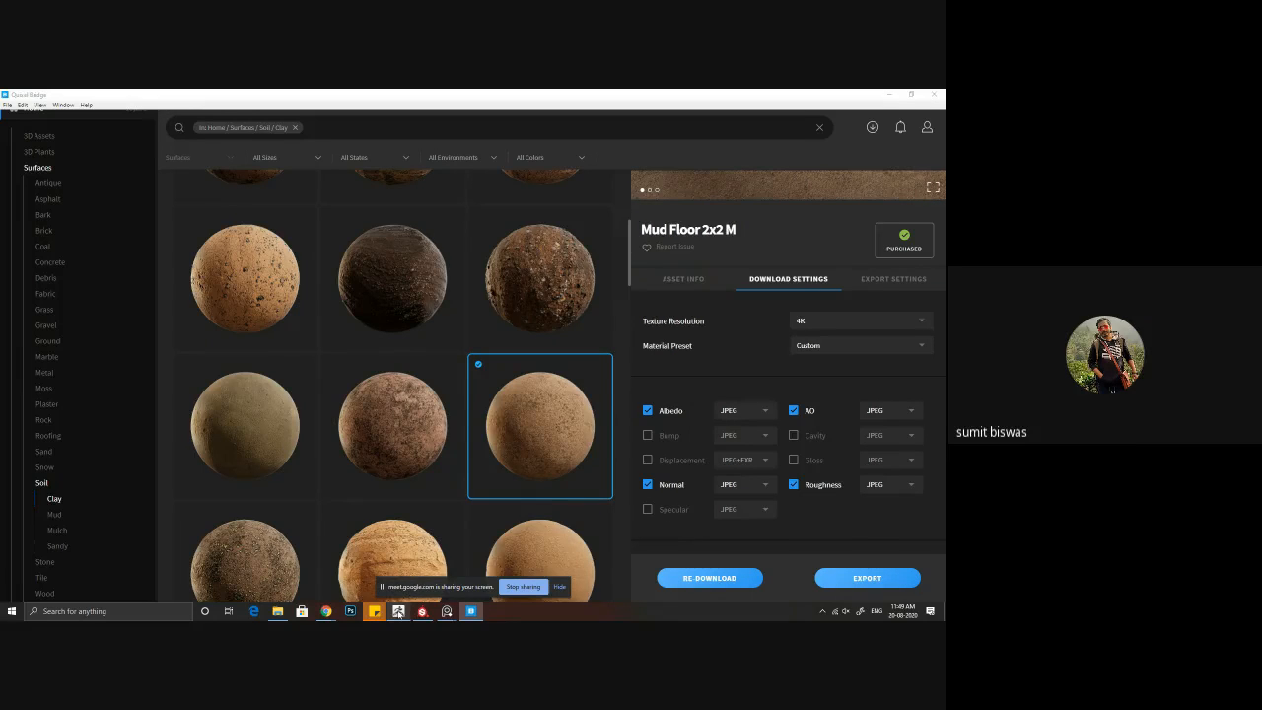
click(892, 94)
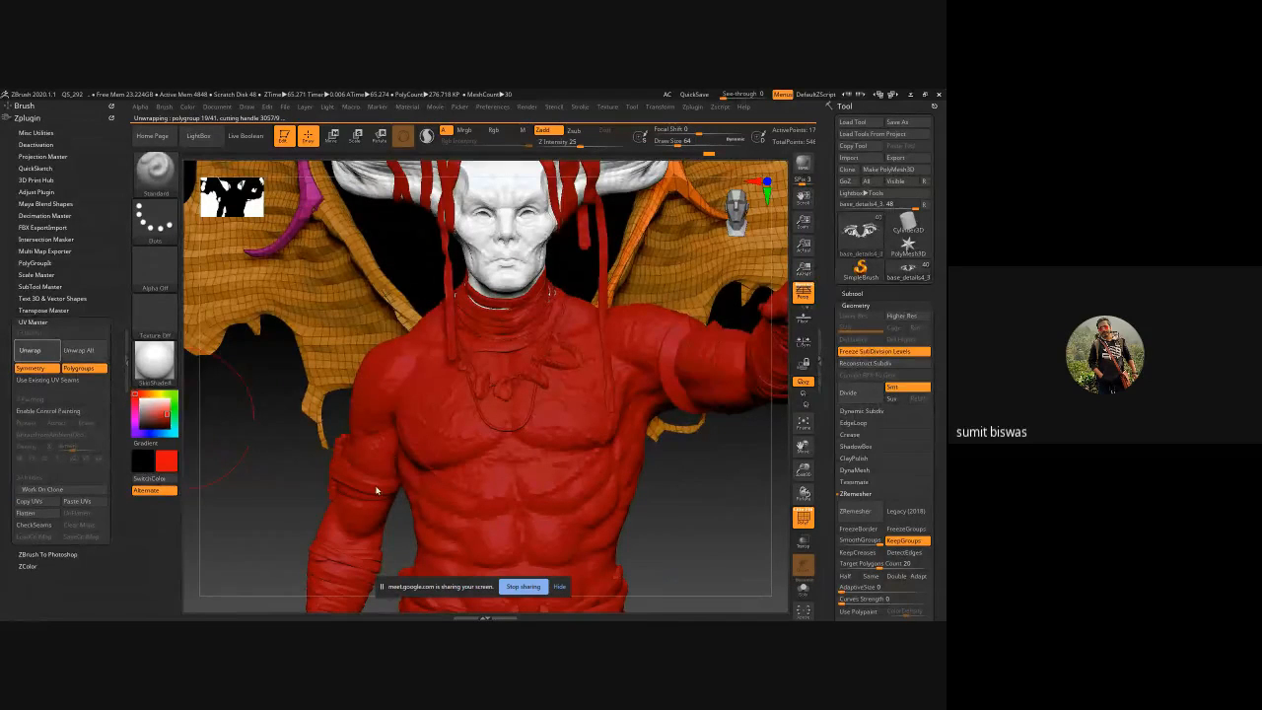
key(alt+Tab)
key(alt+Tab)
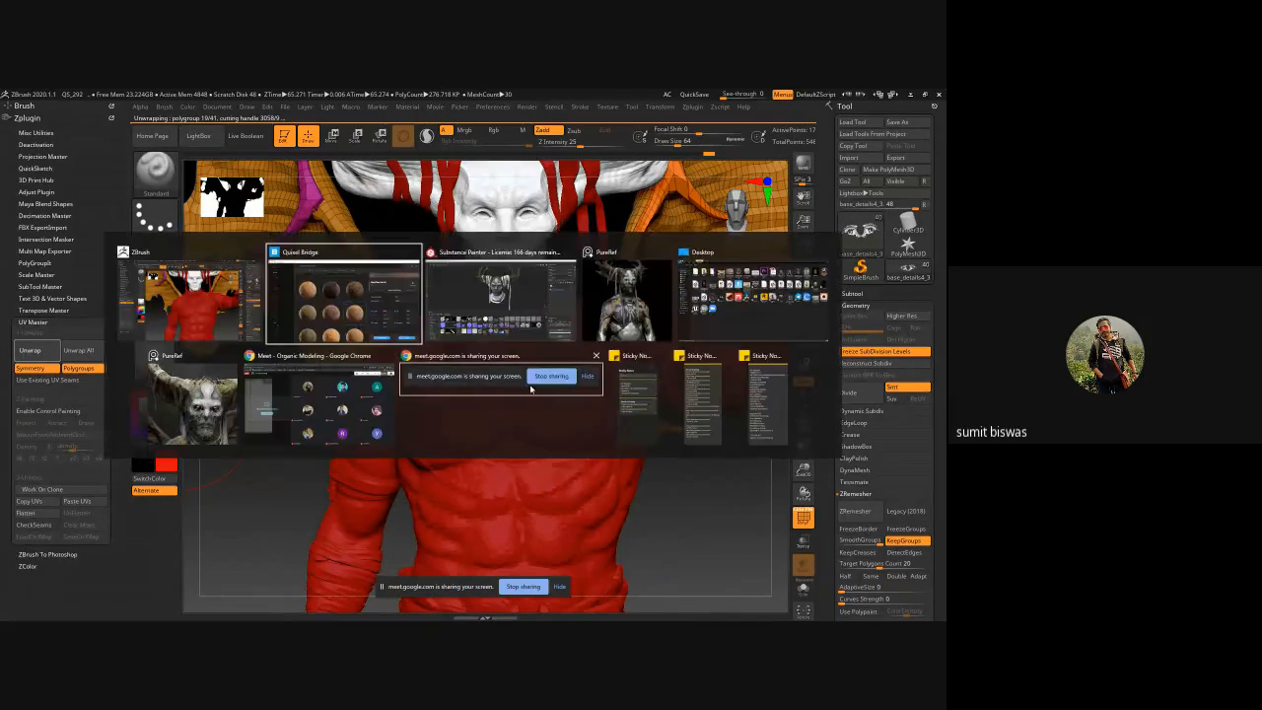
key(alt+Tab)
click(370, 330)
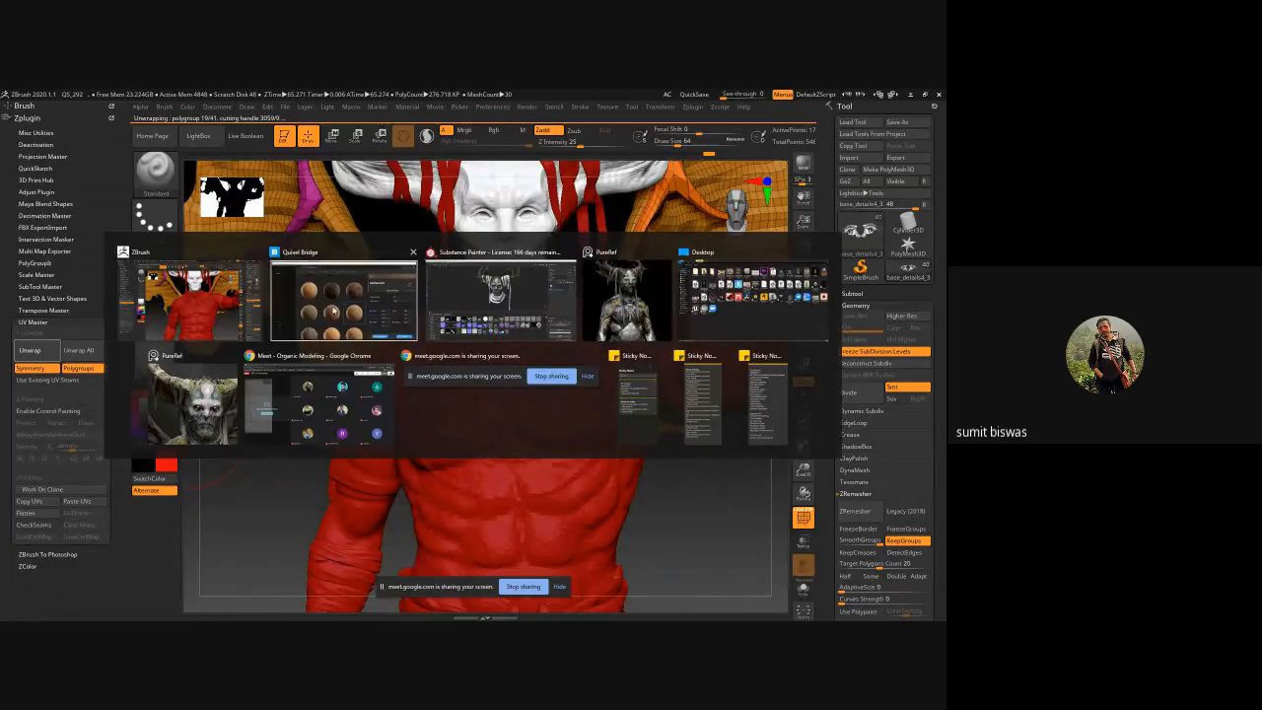
Step: Open the folder containing the downloaded Mud Floor 2x2 M files and minimize Quixel Bridge
right_click(540, 416)
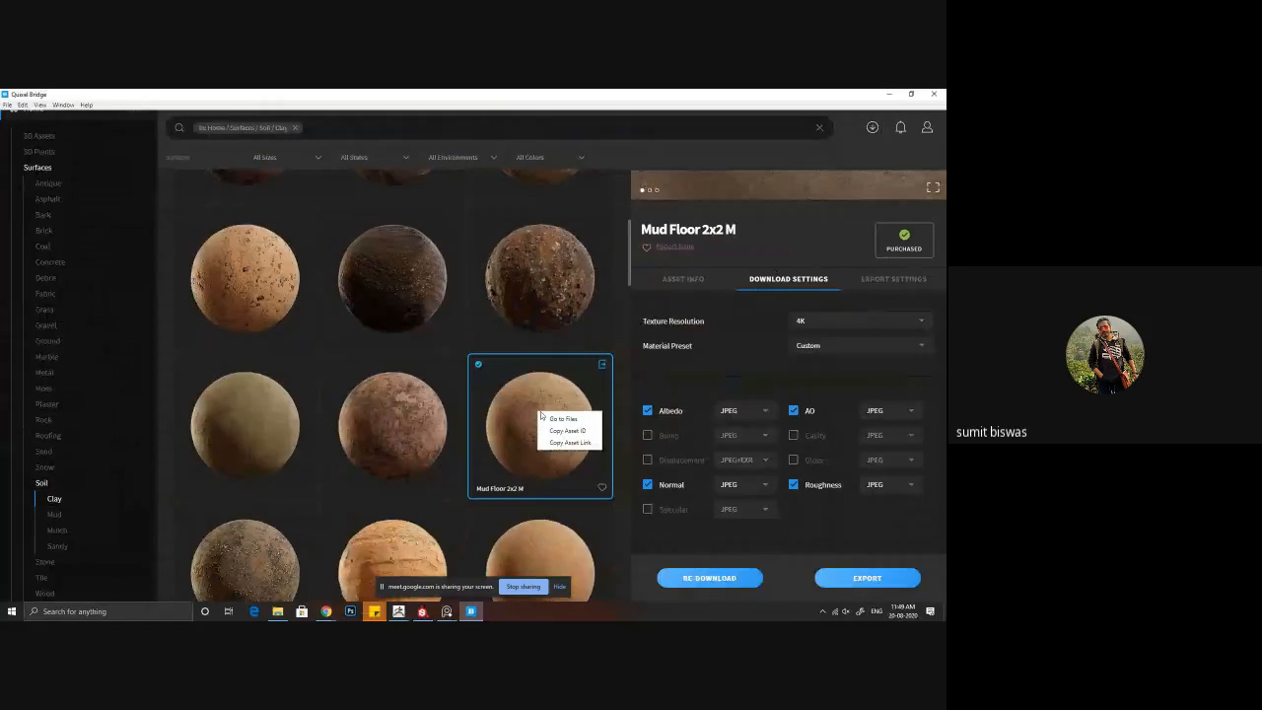
click(569, 430)
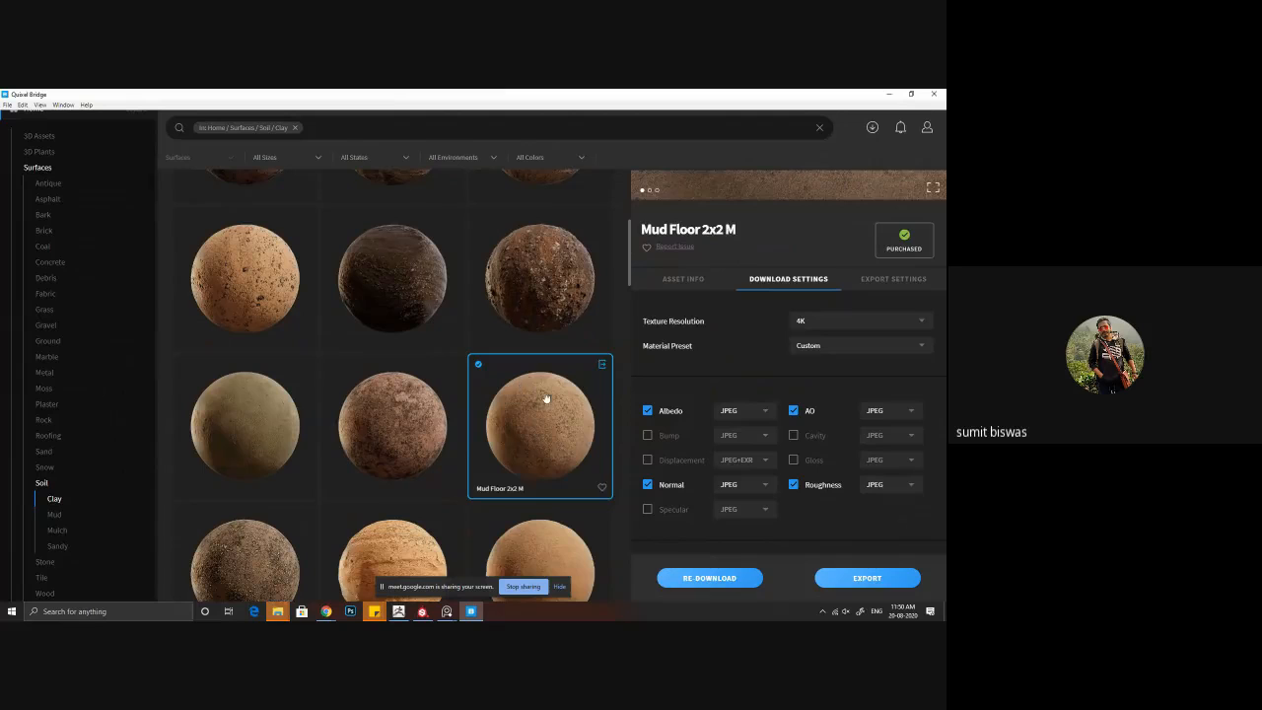
scroll(586, 432, down, 1)
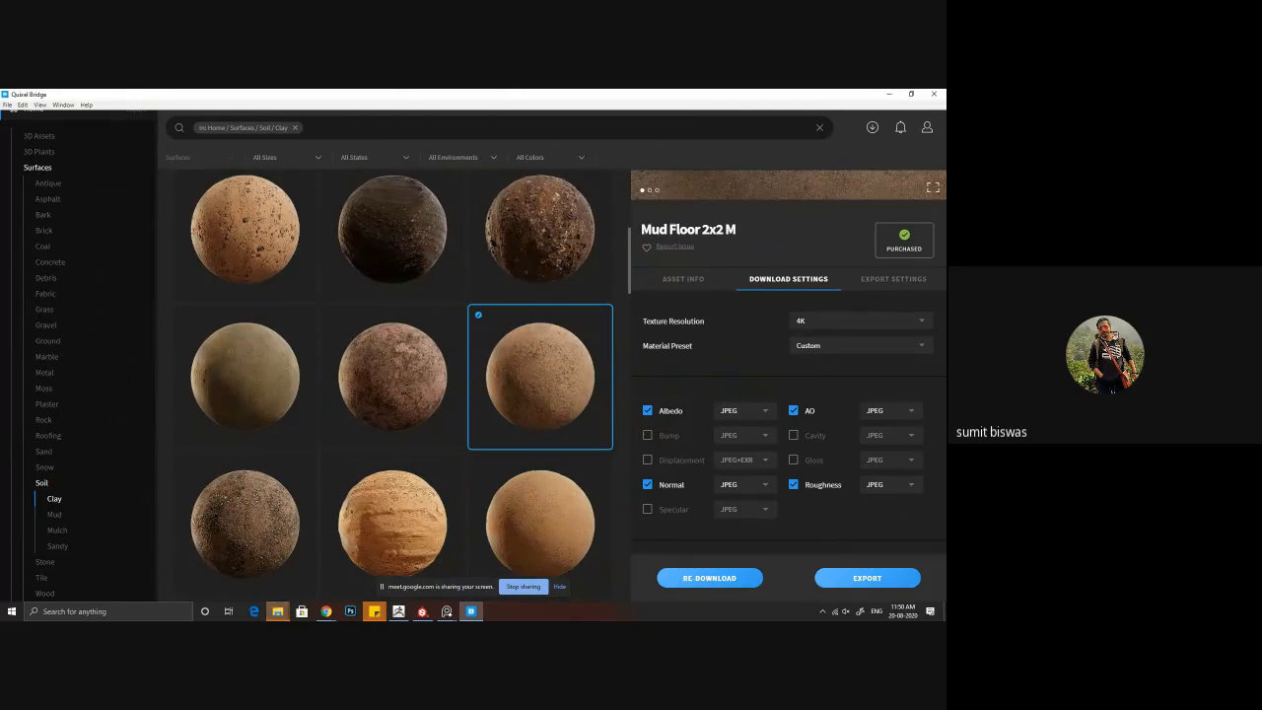
click(447, 611)
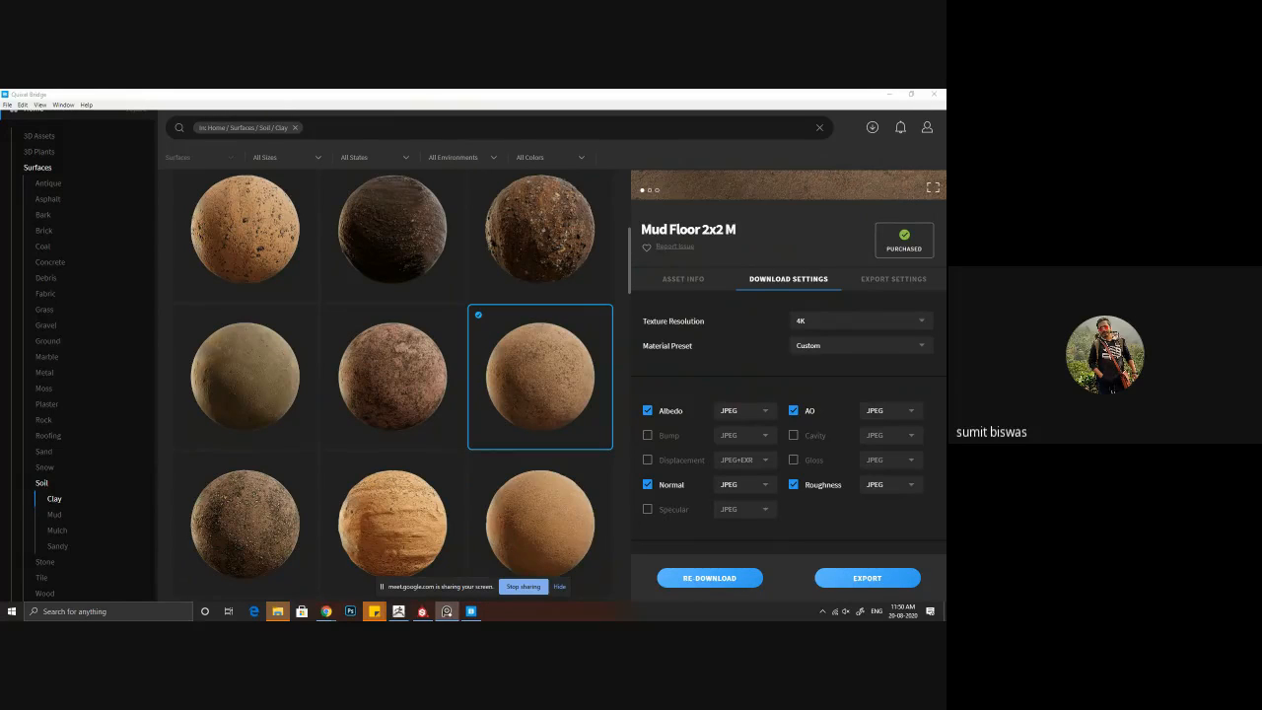
right_click(513, 369)
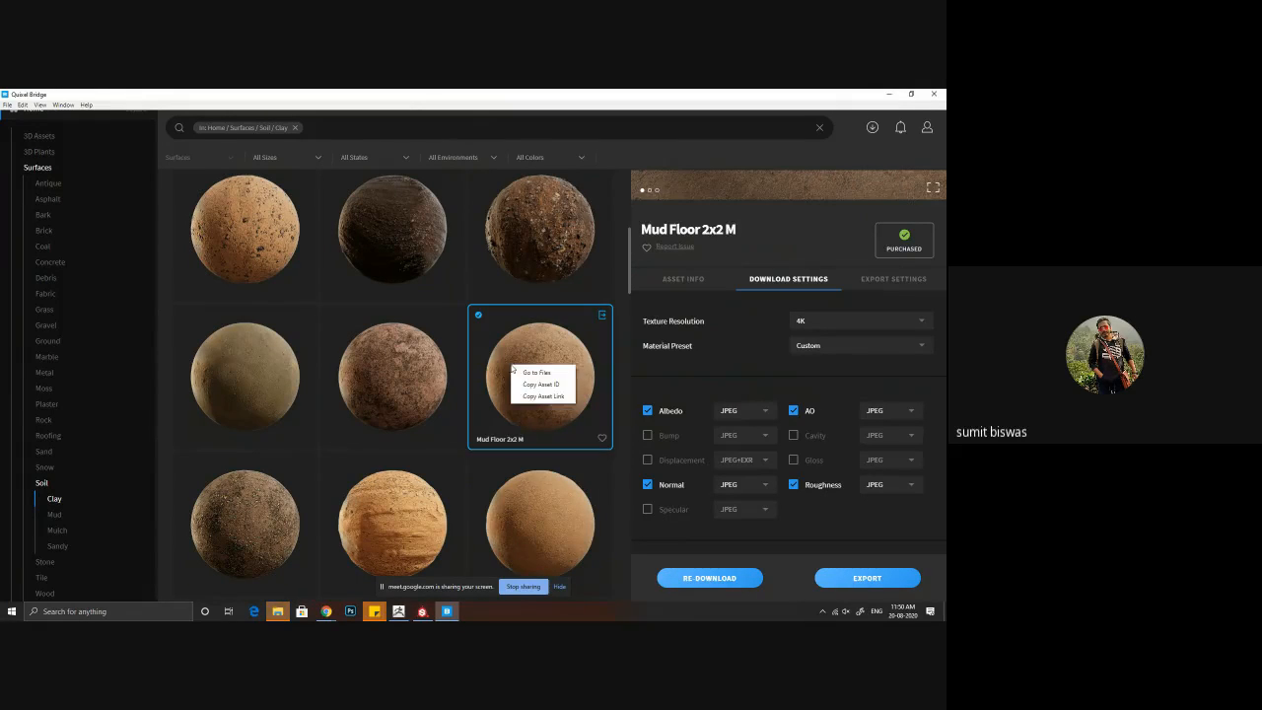
click(539, 374)
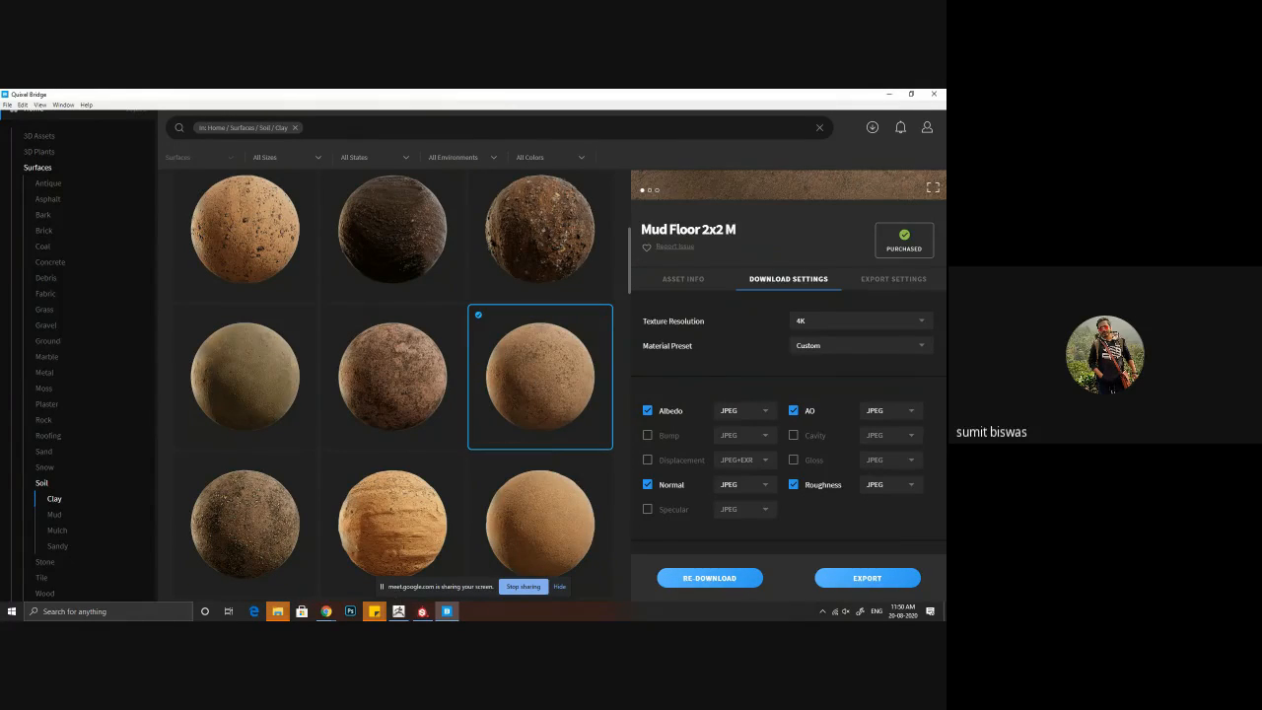
click(888, 94)
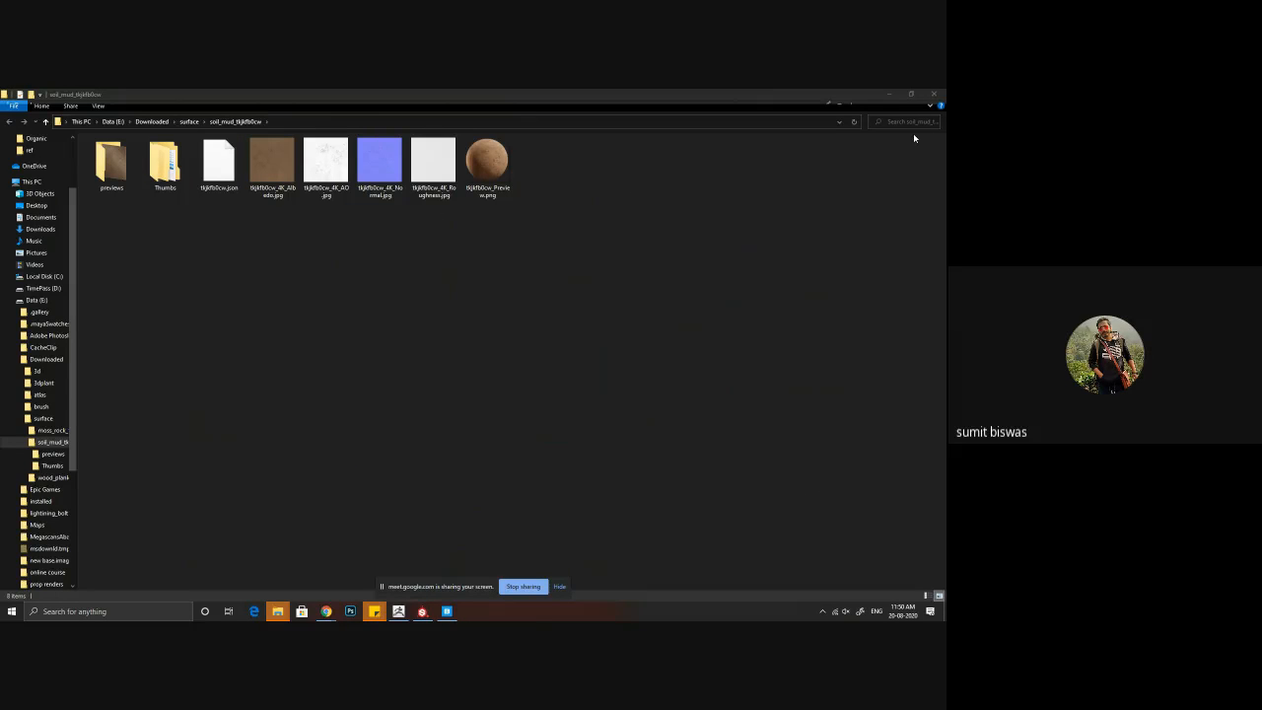
Step: Switch to Substance Painter and bring the mud surface's 4K Albedo, AO, Normal and Roughness images into the shelf for import
click(931, 98)
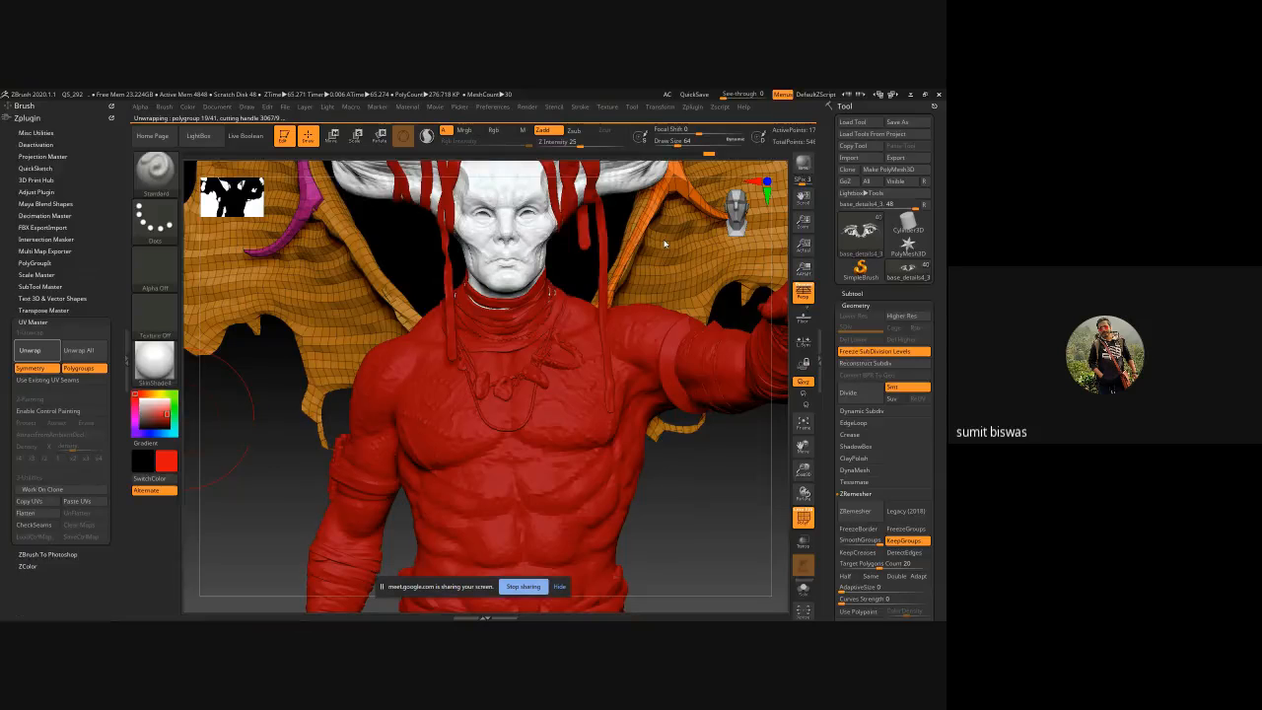
key(alt+Tab)
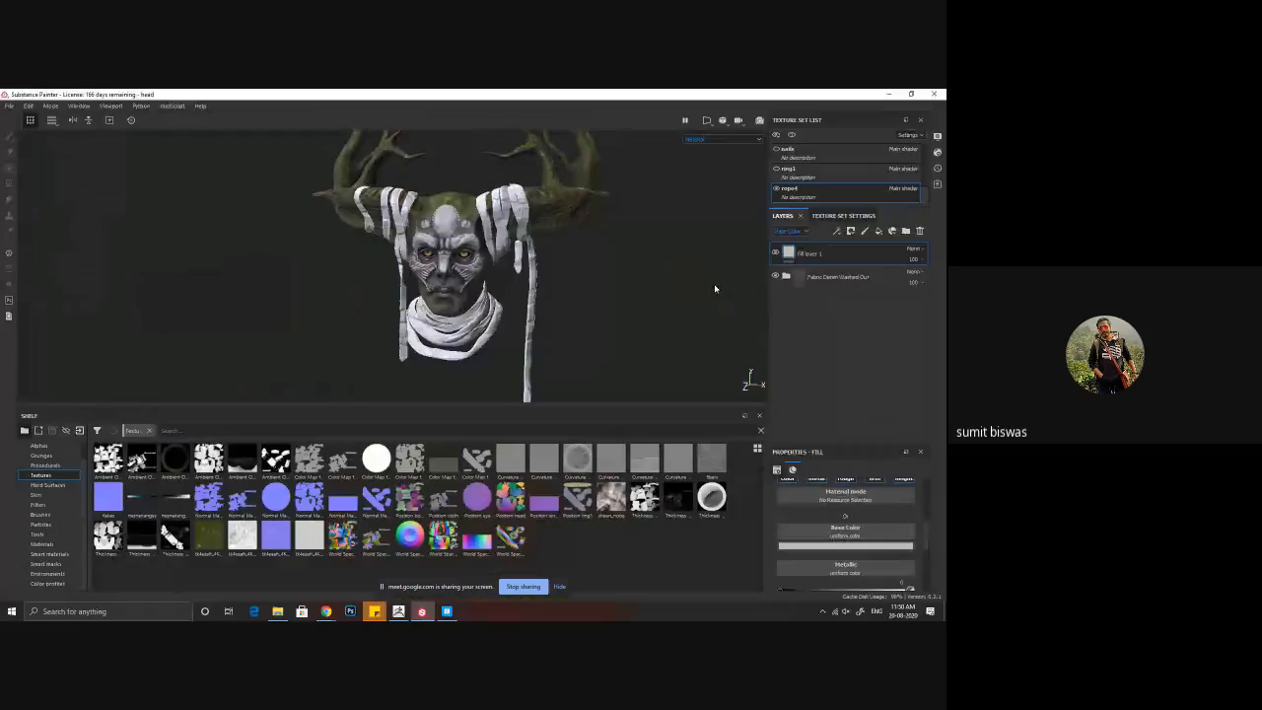
key(super+e)
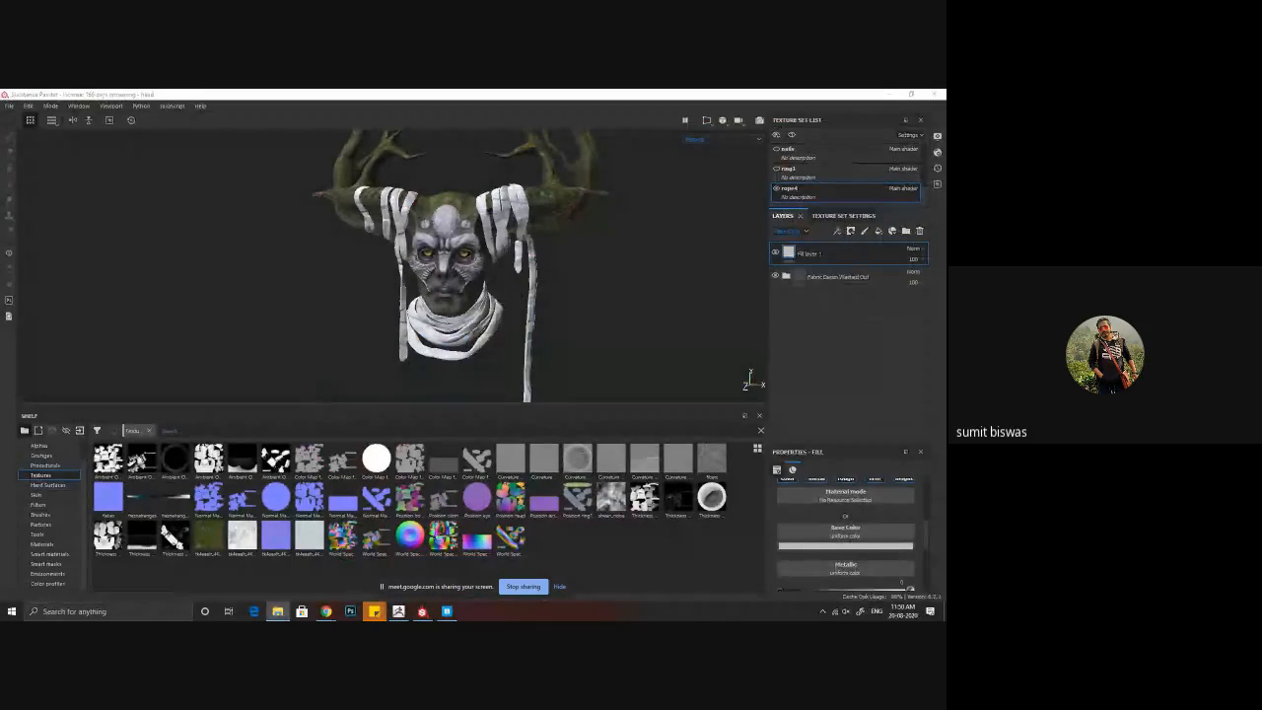
drag(48, 517, 234, 568)
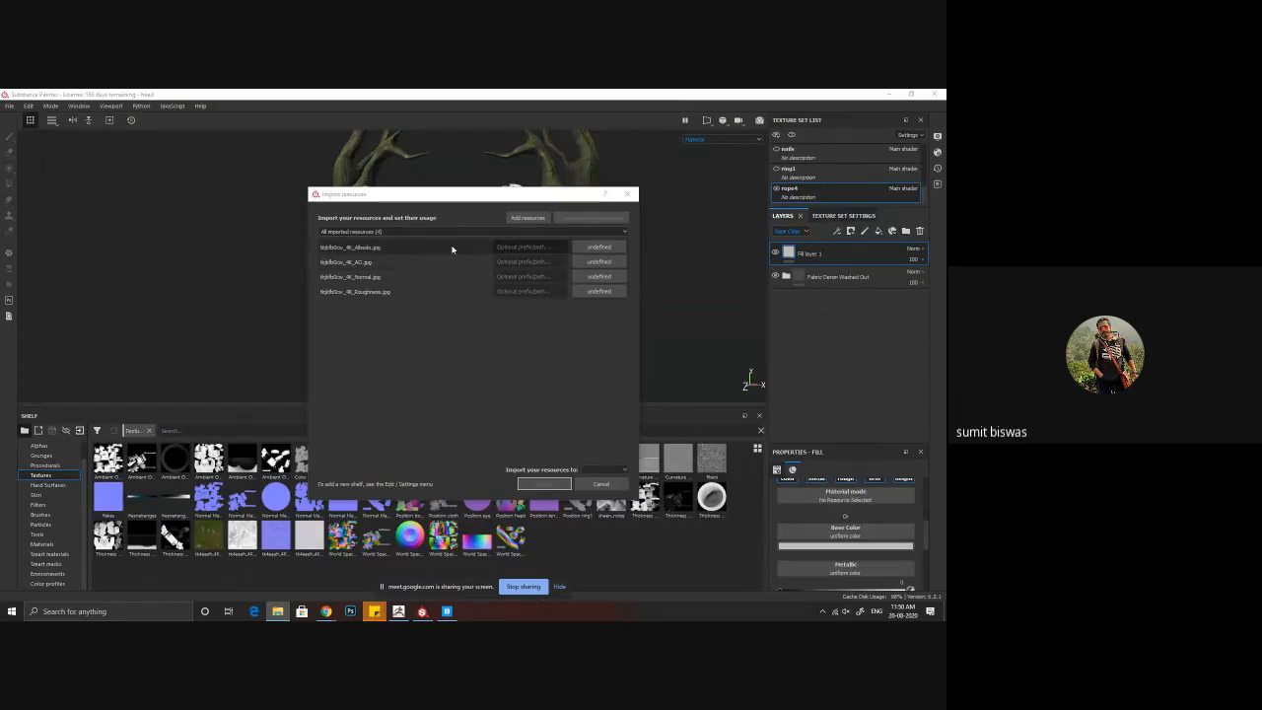
Step: Set the usage of all four mud images to texture and import them into the head project
click(599, 247)
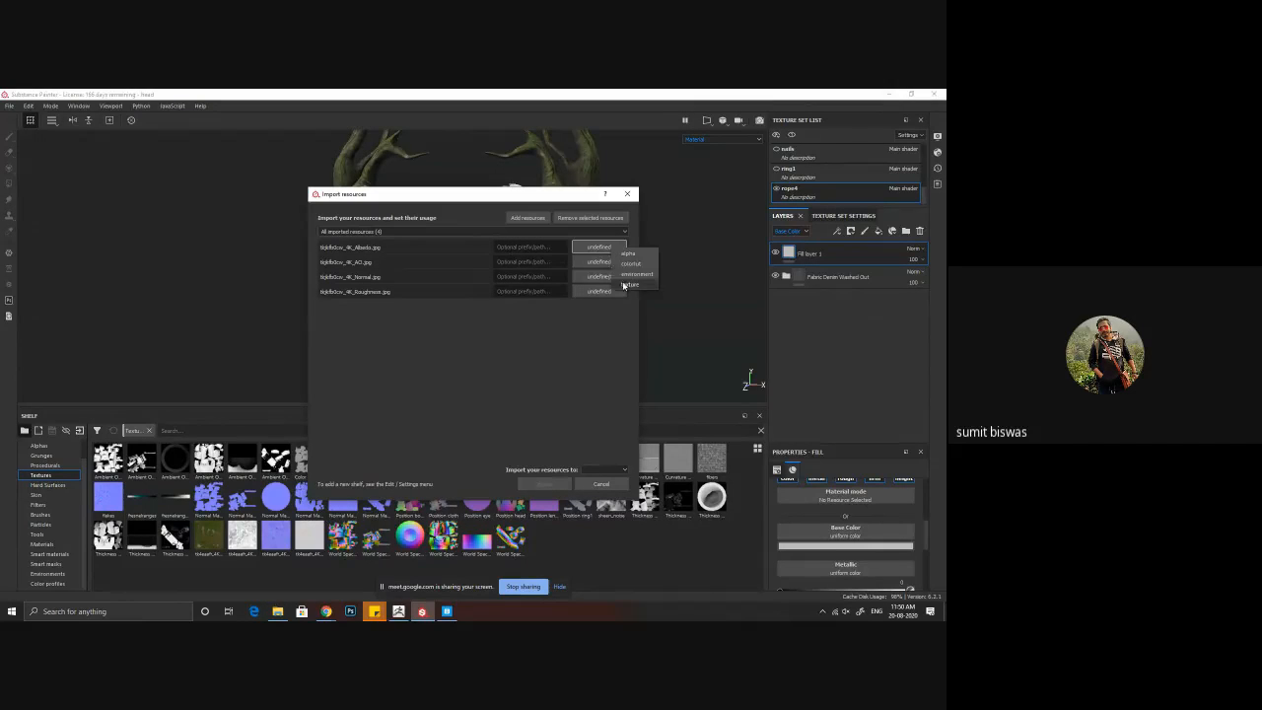
click(629, 284)
click(603, 470)
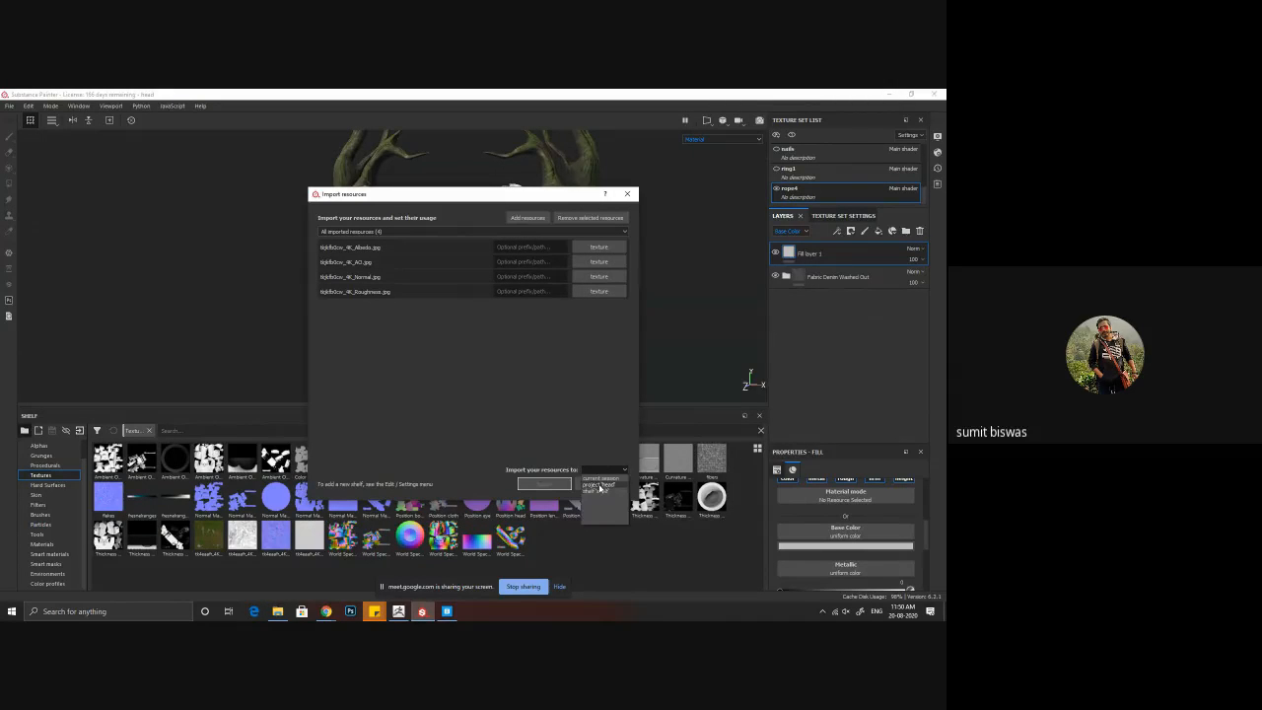
click(599, 484)
click(543, 485)
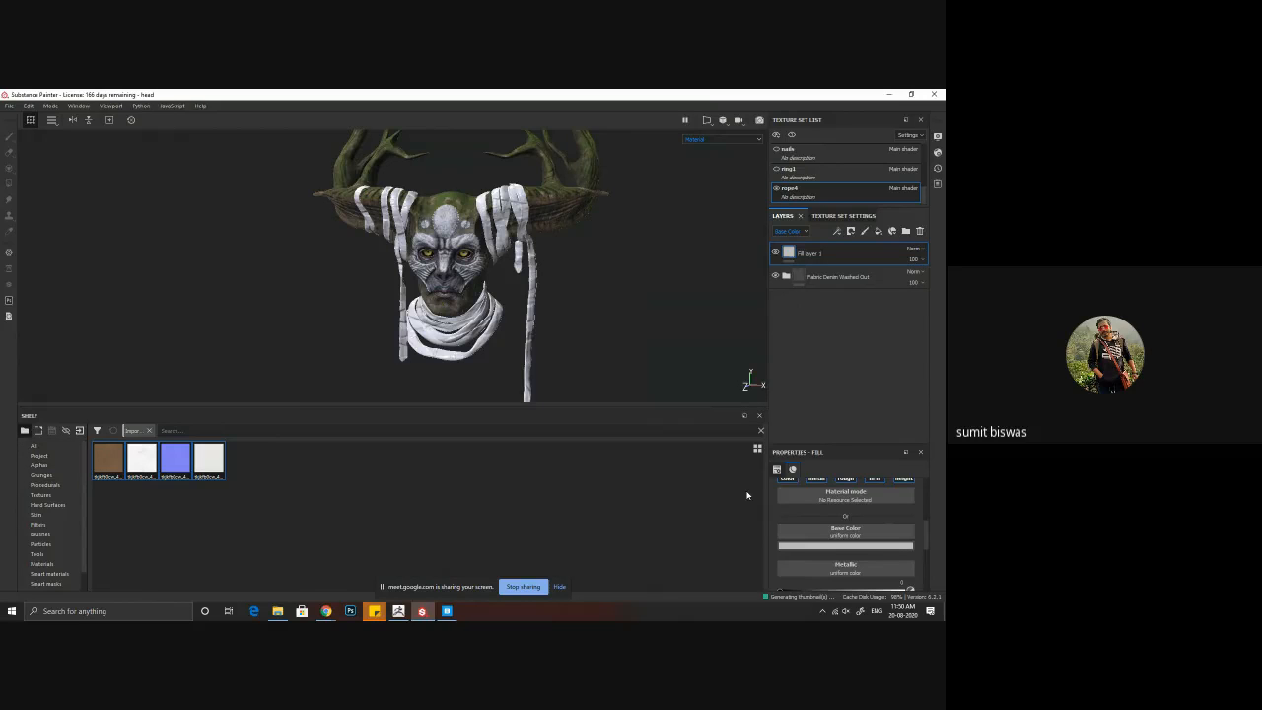
Step: Disable the metal and height channels on the fill layer and add an ambient occlusion channel to the rope4 texture set
drag(849, 443, 849, 341)
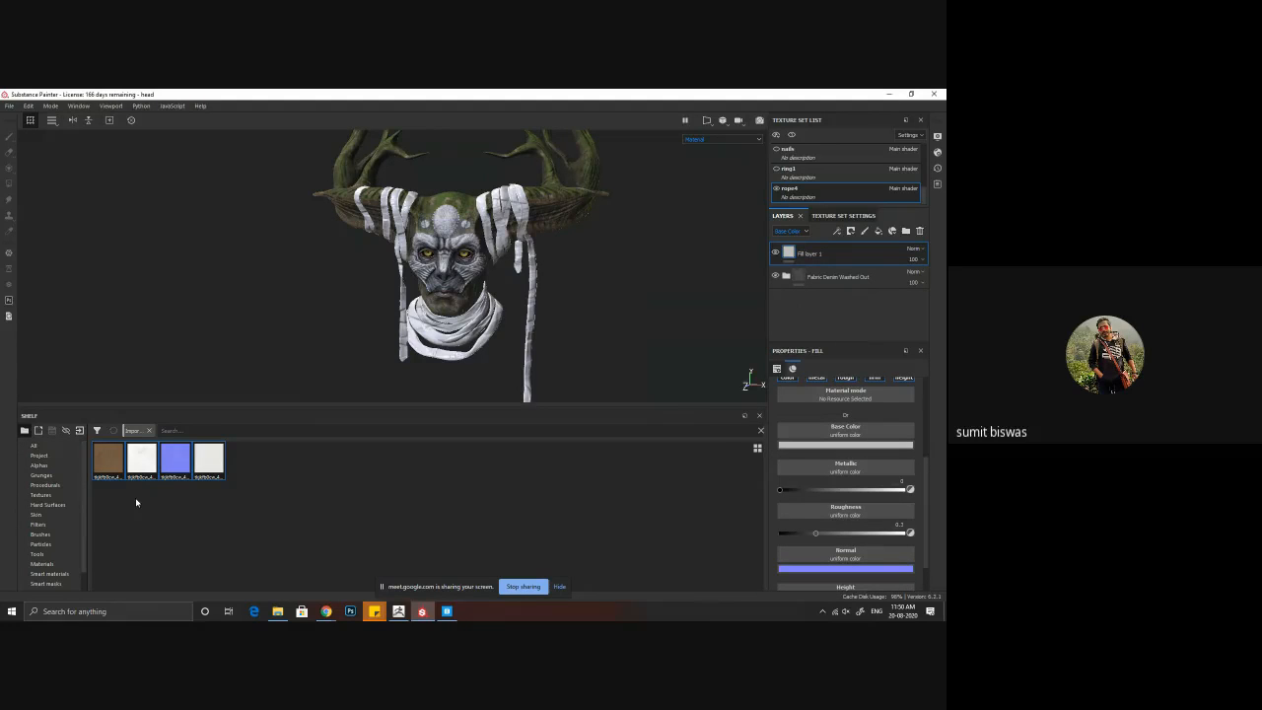
scroll(855, 424, up, 2)
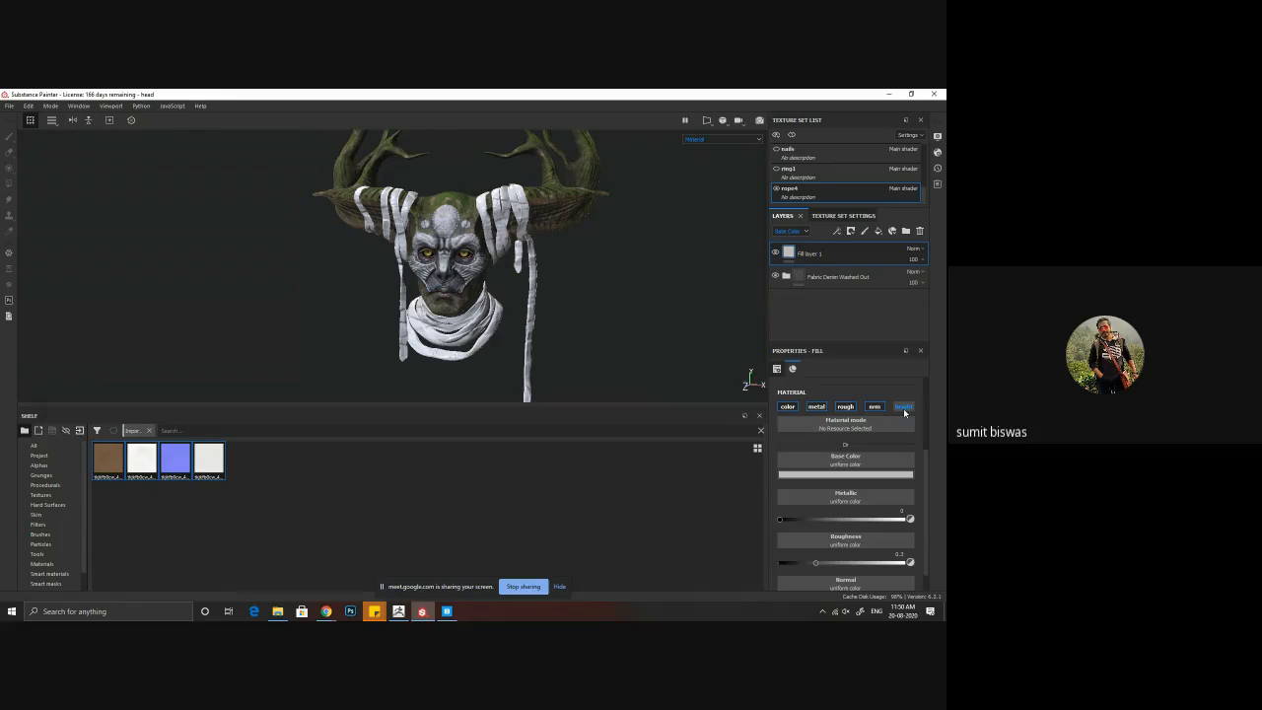
click(817, 406)
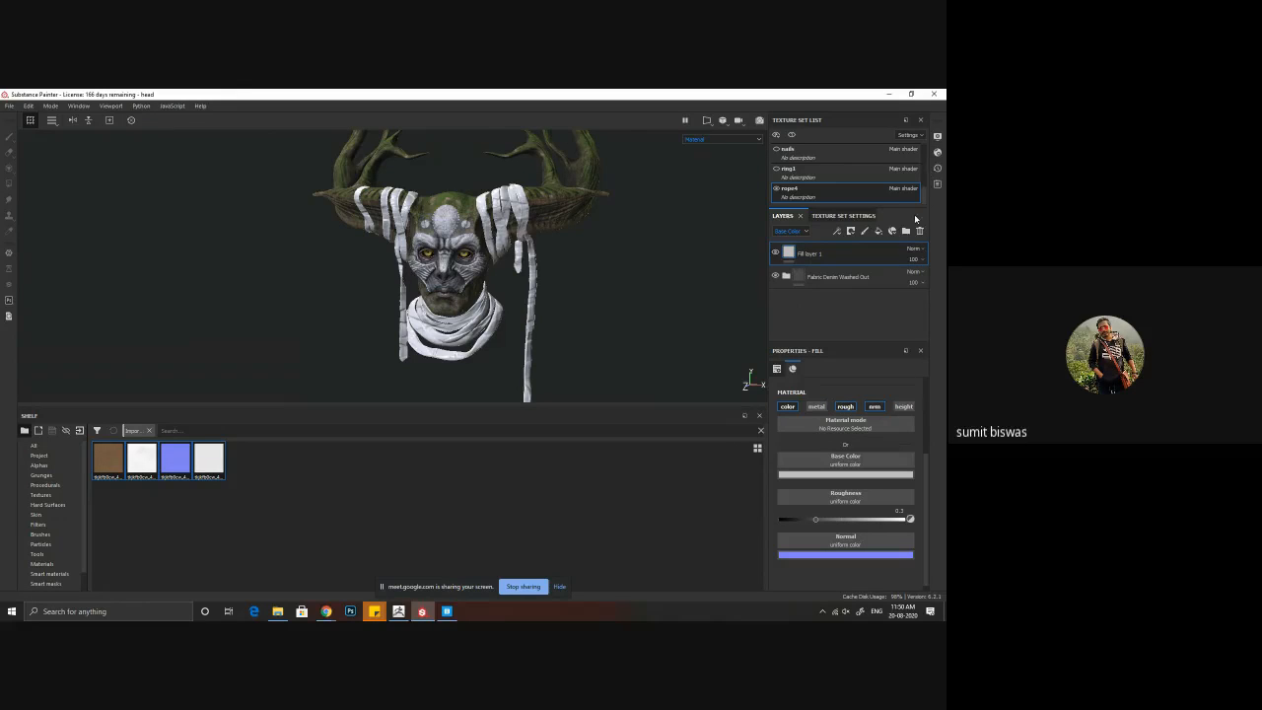
click(844, 216)
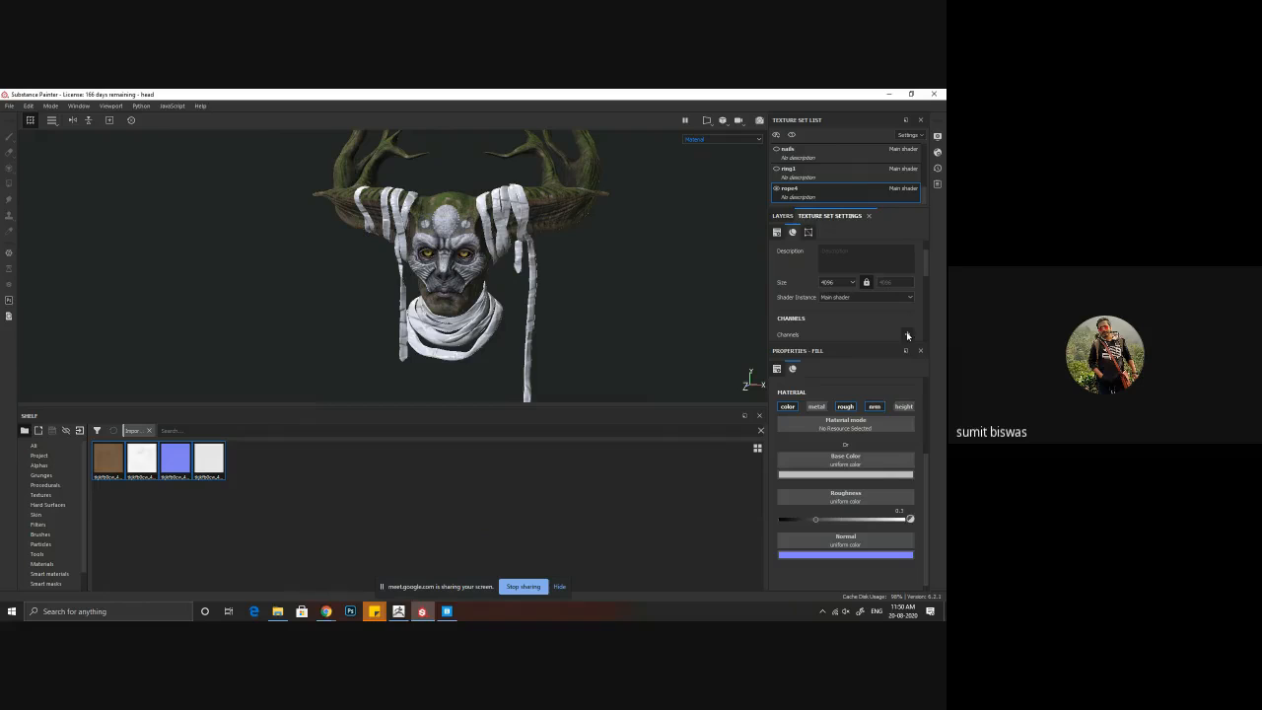
click(907, 335)
click(896, 349)
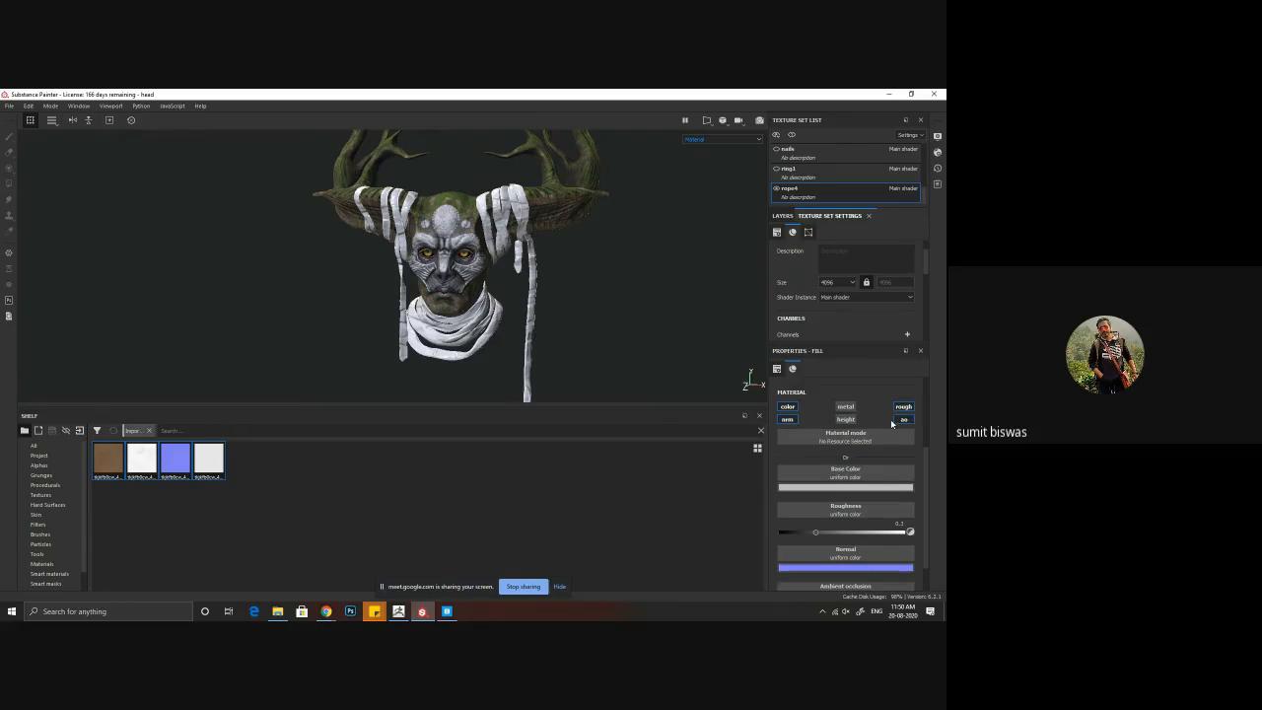
Step: Assign the mud Albedo, AO, Normal and Roughness maps to the fill layer's matching channels and enlarge the 3D view
drag(108, 459, 849, 475)
drag(141, 458, 845, 582)
drag(178, 462, 876, 546)
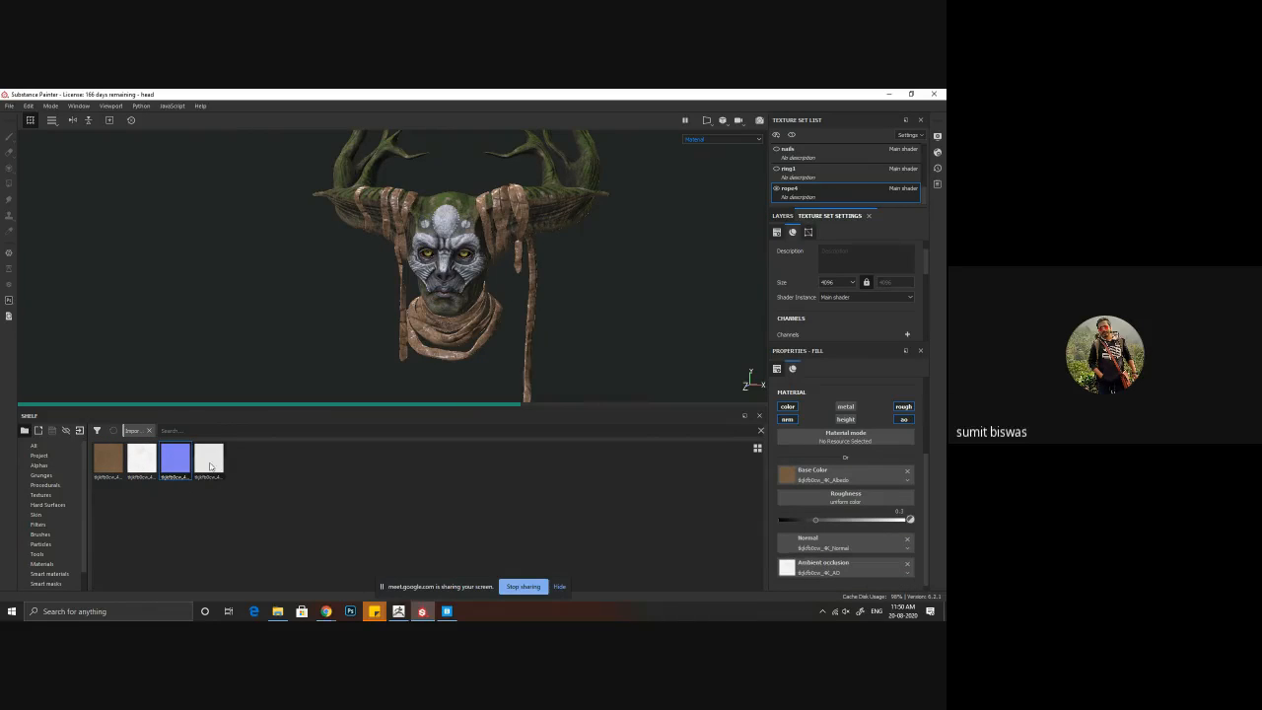
drag(223, 478, 812, 504)
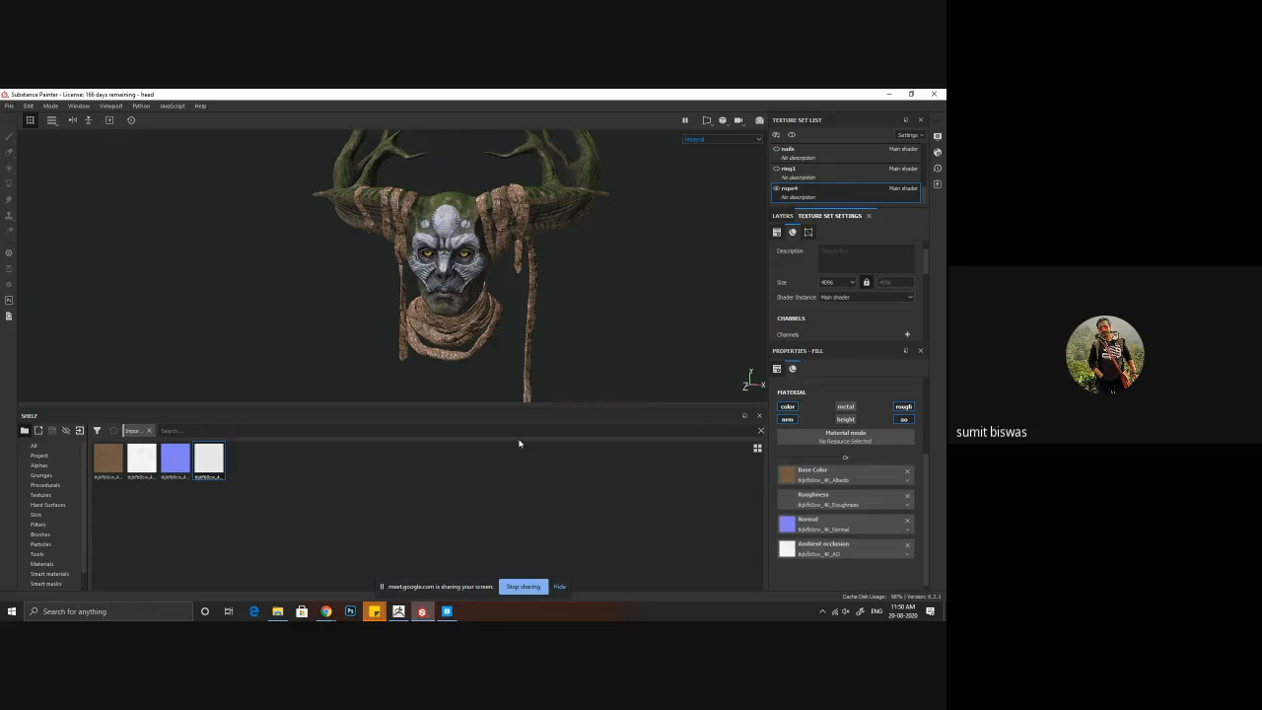
drag(476, 408, 473, 528)
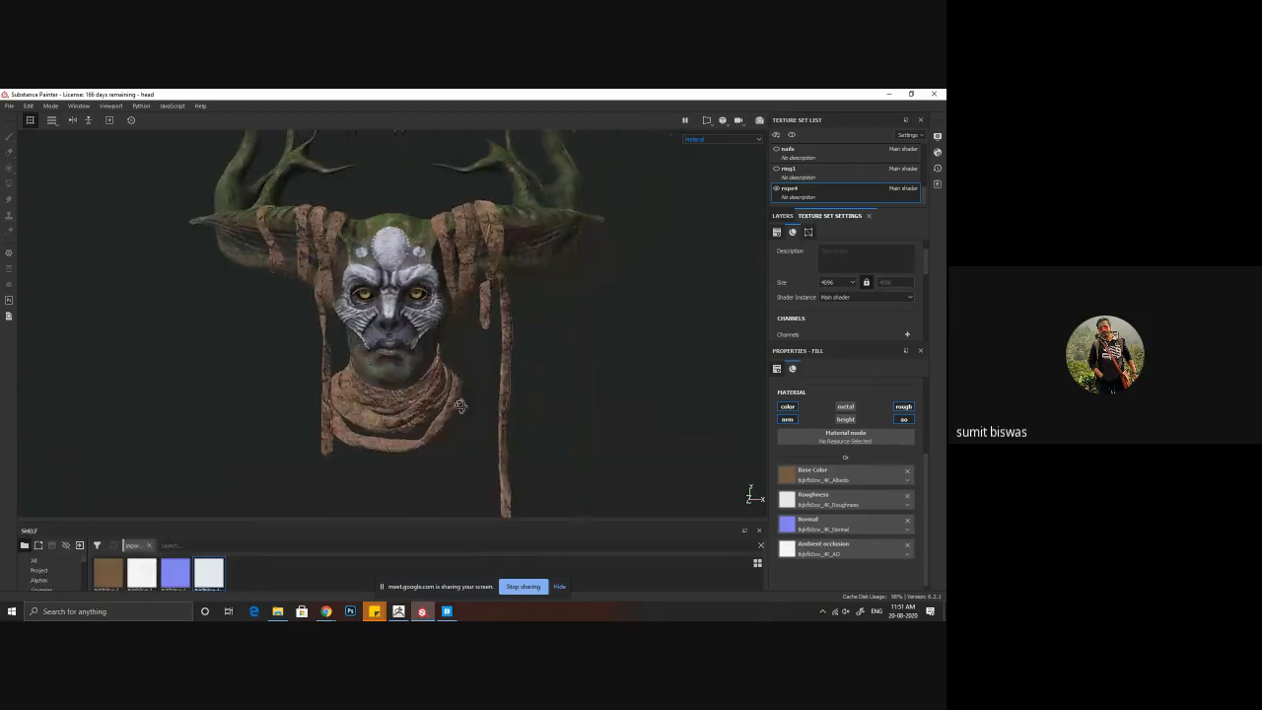
Step: Add a black mask to the mud fill layer and apply a Dirt generator to it
click(782, 215)
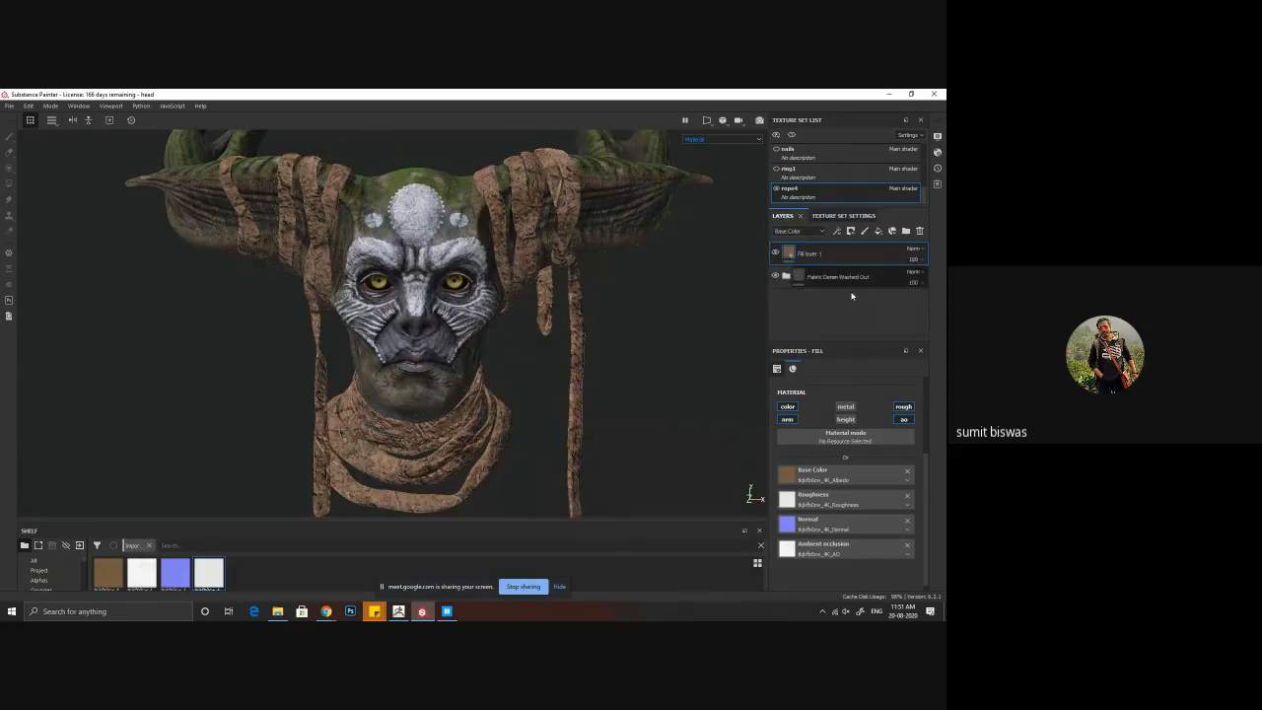
right_click(791, 251)
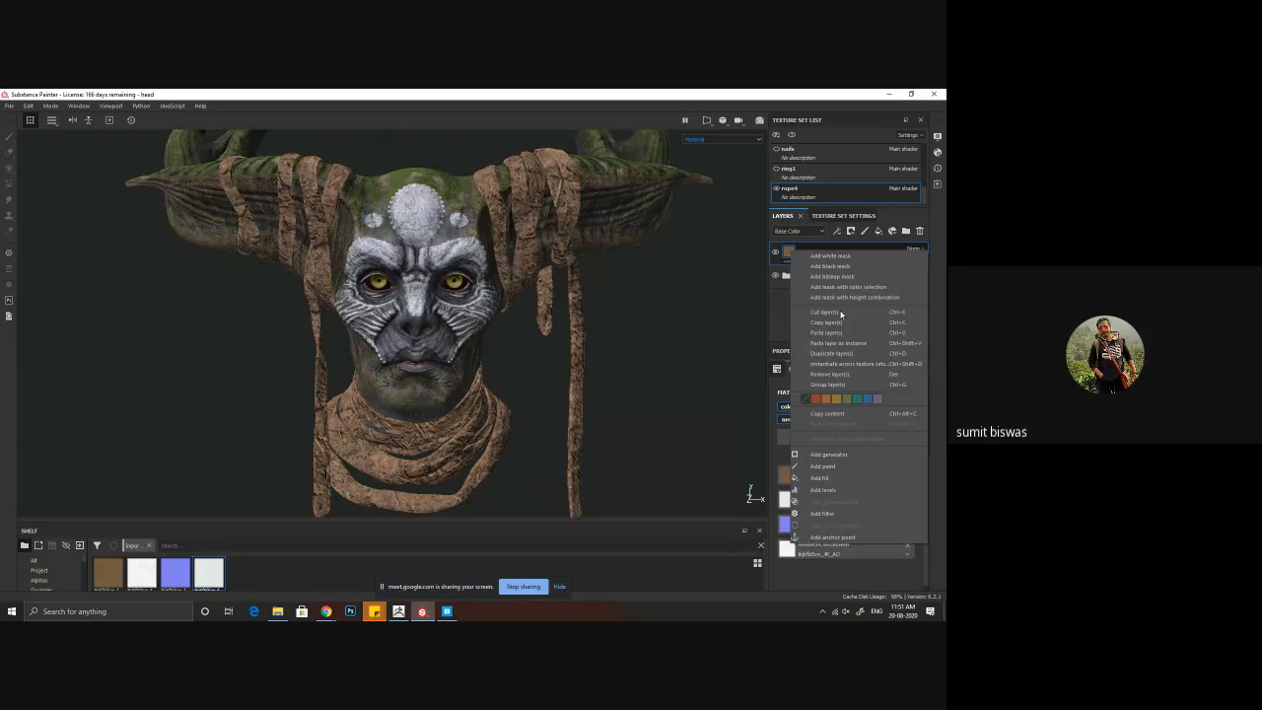
click(840, 266)
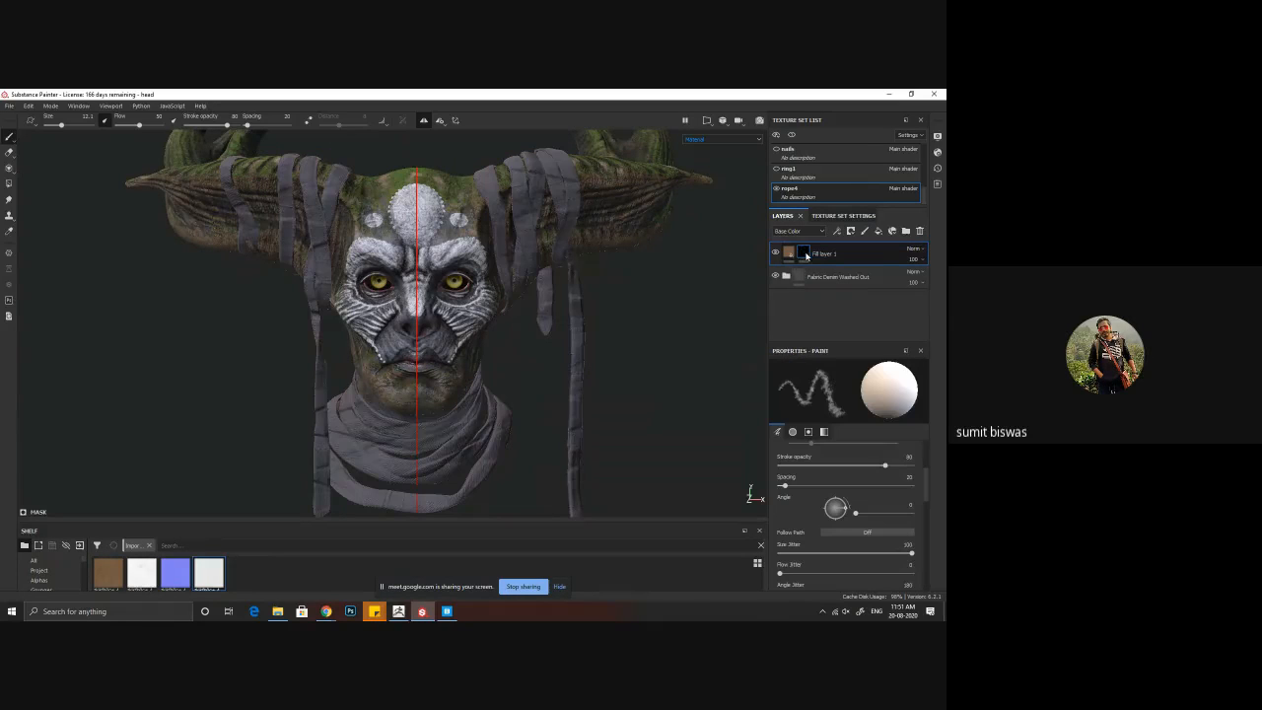
right_click(805, 255)
click(856, 444)
click(844, 387)
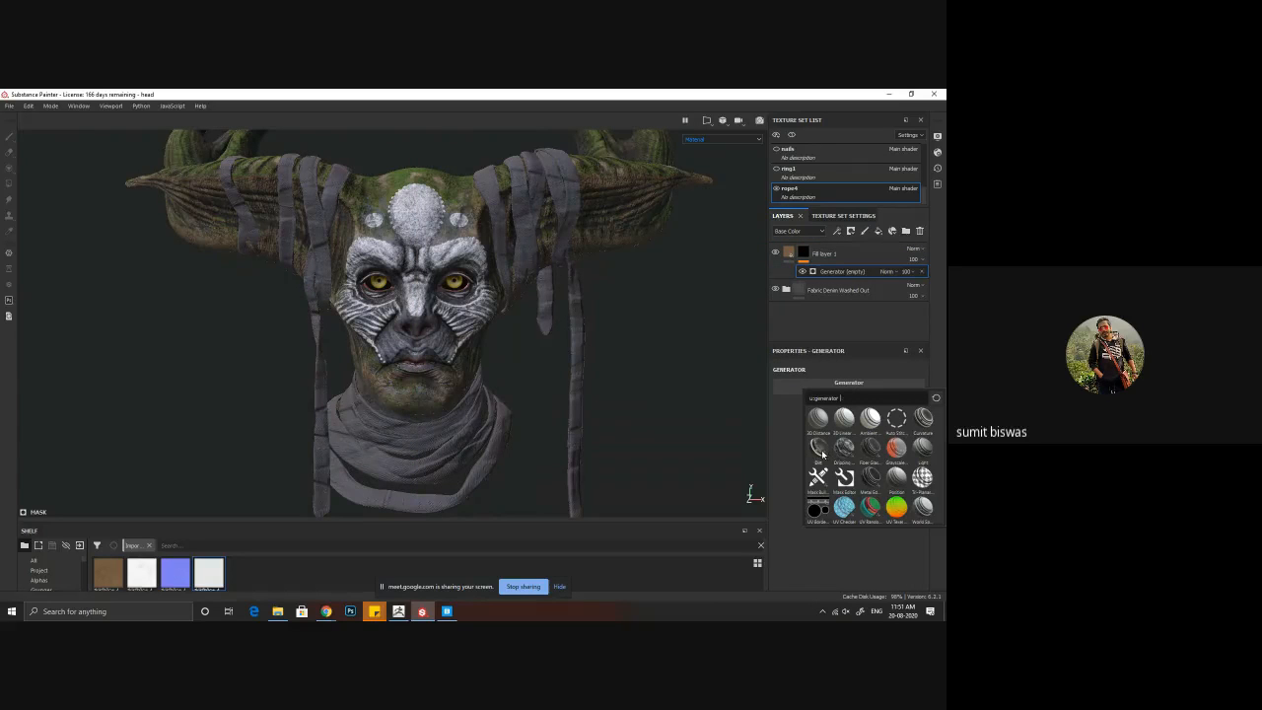
mouse_move(822, 454)
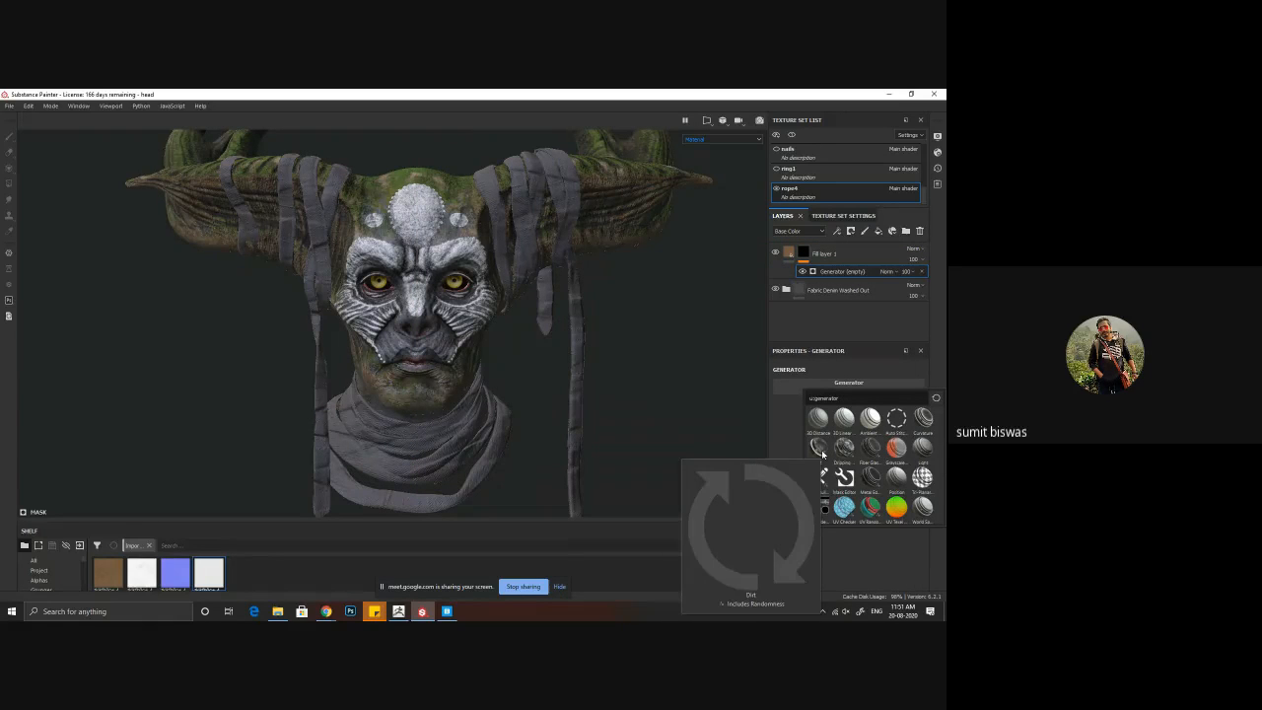
click(823, 453)
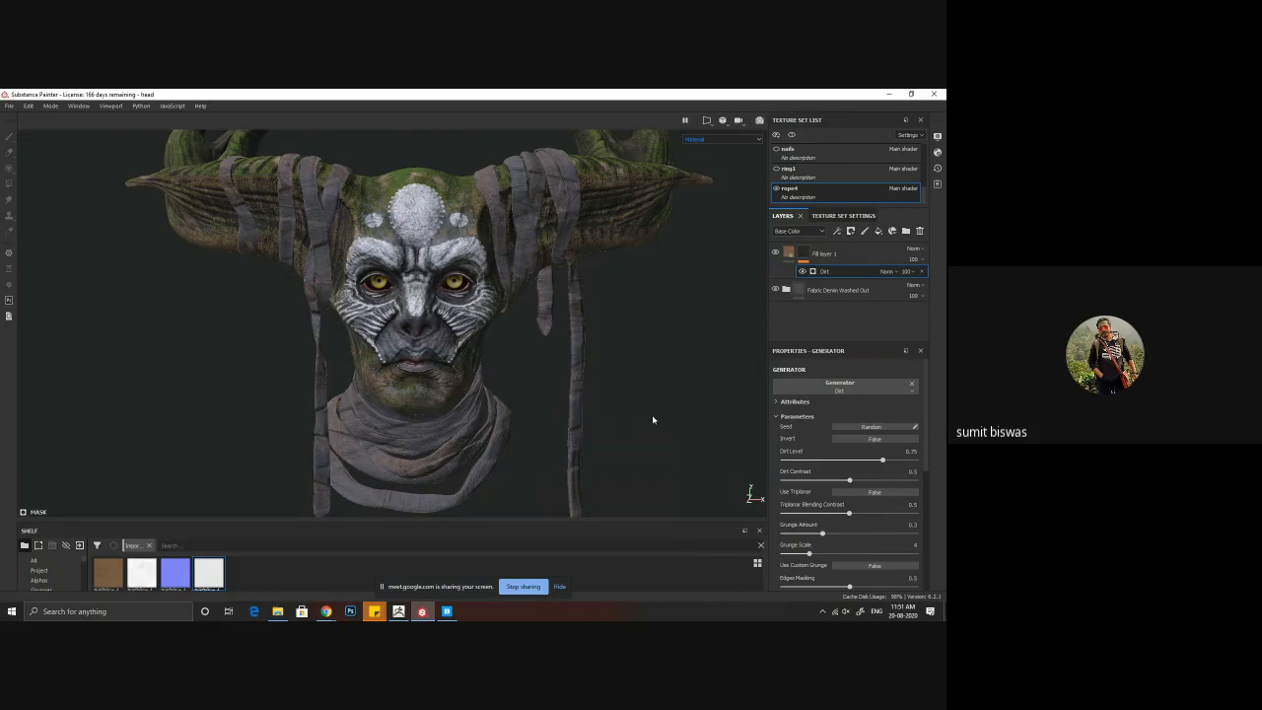
Step: Inspect the Dirt mask on its own and the masked mud on the head, neck and lower wraps
mouse_move(682, 431)
alt+mouse_down()
mouse_move(647, 413)
mouse_move(666, 420)
alt+mouse_up()
alt+middle_drag(640, 366, 639, 388)
alt+right_drag(465, 172, 544, 256)
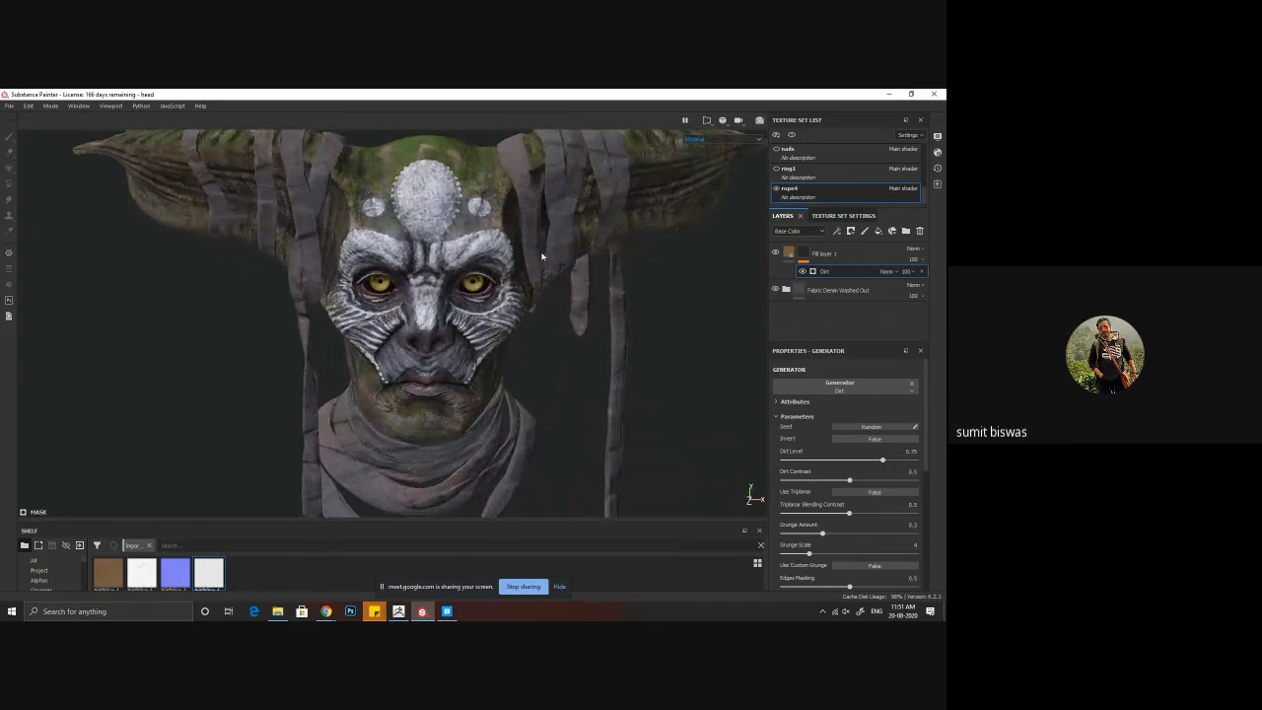
alt+click(810, 254)
alt+right_drag(681, 325, 601, 296)
mouse_move(592, 365)
alt+mouse_down()
mouse_move(556, 392)
mouse_move(309, 385)
mouse_move(674, 397)
mouse_move(605, 417)
mouse_move(594, 513)
mouse_move(583, 400)
alt+mouse_up()
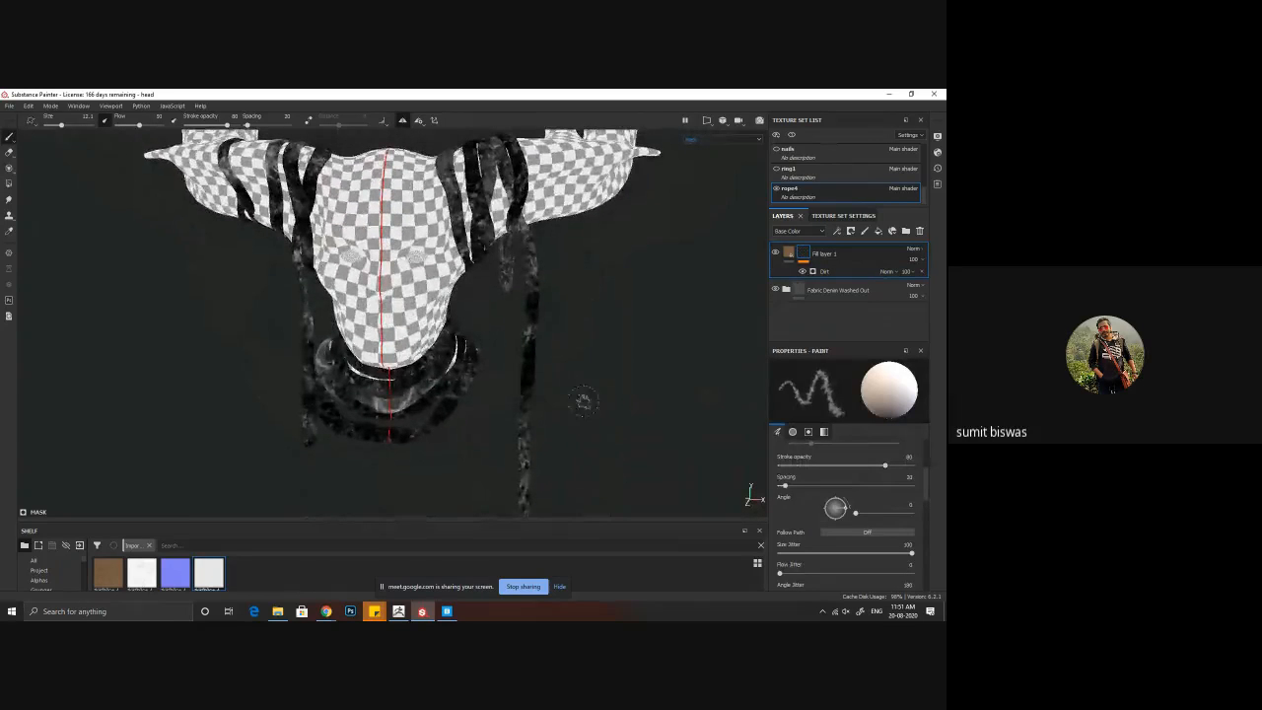
click(788, 254)
alt+drag(579, 366, 460, 382)
alt+middle_drag(404, 469, 484, 319)
alt+middle_drag(457, 428, 489, 321)
alt+right_drag(489, 322, 294, 347)
alt+drag(293, 348, 545, 447)
alt+right_drag(589, 459, 513, 359)
alt+middle_drag(513, 359, 324, 387)
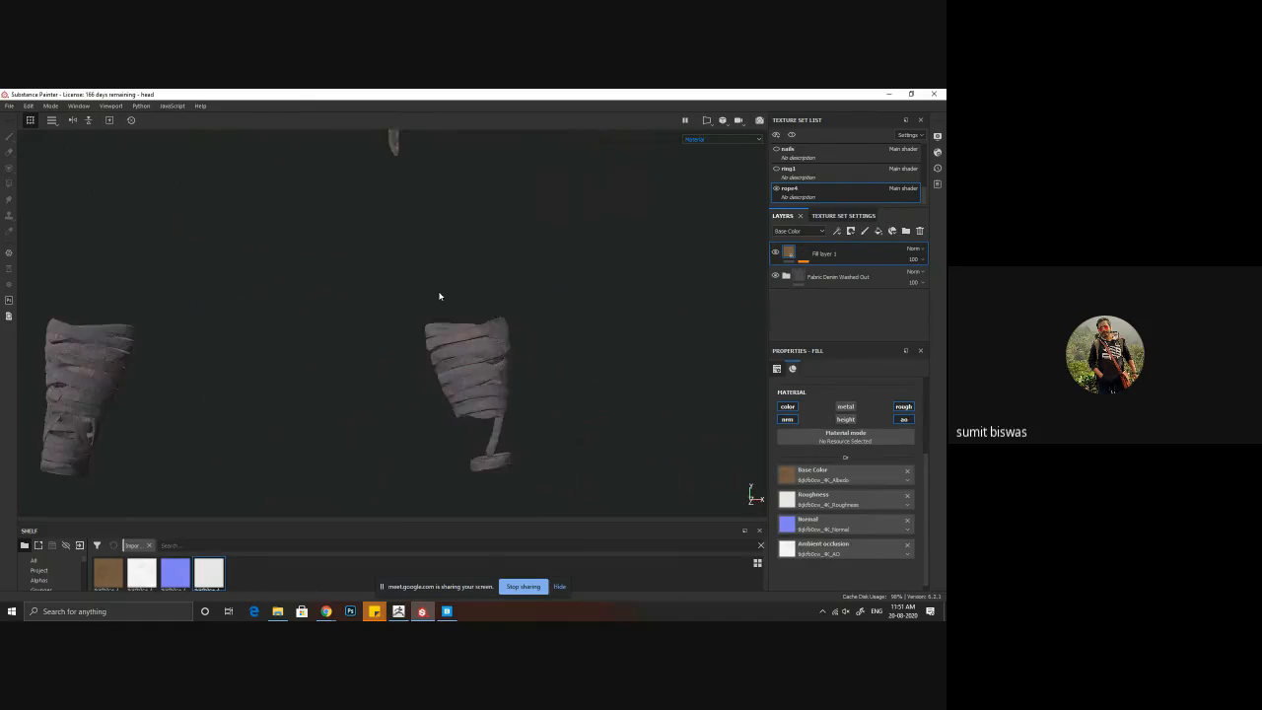
alt+middle_drag(440, 286, 527, 451)
alt+right_drag(527, 450, 448, 440)
alt+middle_drag(448, 440, 542, 398)
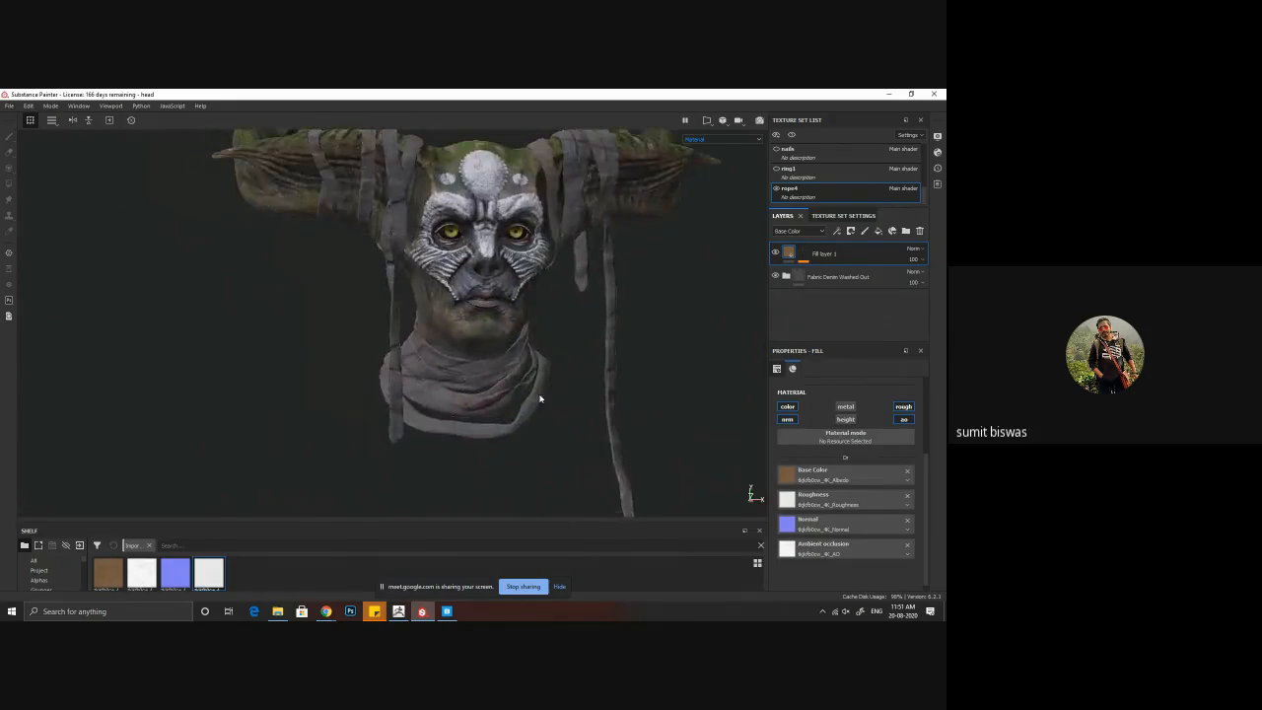
mouse_move(542, 398)
alt+mouse_down()
mouse_move(519, 408)
mouse_move(699, 415)
mouse_move(533, 420)
mouse_move(536, 392)
alt+mouse_up()
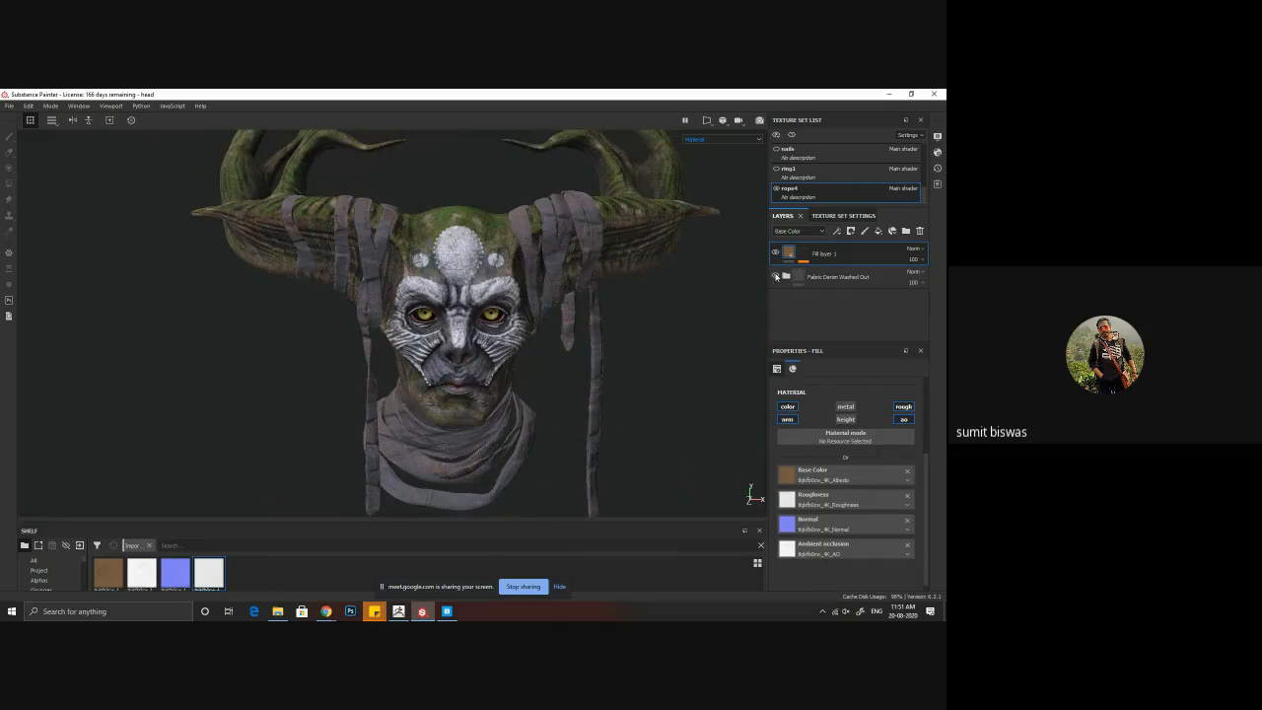
Step: Set the Edges Frayed layer's height opacity to 30 in the Fabric Denim Washed Out folder, then return the layer list to Base Color
click(784, 277)
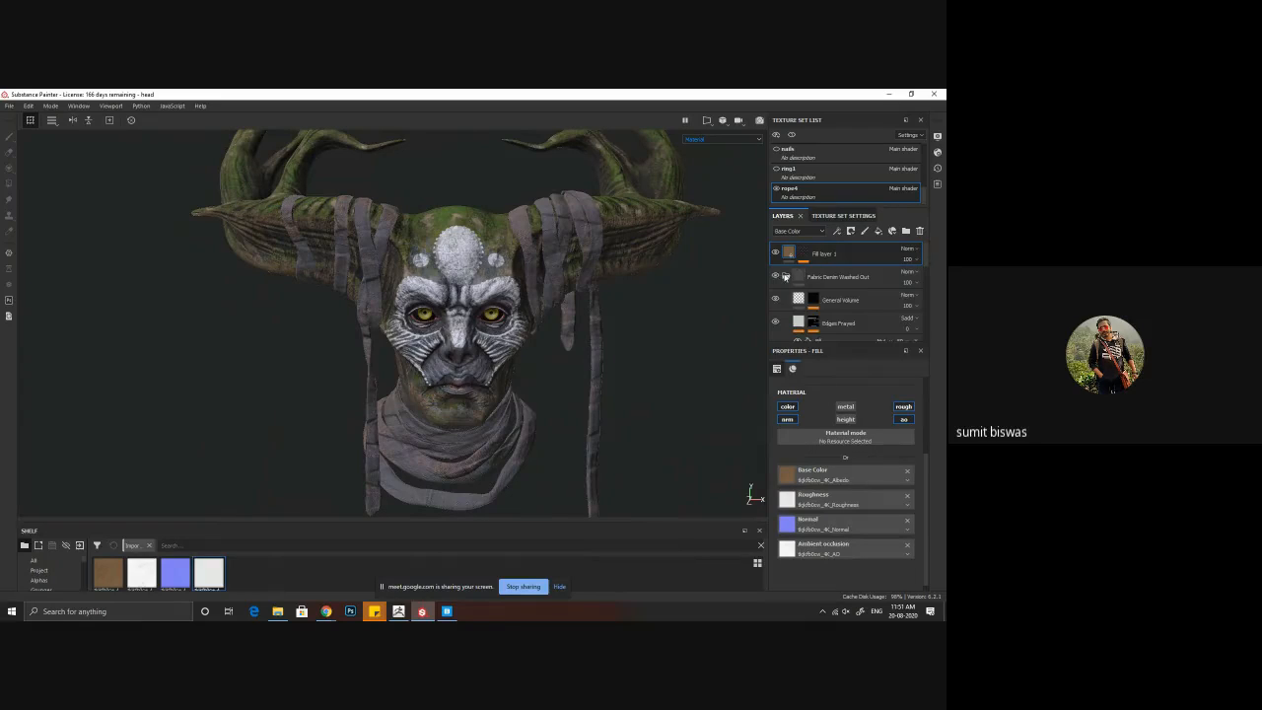
click(775, 324)
click(774, 325)
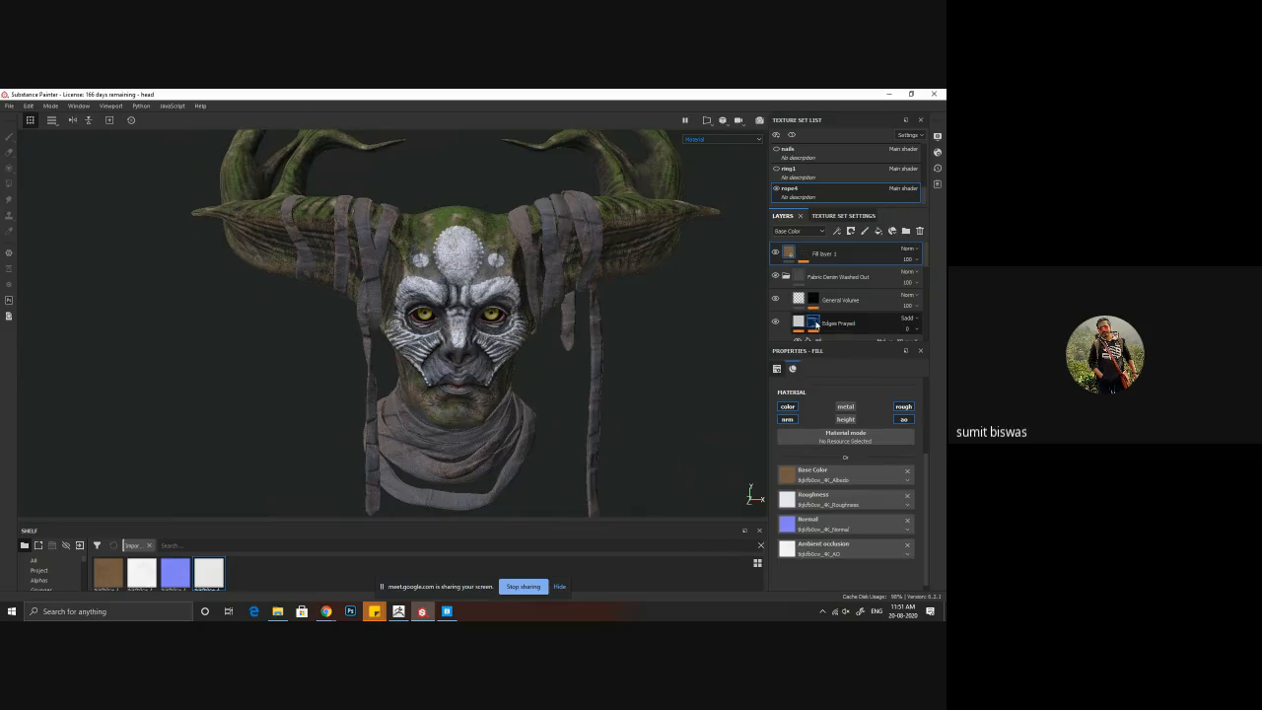
click(800, 322)
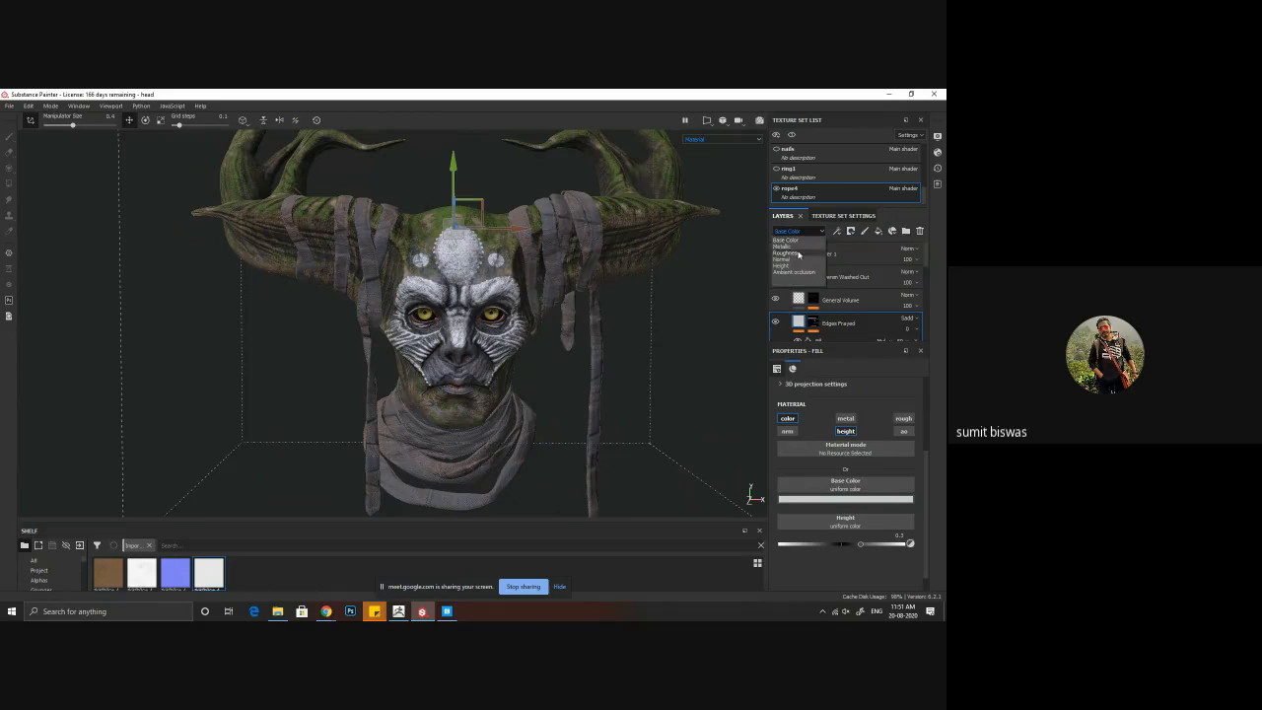
click(793, 267)
scroll(843, 325, down, 1)
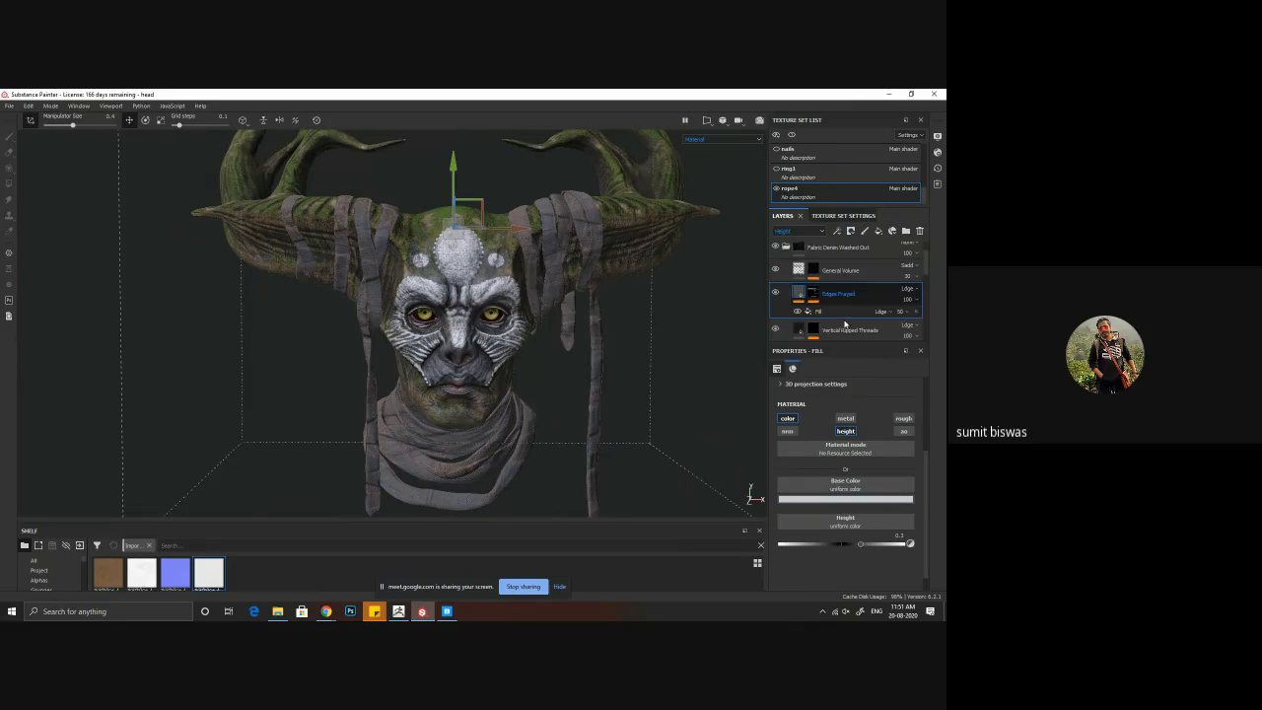
click(913, 300)
drag(917, 311, 911, 323)
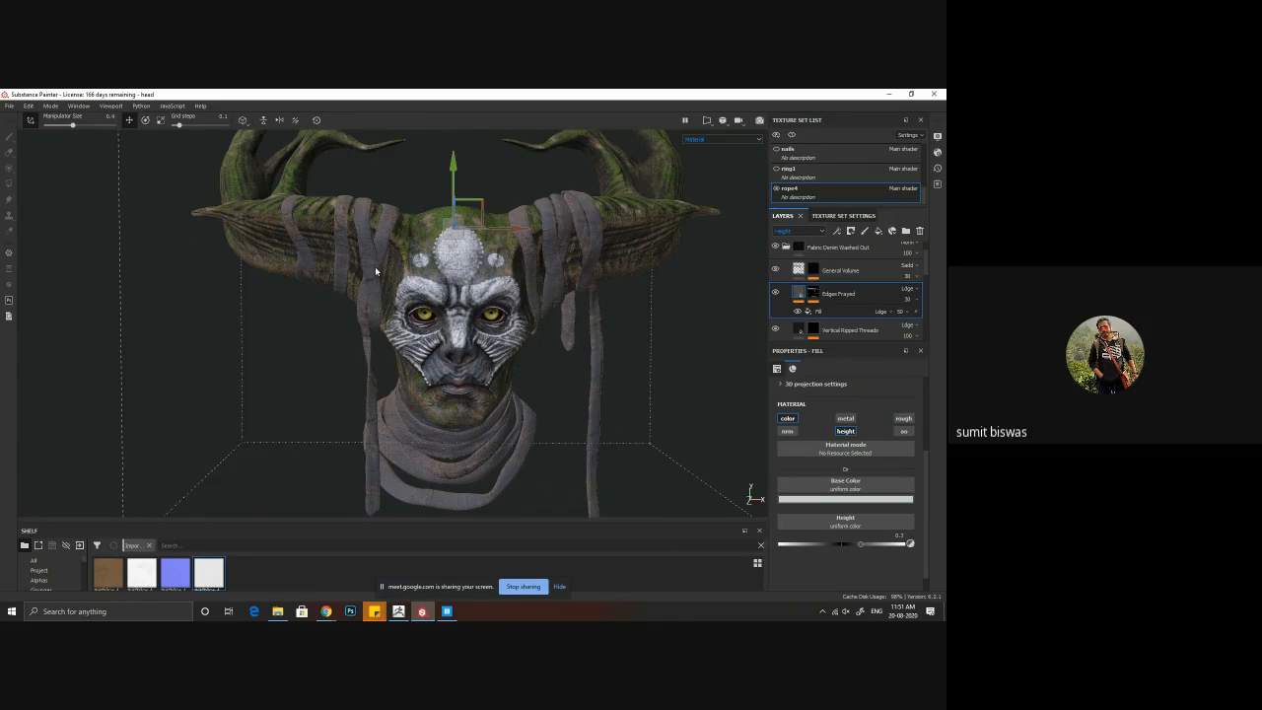
click(788, 231)
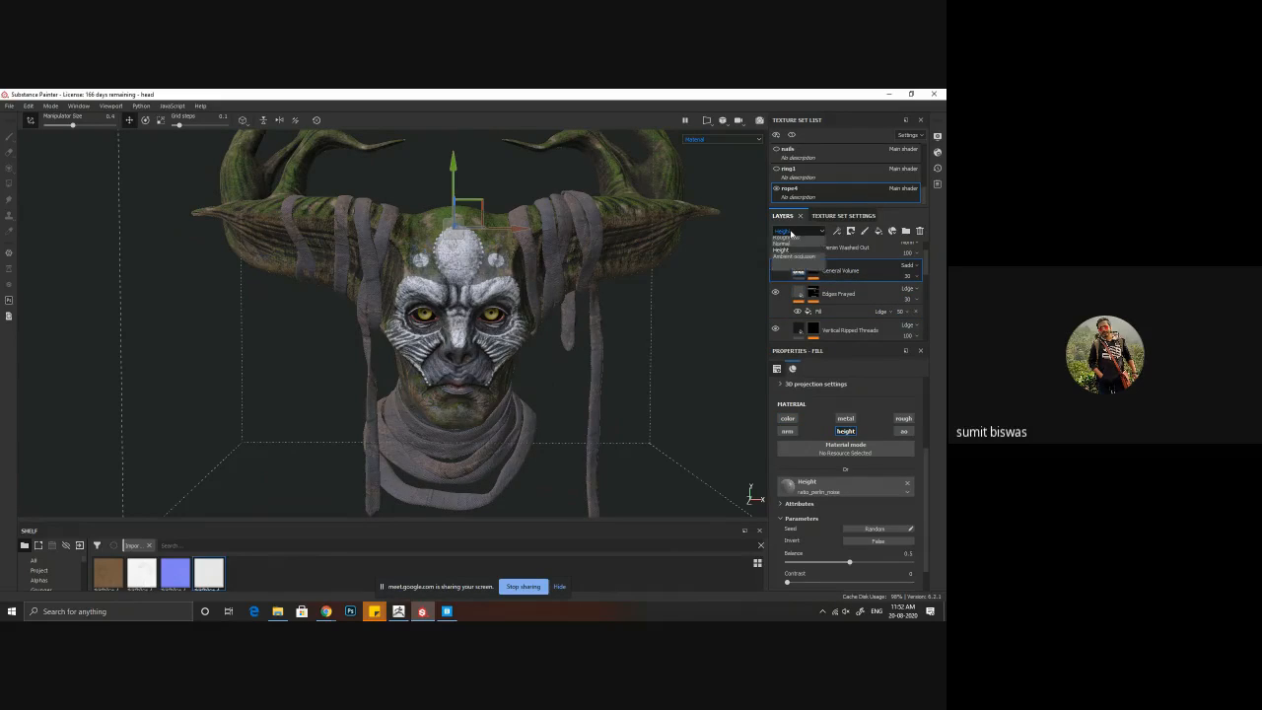
click(790, 242)
alt+right_drag(414, 368, 267, 334)
alt+middle_drag(542, 495, 516, 372)
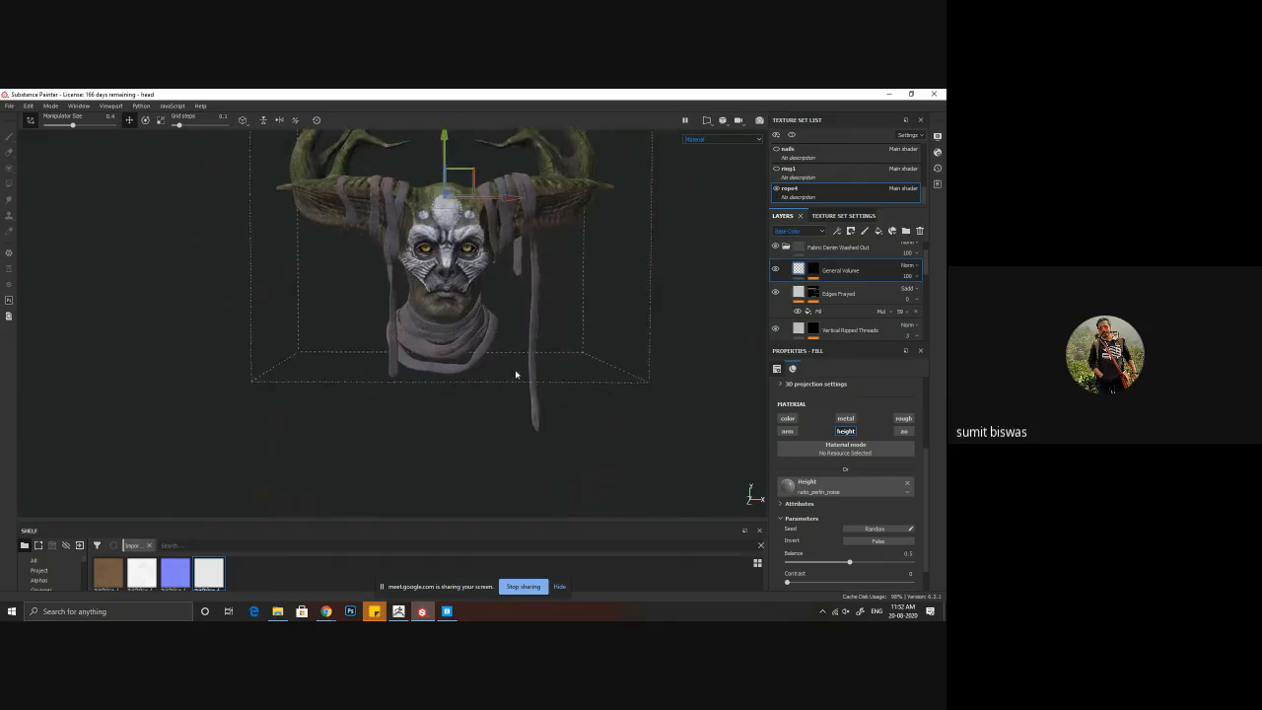
Step: Raise the Dirt Level of the mud layer's Dirt generator to about 0.82 and check the horn wraps up close
scroll(817, 280, up, 2)
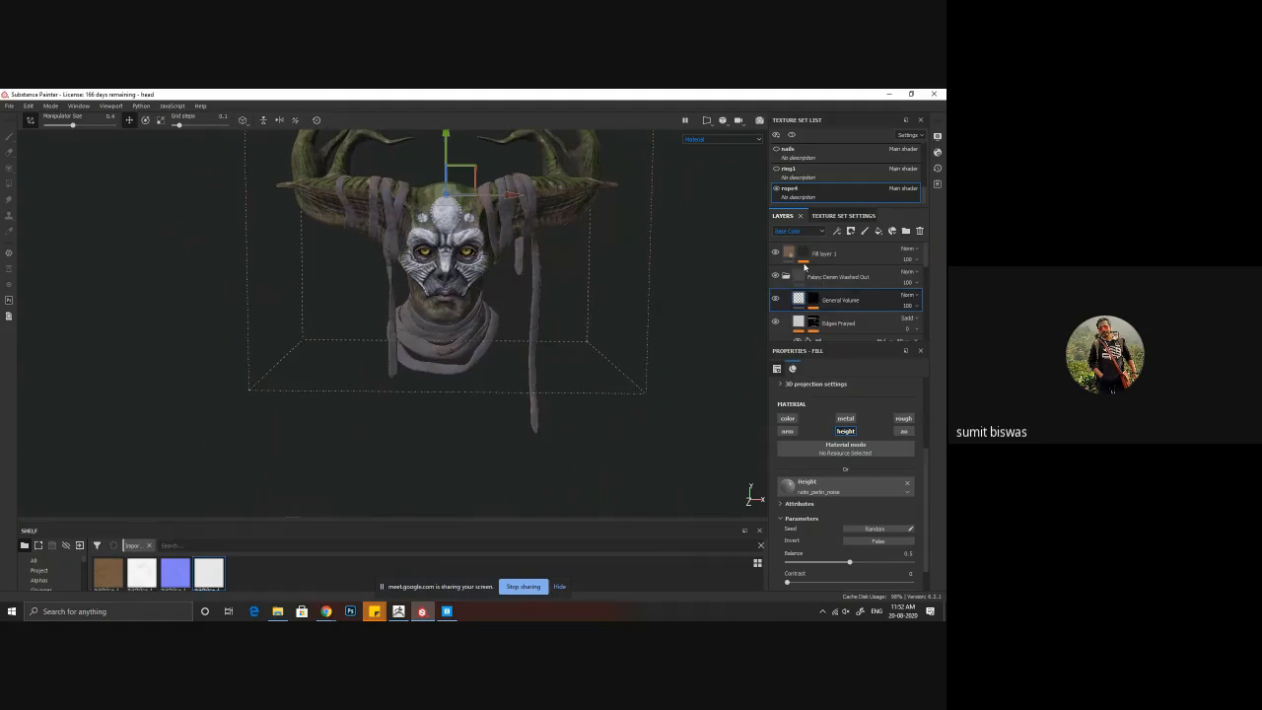
click(803, 255)
click(828, 272)
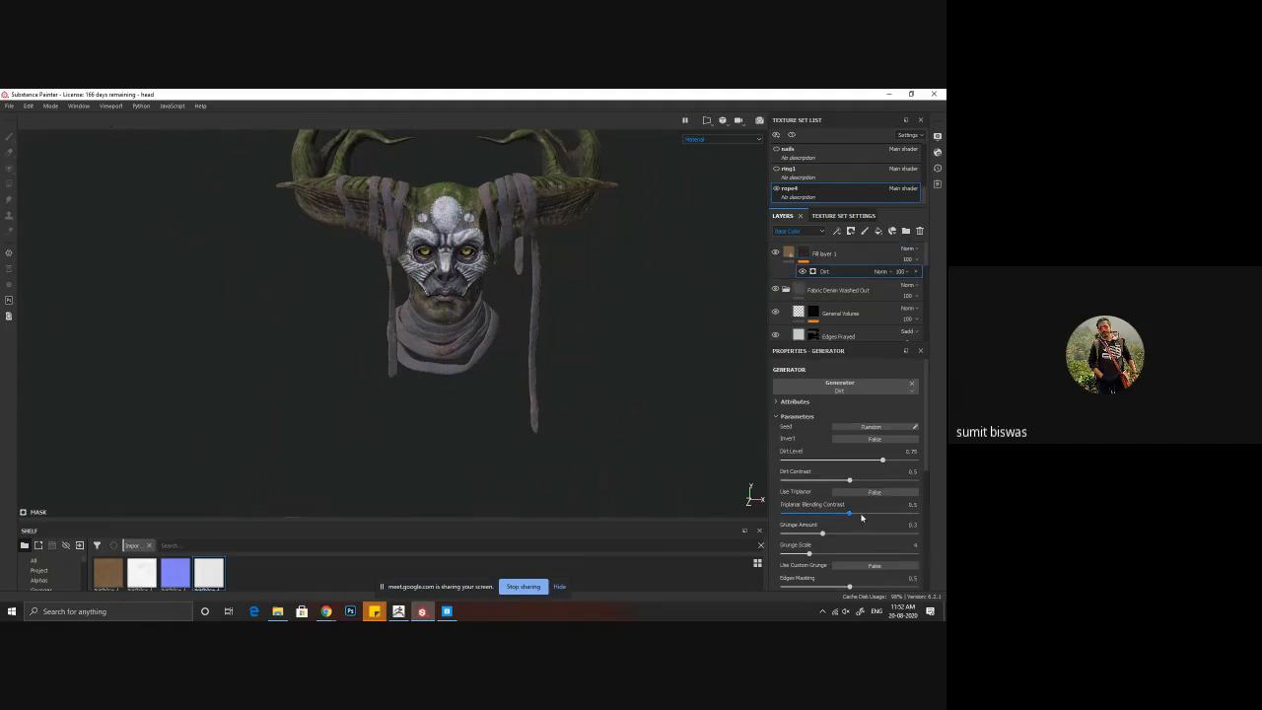
mouse_move(881, 462)
mouse_down()
mouse_move(913, 460)
mouse_move(891, 461)
mouse_up()
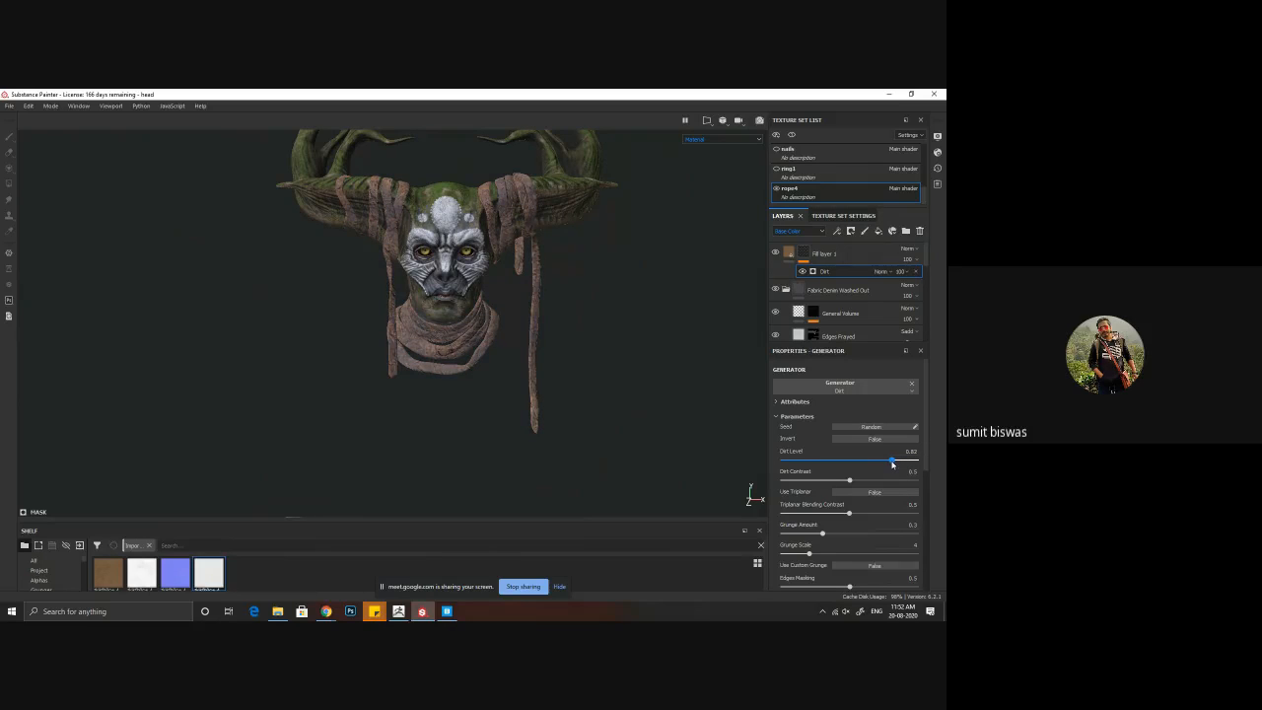
alt+middle_drag(432, 309, 428, 369)
alt+right_drag(523, 419, 650, 404)
alt+drag(522, 360, 503, 378)
alt+right_drag(504, 379, 542, 367)
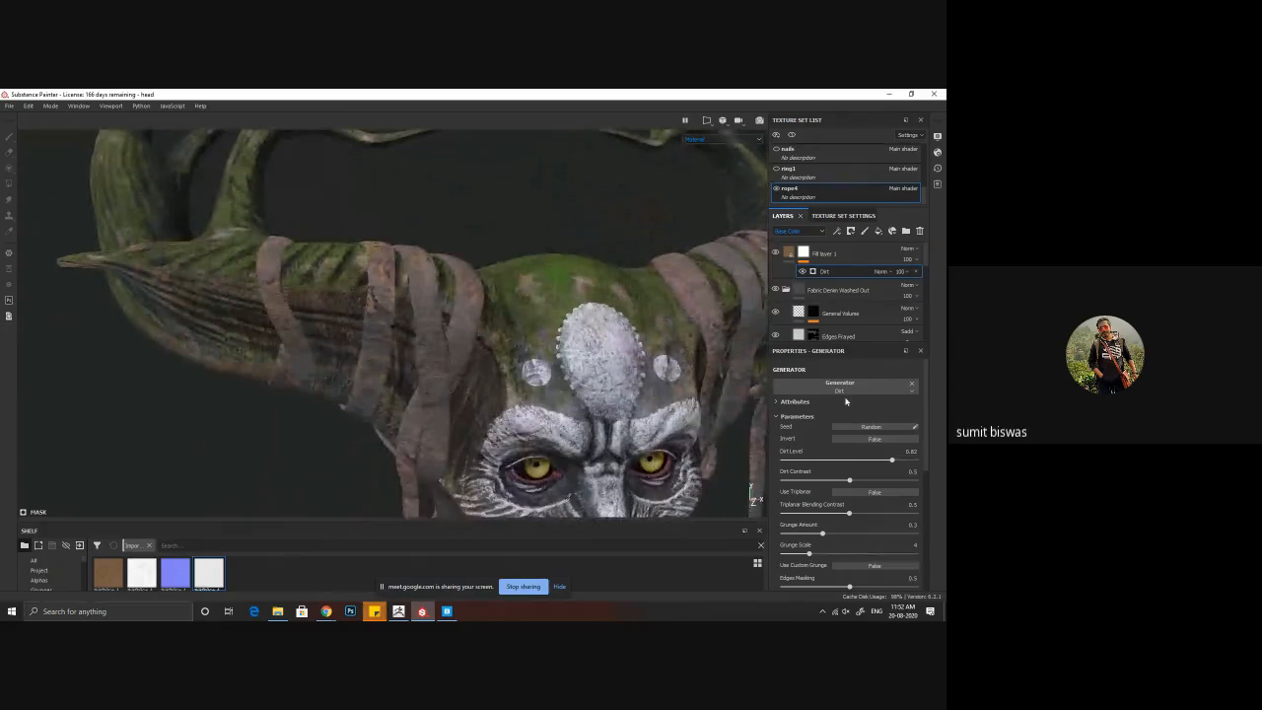
Step: Set the mud fill layer's UV scale to 5.11
click(789, 254)
scroll(877, 492, up, 4)
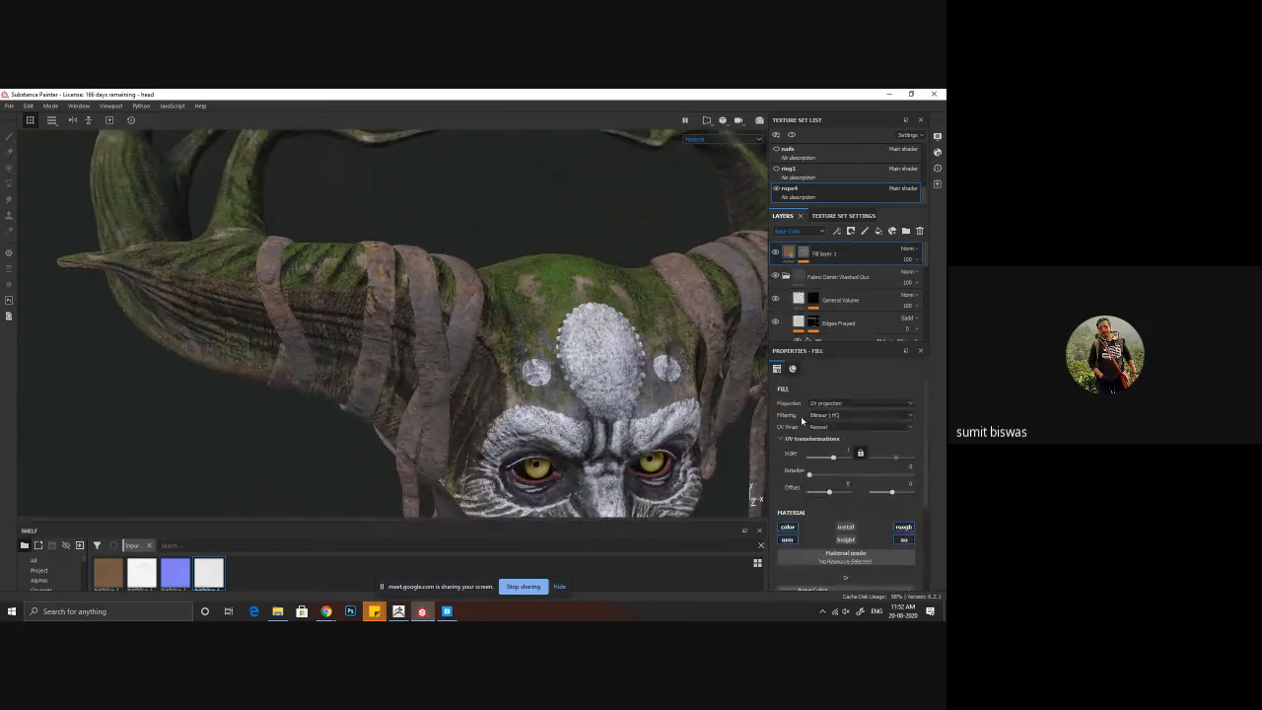
drag(837, 462, 836, 463)
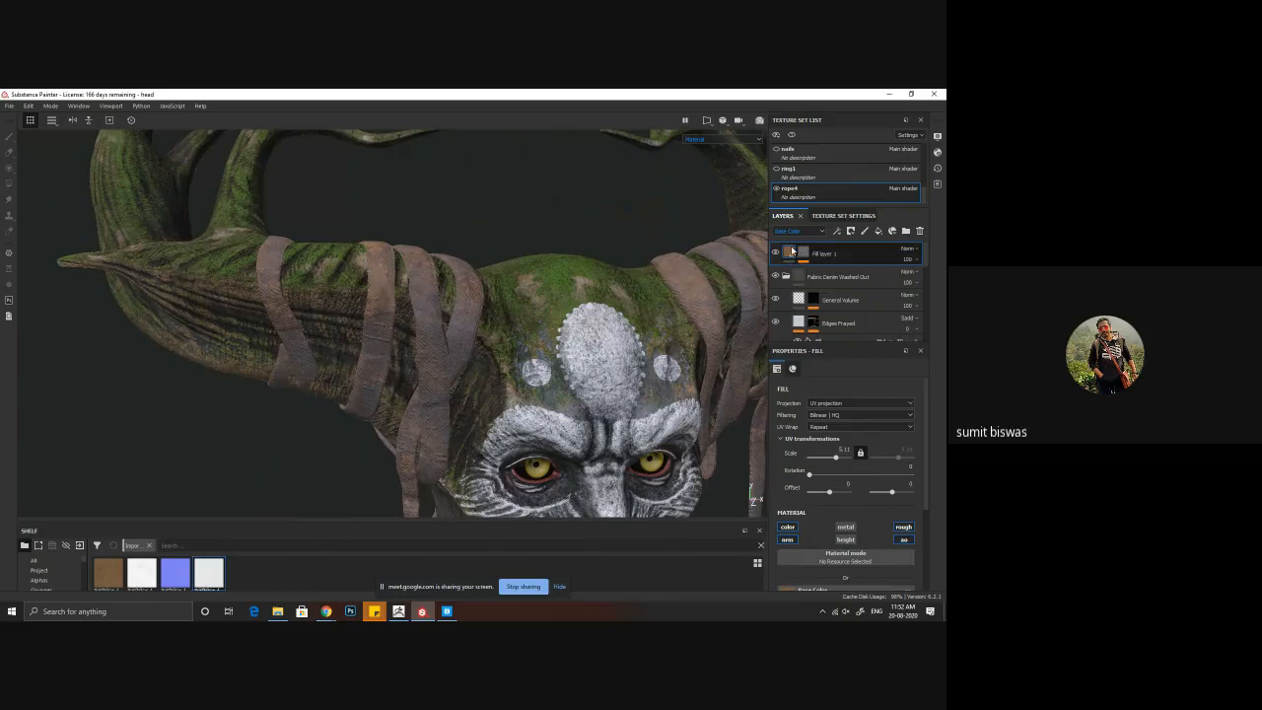
Step: Check the rope4 texture set settings and examine the rescaled mud on the horn, neck and hanging wraps
click(843, 215)
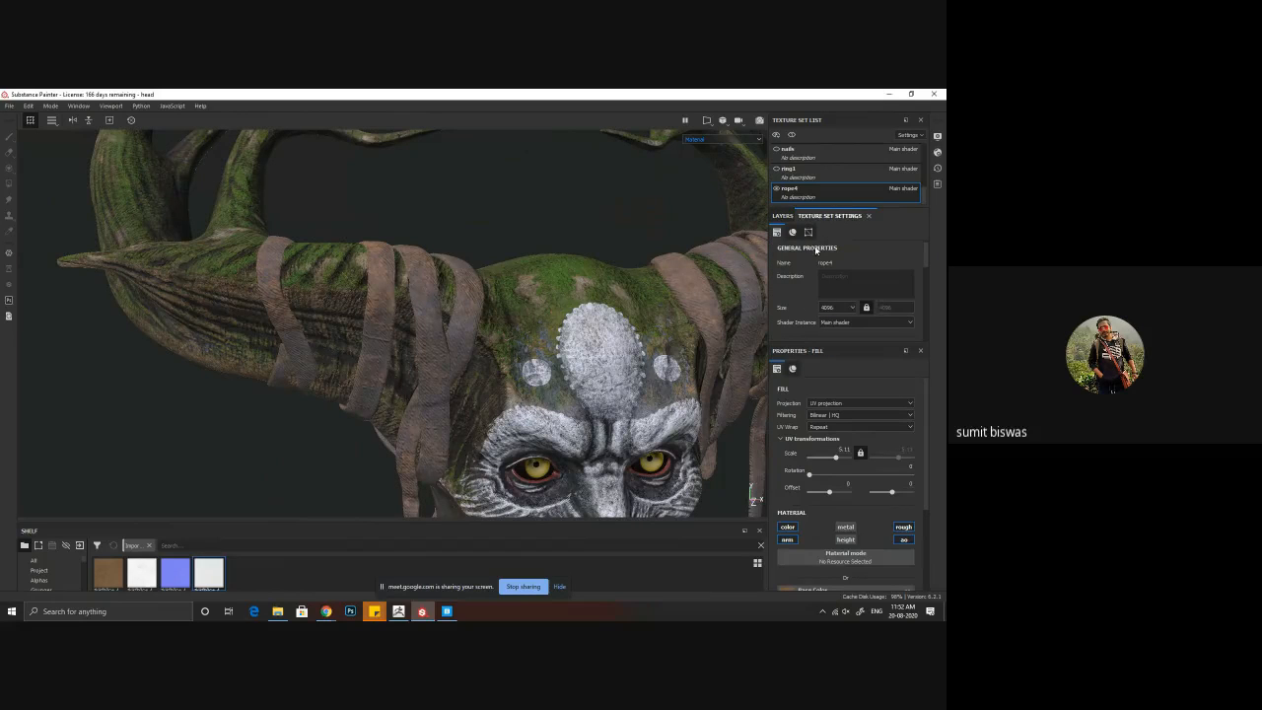
click(782, 215)
click(829, 215)
alt+right_drag(512, 345, 285, 318)
alt+middle_drag(617, 487, 471, 318)
alt+drag(631, 434, 586, 445)
alt+right_drag(585, 444, 498, 440)
mouse_move(498, 441)
alt+middle_down()
mouse_move(482, 344)
mouse_move(485, 447)
alt+middle_up()
alt+right_drag(485, 447, 567, 378)
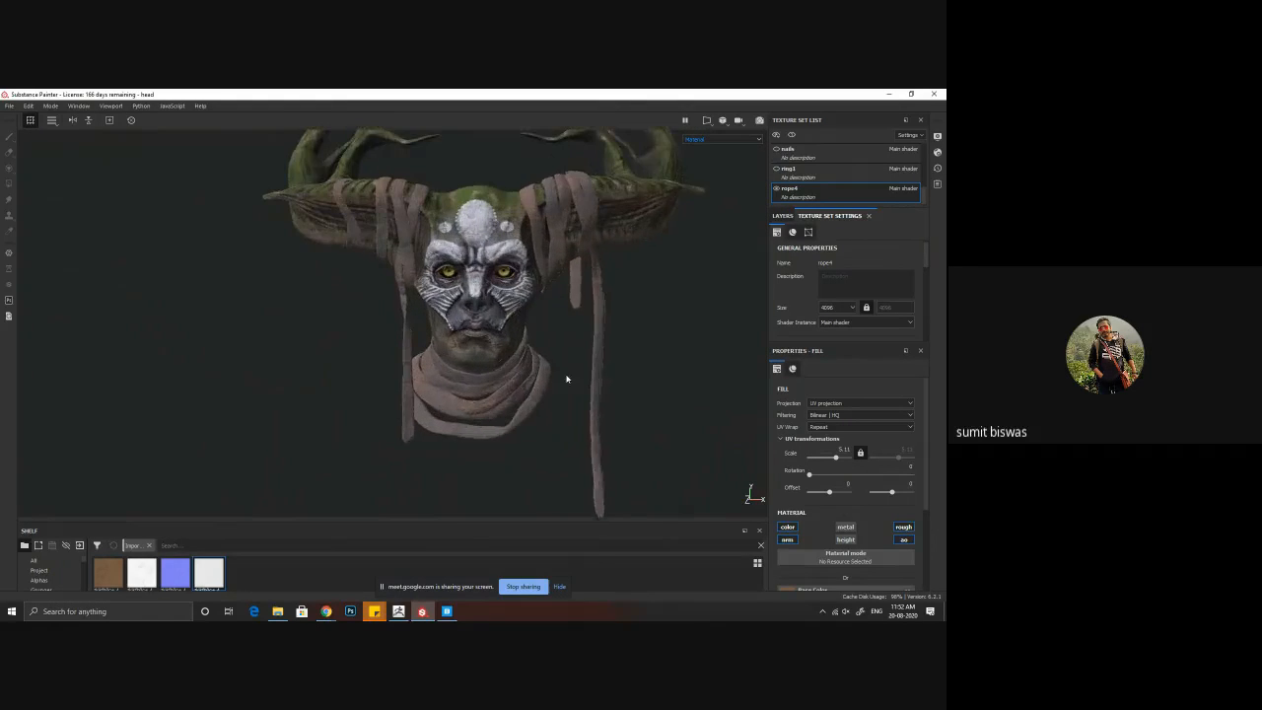
alt+middle_drag(516, 339, 510, 355)
alt+right_drag(510, 355, 593, 450)
alt+middle_drag(594, 450, 534, 373)
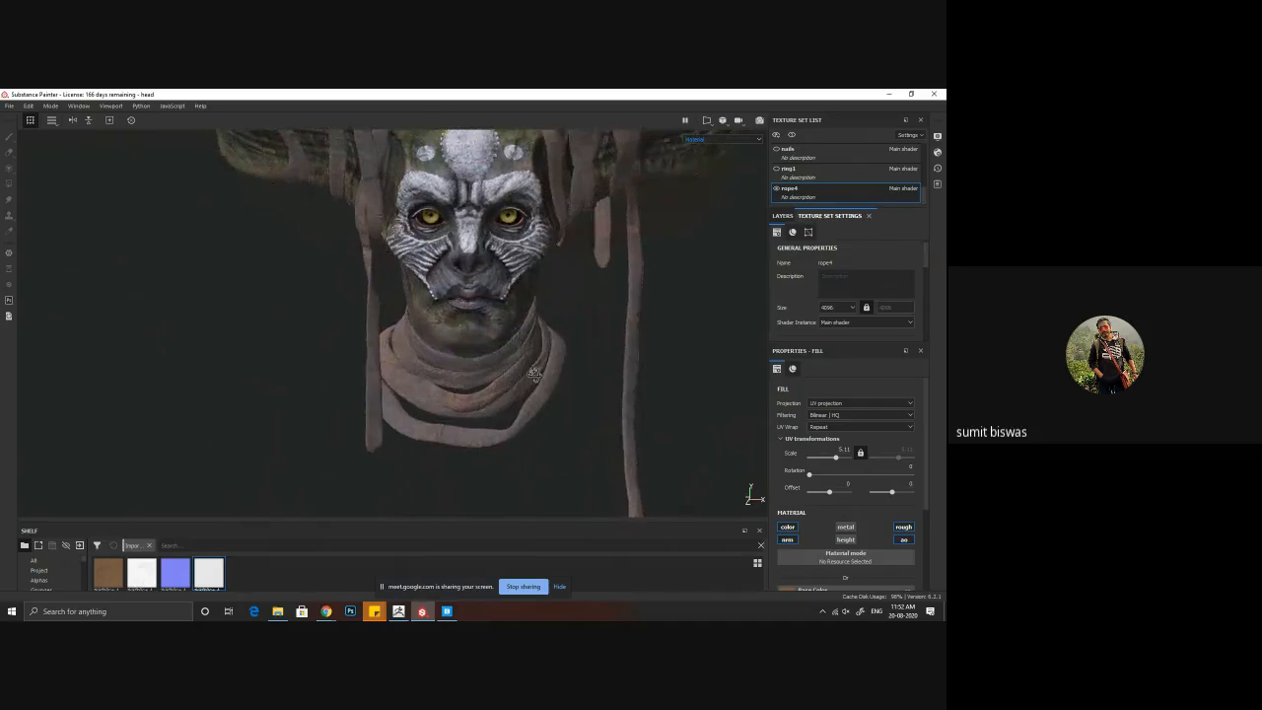
Step: Copy the dark Dirt-masked fill layer above white paint from the head texture set, leaving that layer visible
mouse_move(533, 372)
alt+right_down()
mouse_move(563, 381)
mouse_move(552, 387)
alt+right_up()
click(781, 215)
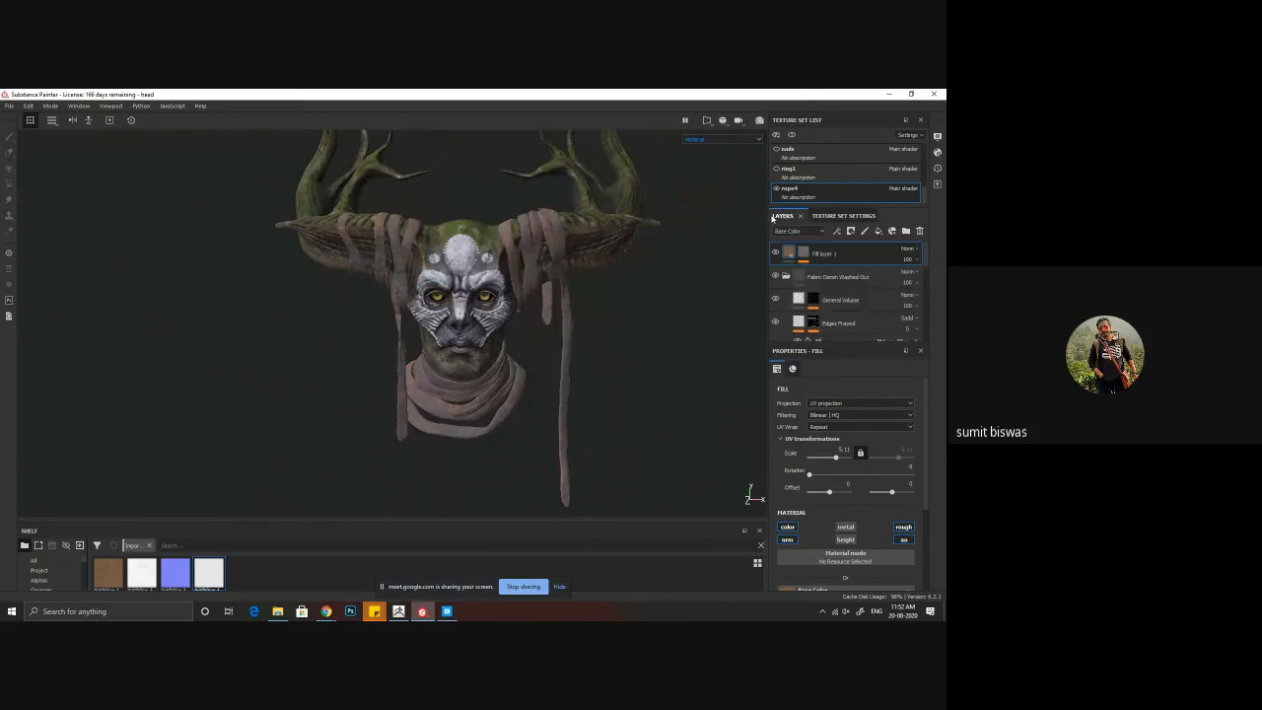
scroll(823, 176, up, 3)
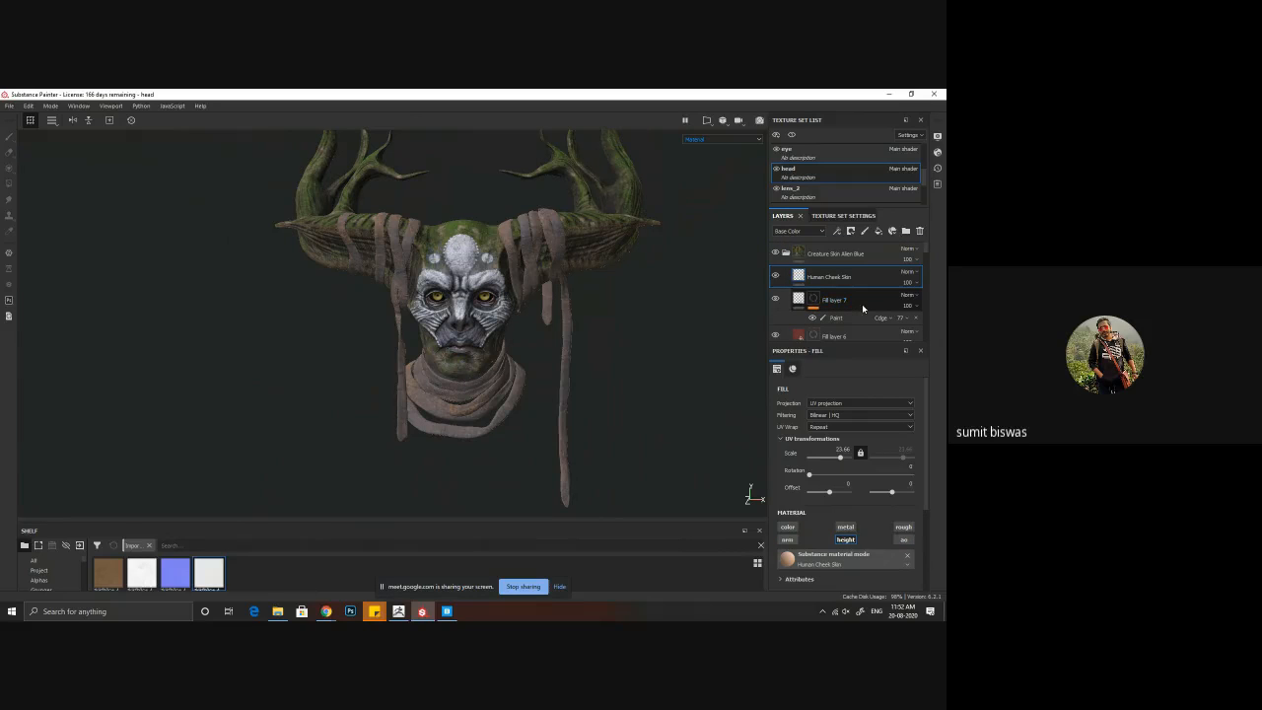
scroll(860, 308, down, 3)
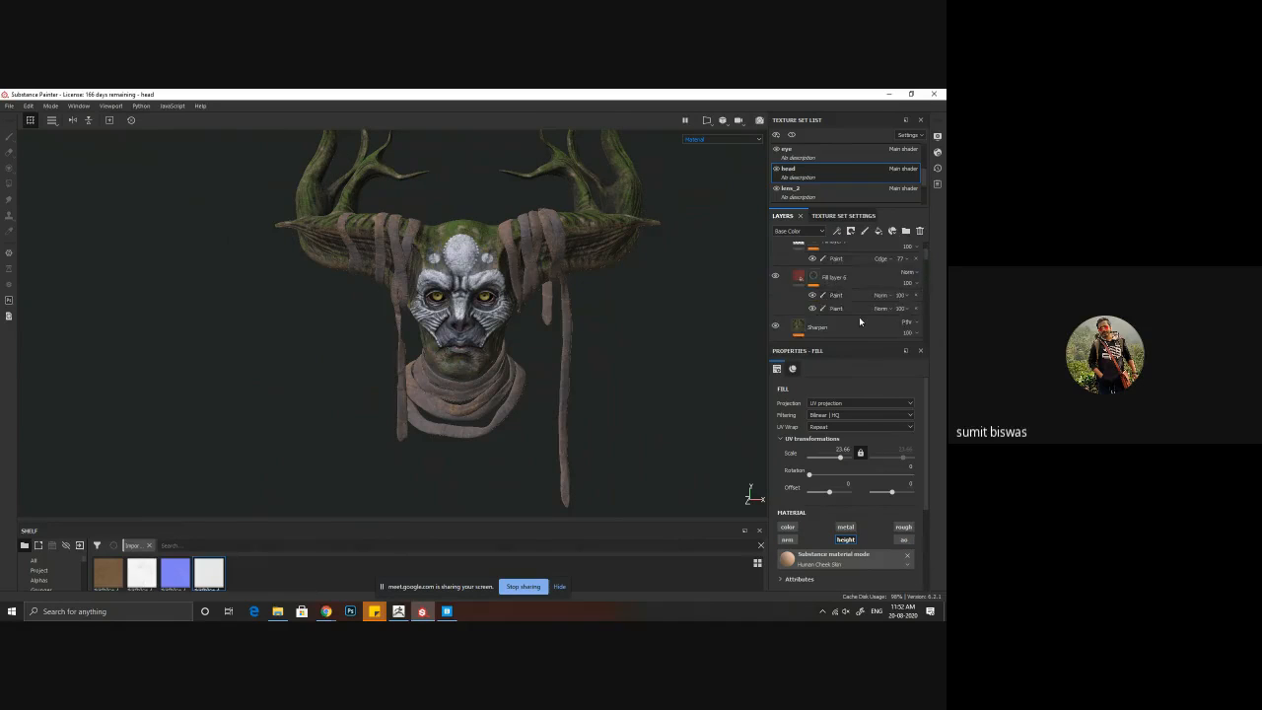
scroll(859, 317, down, 3)
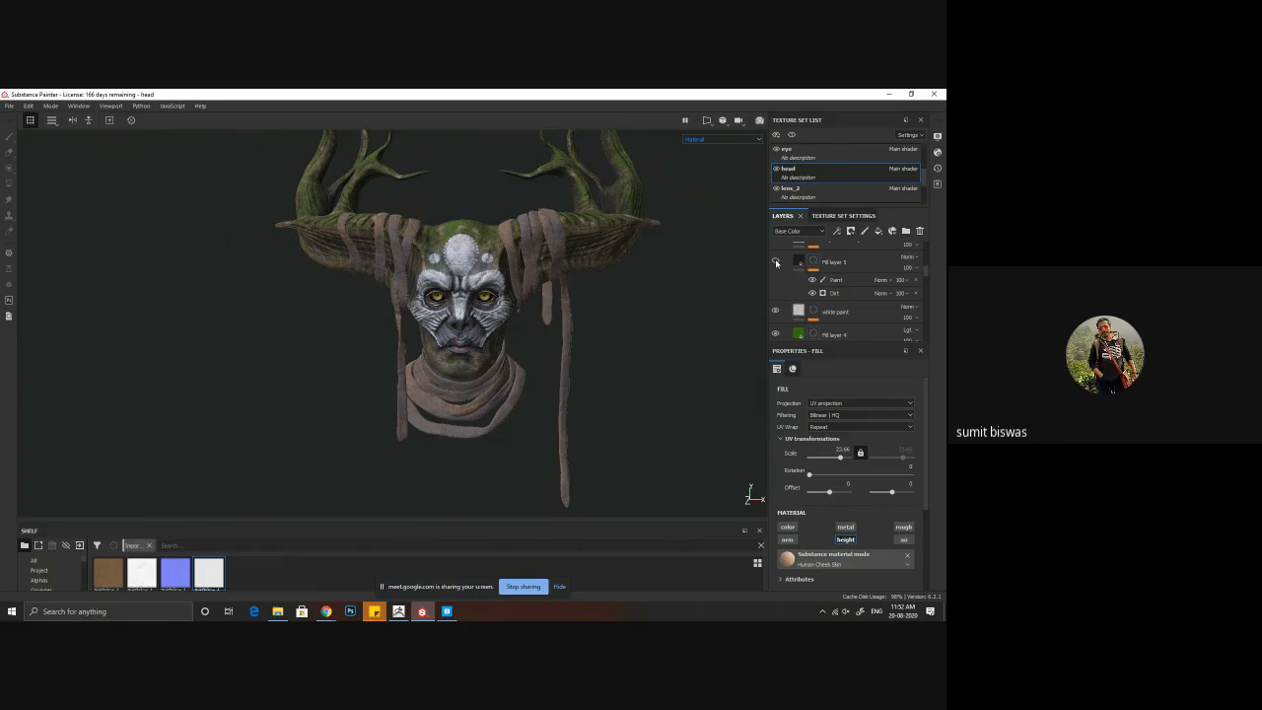
click(776, 262)
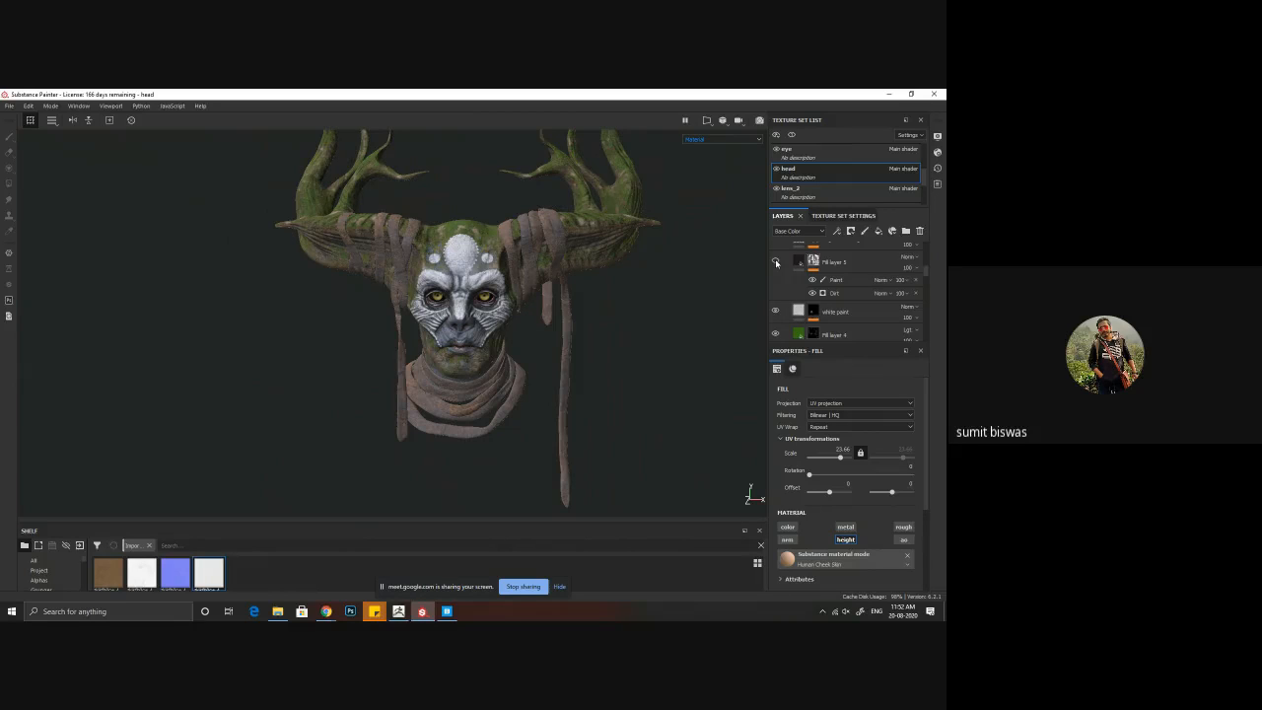
right_click(851, 262)
click(853, 252)
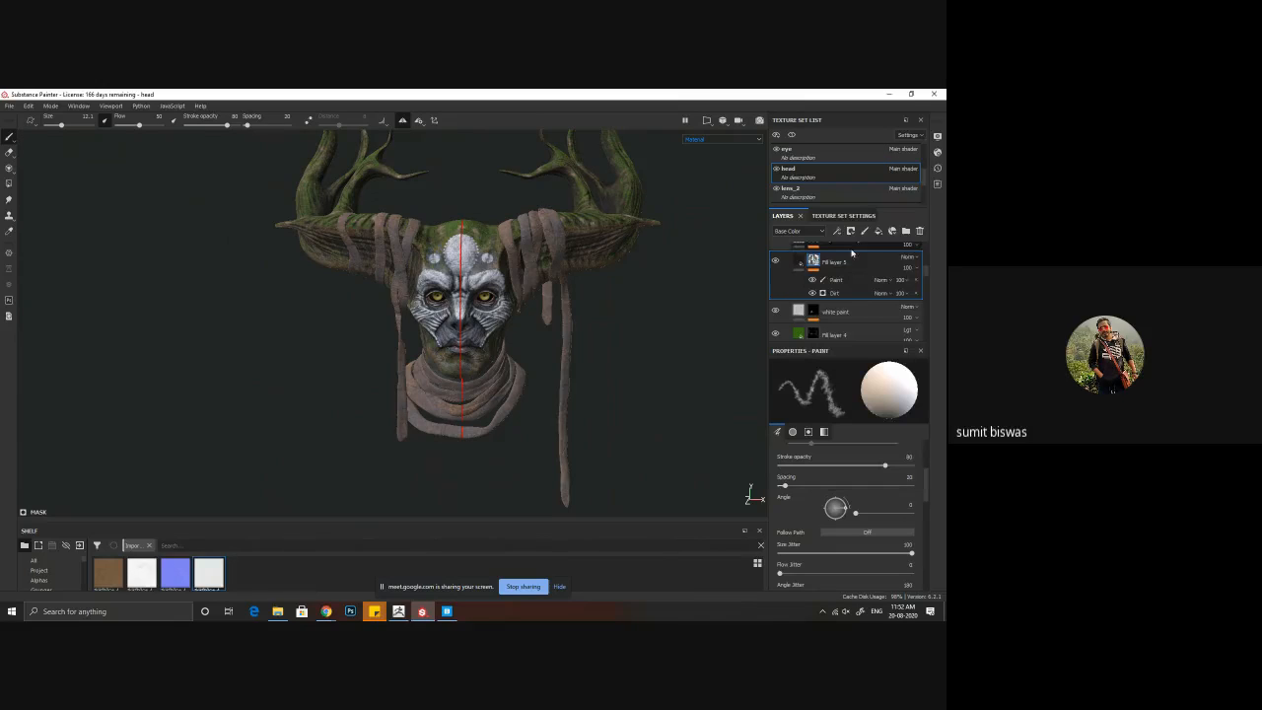
Step: Paste the copied dark fill layer above the mud fill layer in the rope4 texture set
scroll(813, 197, down, 3)
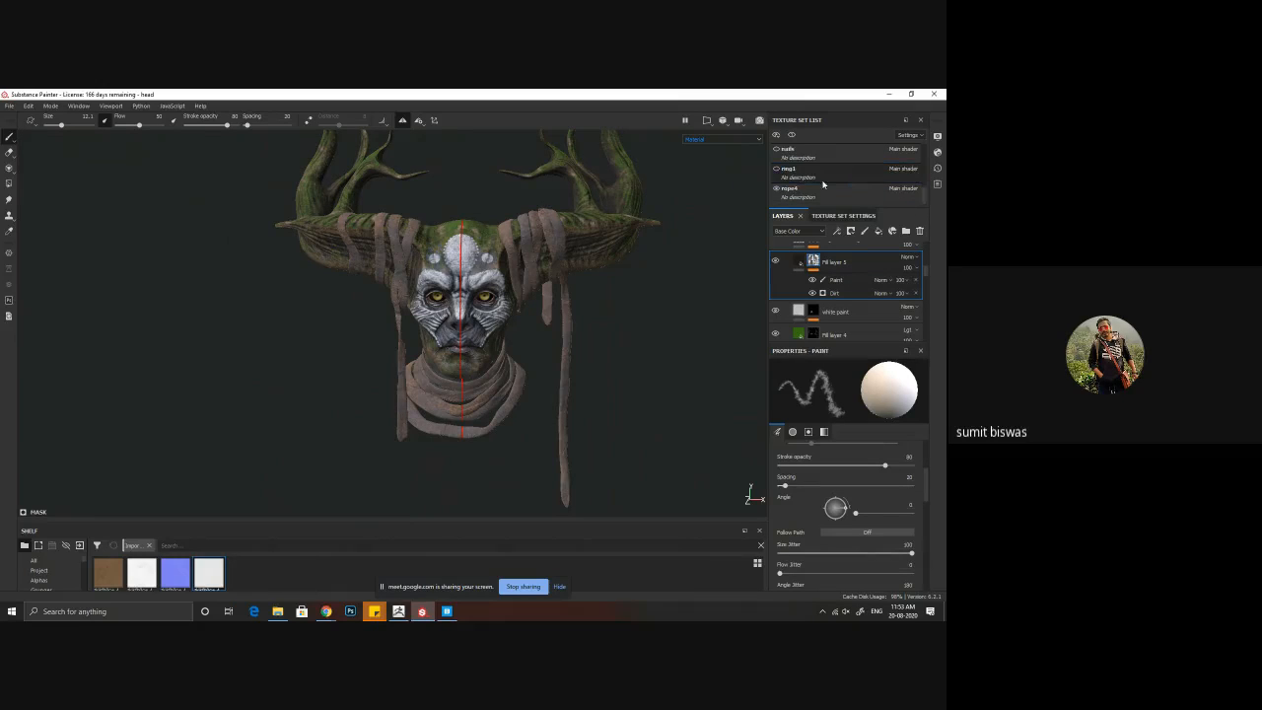
click(813, 196)
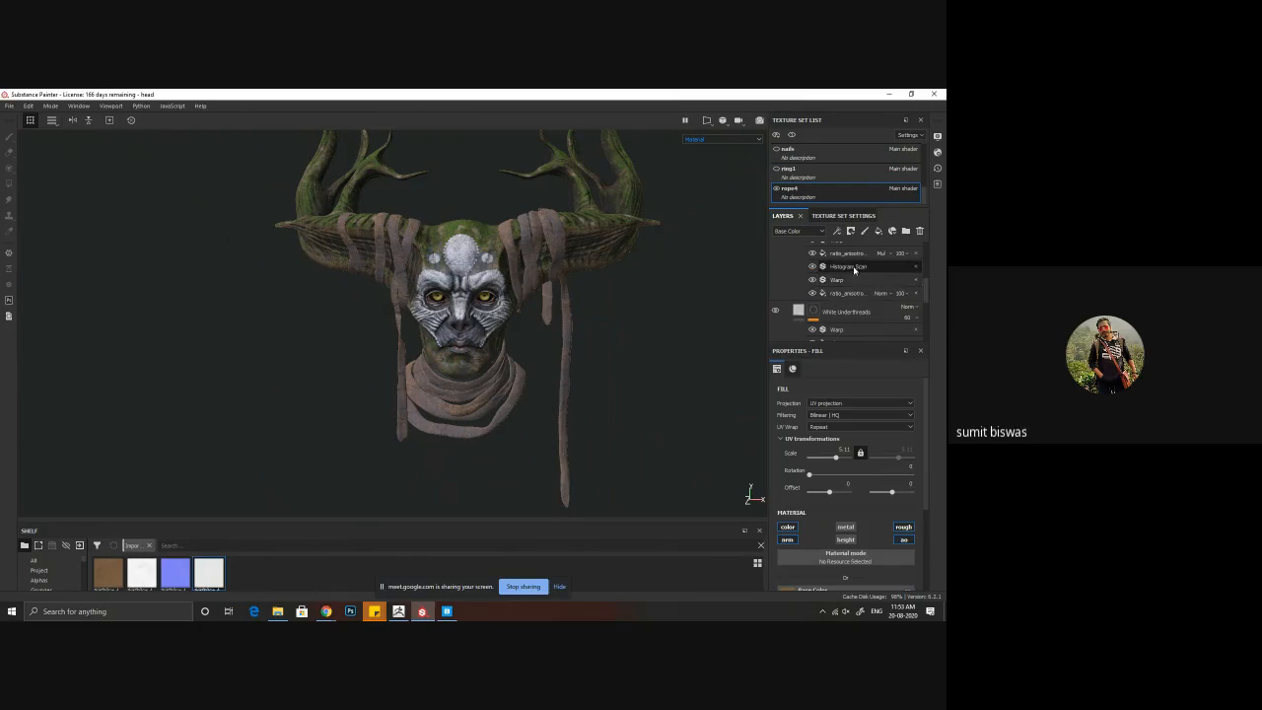
scroll(836, 308, up, 3)
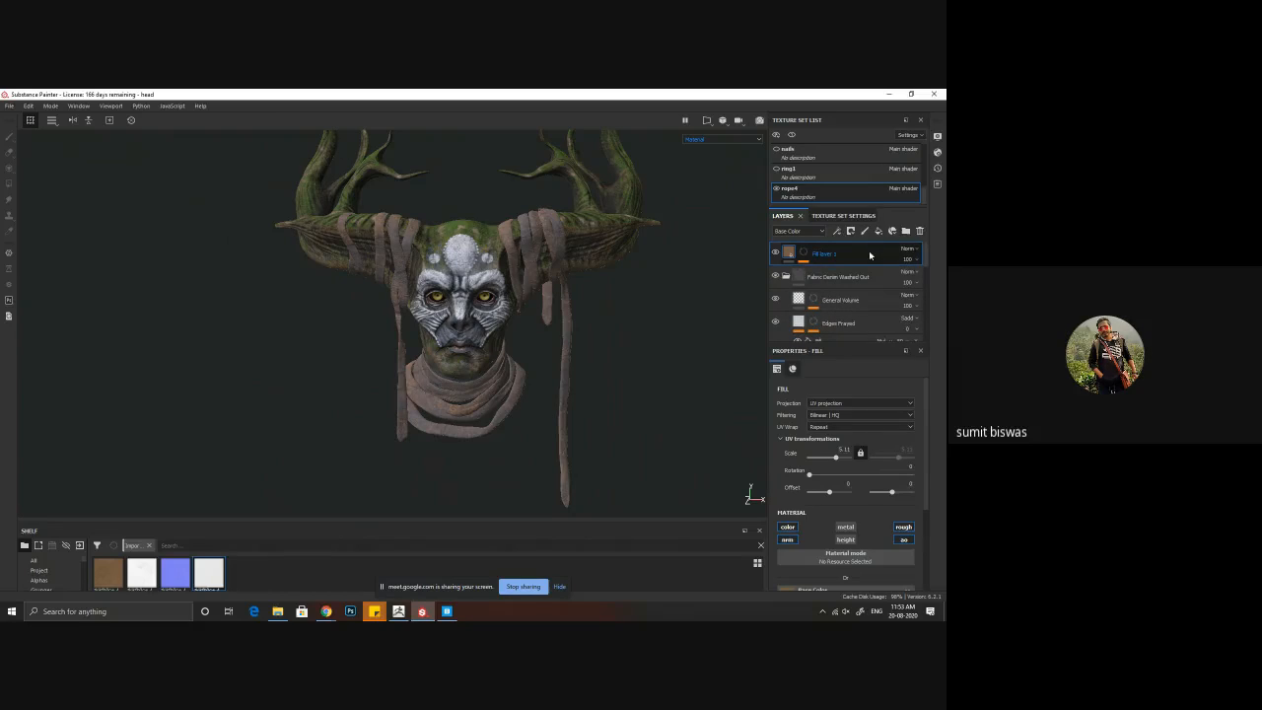
right_click(869, 251)
click(851, 264)
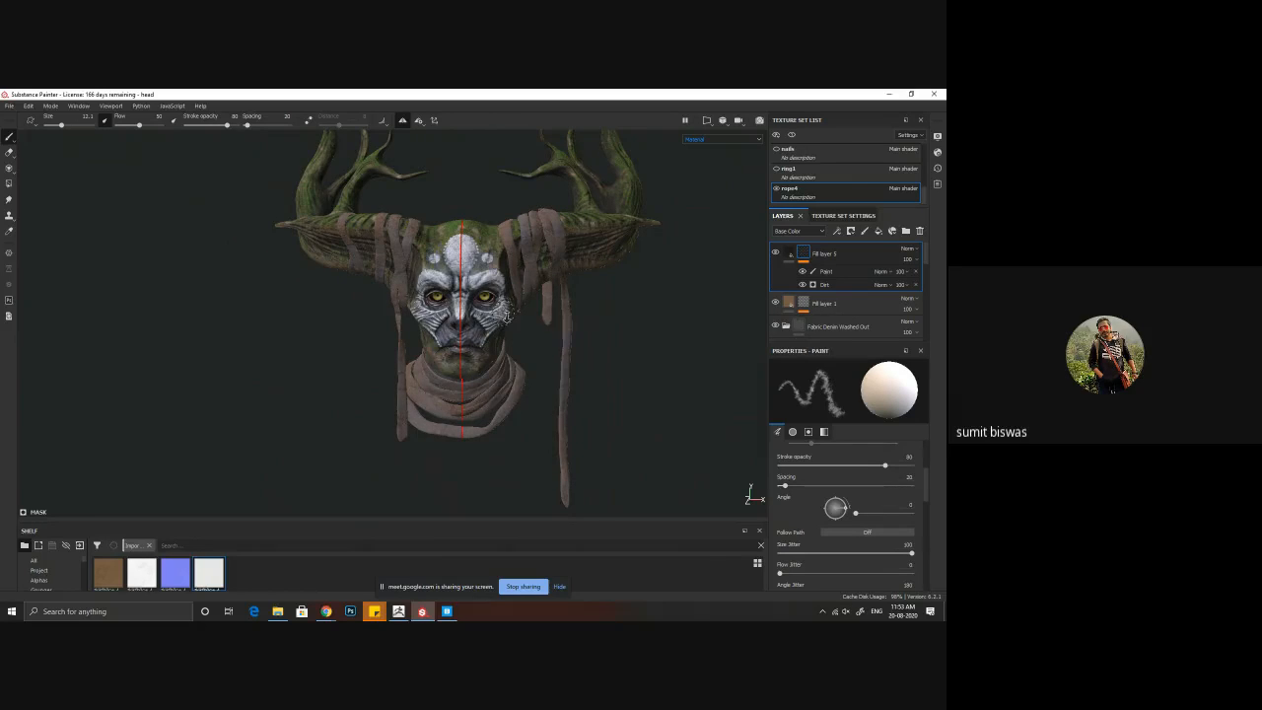
Step: Compare the wraps with the pasted dark fill layer hidden and shown, viewing the horn wraps up close
alt+right_drag(508, 316, 738, 451)
alt+drag(738, 451, 586, 369)
alt+right_drag(585, 369, 643, 404)
click(776, 253)
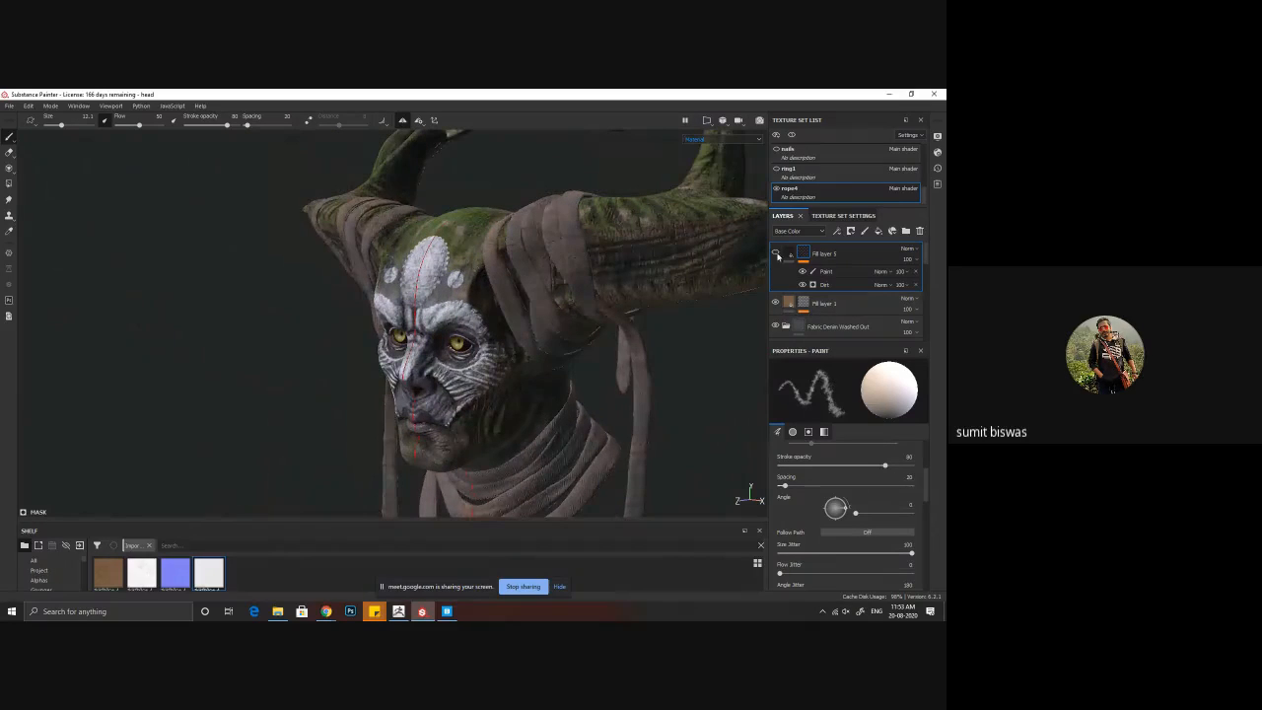
click(776, 254)
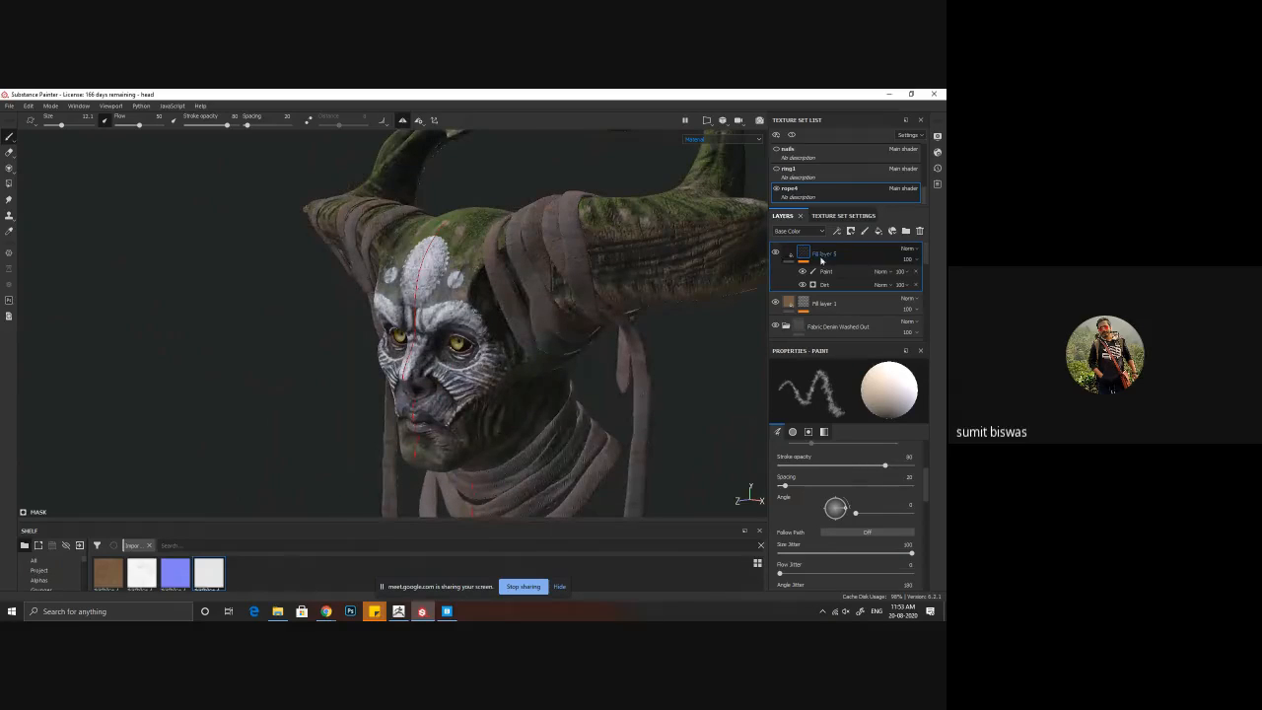
Step: Delete the Paint effect from the pasted dark layer's mask and move the layer below the mud fill layer
click(831, 285)
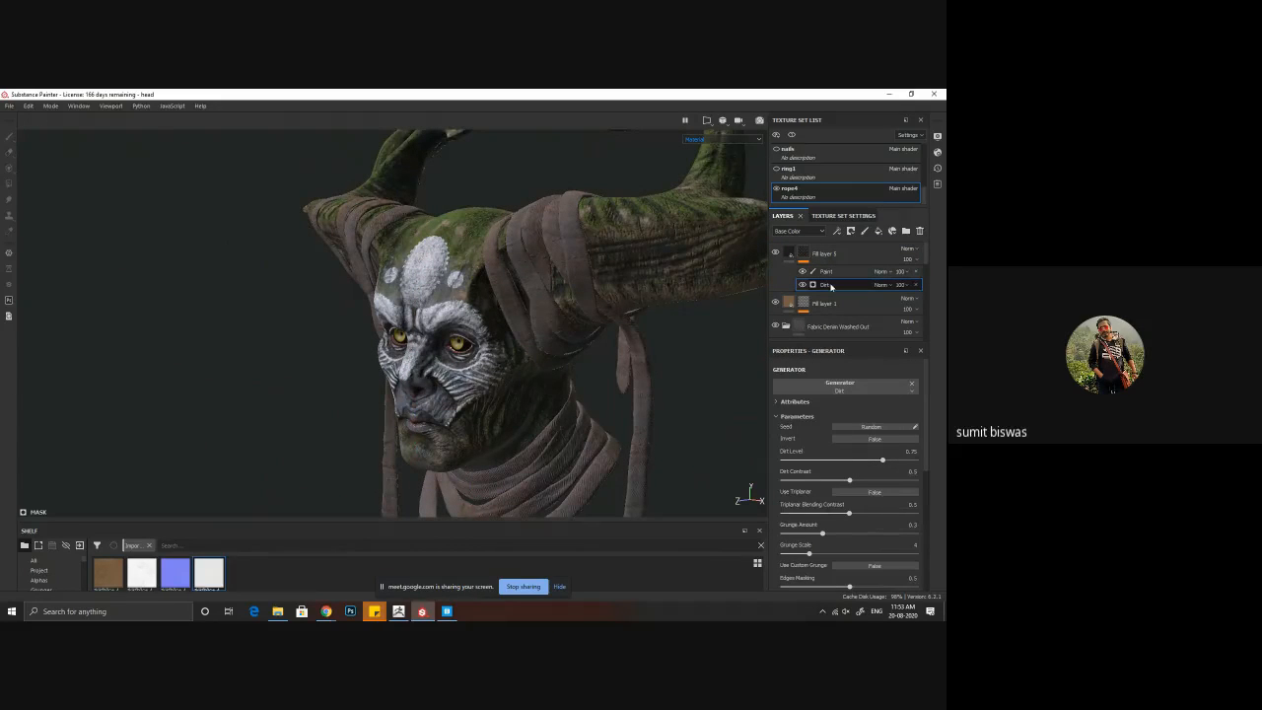
click(916, 272)
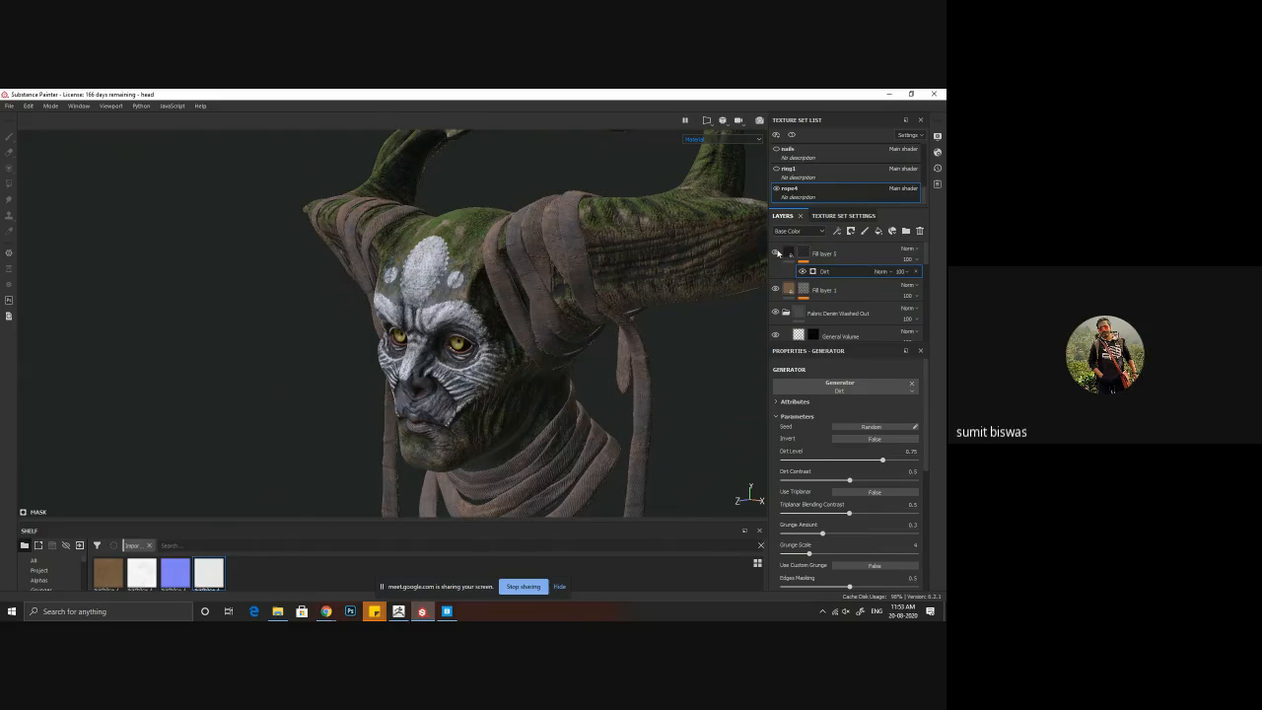
click(777, 254)
drag(847, 275, 840, 300)
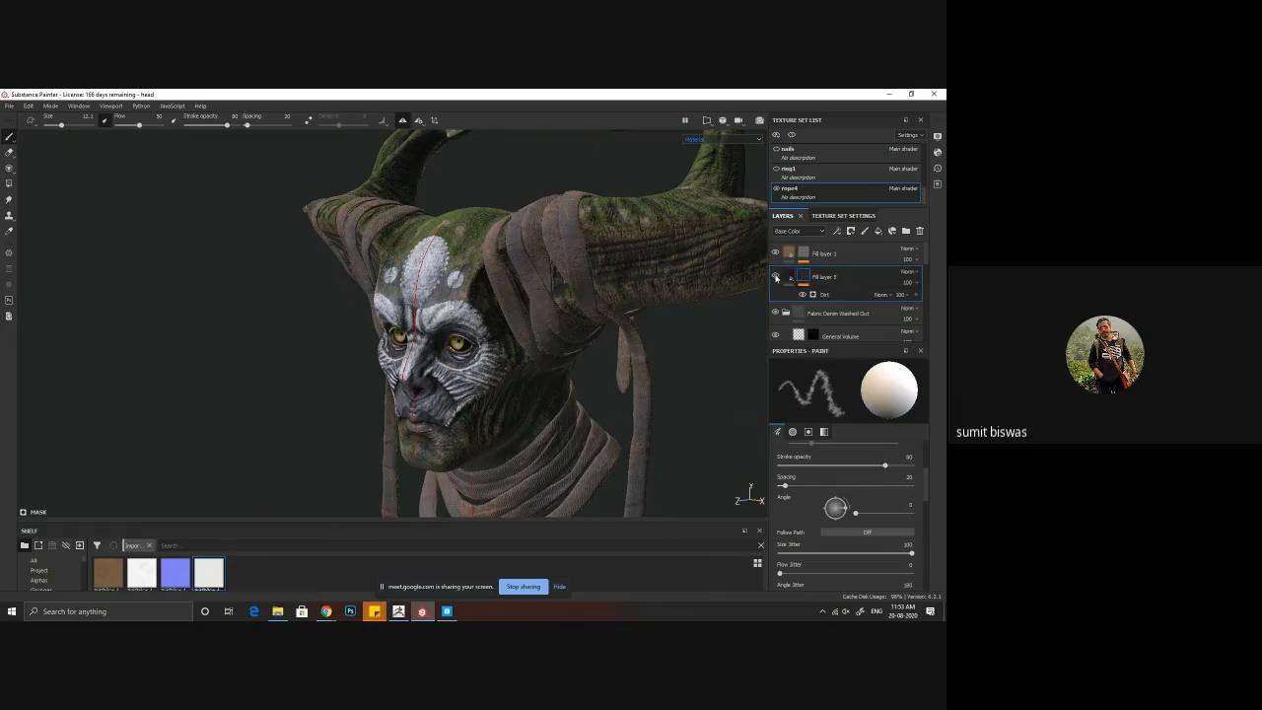
Step: Raise the Dirt Level of the dark fill layer's Dirt generator to about 0.9
click(827, 294)
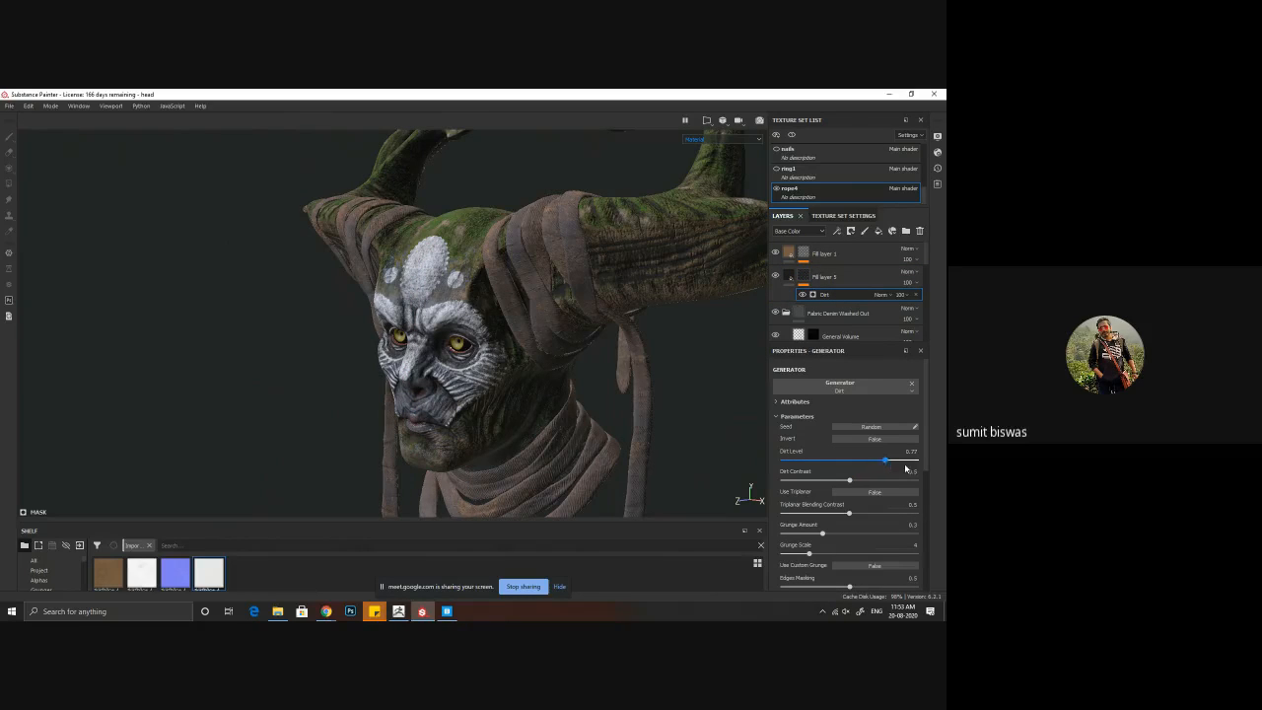
click(905, 463)
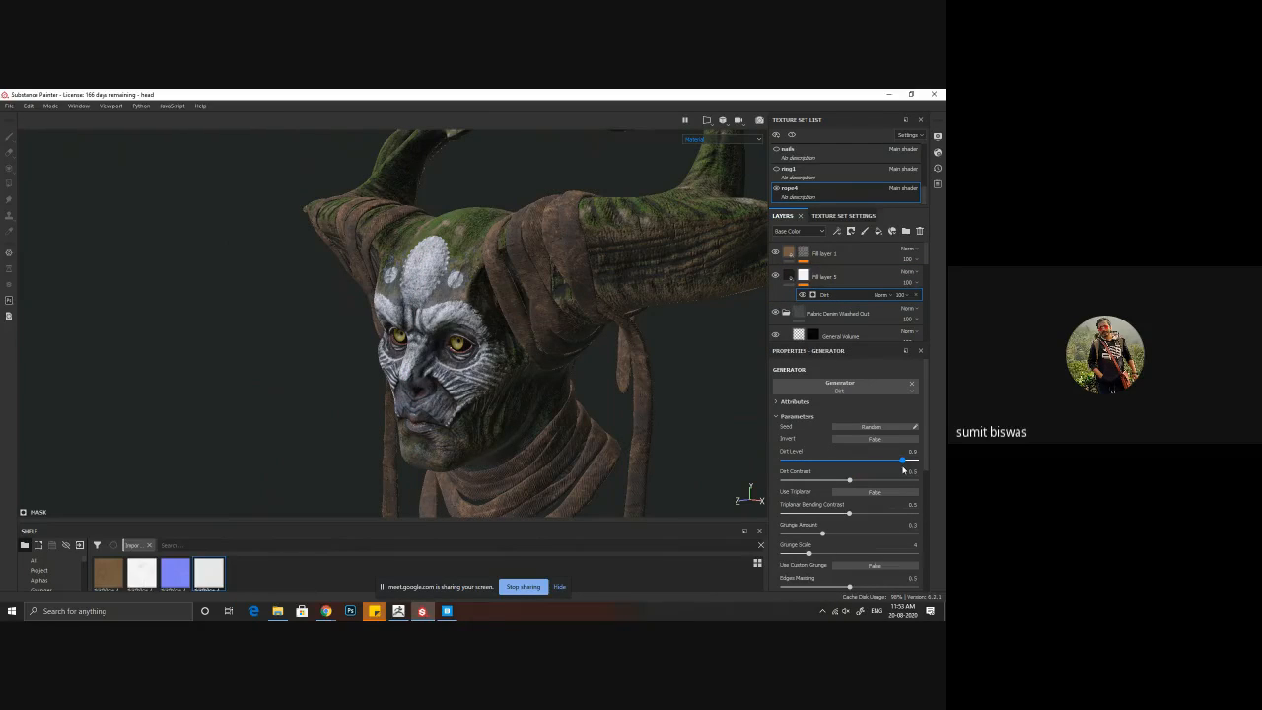
alt+drag(611, 383, 558, 366)
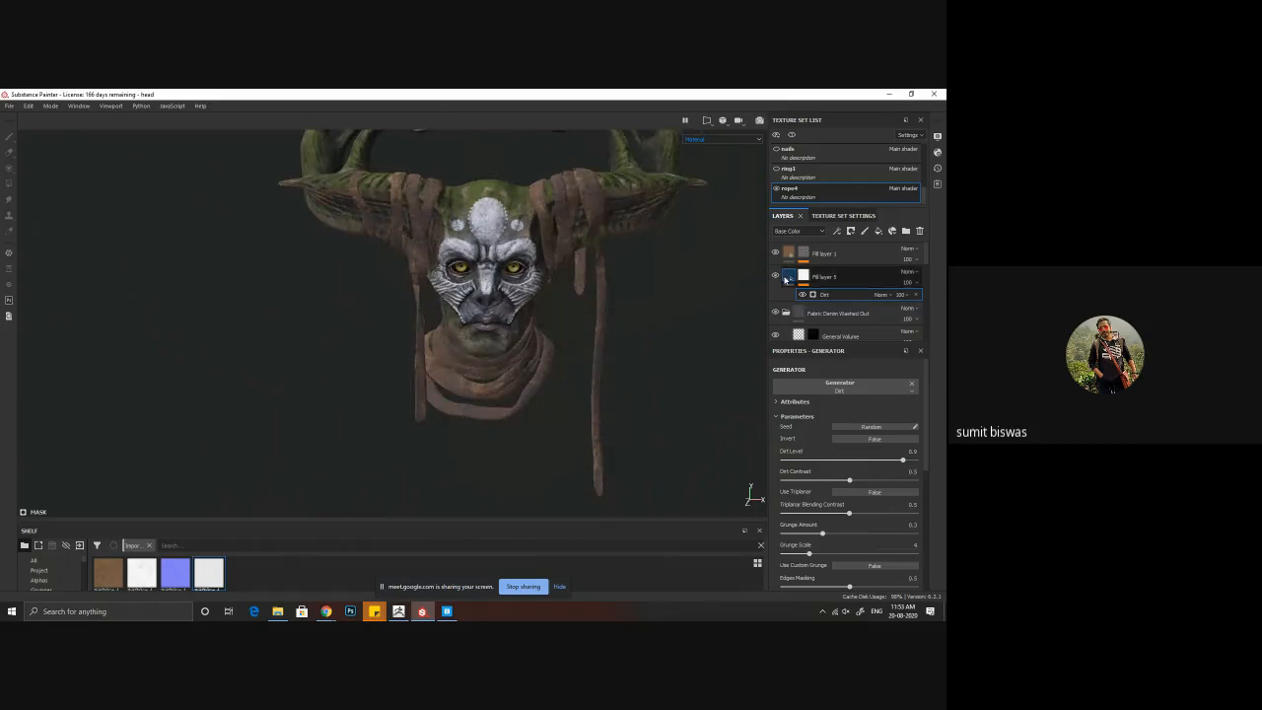
Step: Compare the wraps with the dark fill layer and the mud fill layer each hidden and shown
click(776, 276)
click(776, 276)
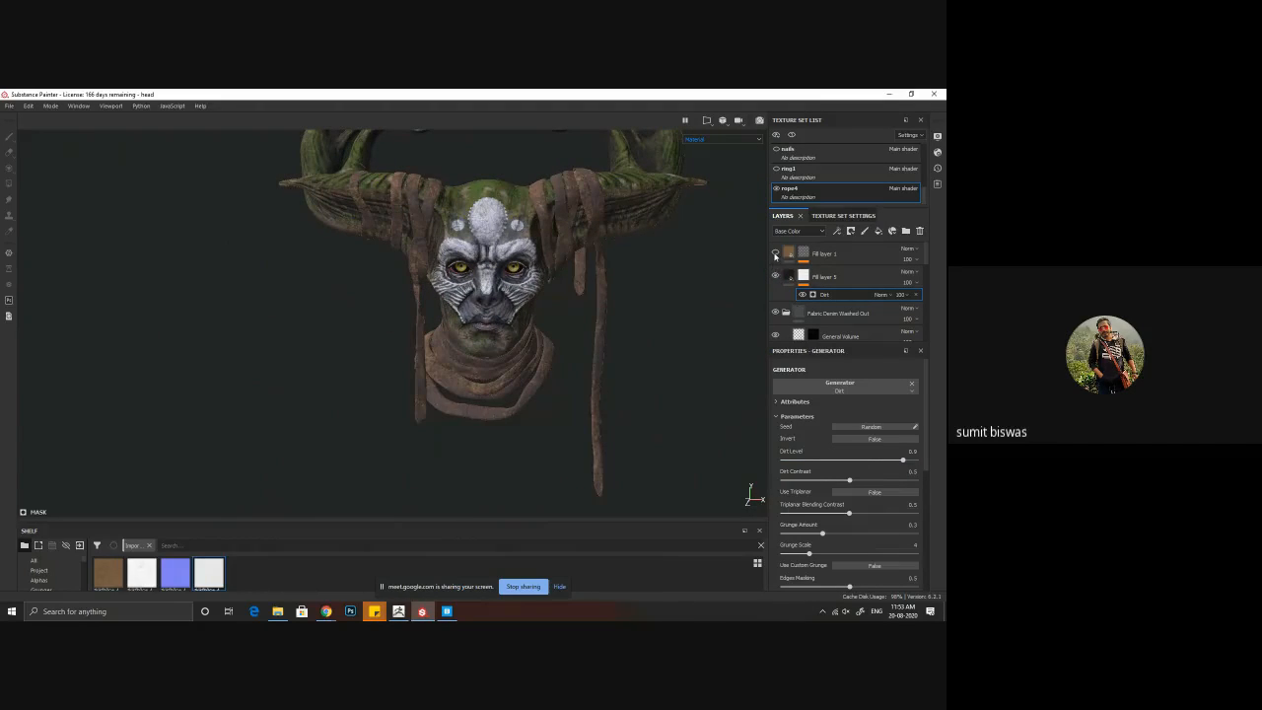
click(776, 254)
click(775, 253)
click(775, 254)
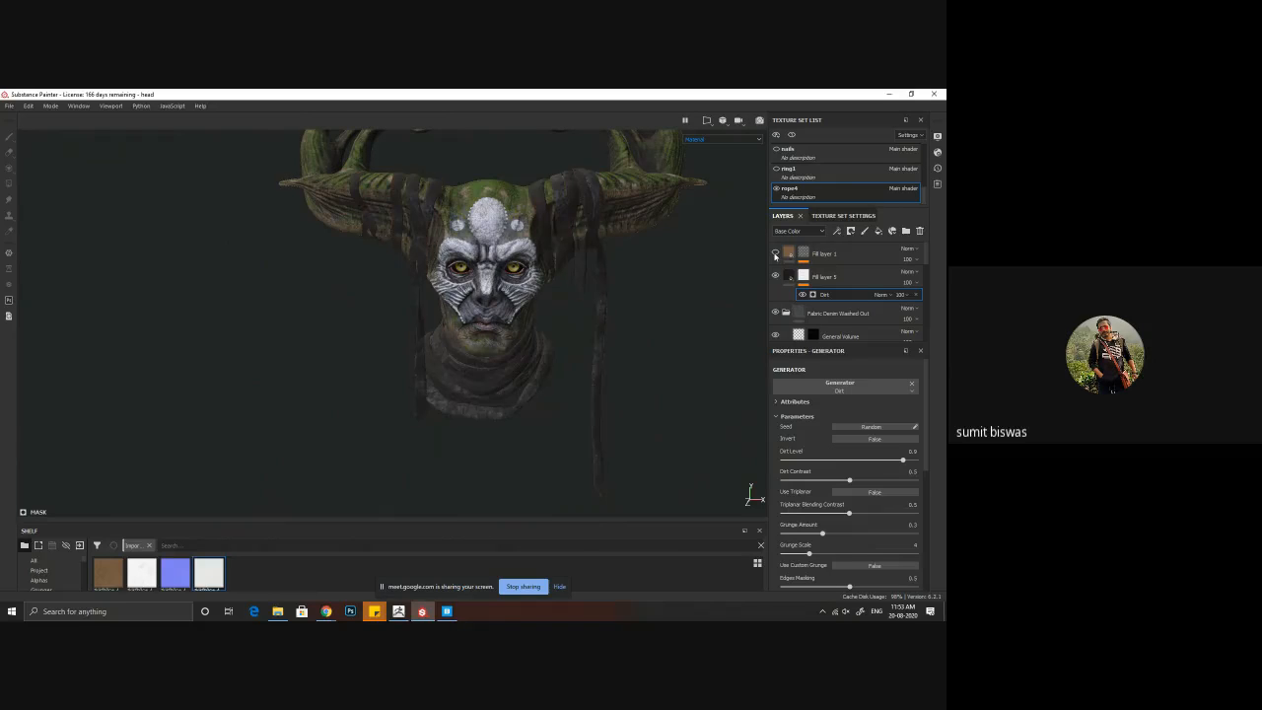
click(776, 255)
Step: Examine the weathered wraps from the front and back, then inspect the back of the head and neck closely
alt+drag(601, 266, 480, 281)
alt+right_drag(480, 281, 512, 307)
alt+drag(513, 308, 476, 292)
alt+right_drag(477, 293, 510, 358)
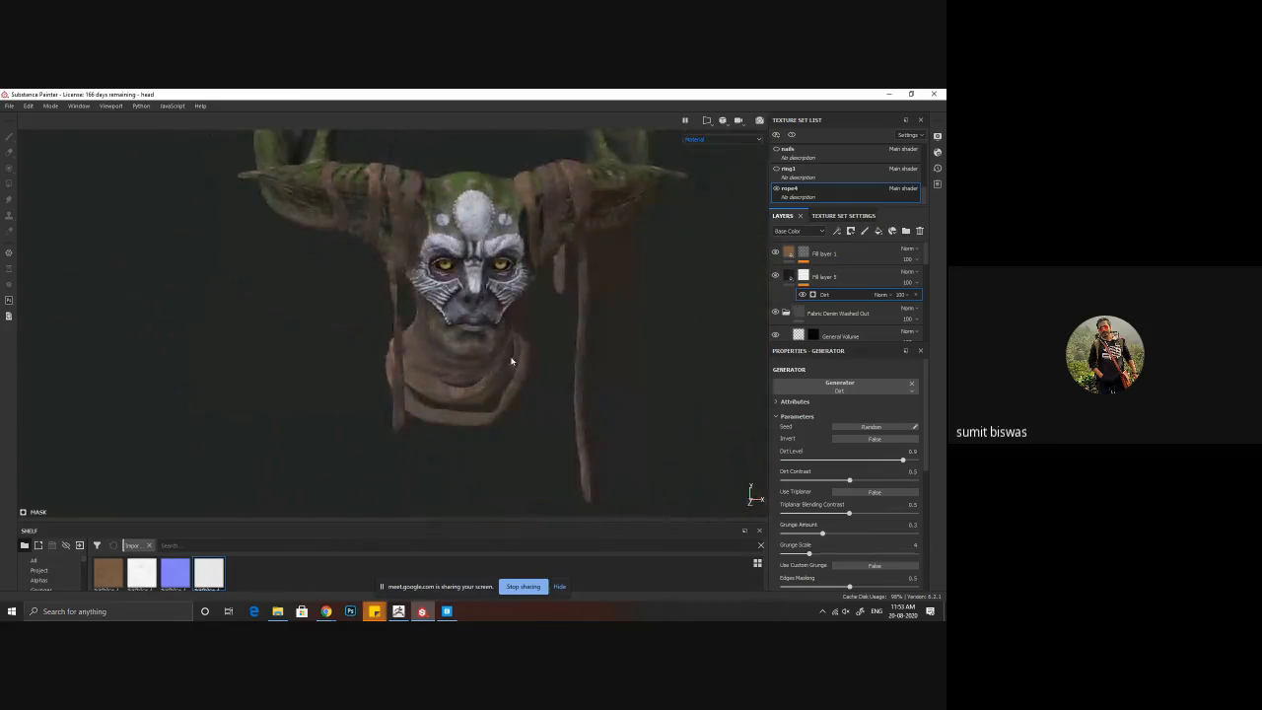
alt+drag(510, 358, 492, 361)
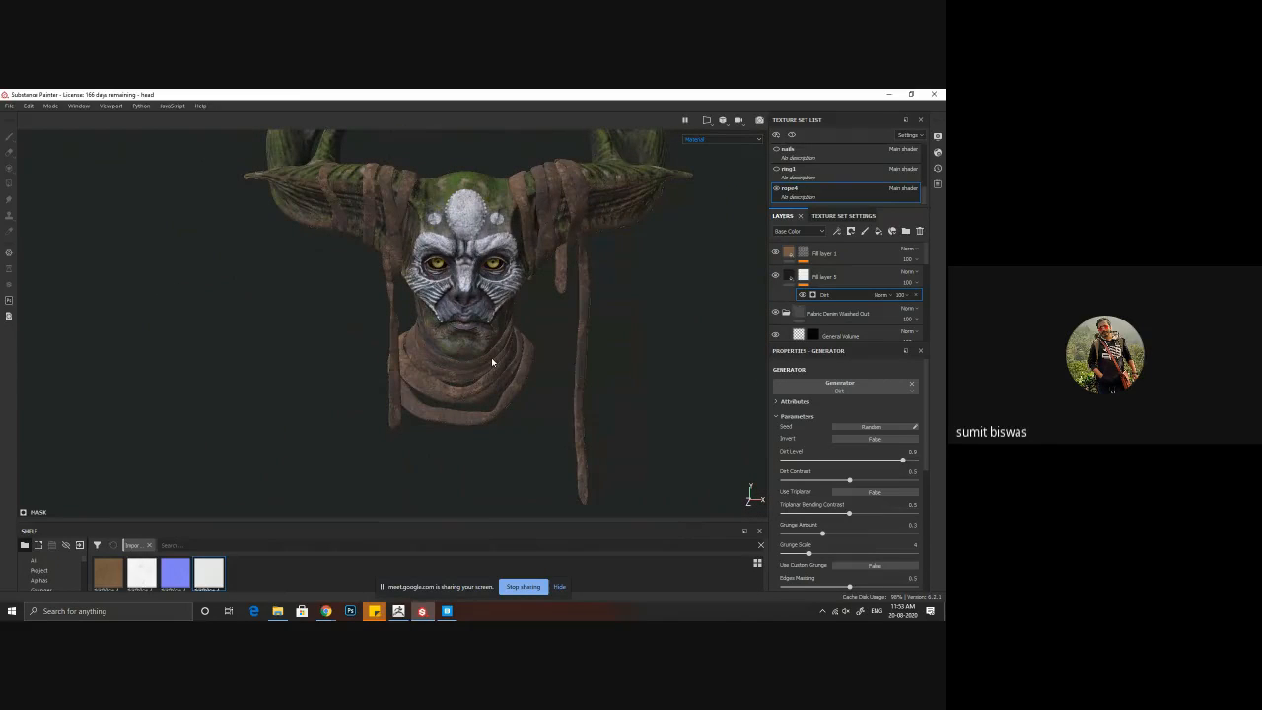
alt+right_drag(493, 362, 416, 313)
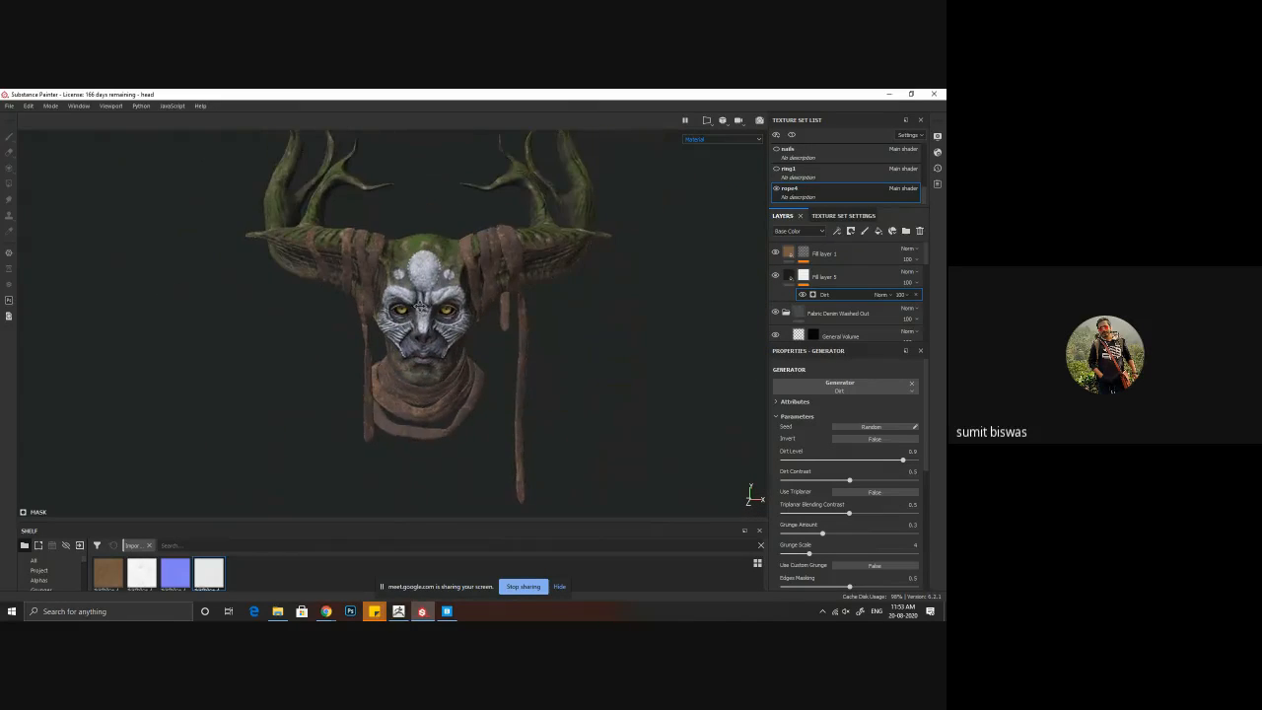
alt+drag(416, 313, 481, 309)
alt+middle_drag(482, 308, 450, 347)
mouse_move(449, 347)
alt+mouse_down()
mouse_move(466, 347)
mouse_move(458, 369)
alt+mouse_up()
alt+right_drag(458, 369, 536, 389)
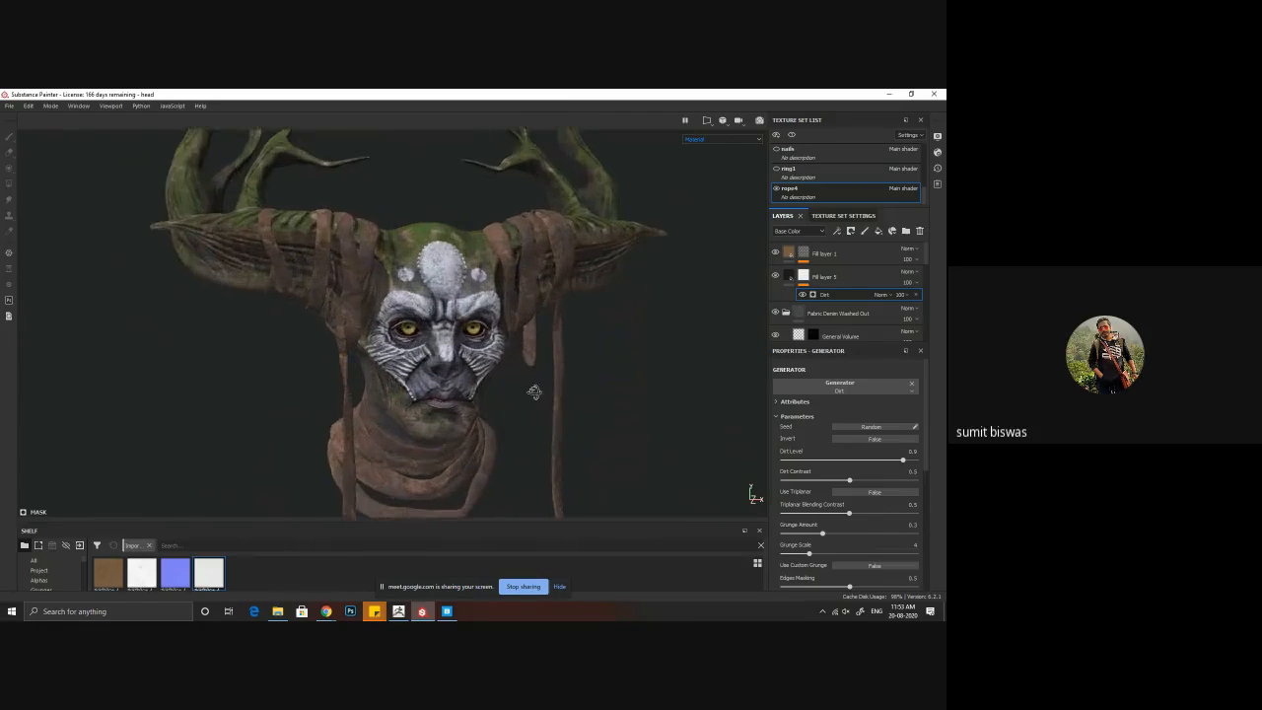
alt+drag(536, 388, 649, 437)
alt+drag(364, 333, 355, 290)
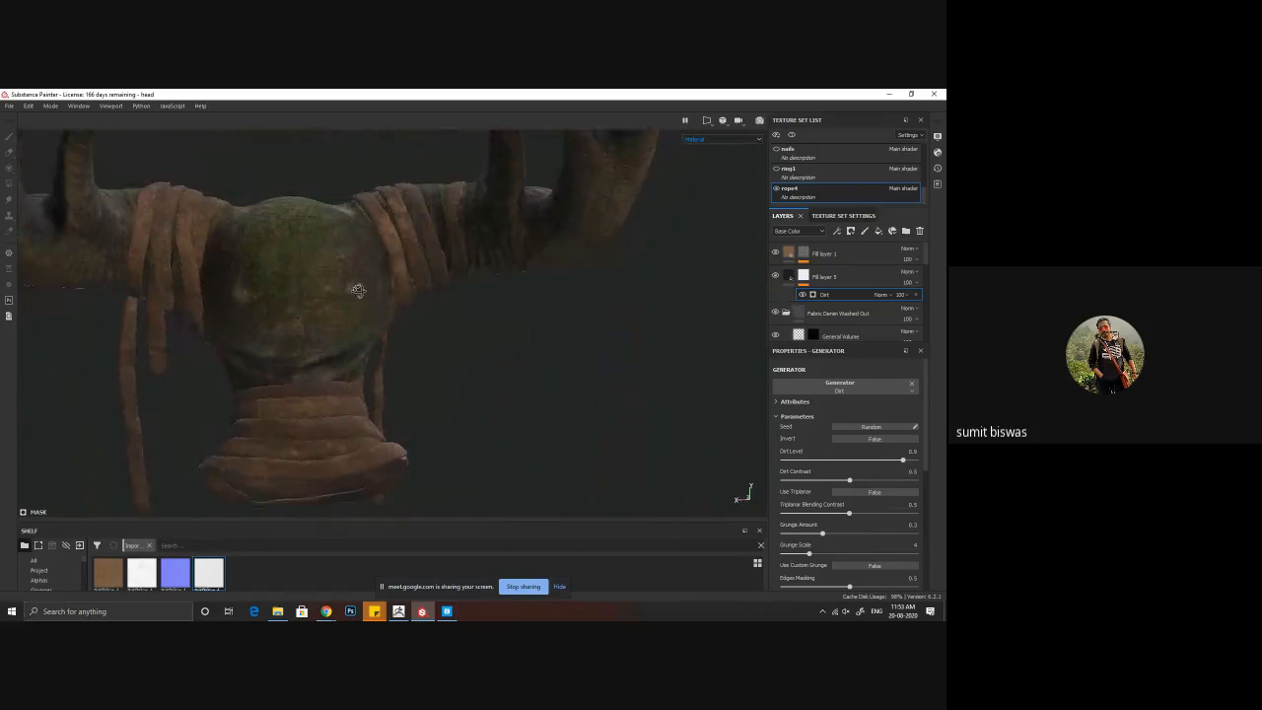
alt+right_drag(355, 290, 420, 387)
alt+middle_drag(420, 387, 452, 375)
alt+right_drag(352, 279, 625, 493)
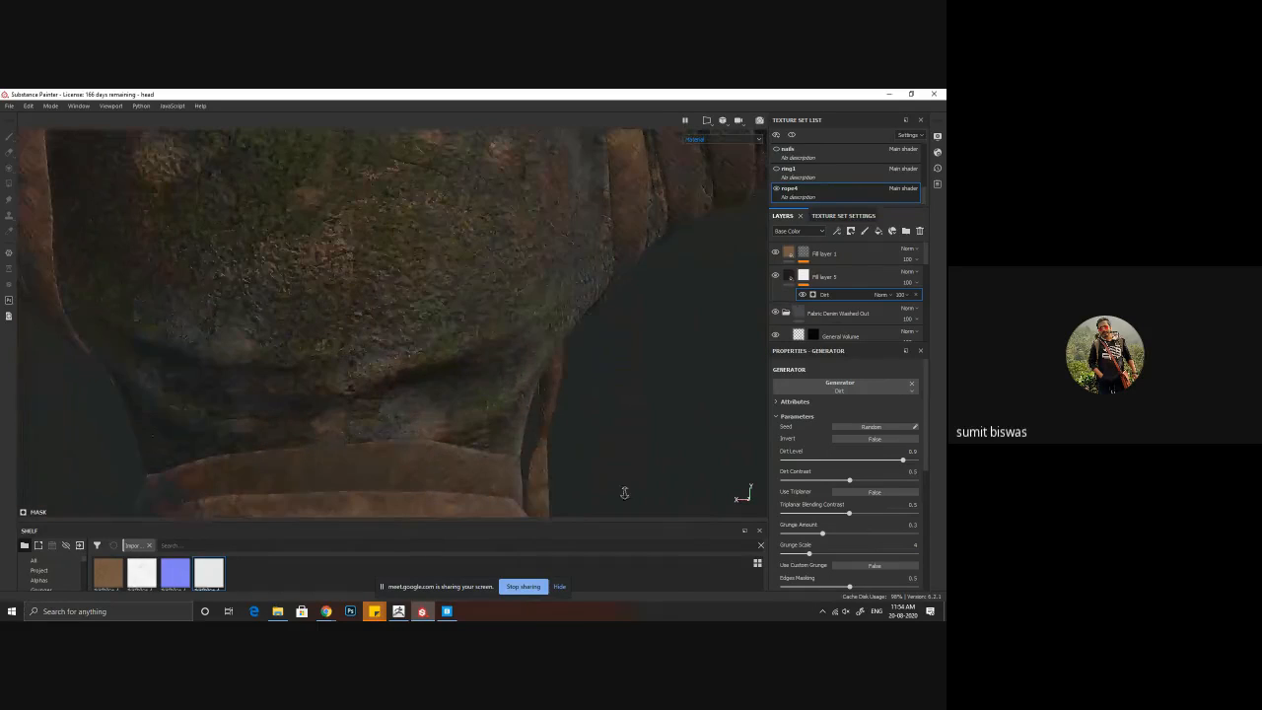
Step: Compare the head's surface detail with Human Cheek Skin and the fill layer beneath it hidden and shown, then review the whole bust
scroll(815, 176, up, 4)
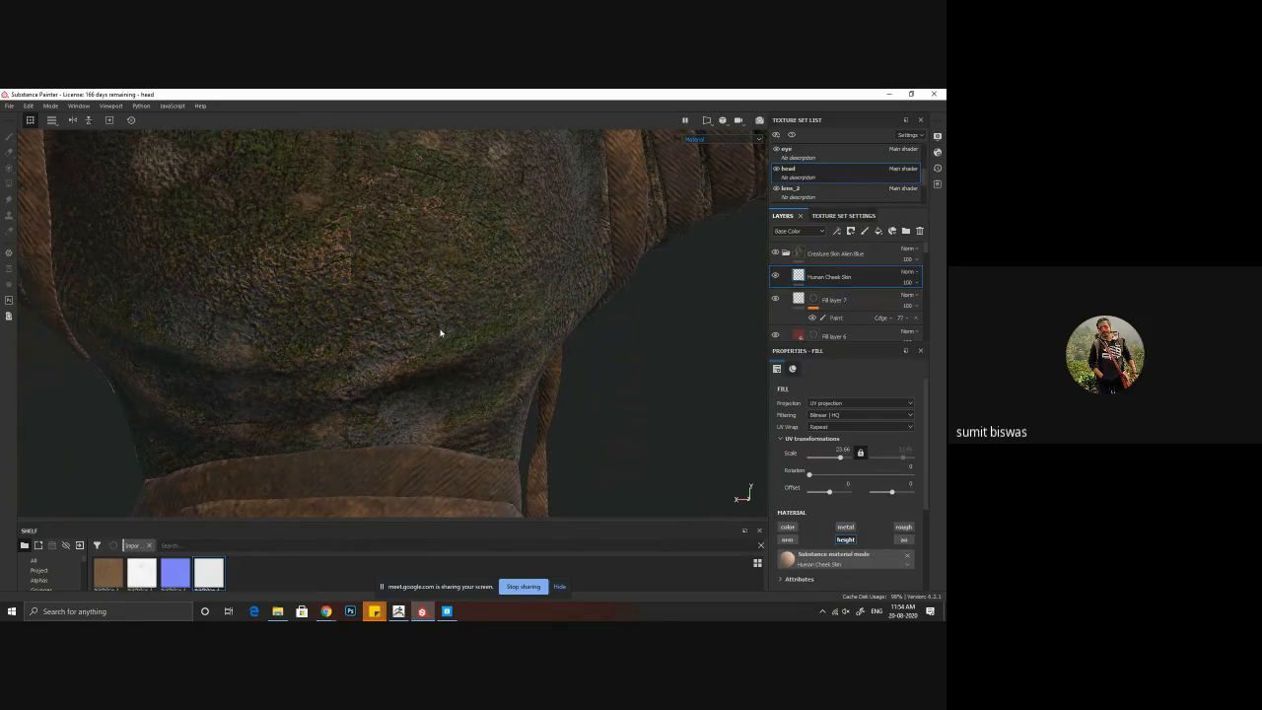
click(777, 276)
click(779, 277)
click(776, 300)
click(777, 300)
alt+right_drag(631, 391, 59, 281)
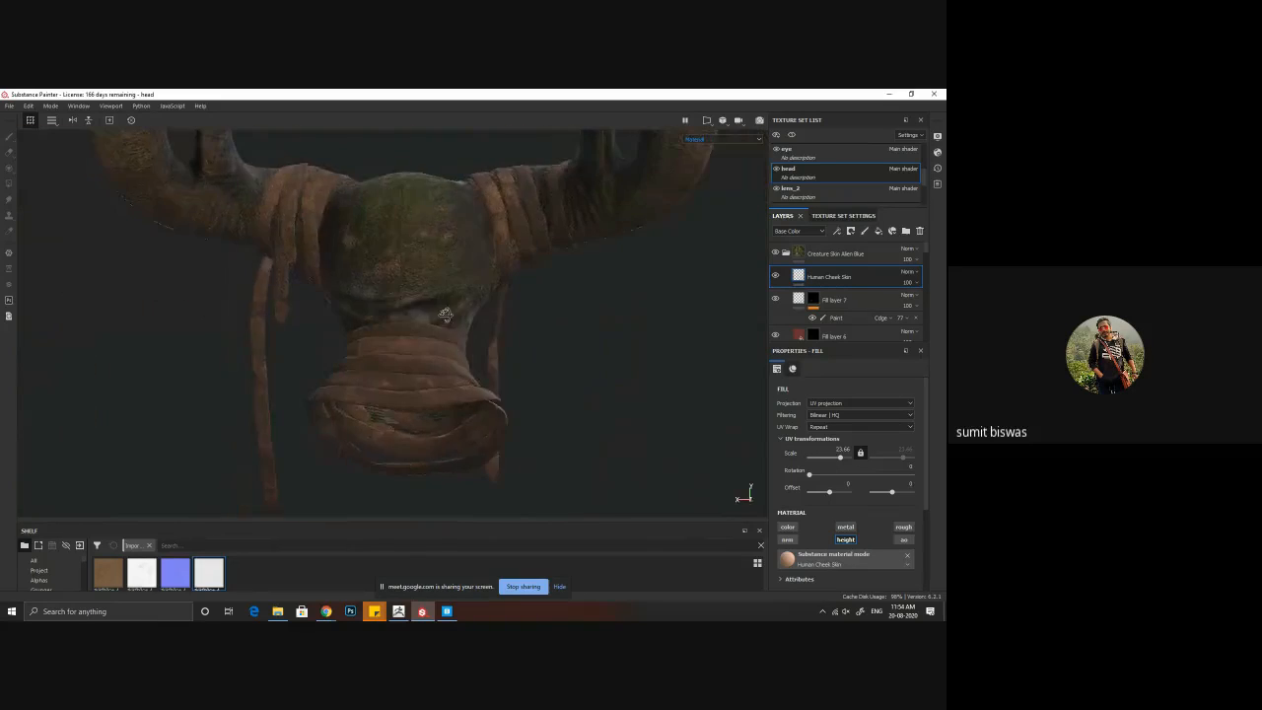
alt+drag(446, 315, 609, 389)
alt+right_drag(608, 388, 510, 341)
alt+drag(510, 341, 507, 348)
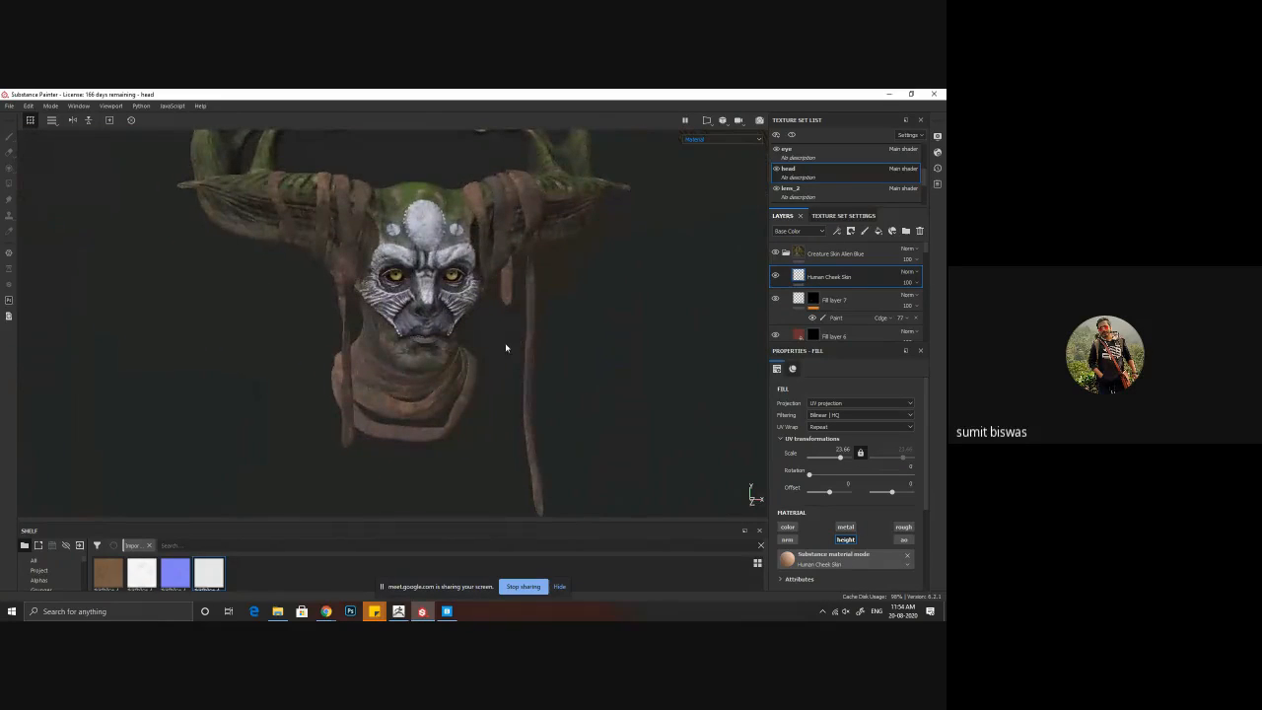
Step: Save the creature texturing project
key(ctrl+s)
click(8, 107)
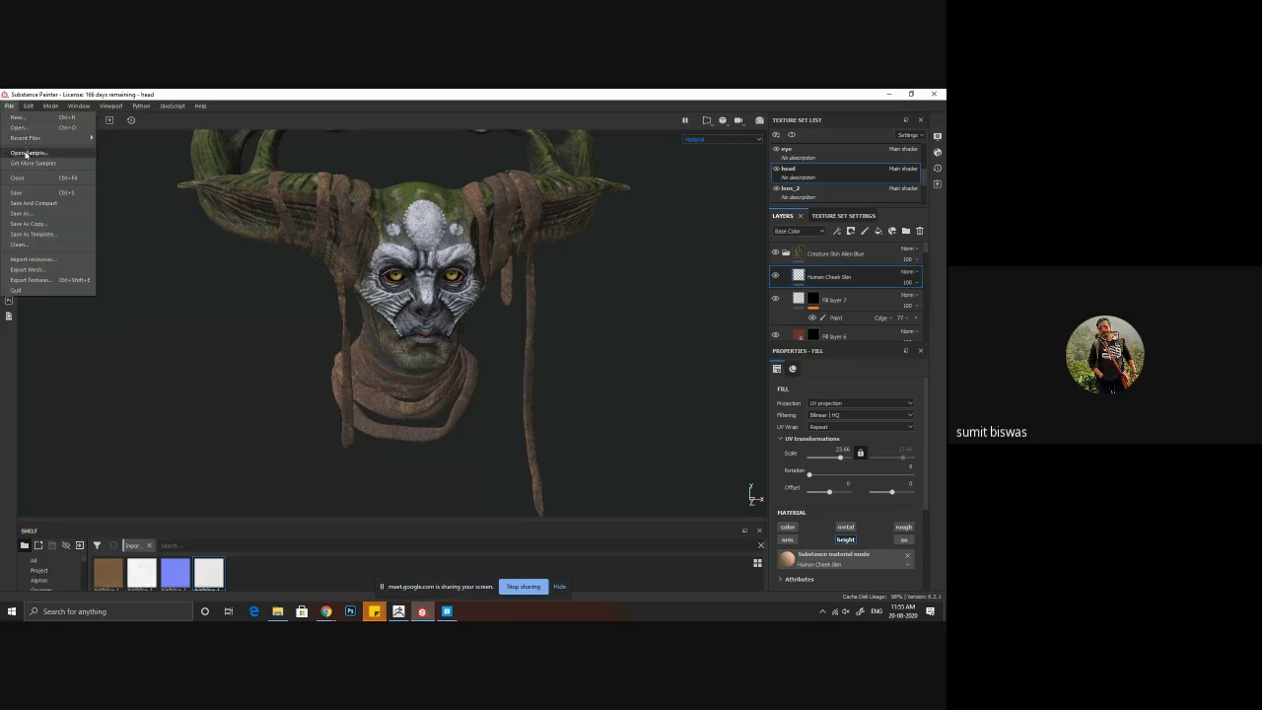
click(16, 192)
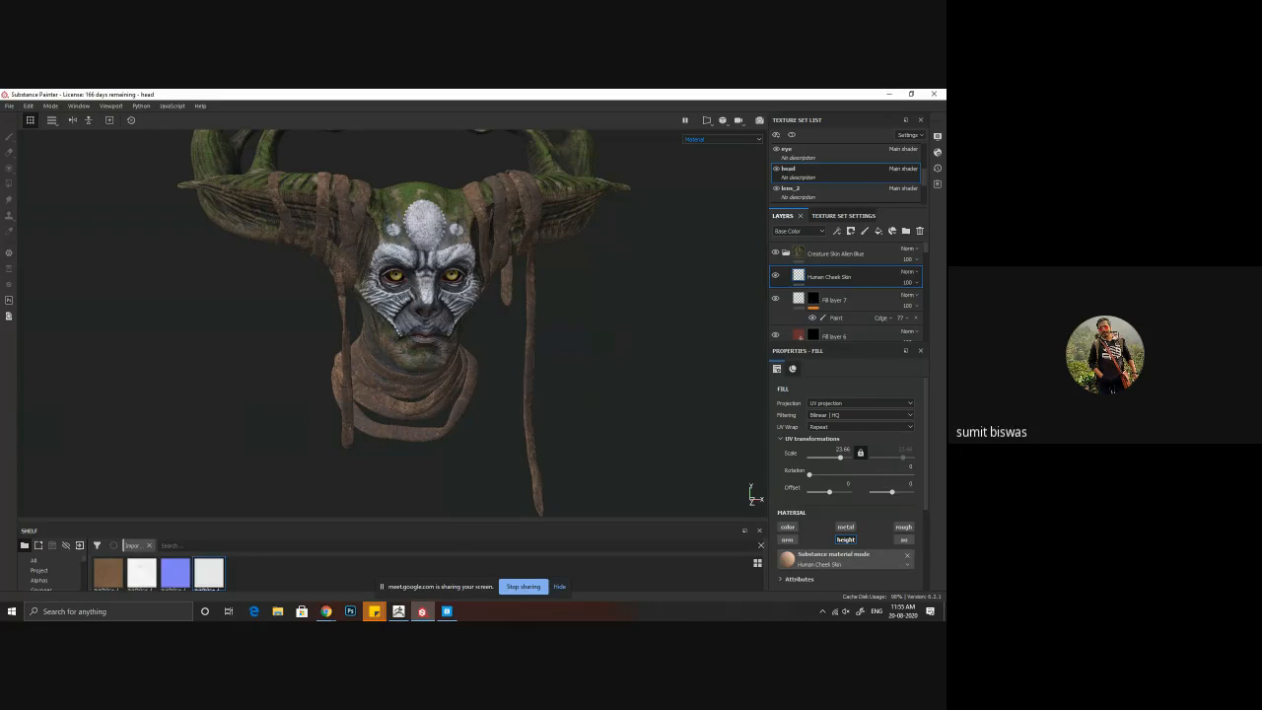
Step: Close the other open program and then the texturing program
click(447, 611)
click(937, 95)
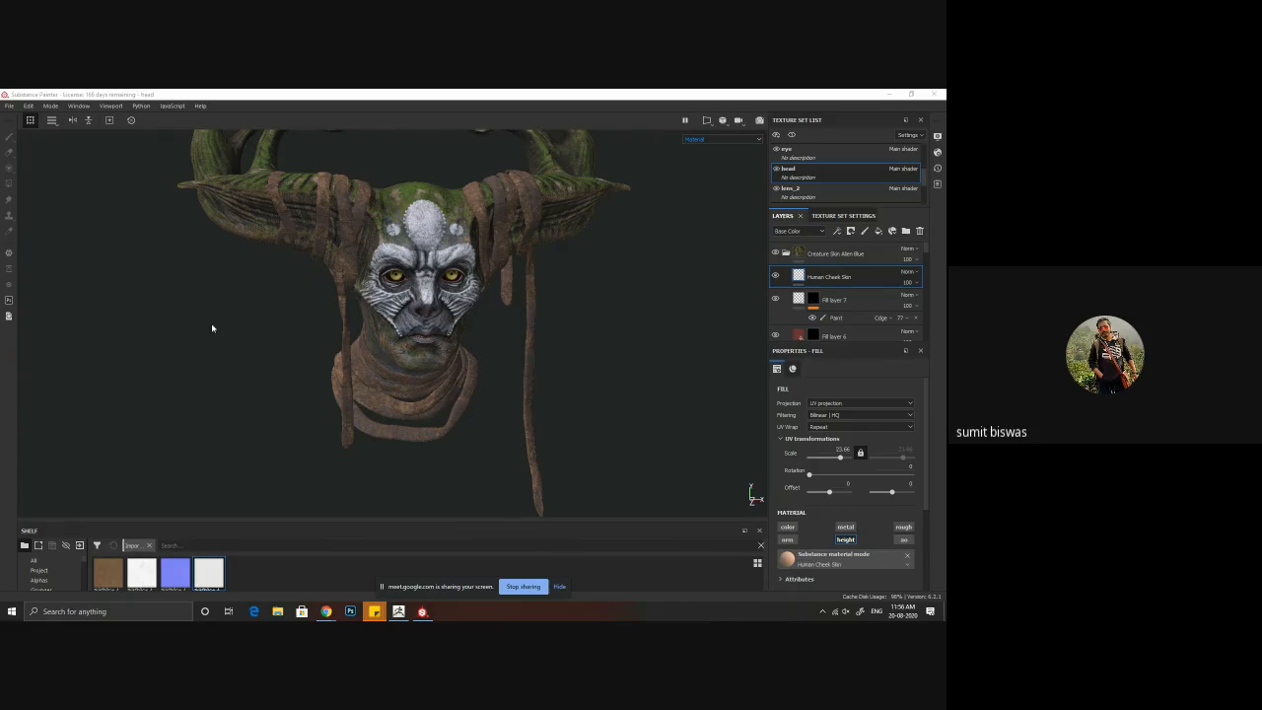
click(935, 94)
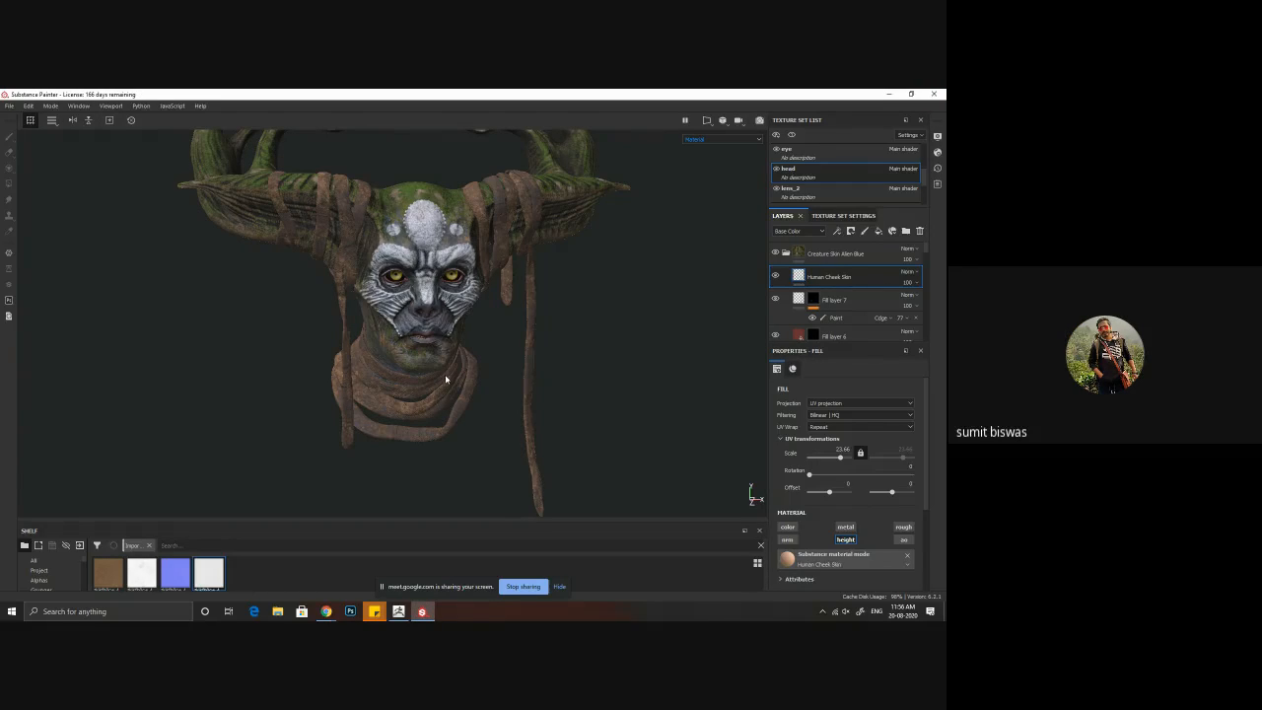